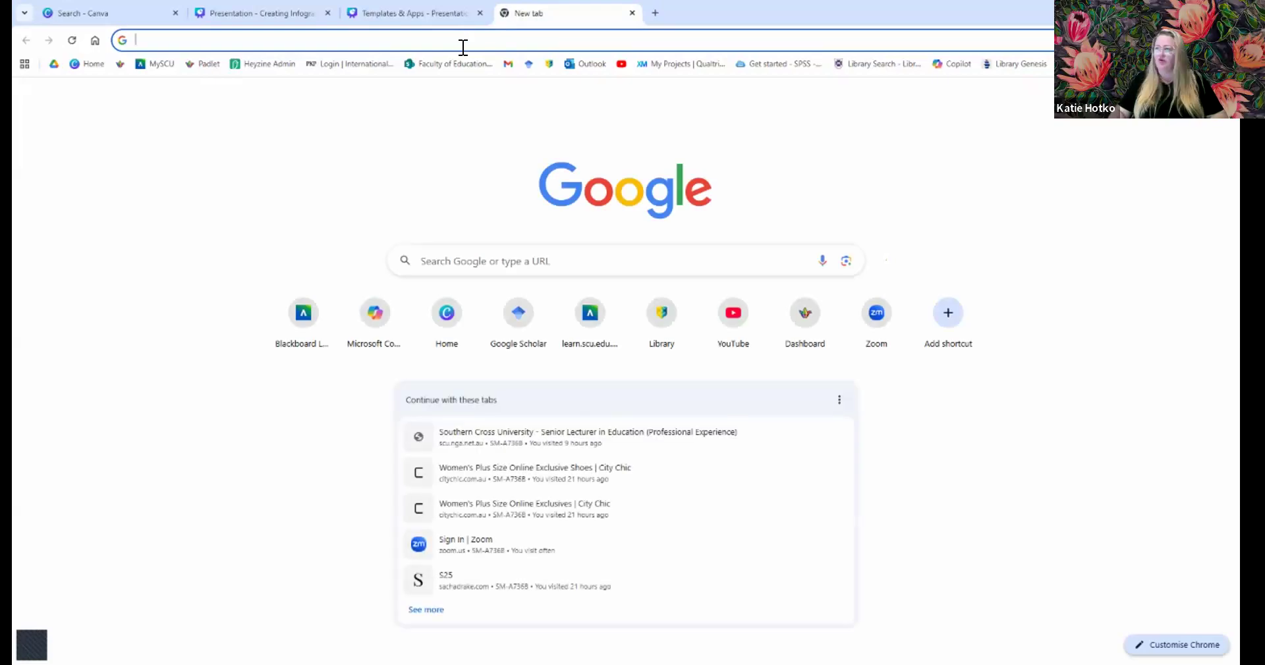
- Load the shared Canva template link in its own tab, then open a blank new tab
{"action": "left_click", "coordinate": [463, 41]}
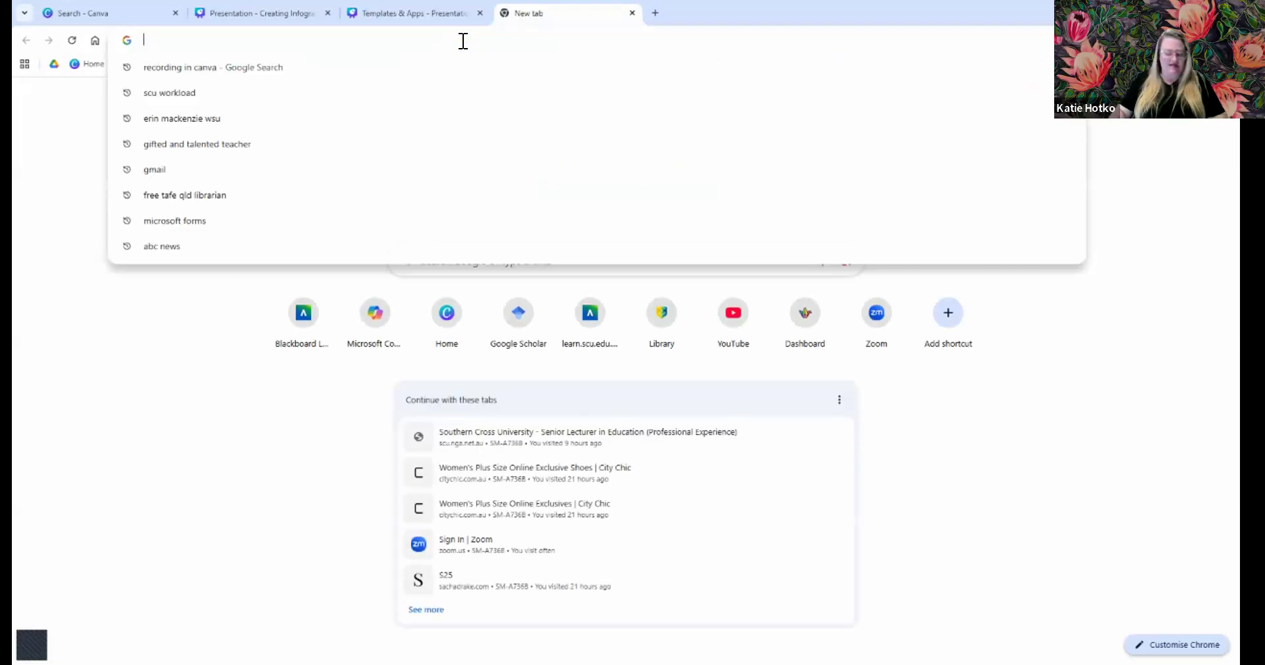
{"action": "type", "text": "https://www.canva.com/design/DAGYTIP33zQ/J389m5DseYVB_IB2Z367Rg/view?utm_content=DAGYTIP33zQ&utm_campaign=designshare&utm_medium=link&utm_source=publishsharelink&mode=preview"}
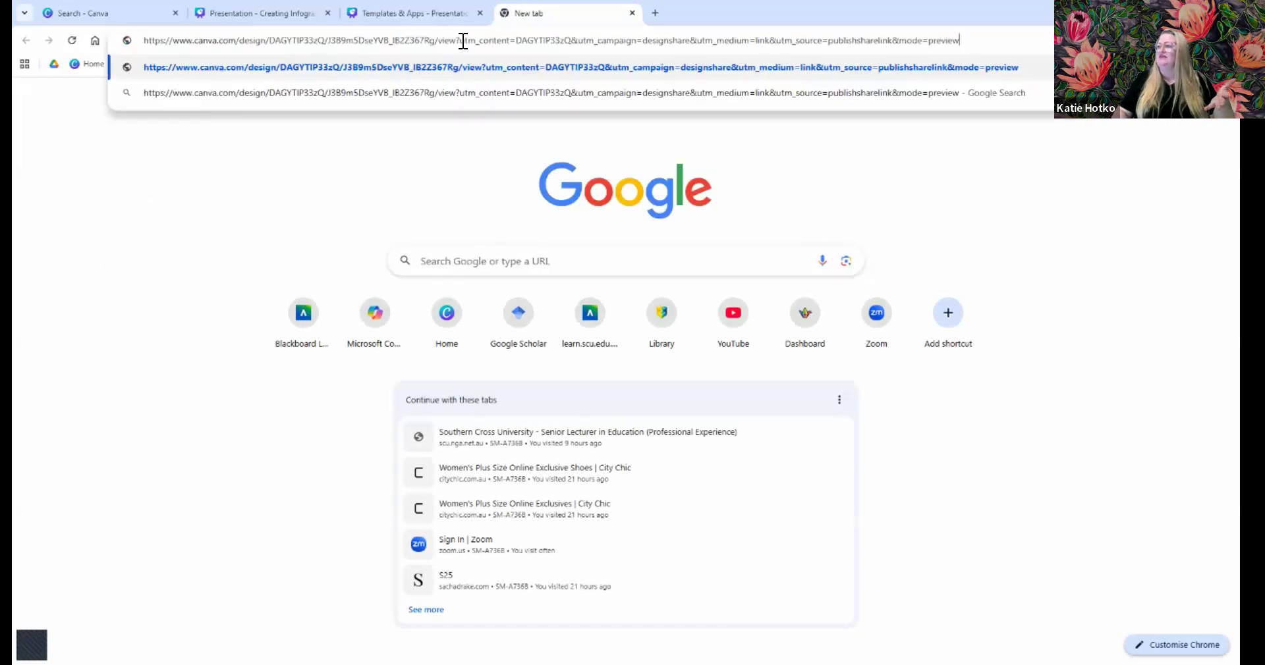
{"action": "key", "text": "Return"}
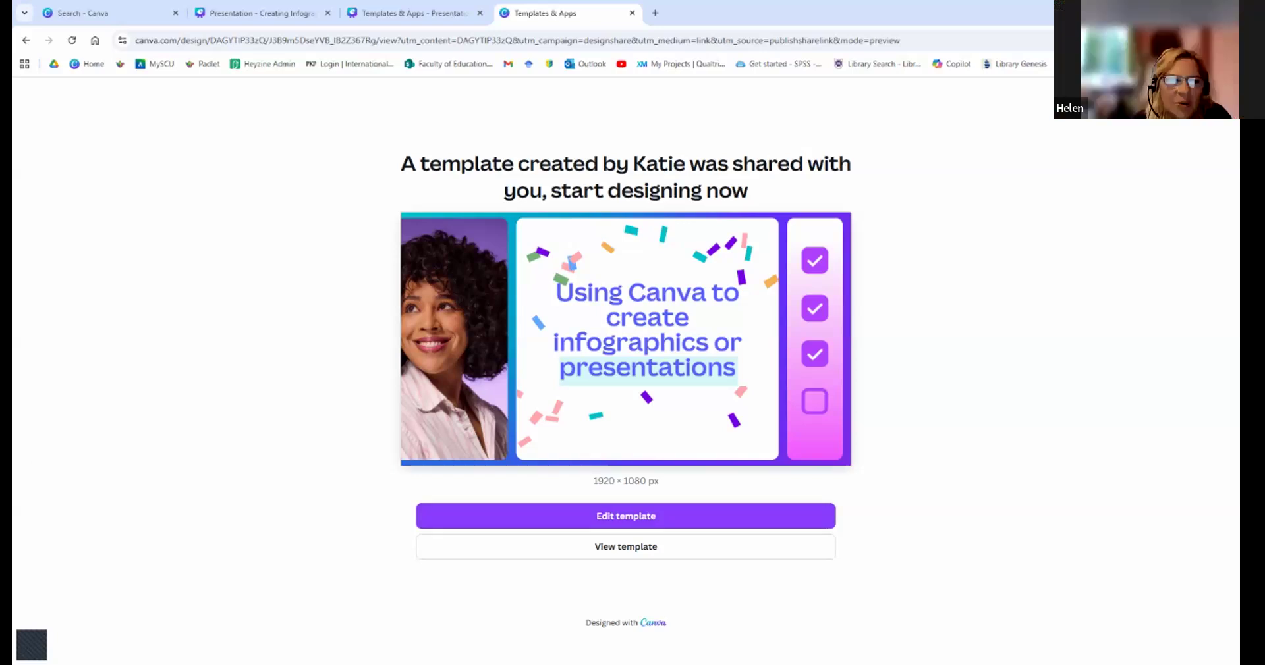
{"action": "left_click", "coordinate": [396, 8]}
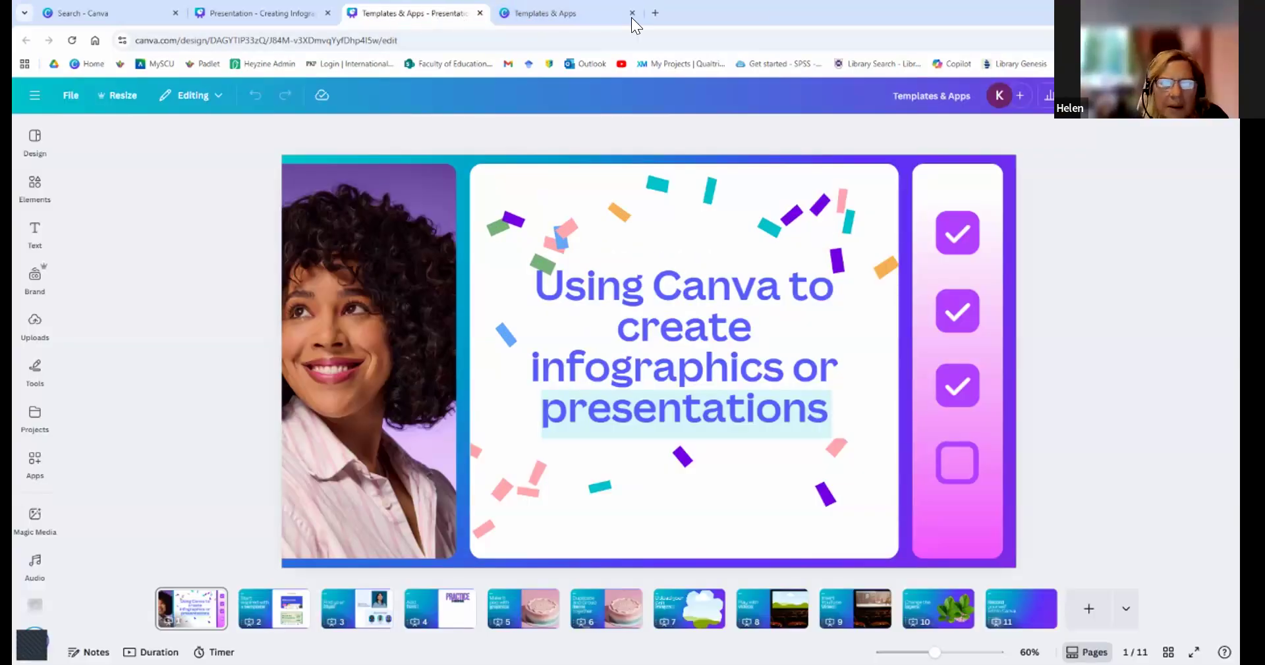
{"action": "left_click", "coordinate": [655, 13]}
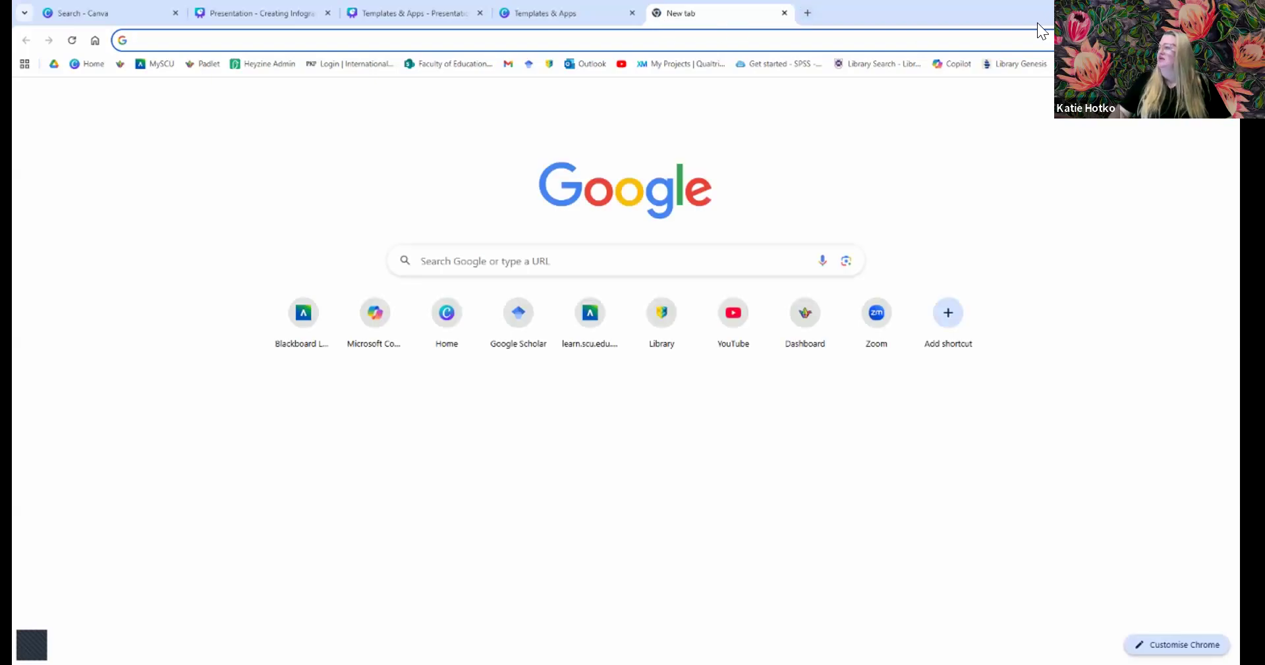
- Open the shared Canva template link in a new Incognito window
{"action": "left_click", "coordinate": [1226, 40]}
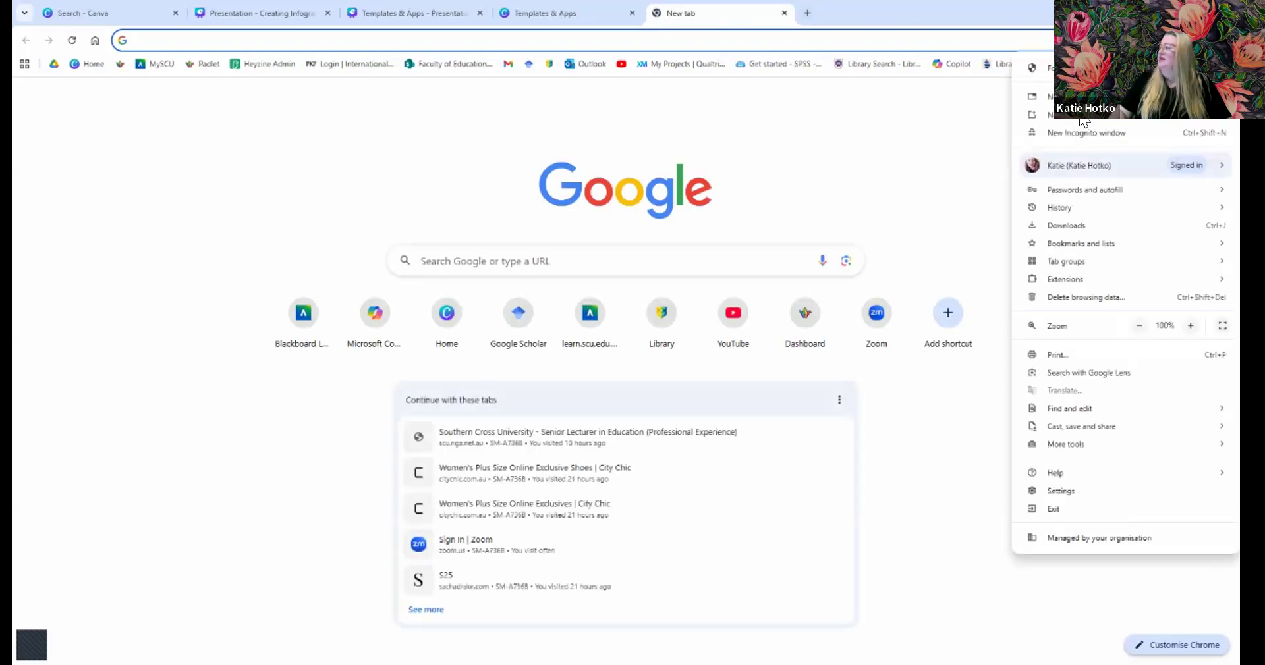
{"action": "left_click", "coordinate": [1080, 135]}
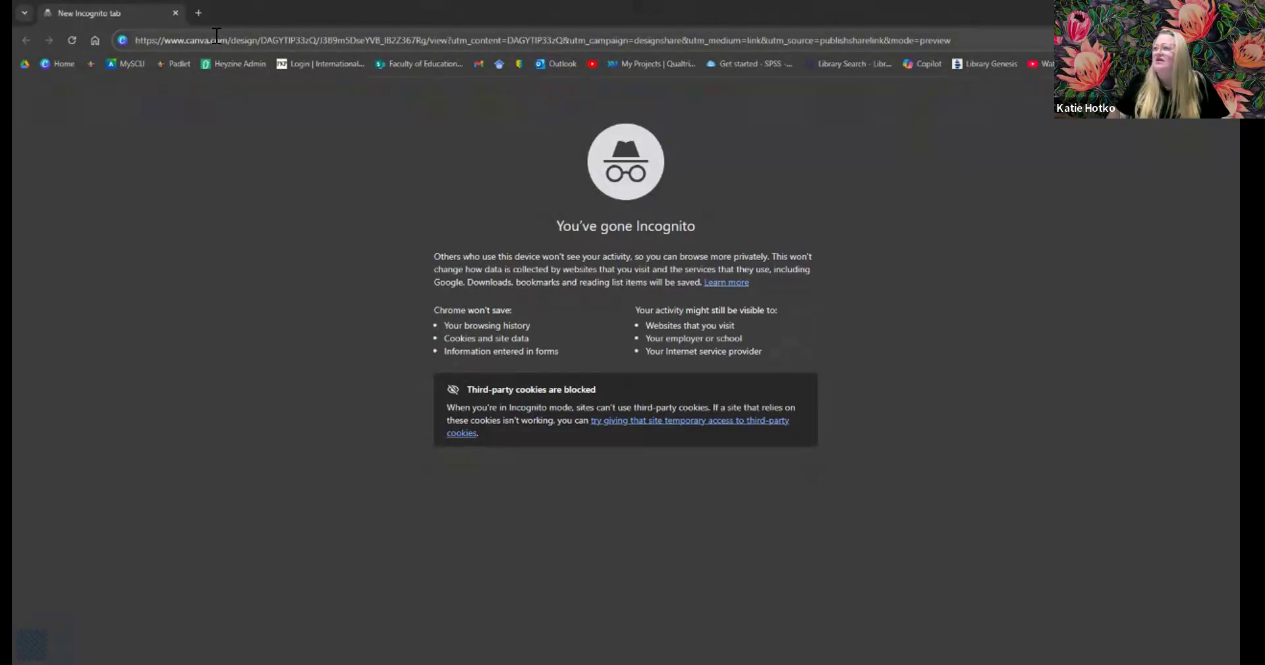
{"action": "key", "text": "Return"}
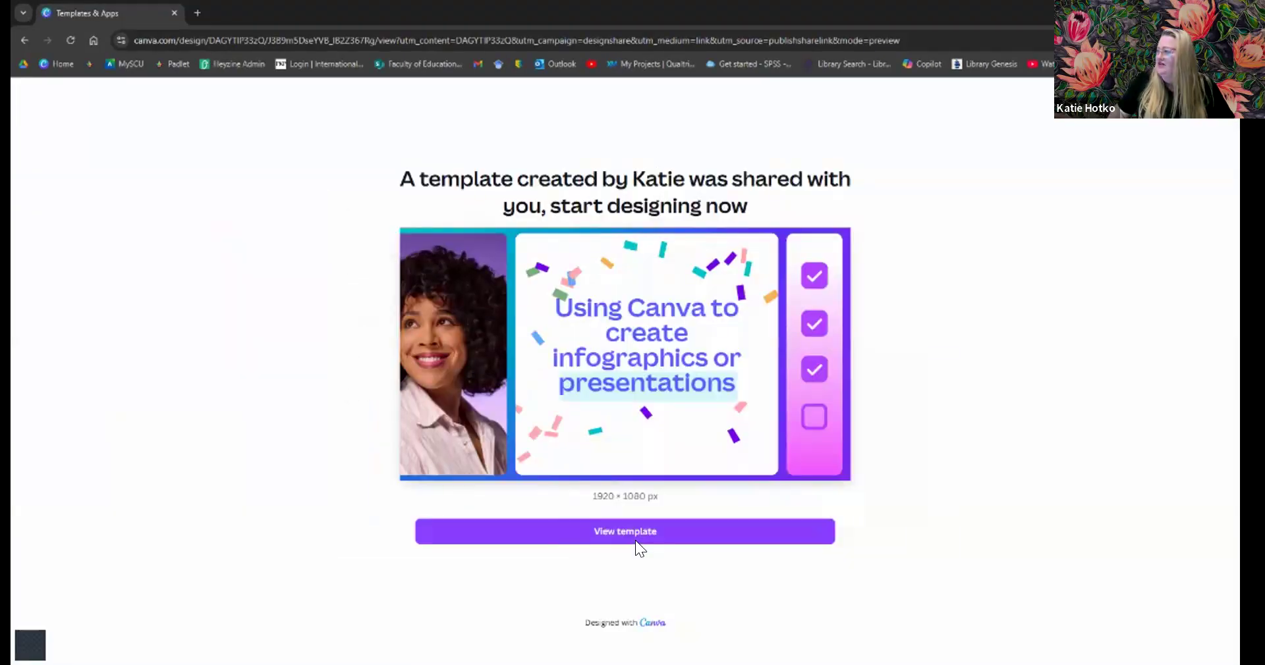
- Sign in to Canva with the saved e-mail and account password, then open the template copy in the editor
{"action": "left_click", "coordinate": [635, 540]}
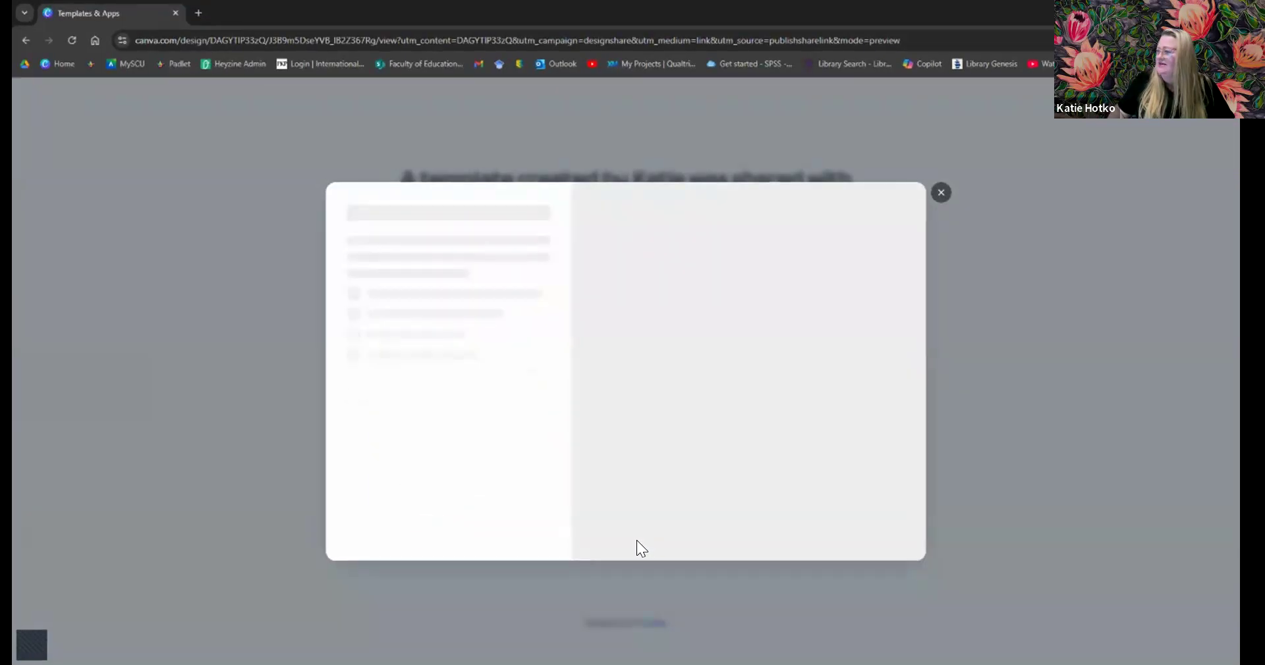
{"action": "left_click", "coordinate": [467, 355]}
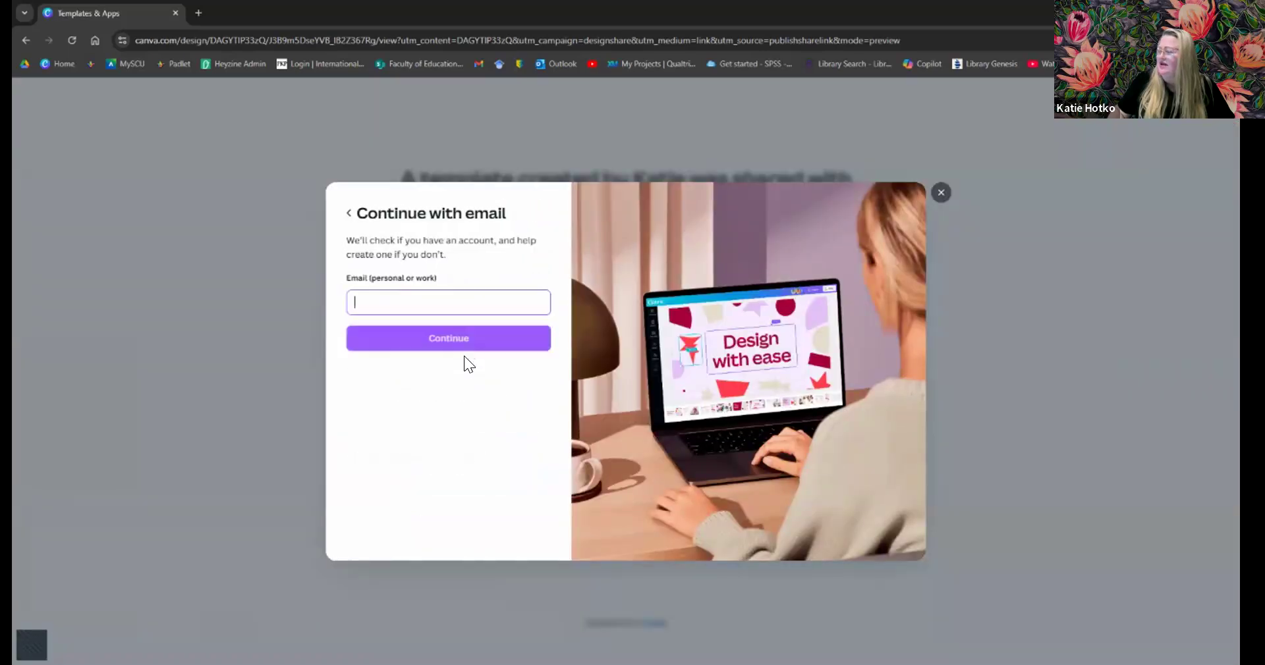
{"action": "left_click", "coordinate": [421, 303]}
{"action": "type", "text": "s"}
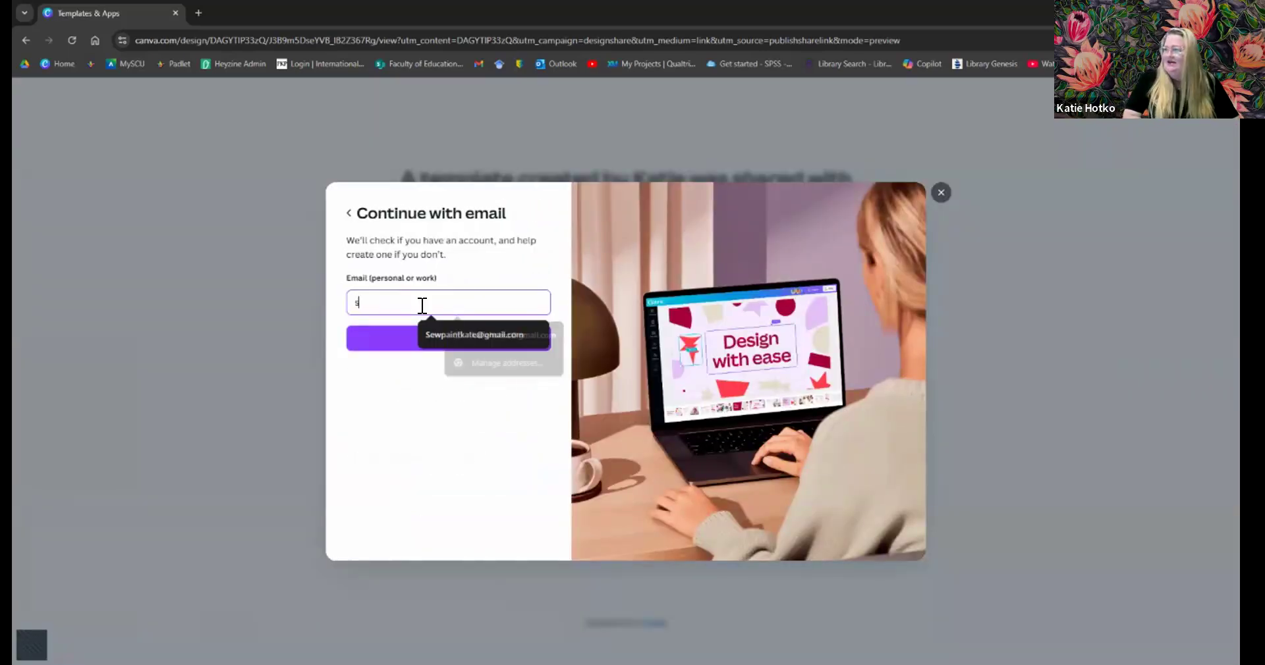
{"action": "type", "text": "ewpain"}
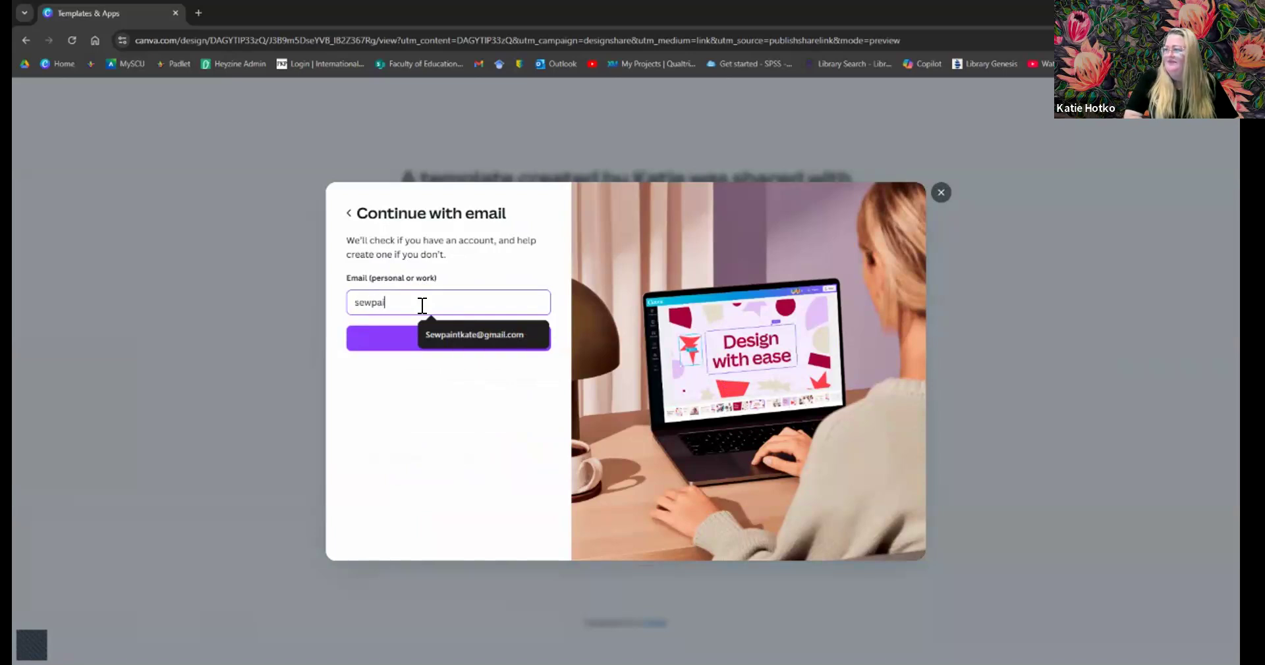
{"action": "left_click", "coordinate": [452, 338]}
{"action": "left_click", "coordinate": [452, 335]}
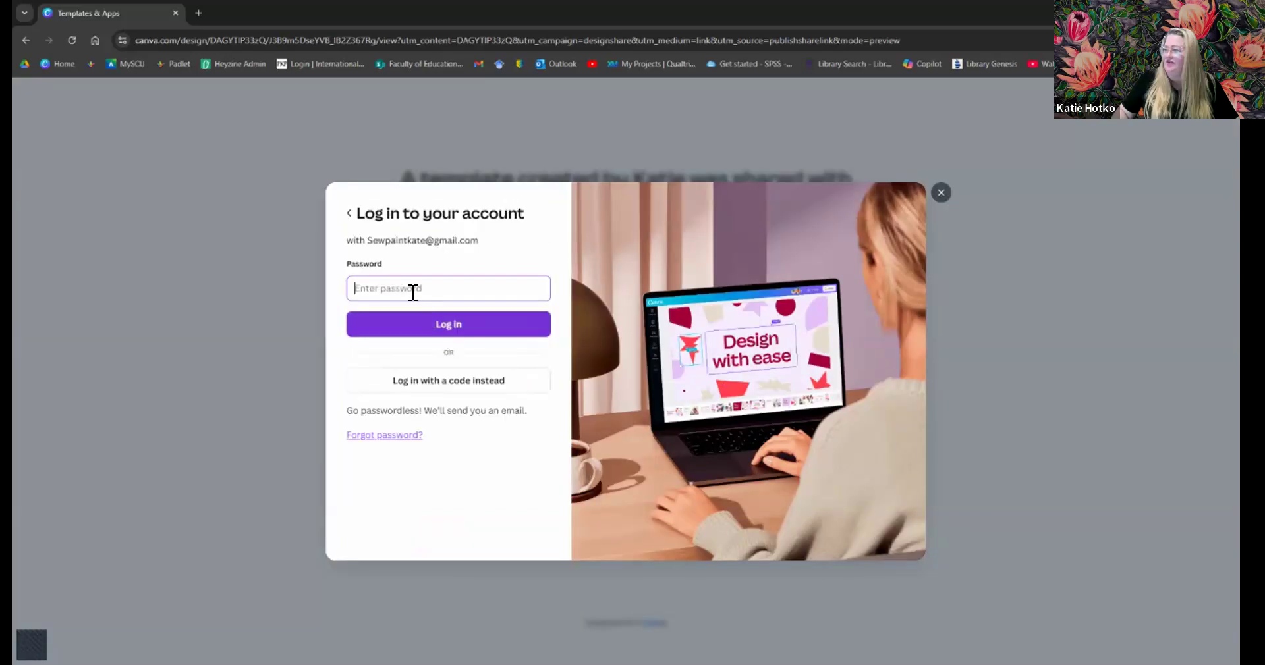
{"action": "left_click", "coordinate": [405, 288]}
{"action": "type", "text": "•••••••••••"}
{"action": "left_click", "coordinate": [378, 320]}
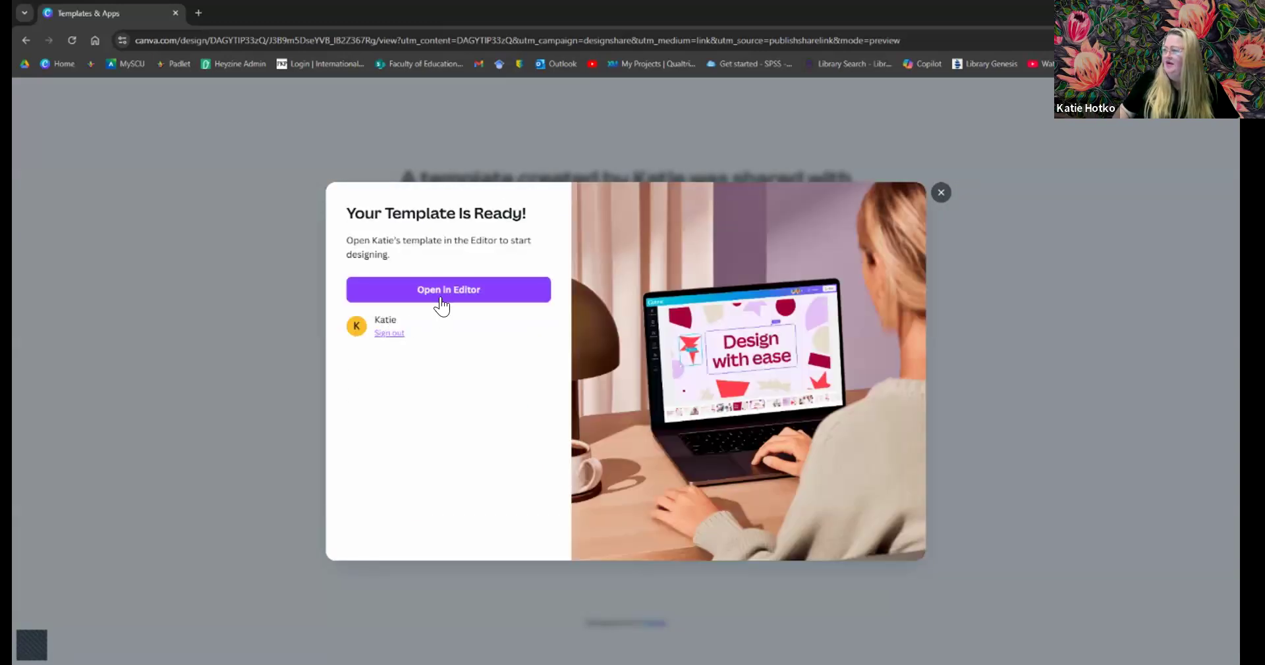
{"action": "left_click", "coordinate": [441, 298]}
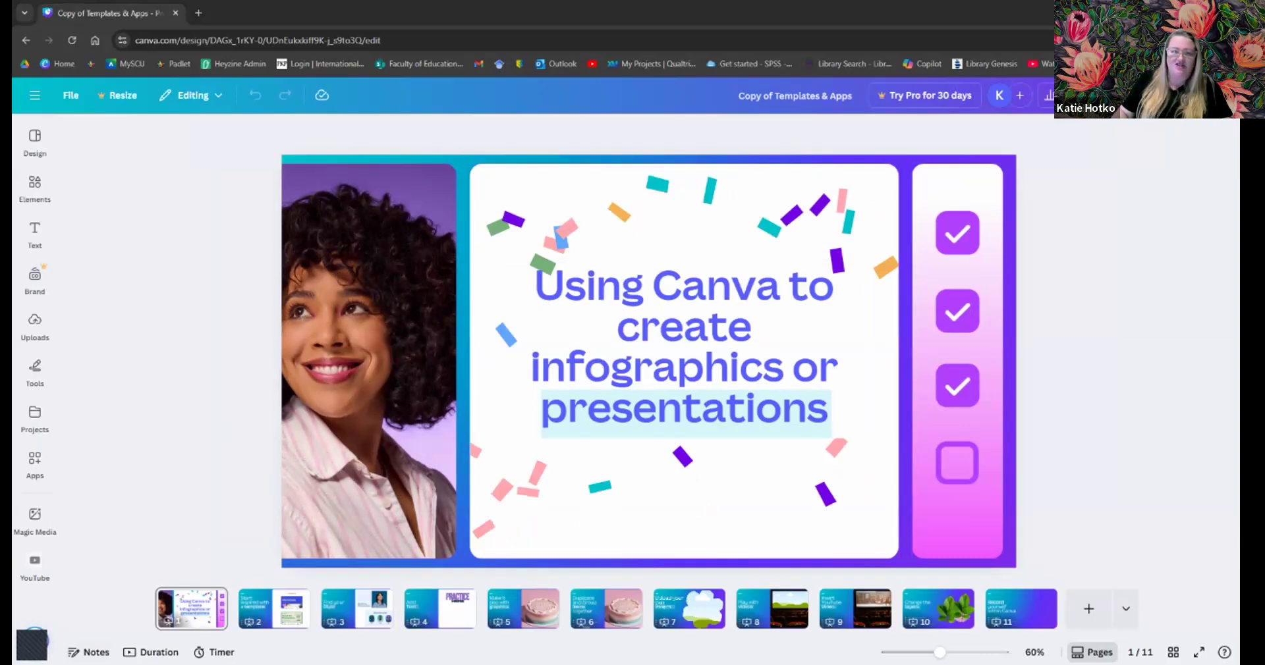
- Show slide 2, 'Start inspired with a template', with the Design templates panel open
{"action": "left_click", "coordinate": [255, 610]}
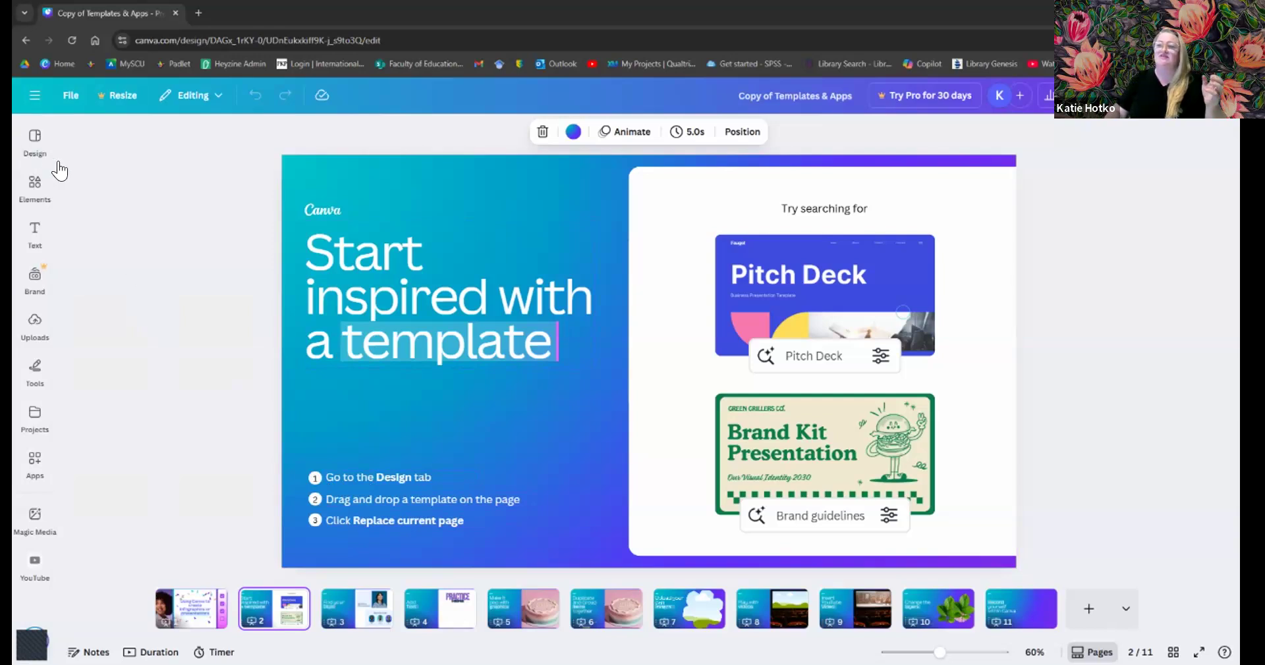
{"action": "left_click", "coordinate": [35, 151]}
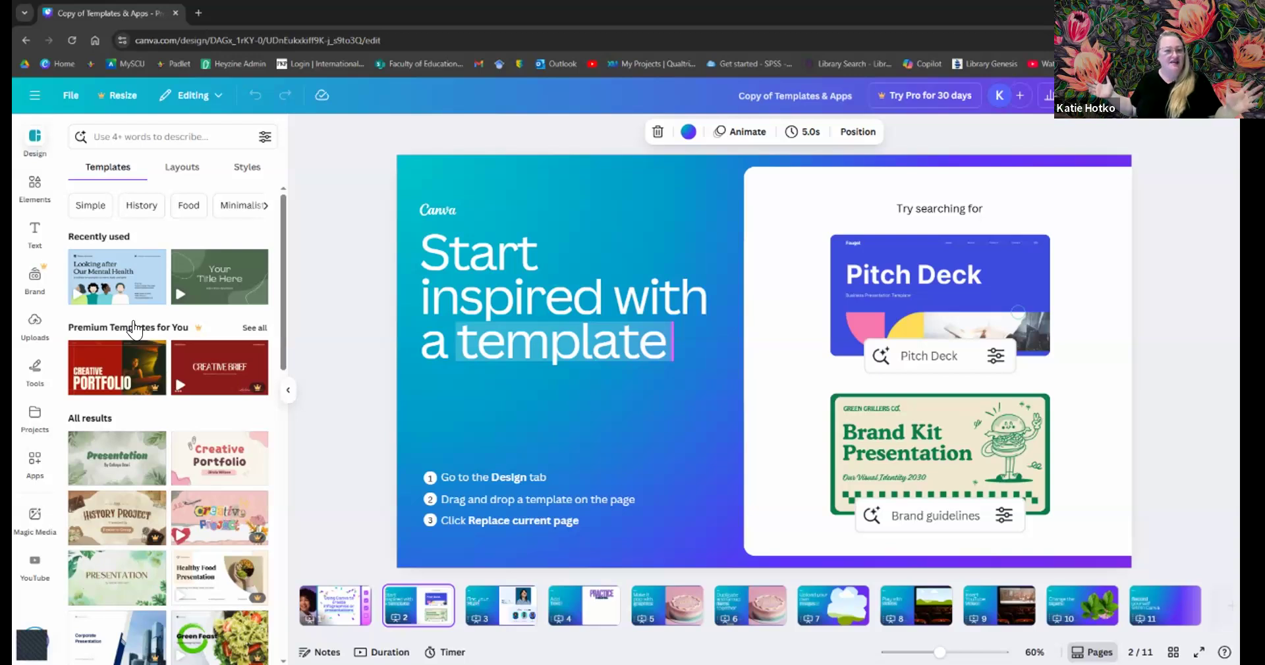
{"action": "left_click", "coordinate": [129, 141]}
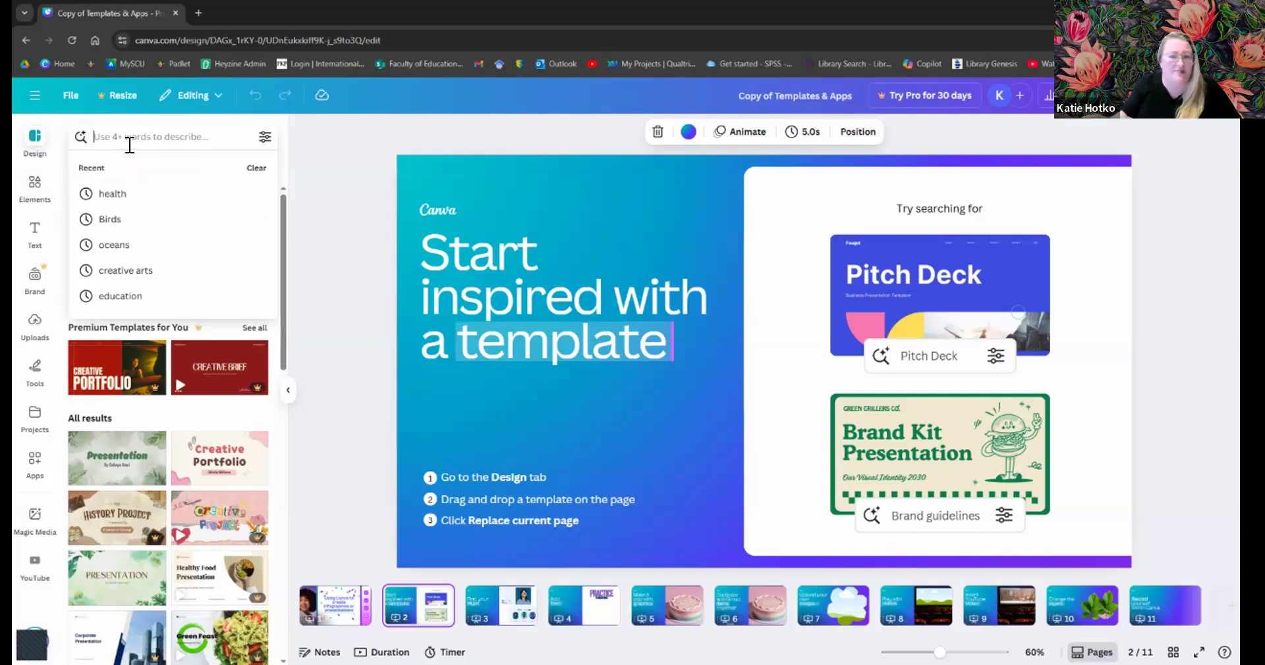
{"action": "type", "text": "birthday"}
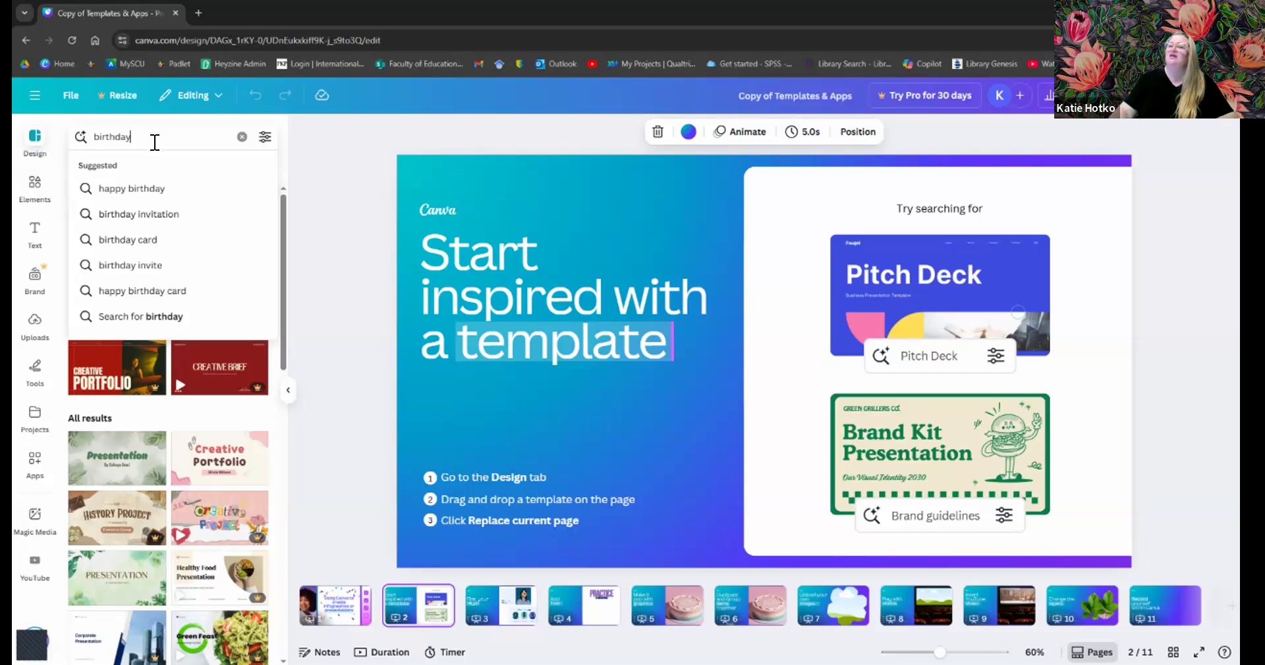
{"action": "key", "text": "Return"}
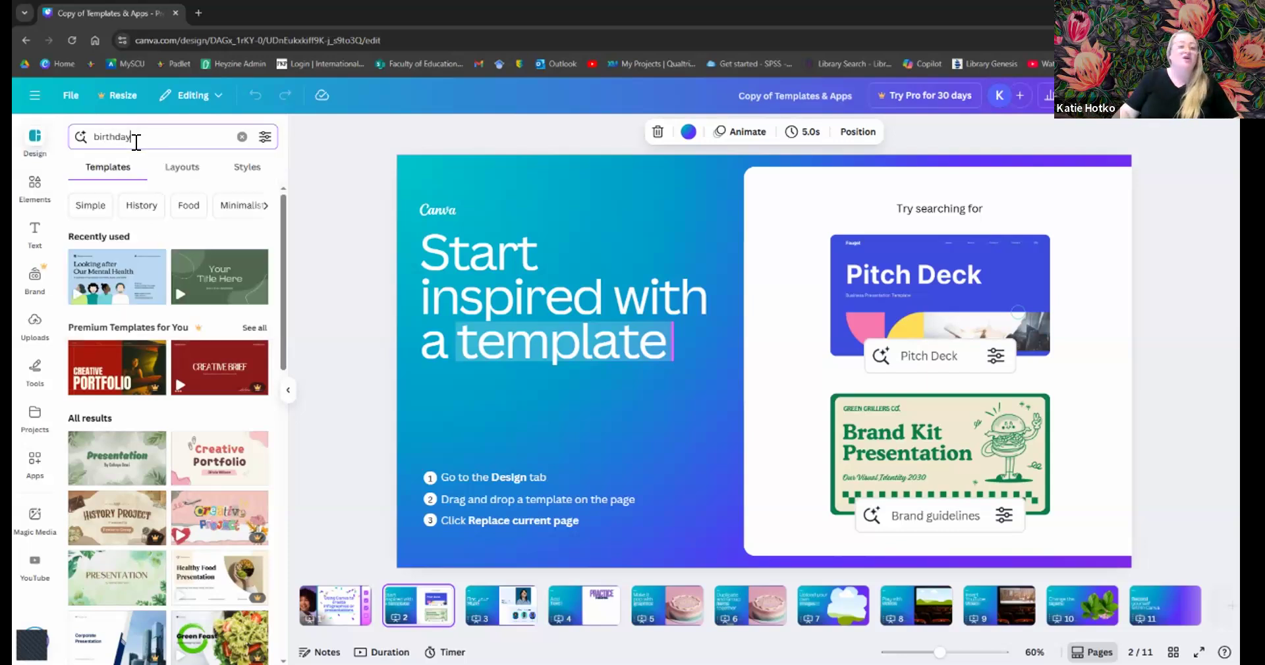
{"action": "double_click", "coordinate": [93, 134]}
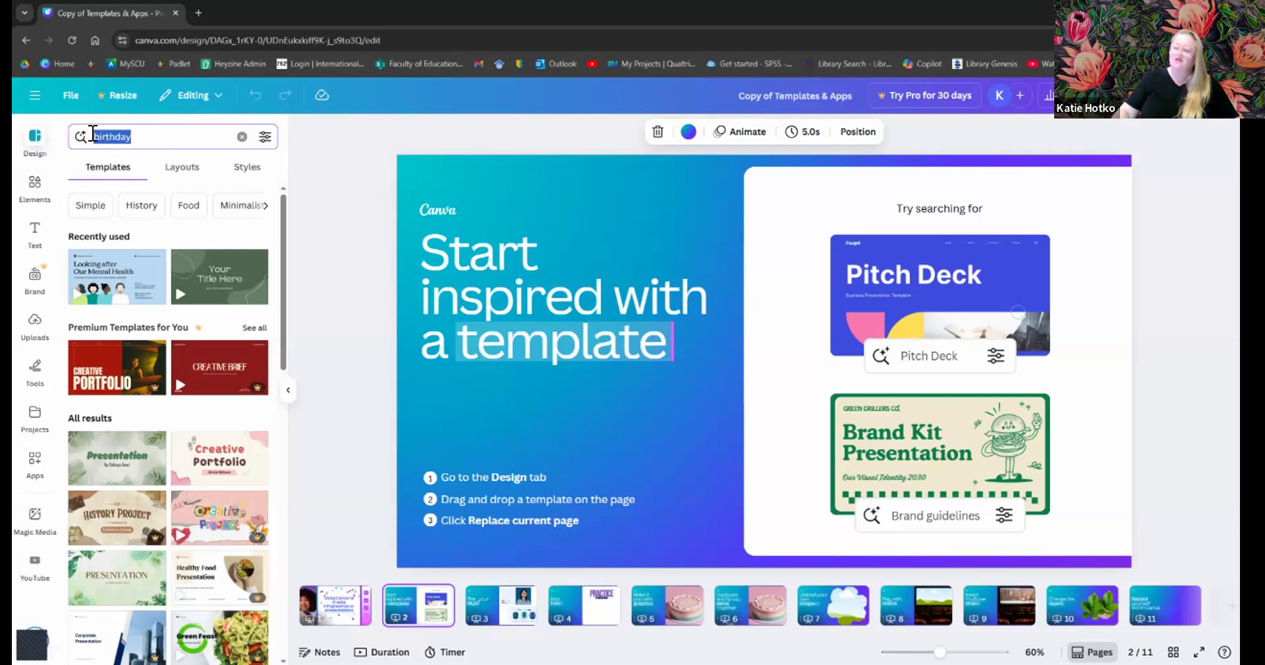
{"action": "type", "text": "Ea"}
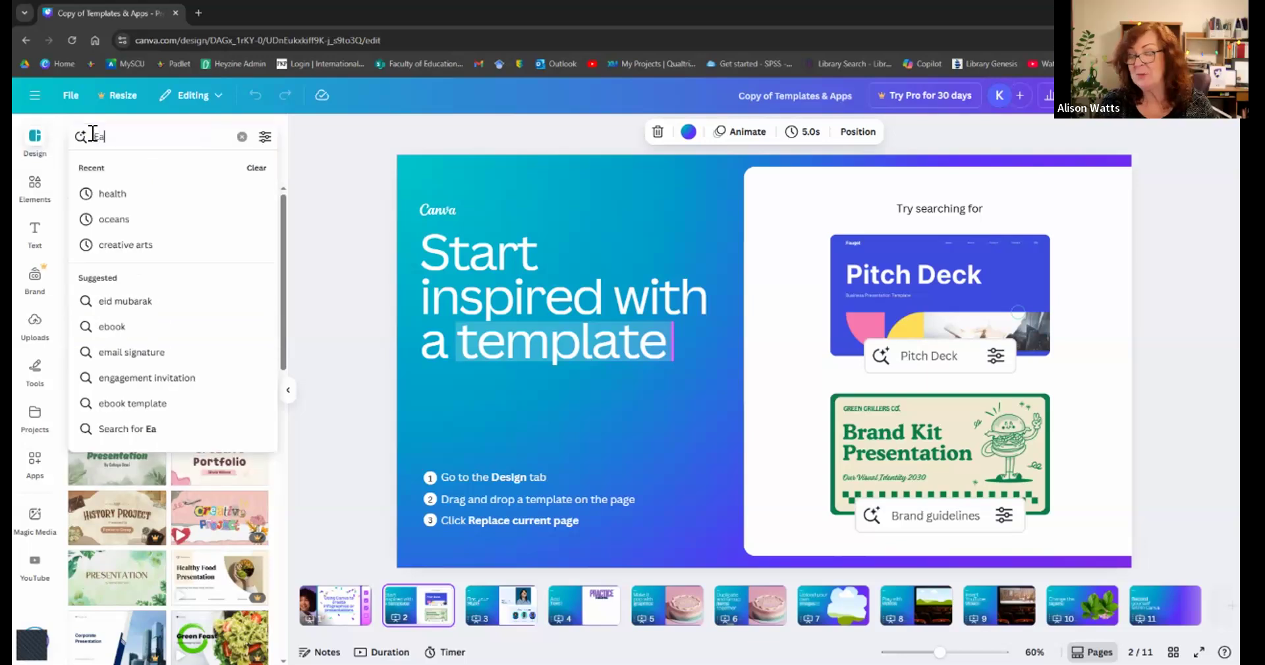
{"action": "type", "text": "rly Children"}
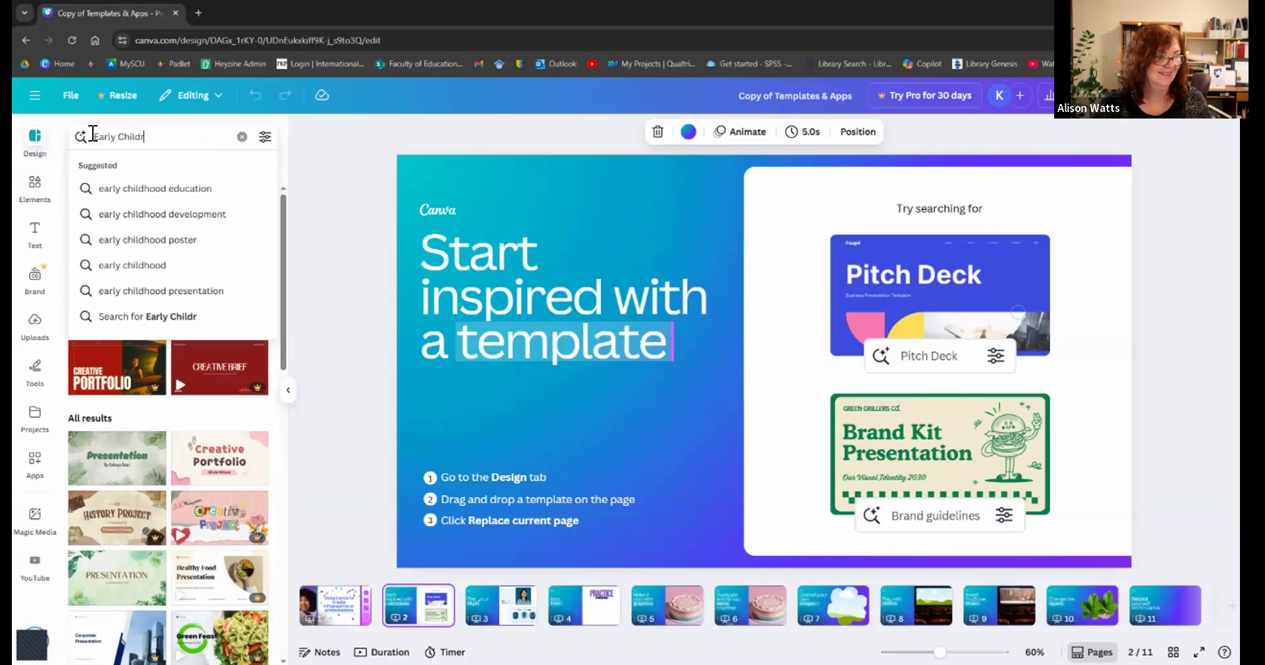
{"action": "key", "text": "BackSpace"}
{"action": "key", "text": "BackSpace"}
{"action": "key", "text": "BackSpace"}
{"action": "type", "text": "hoo"}
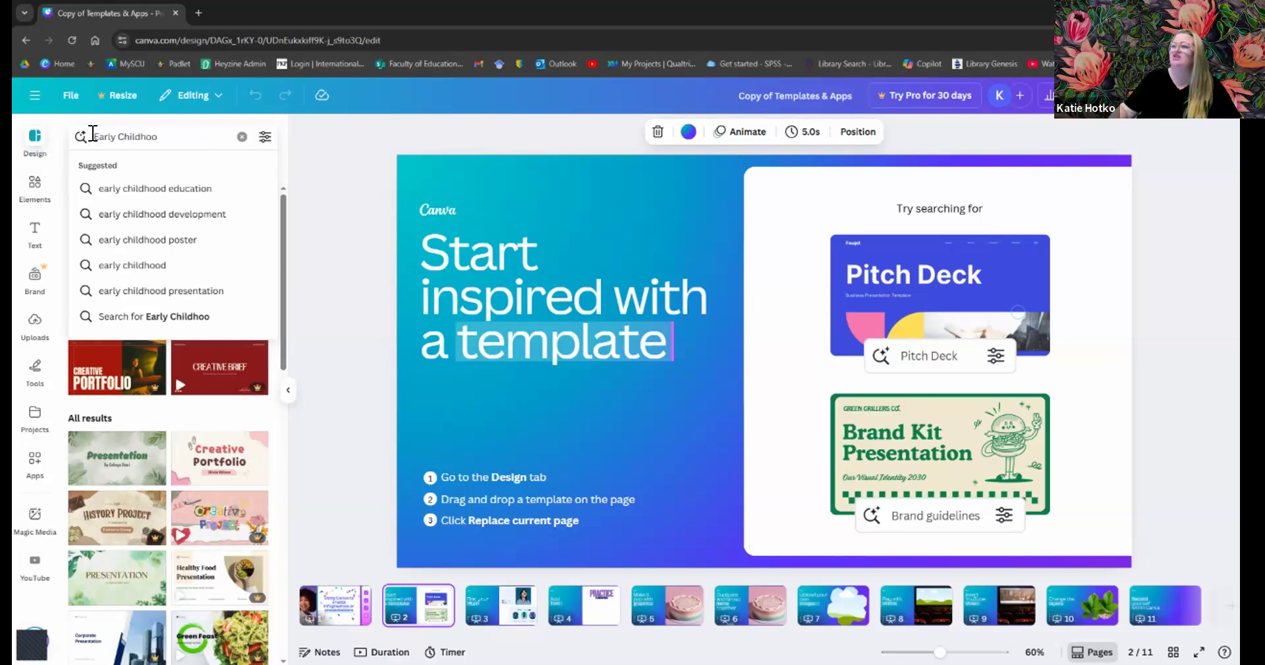
{"action": "left_click", "coordinate": [105, 189]}
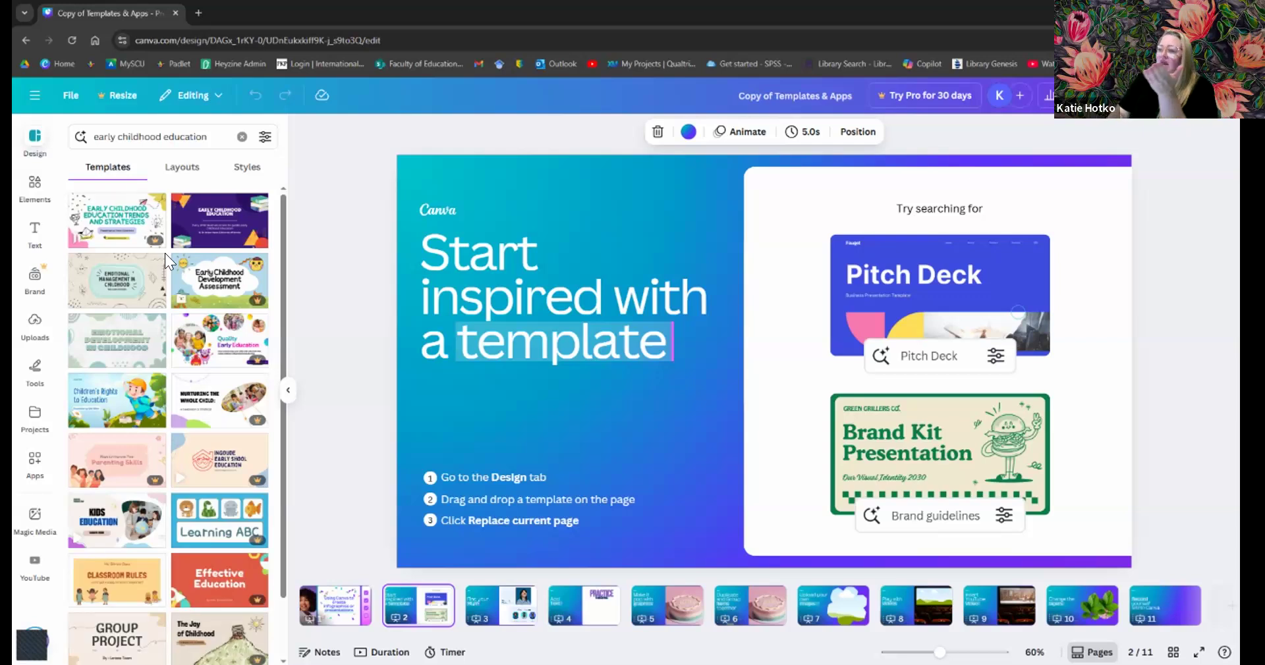
{"action": "scroll", "coordinate": [174, 290], "scroll_direction": "down", "scroll_amount": 1}
{"action": "scroll", "coordinate": [174, 290], "scroll_direction": "down", "scroll_amount": 3}
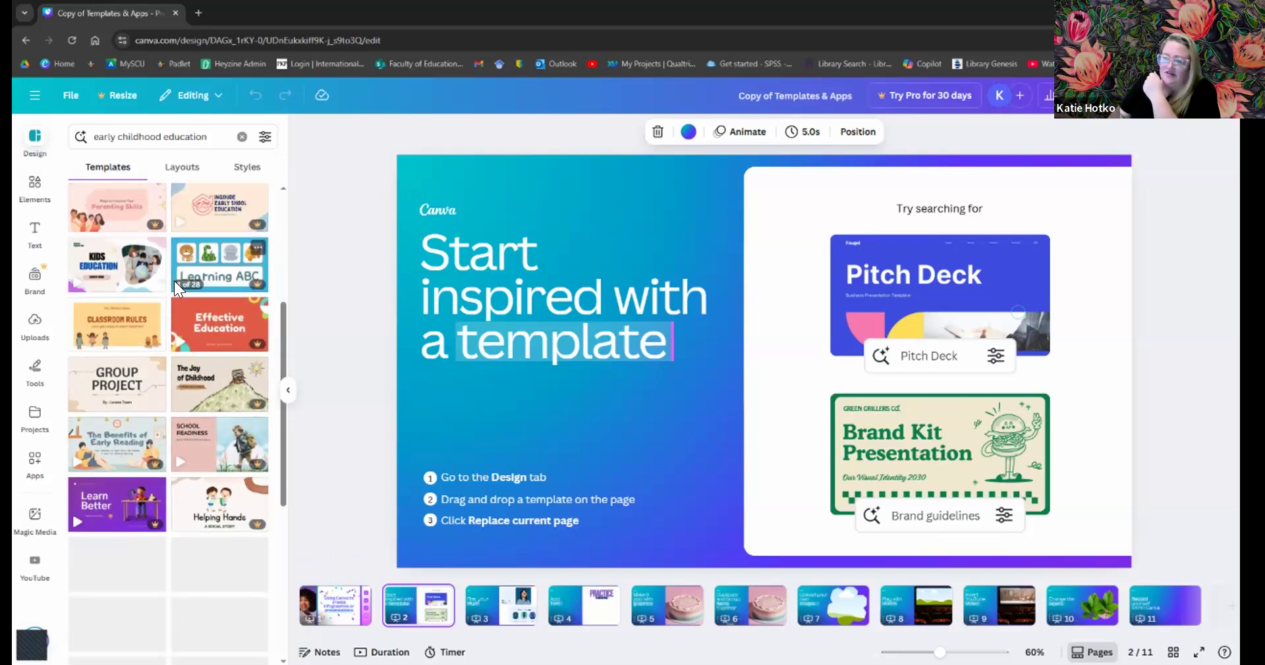
{"action": "scroll", "coordinate": [174, 286], "scroll_direction": "down", "scroll_amount": 4}
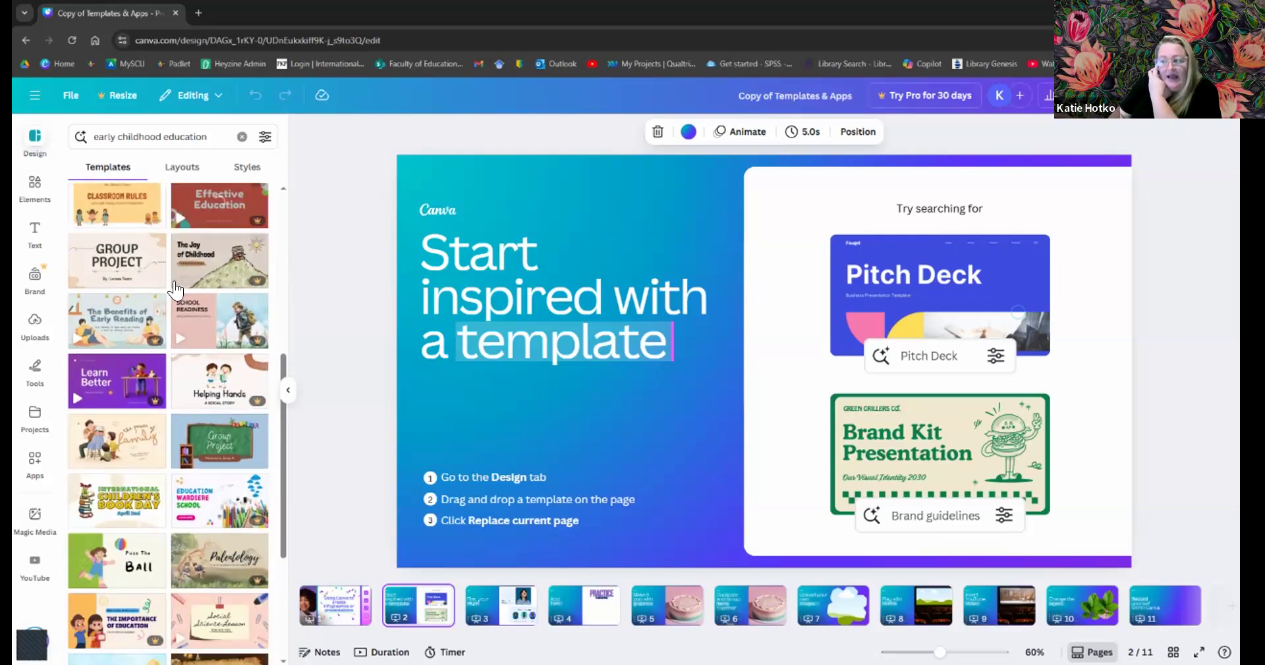
{"action": "scroll", "coordinate": [175, 291], "scroll_direction": "down", "scroll_amount": 5}
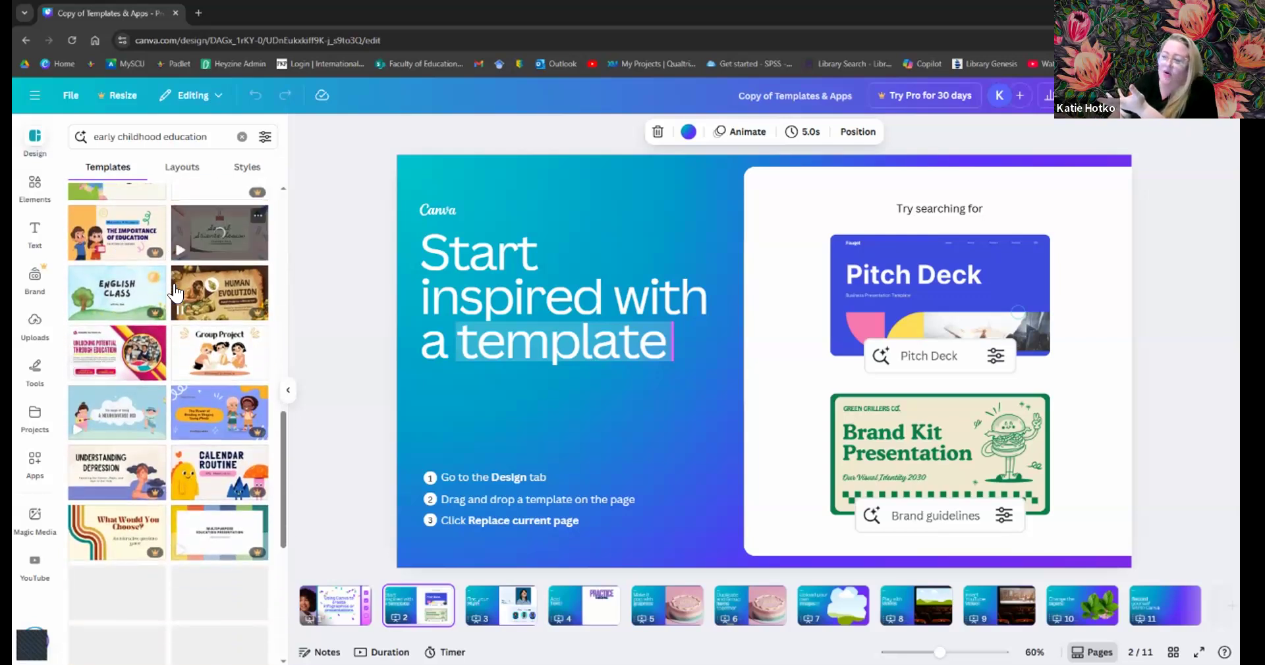
{"action": "scroll", "coordinate": [174, 285], "scroll_direction": "down", "scroll_amount": 3}
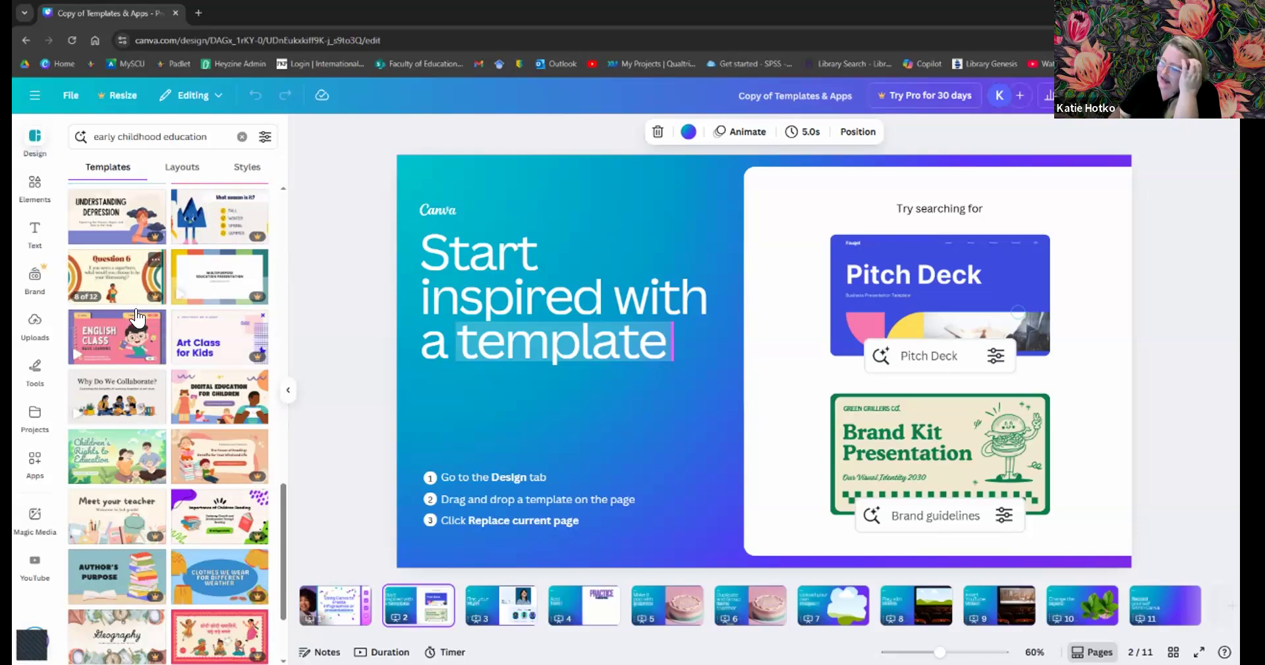
{"action": "scroll", "coordinate": [138, 323], "scroll_direction": "down", "scroll_amount": 3}
{"action": "scroll", "coordinate": [138, 323], "scroll_direction": "down", "scroll_amount": 3}
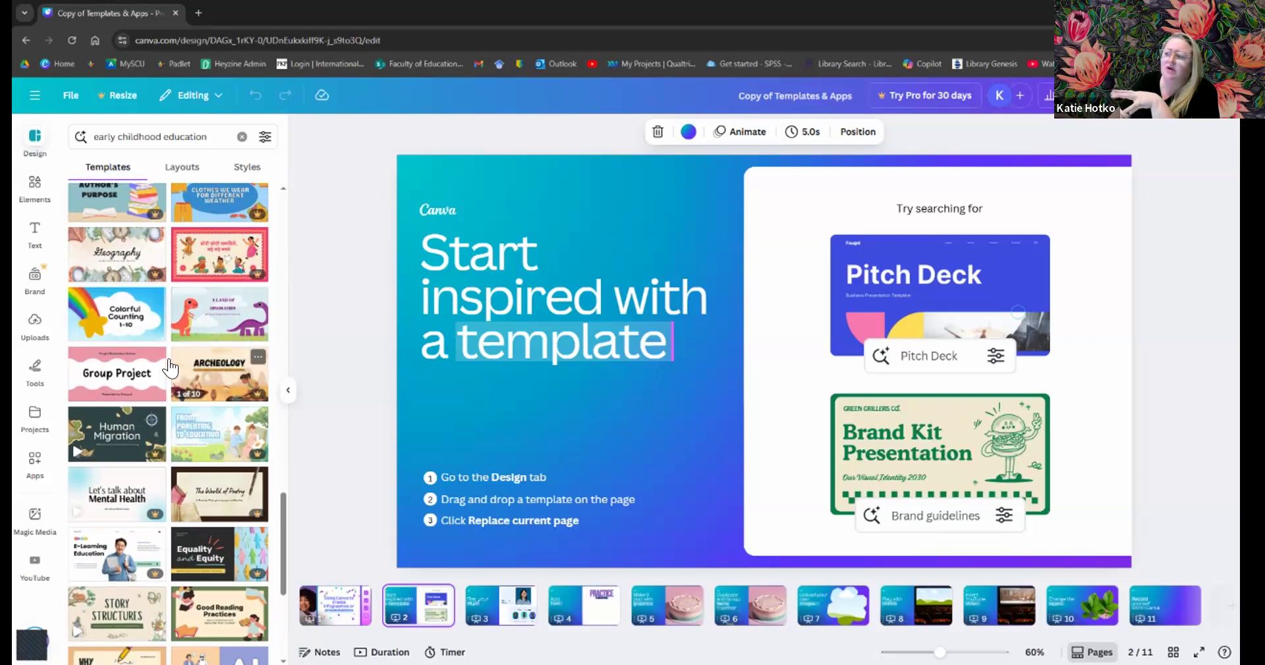
{"action": "scroll", "coordinate": [170, 369], "scroll_direction": "down", "scroll_amount": 2}
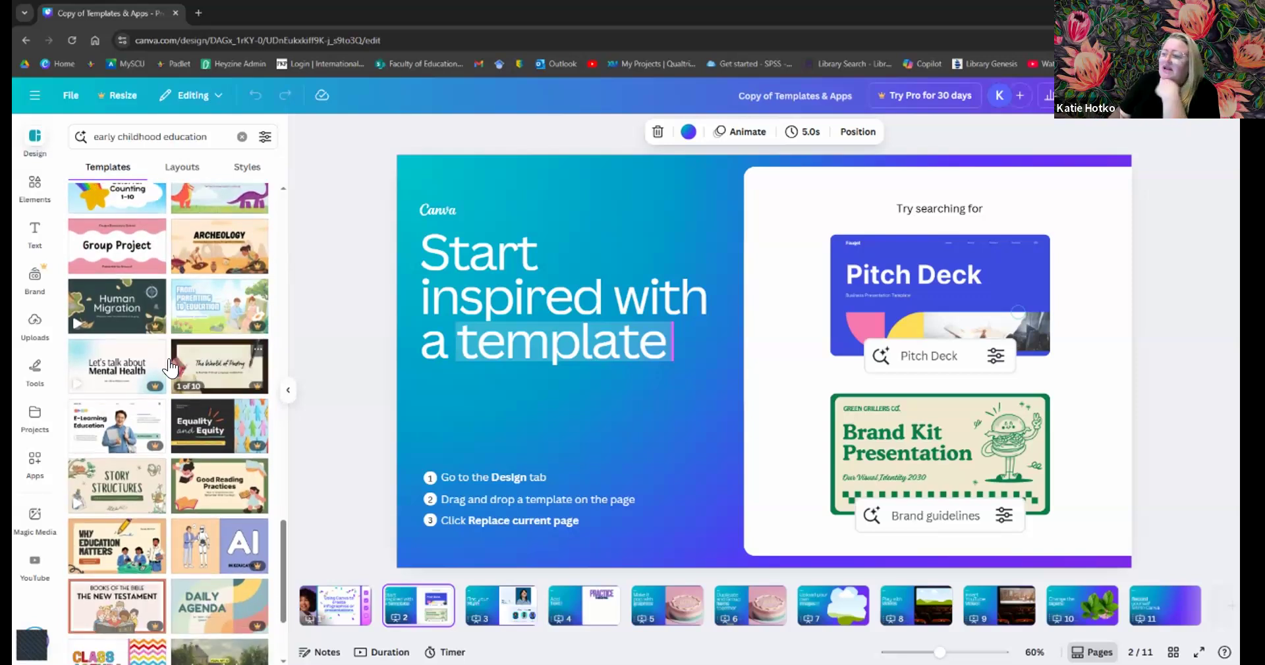
{"action": "scroll", "coordinate": [170, 367], "scroll_direction": "down", "scroll_amount": 8}
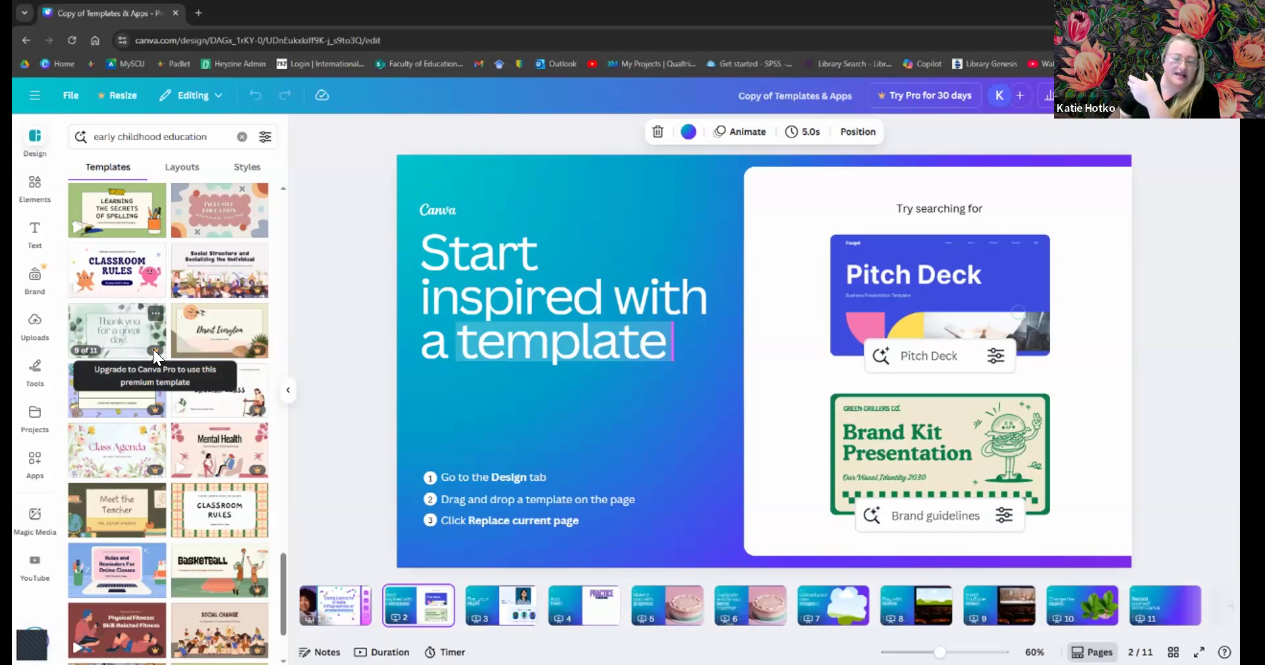
{"action": "scroll", "coordinate": [153, 349], "scroll_direction": "up", "scroll_amount": 1}
{"action": "scroll", "coordinate": [153, 349], "scroll_direction": "up", "scroll_amount": 8}
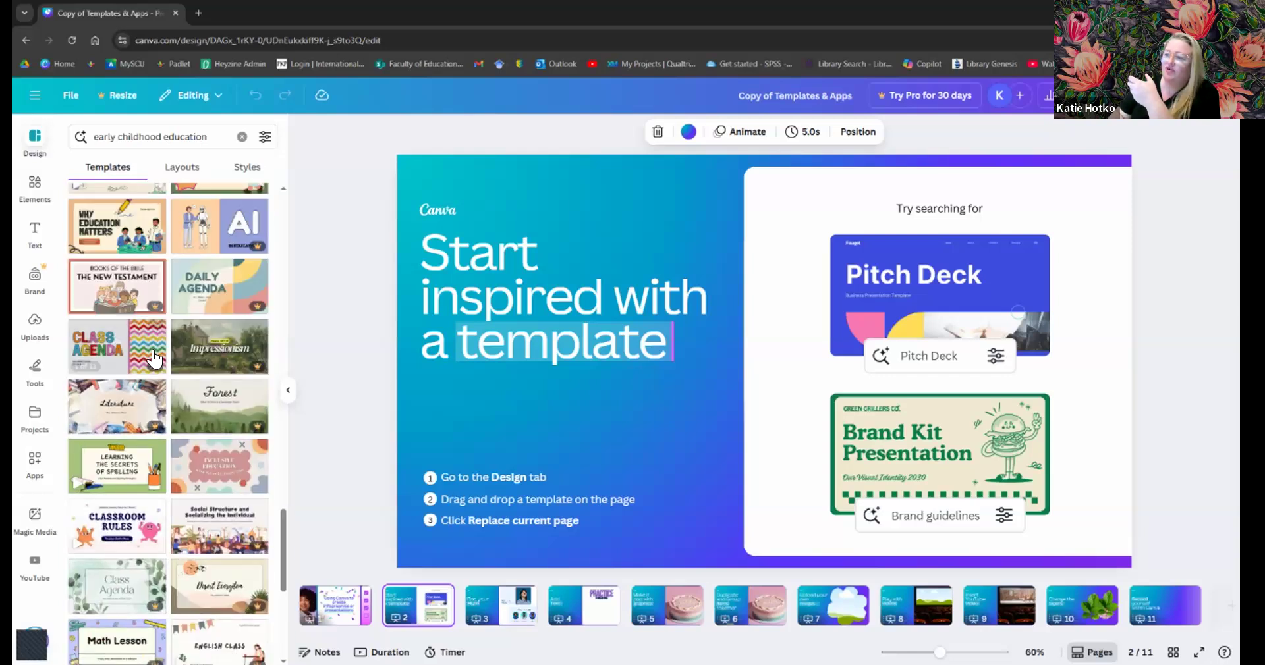
{"action": "scroll", "coordinate": [153, 350], "scroll_direction": "up", "scroll_amount": 5}
{"action": "scroll", "coordinate": [257, 336], "scroll_direction": "up", "scroll_amount": 3}
{"action": "left_click_drag", "start_coordinate": [281, 319], "coordinate": [280, 189]}
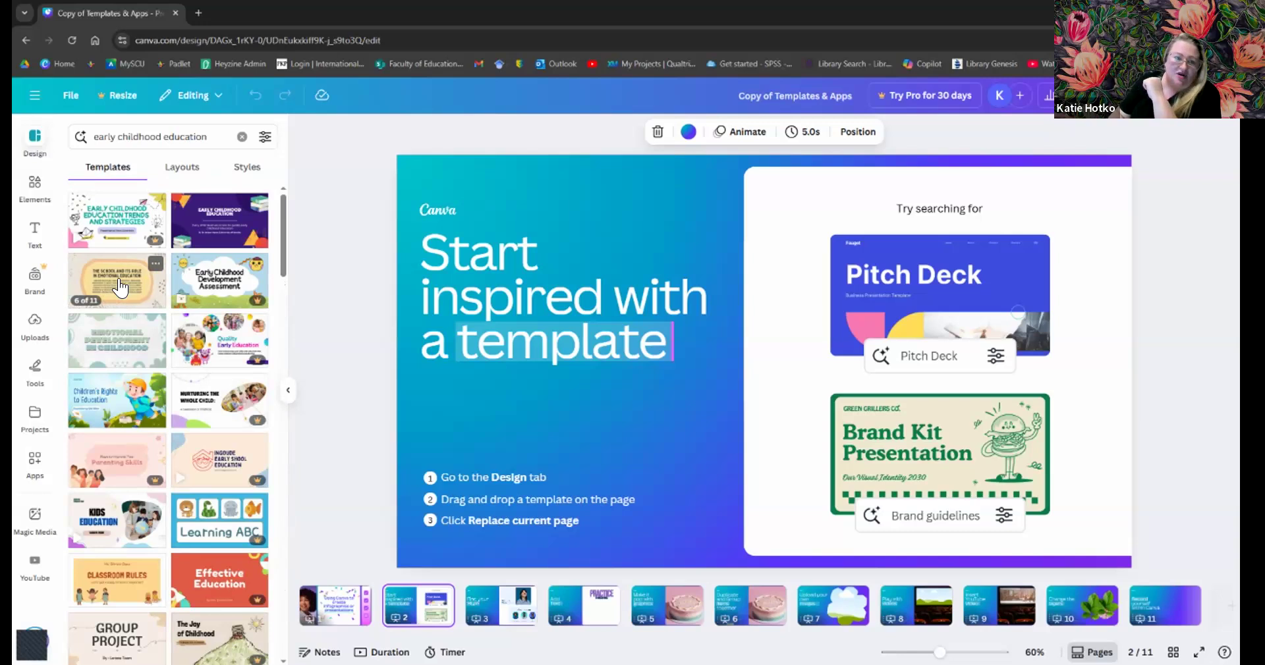
- Add the Pastel Doodle 'Emotional Management in Childhood' template as a new page 3
{"action": "left_click_drag", "start_coordinate": [498, 210], "coordinate": [497, 208]}
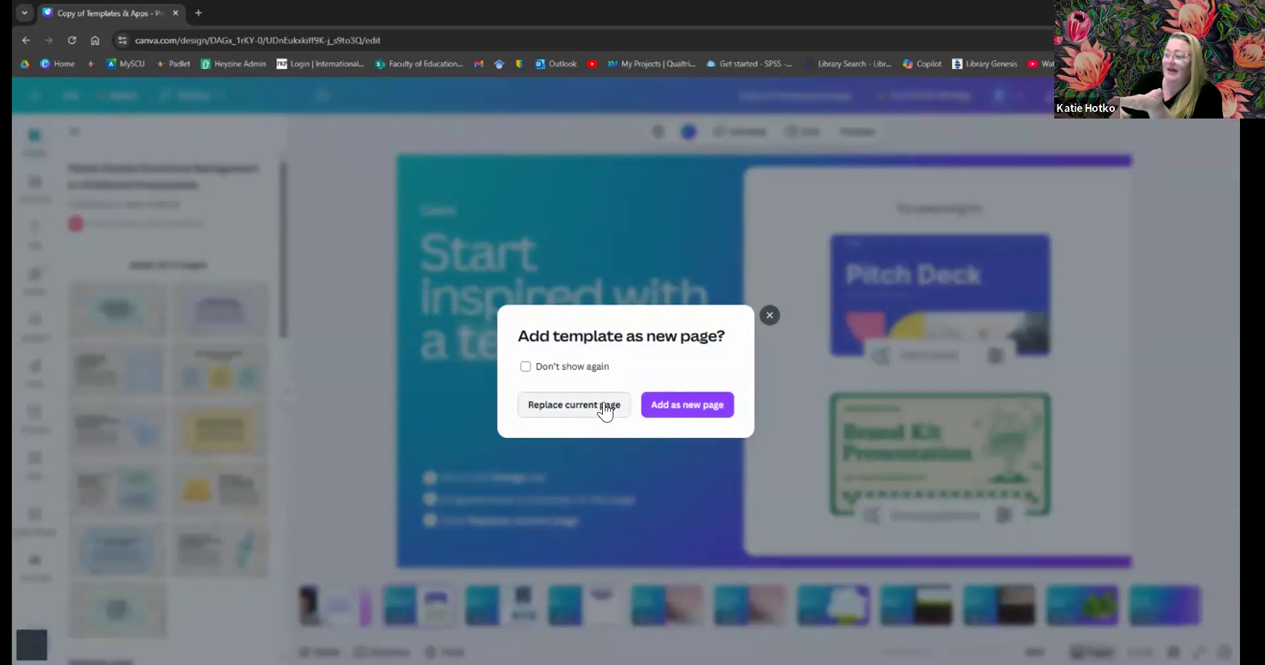
{"action": "left_click", "coordinate": [652, 407]}
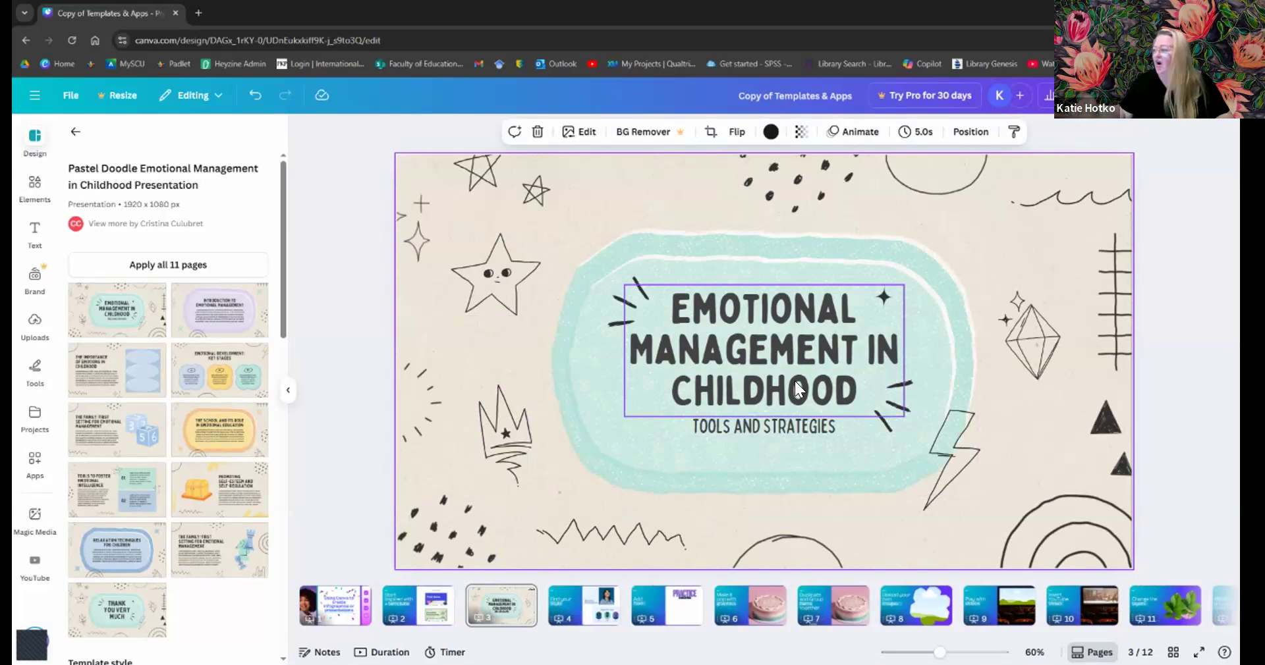
- Change the page 3 title to 'EARLY CHILDHOOD EDUCATION'
{"action": "double_click", "coordinate": [731, 323]}
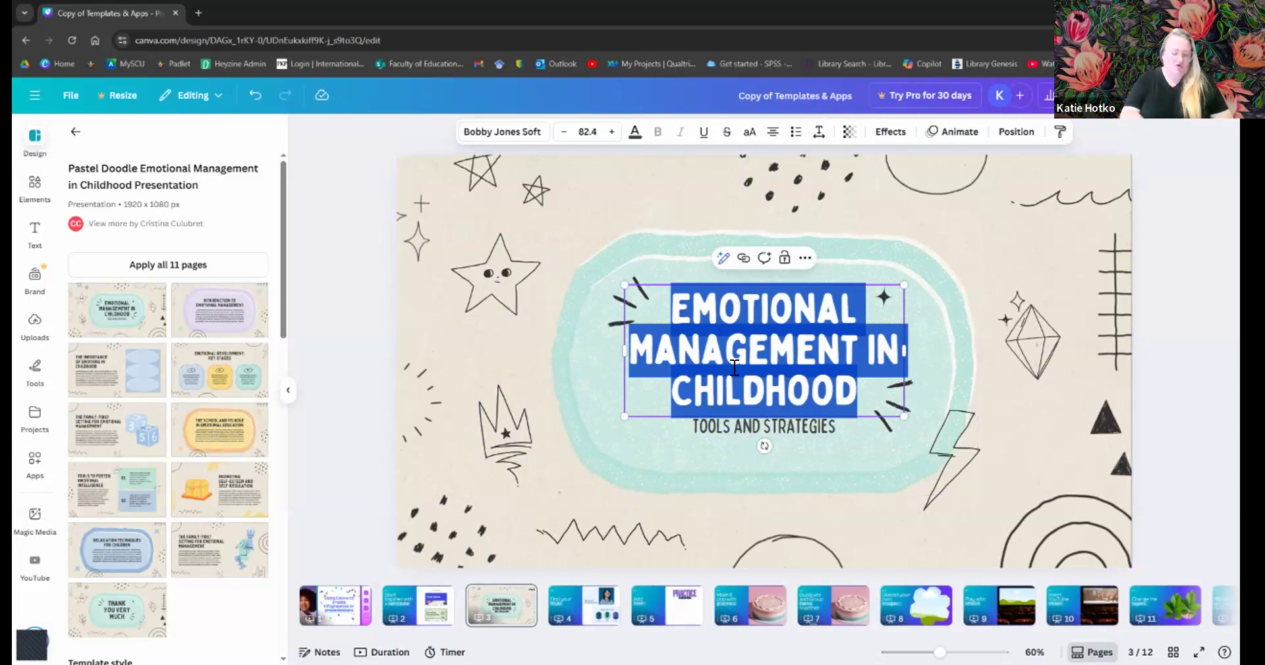
{"action": "type", "text": "E"}
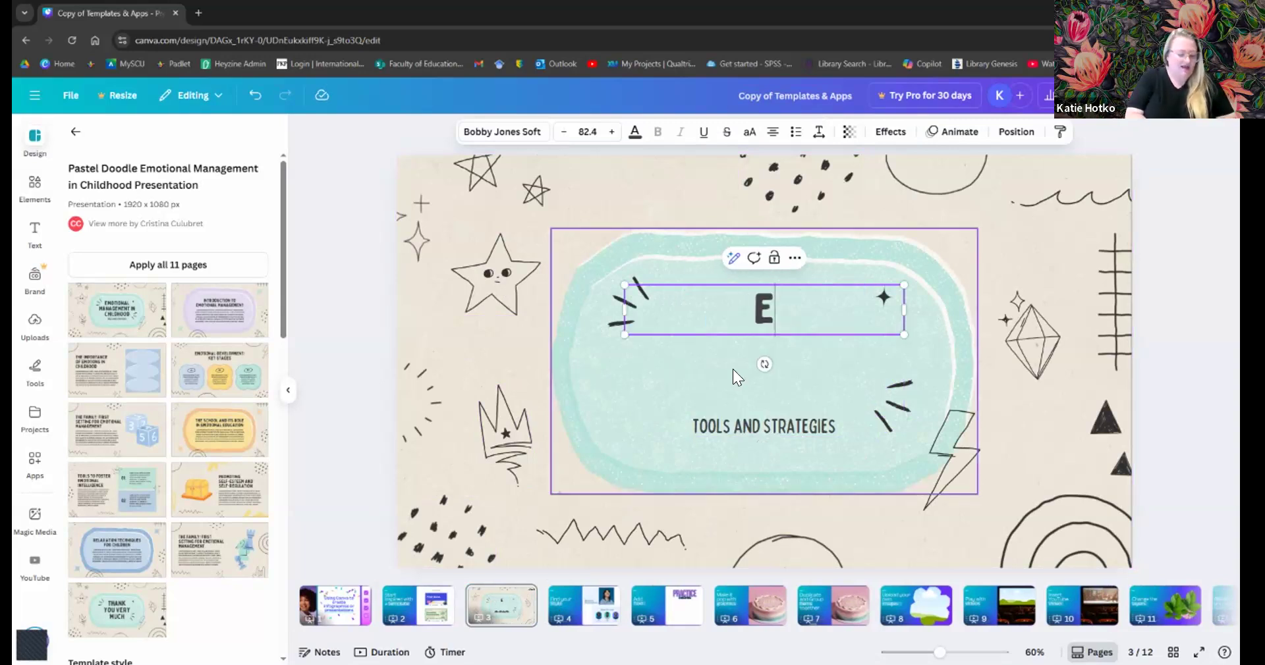
{"action": "type", "text": "ARLY CHILDHOOD EDUCATION"}
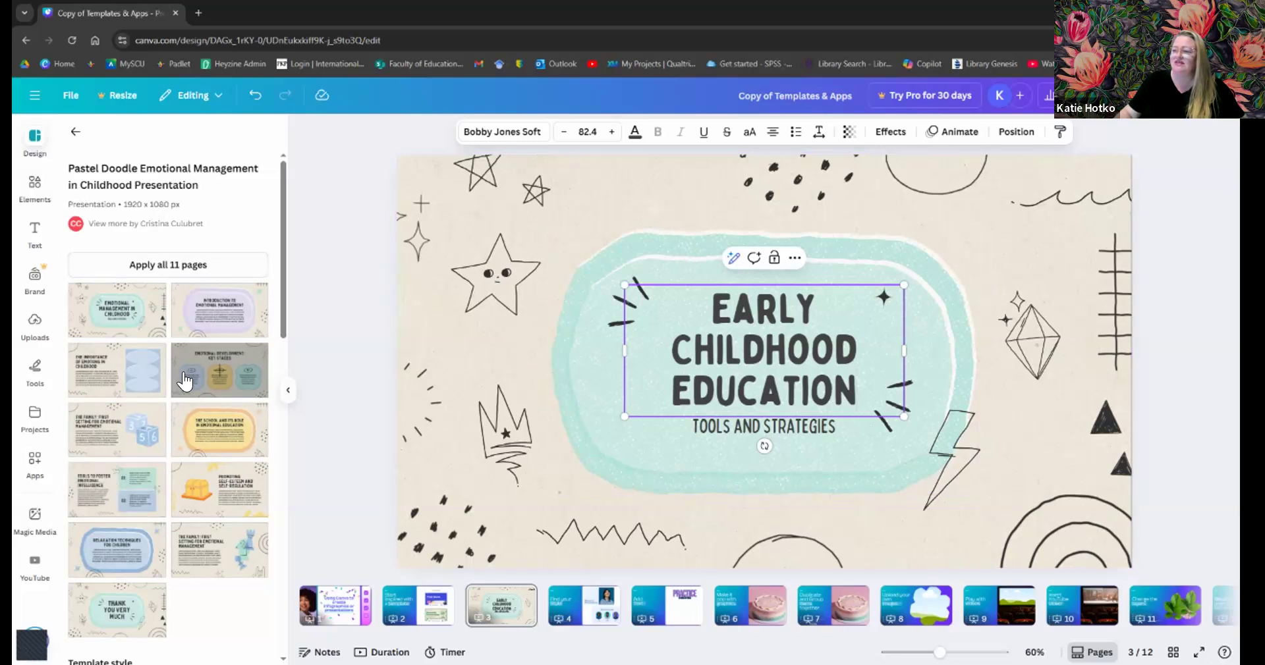
- Replace page 3 with the 'Emotional Development: Key Stages' template page
{"action": "left_click_drag", "start_coordinate": [481, 242], "coordinate": [578, 402]}
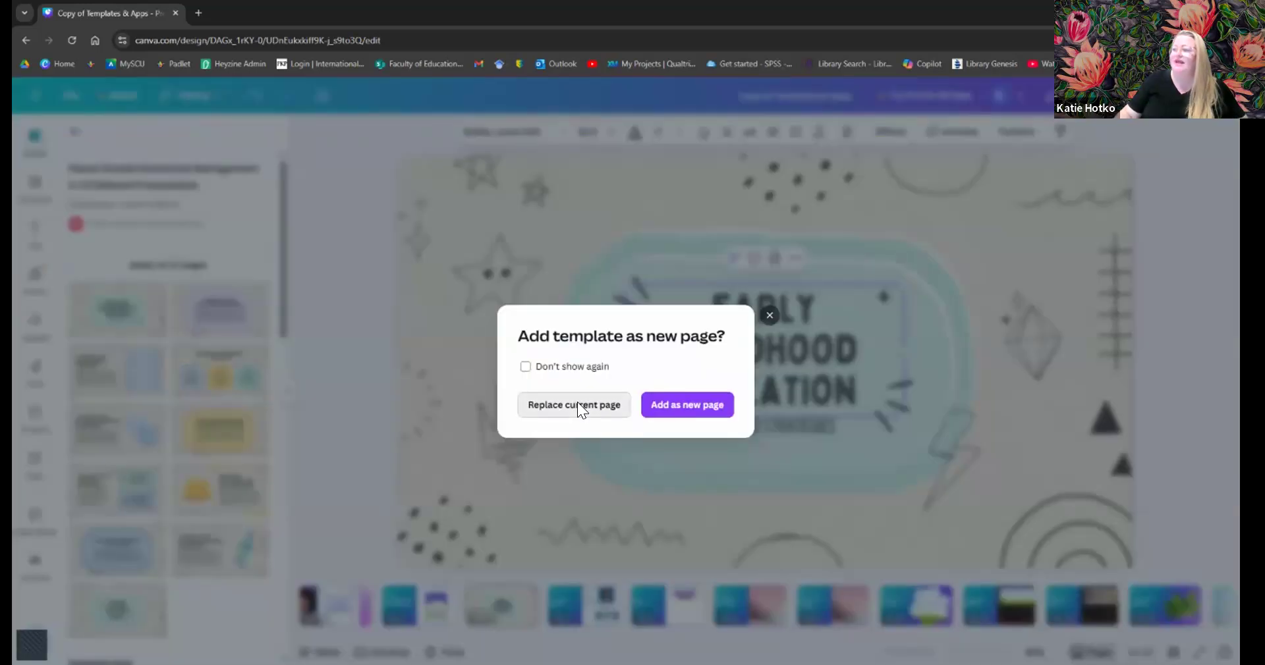
{"action": "left_click", "coordinate": [577, 404]}
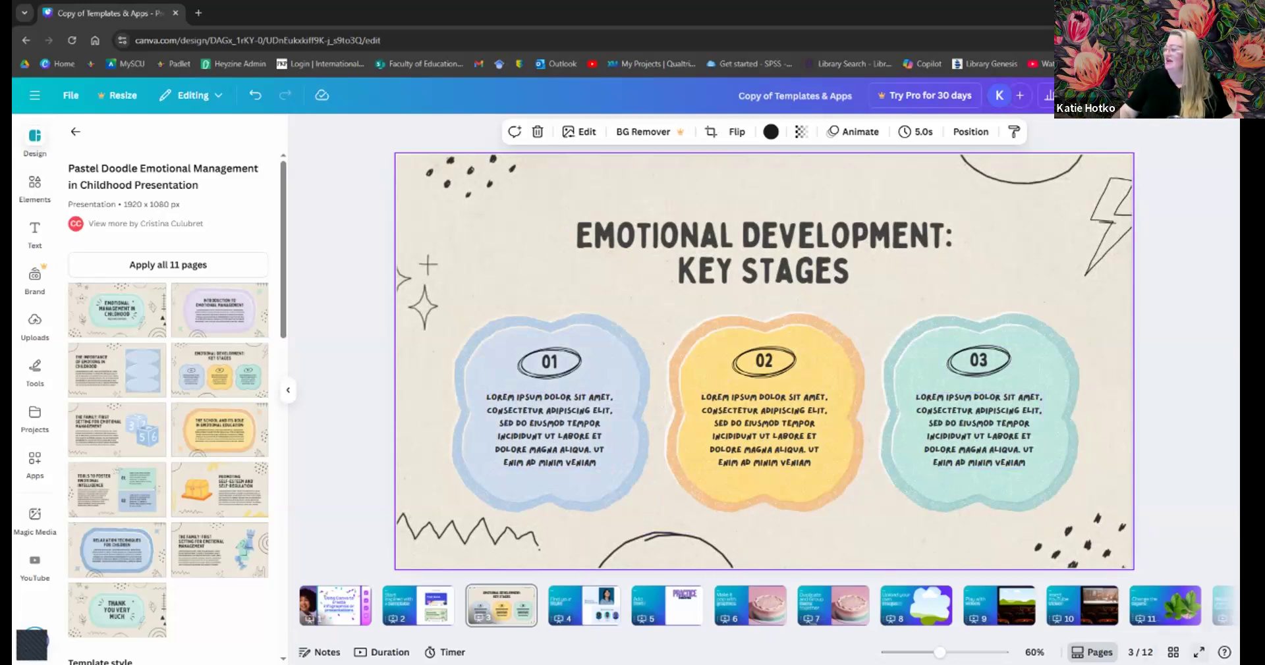
- Present from slide 2 full screen with the presentation timer displayed, checking its music options
{"action": "left_click", "coordinate": [419, 605]}
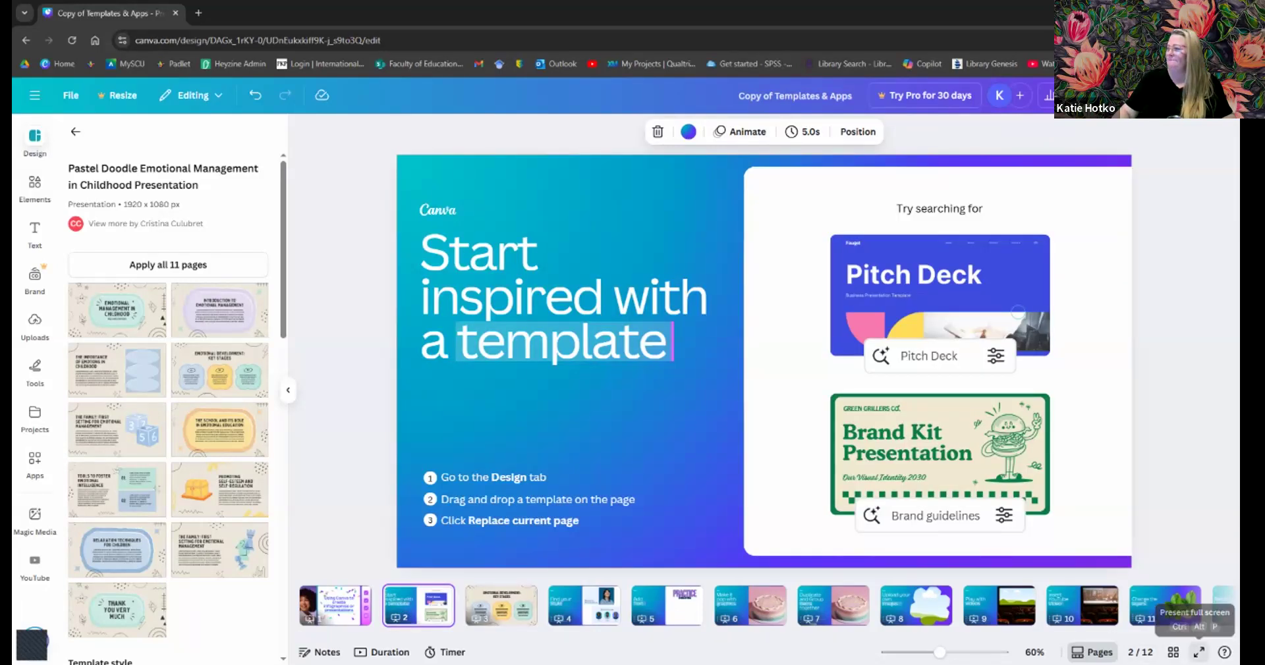
{"action": "left_click", "coordinate": [1200, 652]}
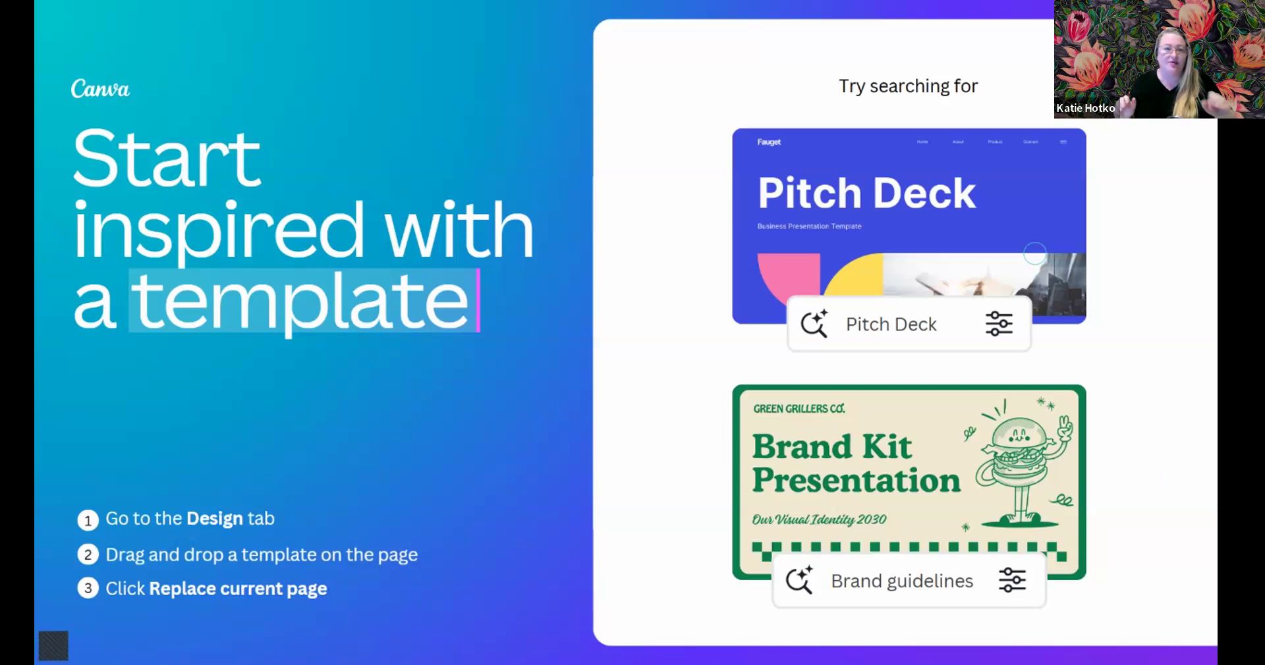
{"action": "key", "text": "5"}
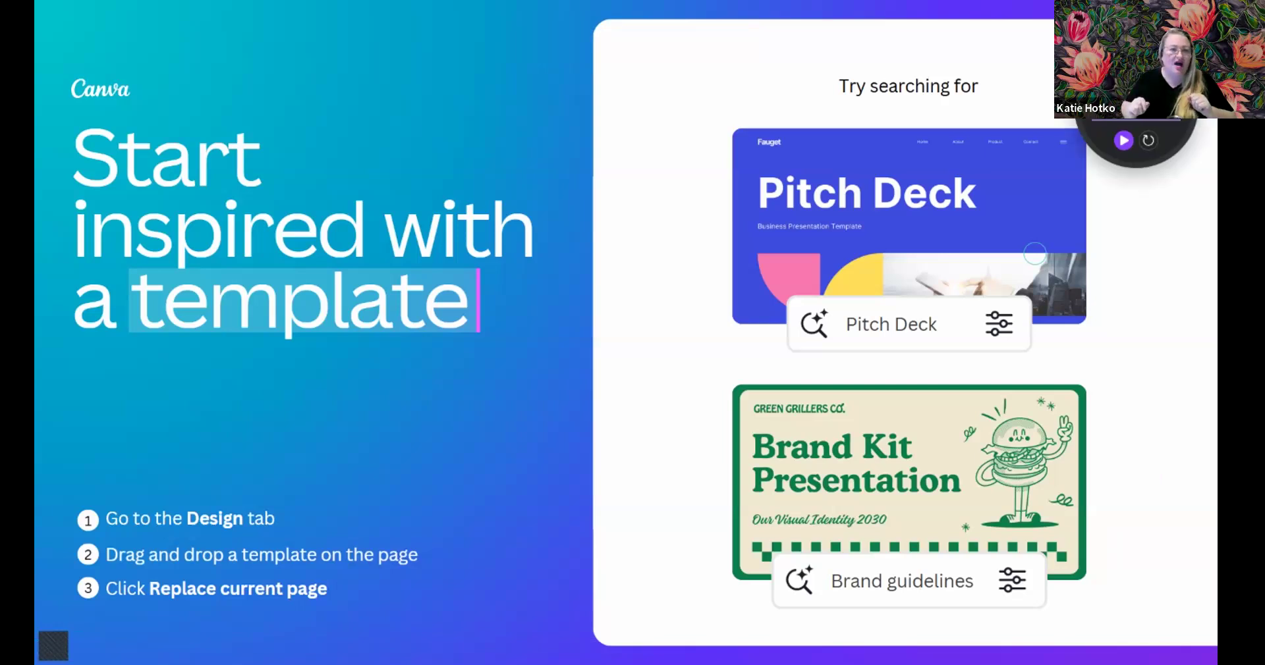
{"action": "left_click", "coordinate": [1125, 140]}
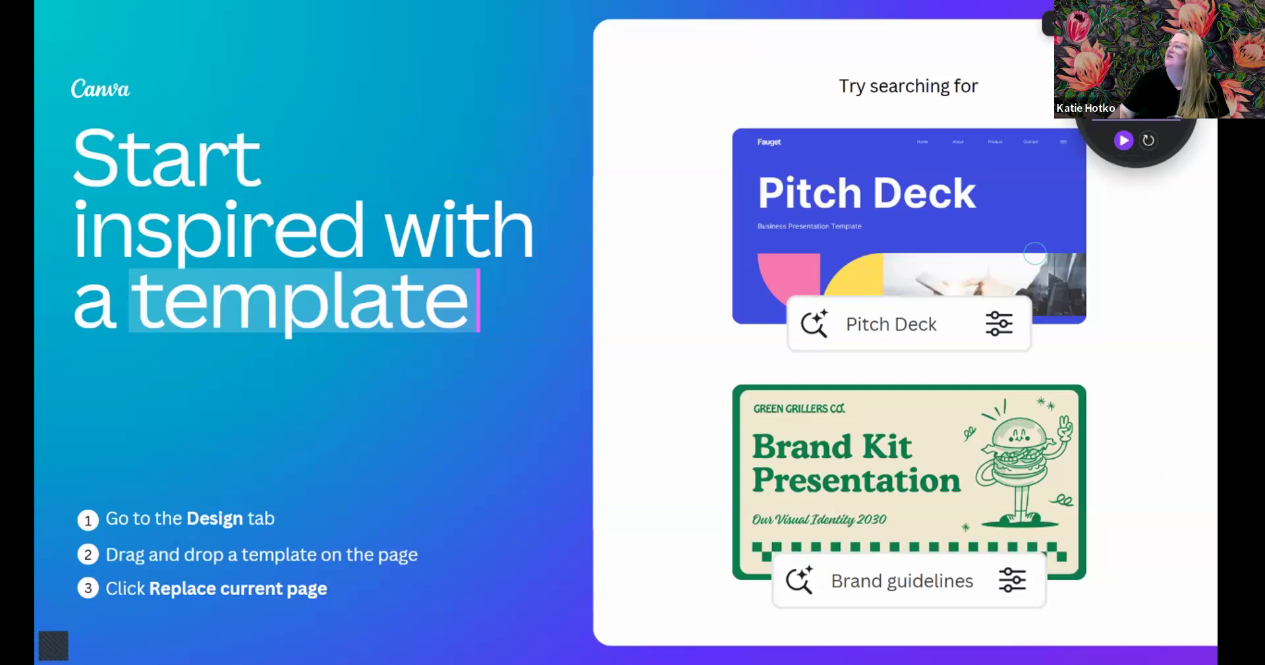
{"action": "left_click", "coordinate": [1076, 52]}
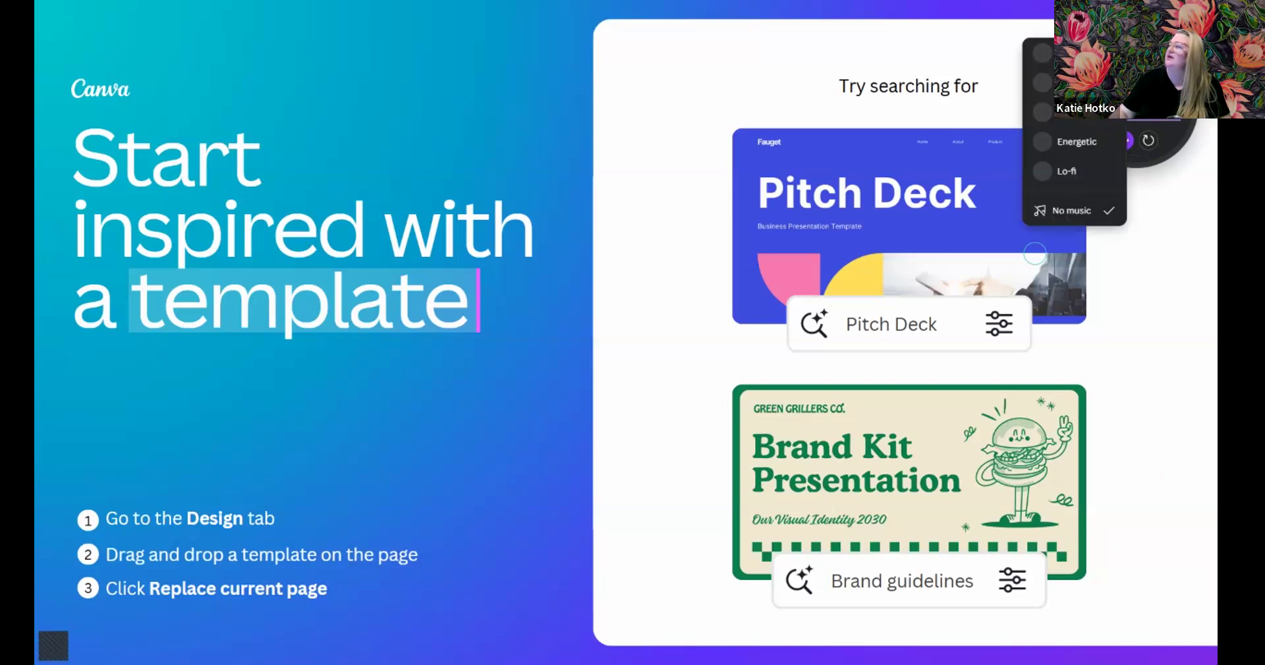
{"action": "left_click", "coordinate": [1087, 83]}
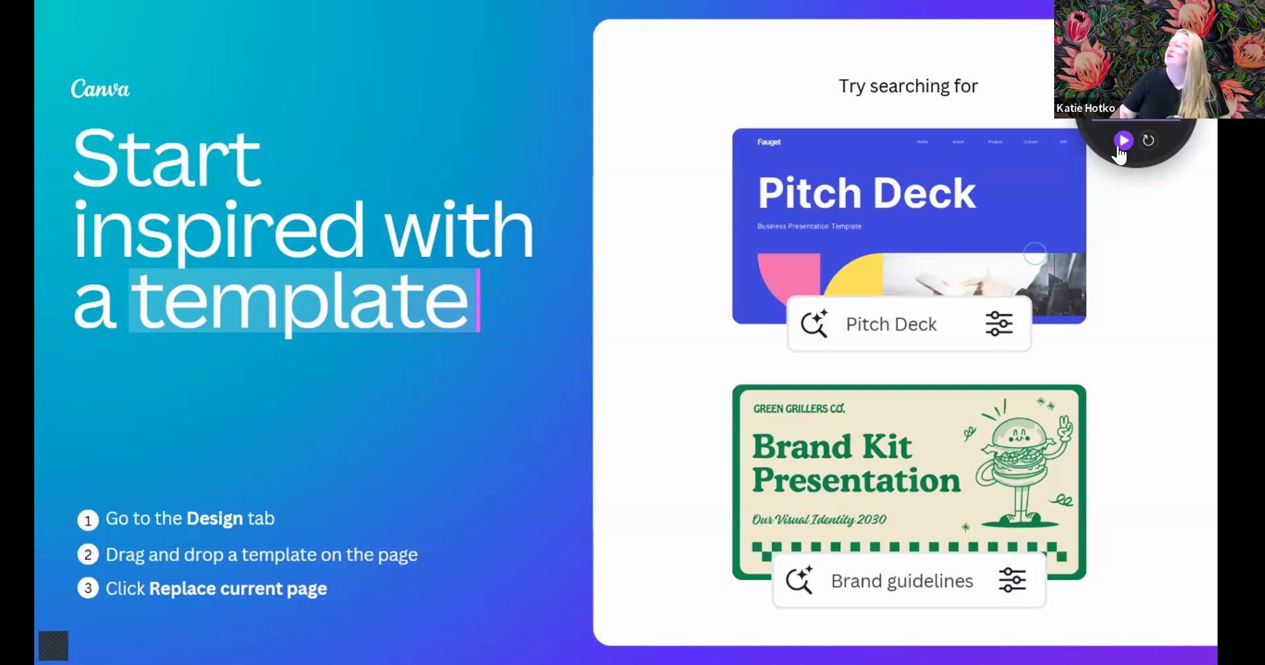
- Start the presentation timer running on slide 2
{"action": "left_click", "coordinate": [1119, 151]}
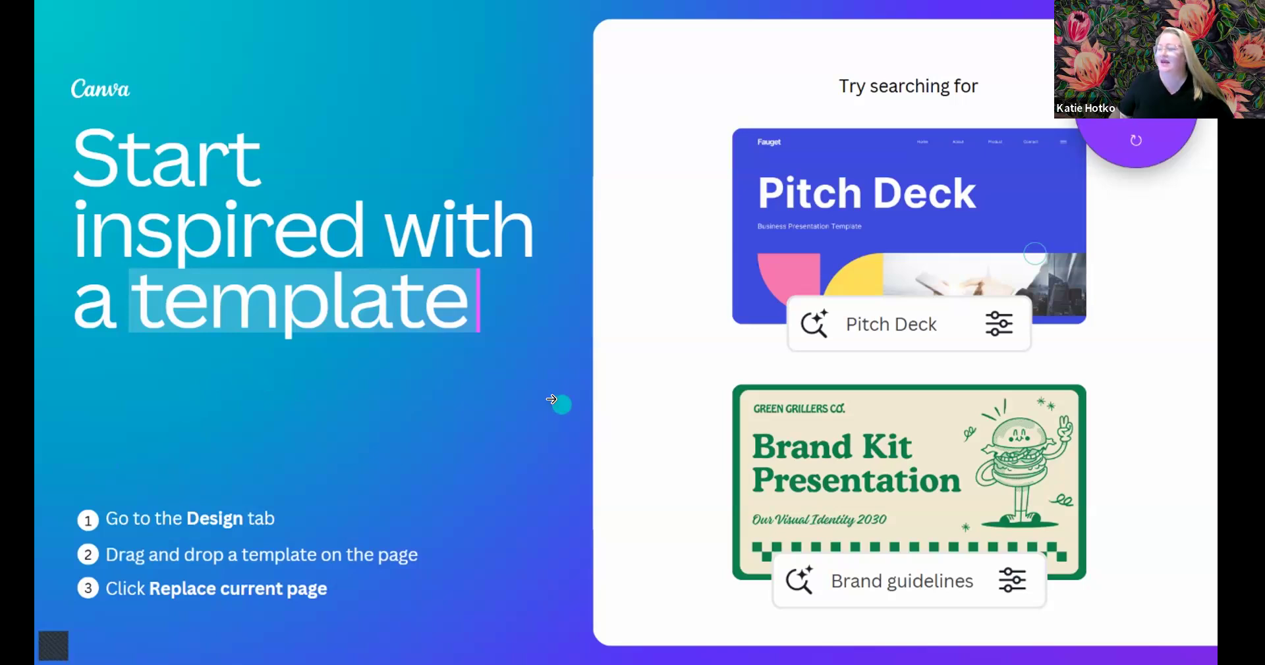
- Advance to the 'Emotional Development: Key Stages' slide and exit the presentation
{"action": "left_click", "coordinate": [530, 391]}
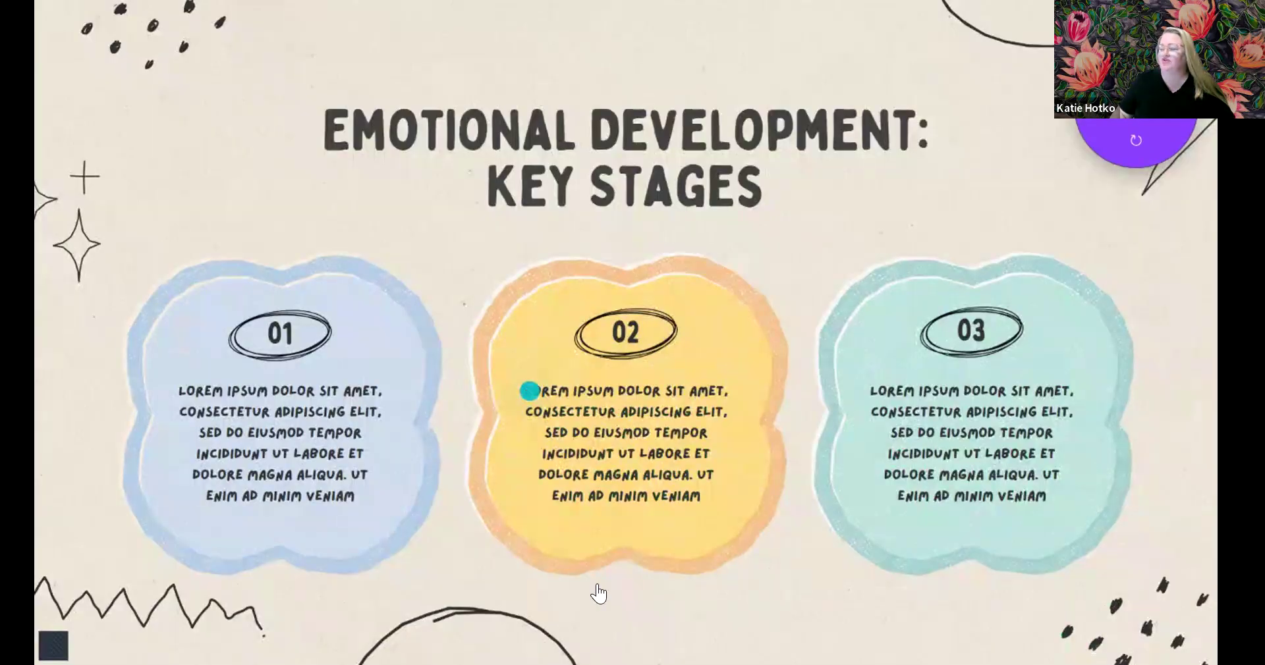
{"action": "key", "text": "Escape"}
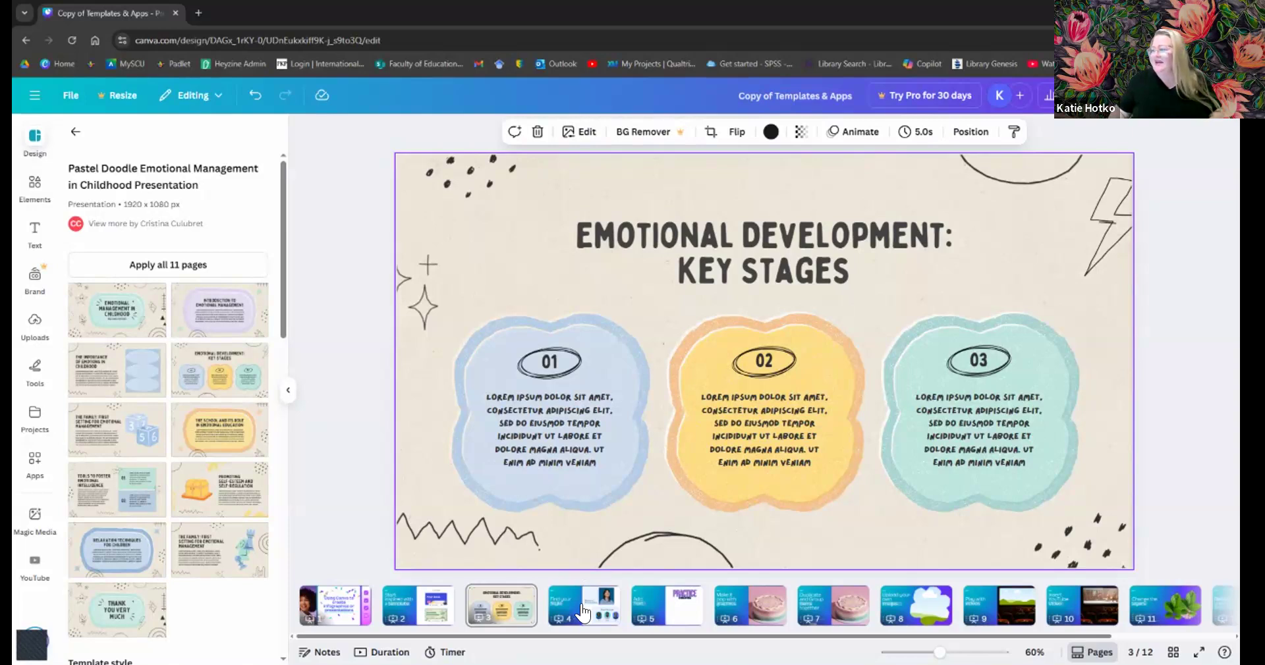
{"action": "left_click", "coordinate": [583, 613]}
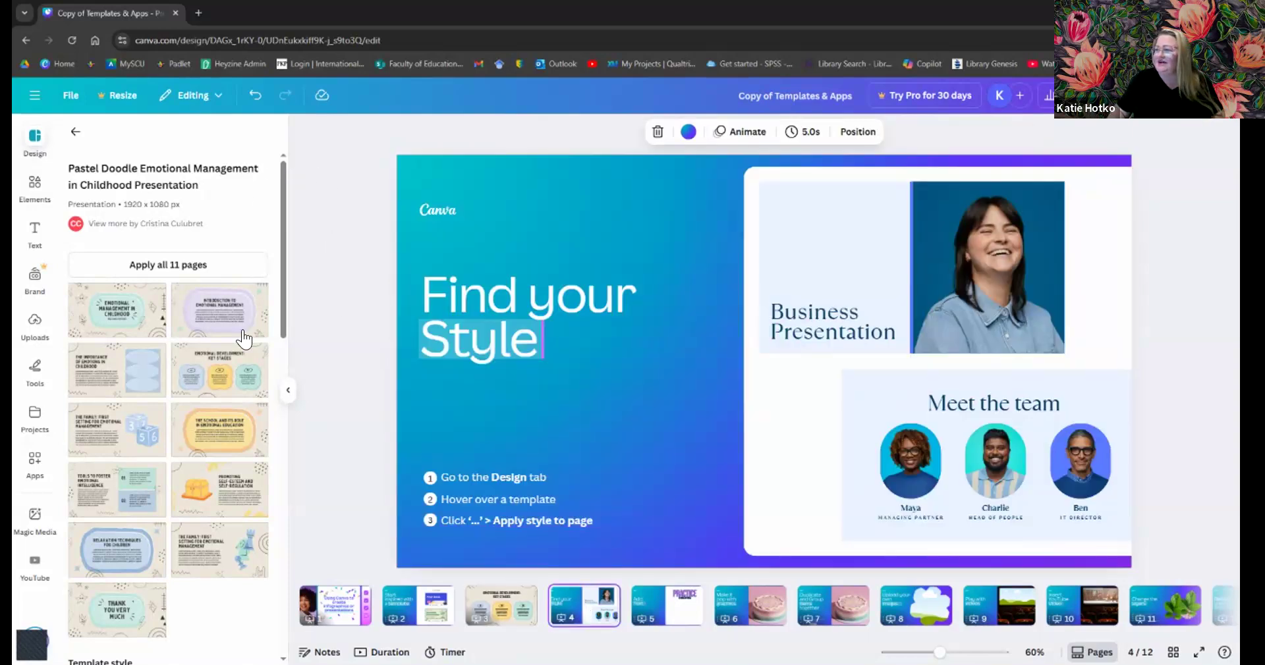
{"action": "left_click", "coordinate": [285, 389]}
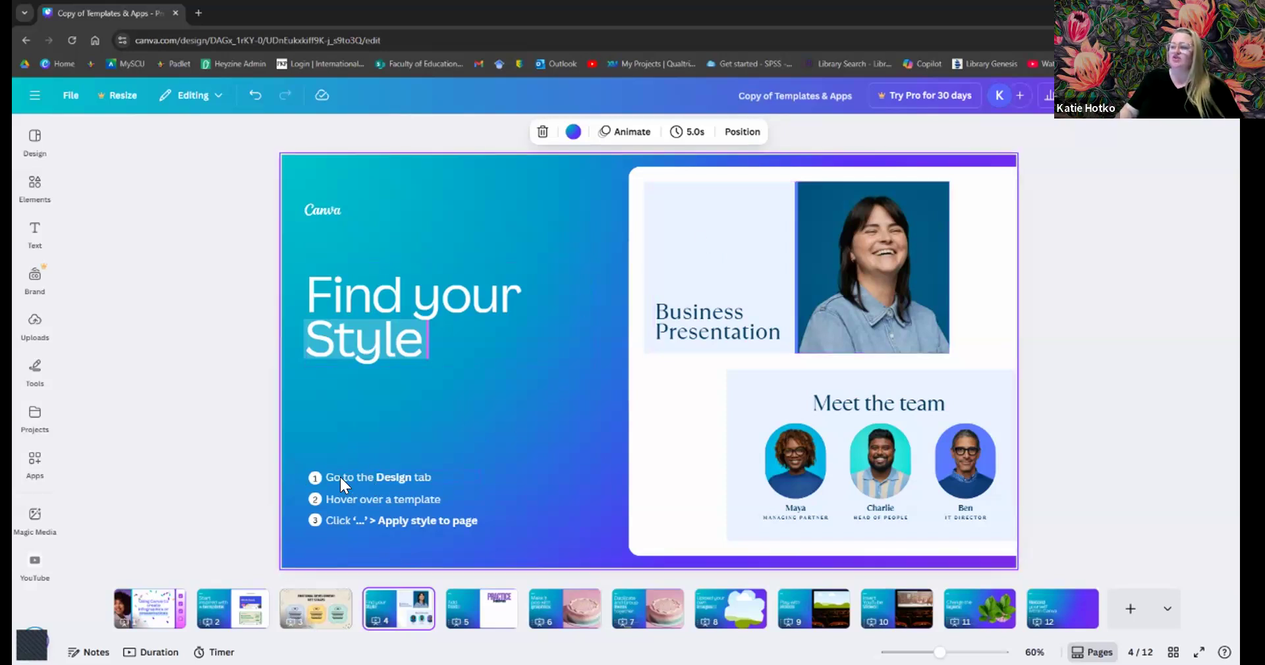
- Return from the Design tab to the full template browser beside slide 4
{"action": "left_click", "coordinate": [36, 145]}
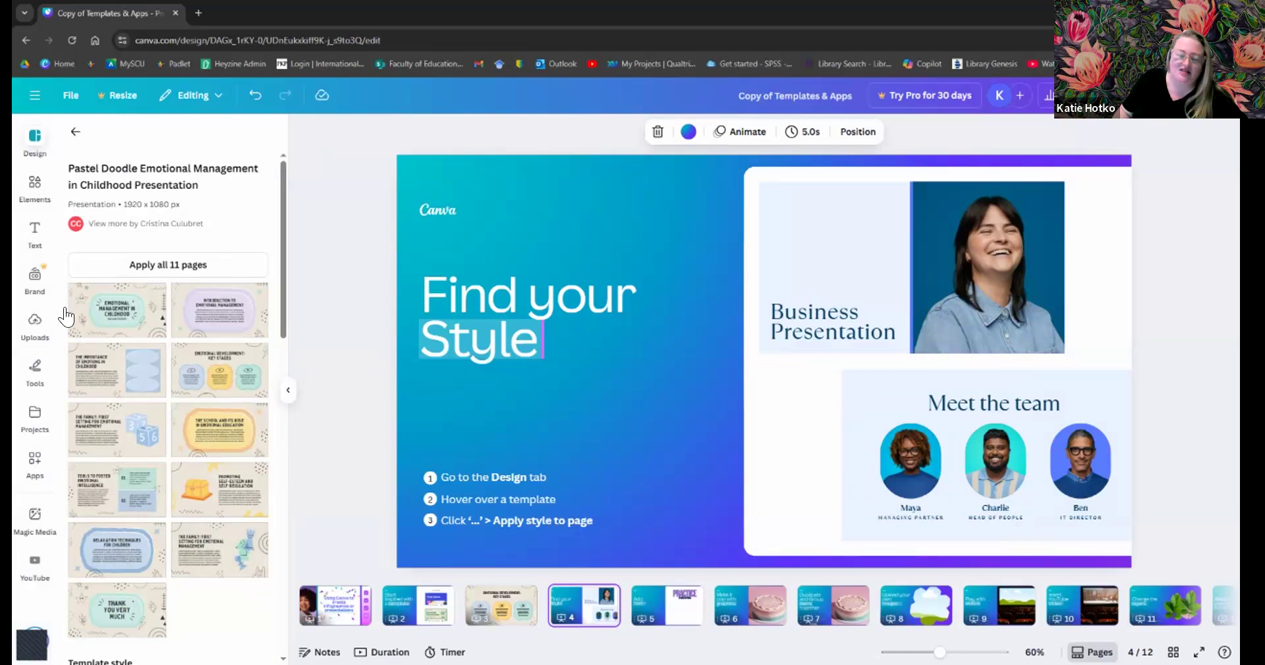
{"action": "left_click", "coordinate": [75, 132]}
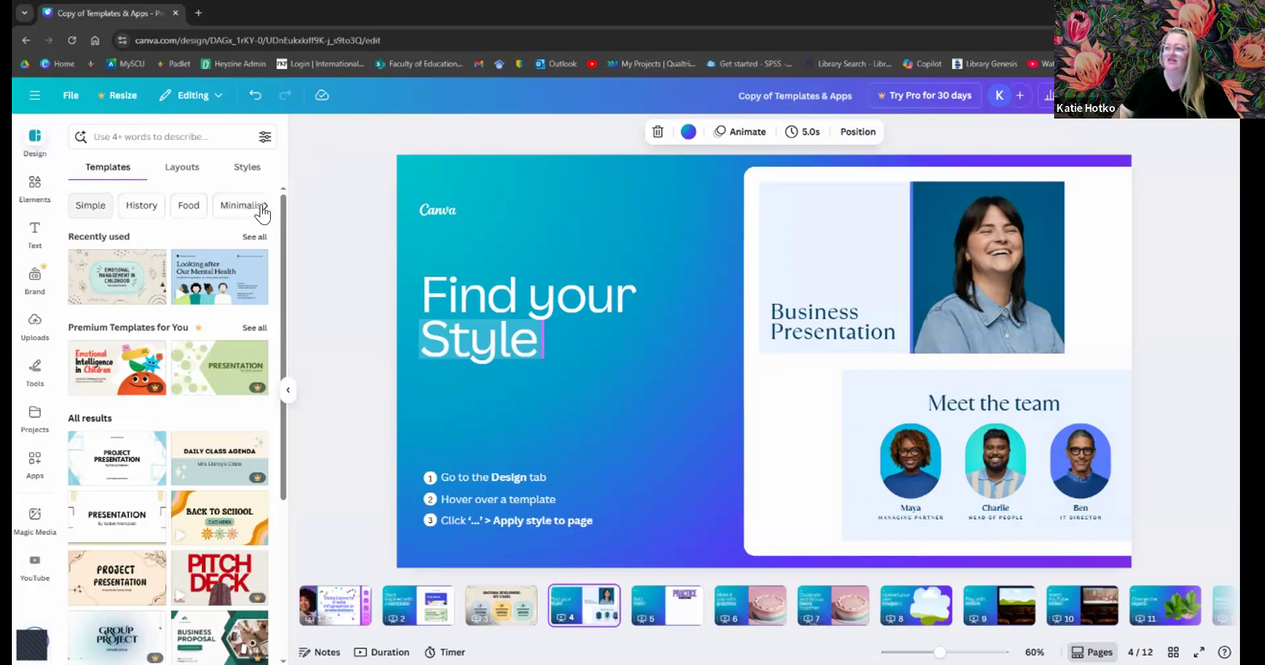
- Try the Simple and Aesthetic template categories, then filter to University presentation templates
{"action": "left_click", "coordinate": [76, 209]}
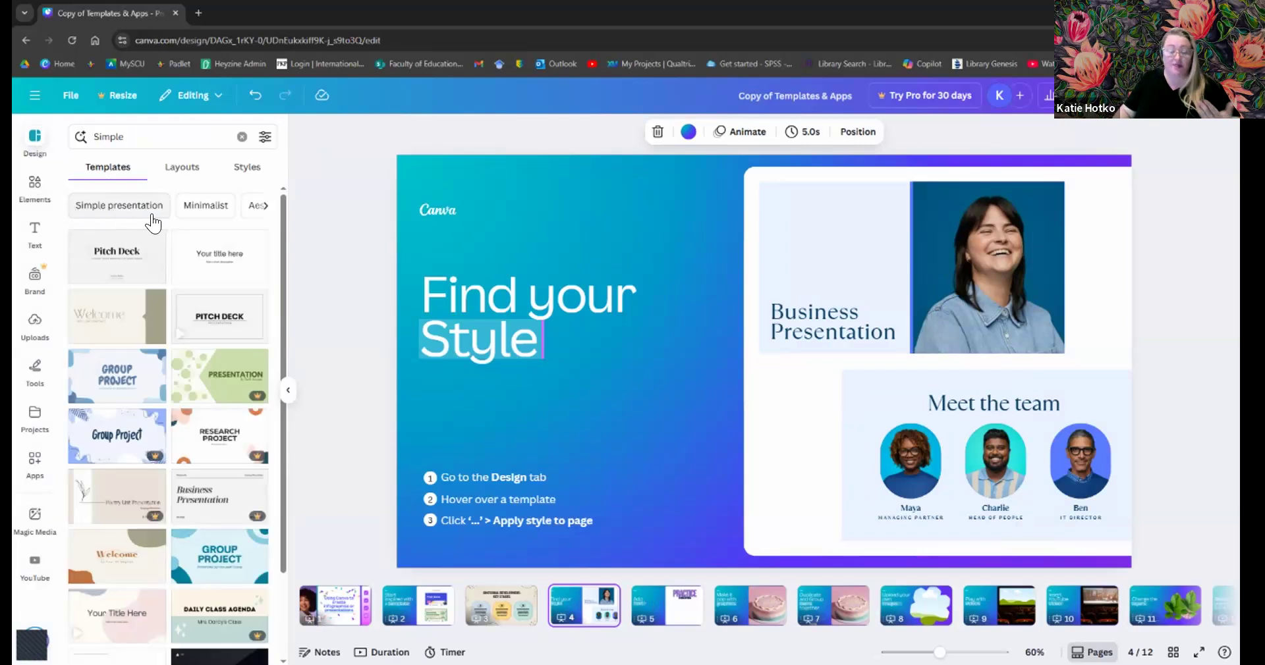
{"action": "left_click", "coordinate": [263, 209]}
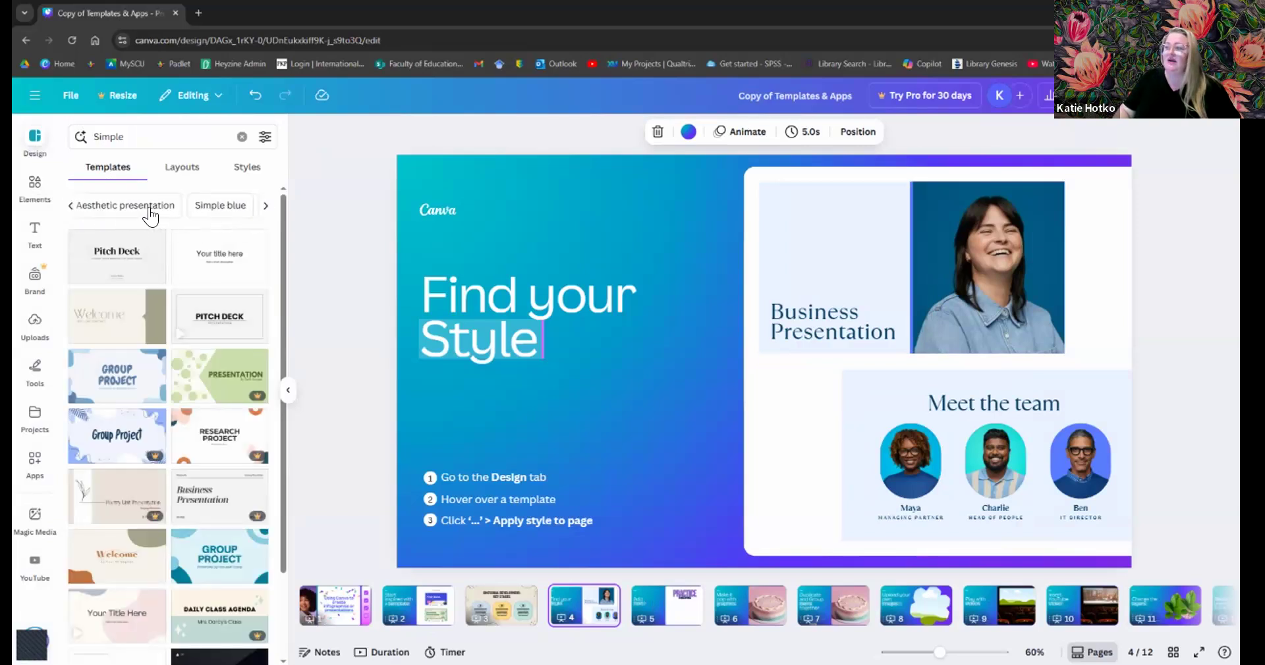
{"action": "left_click", "coordinate": [148, 209]}
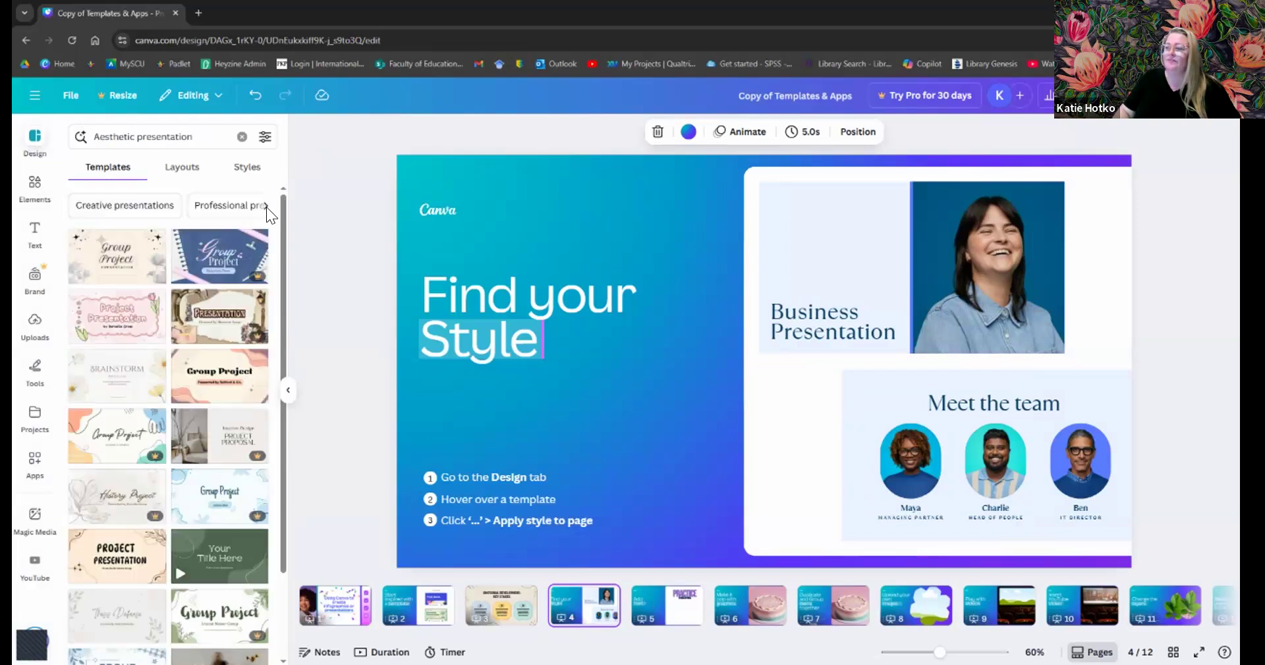
{"action": "left_click", "coordinate": [266, 207]}
{"action": "left_click", "coordinate": [266, 207]}
{"action": "left_click", "coordinate": [266, 207]}
{"action": "left_click", "coordinate": [266, 206]}
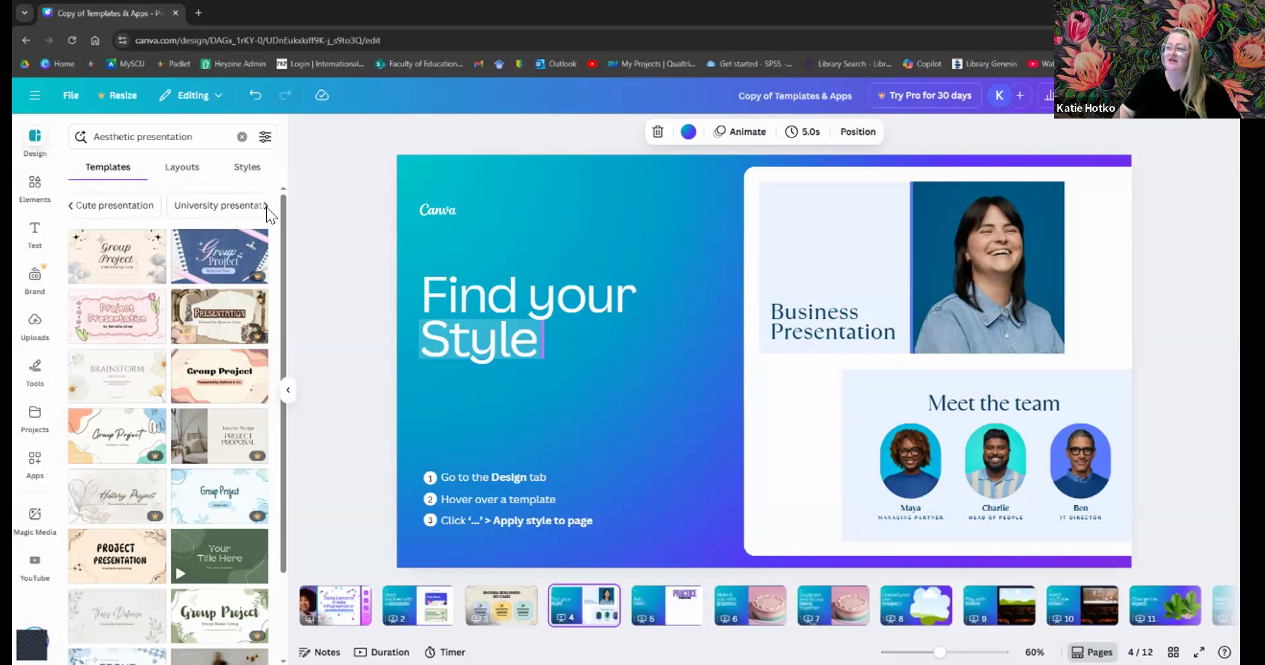
{"action": "left_click", "coordinate": [236, 204]}
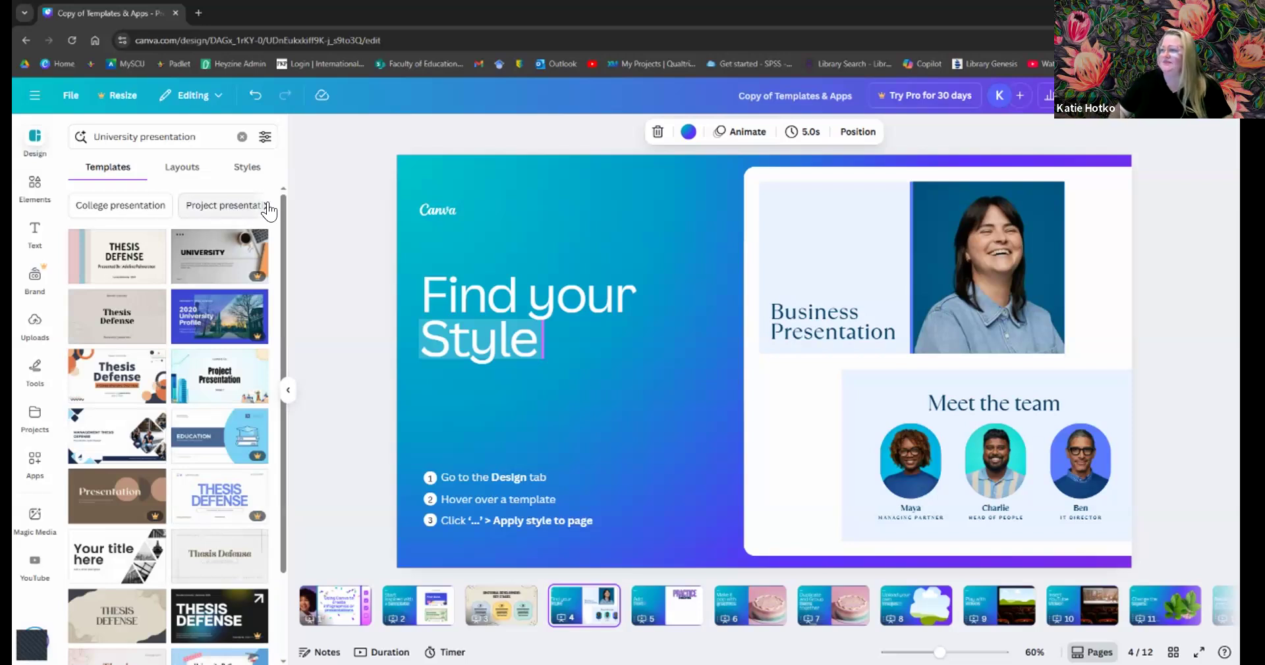
{"action": "scroll", "coordinate": [216, 347], "scroll_direction": "down", "scroll_amount": 5}
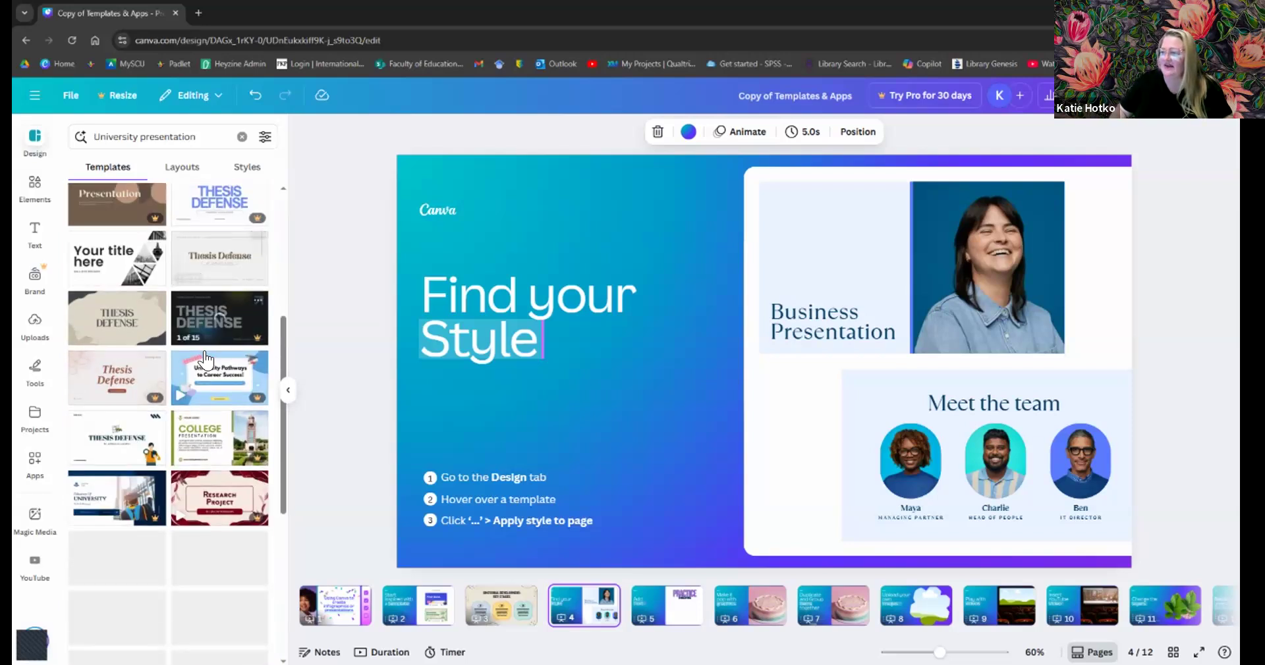
{"action": "scroll", "coordinate": [201, 369], "scroll_direction": "down", "scroll_amount": 4}
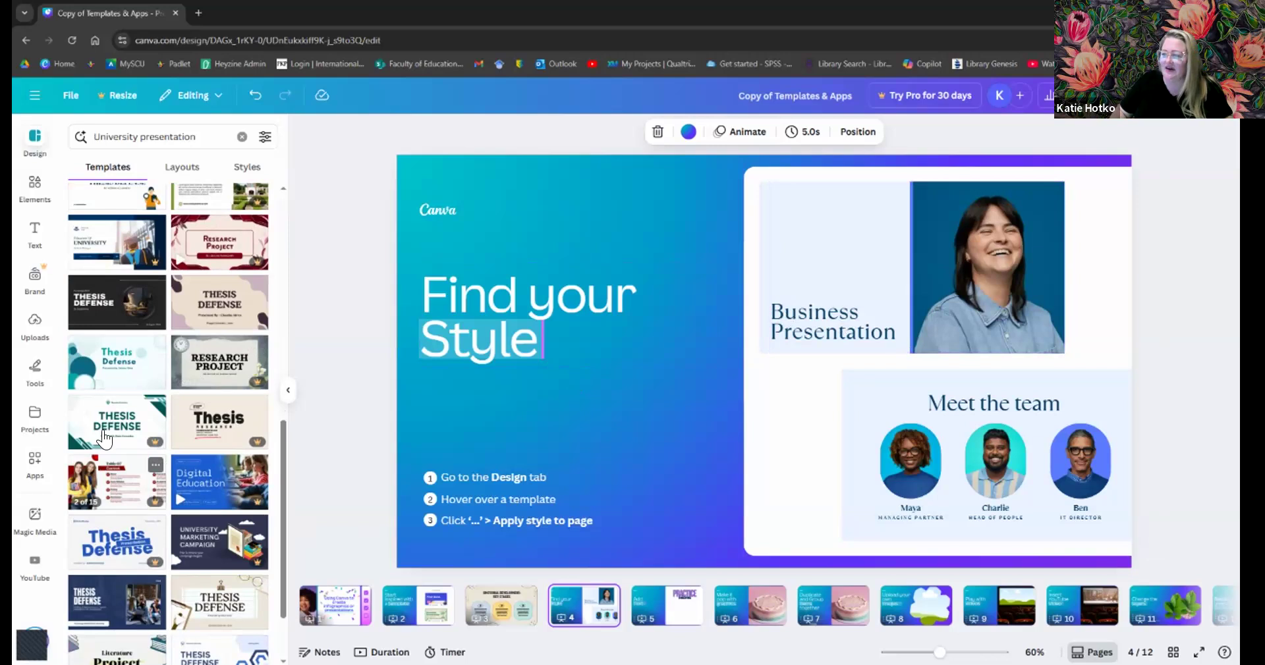
{"action": "scroll", "coordinate": [112, 396], "scroll_direction": "down", "scroll_amount": 2}
{"action": "mouse_move", "coordinate": [113, 390]}
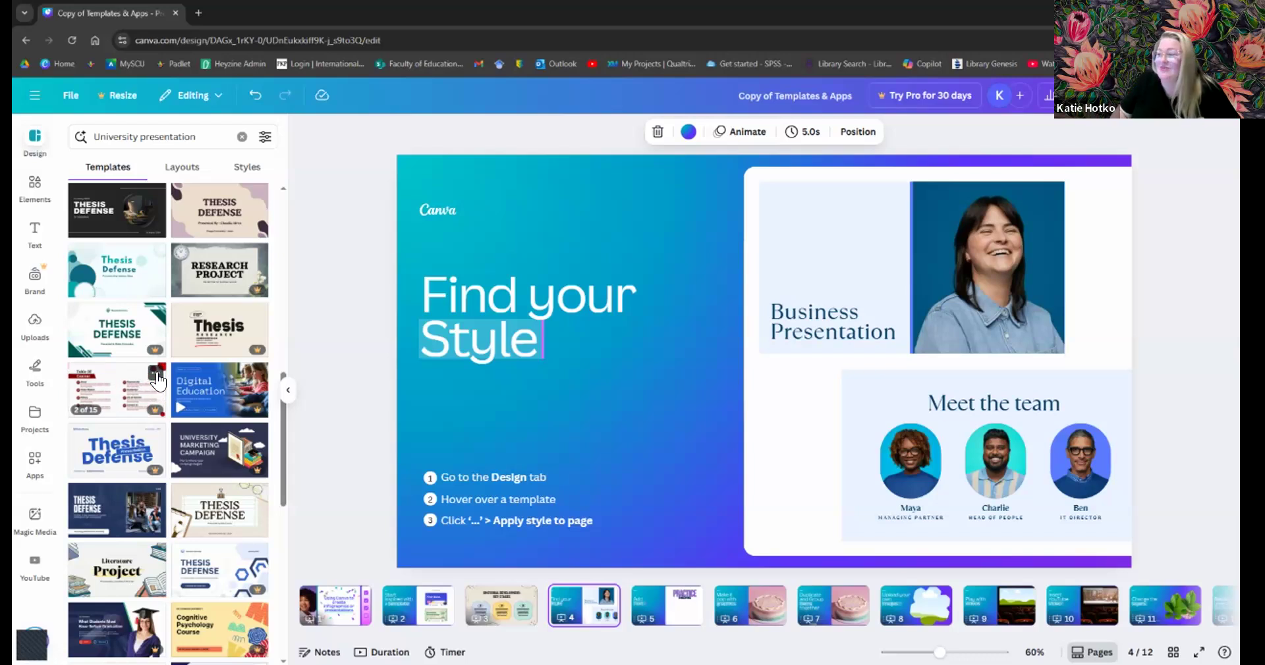
{"action": "left_click", "coordinate": [156, 374]}
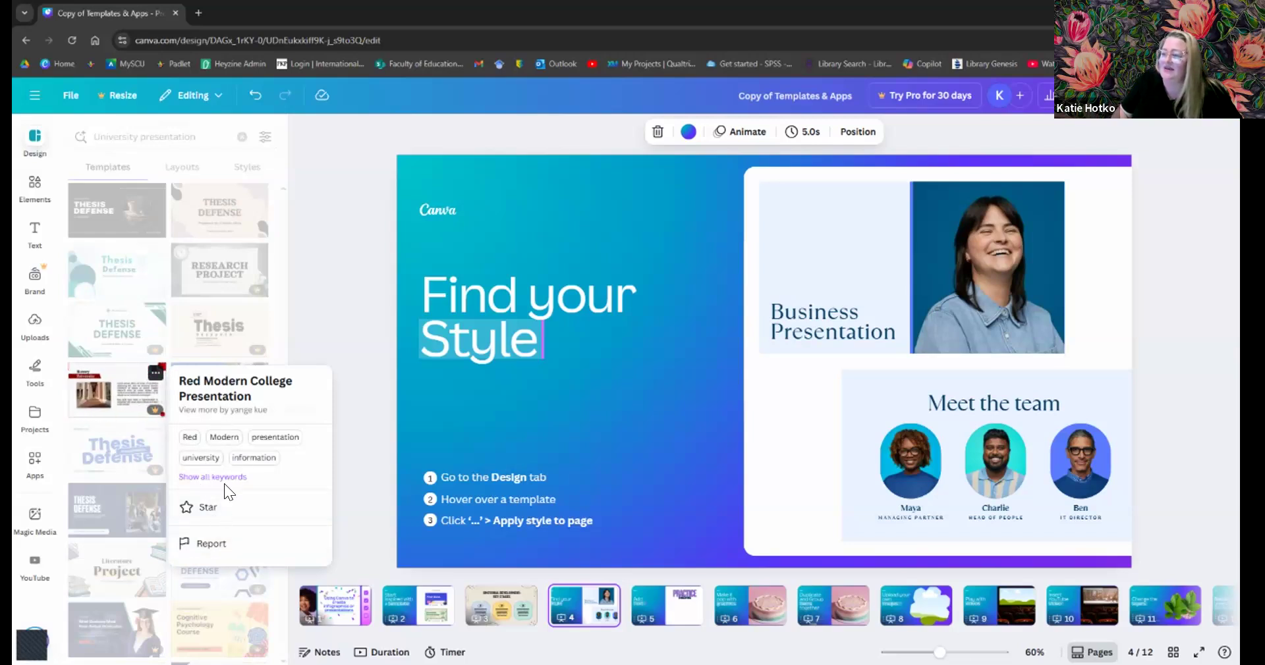
{"action": "left_click", "coordinate": [157, 375]}
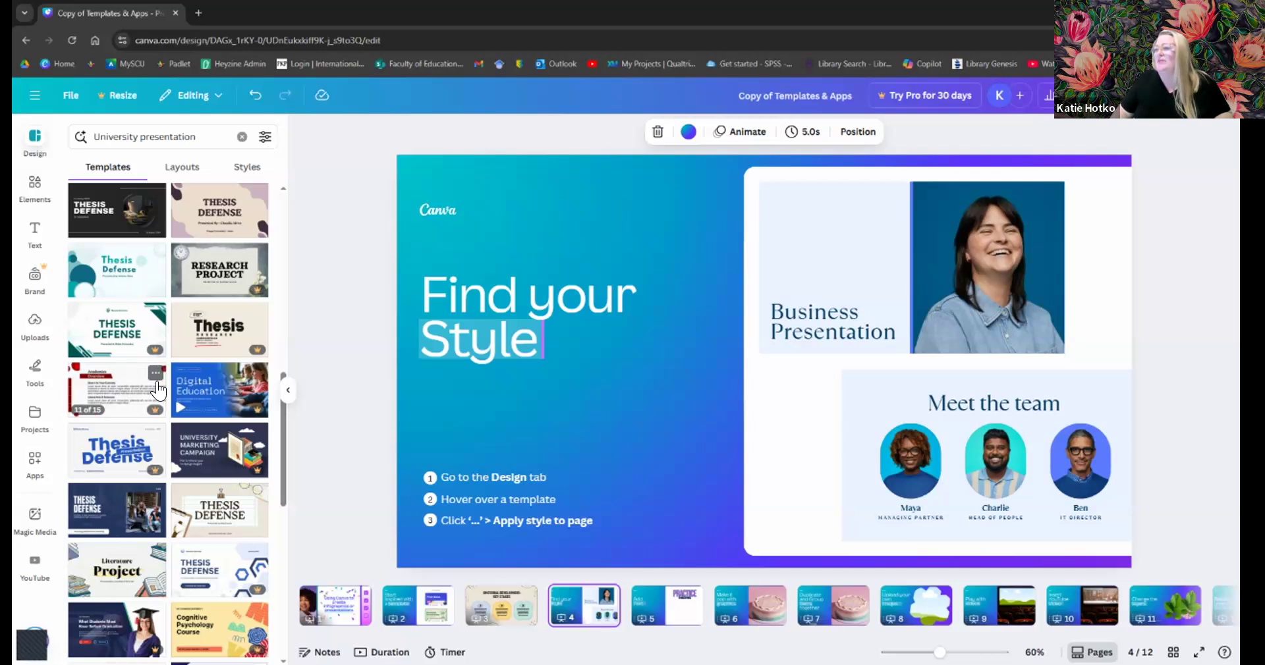
{"action": "mouse_move", "coordinate": [158, 286]}
{"action": "scroll", "coordinate": [158, 285], "scroll_direction": "up", "scroll_amount": 1}
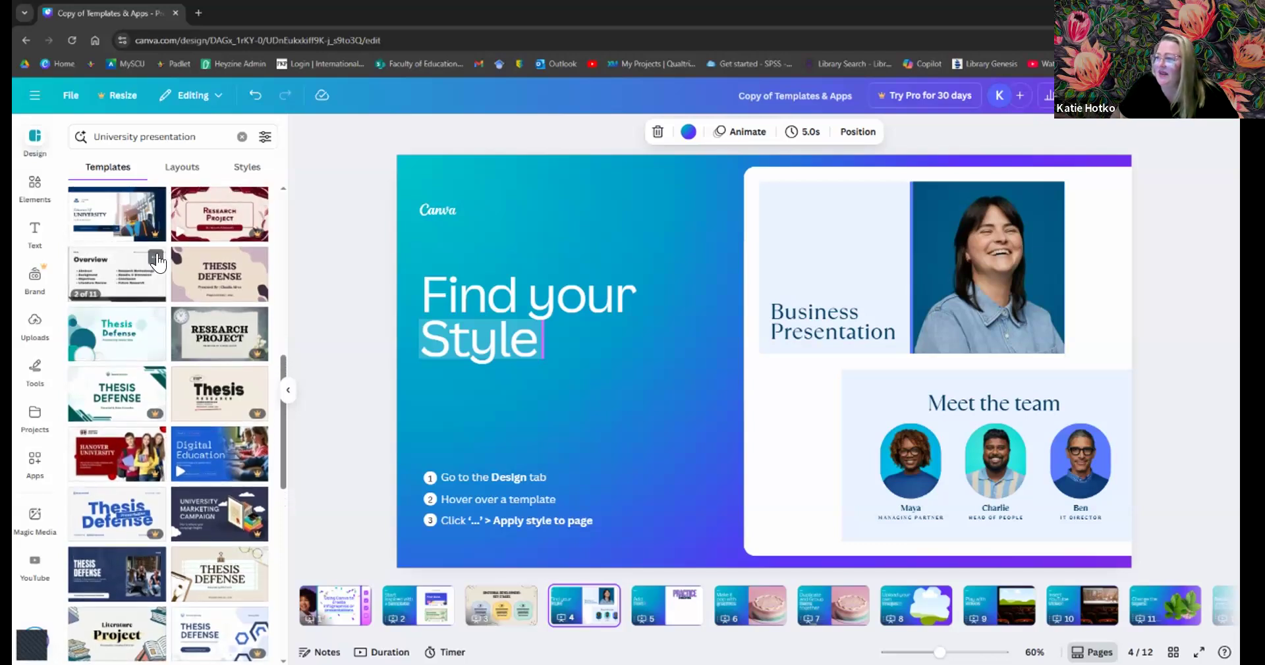
- Apply the Black and White Minimalist Thesis Defense style to the Find your Style slide
{"action": "left_click", "coordinate": [156, 256]}
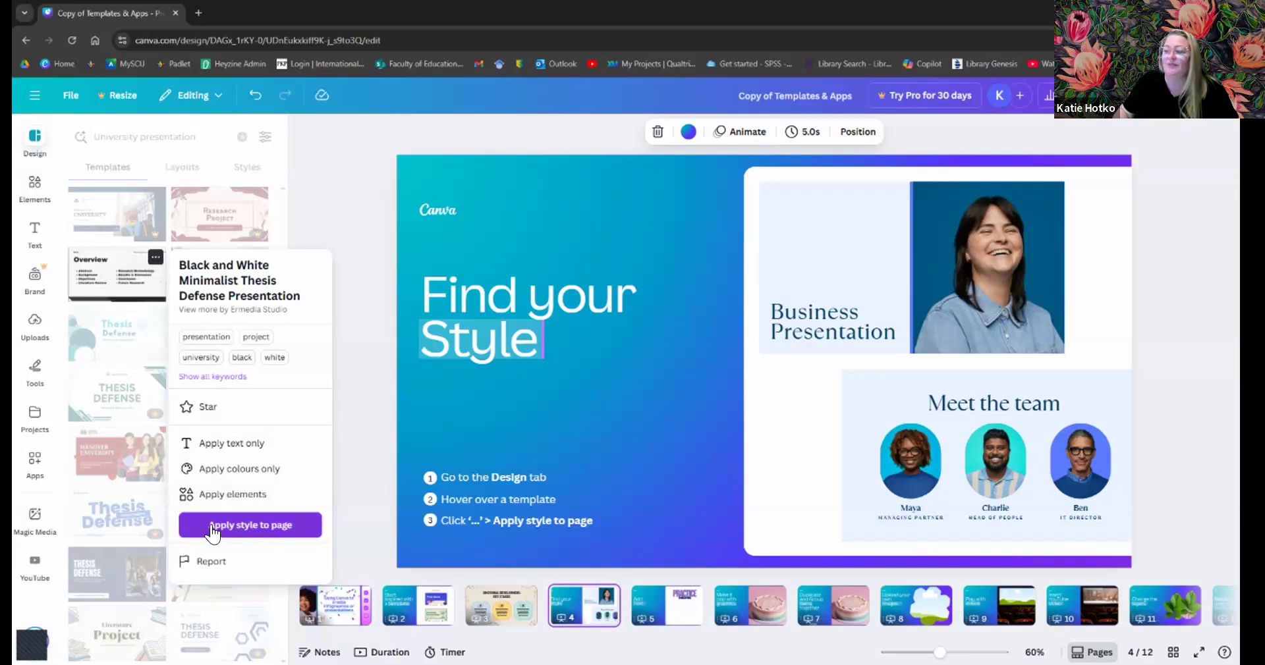
{"action": "left_click", "coordinate": [259, 527]}
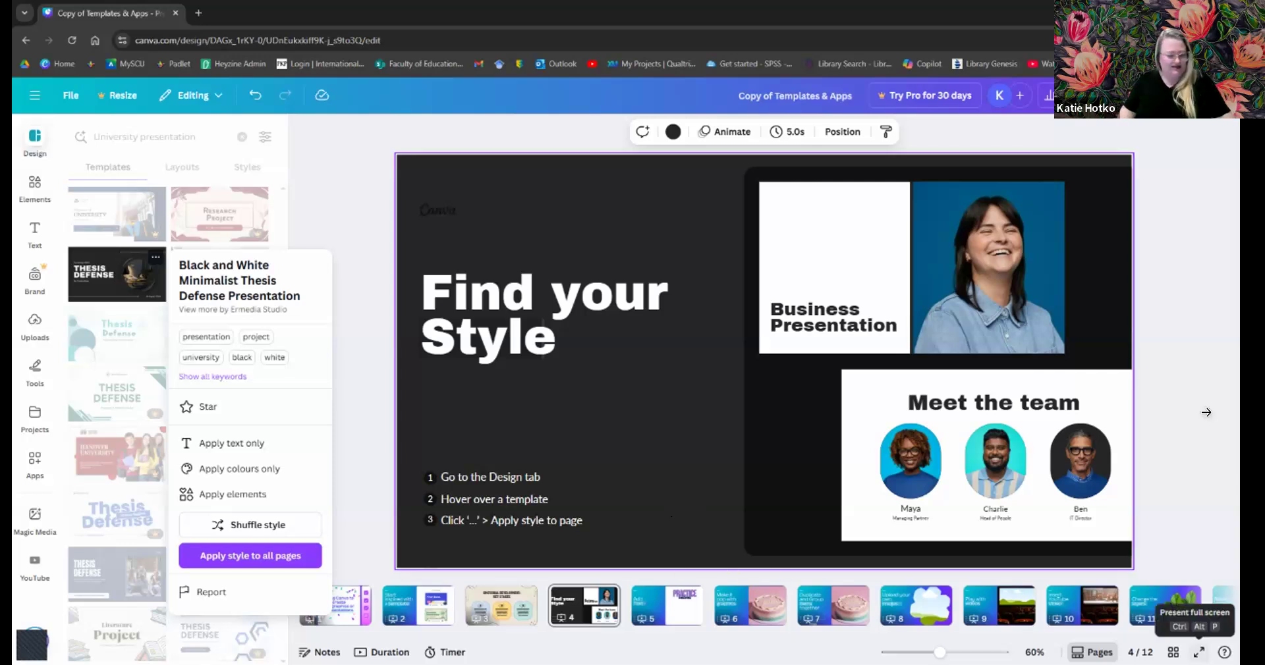
- Present the restyled slide full screen with a countdown timer and background music, then exit
{"action": "left_click", "coordinate": [1199, 652]}
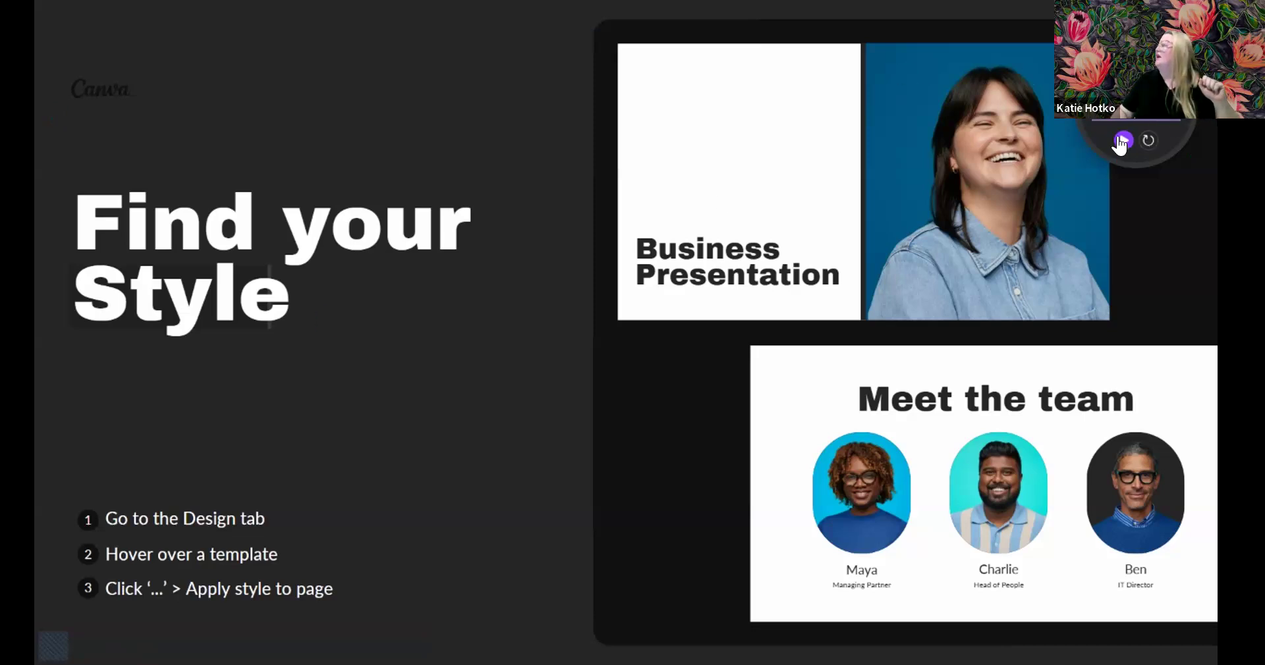
{"action": "left_click", "coordinate": [1123, 141]}
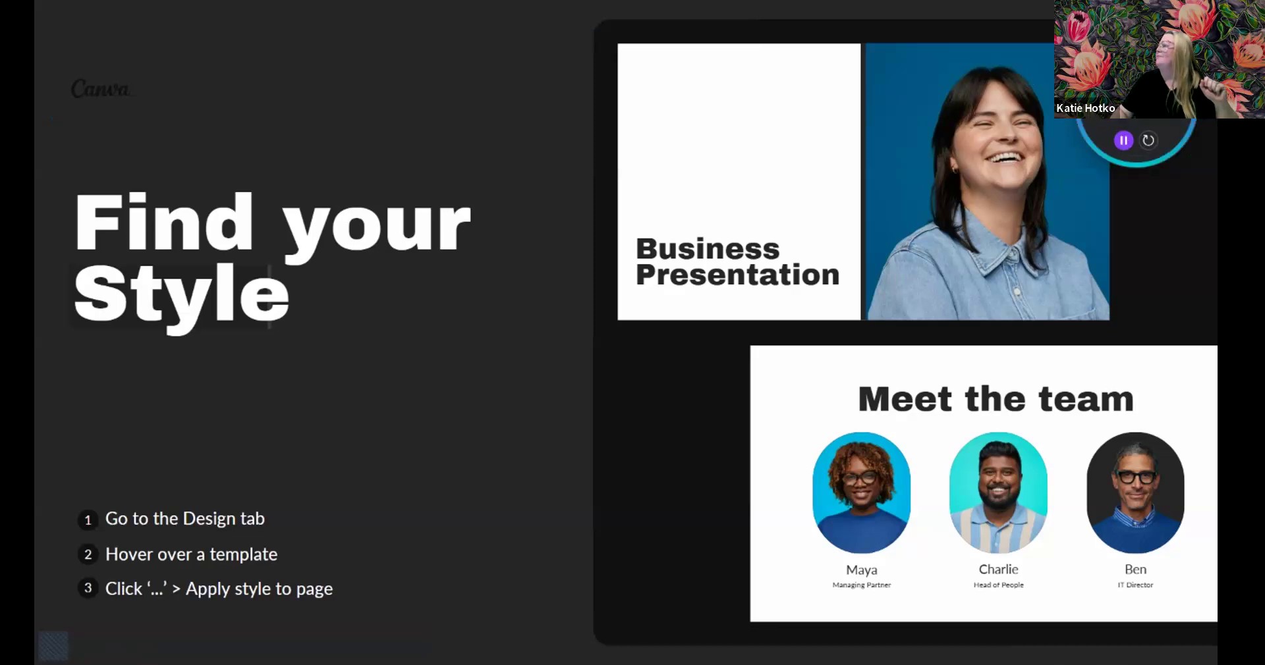
{"action": "left_click", "coordinate": [1135, 71]}
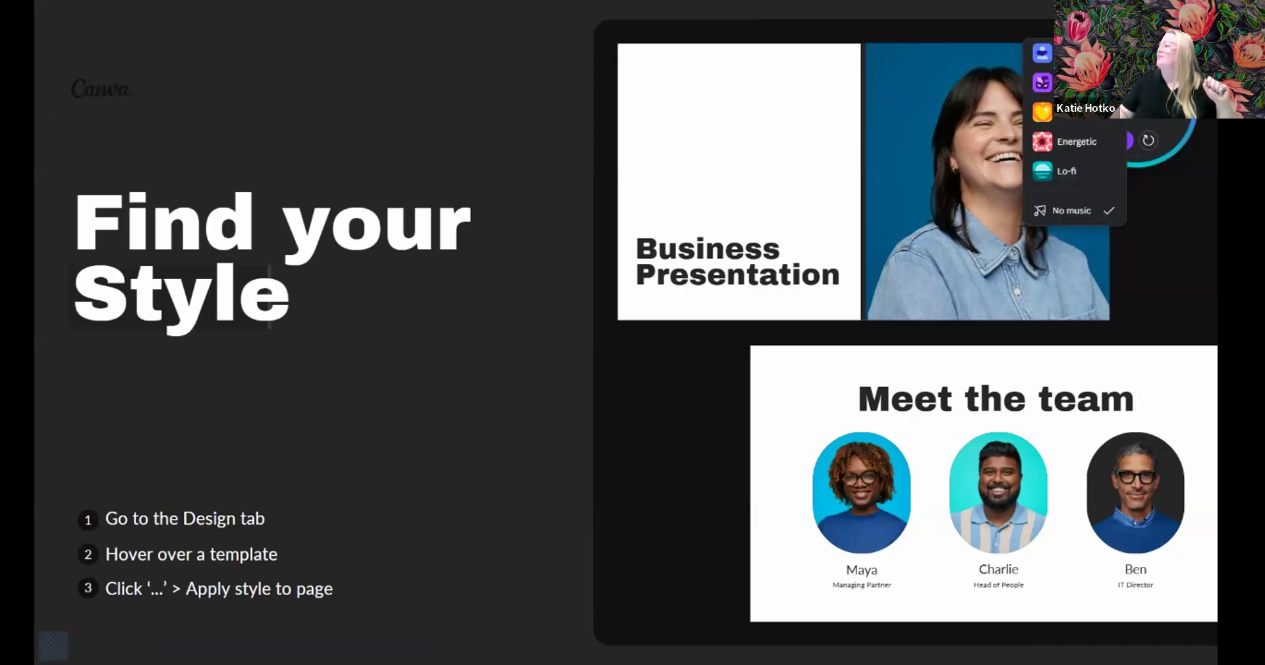
{"action": "left_click", "coordinate": [1067, 171]}
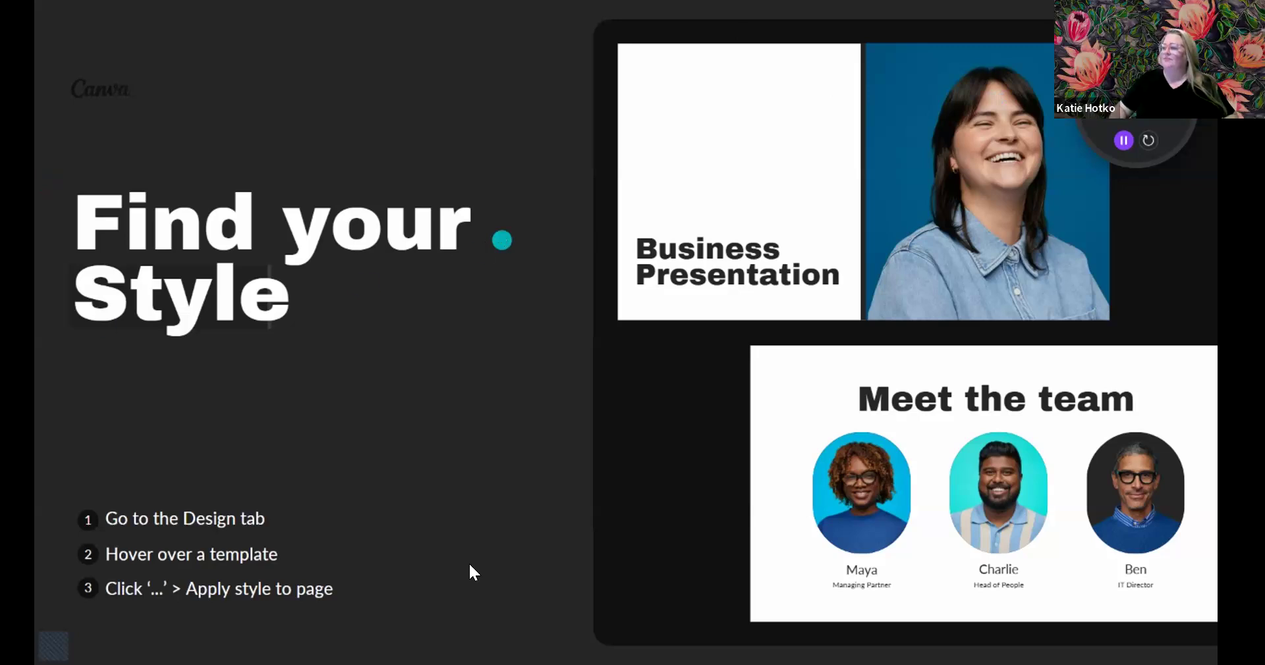
{"action": "key", "text": "Escape"}
- Return to page 4 and bring back the University presentation templates panel
{"action": "left_click", "coordinate": [583, 610]}
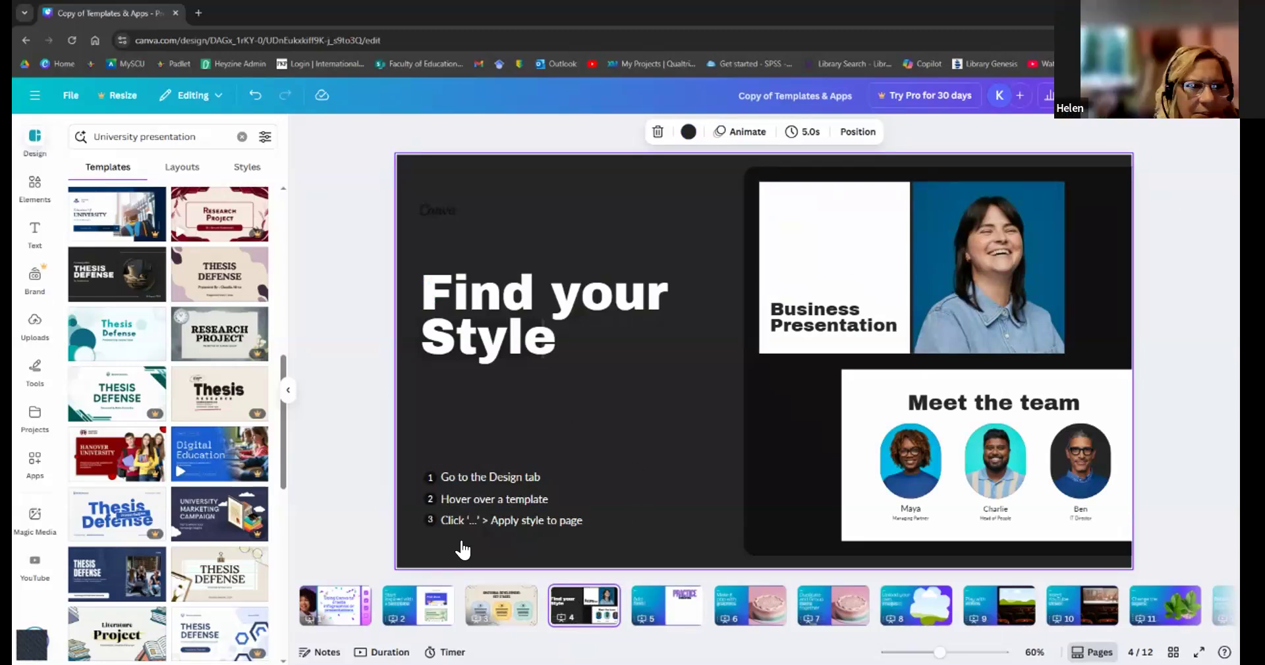
{"action": "left_click", "coordinate": [33, 141]}
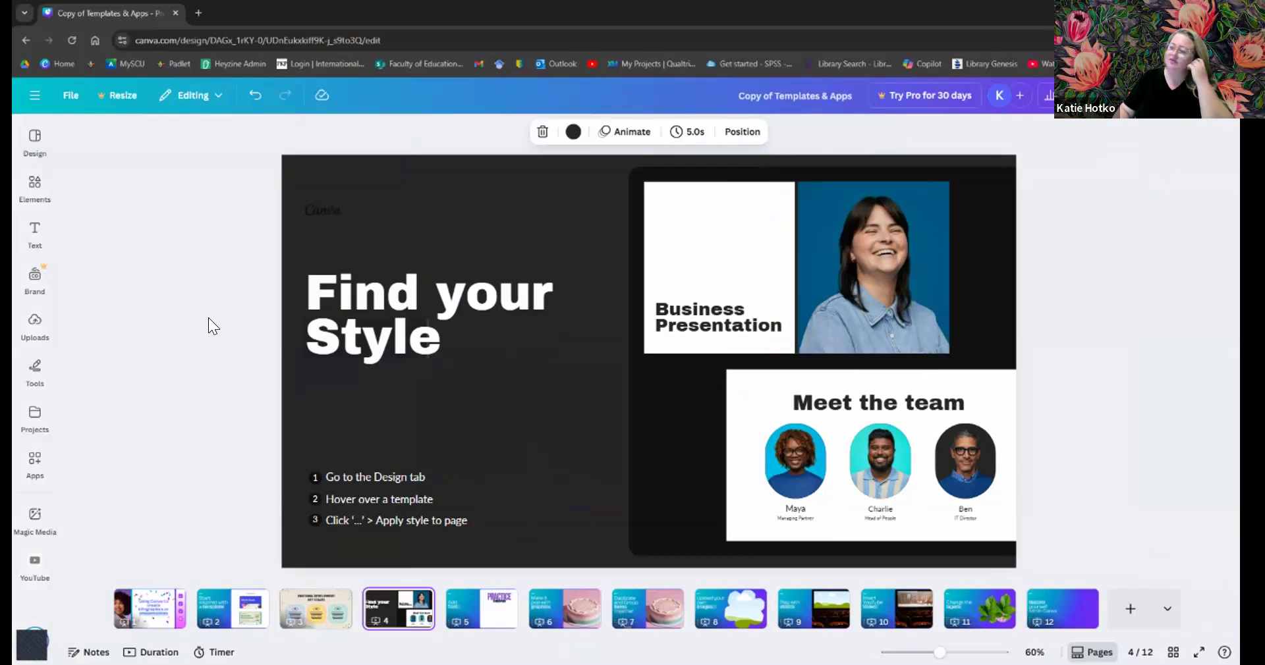
{"action": "left_click", "coordinate": [35, 137]}
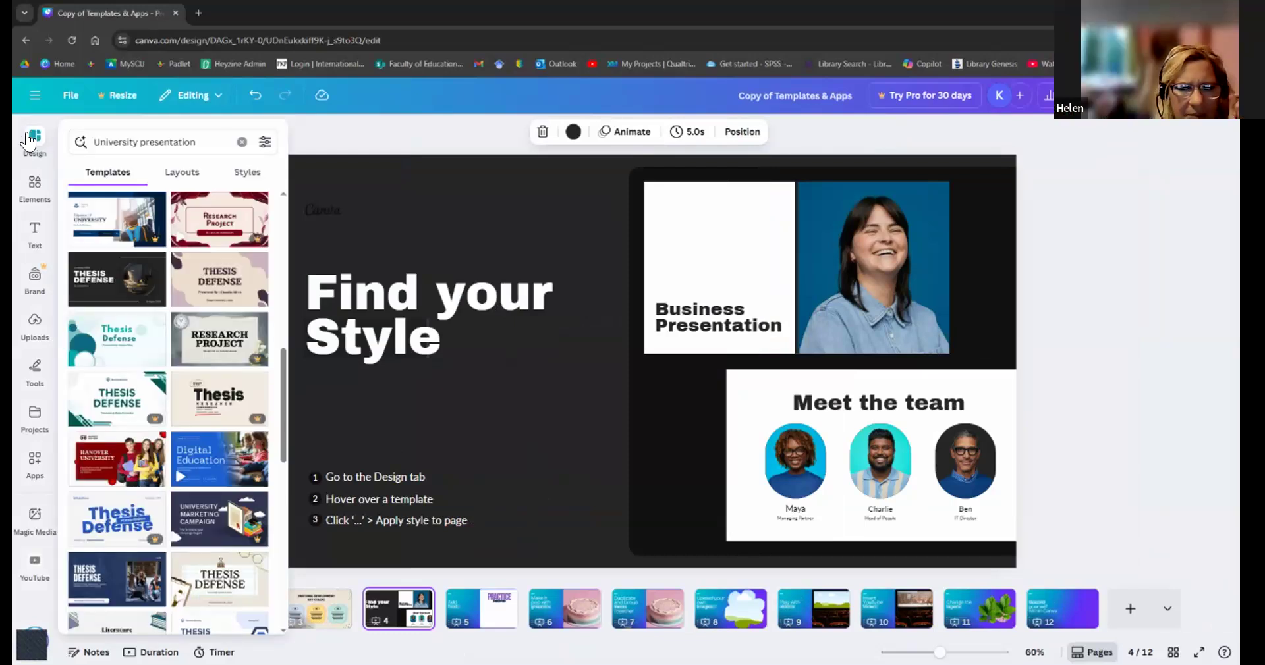
- Scroll down through the University presentation template results
{"action": "mouse_move", "coordinate": [112, 273]}
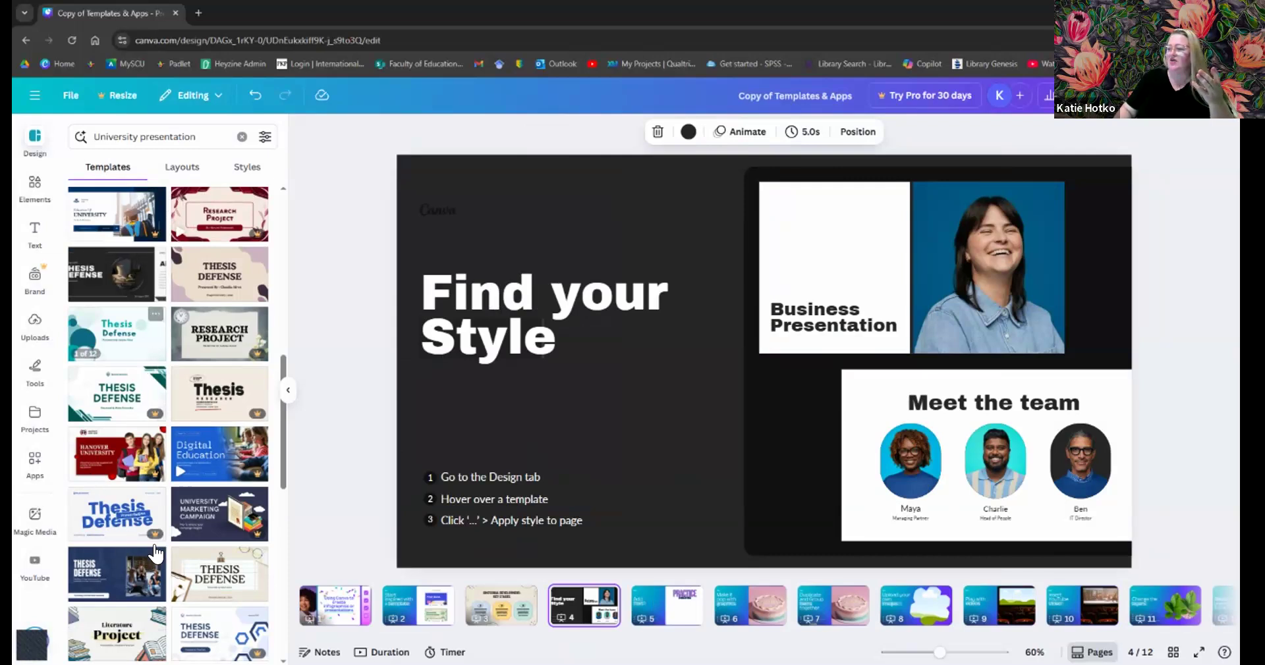
{"action": "scroll", "coordinate": [167, 520], "scroll_direction": "down", "scroll_amount": 3}
{"action": "scroll", "coordinate": [167, 521], "scroll_direction": "down", "scroll_amount": 3}
{"action": "mouse_move", "coordinate": [219, 306]}
{"action": "scroll", "coordinate": [220, 306], "scroll_direction": "down", "scroll_amount": 1}
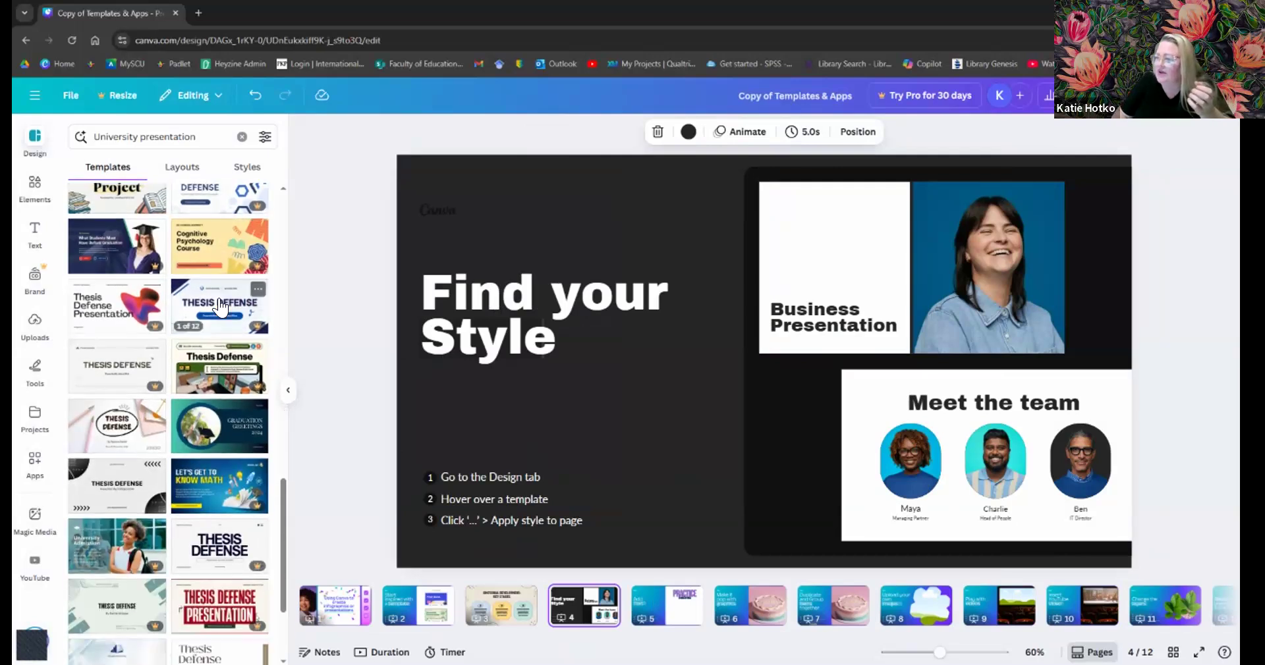
{"action": "scroll", "coordinate": [210, 364], "scroll_direction": "down", "scroll_amount": 1}
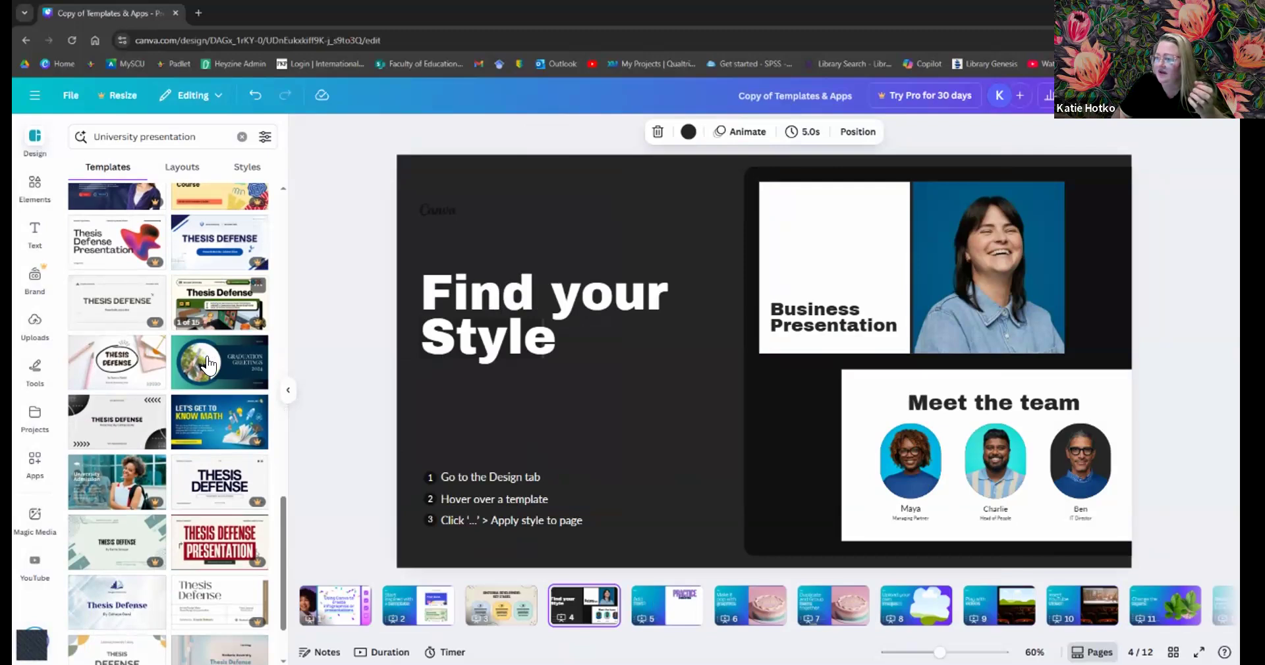
{"action": "scroll", "coordinate": [209, 365], "scroll_direction": "down", "scroll_amount": 1}
{"action": "scroll", "coordinate": [210, 364], "scroll_direction": "down", "scroll_amount": 3}
{"action": "mouse_move", "coordinate": [127, 448]}
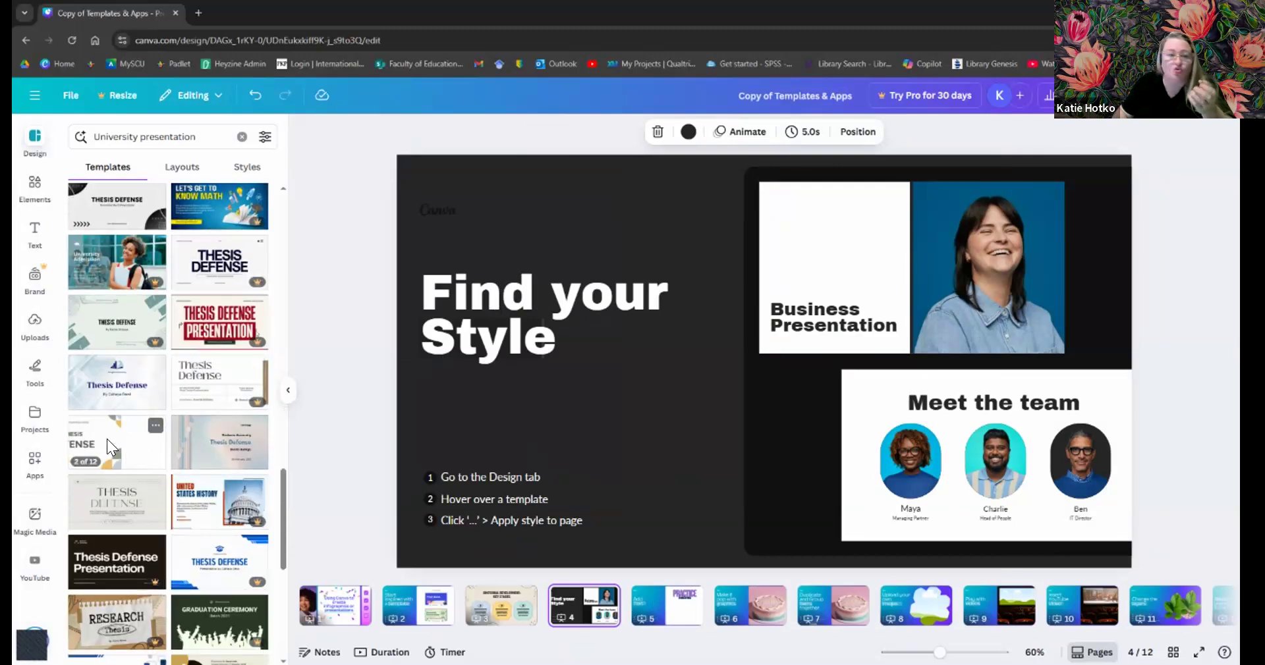
- Apply a minimalist Thesis Defense style to the slide, then move to page 5's Add Text slide
{"action": "left_click", "coordinate": [152, 426]}
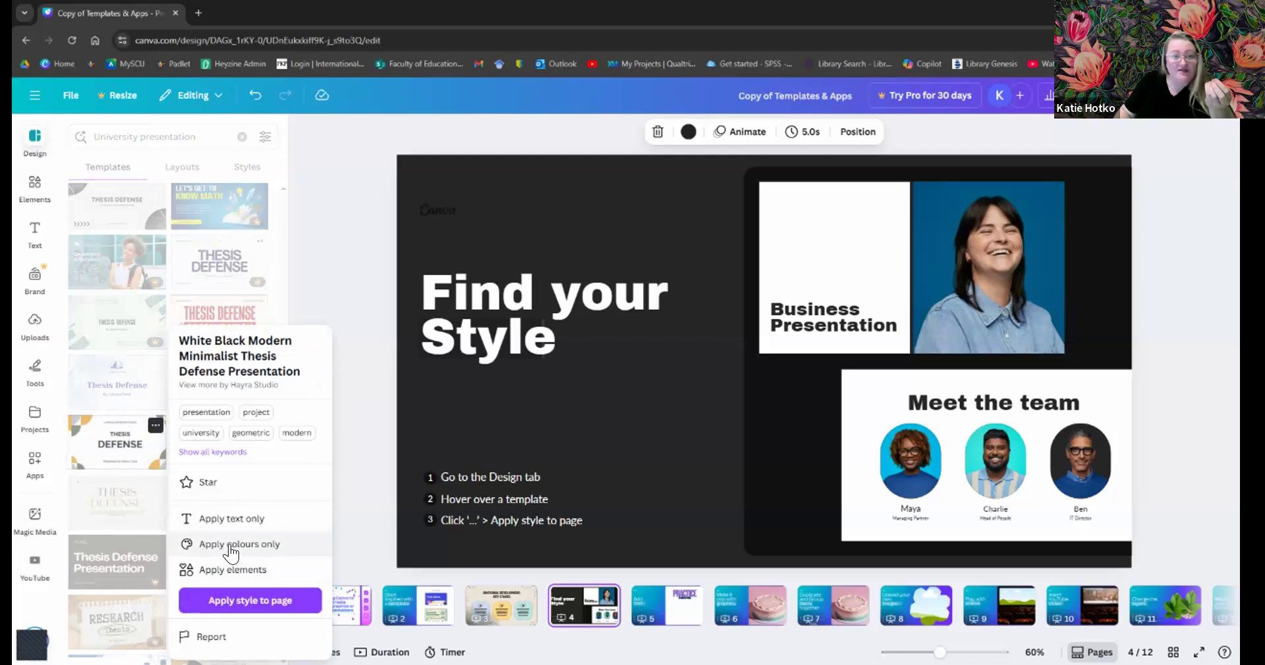
{"action": "left_click", "coordinate": [238, 600]}
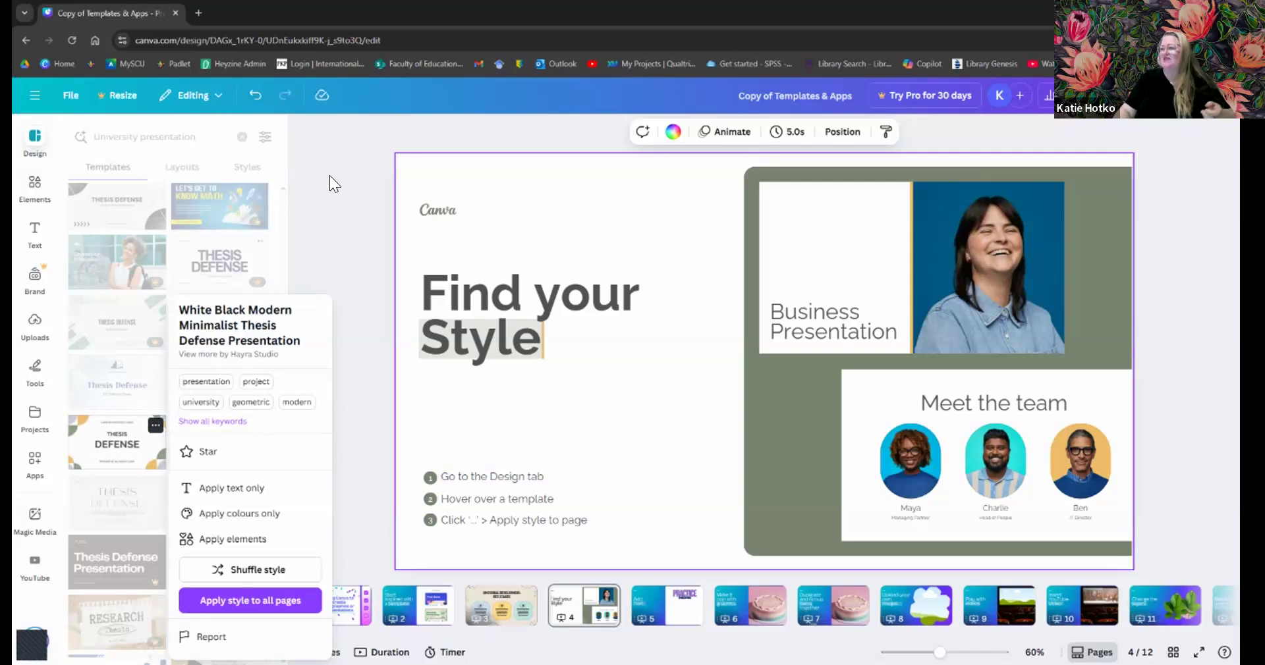
{"action": "left_click", "coordinate": [311, 245]}
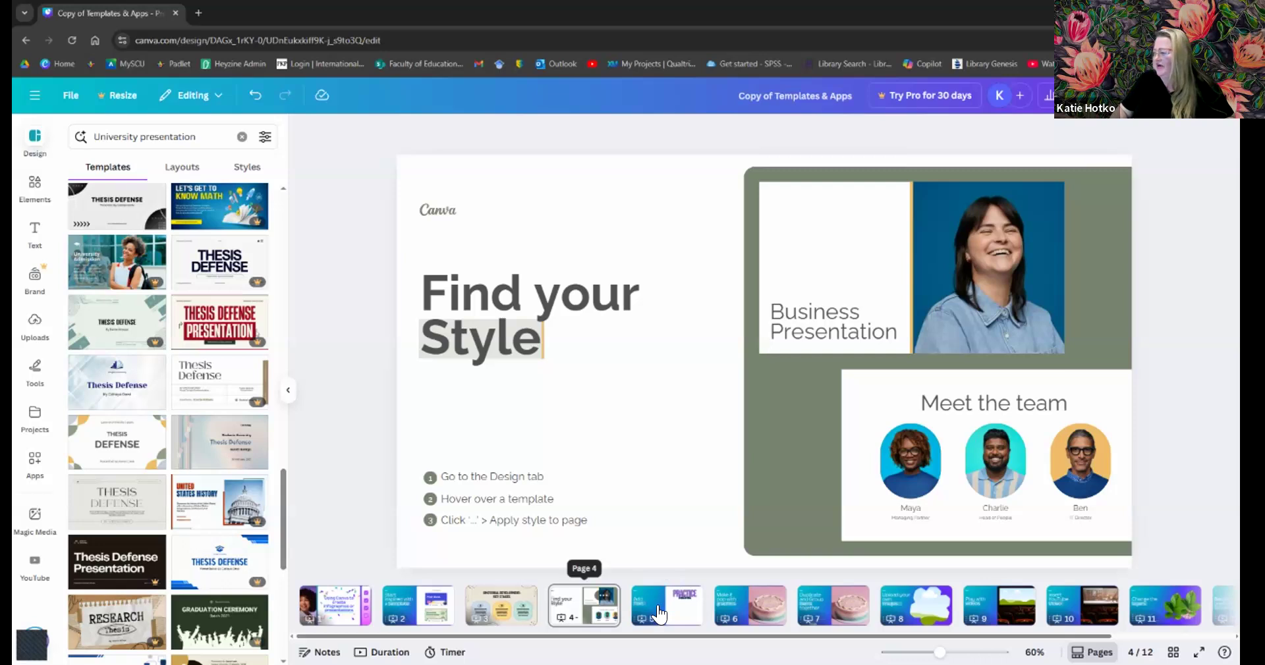
{"action": "left_click", "coordinate": [656, 616]}
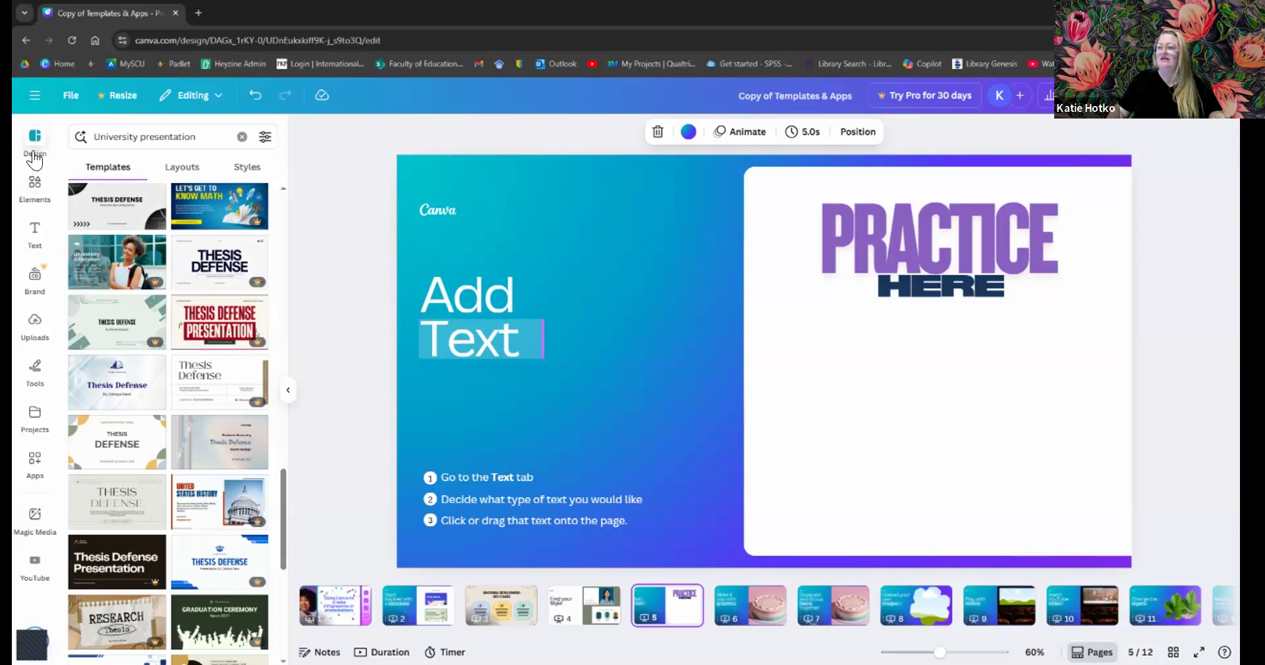
- Close the templates panel and show the Text panel beside the Add Text slide
{"action": "left_click", "coordinate": [288, 395]}
{"action": "left_click", "coordinate": [33, 242]}
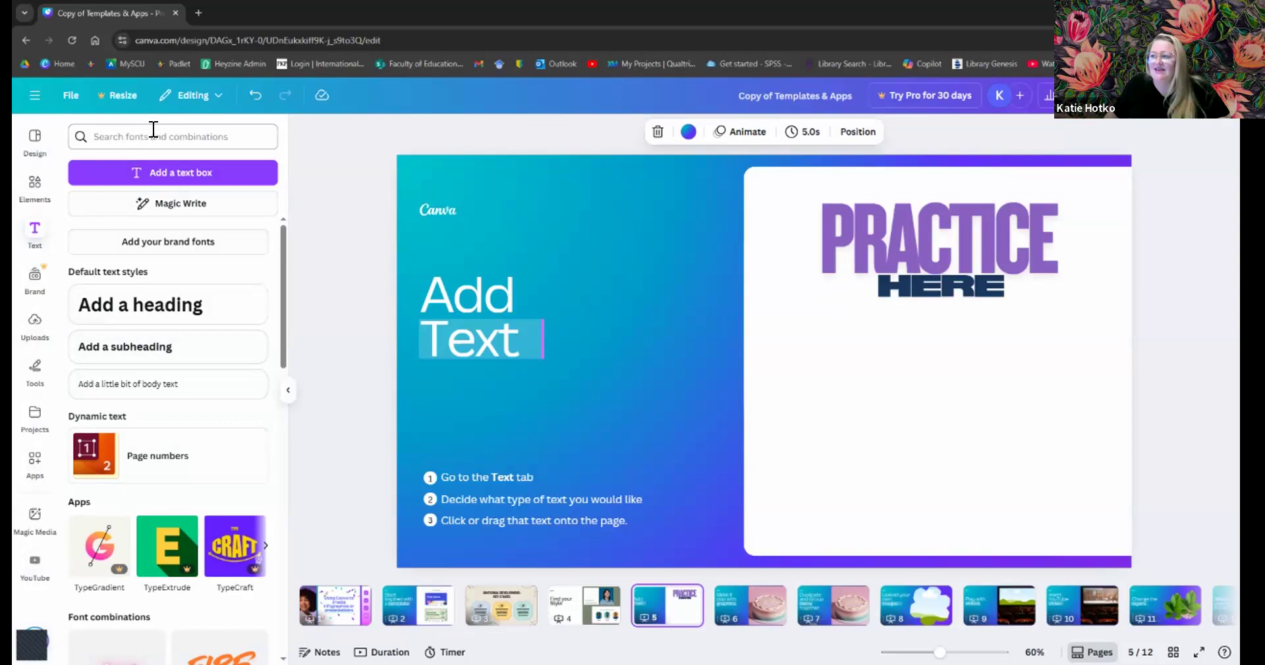
{"action": "left_click", "coordinate": [160, 177]}
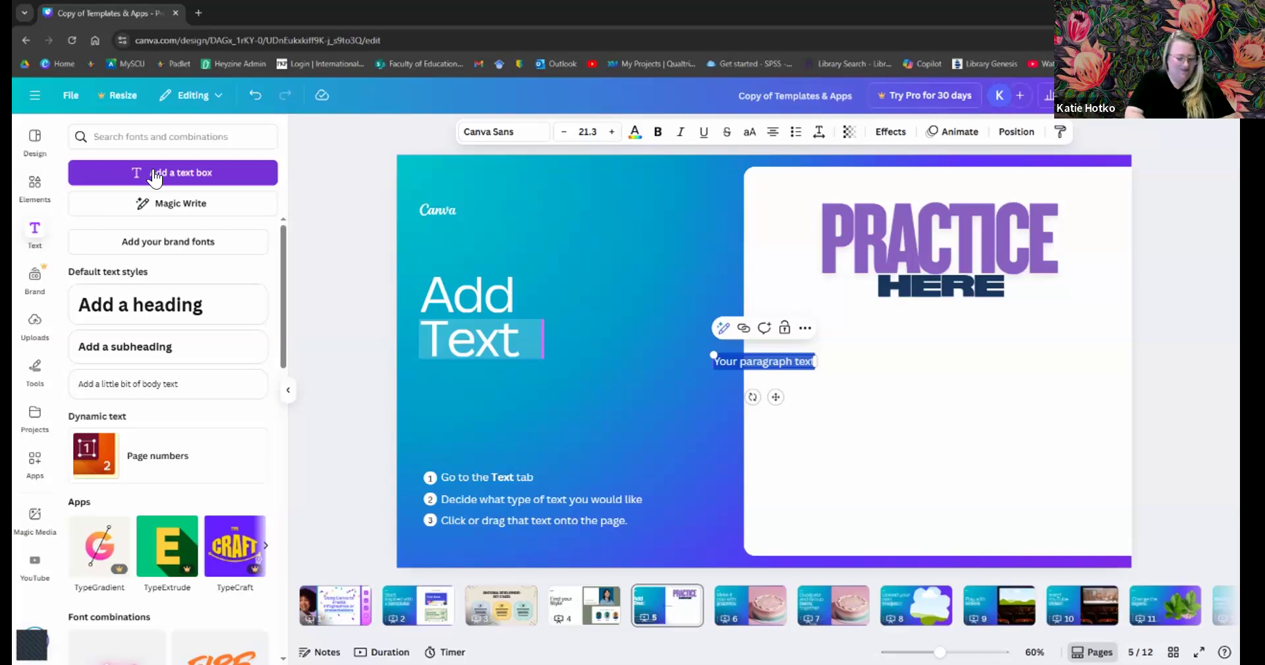
{"action": "type", "text": "HEllo"}
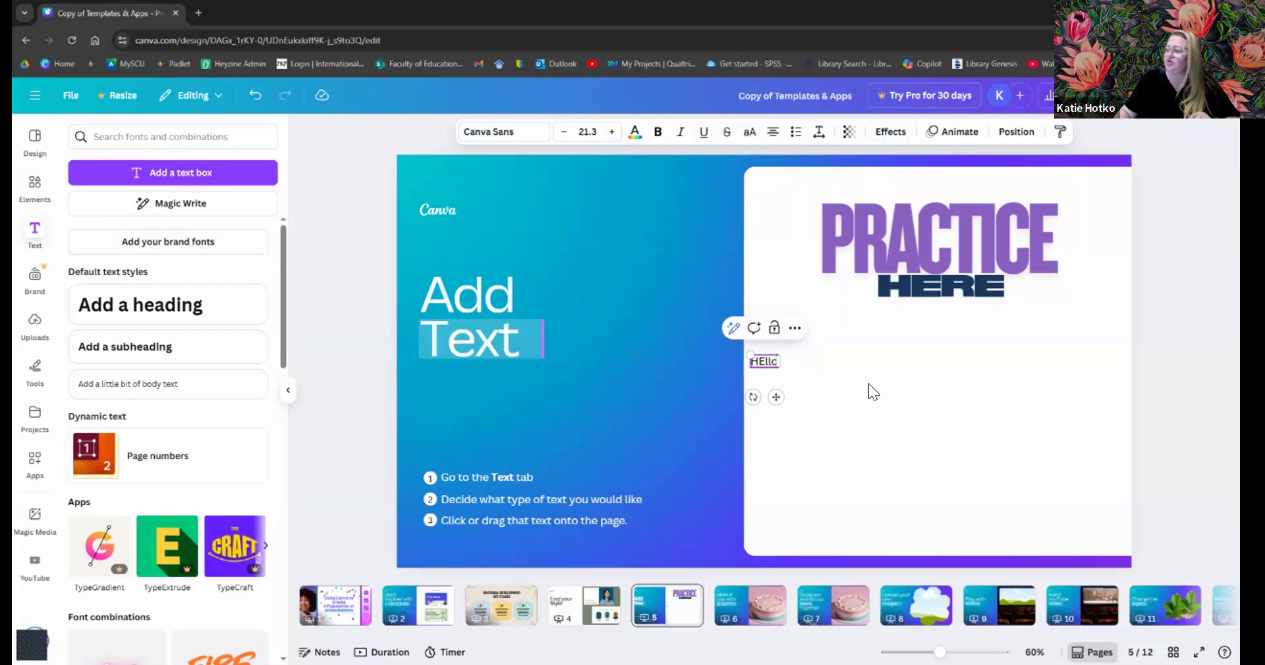
{"action": "left_click", "coordinate": [764, 363]}
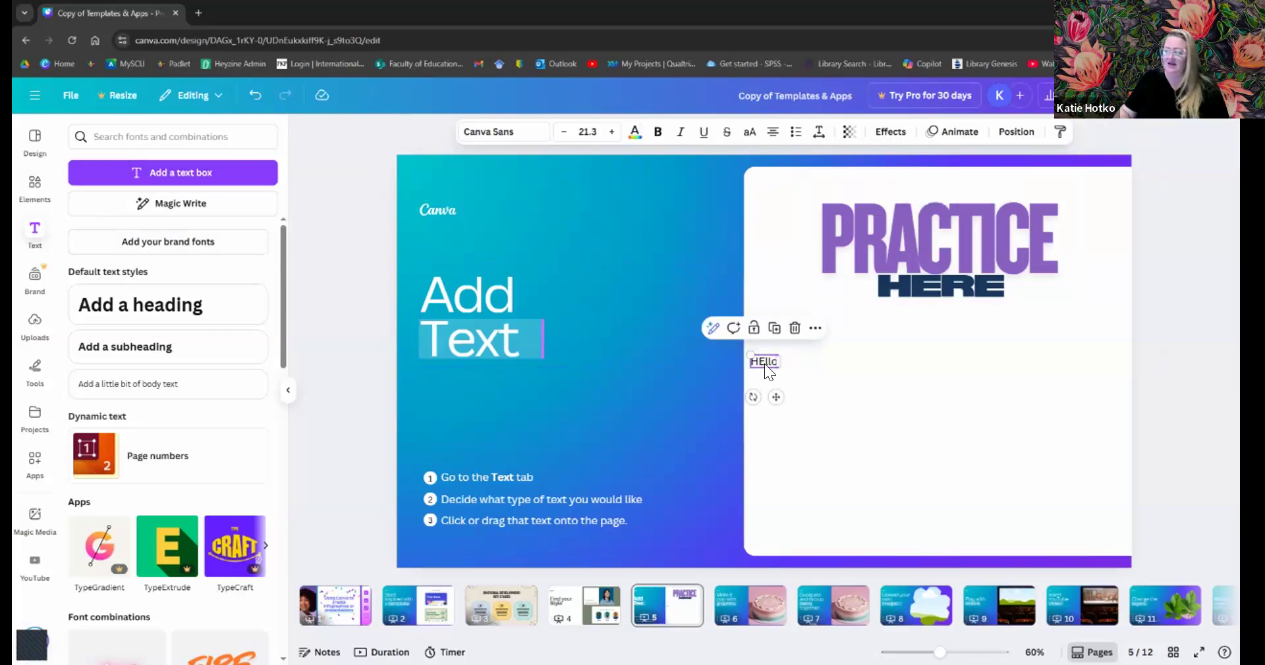
{"action": "key", "text": "Delete"}
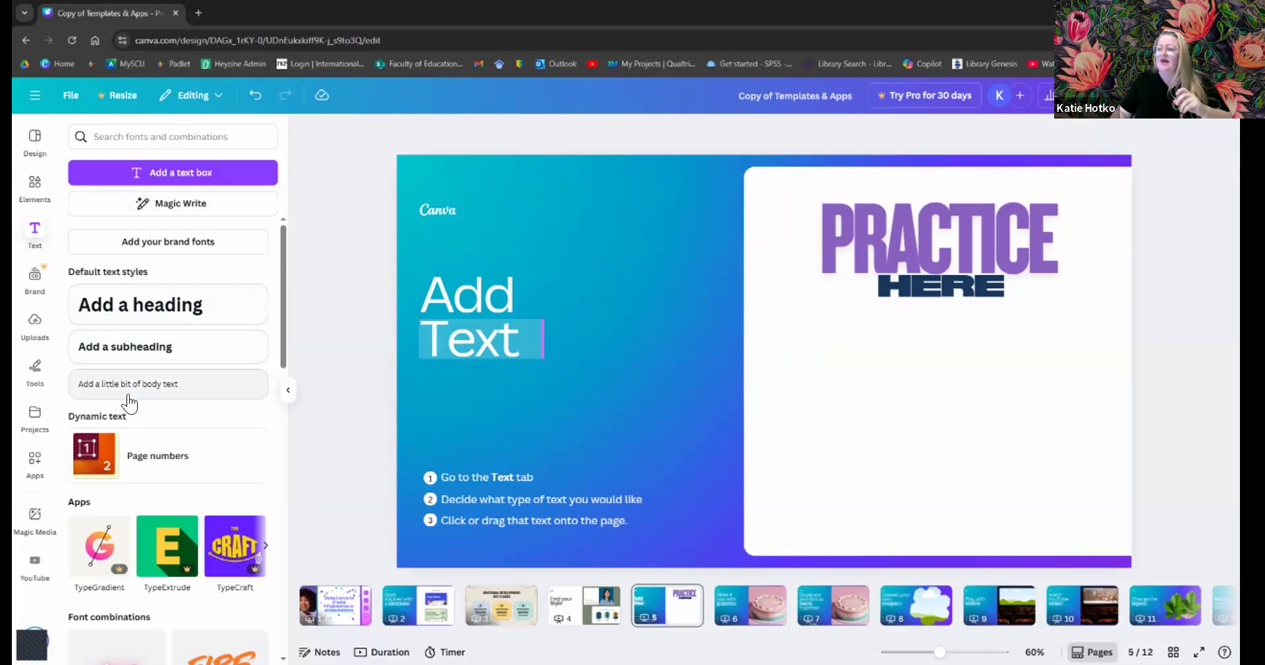
{"action": "scroll", "coordinate": [129, 403], "scroll_direction": "down", "scroll_amount": 5}
{"action": "scroll", "coordinate": [129, 403], "scroll_direction": "down", "scroll_amount": 1}
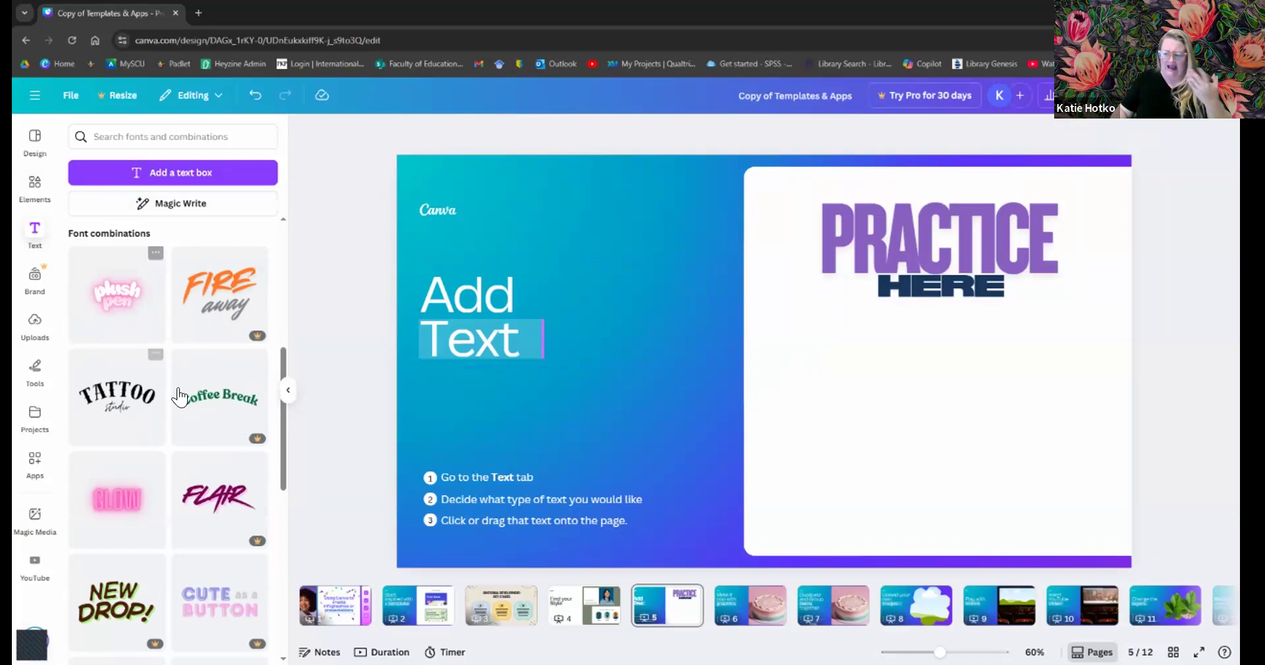
{"action": "scroll", "coordinate": [177, 414], "scroll_direction": "down", "scroll_amount": 5}
{"action": "scroll", "coordinate": [177, 414], "scroll_direction": "down", "scroll_amount": 5}
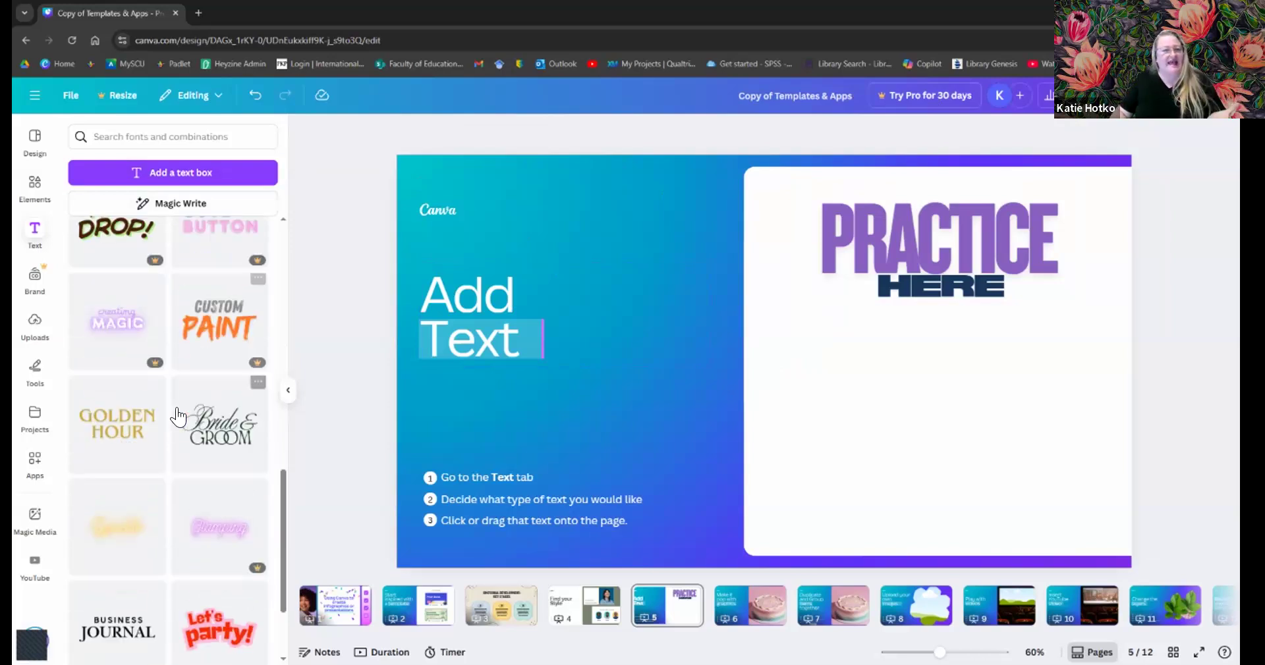
{"action": "scroll", "coordinate": [178, 415], "scroll_direction": "down", "scroll_amount": 5}
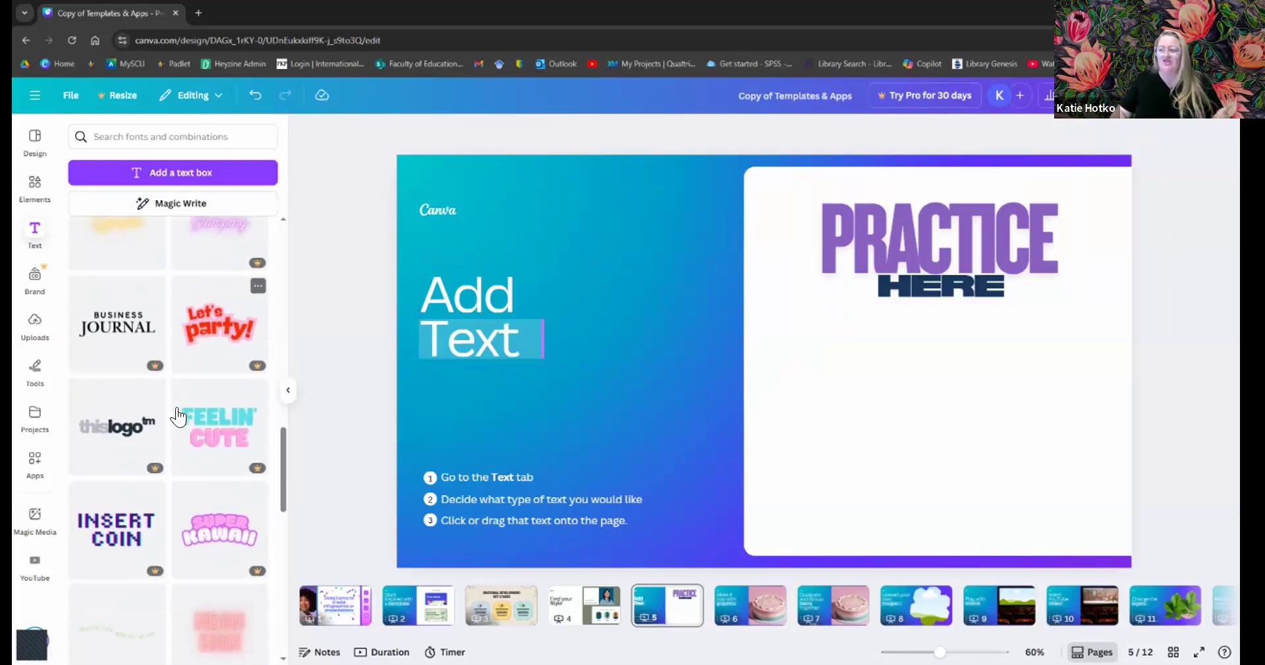
{"action": "scroll", "coordinate": [178, 417], "scroll_direction": "down", "scroll_amount": 5}
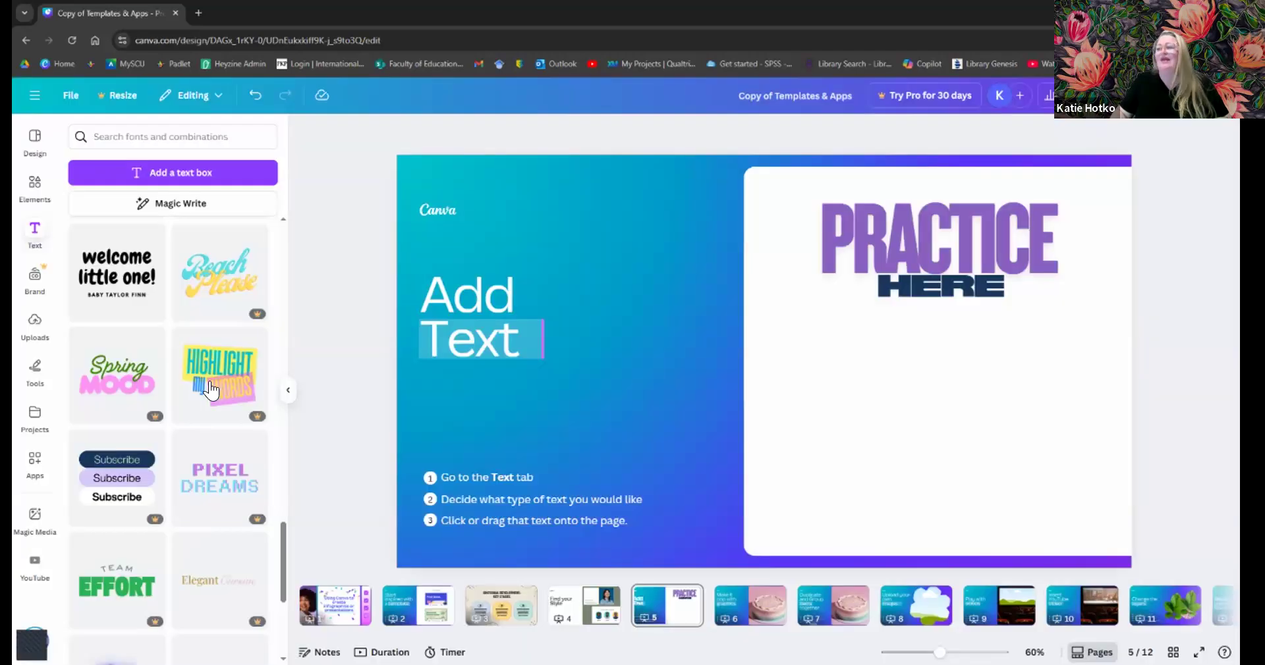
{"action": "left_click", "coordinate": [211, 391]}
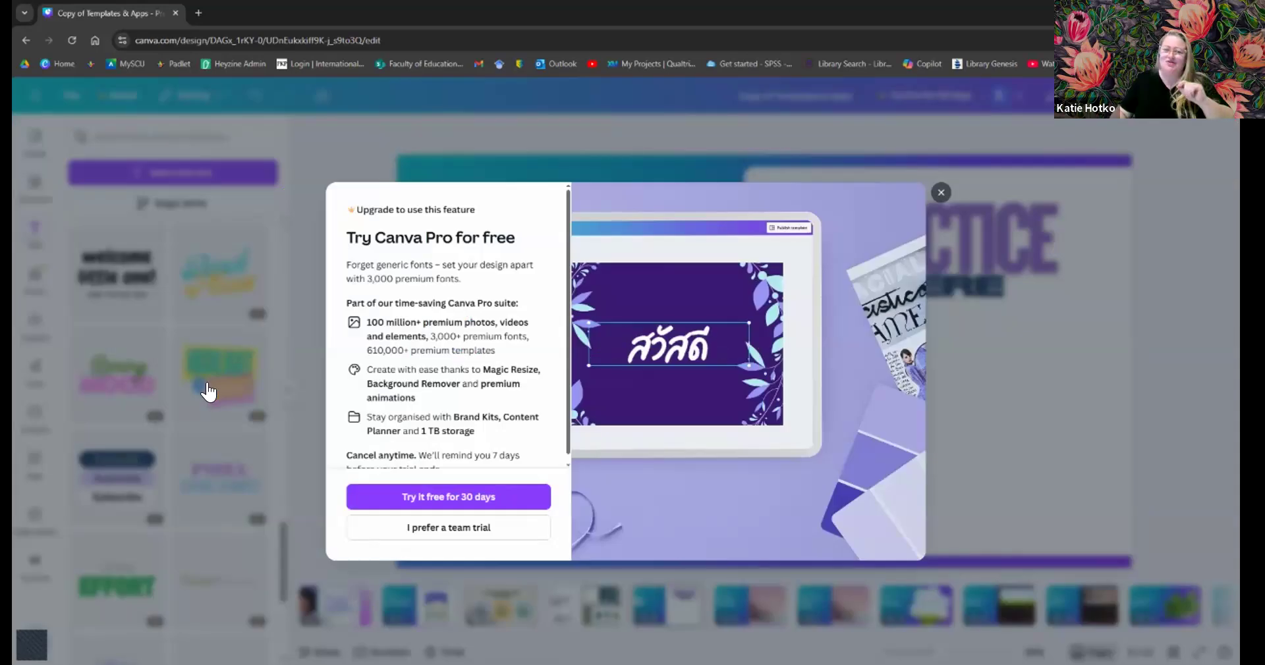
{"action": "left_click", "coordinate": [941, 194]}
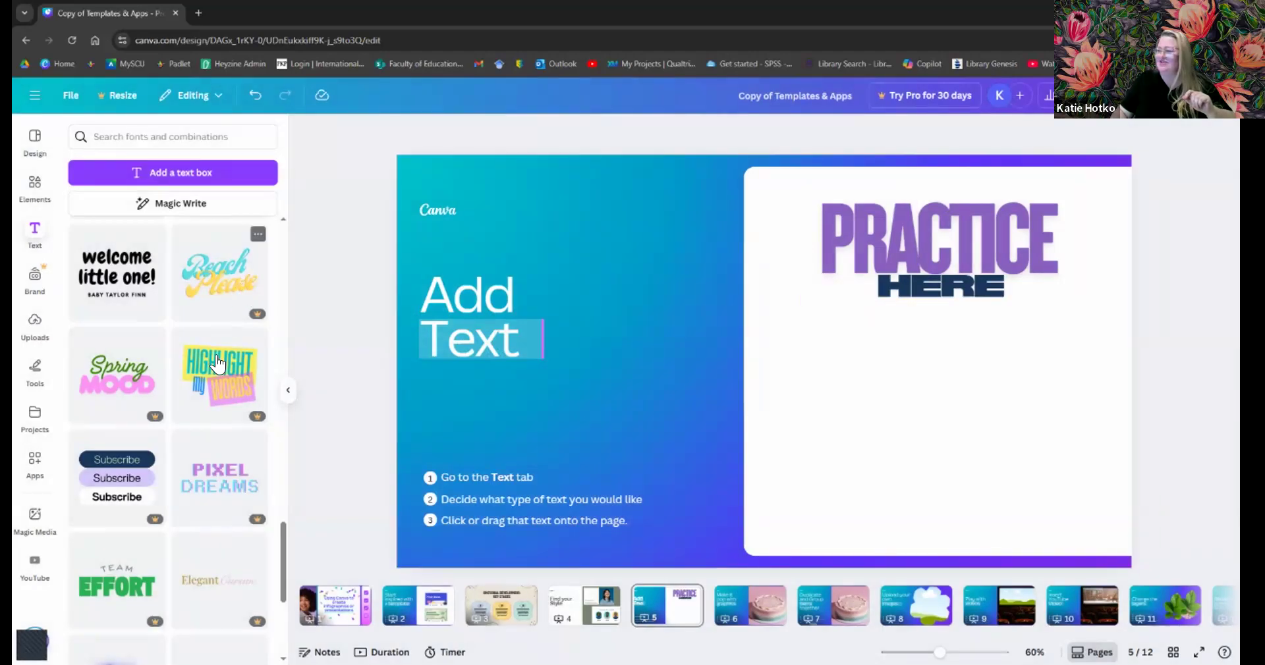
{"action": "scroll", "coordinate": [218, 363], "scroll_direction": "down", "scroll_amount": 4}
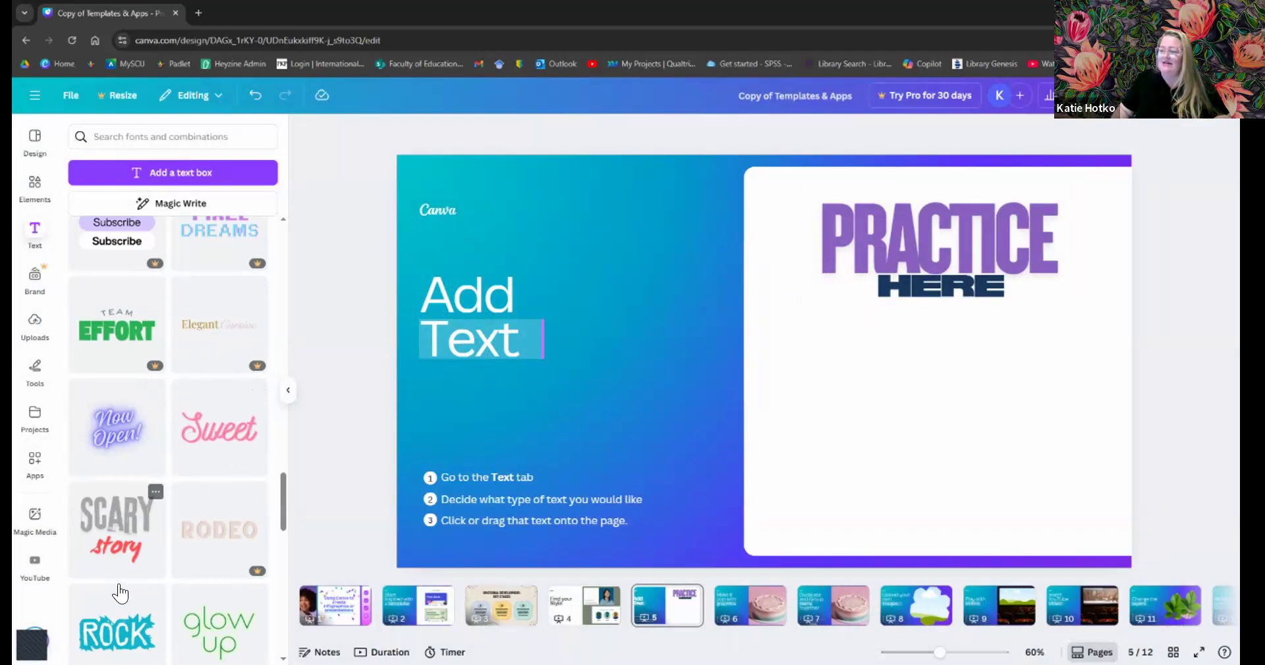
{"action": "scroll", "coordinate": [138, 546], "scroll_direction": "down", "scroll_amount": 3}
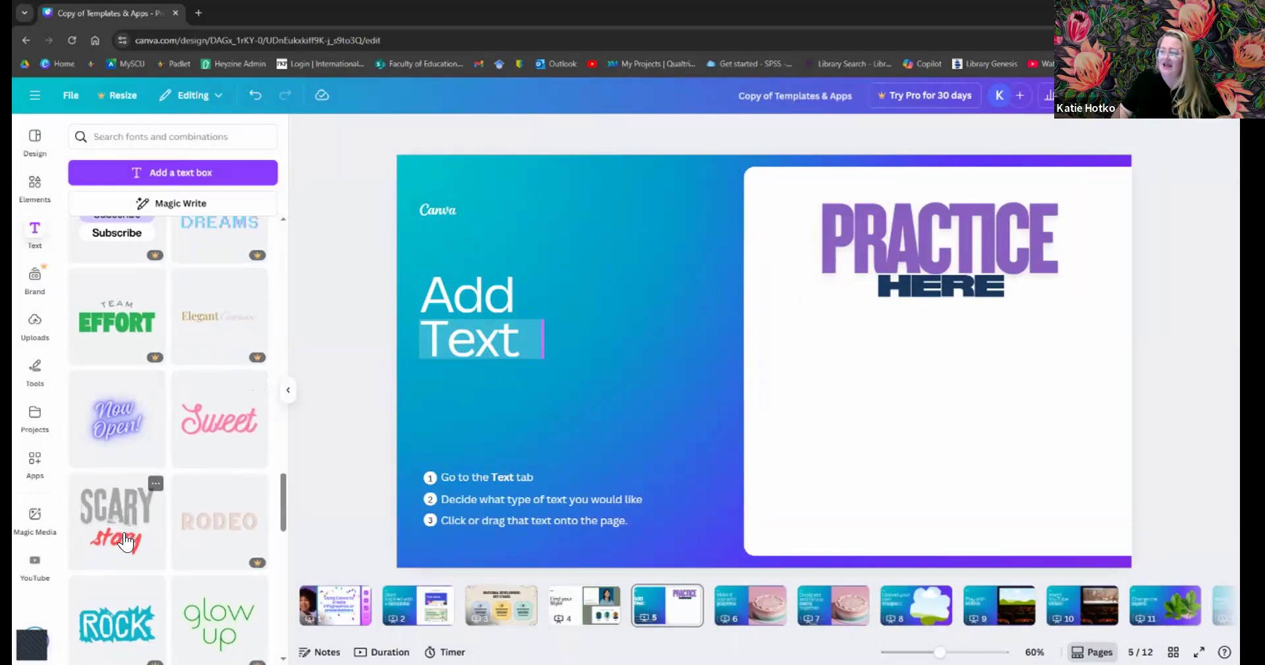
- Add the Scary story combination, shrink it into the white panel, and retype SCARY as CRAZY
{"action": "left_click", "coordinate": [132, 343]}
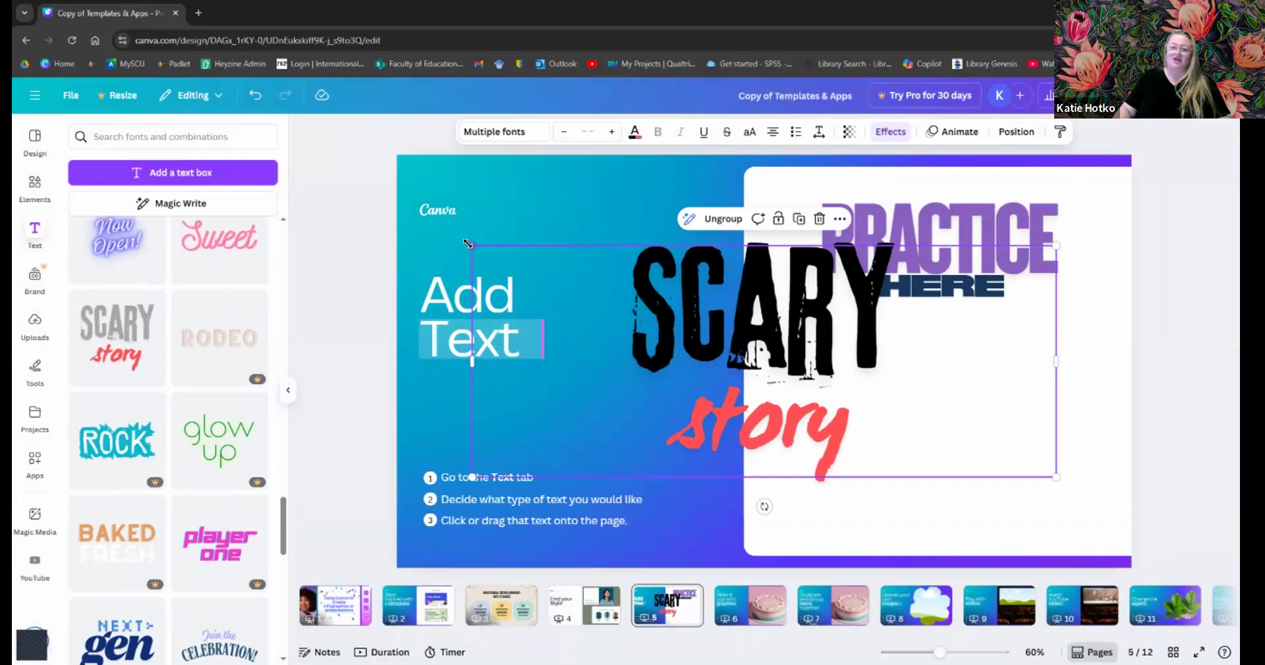
{"action": "left_click_drag", "start_coordinate": [468, 243], "coordinate": [762, 411]}
{"action": "double_click", "coordinate": [917, 392]}
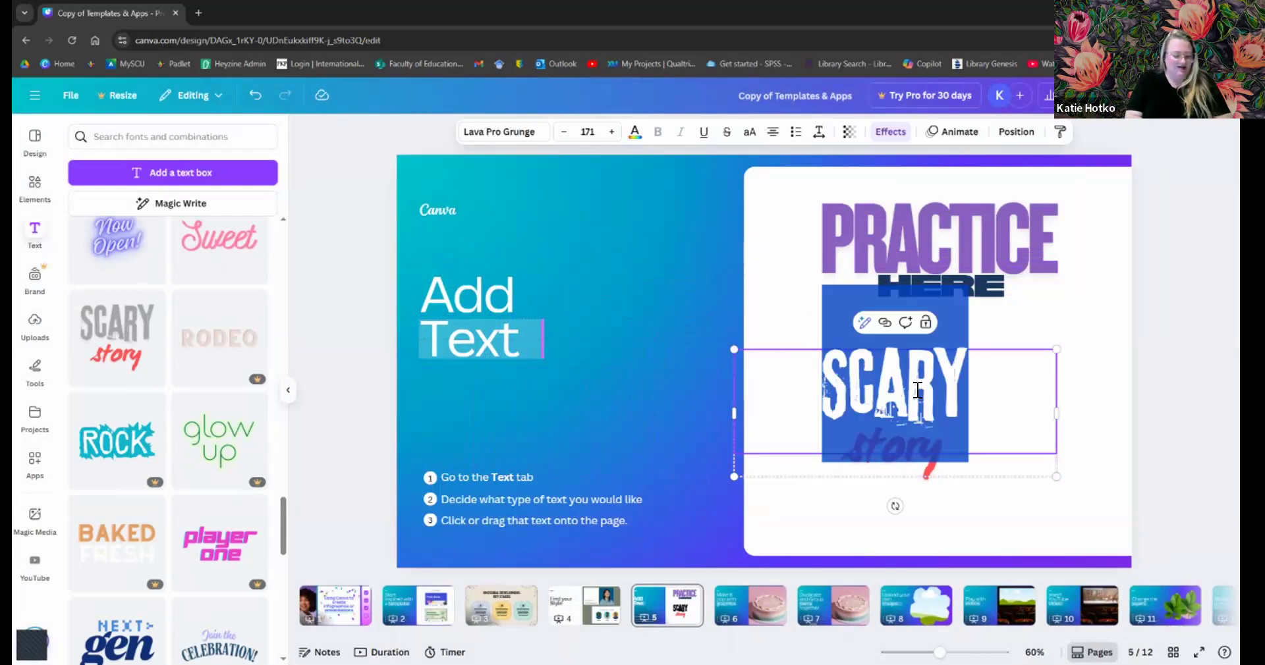
{"action": "type", "text": "CRAXY"}
{"action": "key", "text": "BackSpace"}
{"action": "key", "text": "BackSpace"}
{"action": "type", "text": "ZY"}
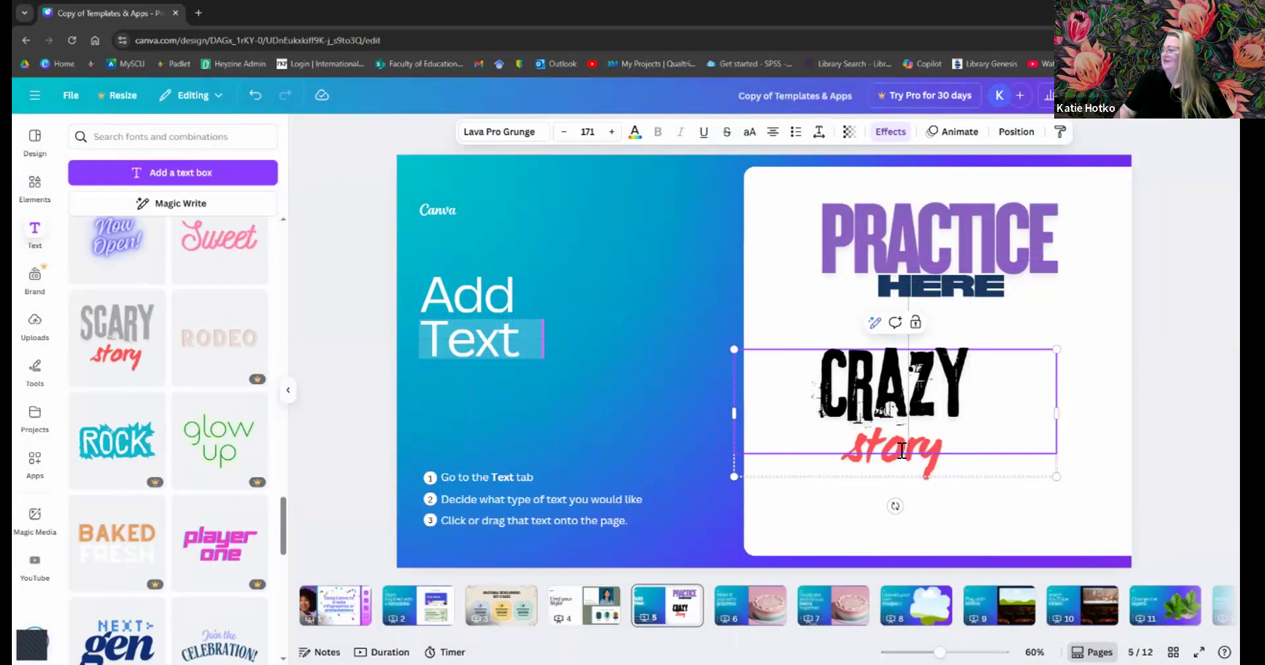
{"action": "double_click", "coordinate": [902, 451]}
{"action": "left_click", "coordinate": [1010, 420]}
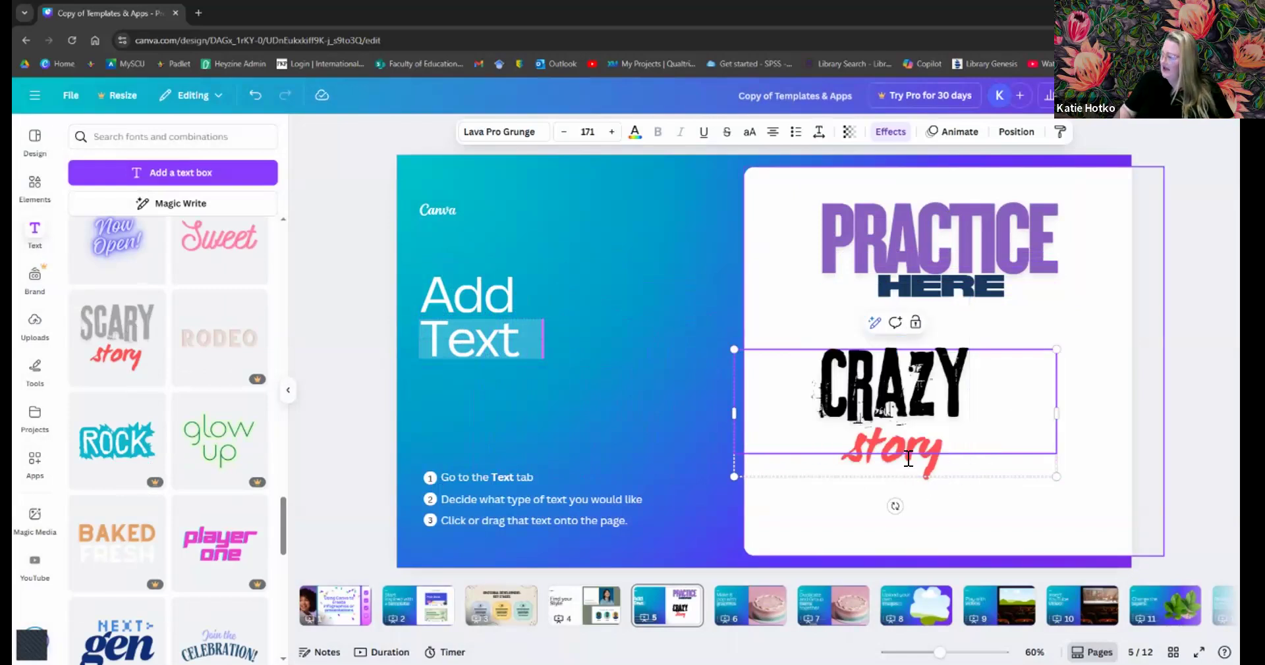
{"action": "double_click", "coordinate": [1013, 417]}
{"action": "left_click", "coordinate": [1013, 418]}
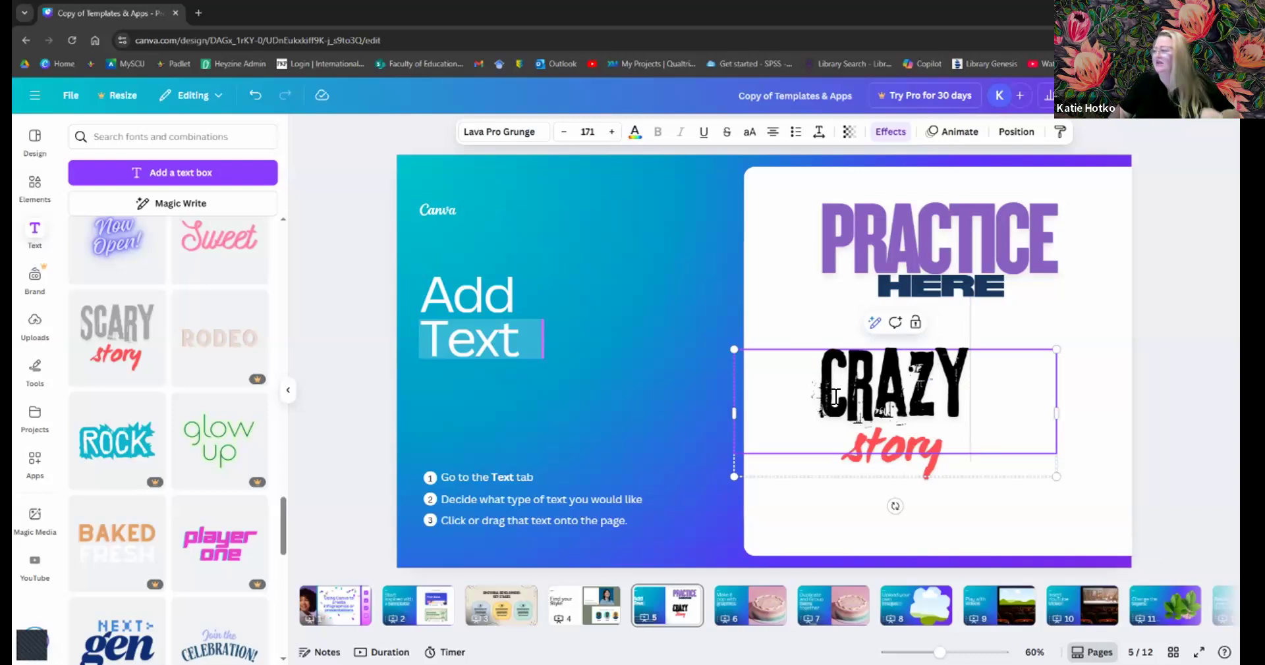
- Replace the script word 'story' under CRAZY with 'Song'
{"action": "left_click", "coordinate": [1079, 480]}
{"action": "left_click", "coordinate": [883, 468]}
{"action": "left_click", "coordinate": [883, 465]}
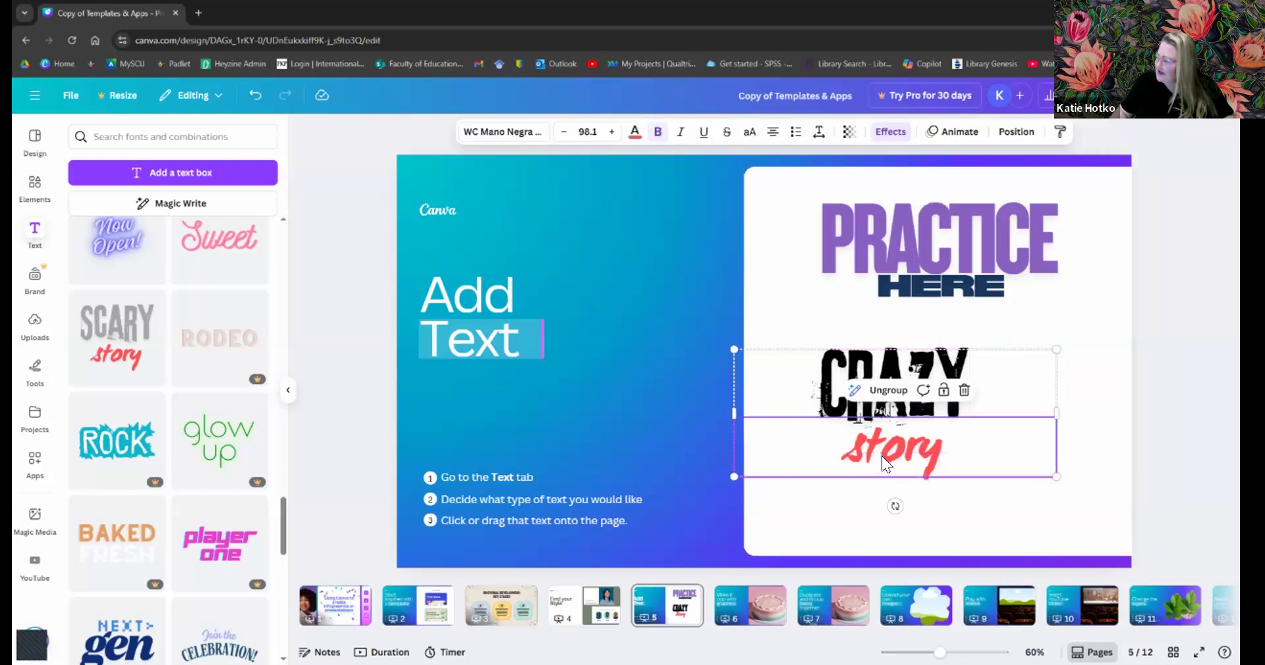
{"action": "double_click", "coordinate": [882, 456]}
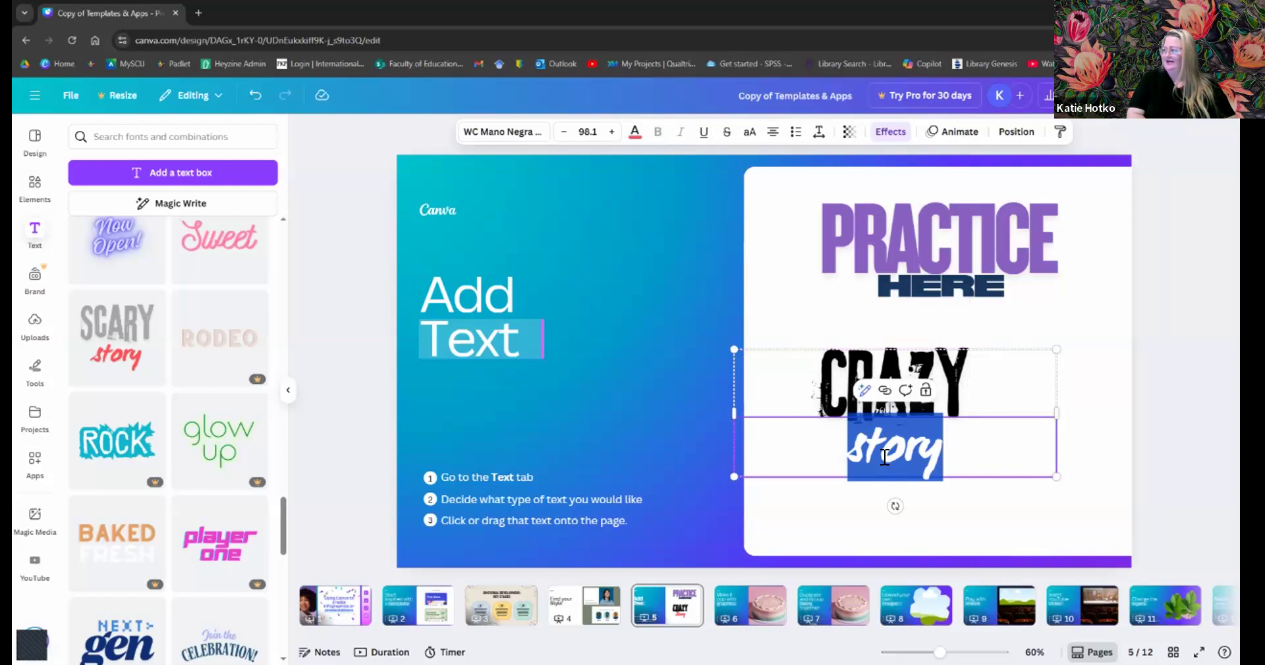
{"action": "type", "text": "Song"}
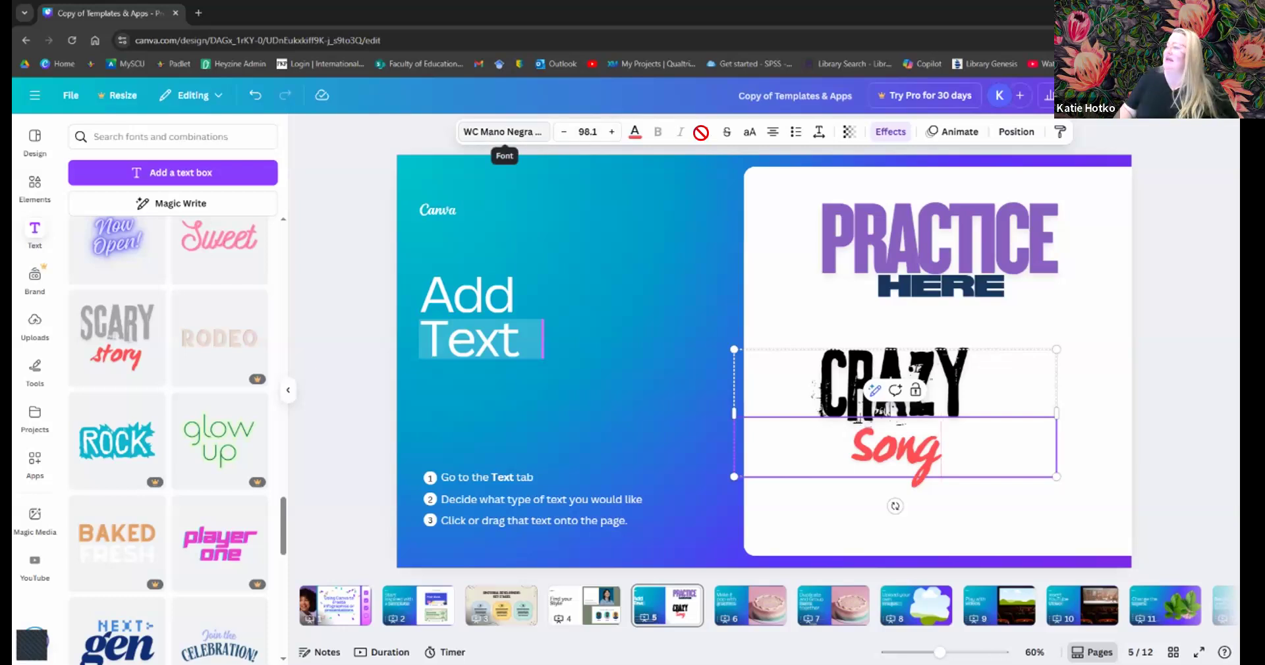
- Set 'Song' in the Beth Ellen font from the Handwriting font category
{"action": "left_click", "coordinate": [512, 144]}
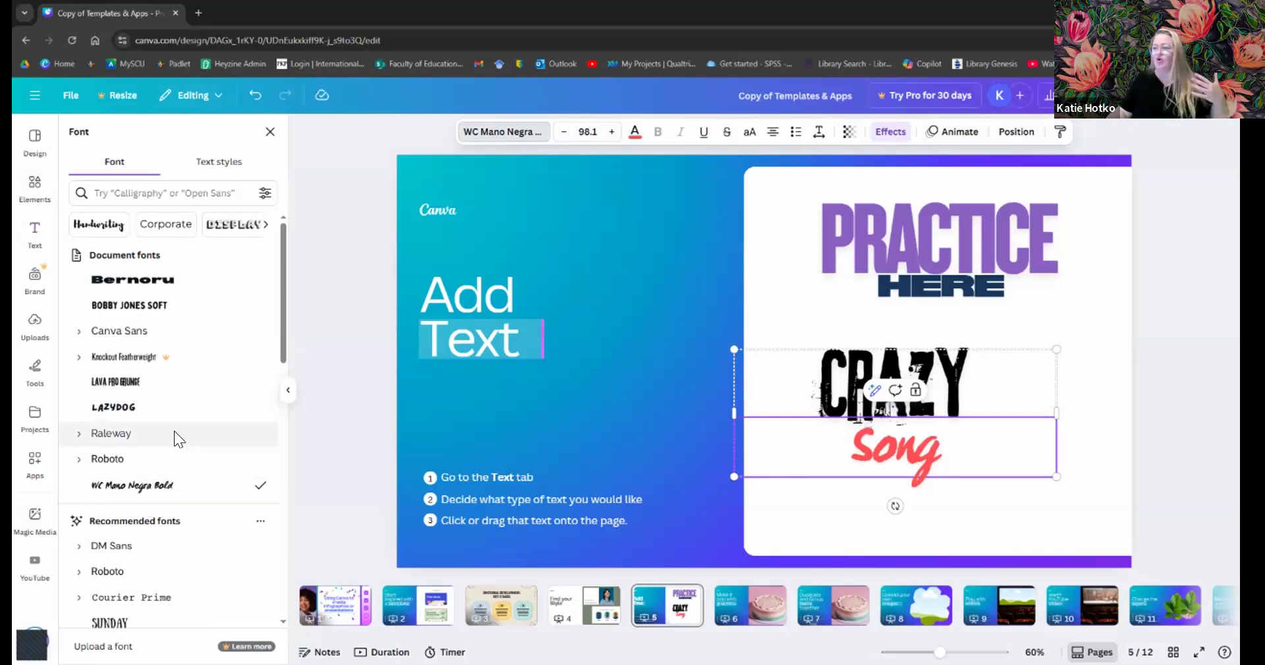
{"action": "scroll", "coordinate": [148, 441], "scroll_direction": "down", "scroll_amount": 8}
{"action": "scroll", "coordinate": [149, 444], "scroll_direction": "down", "scroll_amount": 5}
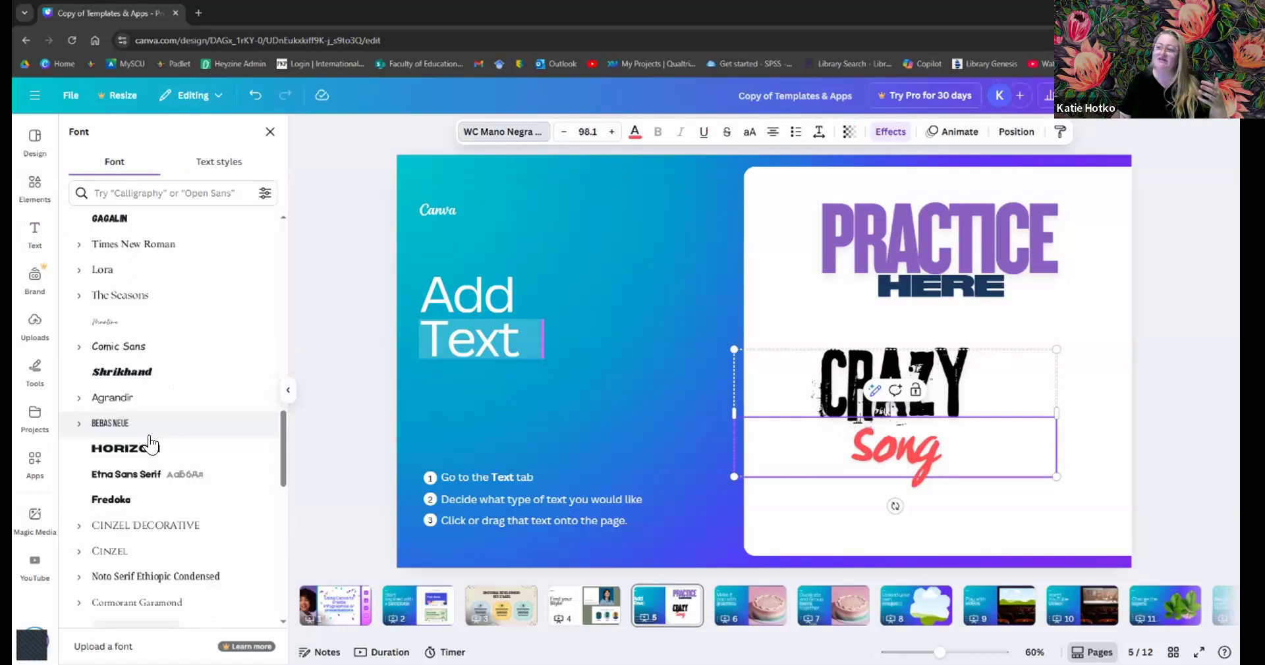
{"action": "scroll", "coordinate": [149, 443], "scroll_direction": "up", "scroll_amount": 10}
{"action": "scroll", "coordinate": [142, 224], "scroll_direction": "up", "scroll_amount": 2}
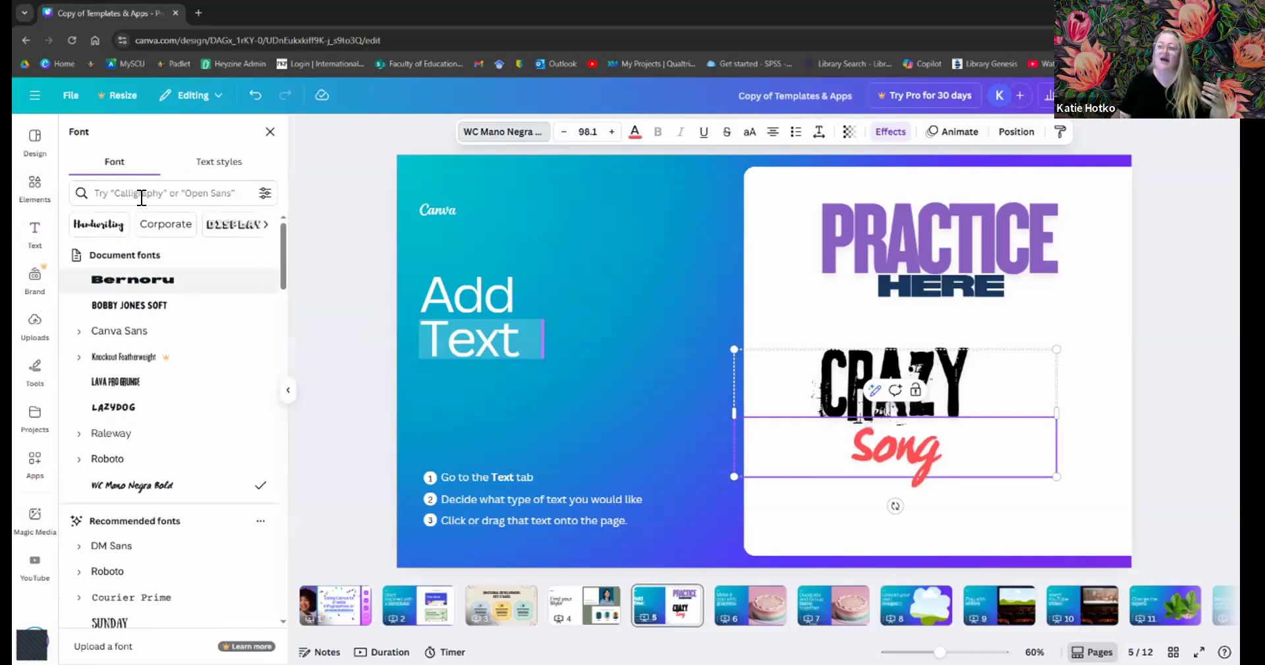
{"action": "left_click", "coordinate": [100, 227]}
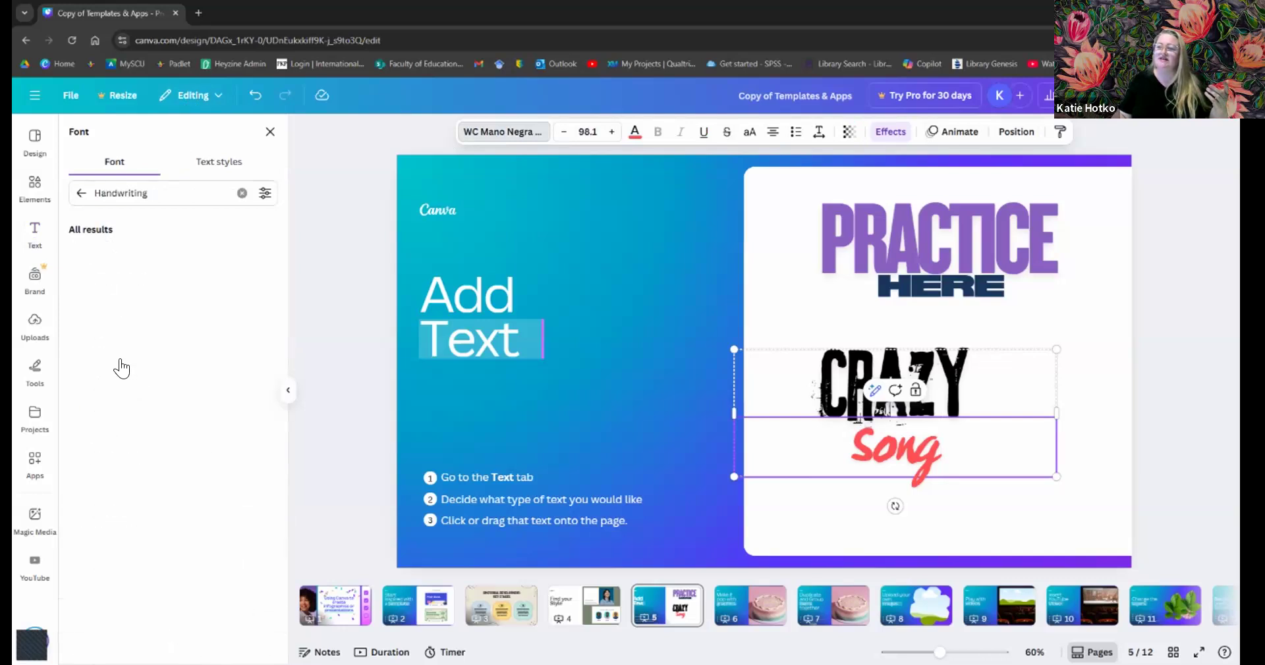
{"action": "left_click", "coordinate": [116, 537]}
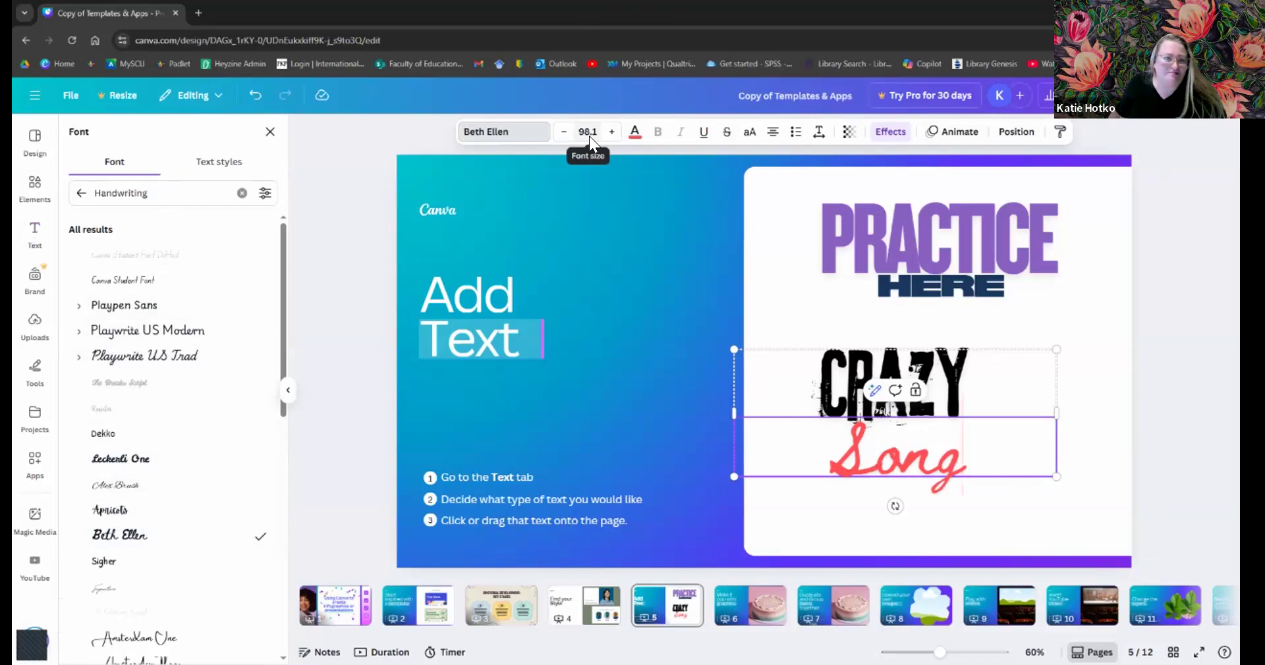
- Open the text colour choices for the pinkish-red script word 'Song'
{"action": "left_click", "coordinate": [634, 146]}
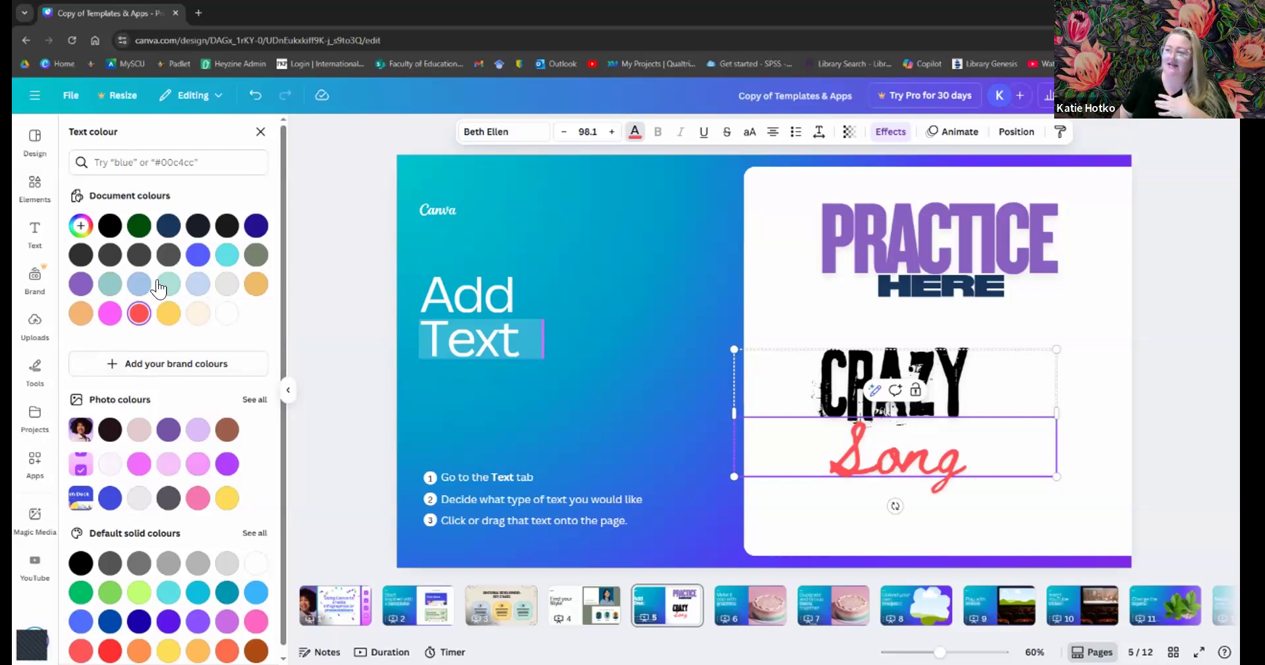
{"action": "scroll", "coordinate": [161, 371], "scroll_direction": "down", "scroll_amount": 1}
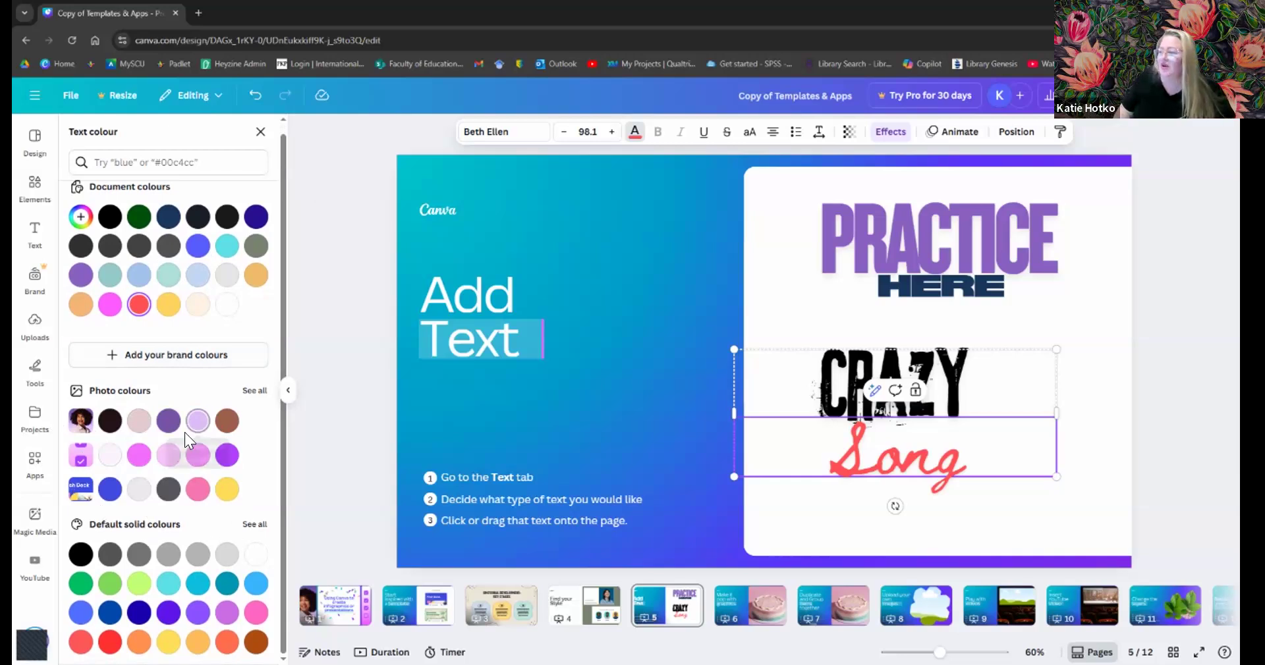
- Try pink shades, then expand the full Photo colours palette and pick the brighter pink
{"action": "left_click", "coordinate": [135, 454]}
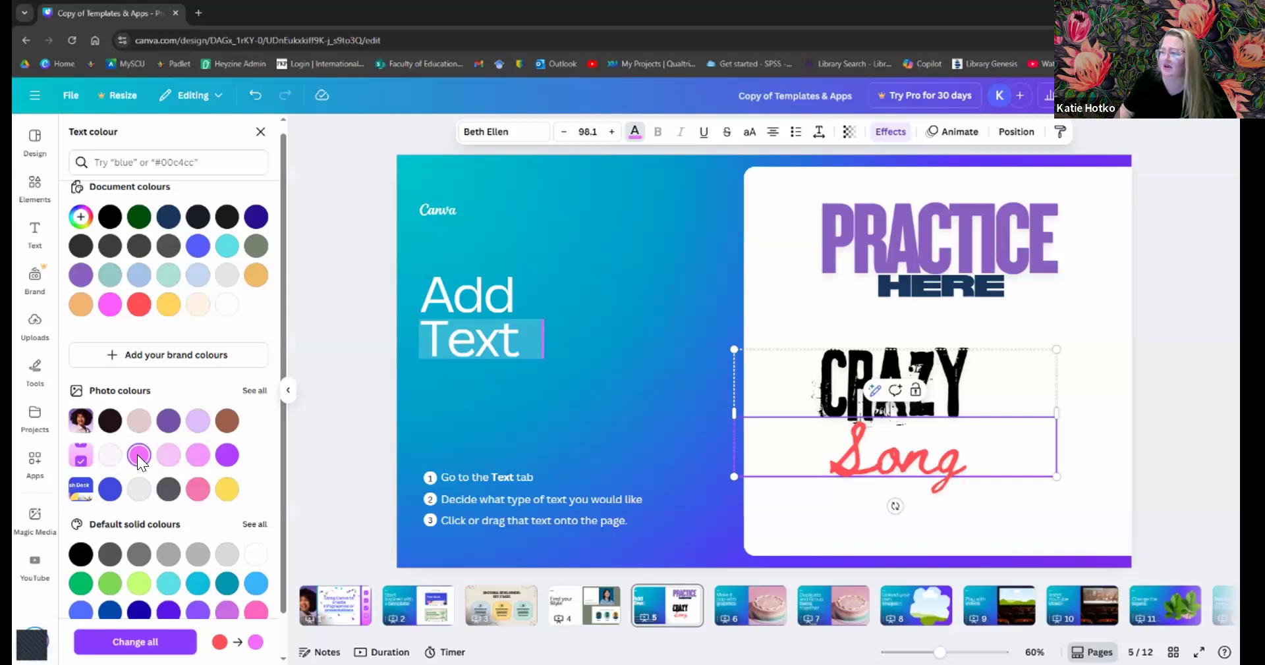
{"action": "left_click", "coordinate": [139, 425]}
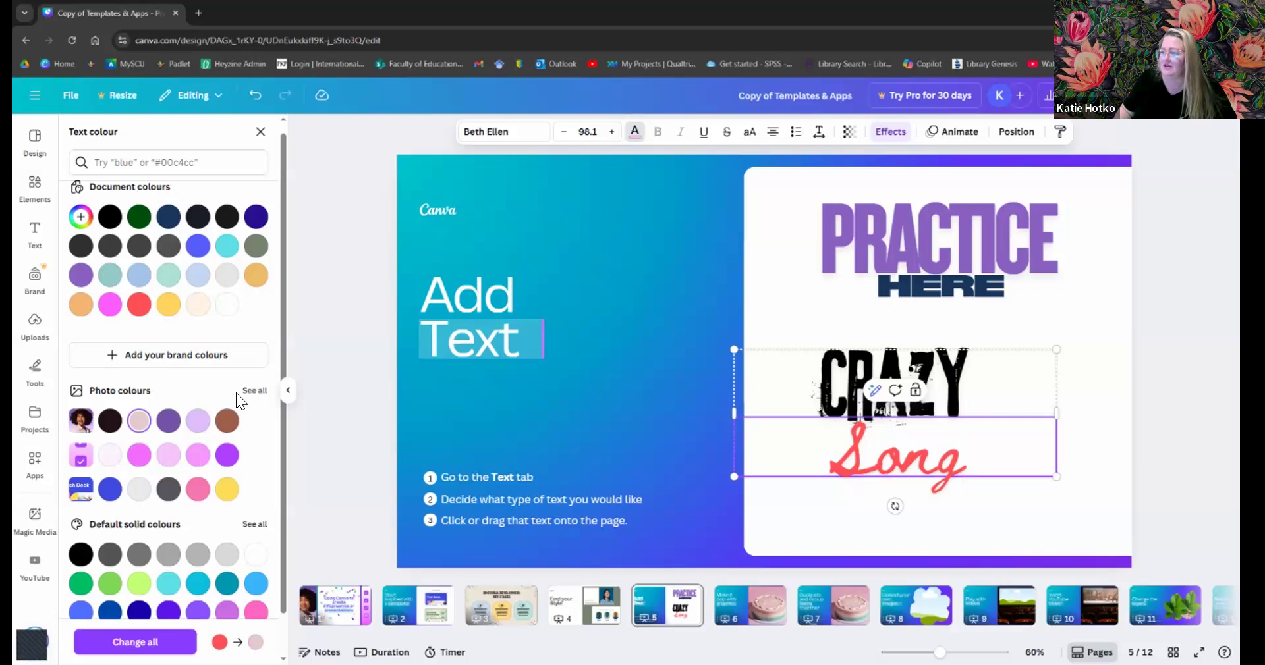
{"action": "left_click", "coordinate": [254, 393]}
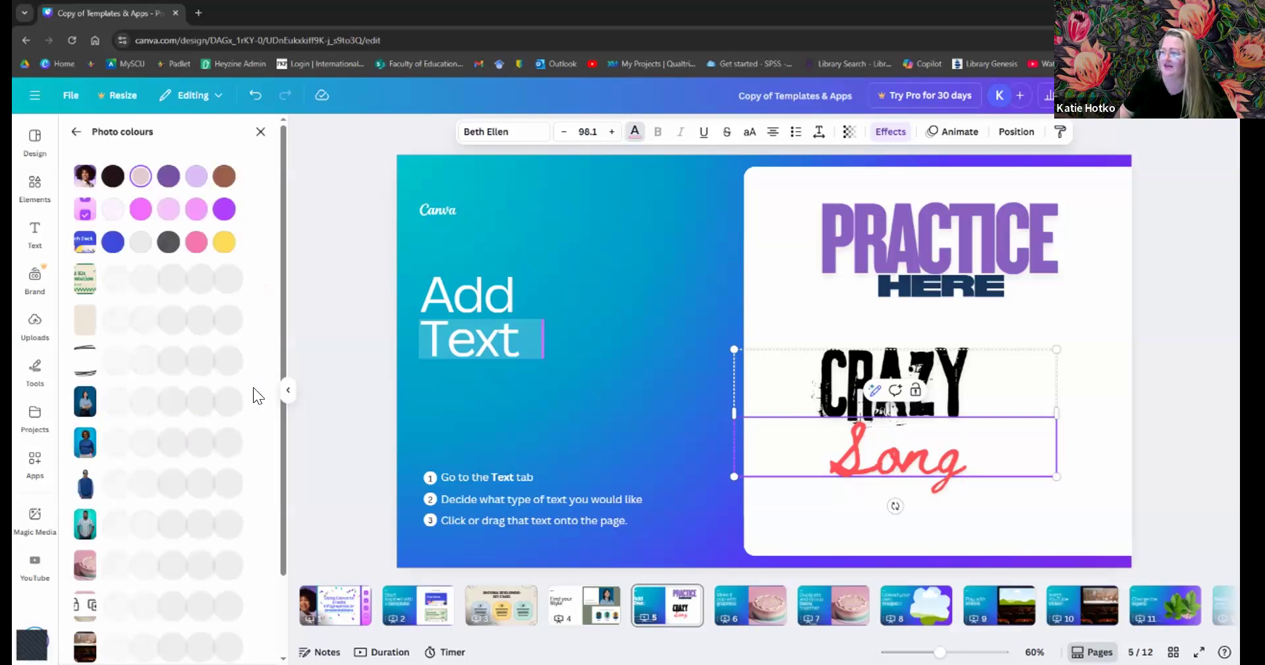
{"action": "left_click", "coordinate": [142, 210]}
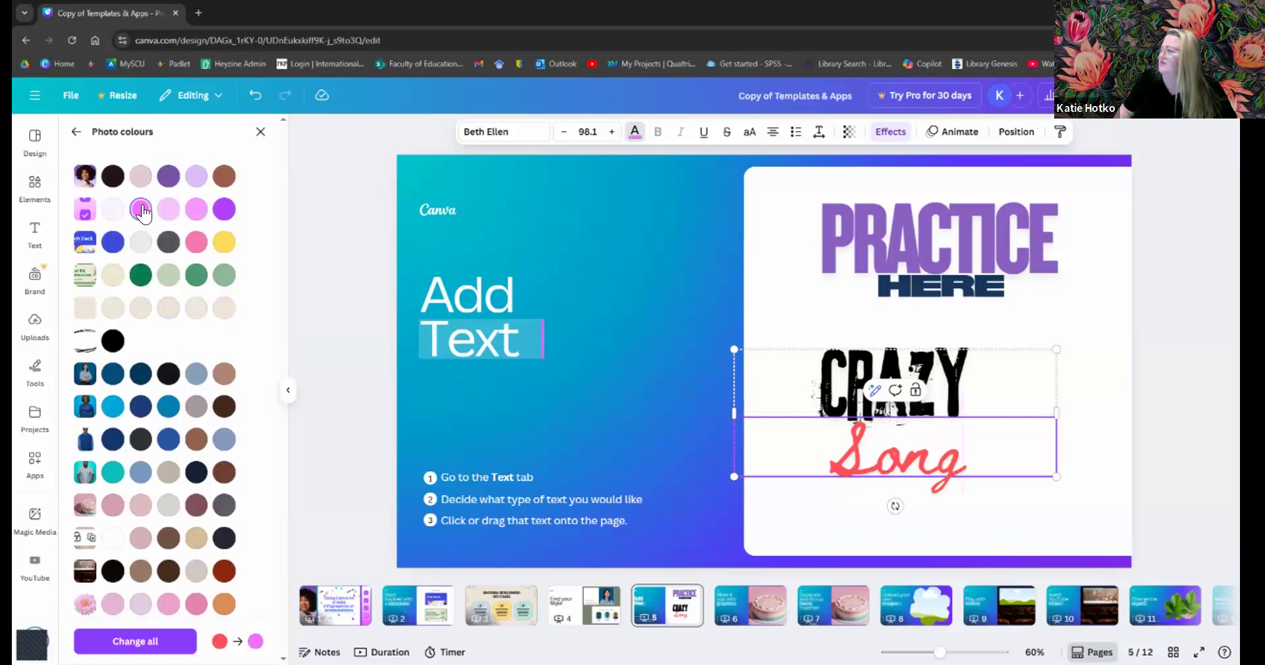
- Select the letters of 'Song' and apply the bright pink swatch to them
{"action": "left_click", "coordinate": [826, 452]}
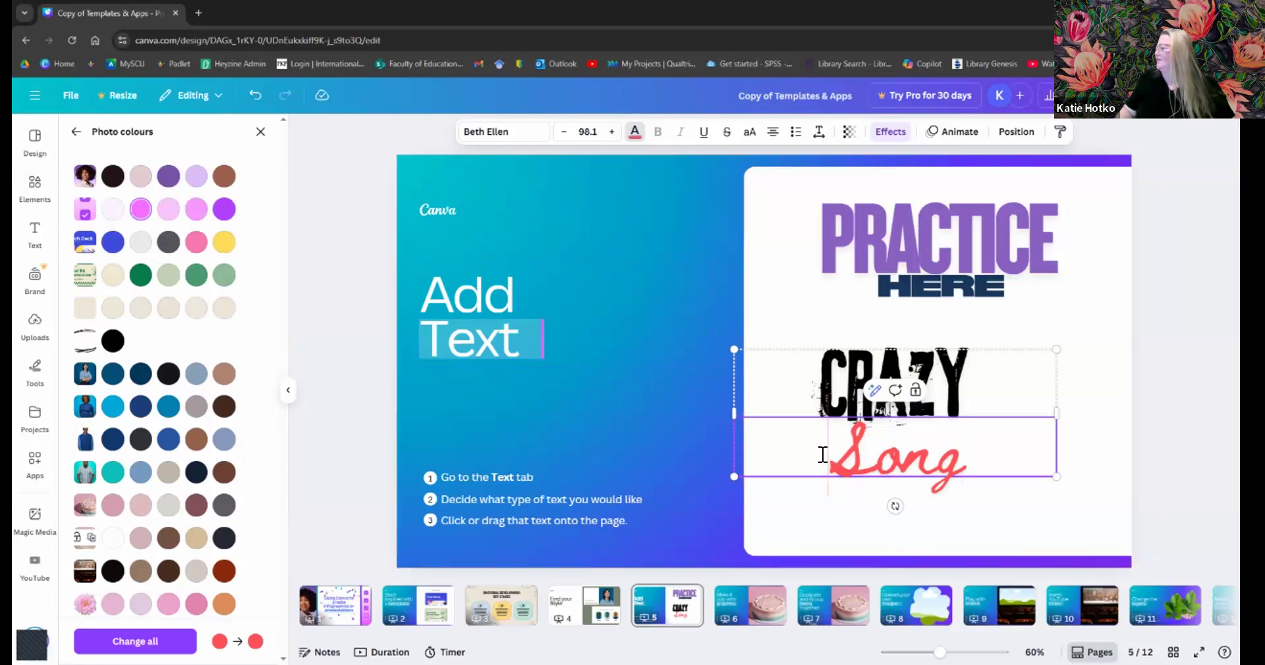
{"action": "left_click_drag", "start_coordinate": [826, 452], "coordinate": [971, 456]}
{"action": "left_click", "coordinate": [140, 209]}
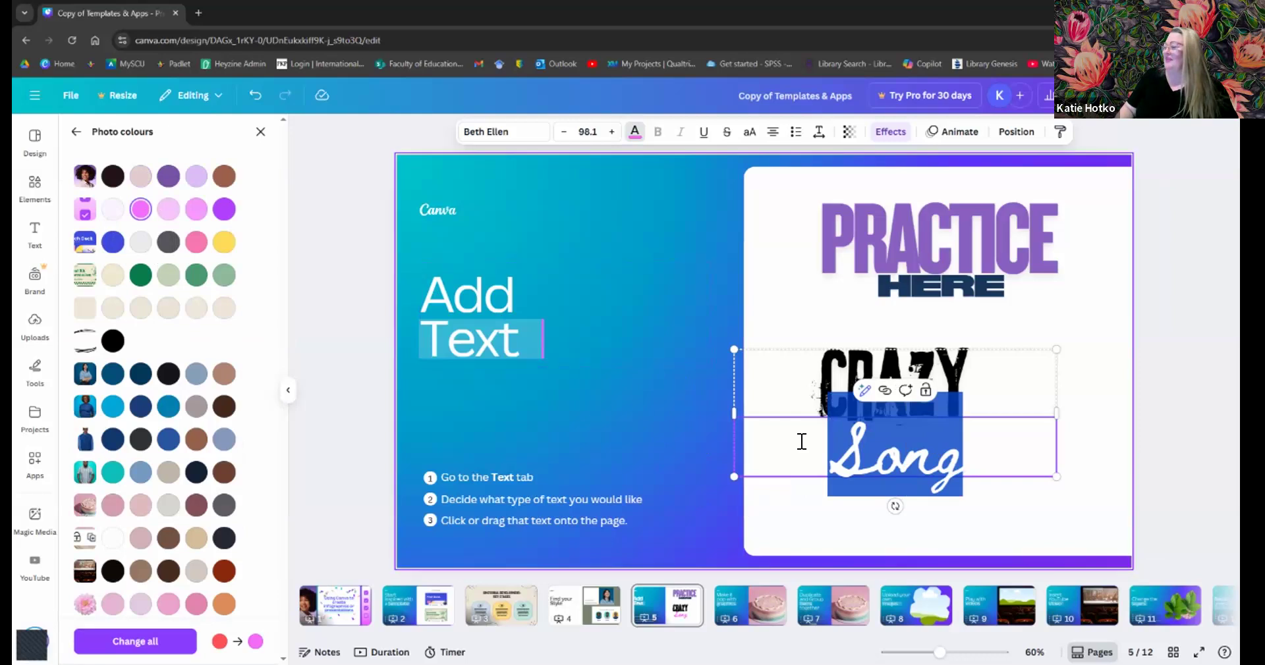
{"action": "left_click", "coordinate": [777, 452]}
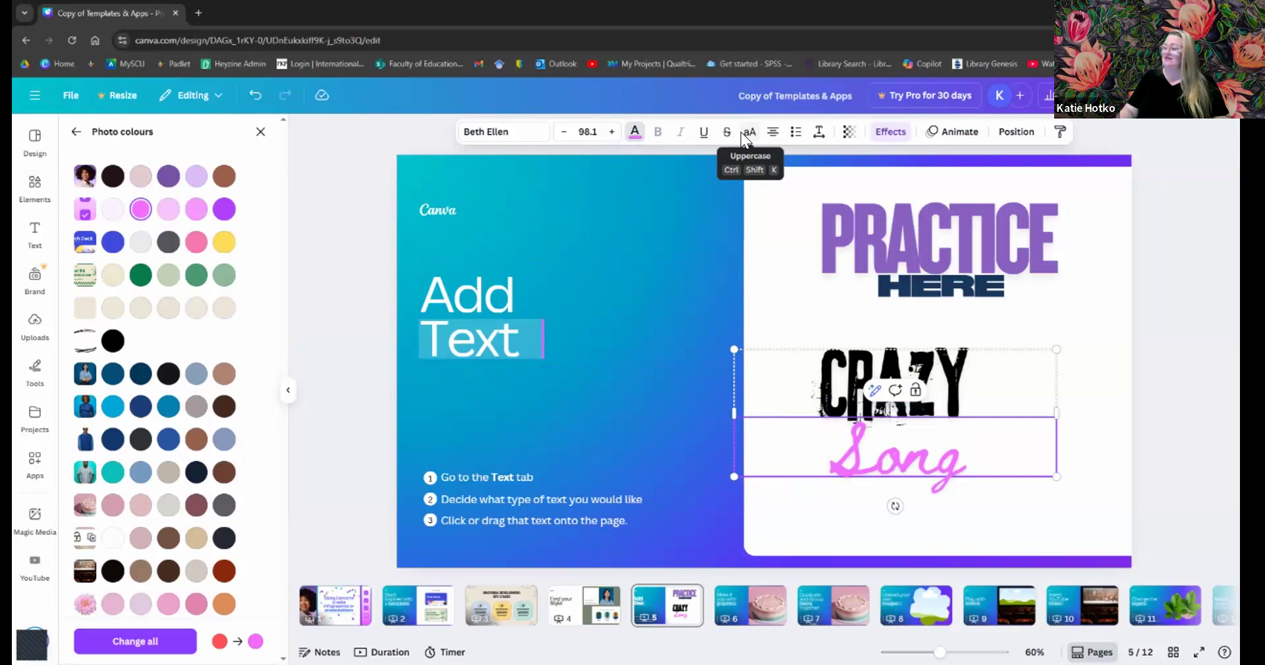
- Toggle uppercase on and off for 'Song' and cycle its alignment back to centred
{"action": "key", "text": "ctrl+a"}
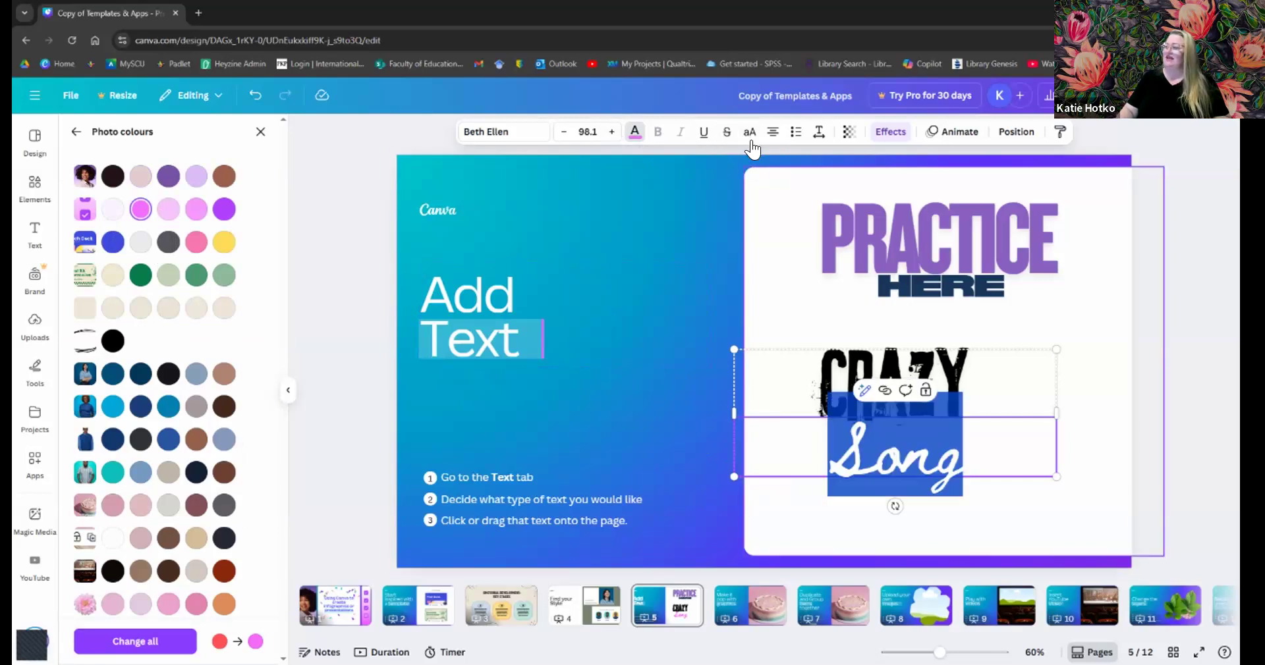
{"action": "left_click", "coordinate": [749, 133]}
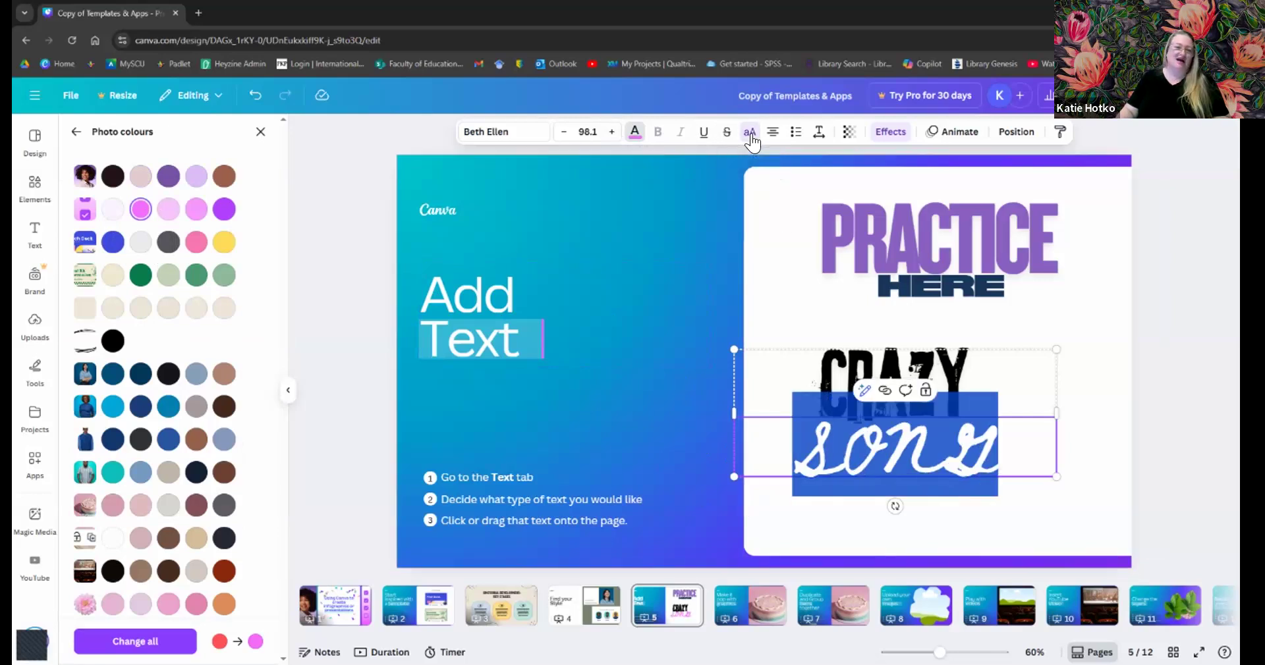
{"action": "left_click", "coordinate": [751, 139]}
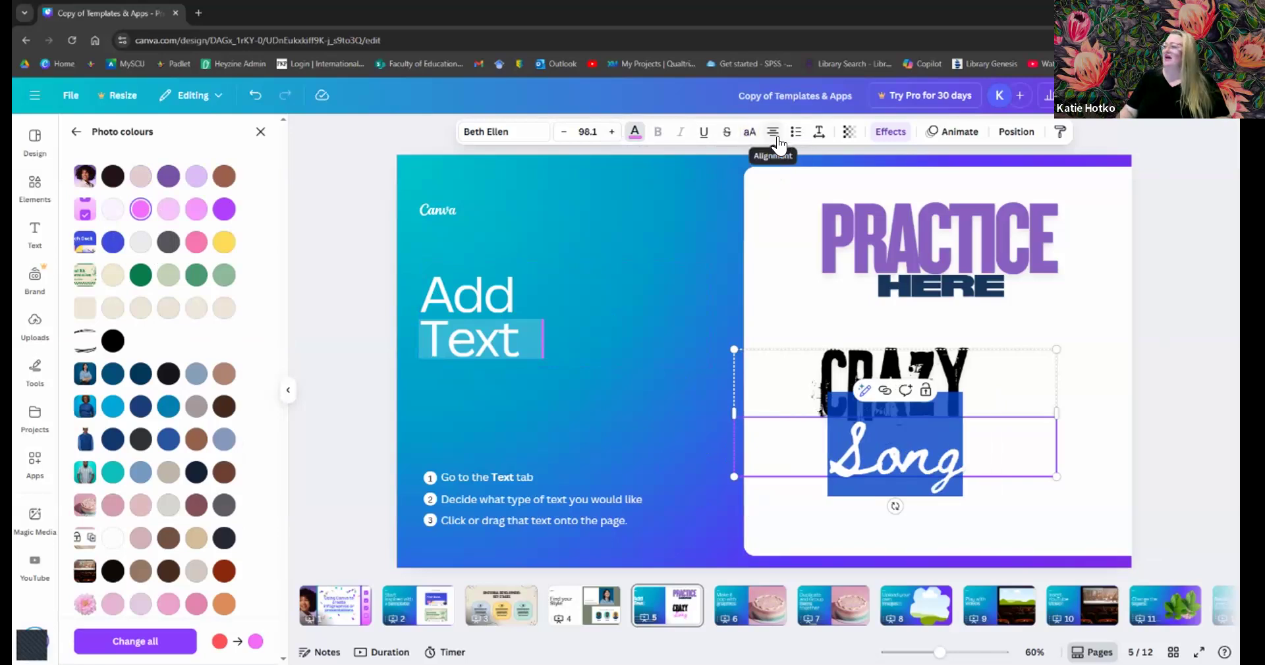
{"action": "left_click", "coordinate": [776, 139]}
{"action": "left_click", "coordinate": [776, 138]}
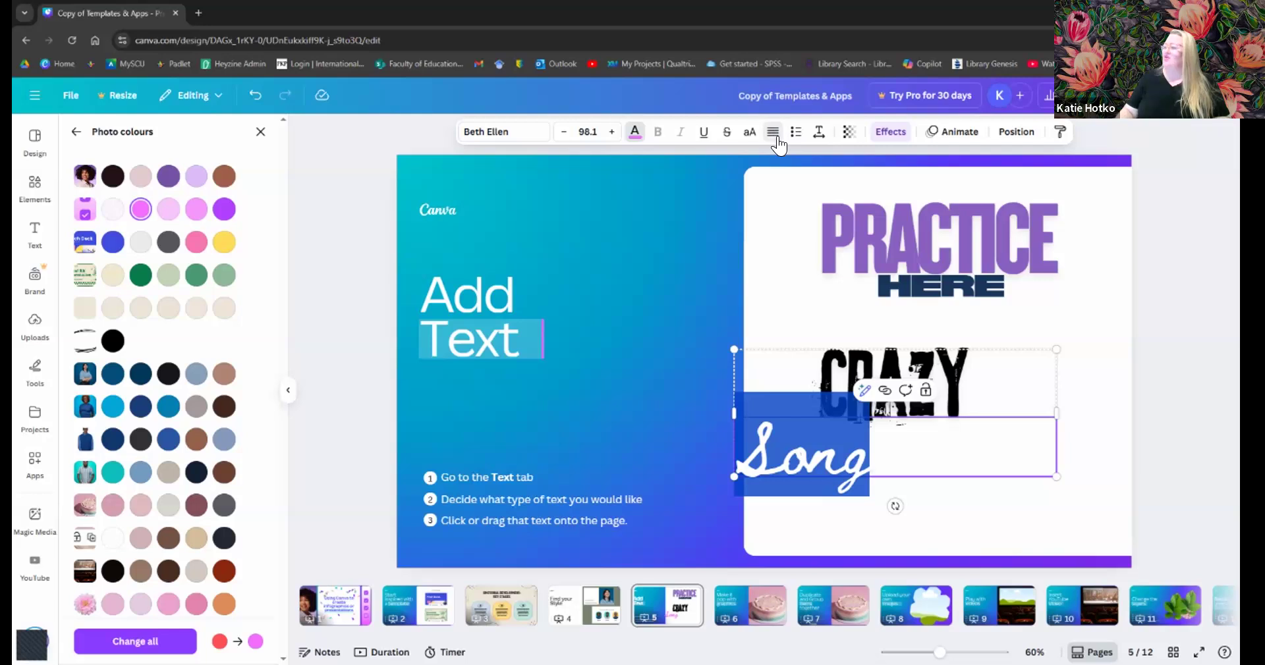
{"action": "left_click", "coordinate": [775, 136]}
{"action": "left_click", "coordinate": [775, 136]}
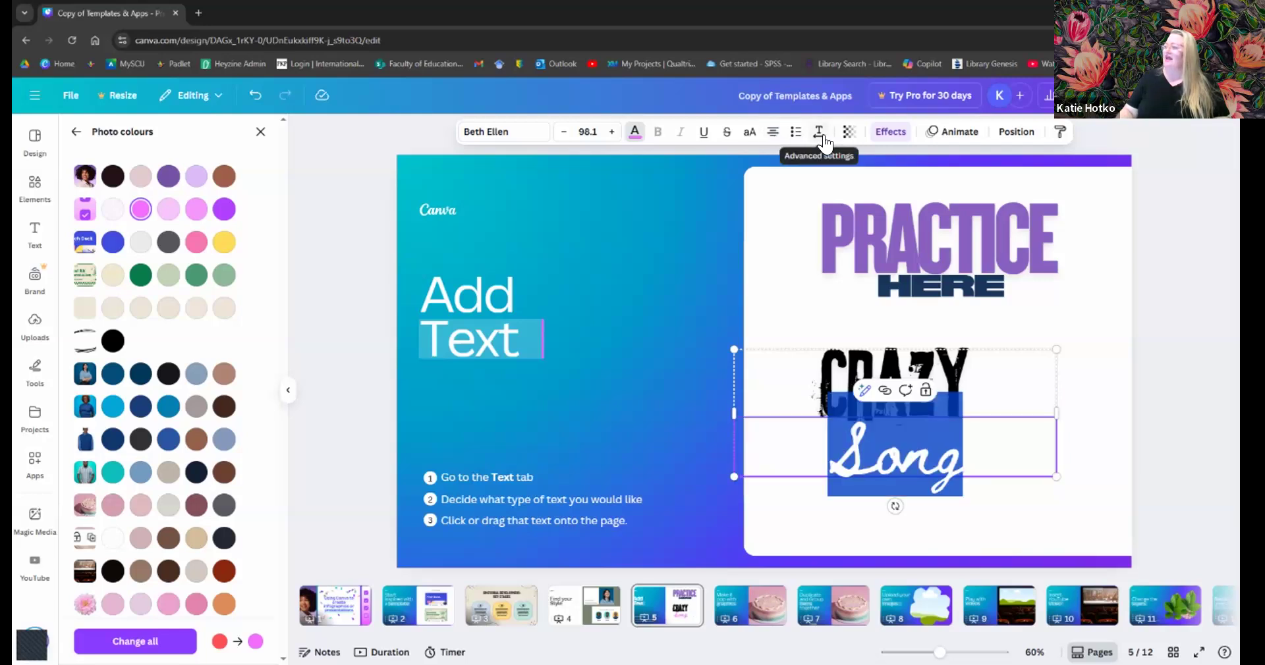
- Reduce Song's line spacing to about 0.58 and leave transparency at 100 after a trial fade
{"action": "left_click", "coordinate": [821, 135]}
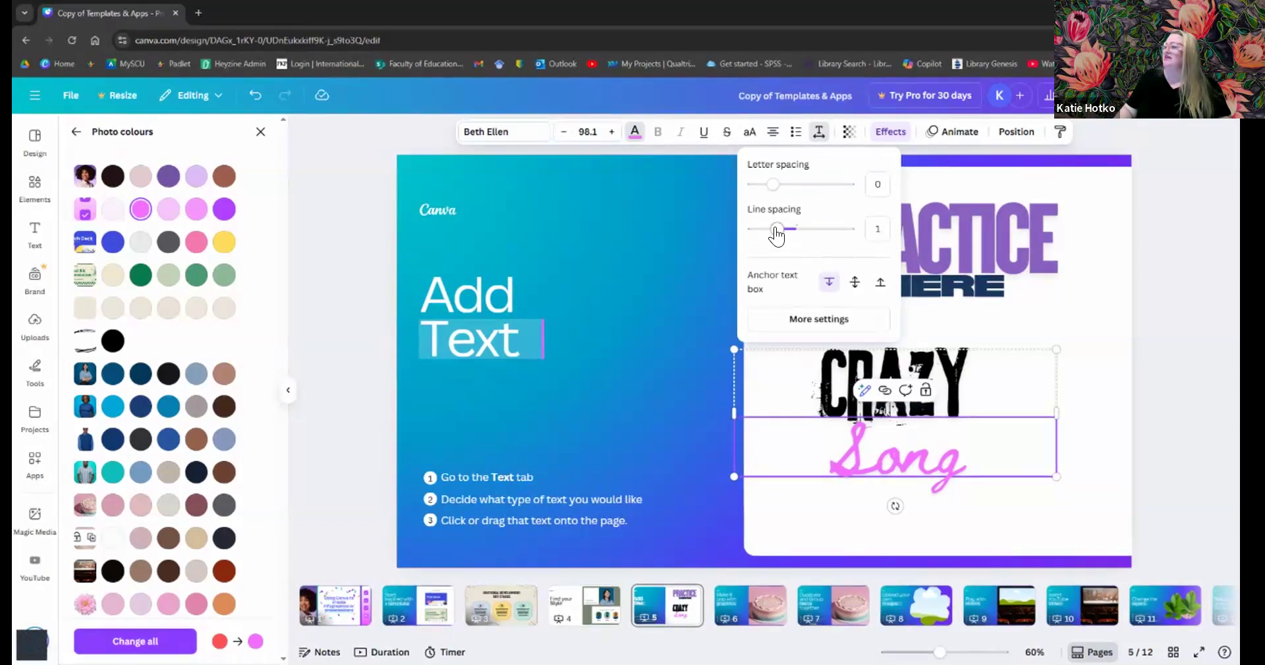
{"action": "left_click_drag", "start_coordinate": [776, 231], "coordinate": [757, 232]}
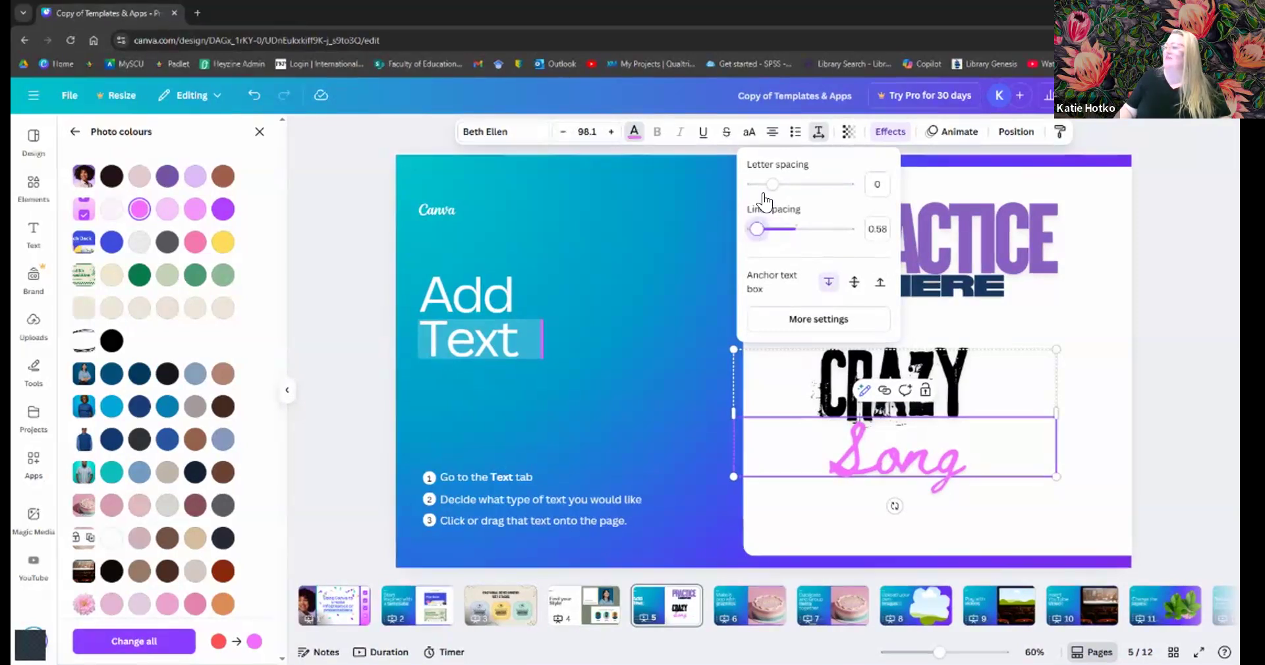
{"action": "left_click", "coordinate": [852, 136]}
{"action": "left_click_drag", "start_coordinate": [822, 186], "coordinate": [886, 195]}
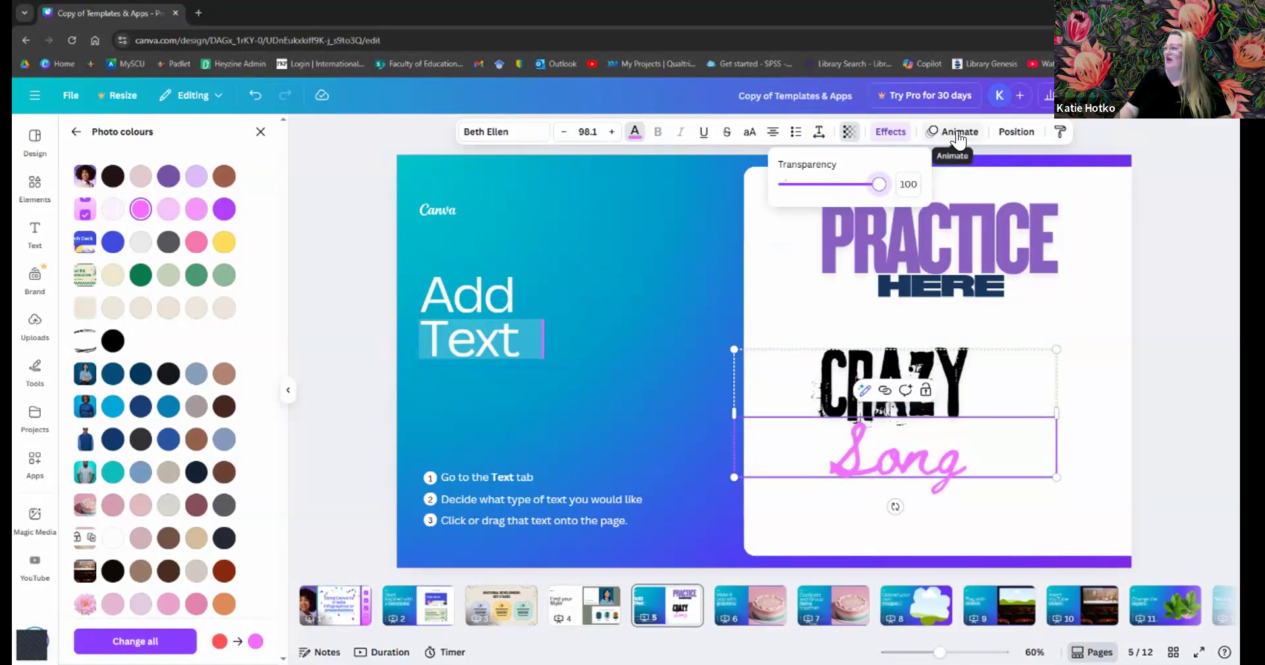
- Select the Add Text heading box and close the text colour choices
{"action": "left_click", "coordinate": [711, 286]}
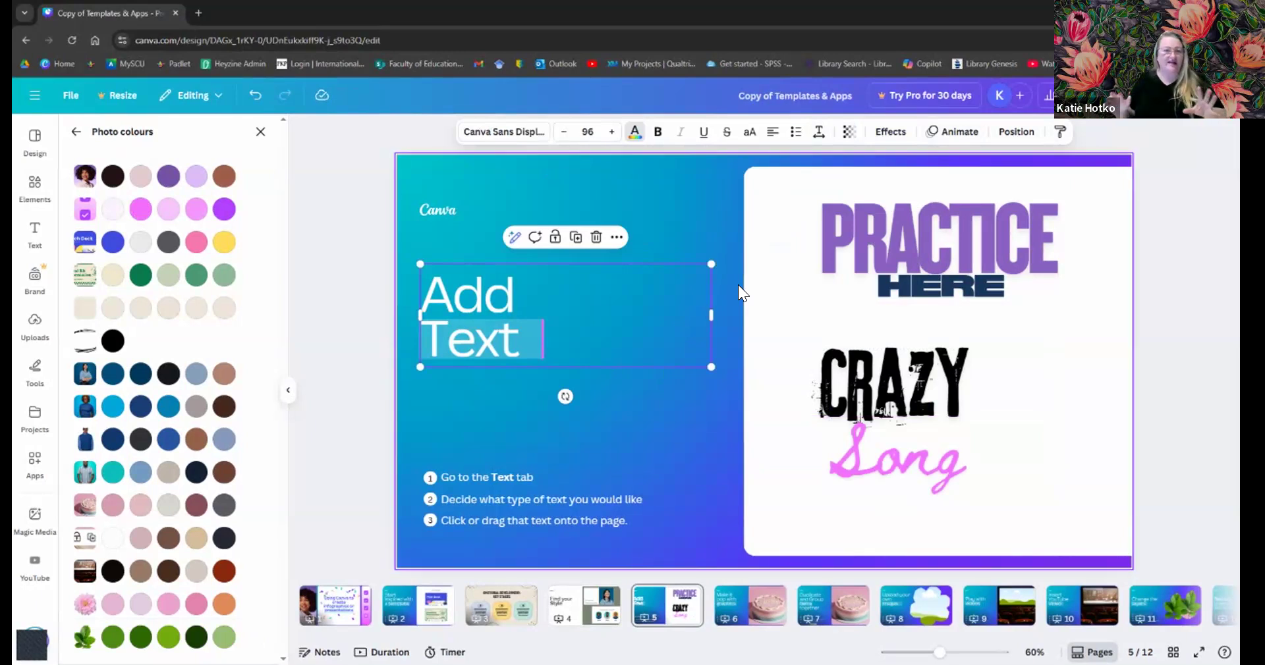
{"action": "left_click", "coordinate": [82, 131]}
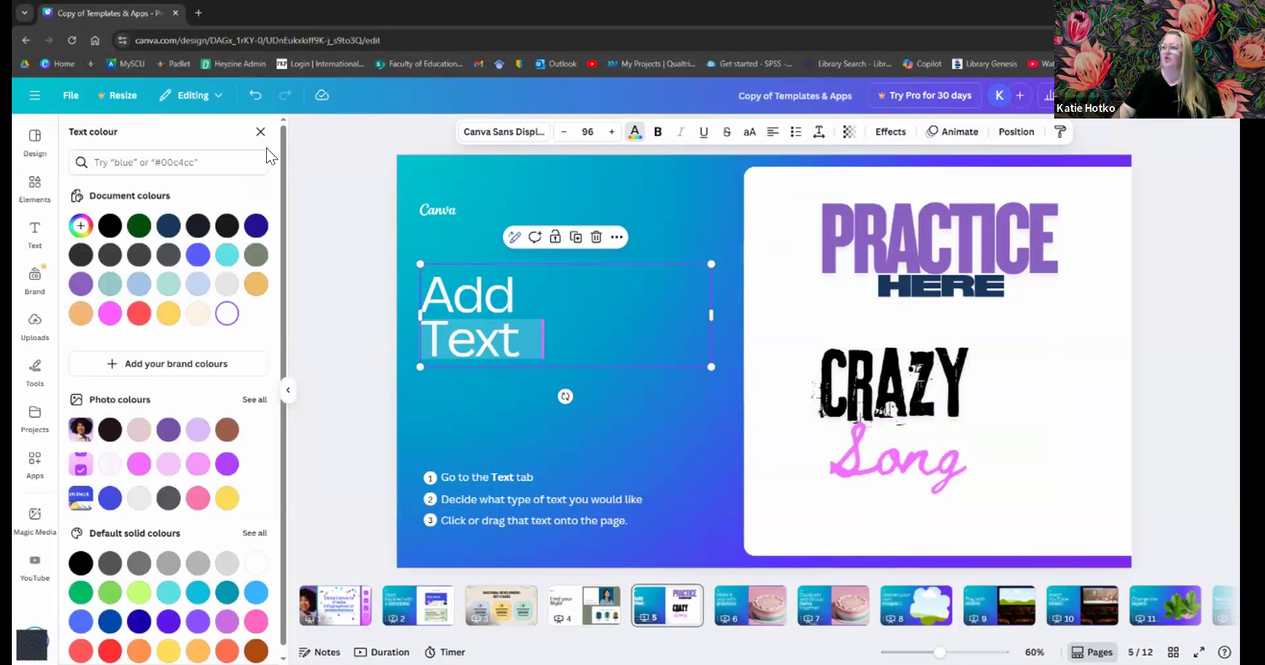
{"action": "left_click", "coordinate": [258, 129]}
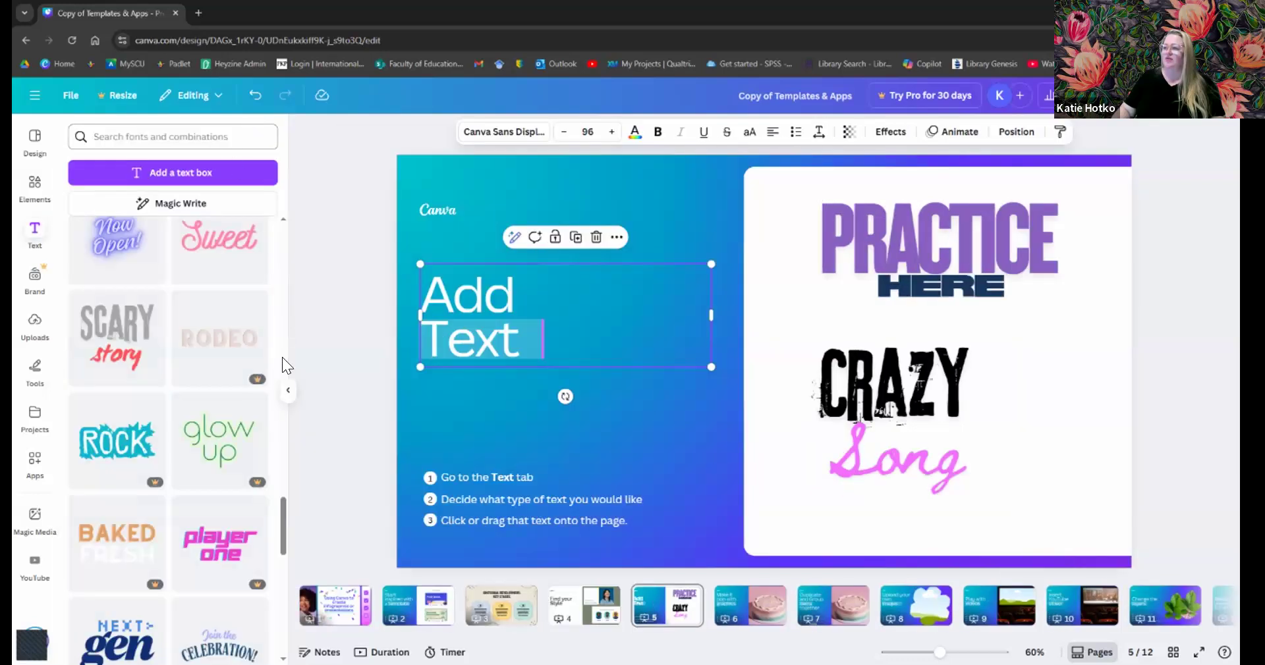
- Reopen the Text side panel and scroll to the top of the text styles list
{"action": "left_click", "coordinate": [47, 224]}
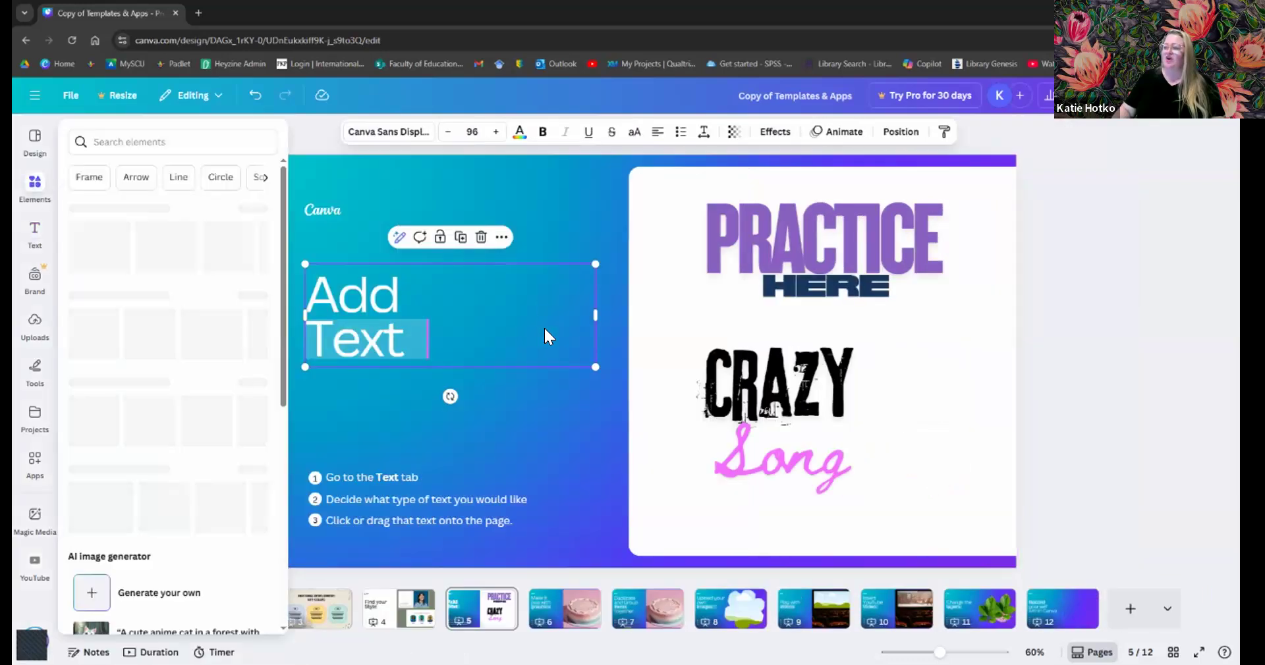
{"action": "left_click", "coordinate": [41, 248]}
{"action": "scroll", "coordinate": [176, 329], "scroll_direction": "up", "scroll_amount": 5}
{"action": "scroll", "coordinate": [163, 327], "scroll_direction": "up", "scroll_amount": 10}
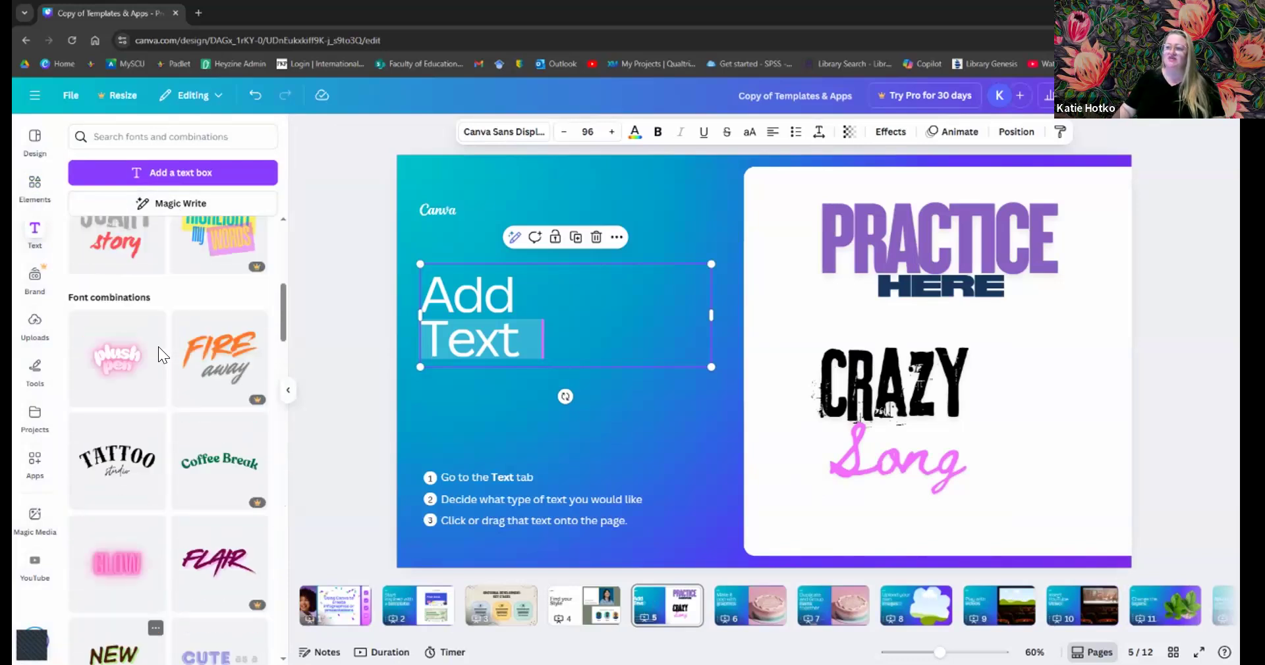
{"action": "scroll", "coordinate": [170, 428], "scroll_direction": "up", "scroll_amount": 2}
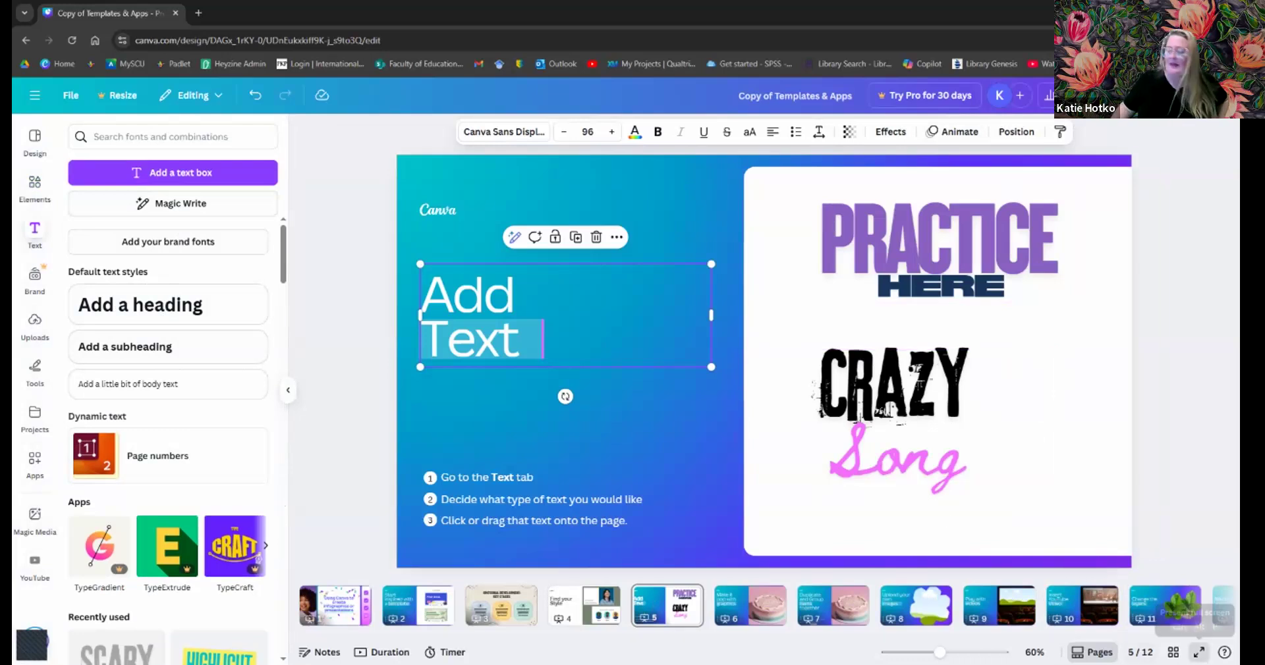
- Present slide 5 full screen and start the on-screen timer, leaving its music unchanged
{"action": "left_click", "coordinate": [1199, 652]}
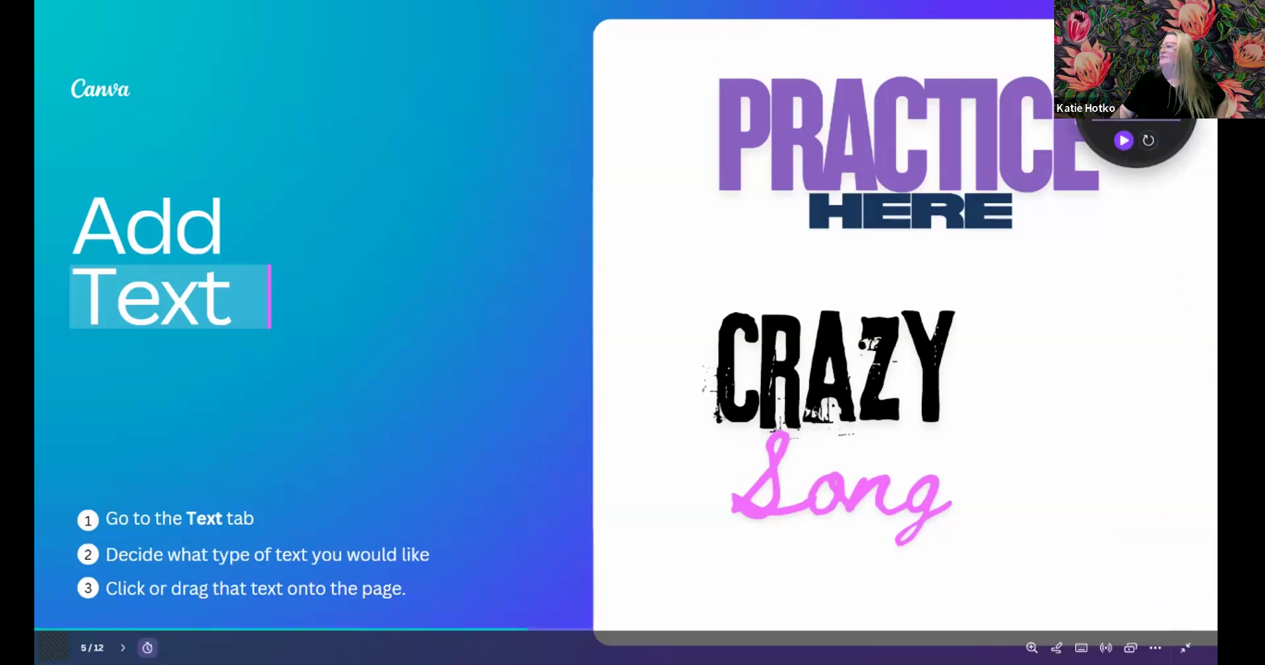
{"action": "left_click", "coordinate": [1136, 69]}
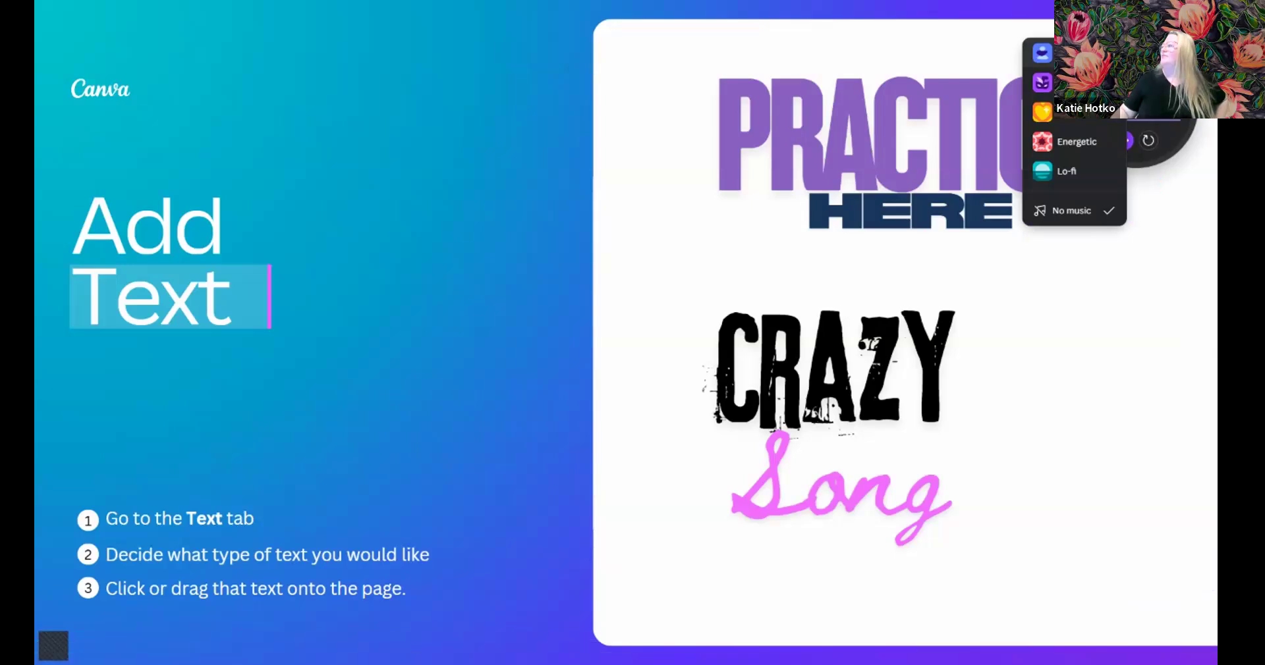
{"action": "left_click", "coordinate": [1081, 53]}
{"action": "left_click", "coordinate": [1123, 141]}
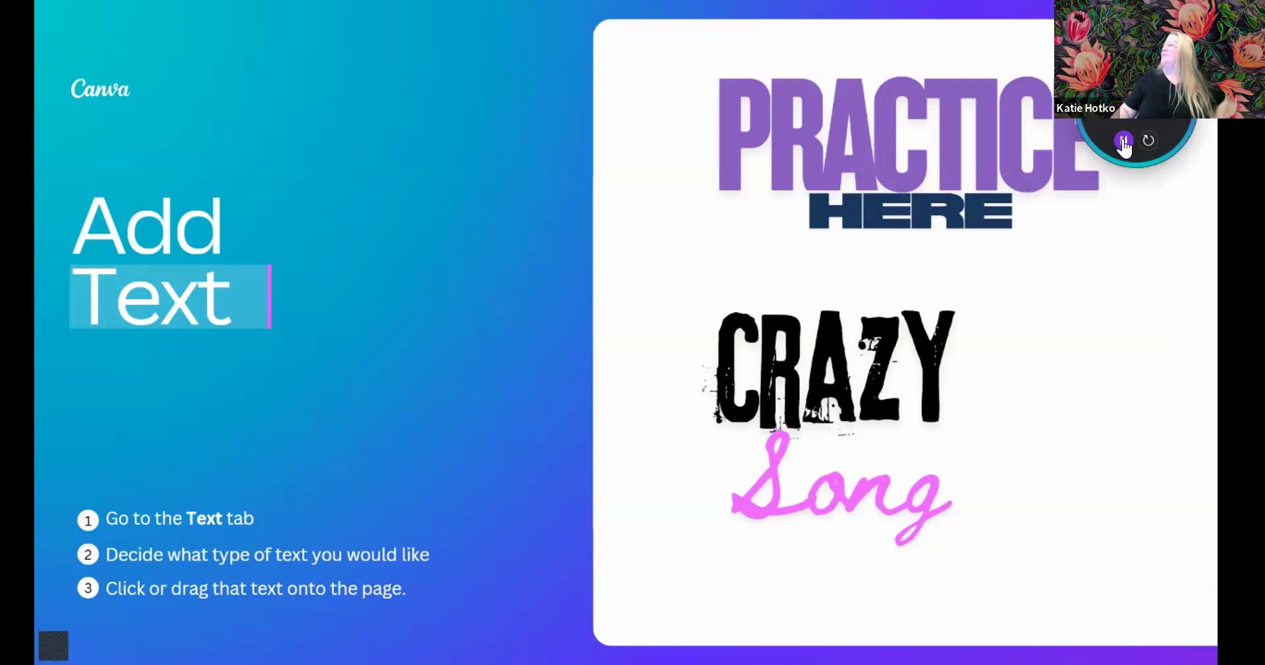
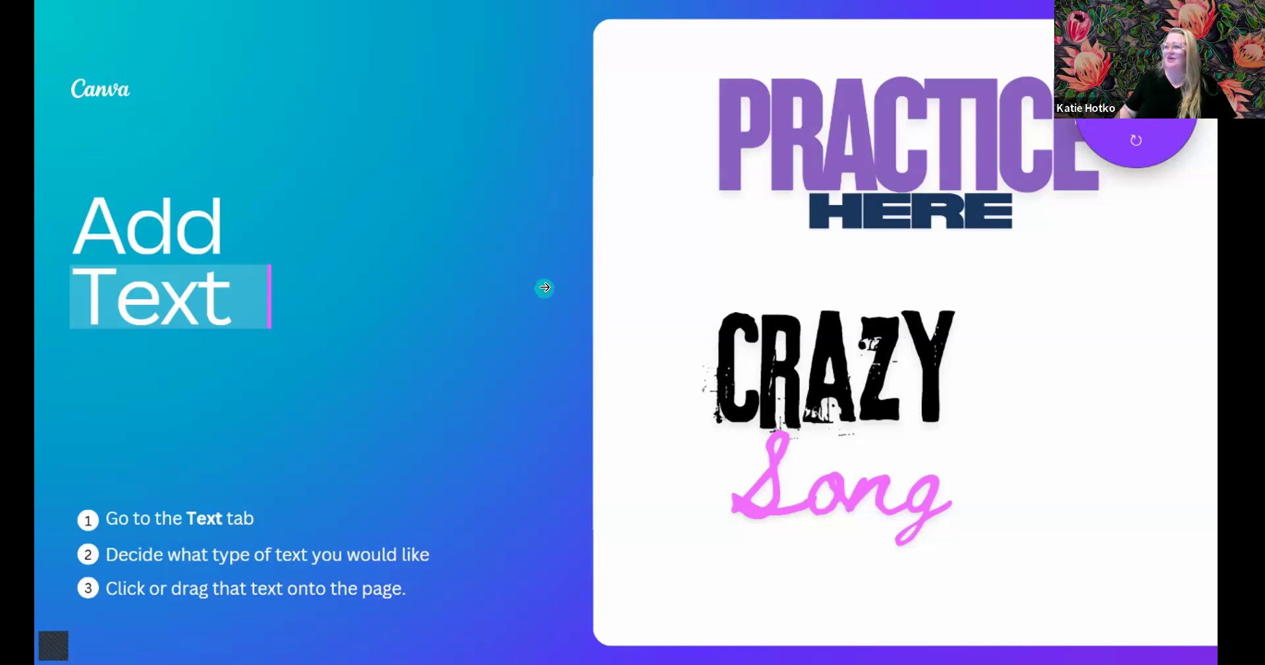
- Step the slideshow back to the Add Text slide, then exit full screen
{"action": "left_click", "coordinate": [544, 288]}
{"action": "left_click", "coordinate": [57, 305]}
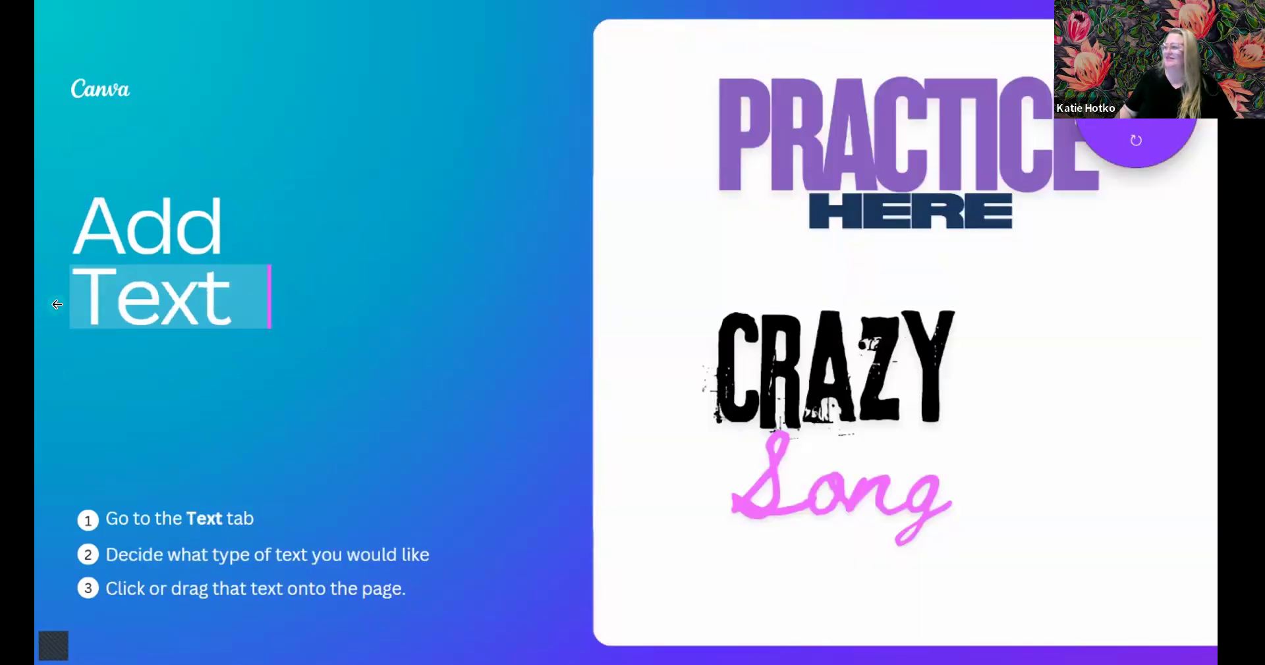
{"action": "key", "text": "Escape"}
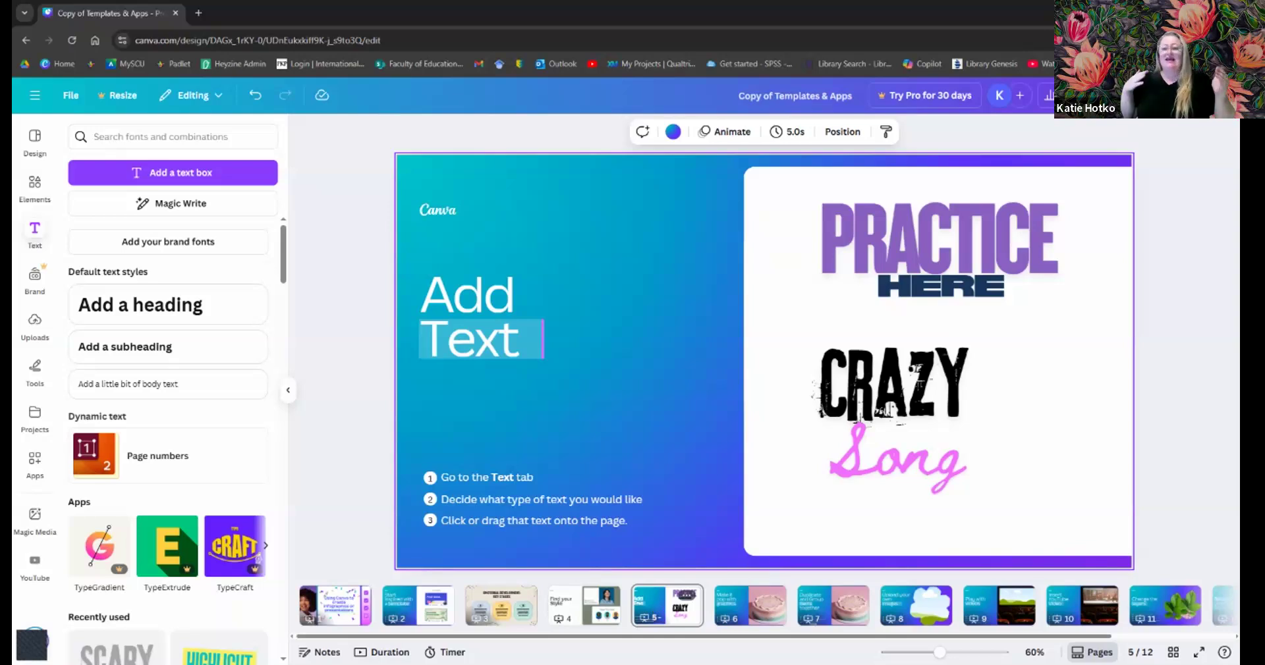
- Open page 6, the Make it pop with graphics cake slide
{"action": "left_click", "coordinate": [727, 616]}
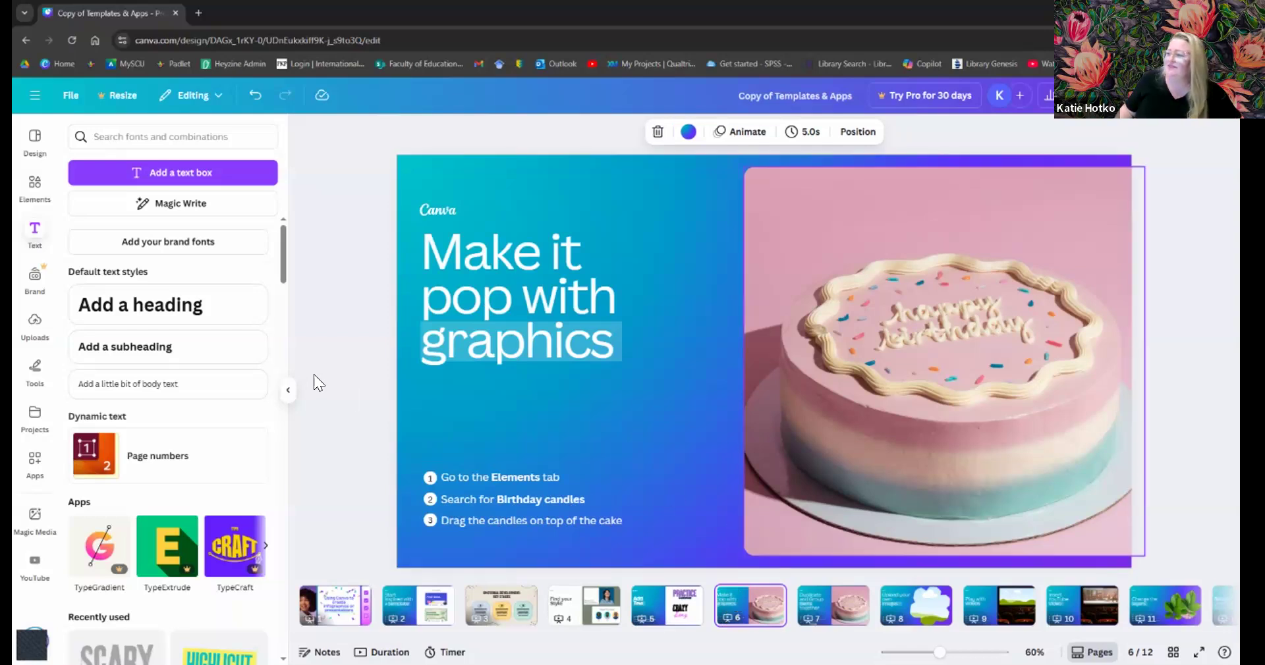
- Collapse the Text panel and start a search in the Elements library
{"action": "left_click", "coordinate": [288, 391]}
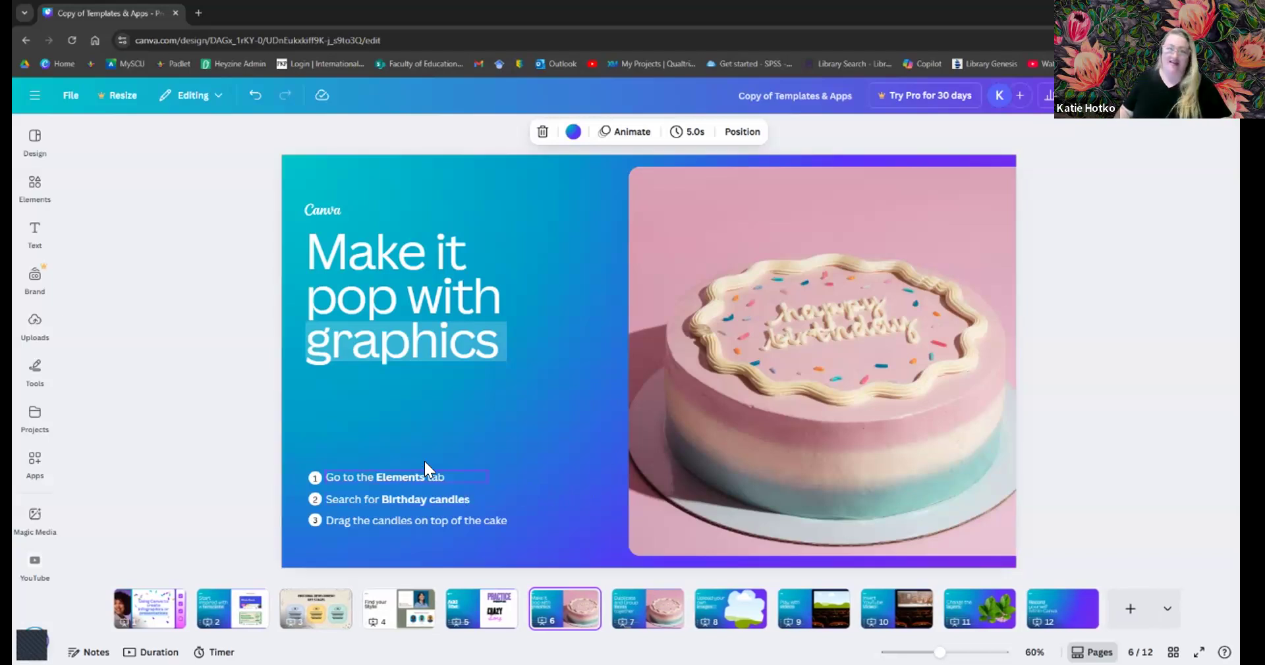
{"action": "left_click", "coordinate": [27, 198]}
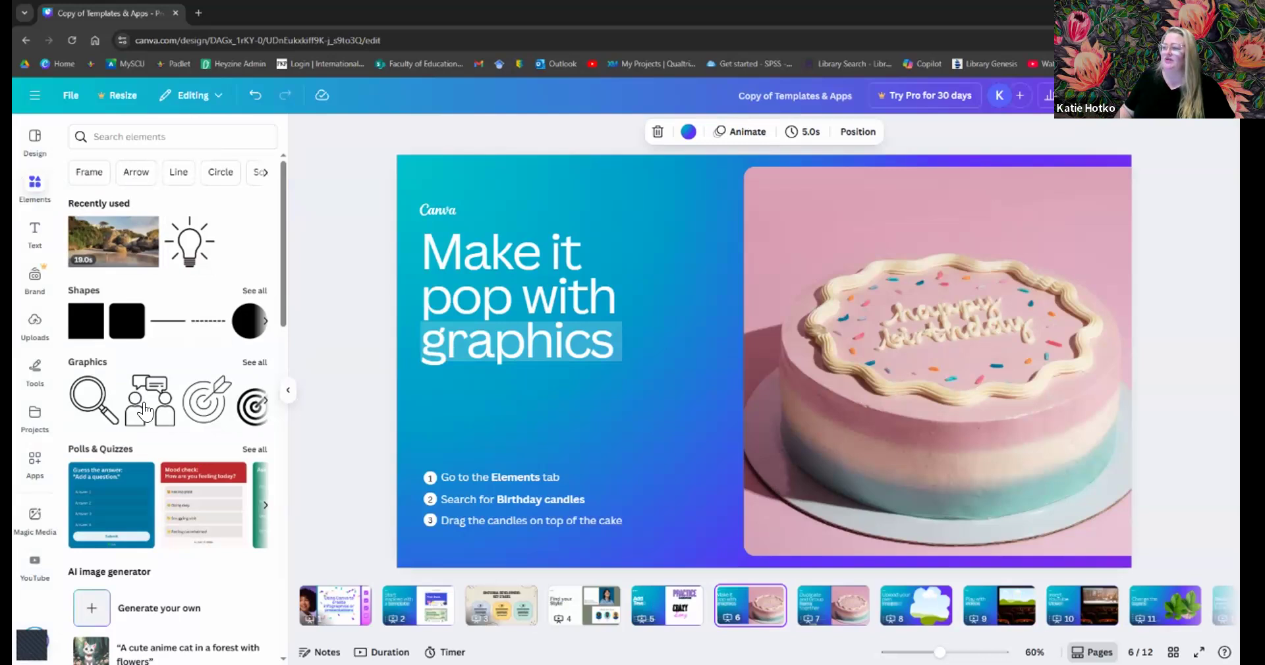
{"action": "left_click", "coordinate": [103, 151]}
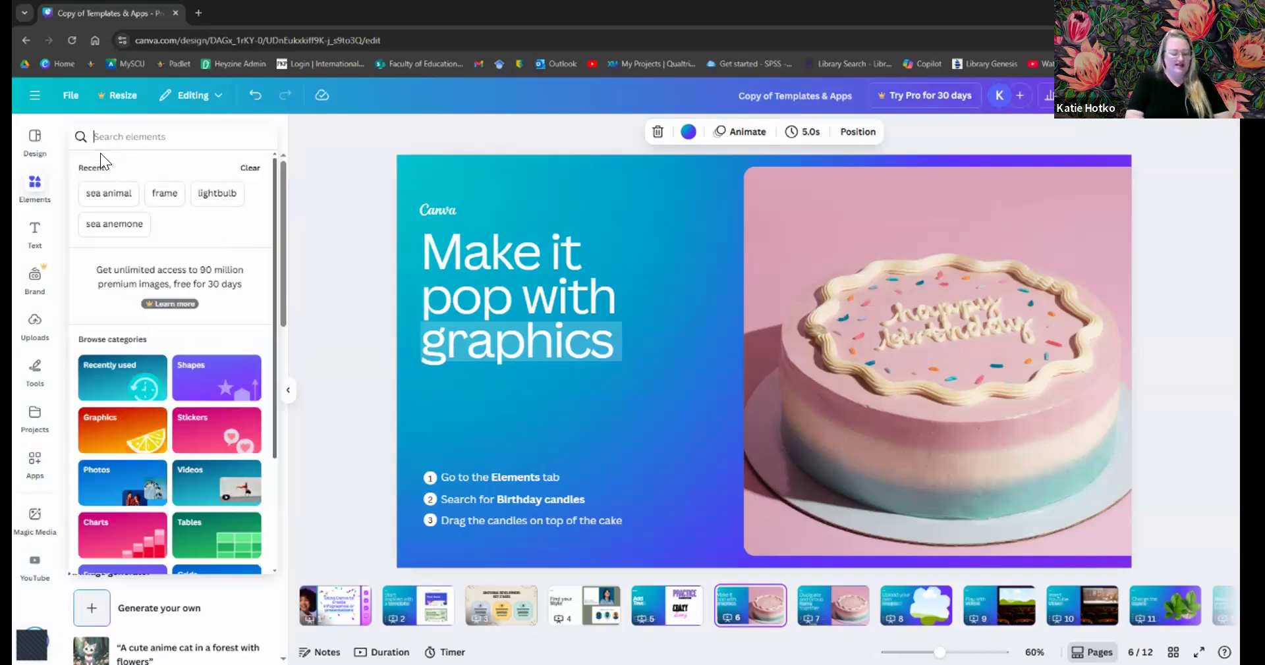
- Search Elements for 'birthday candles' and browse the Graphics results
{"action": "type", "text": "birthday candles"}
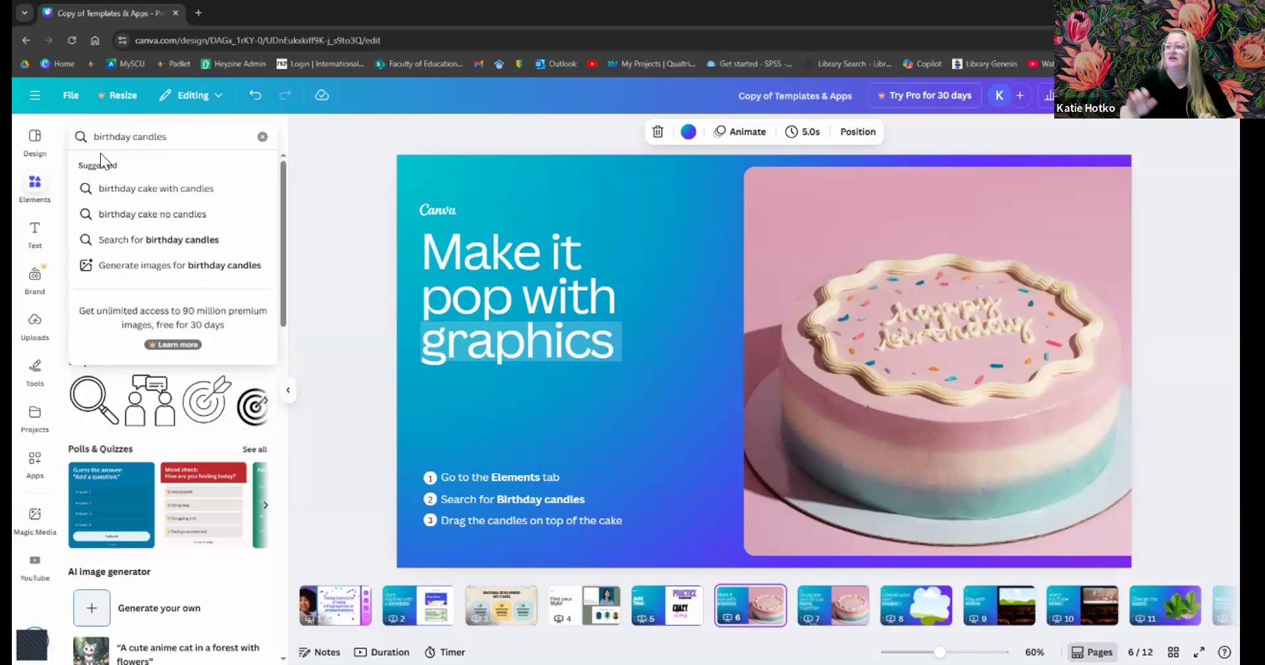
{"action": "key", "text": "Return"}
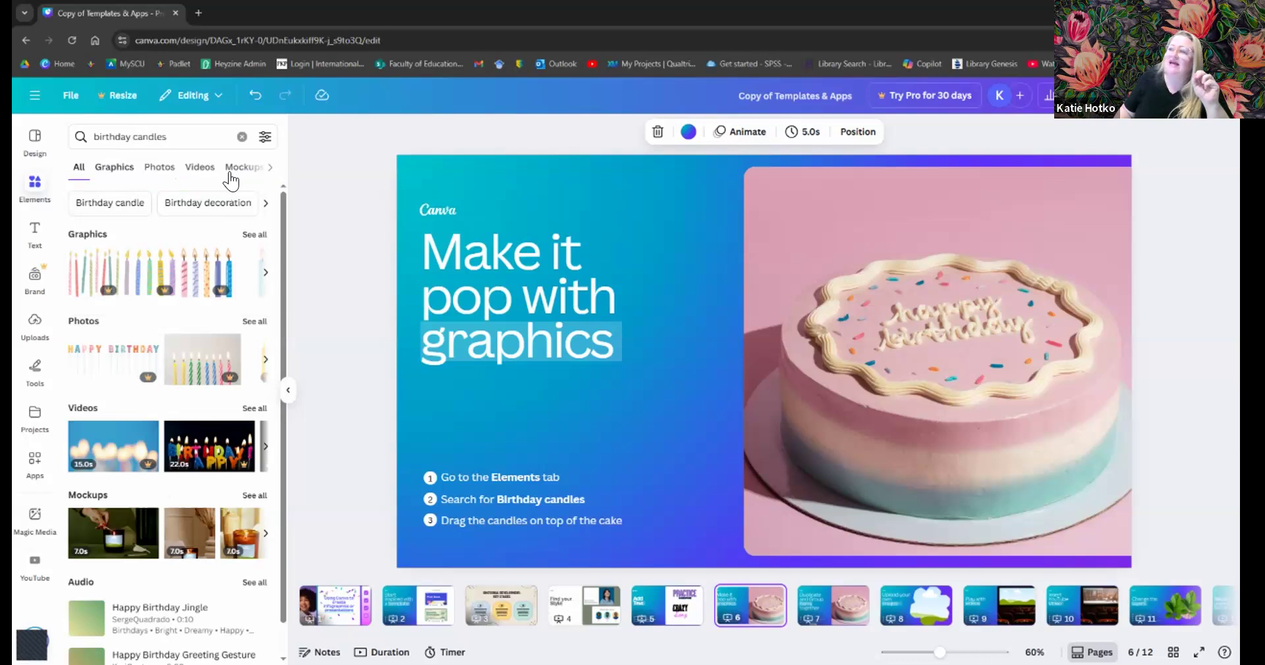
{"action": "left_click", "coordinate": [110, 166]}
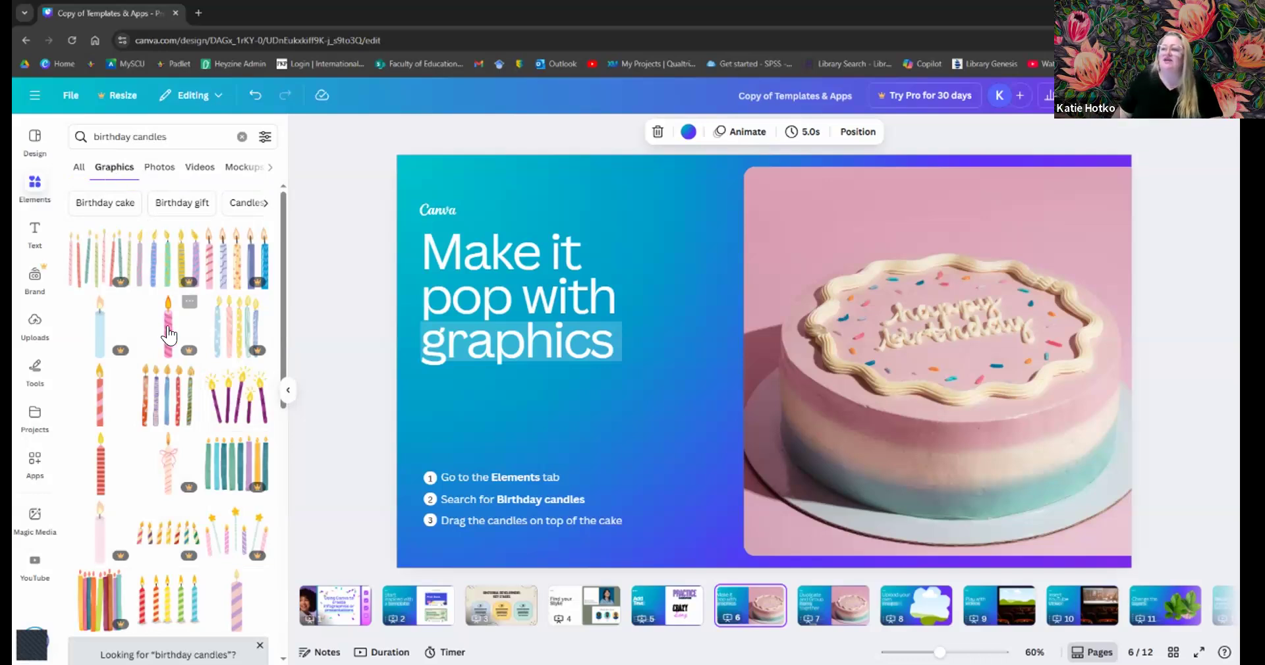
{"action": "scroll", "coordinate": [174, 349], "scroll_direction": "down", "scroll_amount": 2}
{"action": "scroll", "coordinate": [174, 349], "scroll_direction": "down", "scroll_amount": 5}
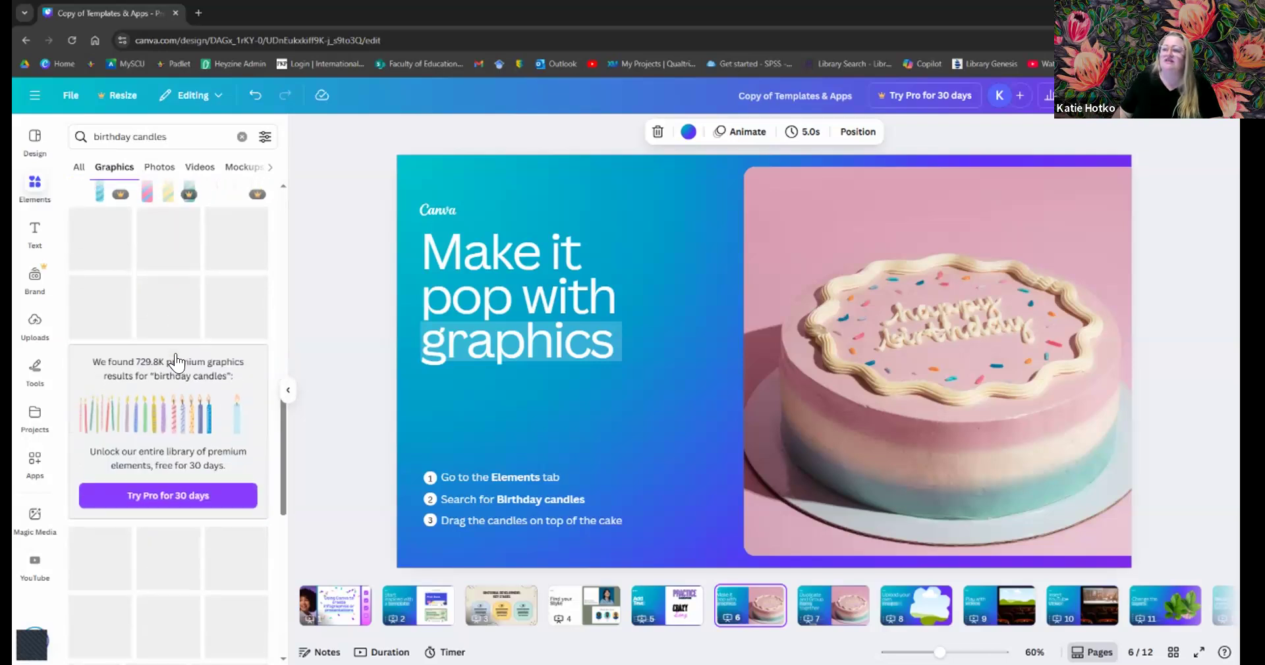
{"action": "scroll", "coordinate": [176, 363], "scroll_direction": "up", "scroll_amount": 7}
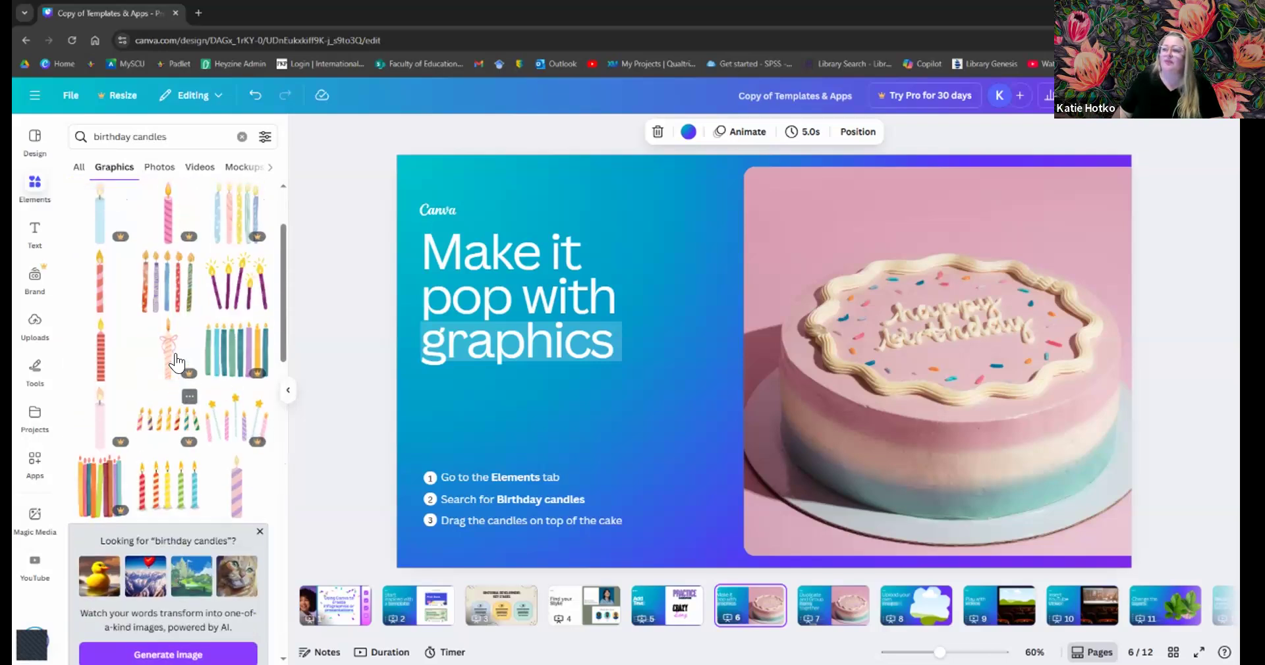
- Browse the candle Photos and Videos results, then return to the Graphics results
{"action": "left_click", "coordinate": [158, 168]}
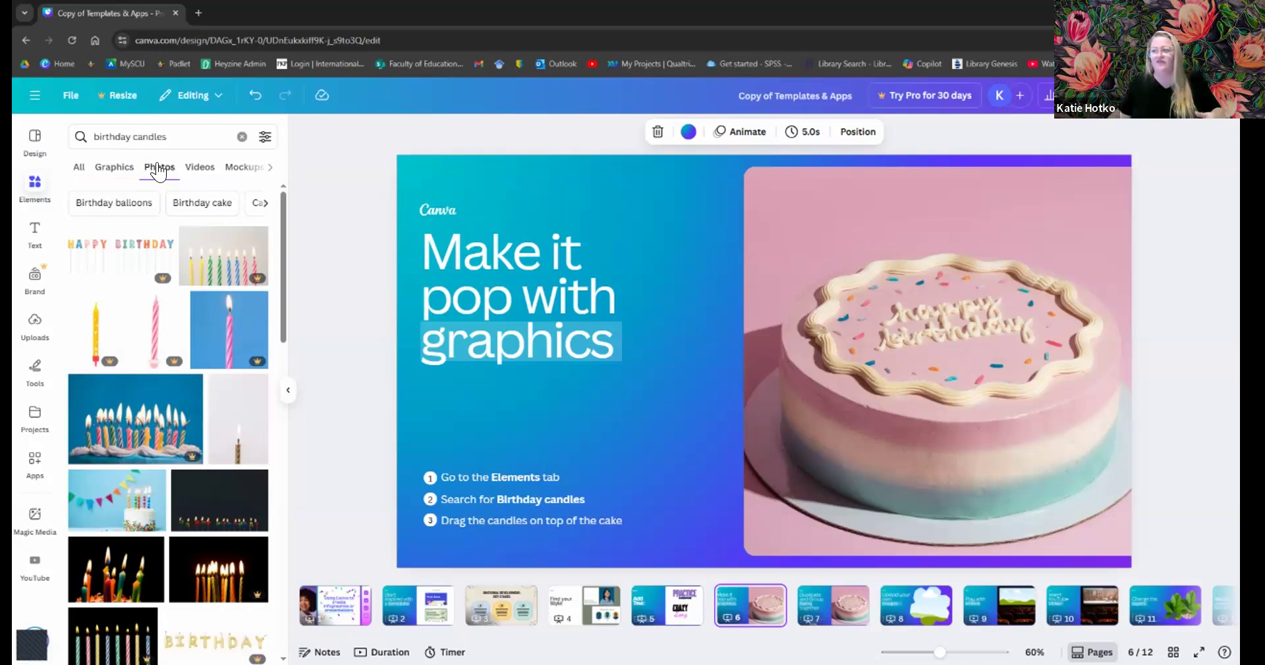
{"action": "scroll", "coordinate": [160, 305], "scroll_direction": "down", "scroll_amount": 1}
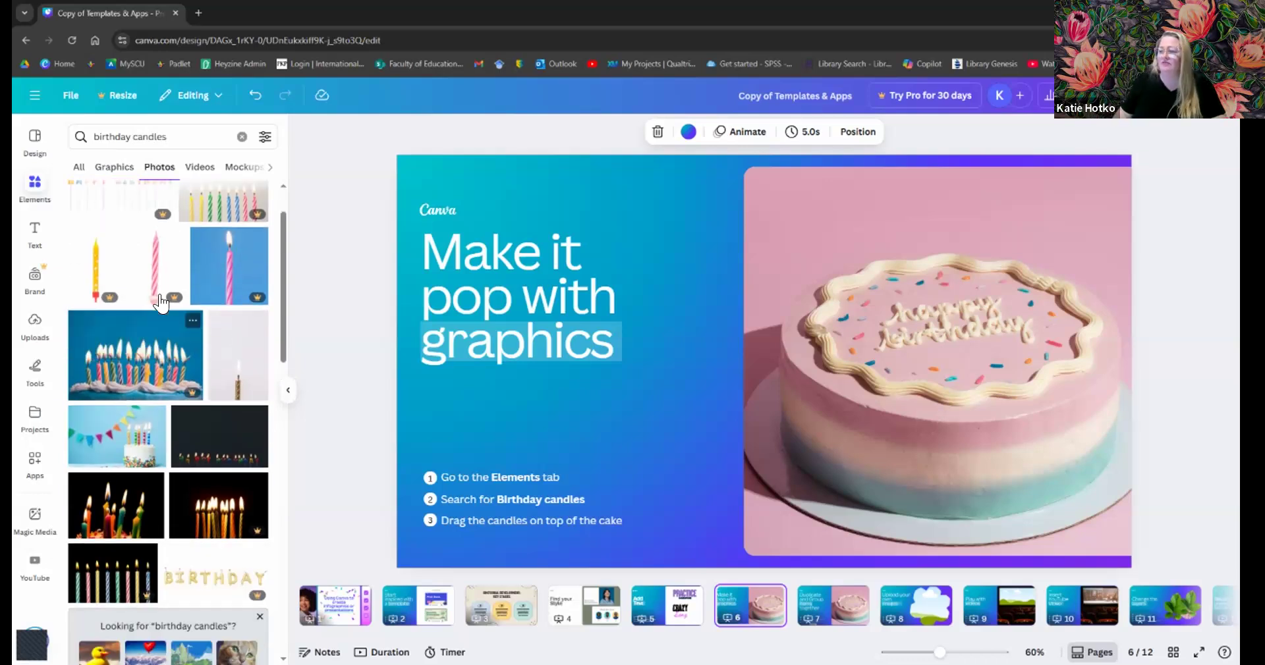
{"action": "scroll", "coordinate": [181, 365], "scroll_direction": "down", "scroll_amount": 2}
{"action": "scroll", "coordinate": [181, 359], "scroll_direction": "up", "scroll_amount": 4}
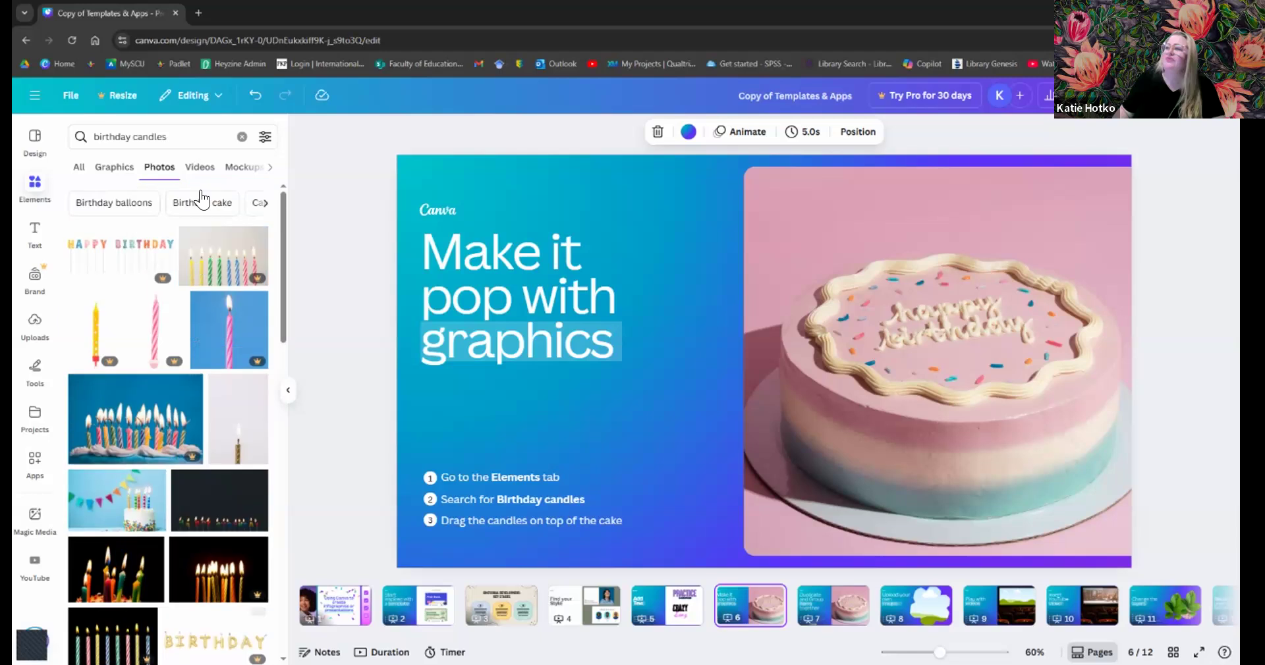
{"action": "left_click", "coordinate": [199, 168]}
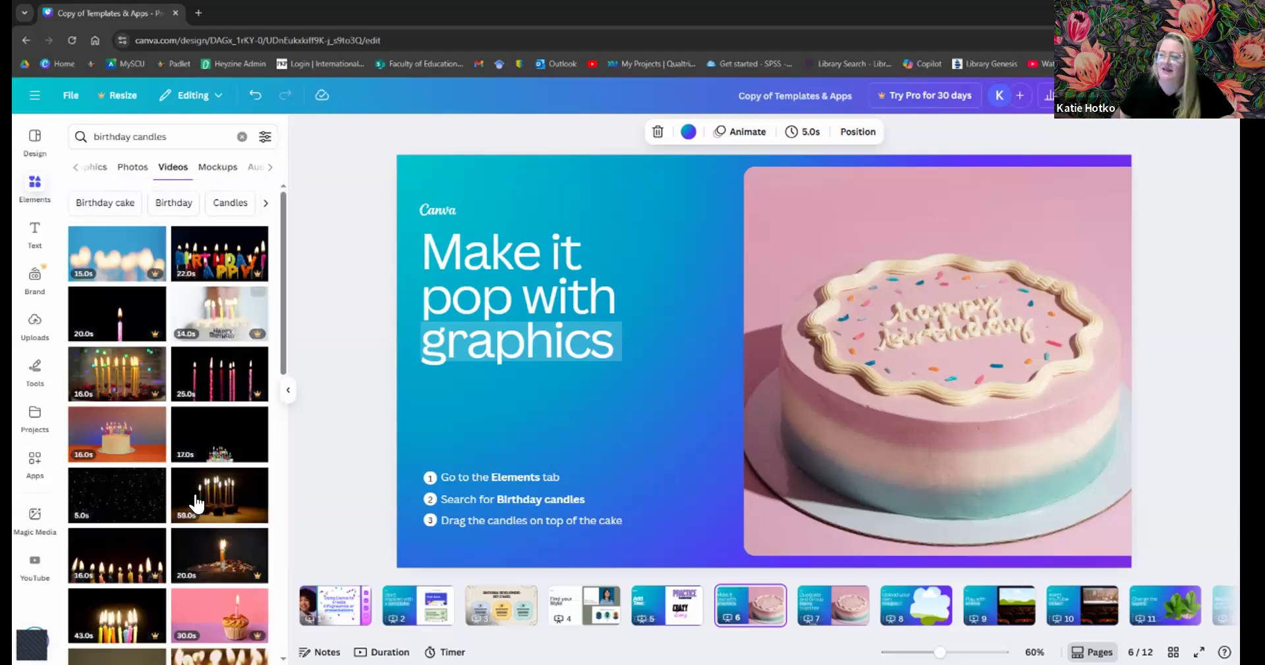
{"action": "left_click", "coordinate": [271, 168]}
{"action": "left_click", "coordinate": [76, 169]}
{"action": "left_click", "coordinate": [79, 168]}
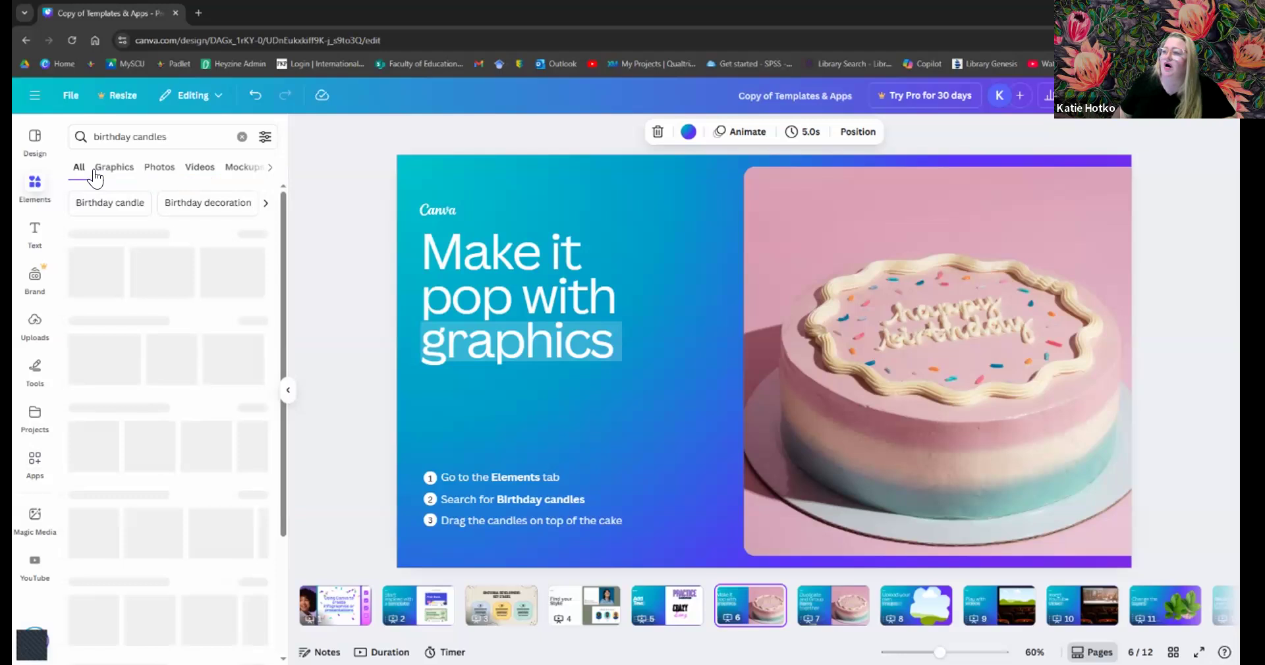
{"action": "left_click", "coordinate": [95, 171]}
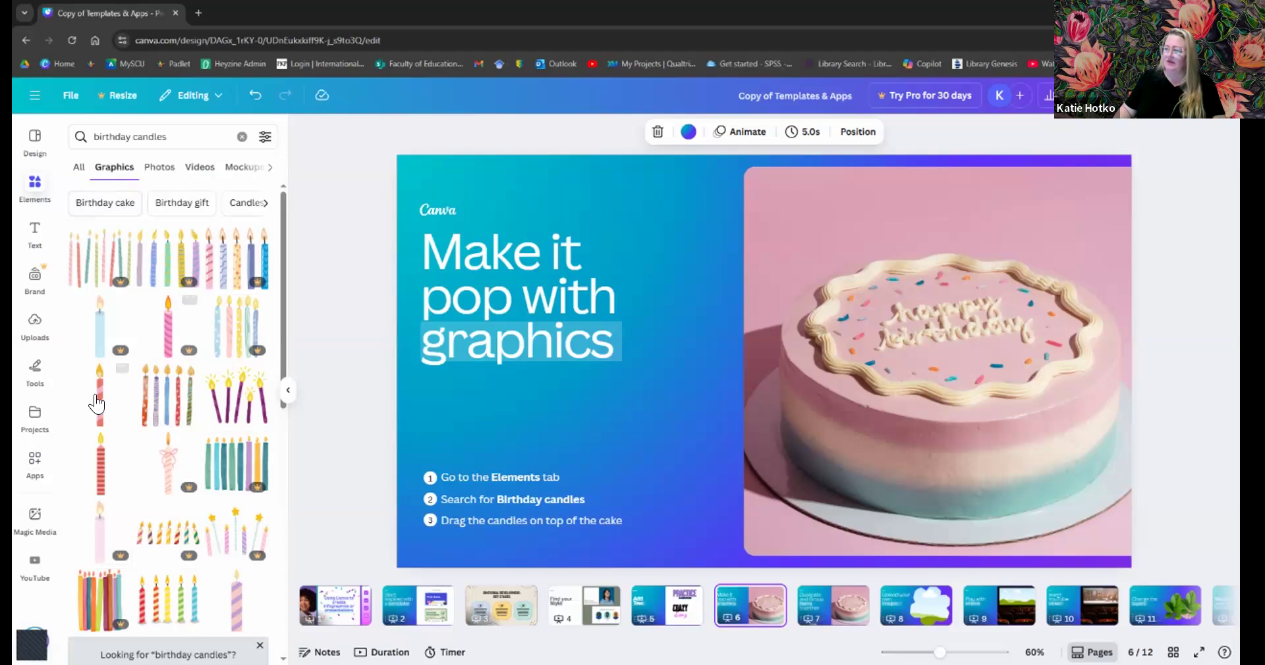
- Place two red striped candle graphics on top of the cake, each shrunk to fit
{"action": "left_click_drag", "start_coordinate": [102, 397], "coordinate": [783, 242]}
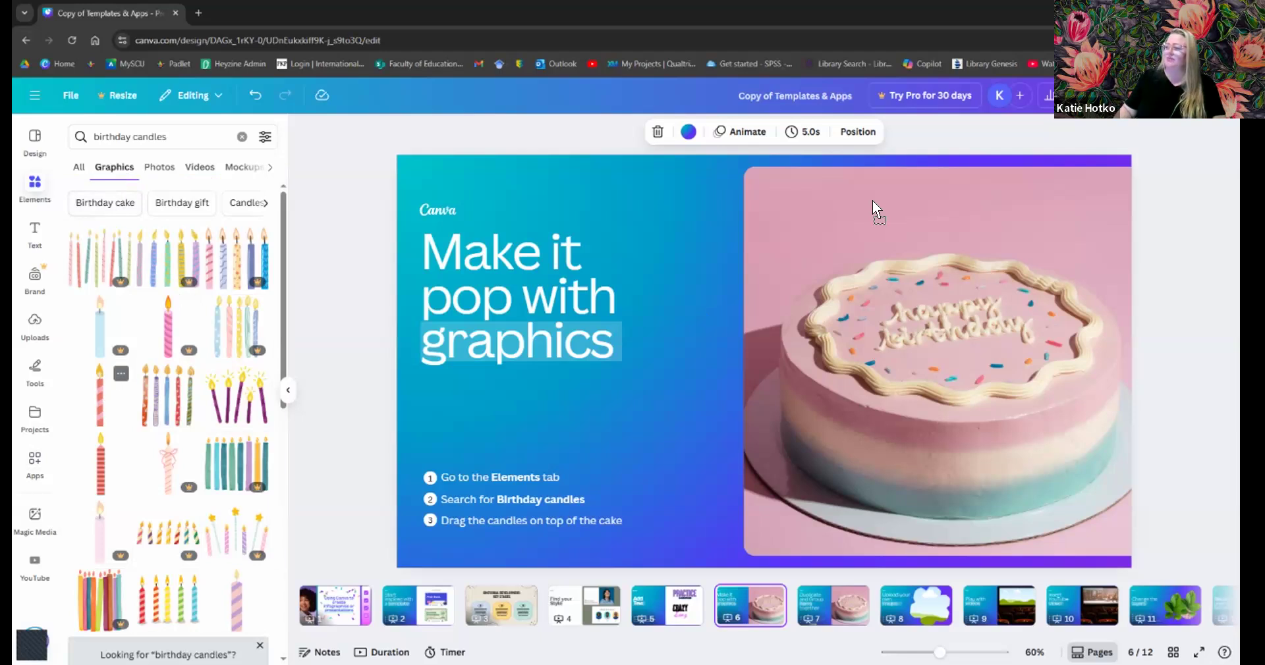
{"action": "left_click_drag", "start_coordinate": [873, 200], "coordinate": [872, 201]}
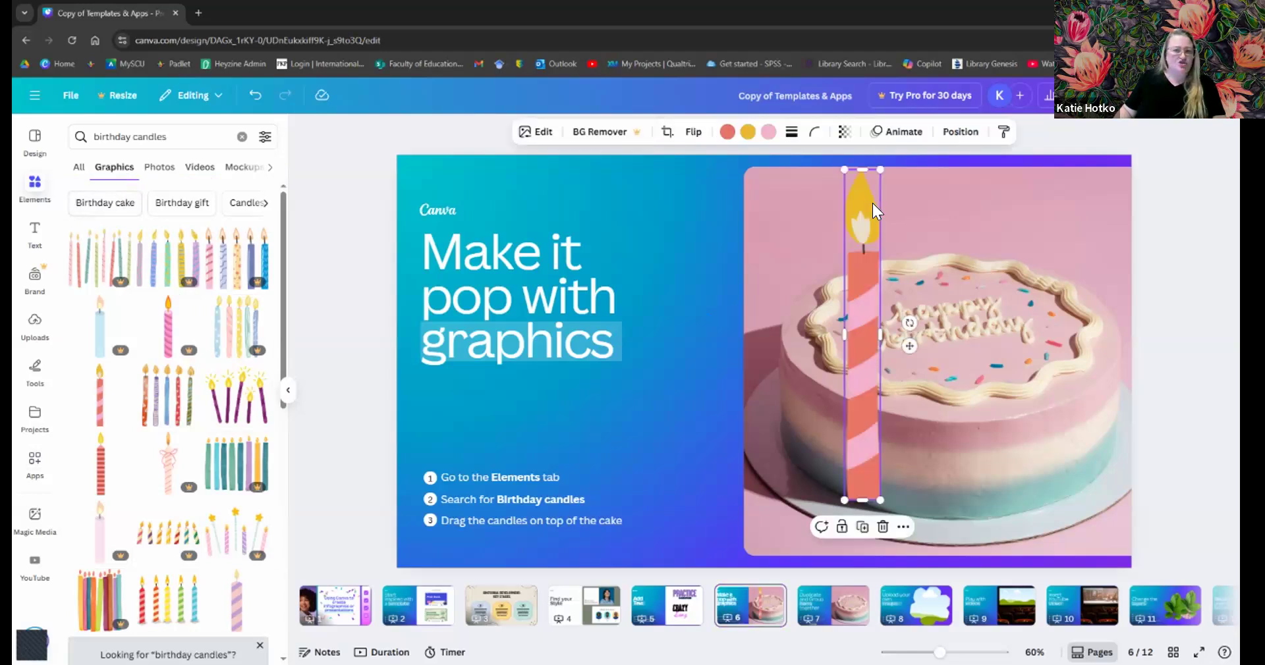
{"action": "left_click_drag", "start_coordinate": [880, 169], "coordinate": [855, 276]}
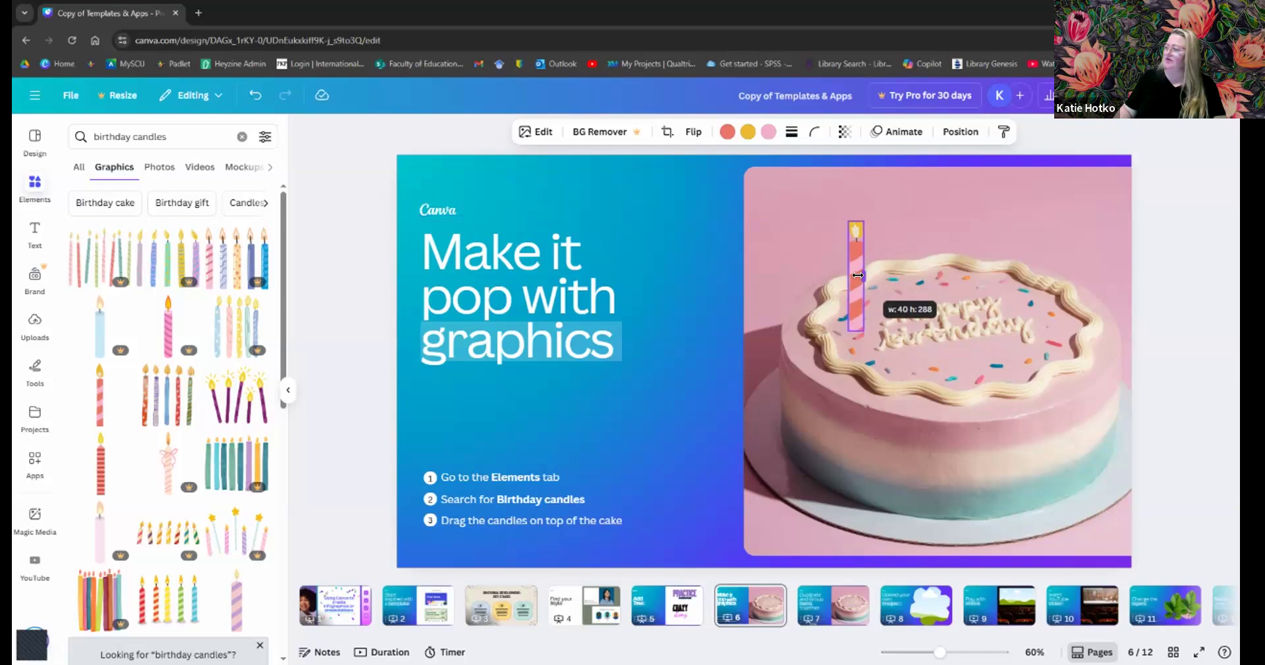
{"action": "left_click", "coordinate": [887, 253]}
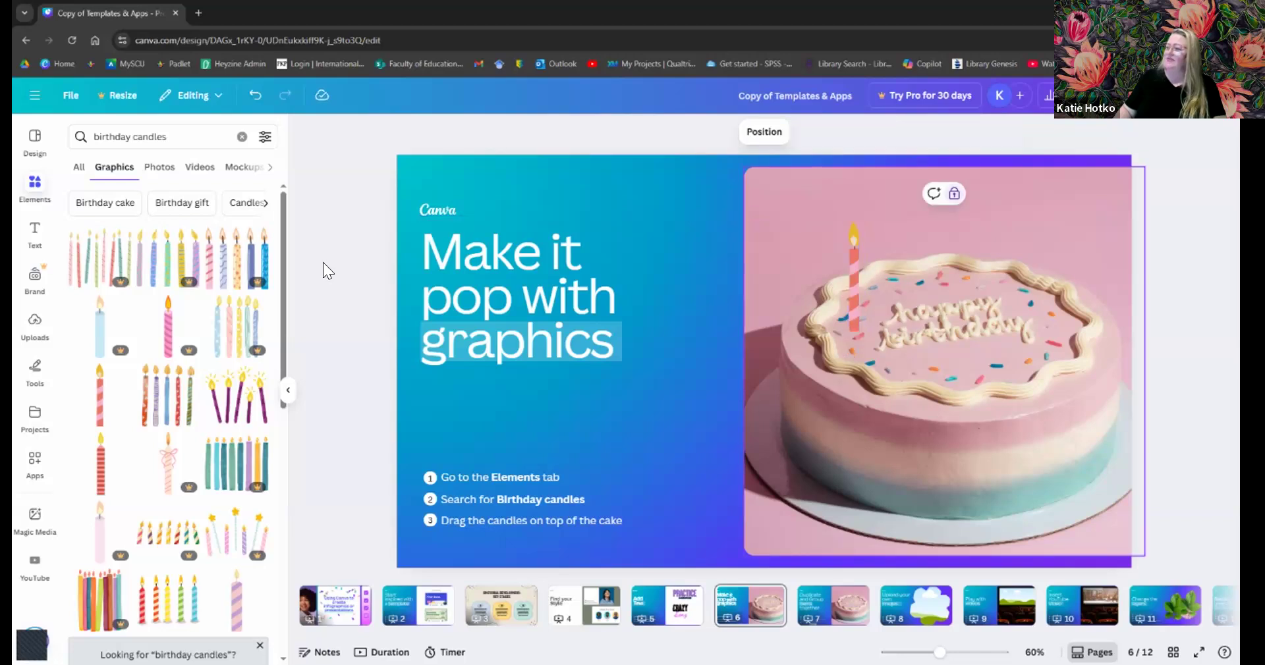
{"action": "left_click", "coordinate": [95, 477]}
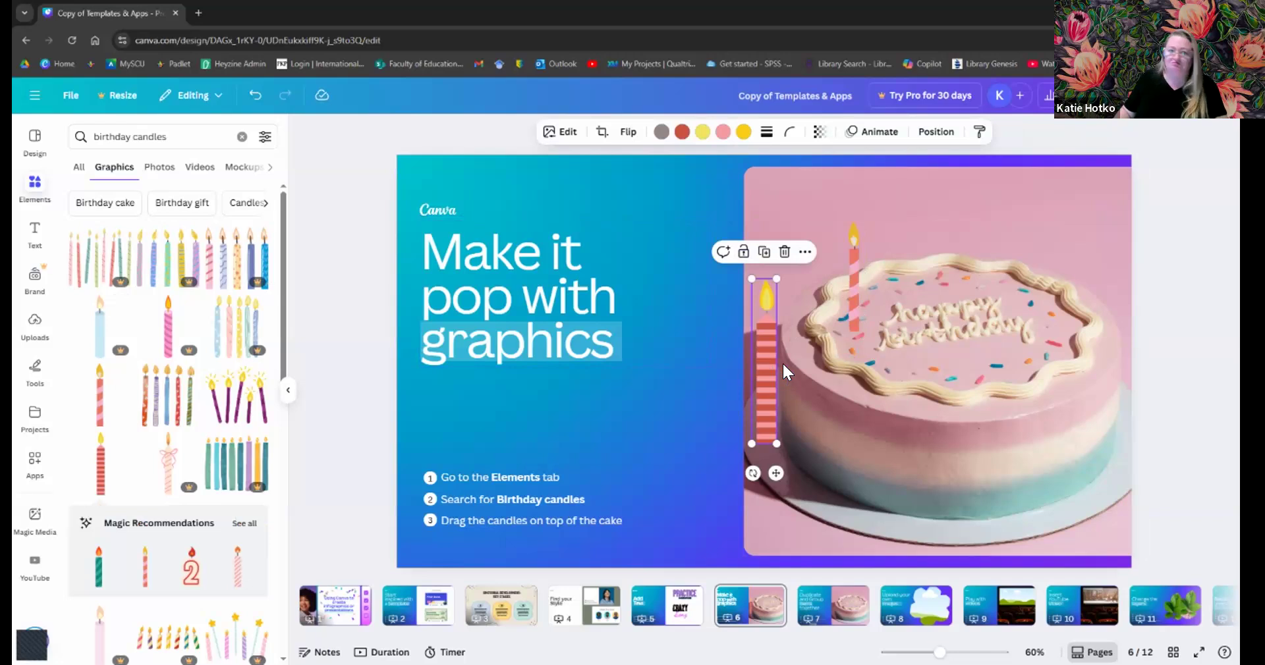
{"action": "left_click_drag", "start_coordinate": [771, 368], "coordinate": [910, 266]}
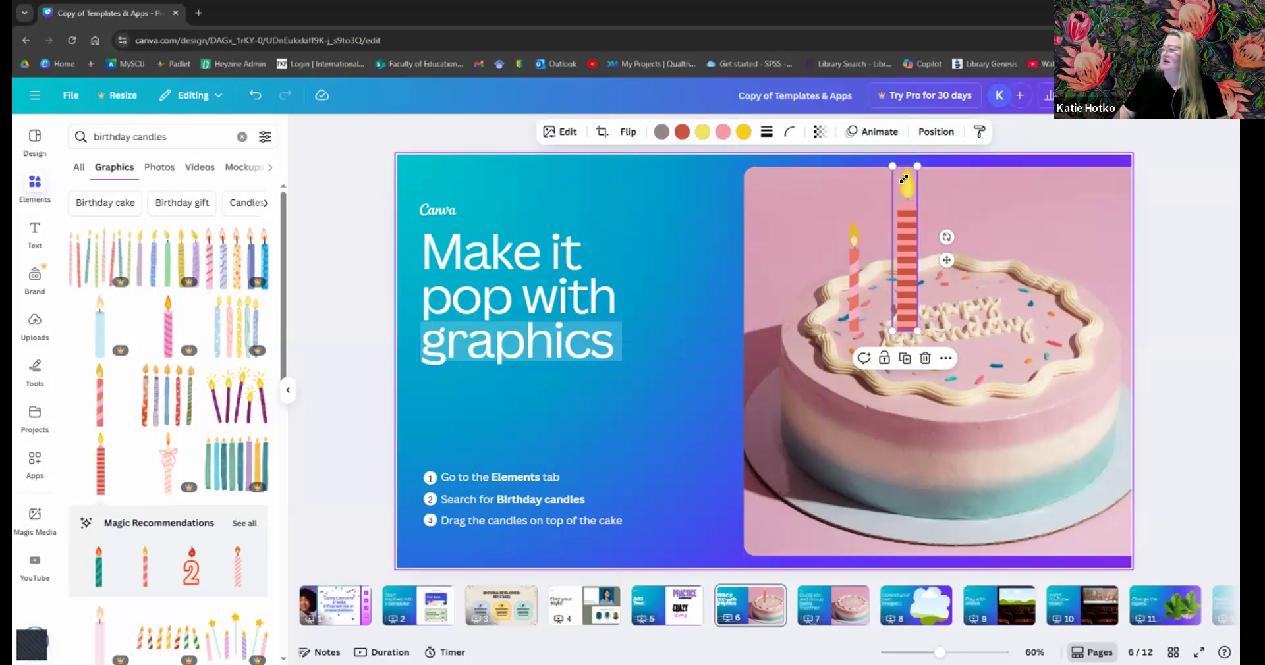
{"action": "left_click_drag", "start_coordinate": [919, 162], "coordinate": [972, 224]}
{"action": "left_click", "coordinate": [972, 224]}
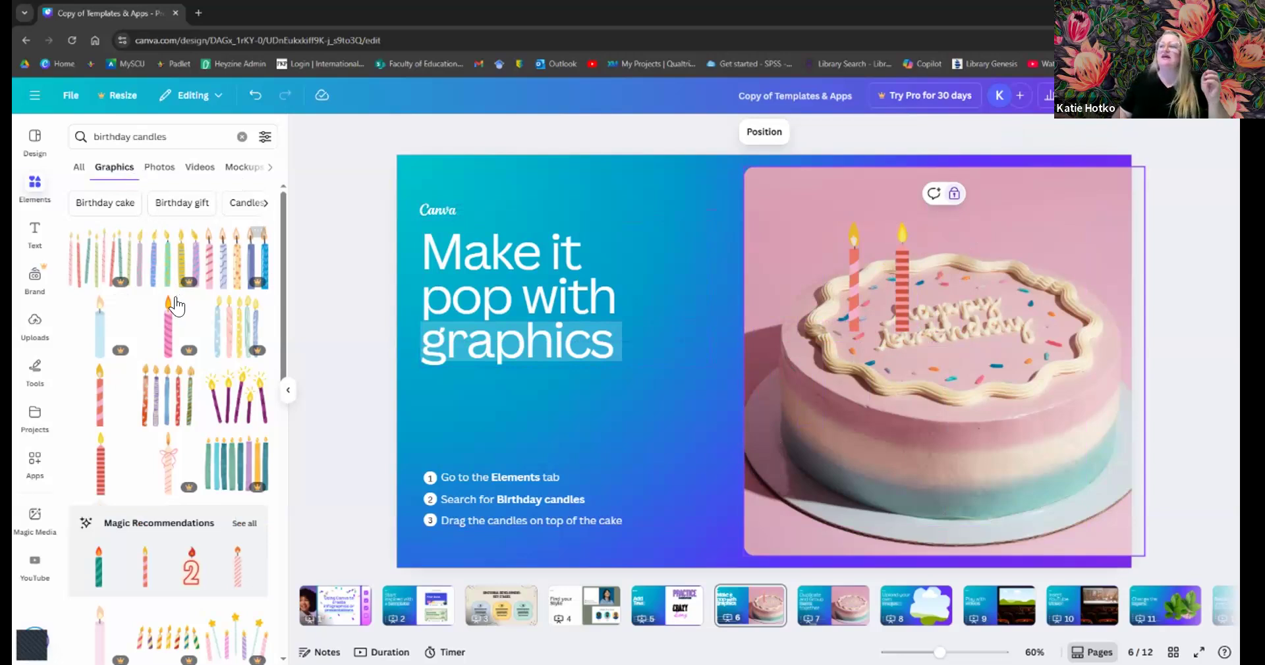
- Add and delete a trial candle graphic, then browse the candle photo results
{"action": "left_click", "coordinate": [99, 410]}
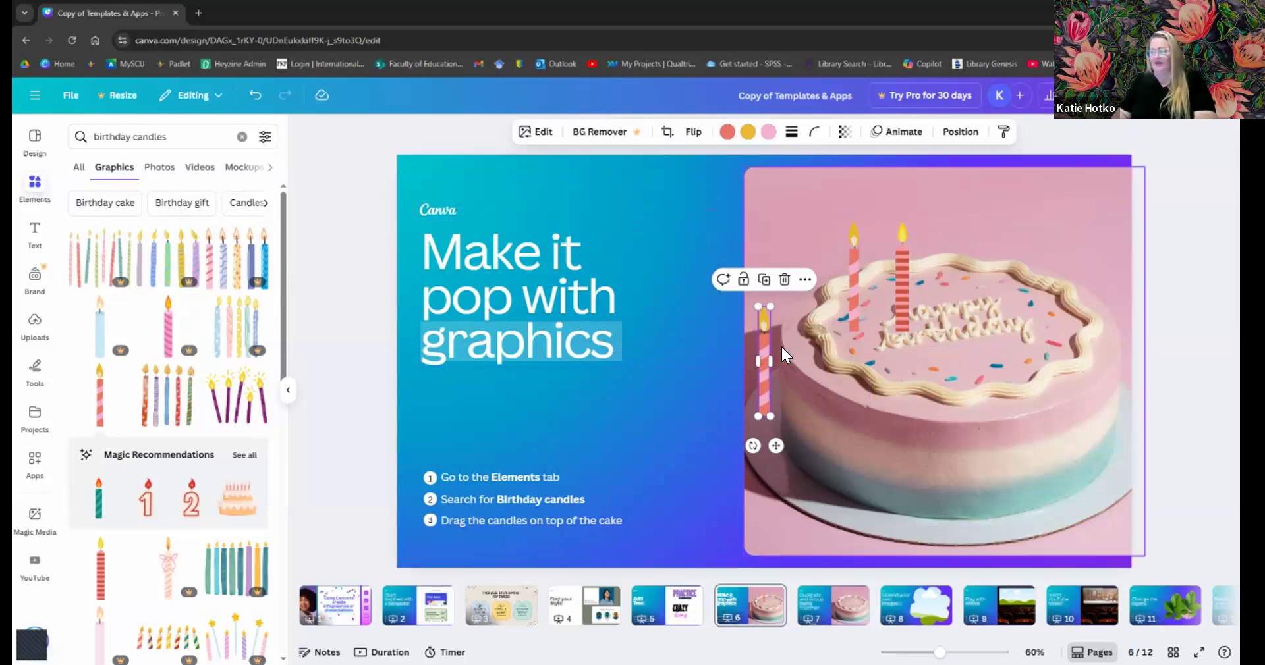
{"action": "key", "text": "Delete"}
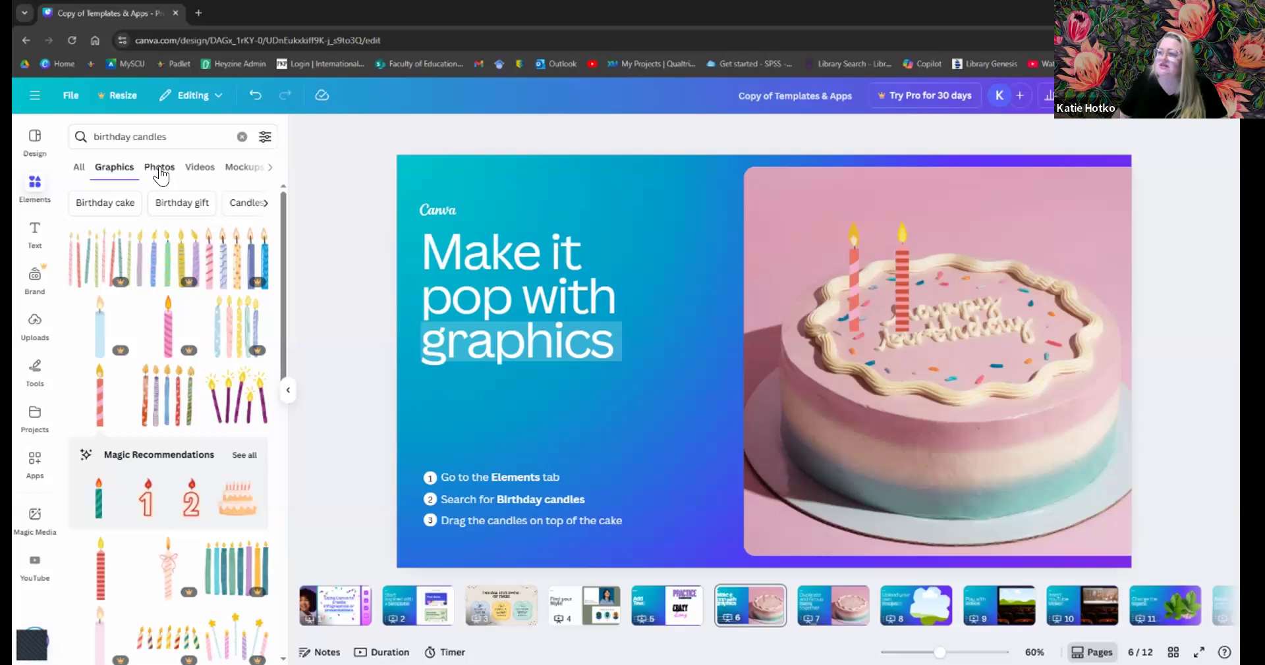
{"action": "left_click", "coordinate": [160, 169]}
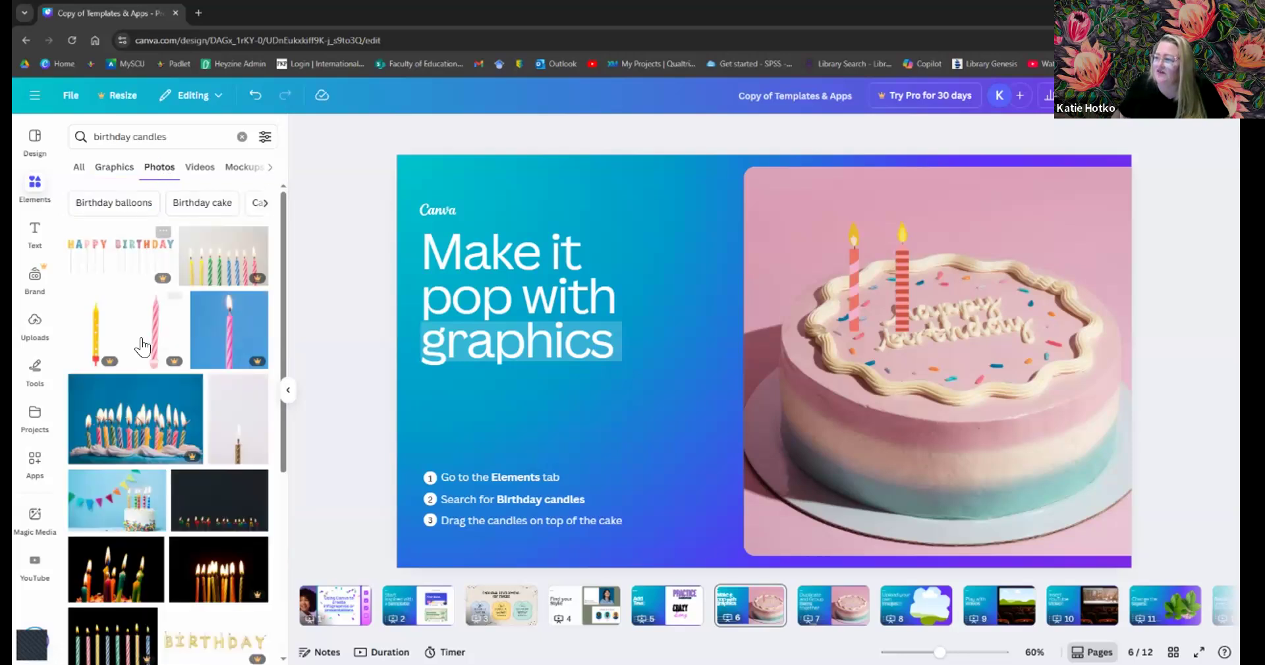
{"action": "scroll", "coordinate": [167, 323], "scroll_direction": "down", "scroll_amount": 5}
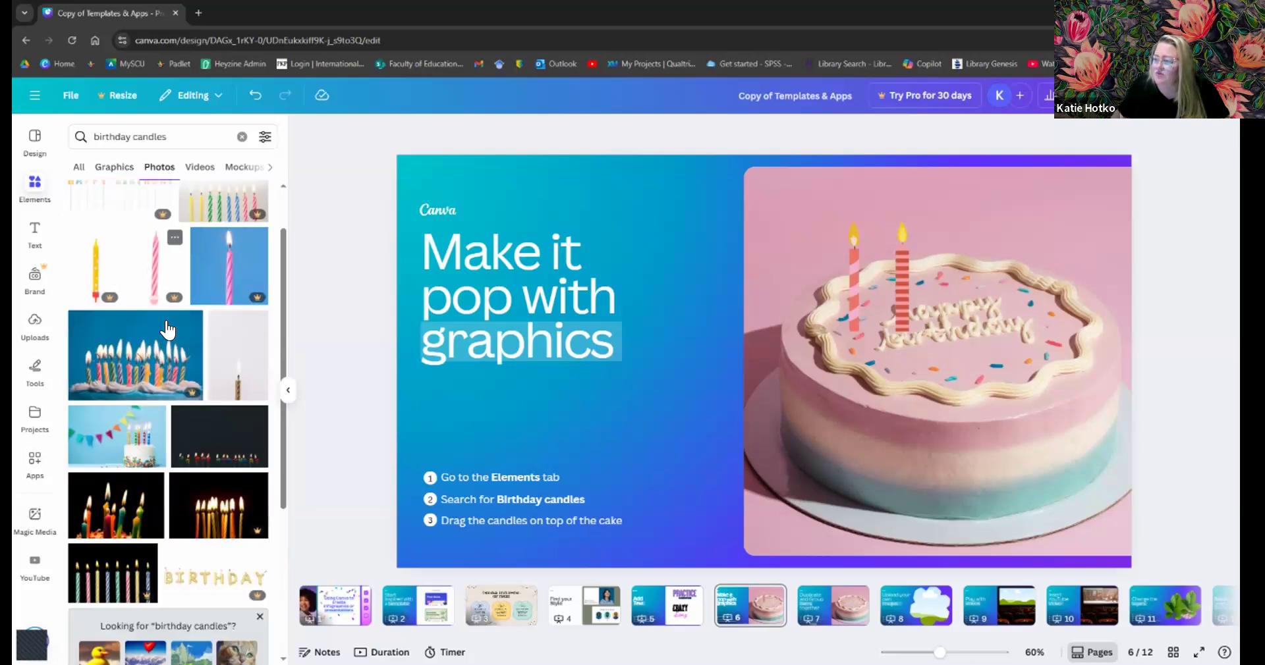
{"action": "scroll", "coordinate": [167, 320], "scroll_direction": "down", "scroll_amount": 3}
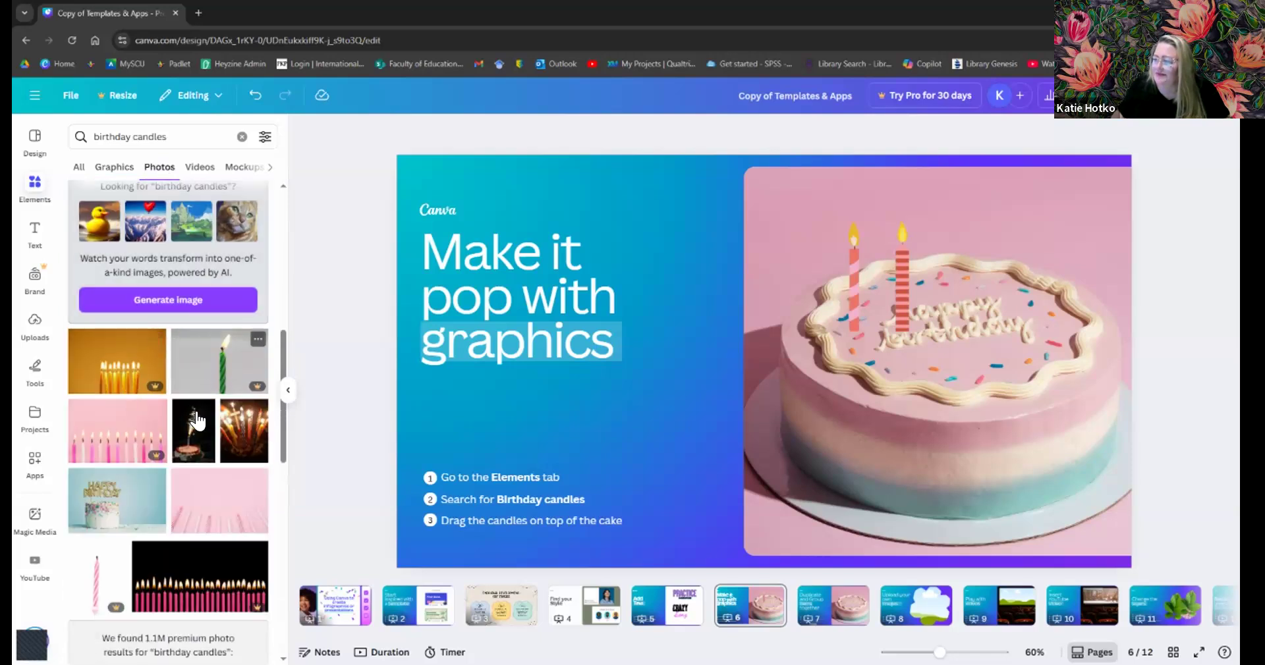
{"action": "scroll", "coordinate": [201, 399], "scroll_direction": "down", "scroll_amount": 2}
- Add the photo of lit coloured candles on a black background to the slide
{"action": "scroll", "coordinate": [197, 411], "scroll_direction": "down", "scroll_amount": 5}
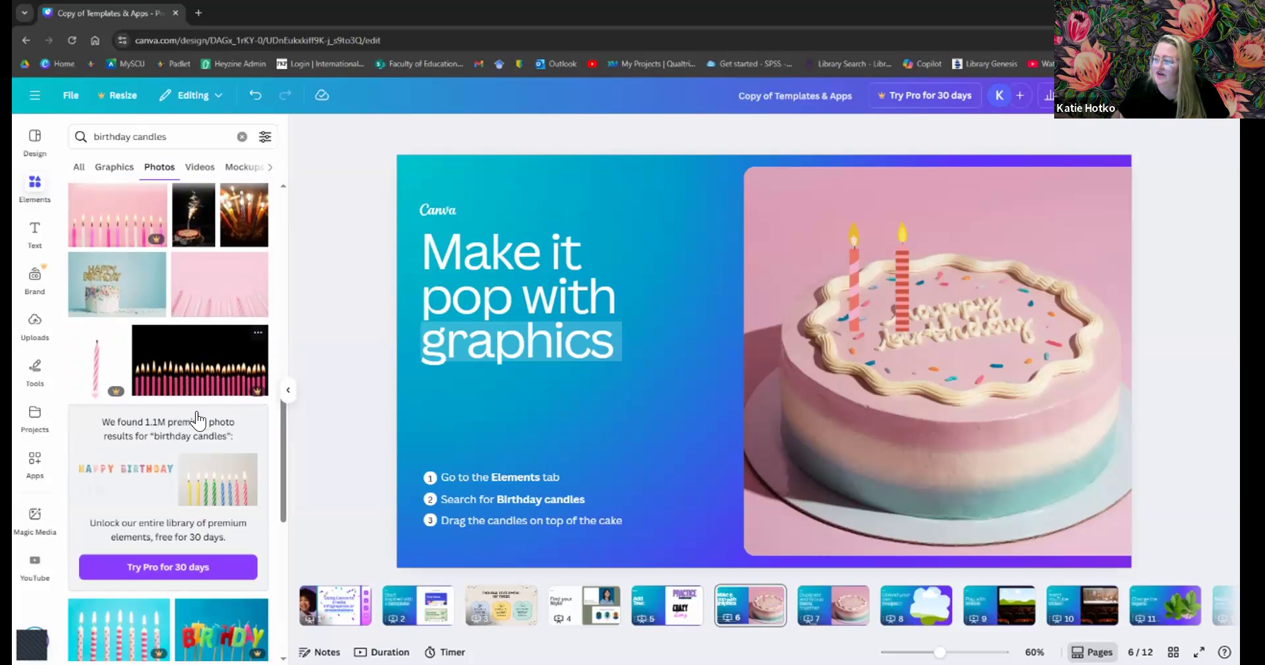
{"action": "scroll", "coordinate": [196, 420], "scroll_direction": "down", "scroll_amount": 3}
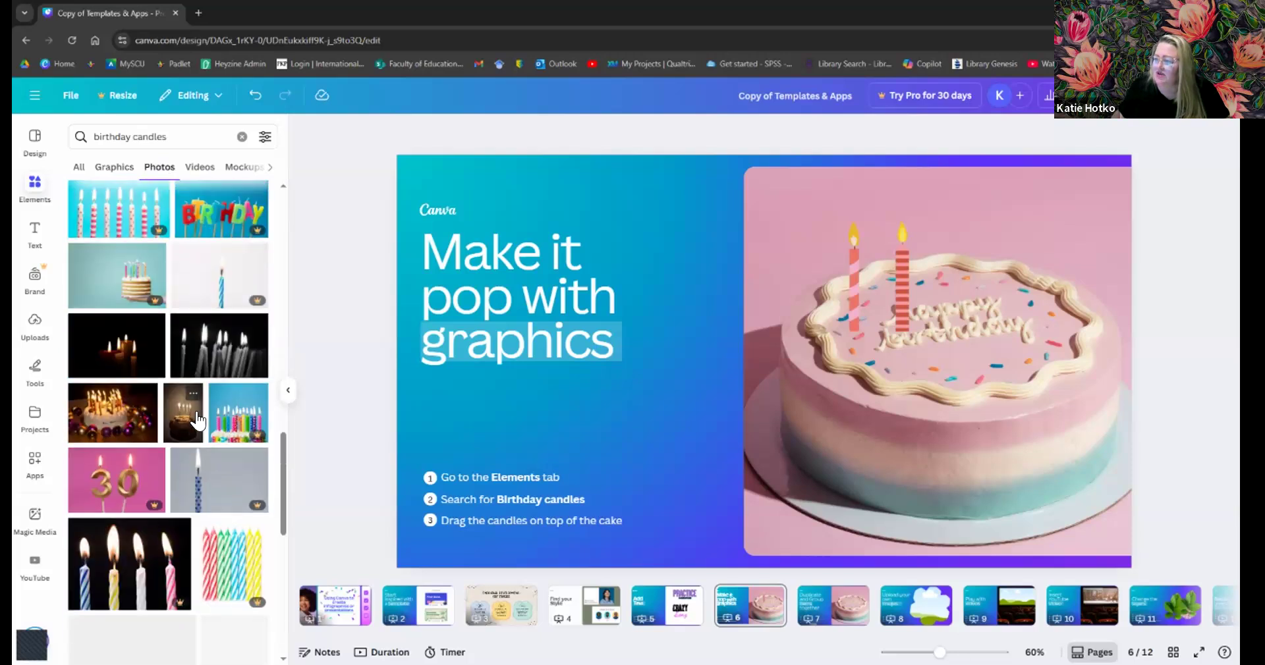
{"action": "scroll", "coordinate": [197, 394], "scroll_direction": "up", "scroll_amount": 10}
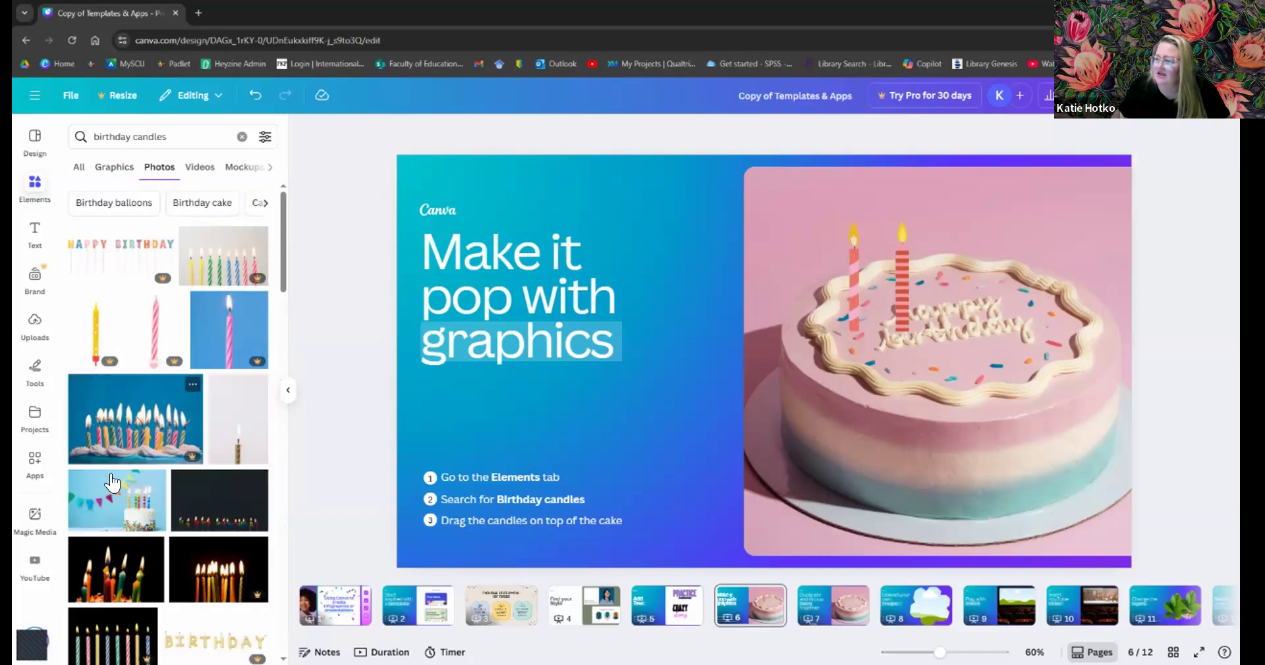
{"action": "scroll", "coordinate": [179, 529], "scroll_direction": "down", "scroll_amount": 2}
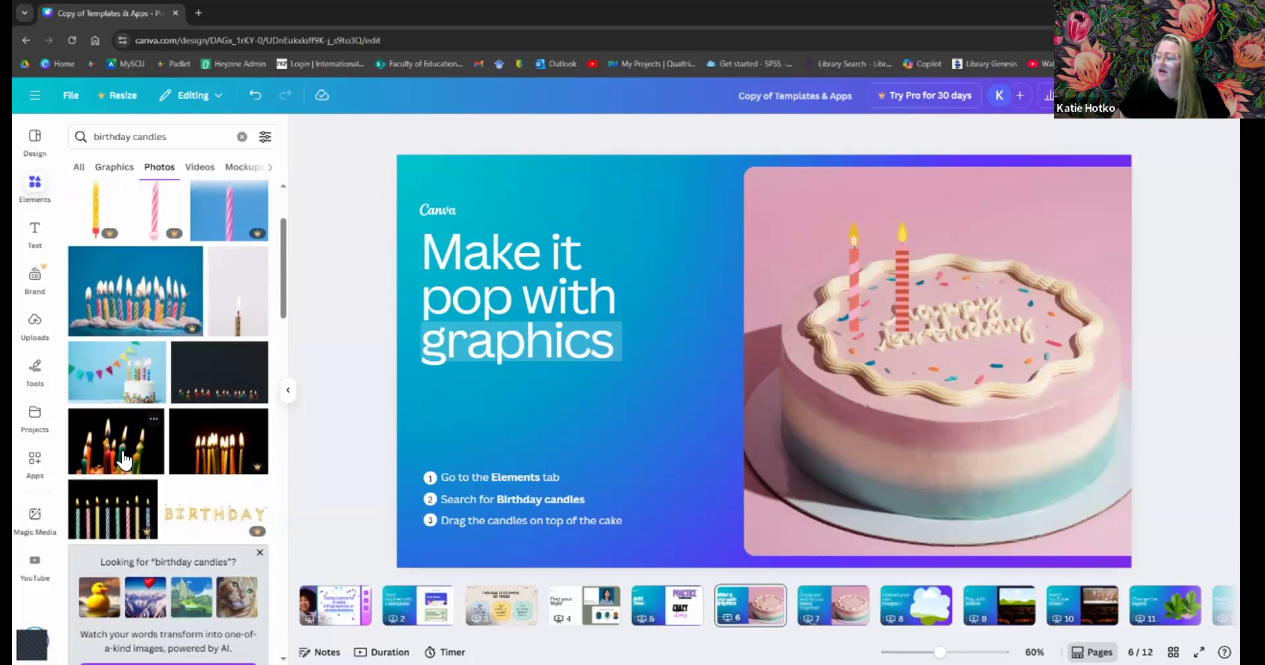
{"action": "left_click", "coordinate": [124, 461]}
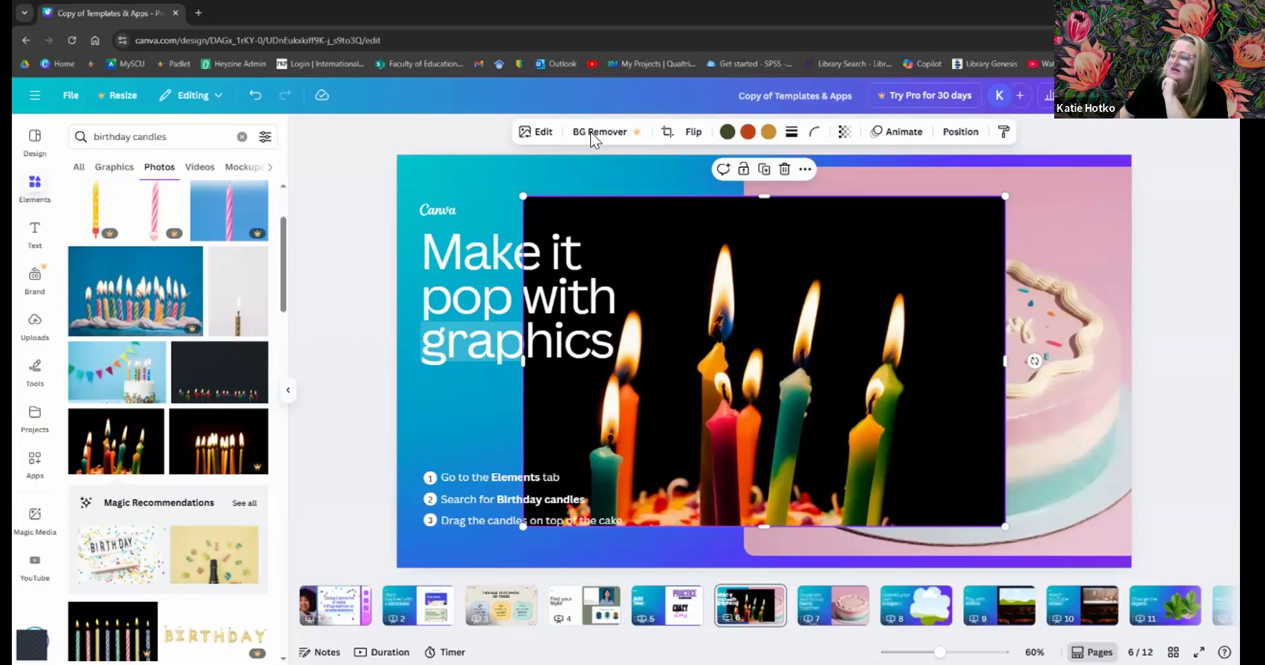
- Try removing the candle photo's background, dismiss the Canva Pro offer, and return to the cake slide
{"action": "left_click", "coordinate": [591, 132]}
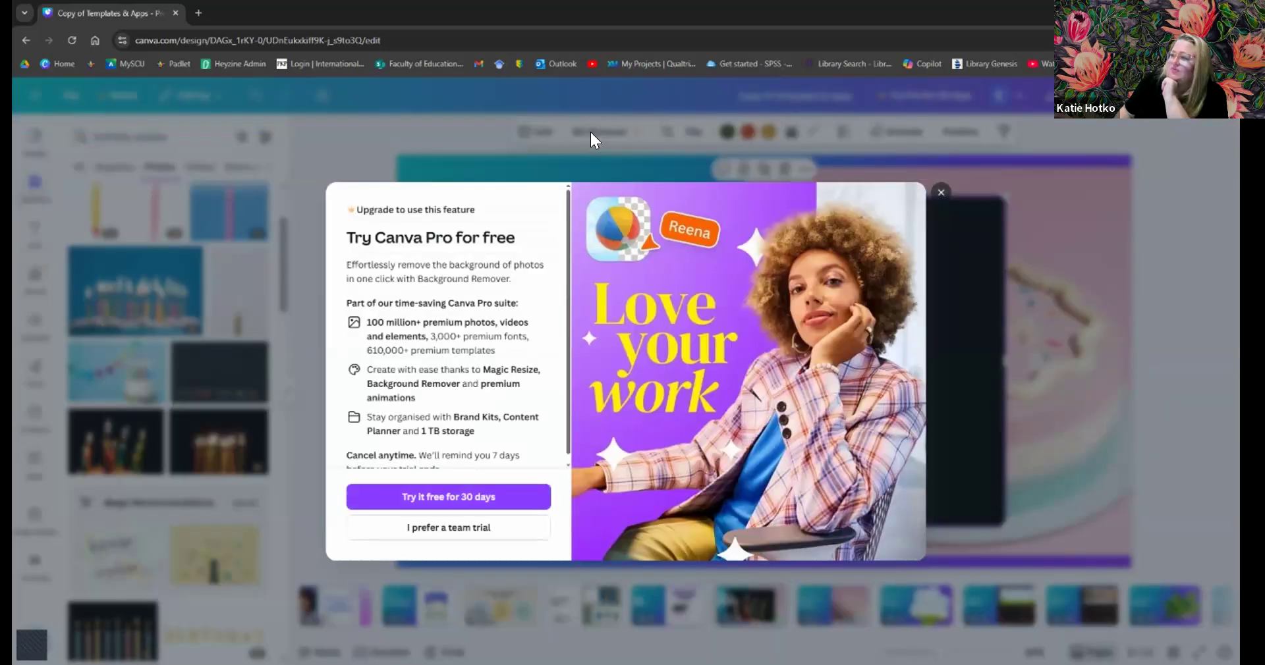
{"action": "left_click", "coordinate": [941, 192]}
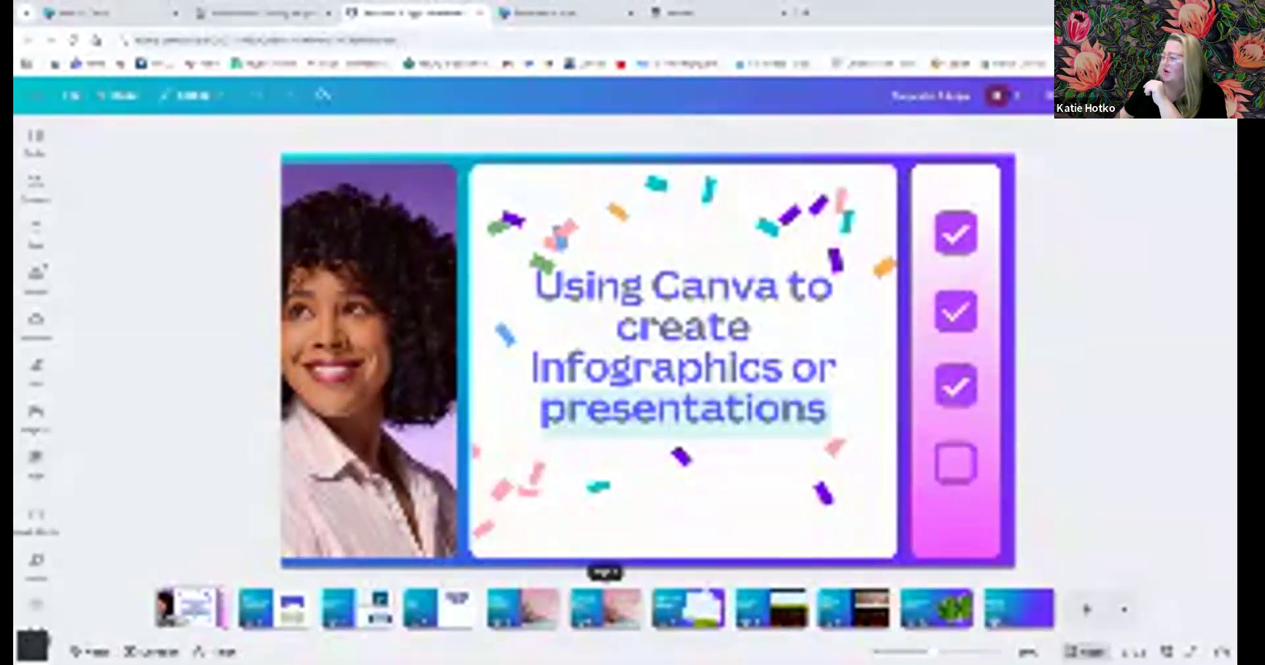
{"action": "left_click", "coordinate": [524, 609]}
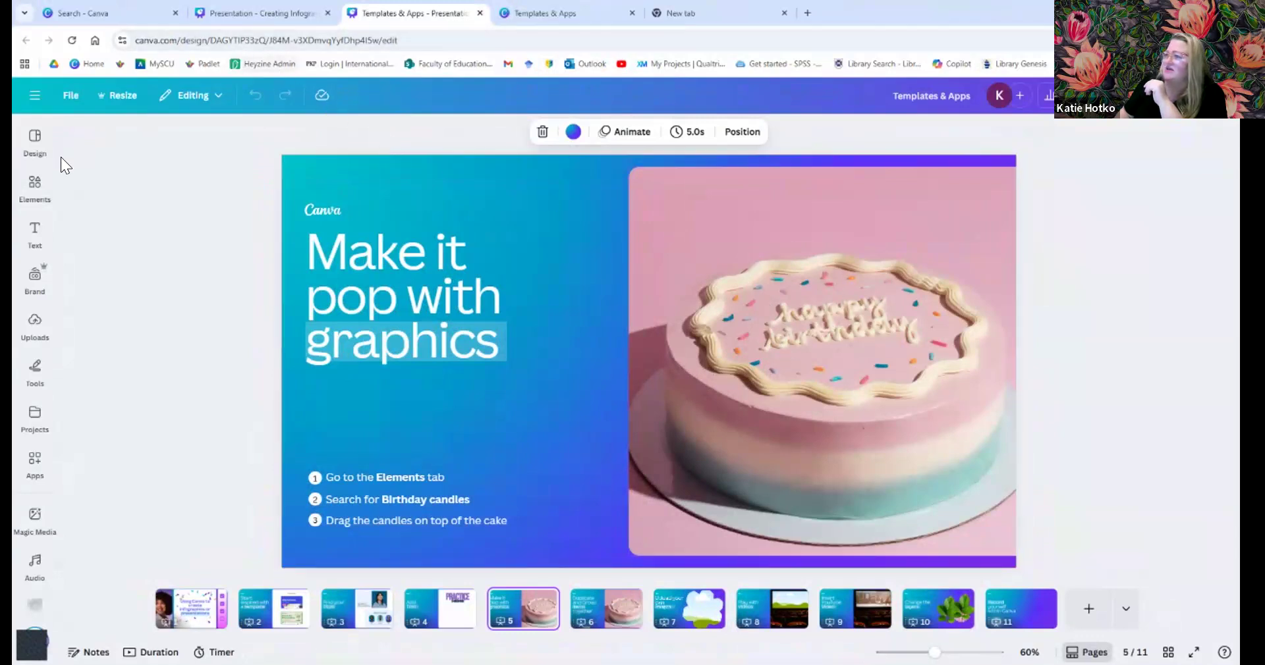
- Search Elements for 'birthday candles' and add the pink striped candle photo from the Photos results
{"action": "left_click", "coordinate": [35, 231]}
{"action": "left_click", "coordinate": [35, 188]}
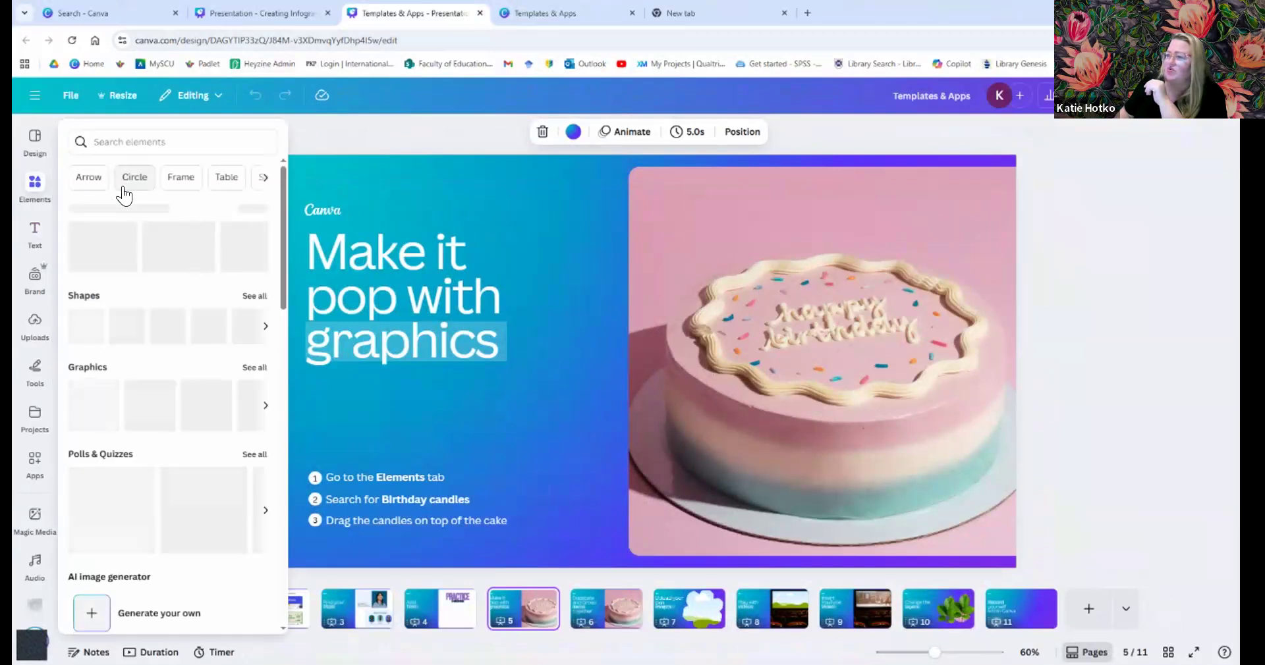
{"action": "mouse_move", "coordinate": [35, 230]}
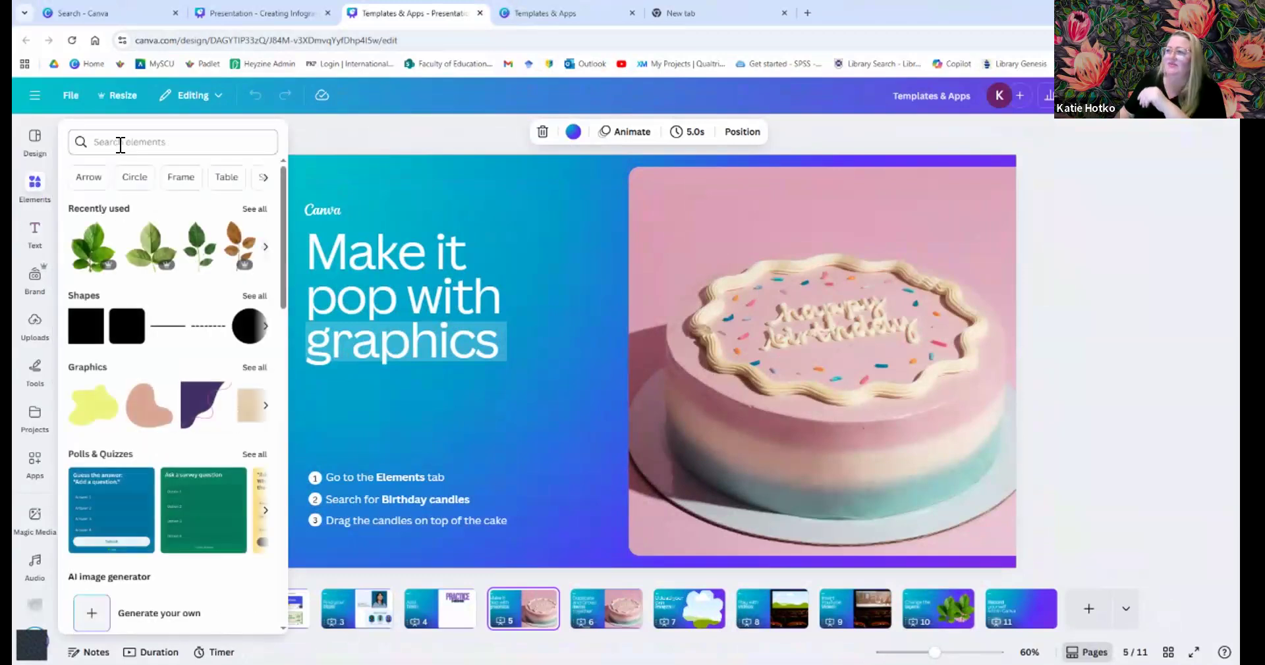
{"action": "left_click", "coordinate": [120, 143]}
{"action": "type", "text": "birt"}
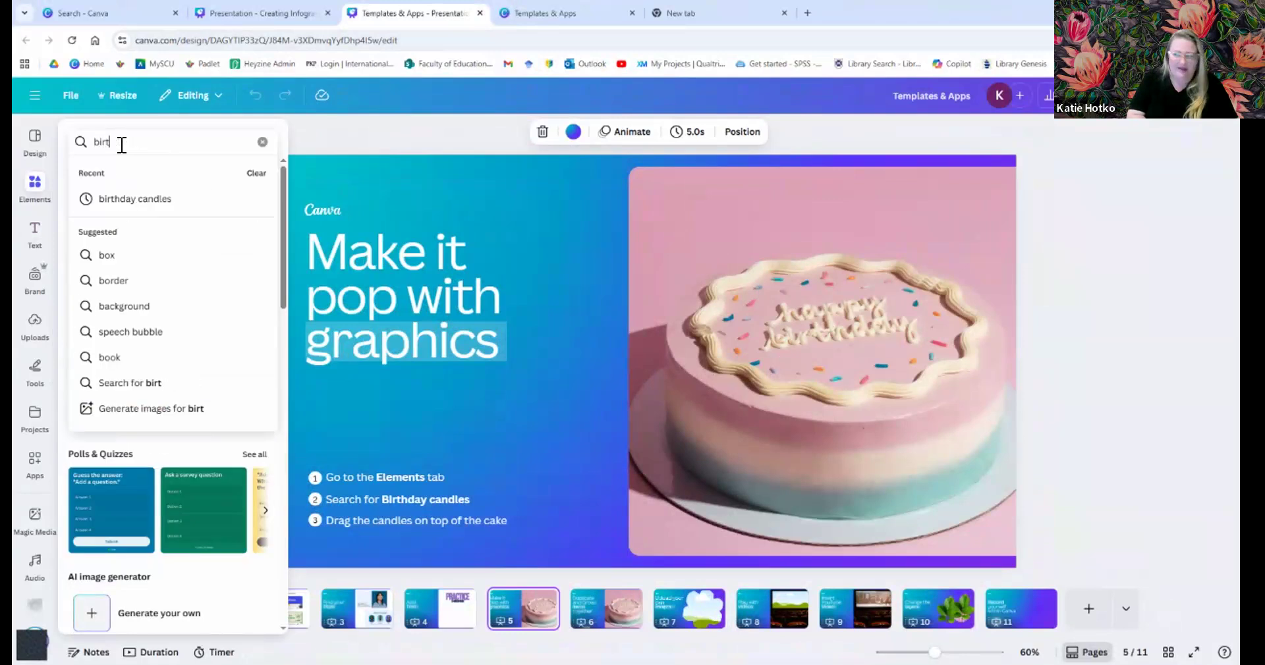
{"action": "type", "text": "hday candles"}
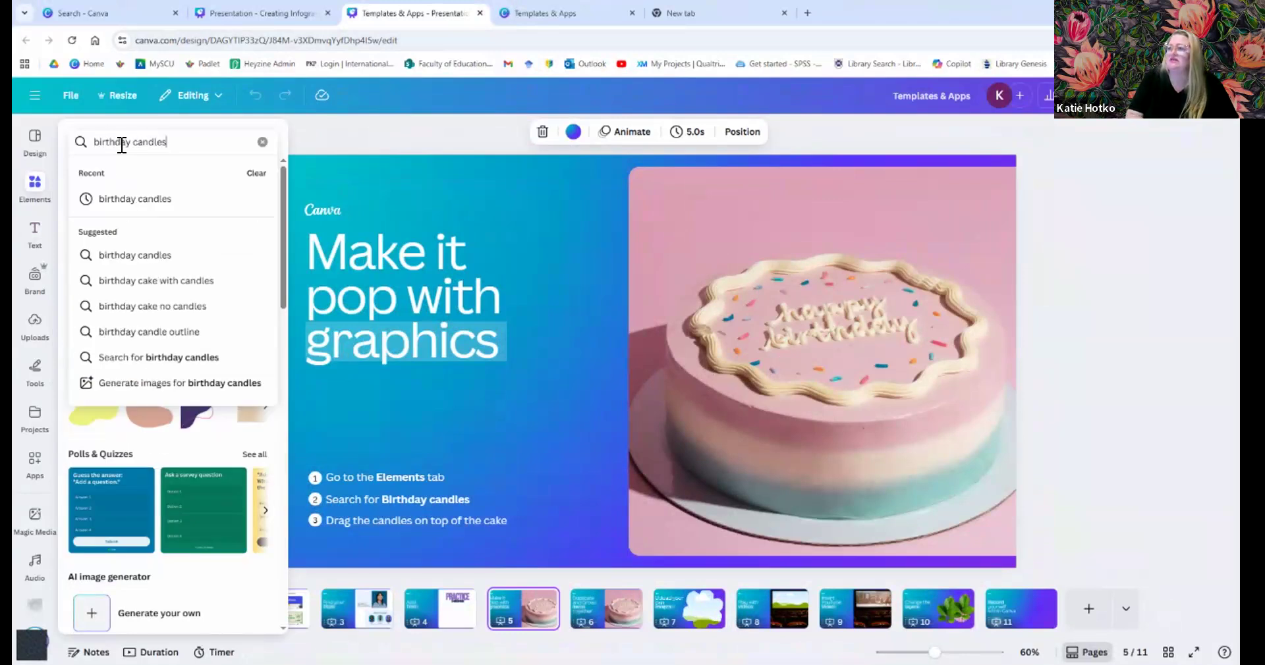
{"action": "key", "text": "Return"}
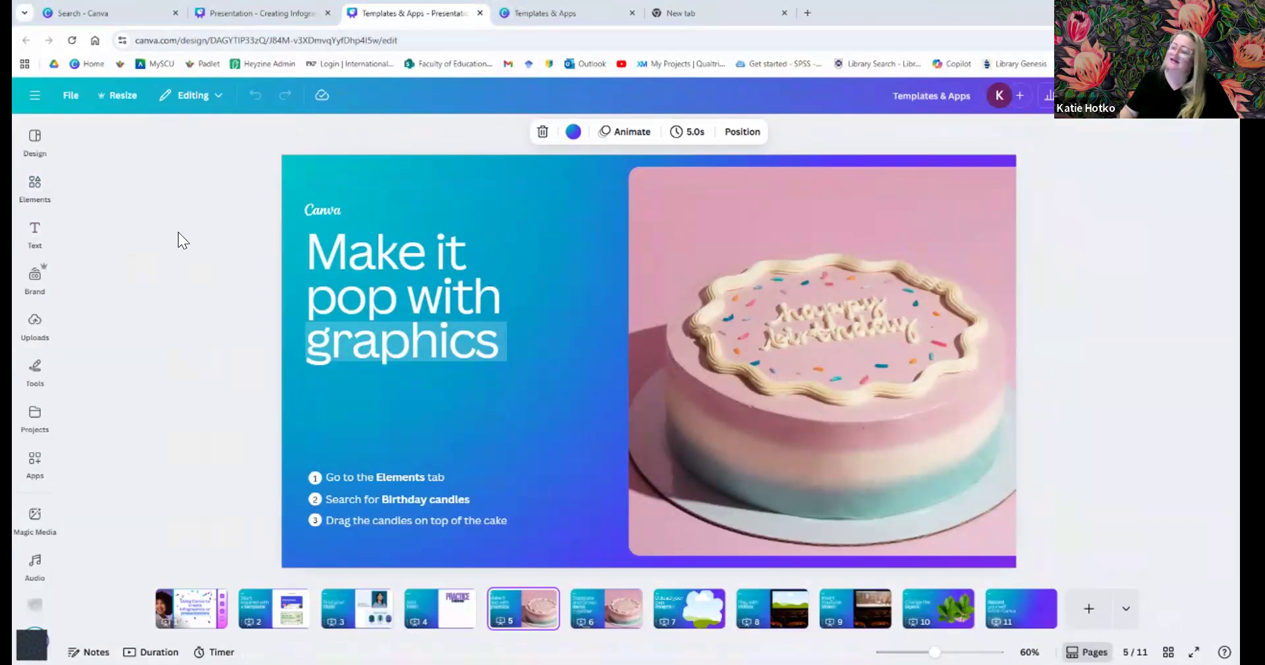
{"action": "left_click", "coordinate": [41, 187]}
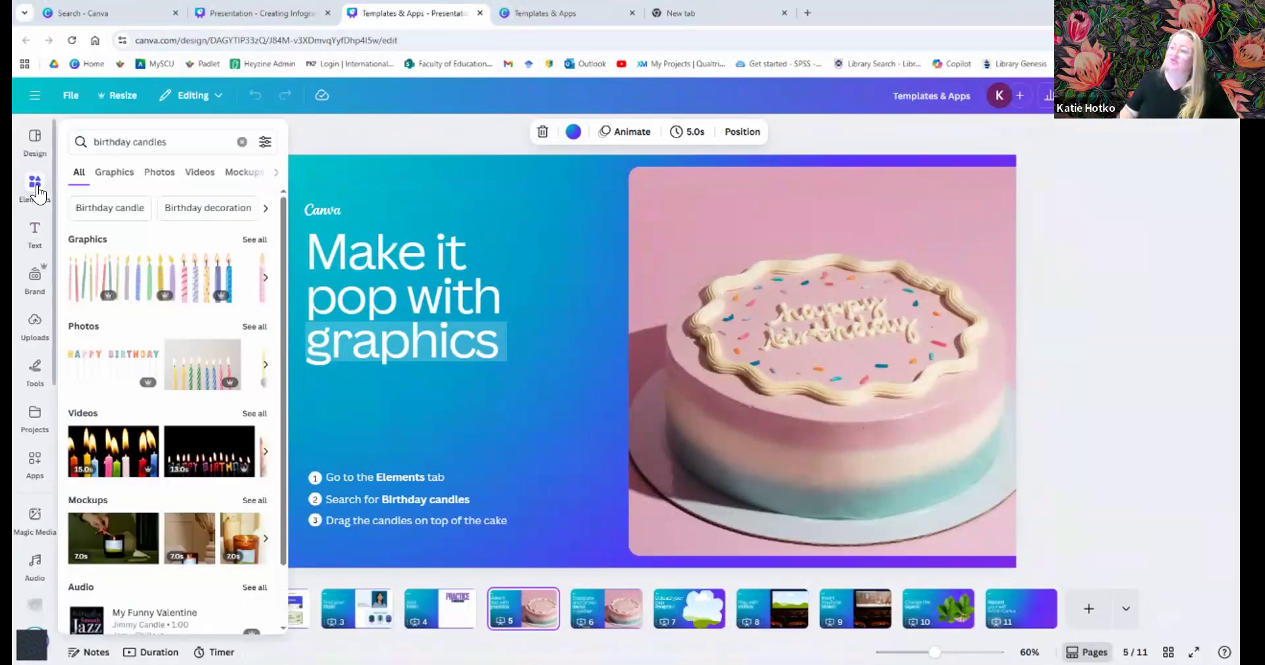
{"action": "left_click", "coordinate": [159, 172]}
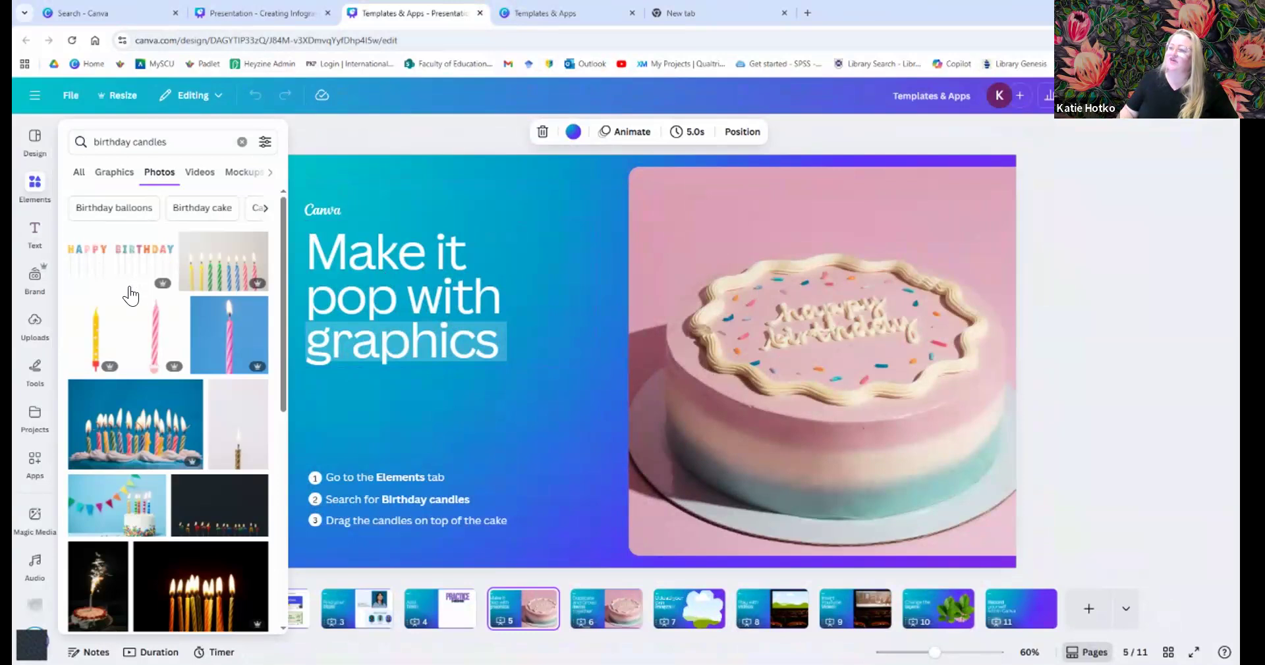
{"action": "left_click", "coordinate": [152, 336]}
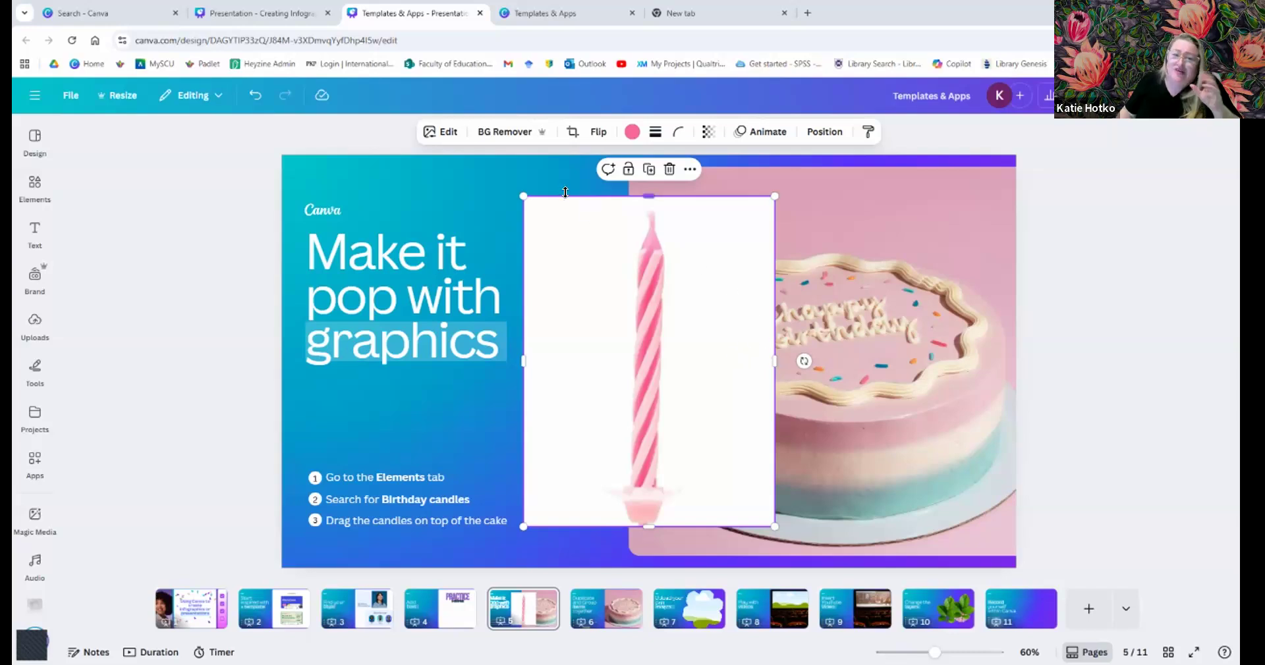
- Remove the candle photo's white background, then shrink it and settle it on top of the cake
{"action": "left_click", "coordinate": [515, 132]}
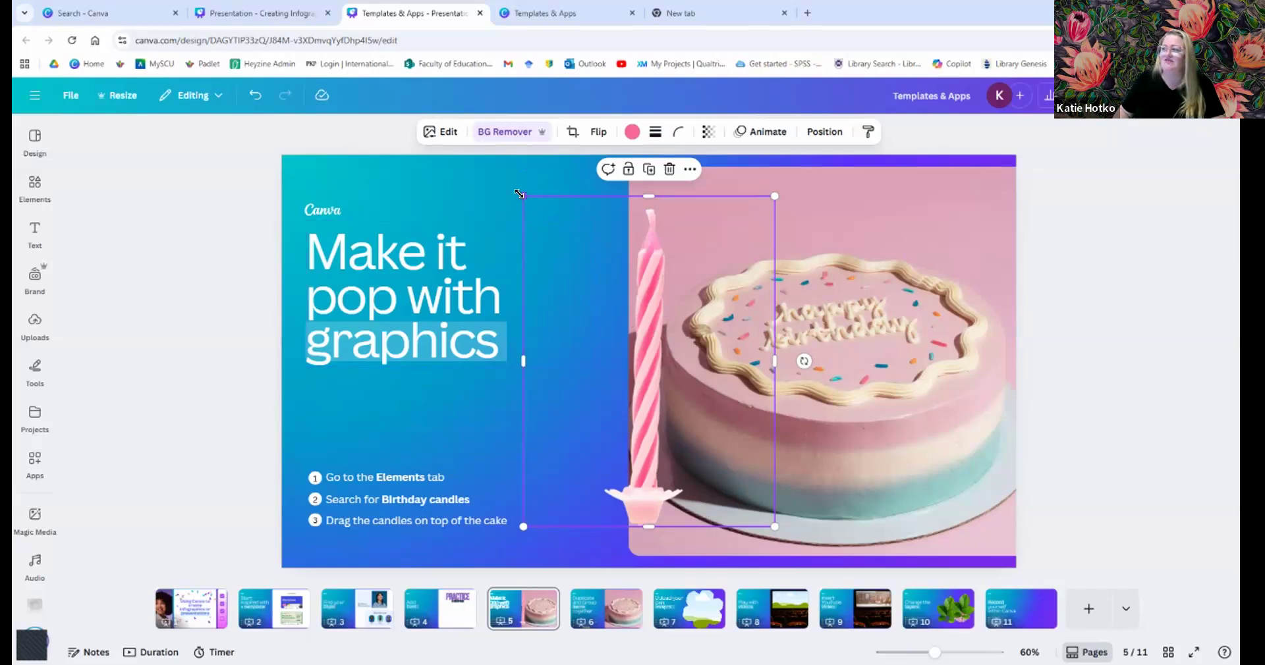
{"action": "left_click_drag", "start_coordinate": [524, 197], "coordinate": [595, 292]}
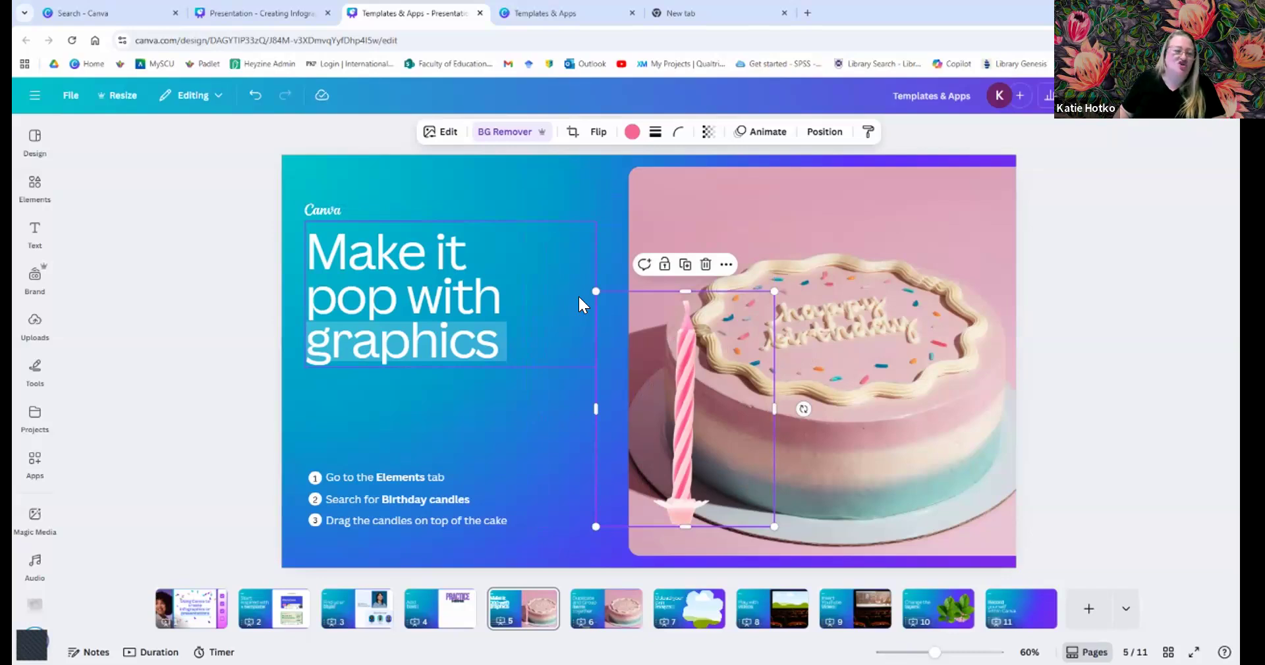
{"action": "left_click_drag", "start_coordinate": [732, 358], "coordinate": [790, 235]}
{"action": "left_click_drag", "start_coordinate": [833, 167], "coordinate": [773, 244]}
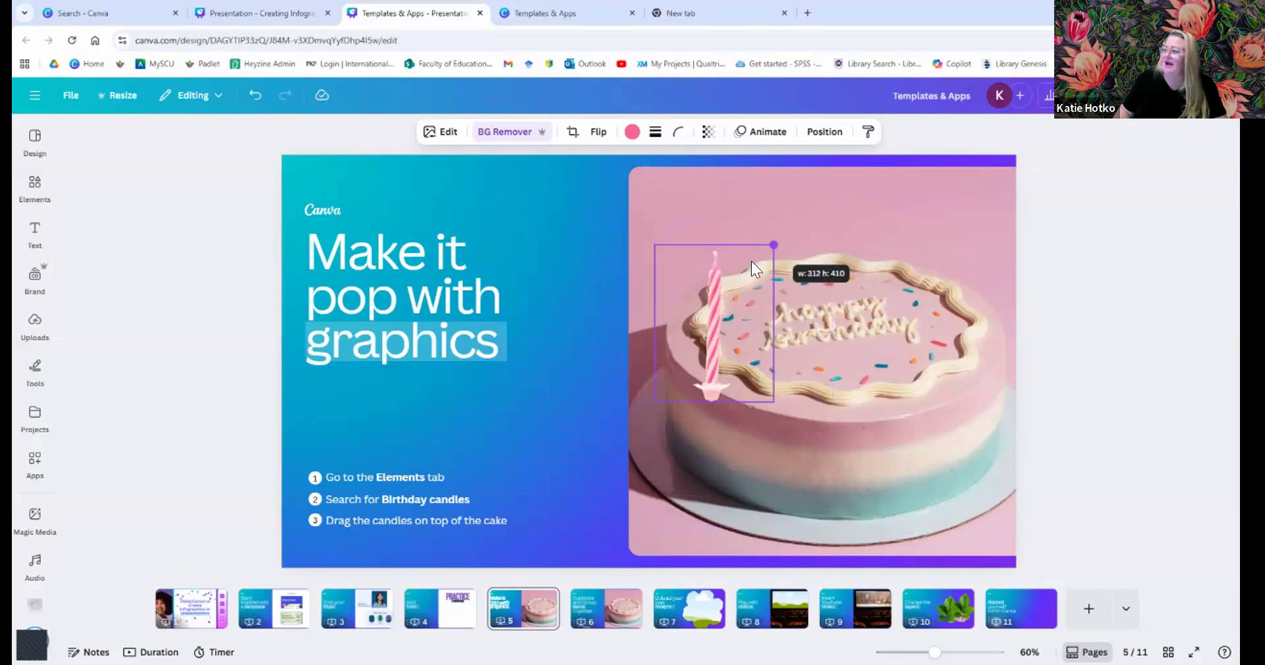
{"action": "left_click_drag", "start_coordinate": [711, 322], "coordinate": [758, 246]}
{"action": "left_click_drag", "start_coordinate": [822, 170], "coordinate": [769, 241]}
{"action": "left_click_drag", "start_coordinate": [735, 291], "coordinate": [746, 285]}
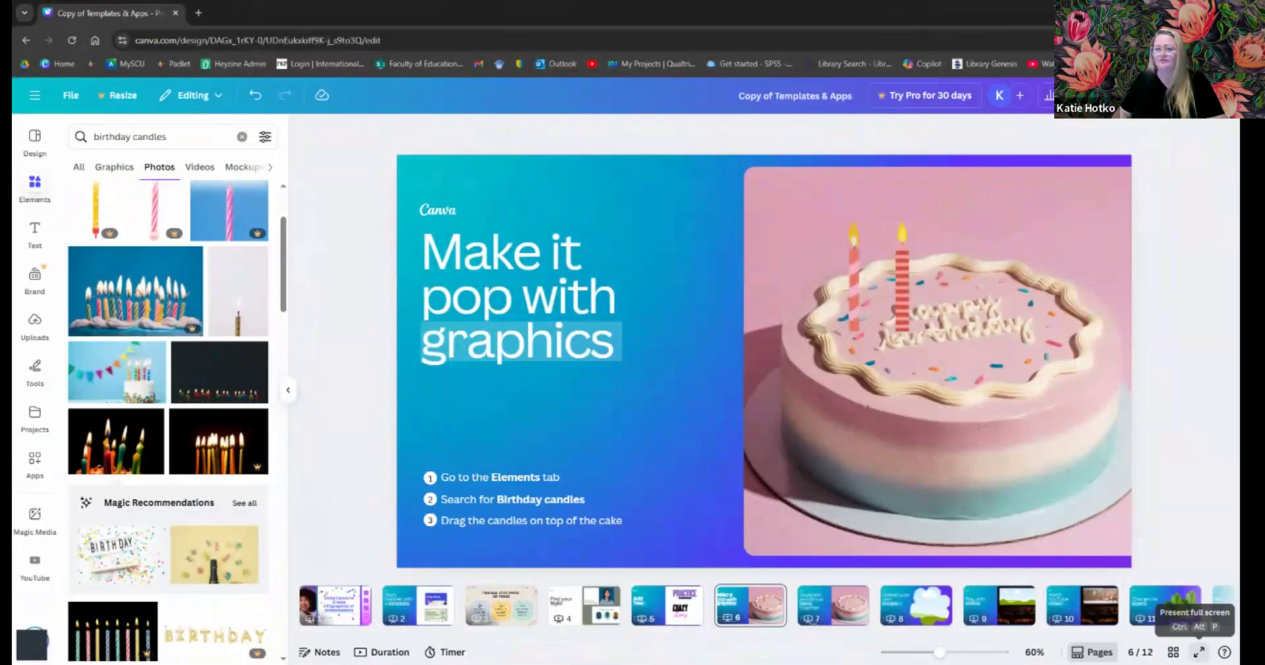
- Present the cake slide full screen and start a countdown timer, leaving its music unchanged
{"action": "left_click", "coordinate": [1199, 652]}
{"action": "key", "text": "5"}
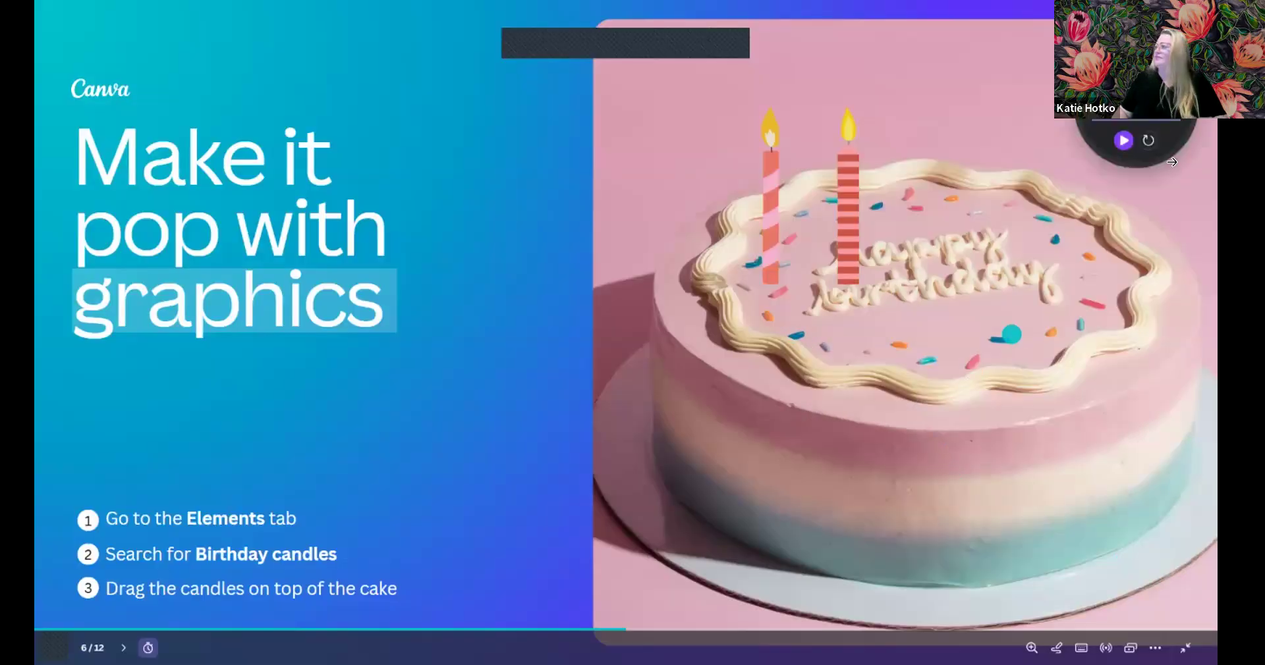
{"action": "left_click", "coordinate": [1124, 141]}
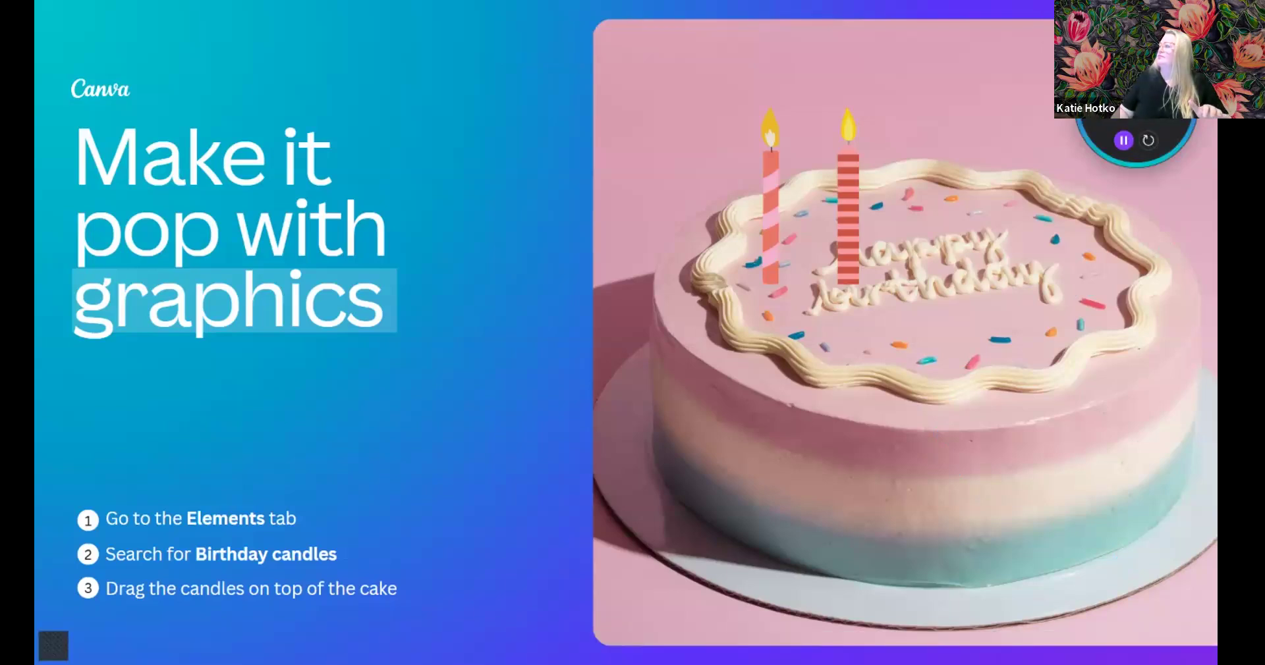
{"action": "left_click", "coordinate": [1137, 74]}
{"action": "left_click", "coordinate": [999, 157]}
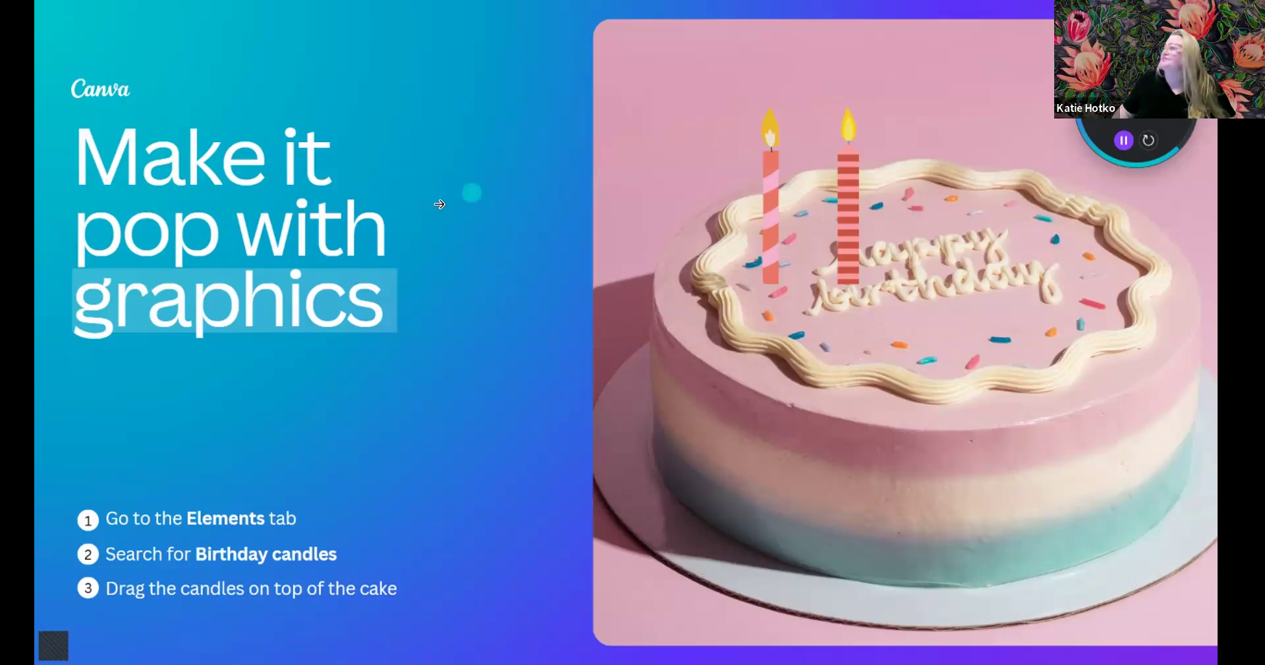
{"action": "mouse_move", "coordinate": [1120, 38]}
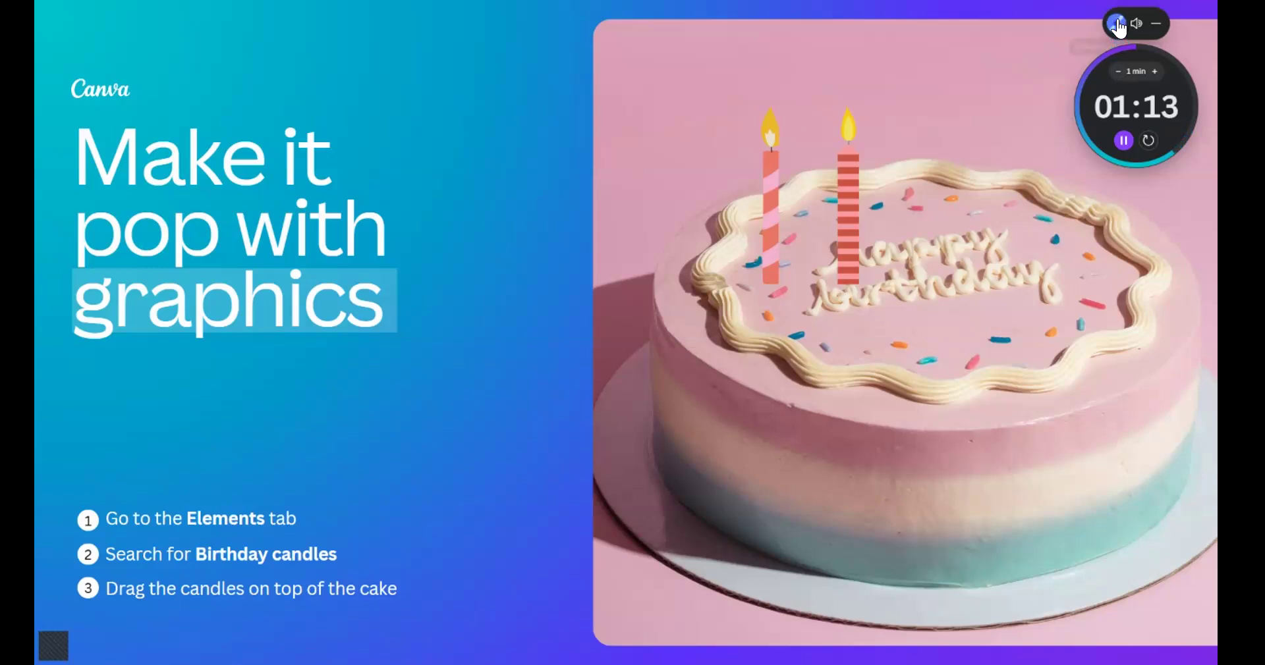
- Turn the timer volume down and exit full screen back to the two-candle cake slide
{"action": "left_click_drag", "start_coordinate": [1082, 28], "coordinate": [1051, 28]}
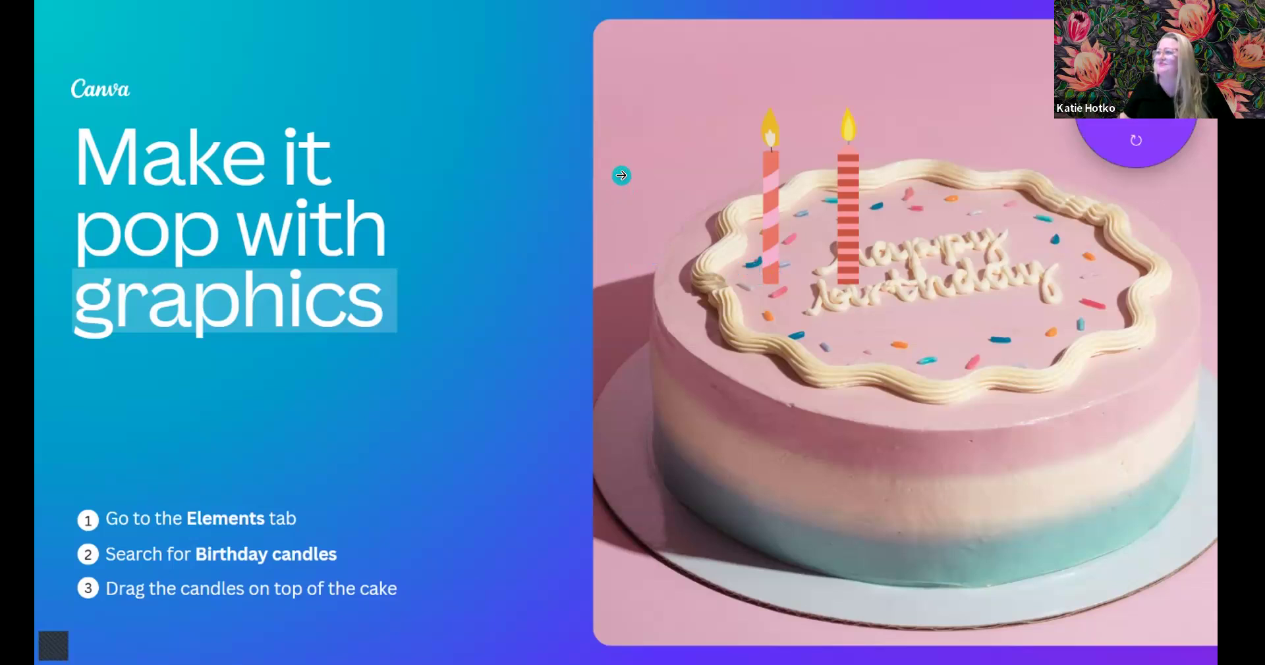
{"action": "key", "text": "Escape"}
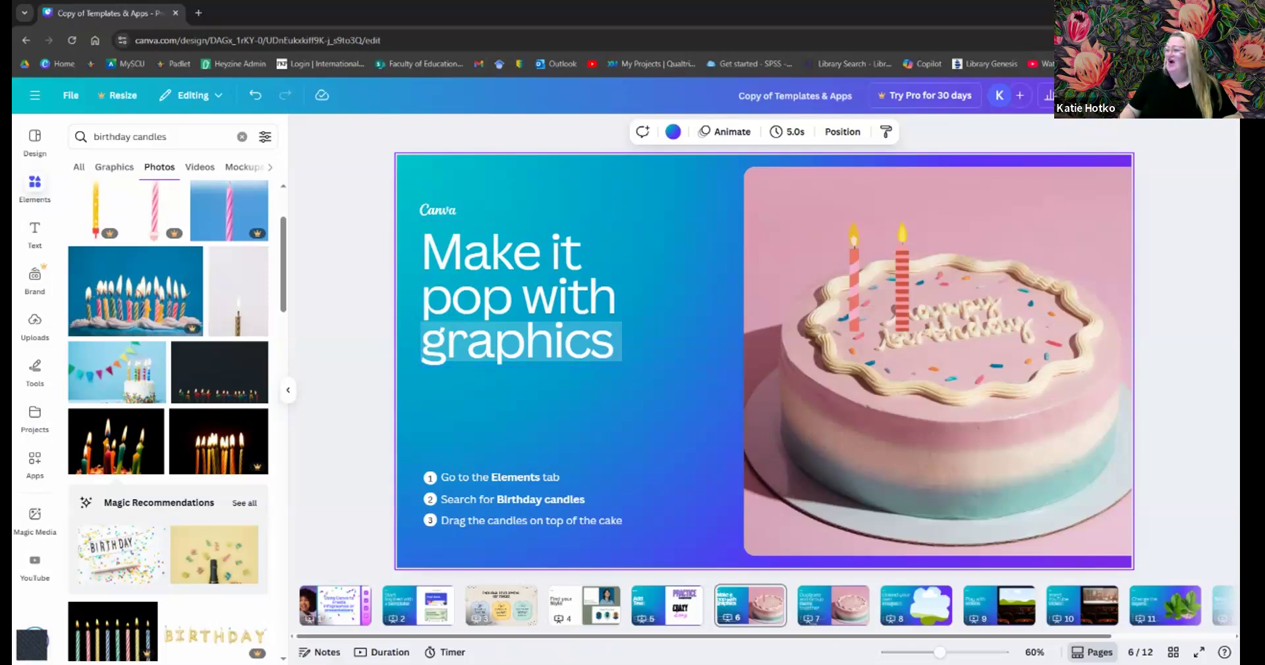
- Add a birthday candle graphic to page 7 and make it narrower
{"action": "left_click", "coordinate": [828, 611]}
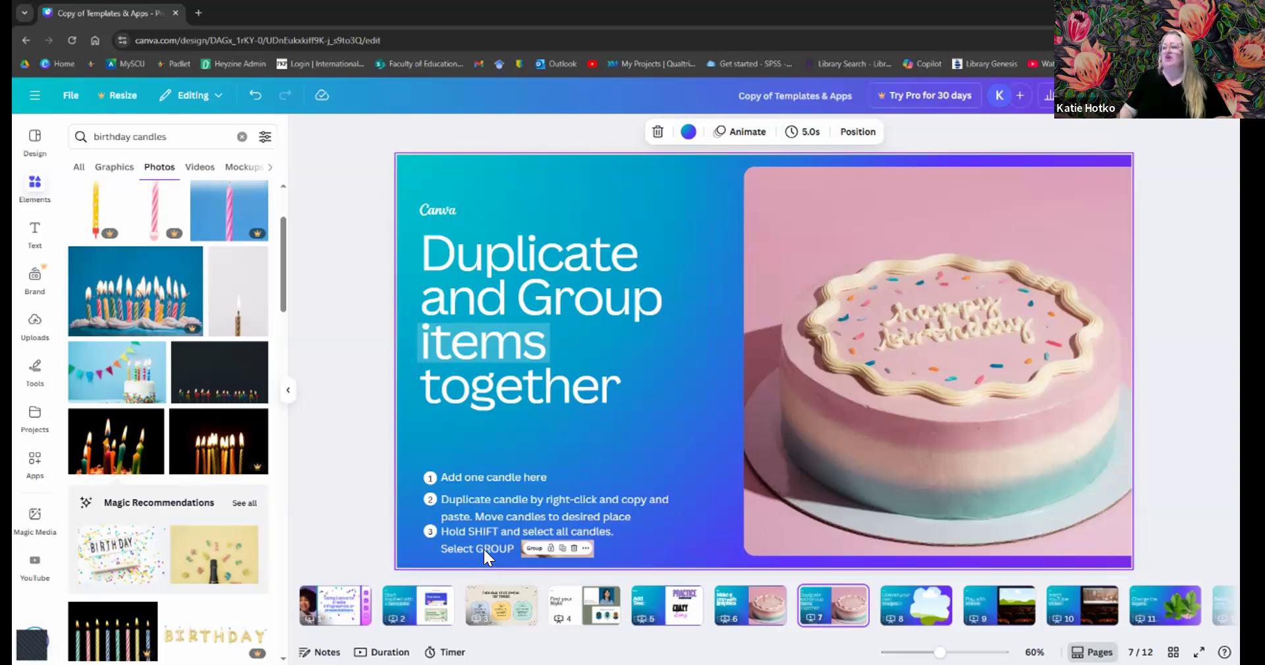
{"action": "left_click", "coordinate": [109, 173]}
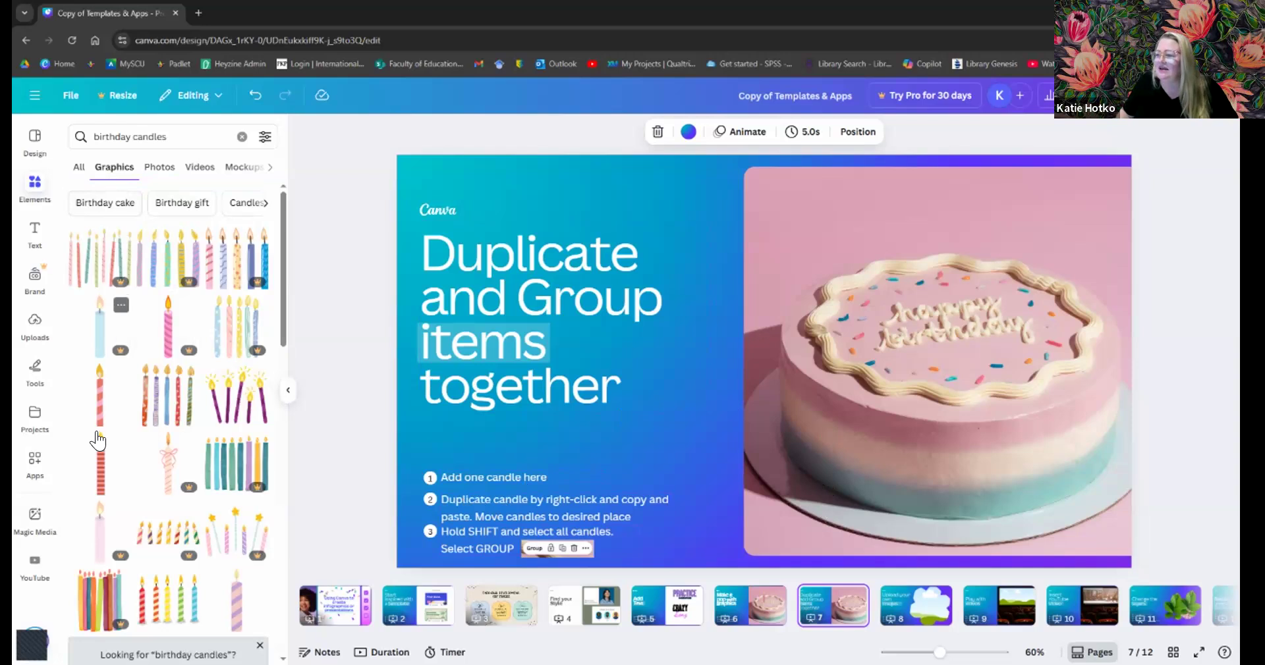
{"action": "left_click", "coordinate": [98, 399]}
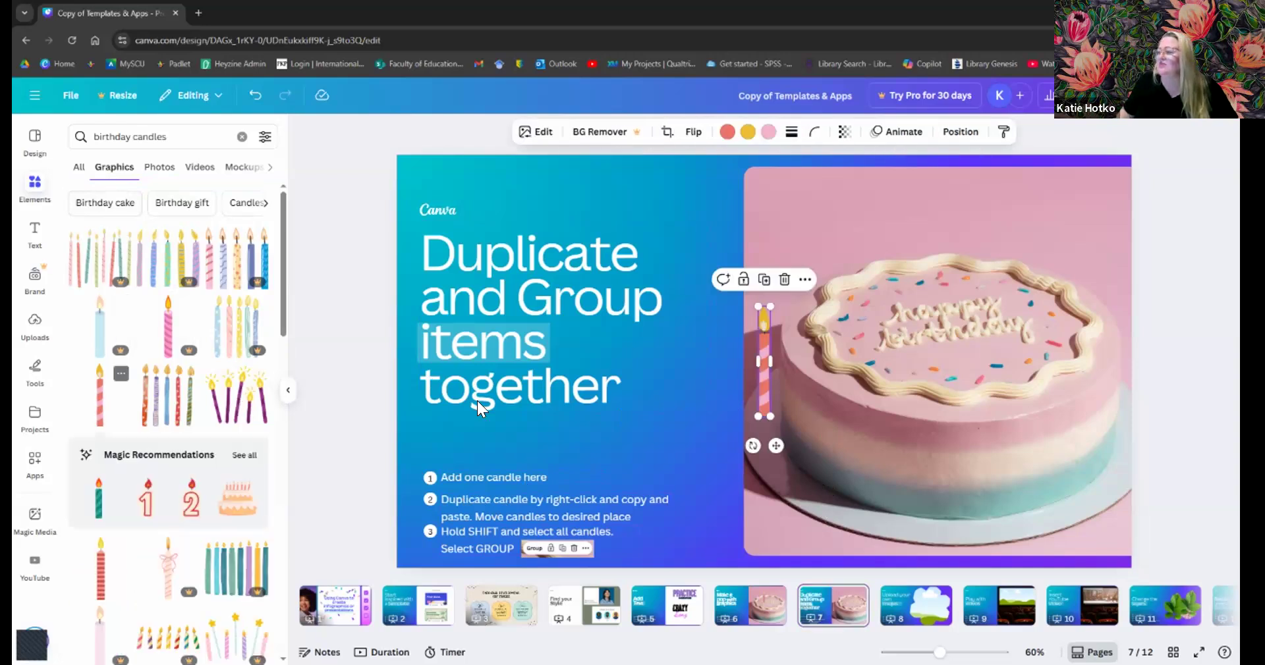
{"action": "mouse_move", "coordinate": [758, 362]}
{"action": "left_mouse_down"}
{"action": "mouse_move", "coordinate": [766, 371]}
{"action": "mouse_move", "coordinate": [755, 364]}
{"action": "left_mouse_up"}
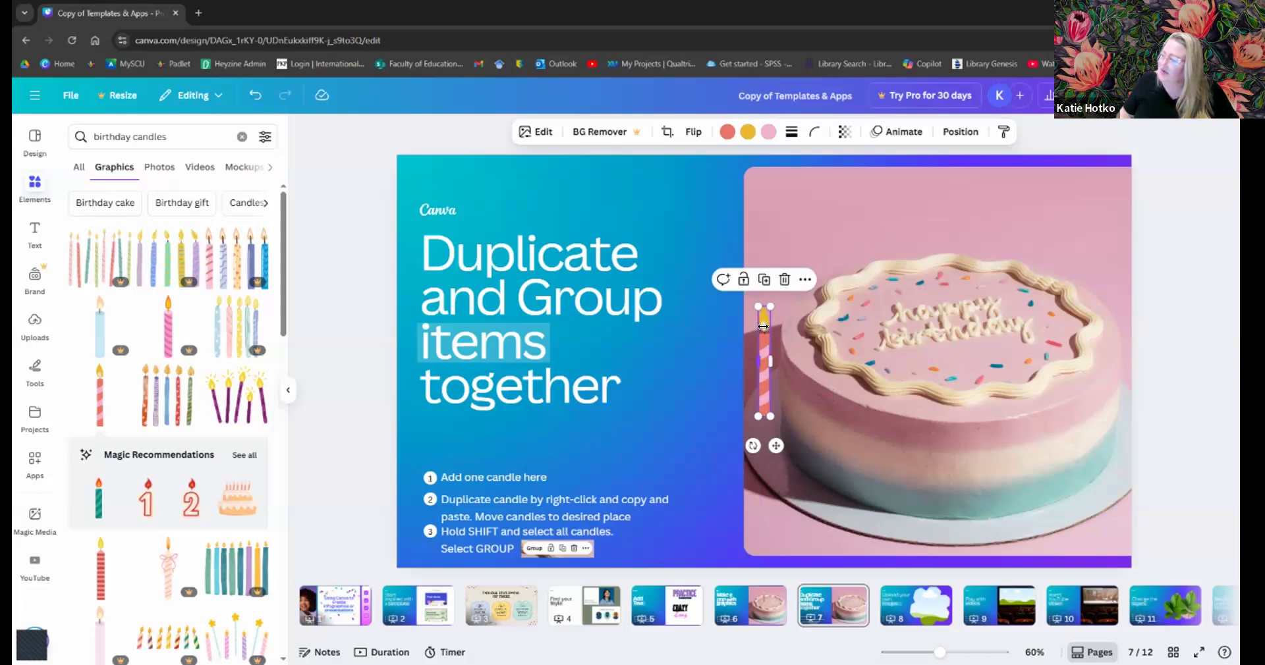
- Place the candle on top of the cake and put a copy beside it
{"action": "left_click", "coordinate": [804, 332]}
{"action": "left_click", "coordinate": [762, 370]}
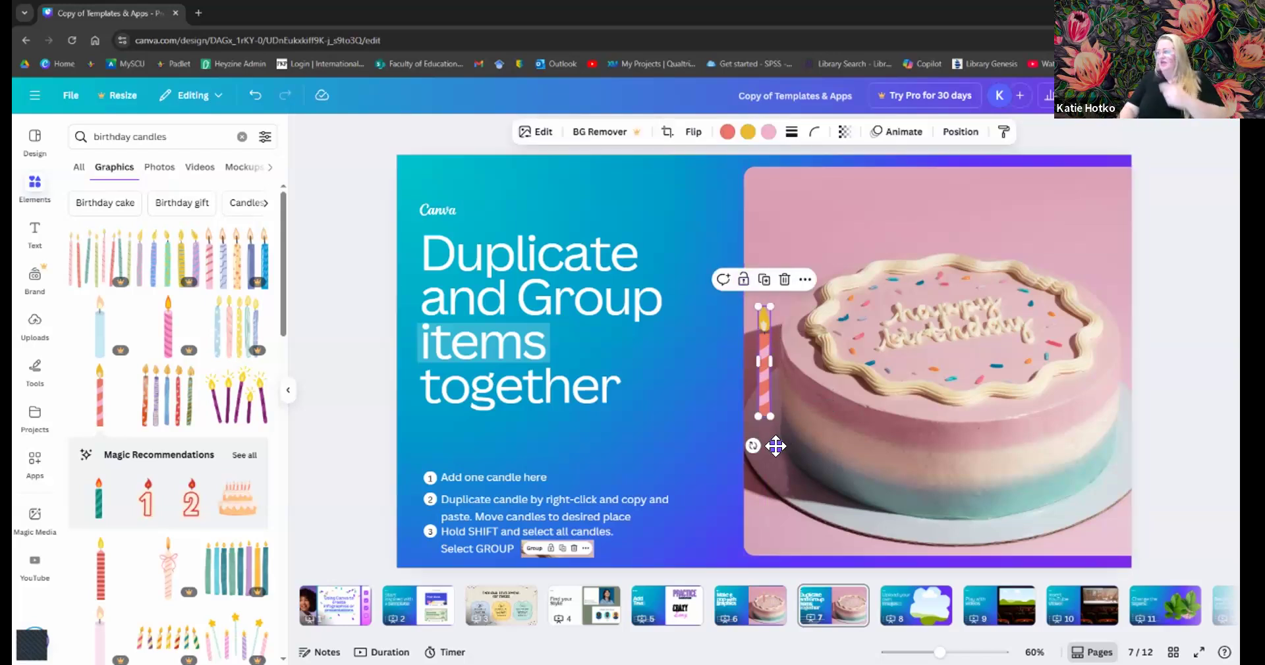
{"action": "left_click_drag", "start_coordinate": [777, 445], "coordinate": [857, 367]}
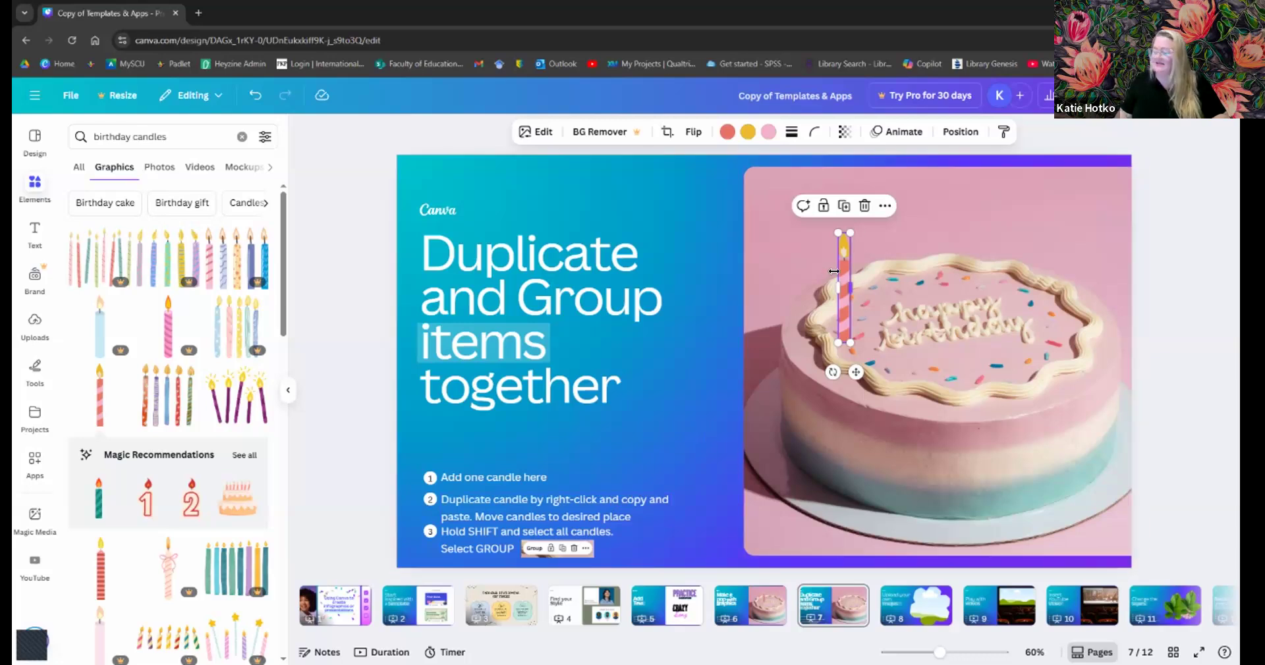
{"action": "key", "text": "ctrl+v"}
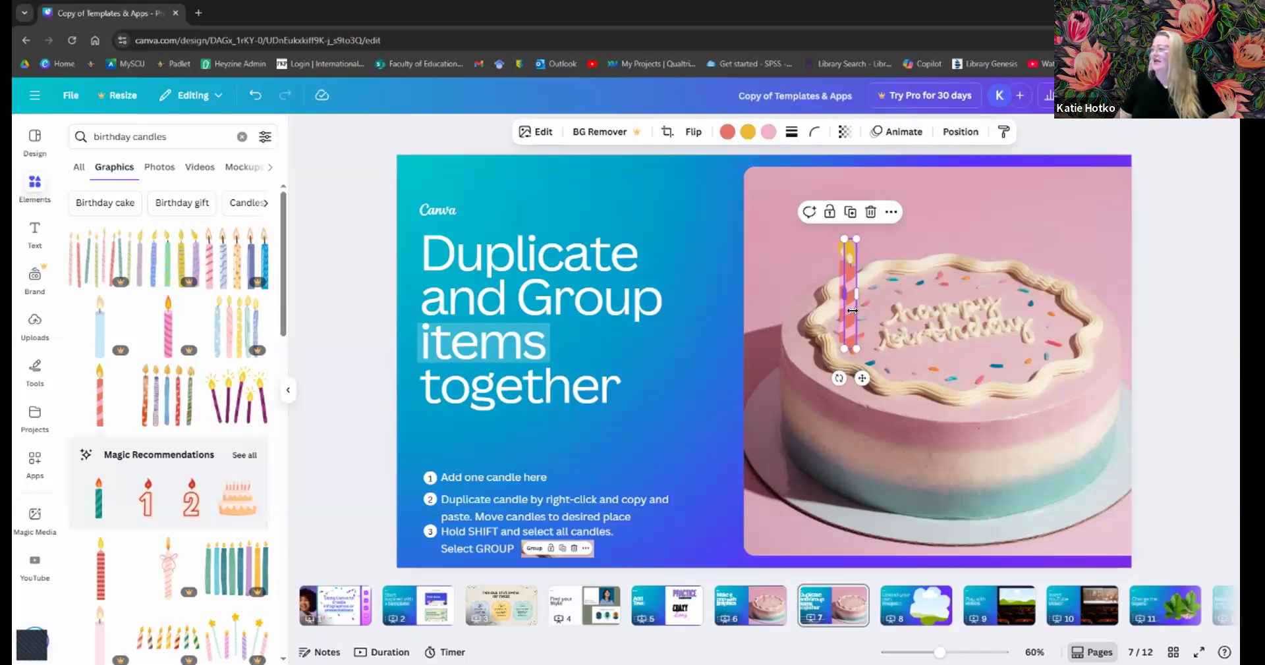
{"action": "left_click_drag", "start_coordinate": [861, 379], "coordinate": [887, 355]}
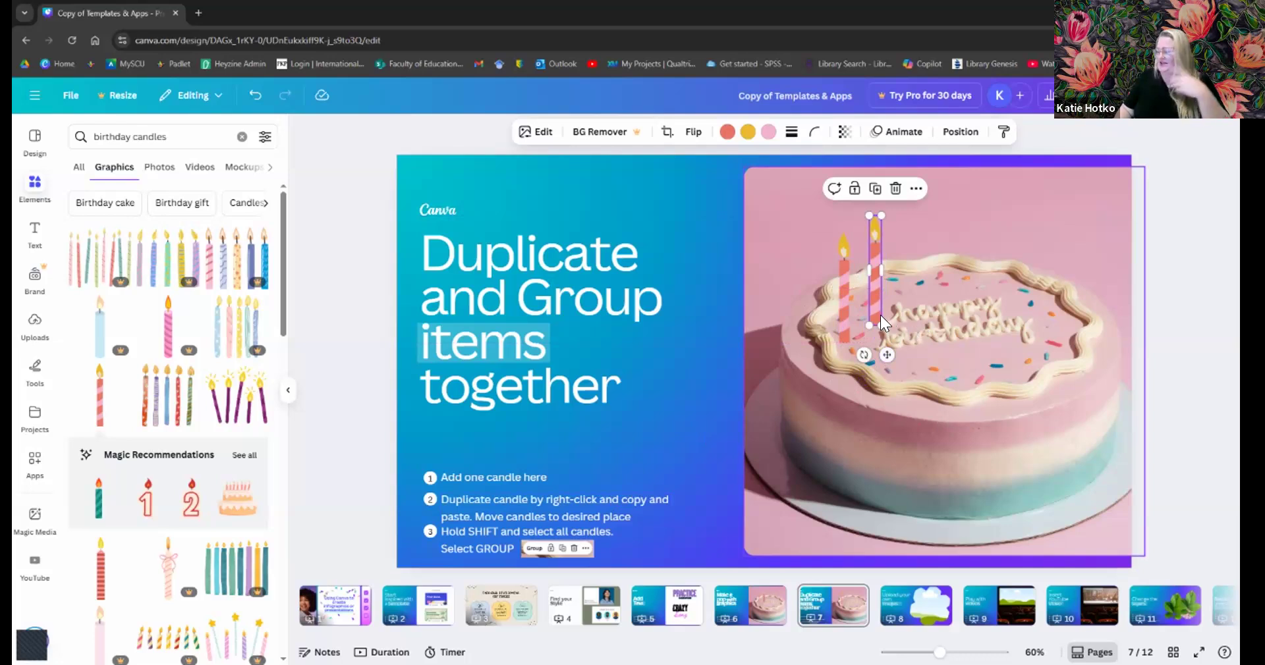
- Duplicate the candle, place the third copy right of the second, and start selecting the candles
{"action": "right_click", "coordinate": [875, 294]}
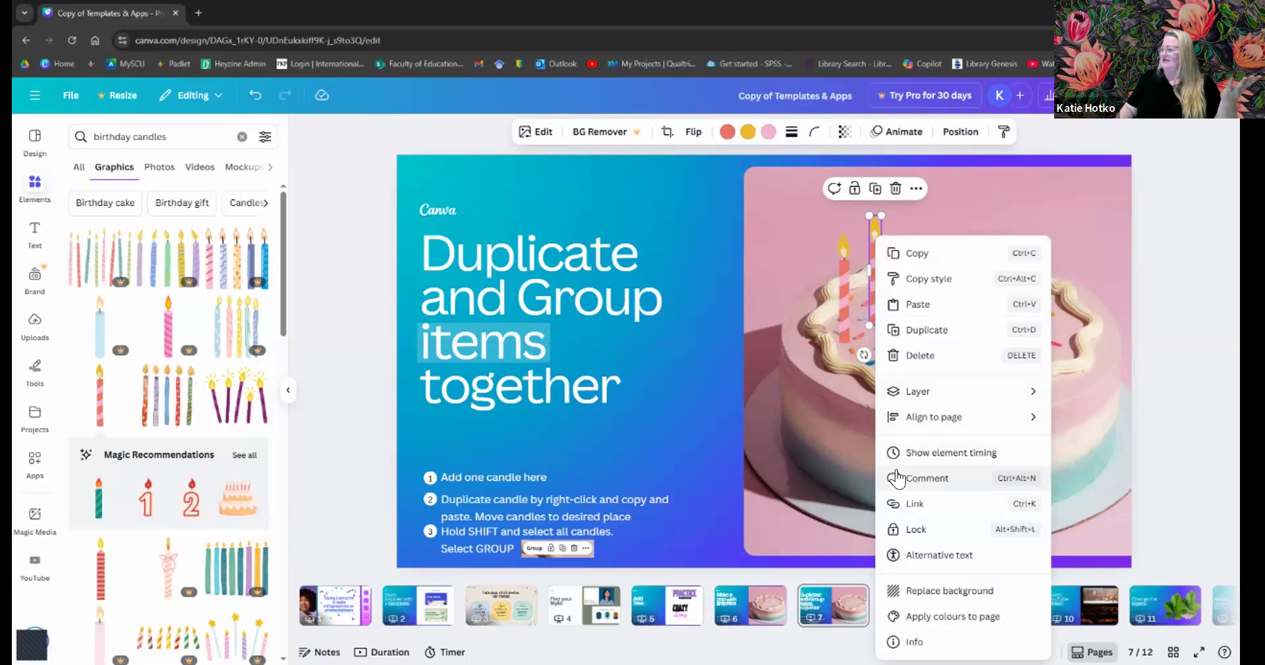
{"action": "left_click", "coordinate": [935, 330]}
{"action": "left_click_drag", "start_coordinate": [893, 361], "coordinate": [919, 354]}
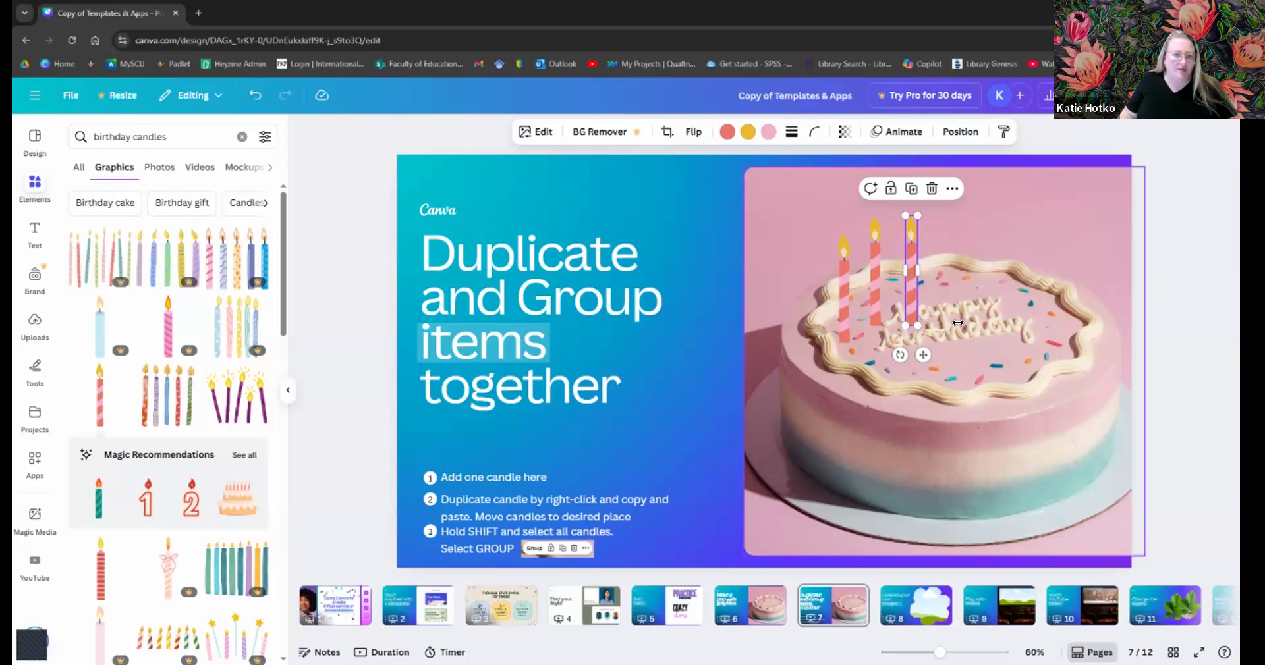
{"action": "key", "text": "ctrl+c"}
{"action": "left_click", "coordinate": [877, 297], "text": "shift"}
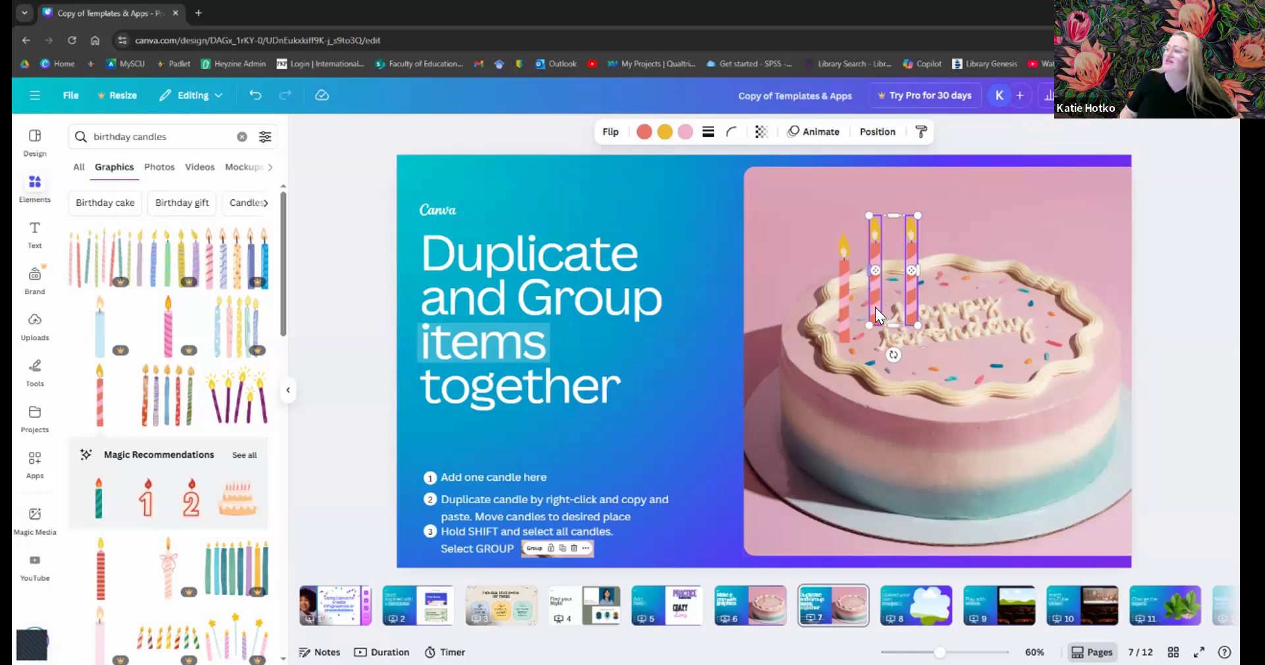
- Group all three candles, move the group higher on the cake, then ungroup them
{"action": "left_click", "coordinate": [843, 299], "text": "shift"}
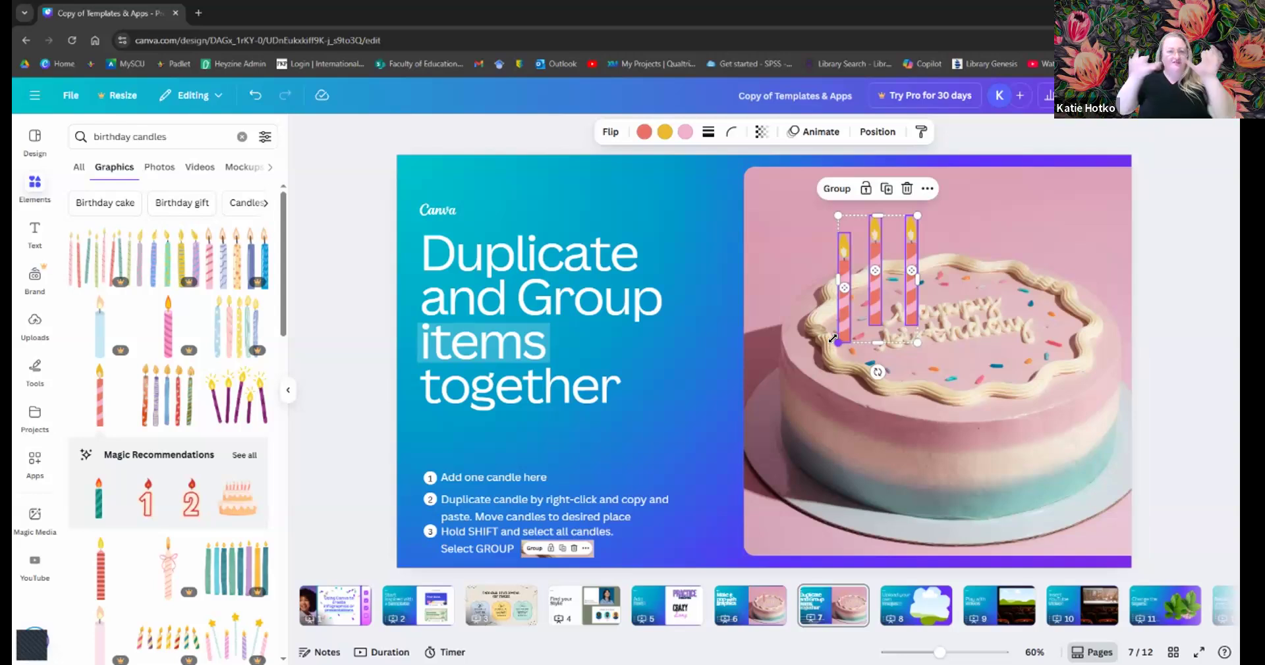
{"action": "left_click", "coordinate": [828, 190]}
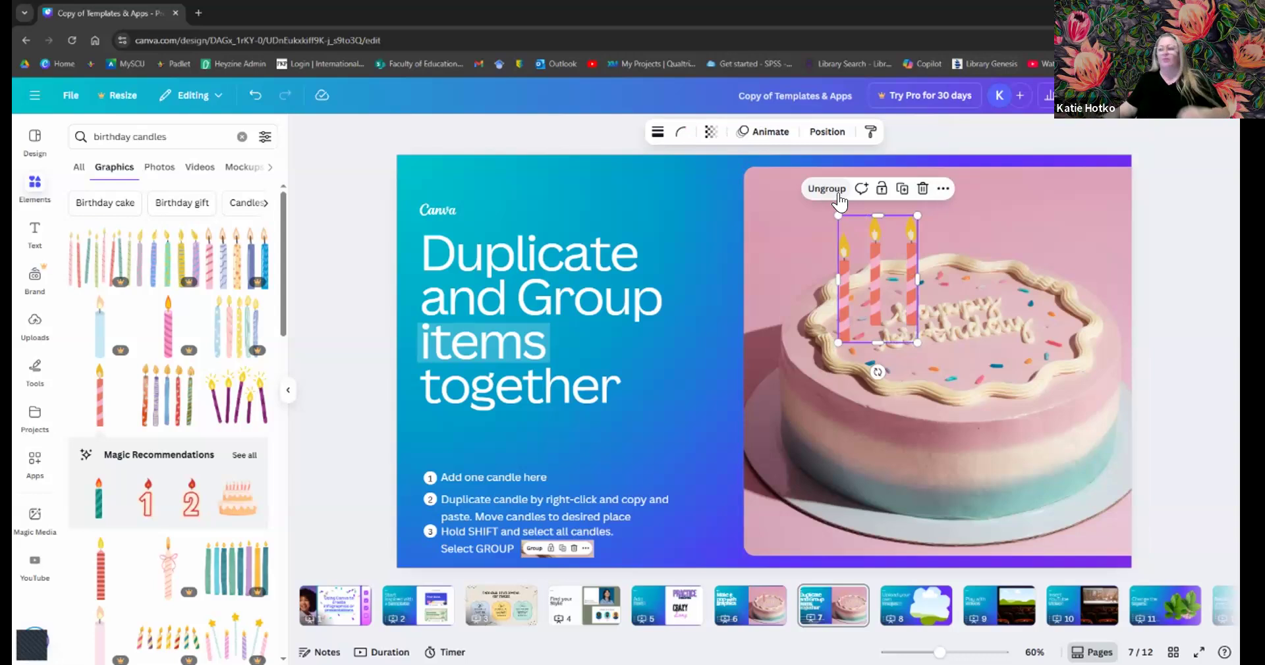
{"action": "left_click_drag", "start_coordinate": [867, 249], "coordinate": [820, 216]}
{"action": "left_click_drag", "start_coordinate": [898, 291], "coordinate": [909, 272]}
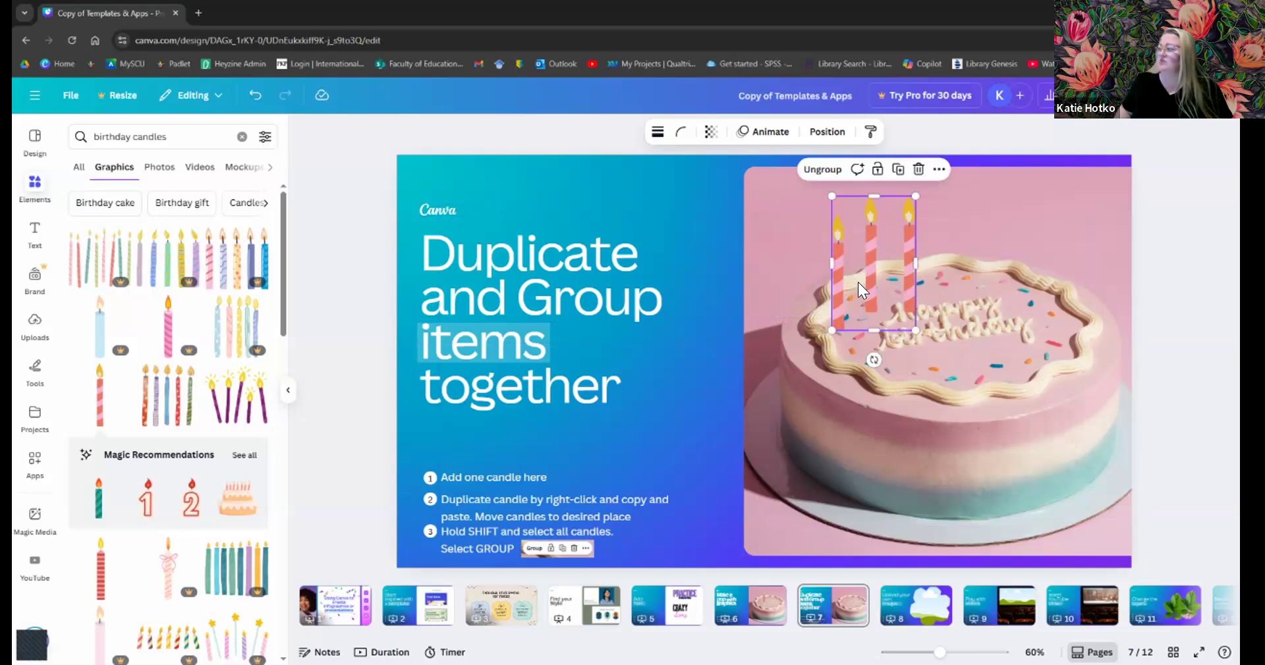
{"action": "left_click_drag", "start_coordinate": [858, 282], "coordinate": [859, 275]}
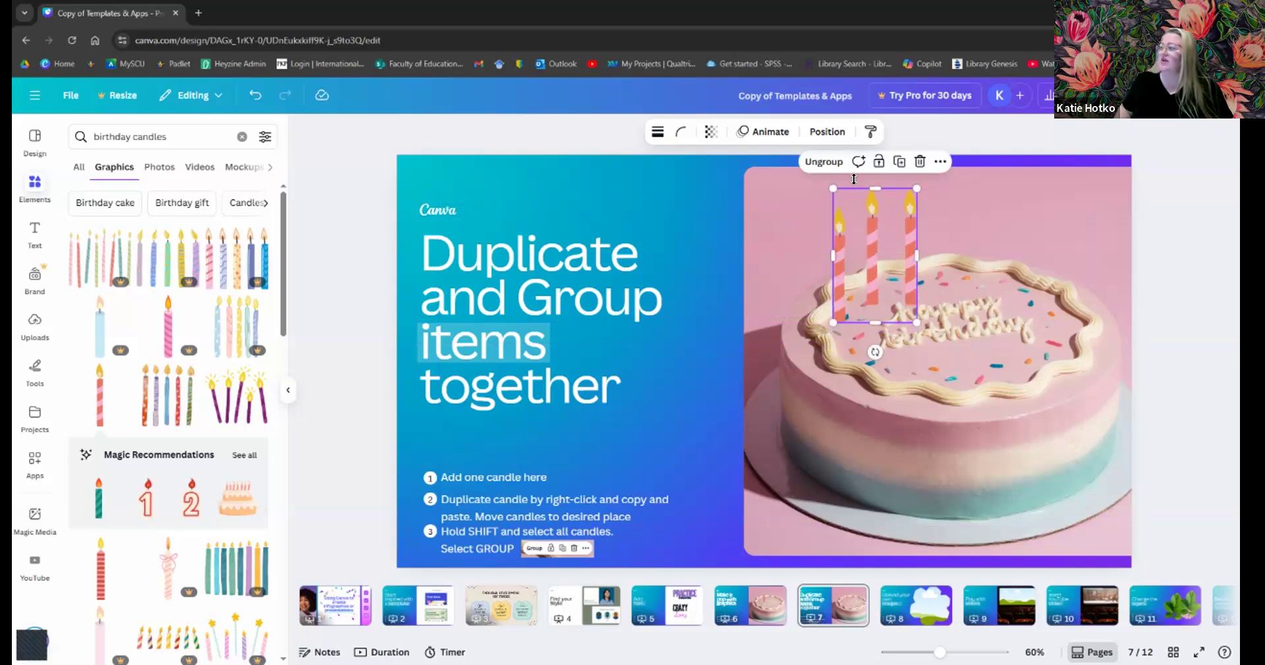
{"action": "left_click", "coordinate": [822, 162]}
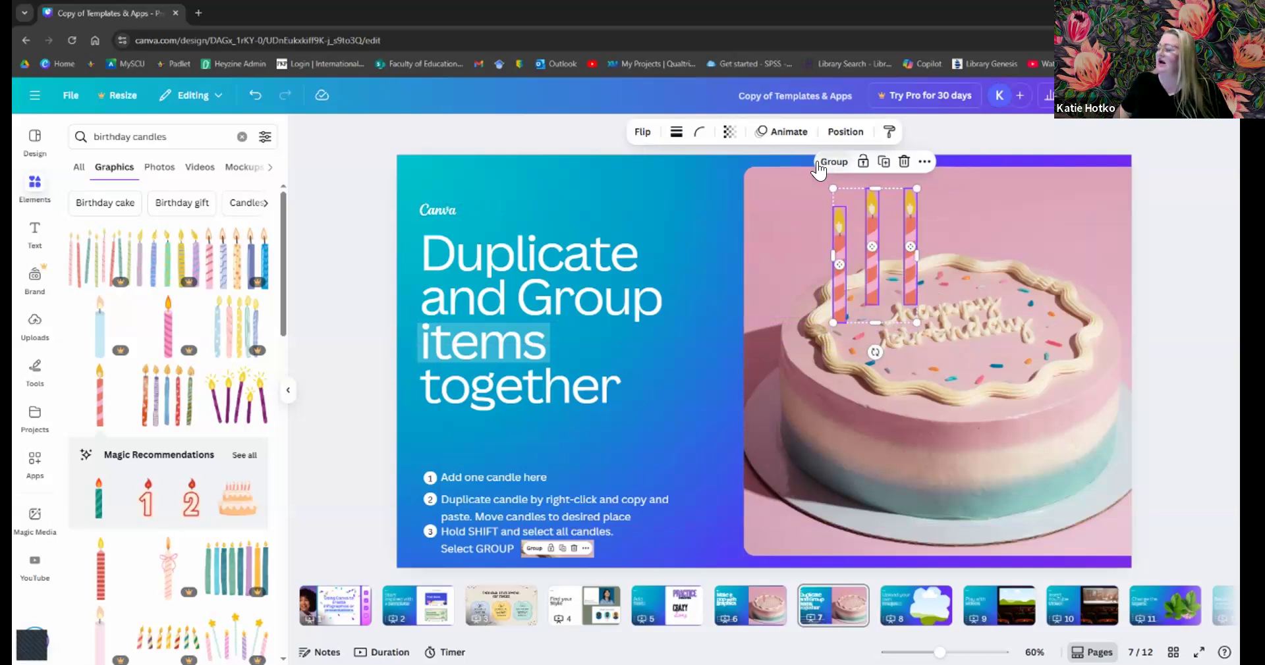
{"action": "left_click", "coordinate": [940, 237]}
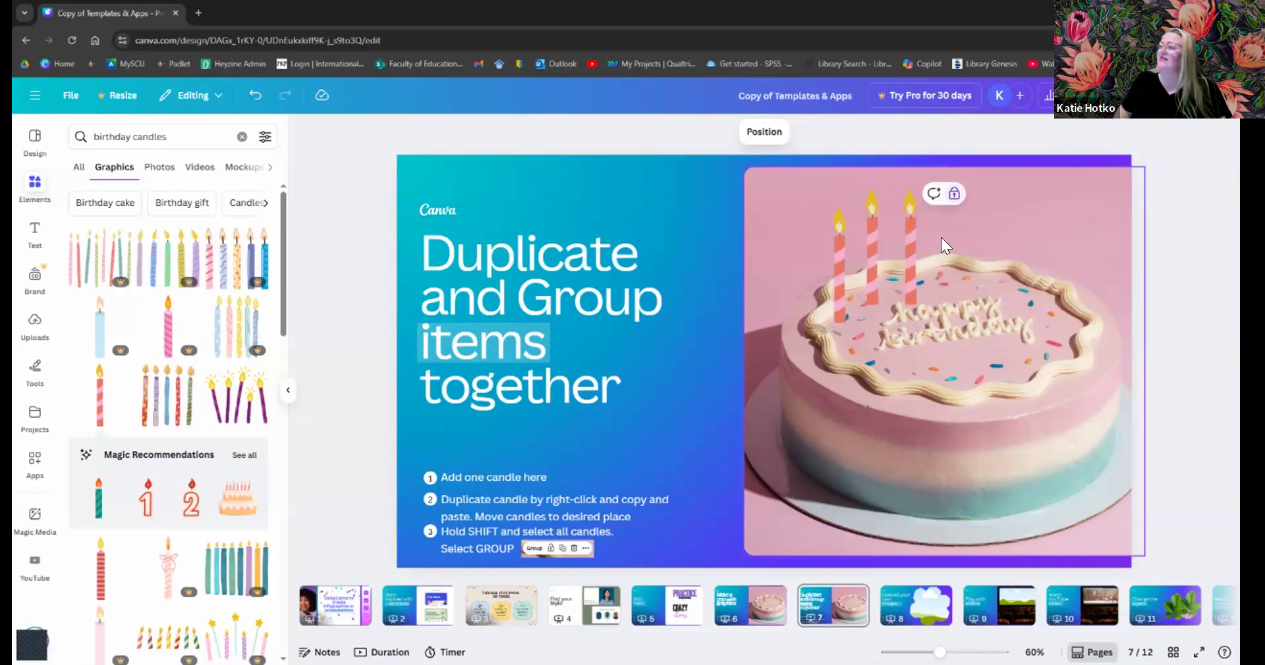
- Move the third candle to the cake's right side and group all three candles
{"action": "left_click_drag", "start_coordinate": [910, 250], "coordinate": [1014, 275]}
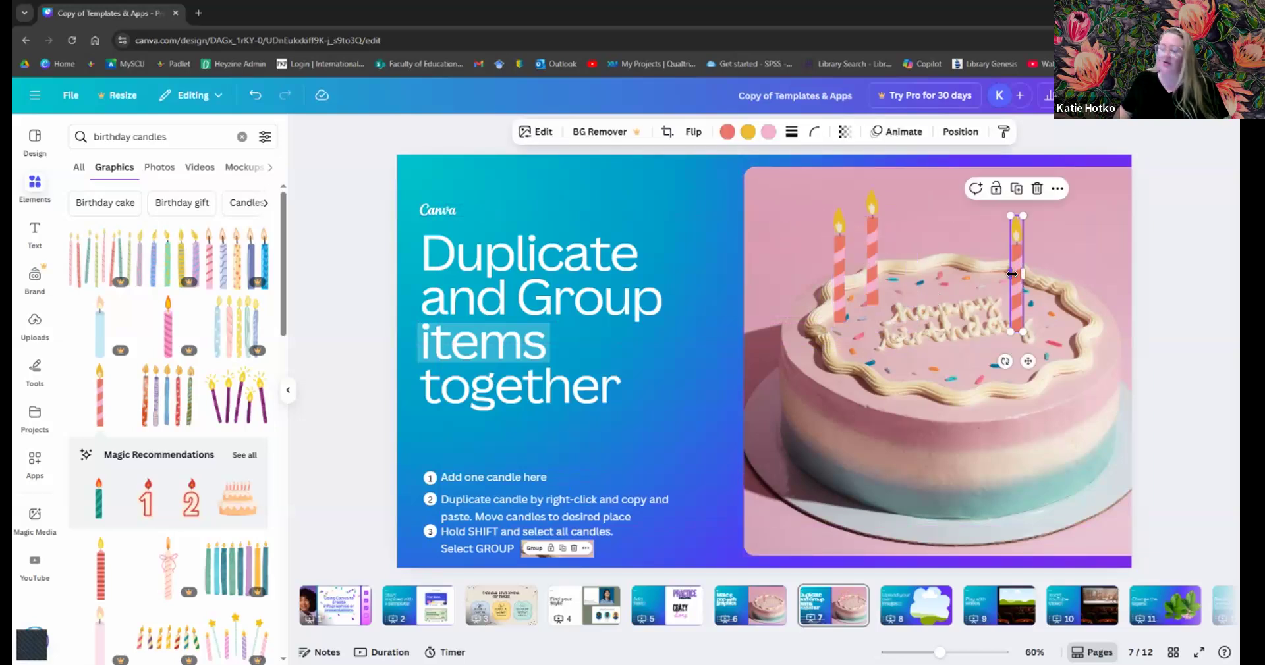
{"action": "left_click", "coordinate": [867, 240], "text": "shift"}
{"action": "left_click", "coordinate": [836, 262], "text": "shift"}
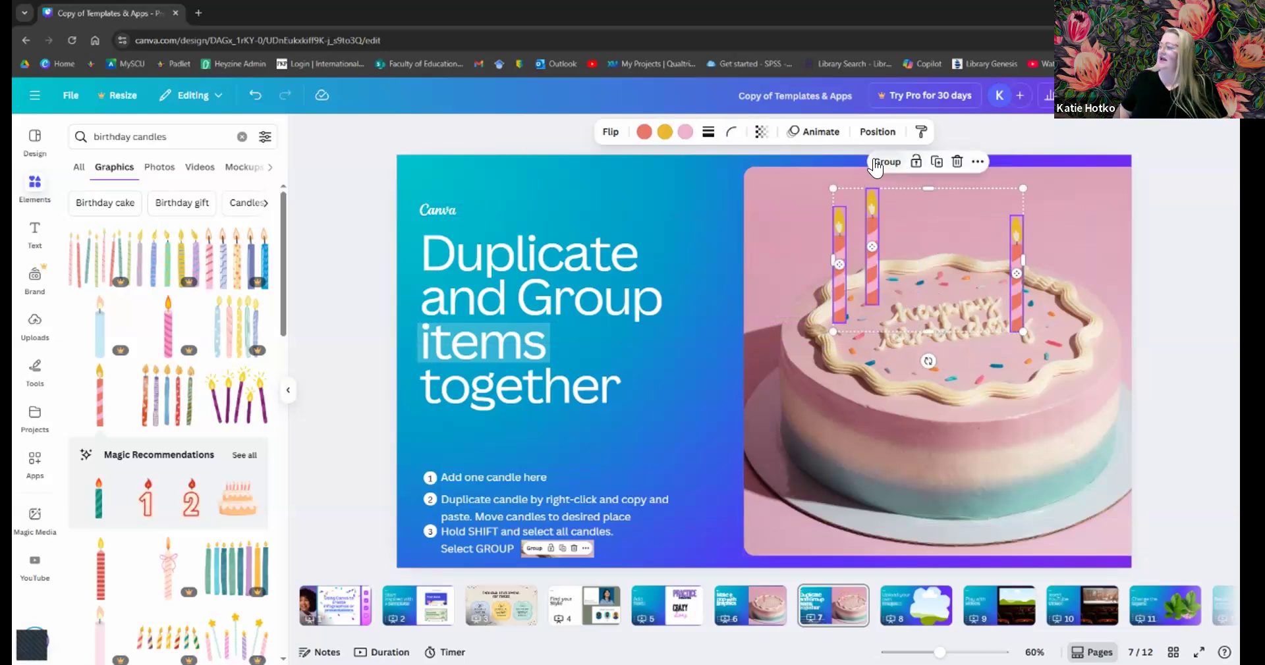
{"action": "left_click", "coordinate": [875, 163]}
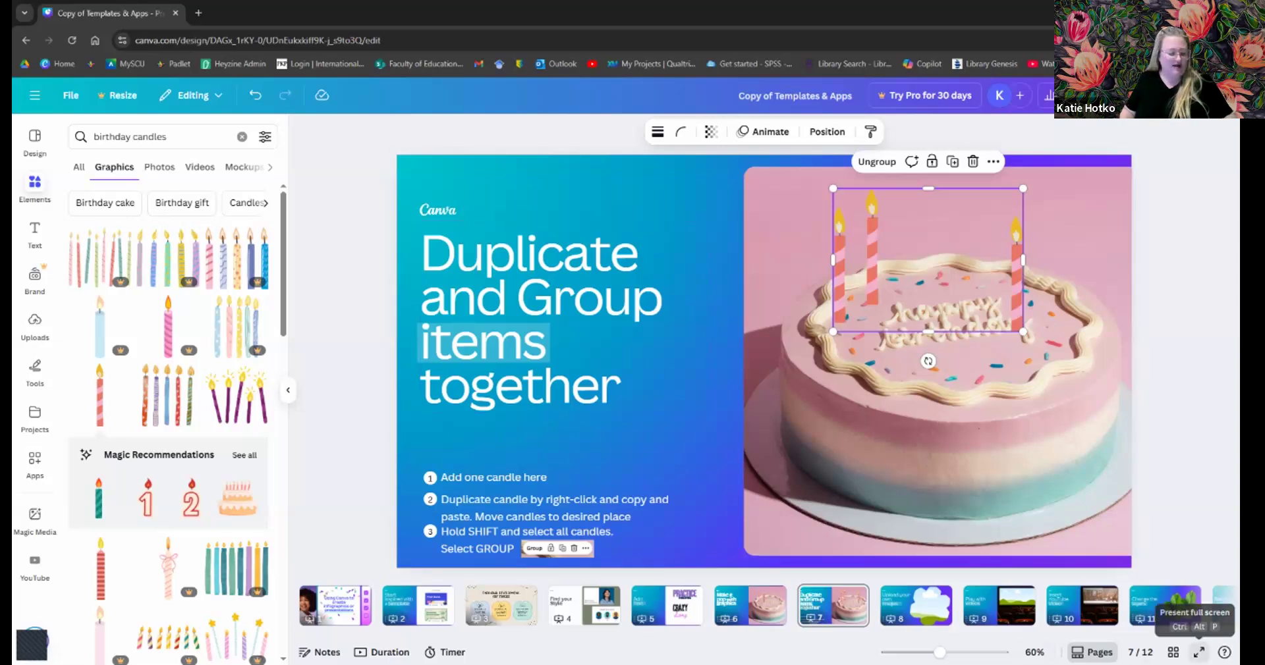
{"action": "left_click", "coordinate": [1199, 652]}
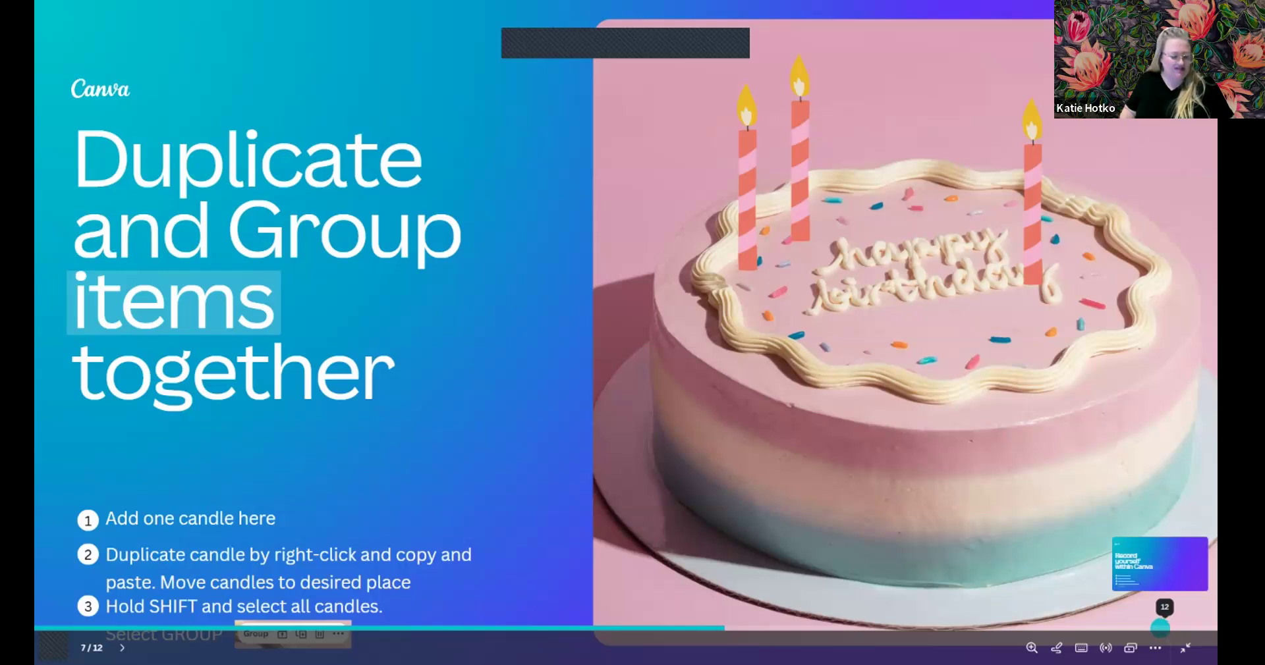
- Start a countdown timer in the presentation, check its music options, then exit to the editor
{"action": "left_click", "coordinate": [1124, 142]}
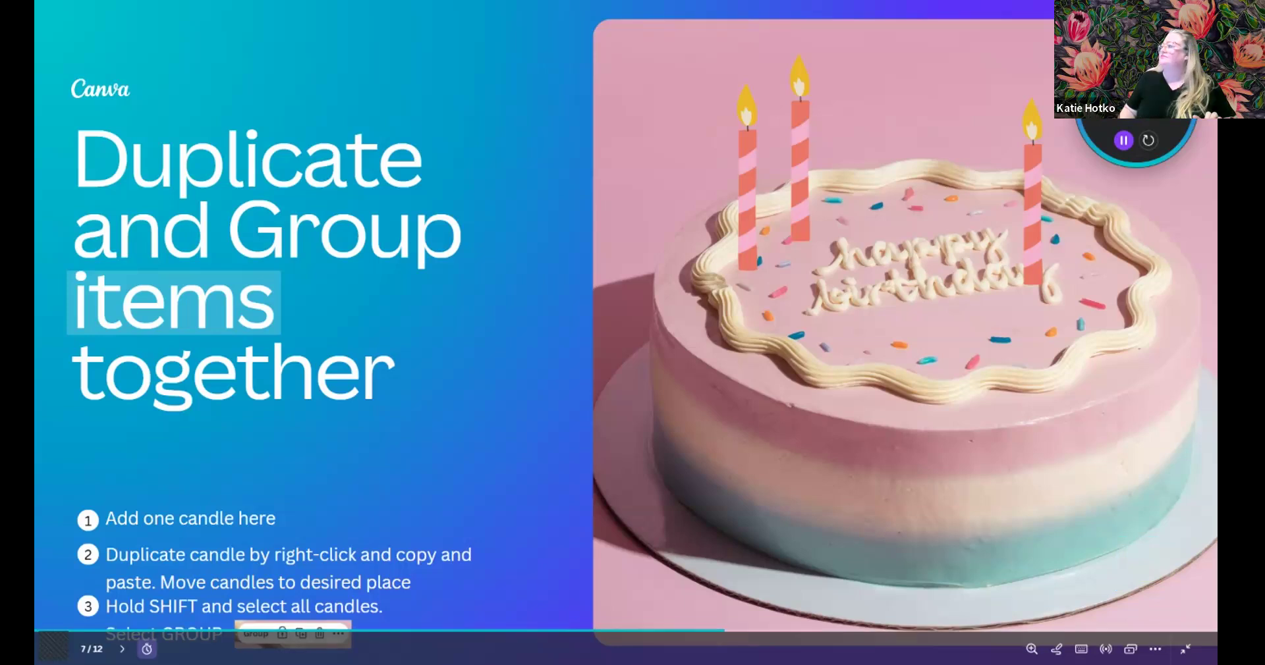
{"action": "left_click", "coordinate": [1136, 75]}
{"action": "left_click", "coordinate": [1084, 54]}
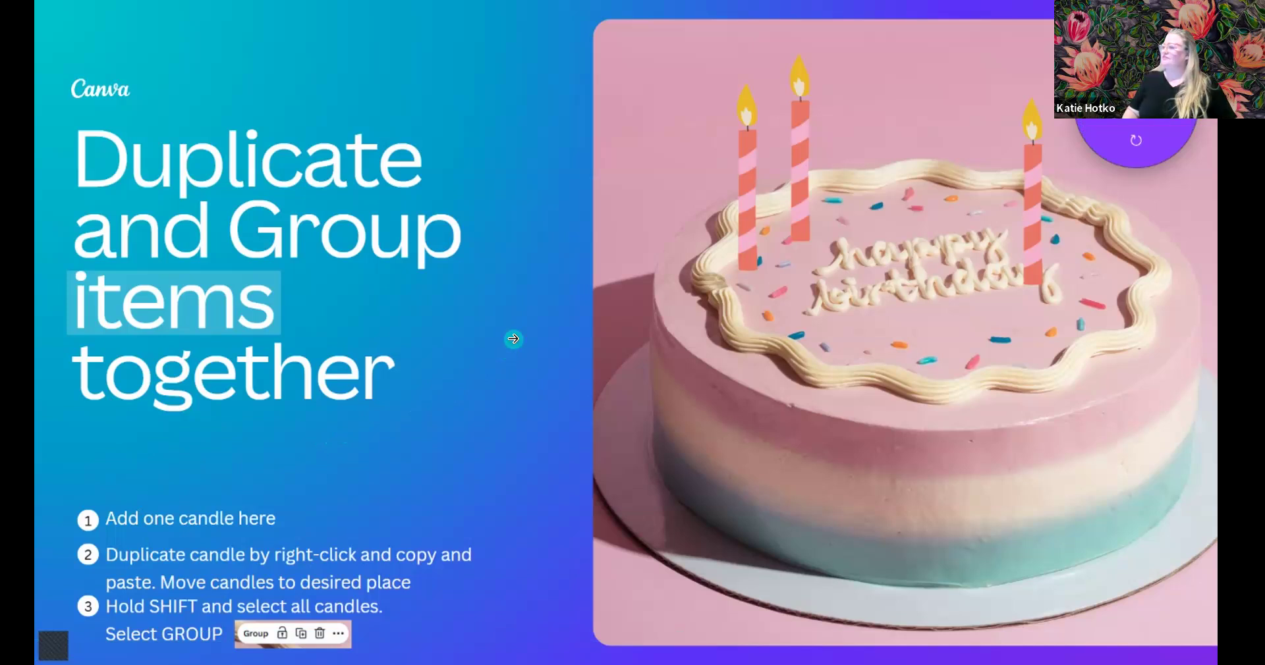
{"action": "key", "text": "Escape"}
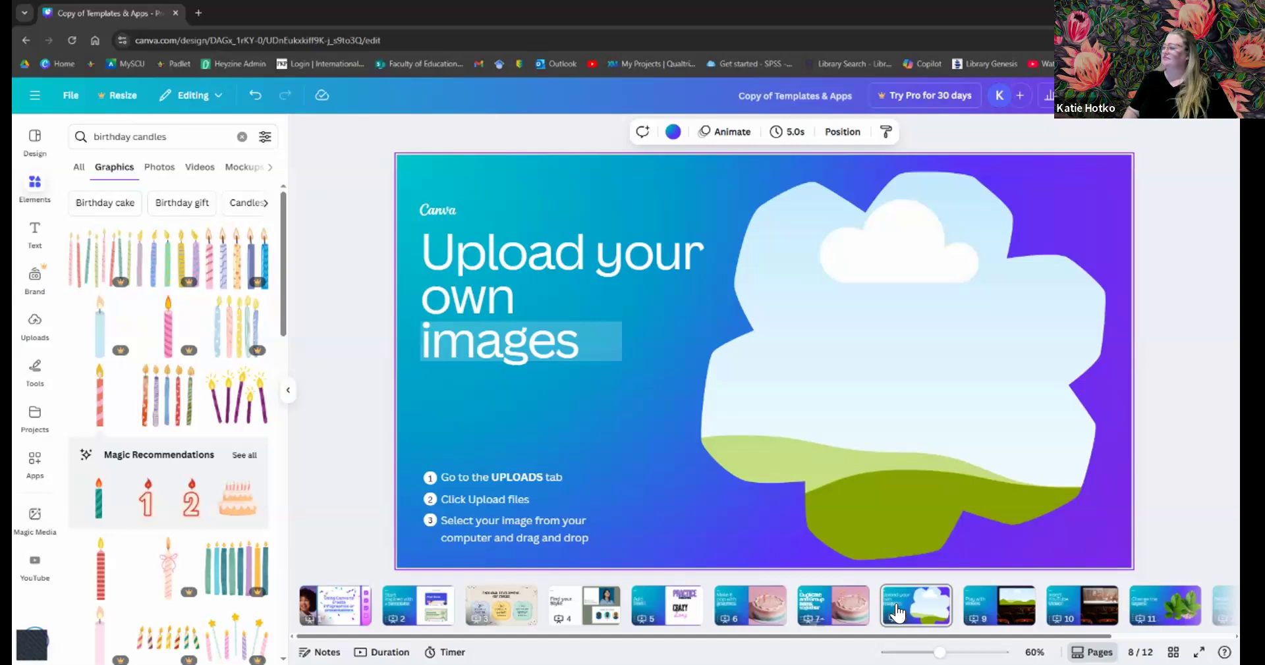
- Go to page 8, collapse the side panel, and select the cloud-shaped frame
{"action": "left_click", "coordinate": [897, 613]}
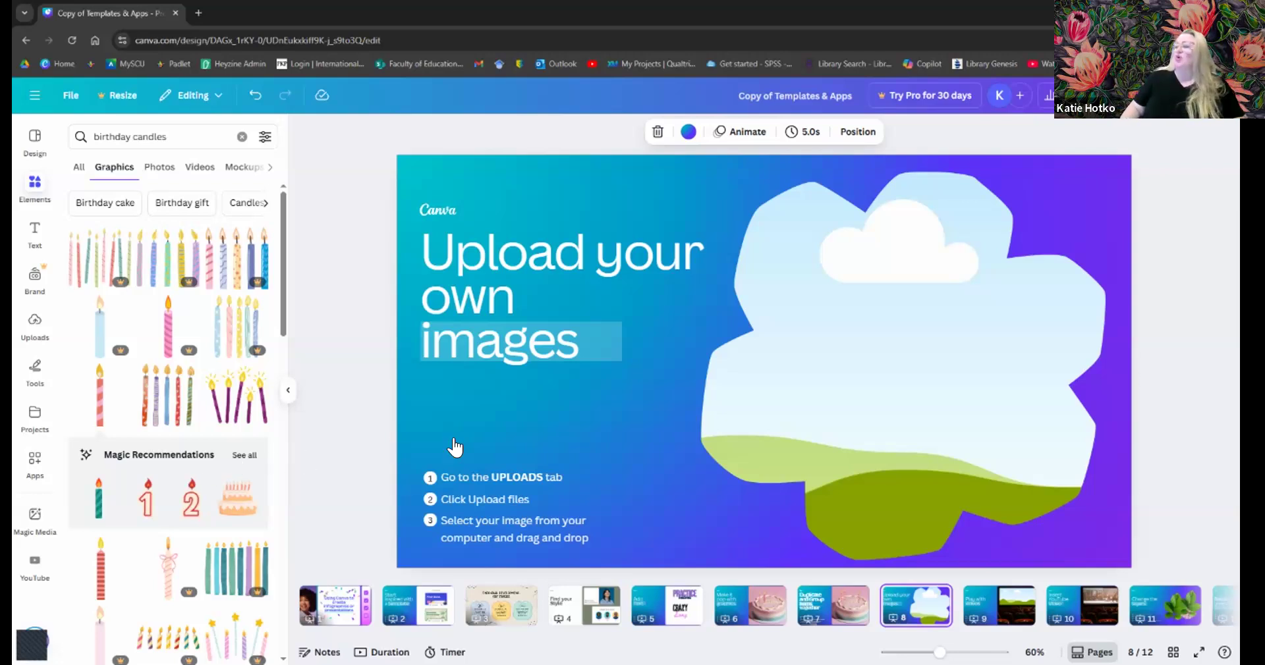
{"action": "left_click", "coordinate": [287, 395]}
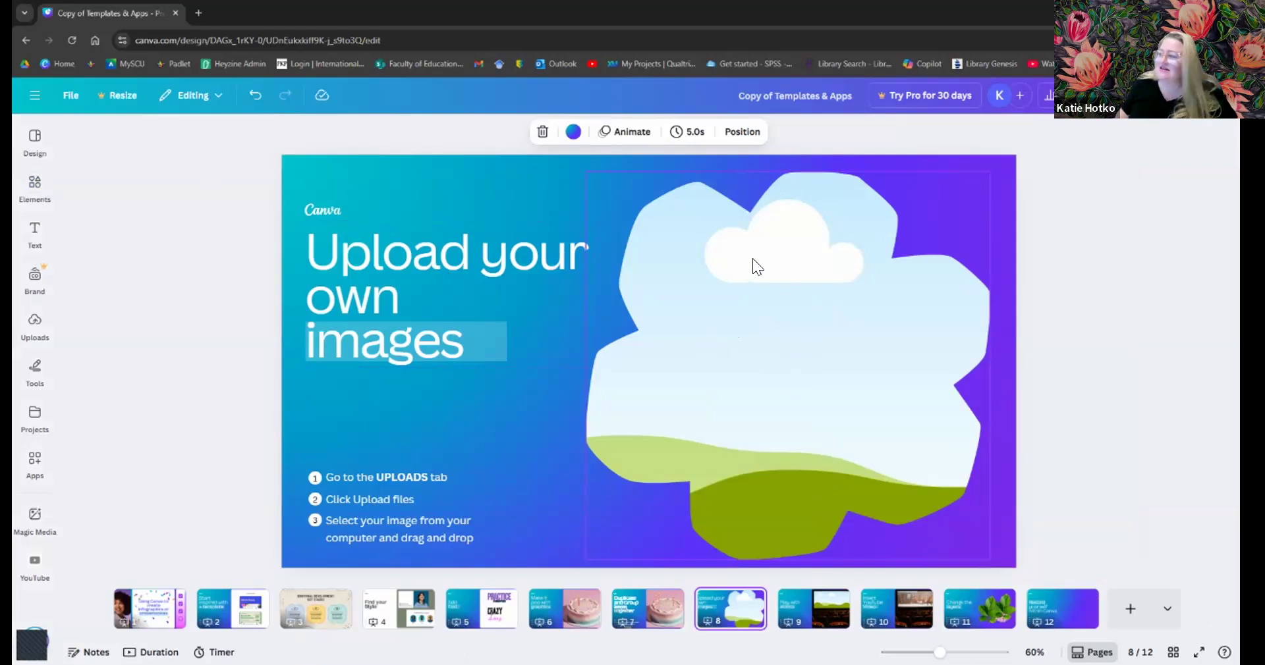
{"action": "left_click", "coordinate": [714, 325]}
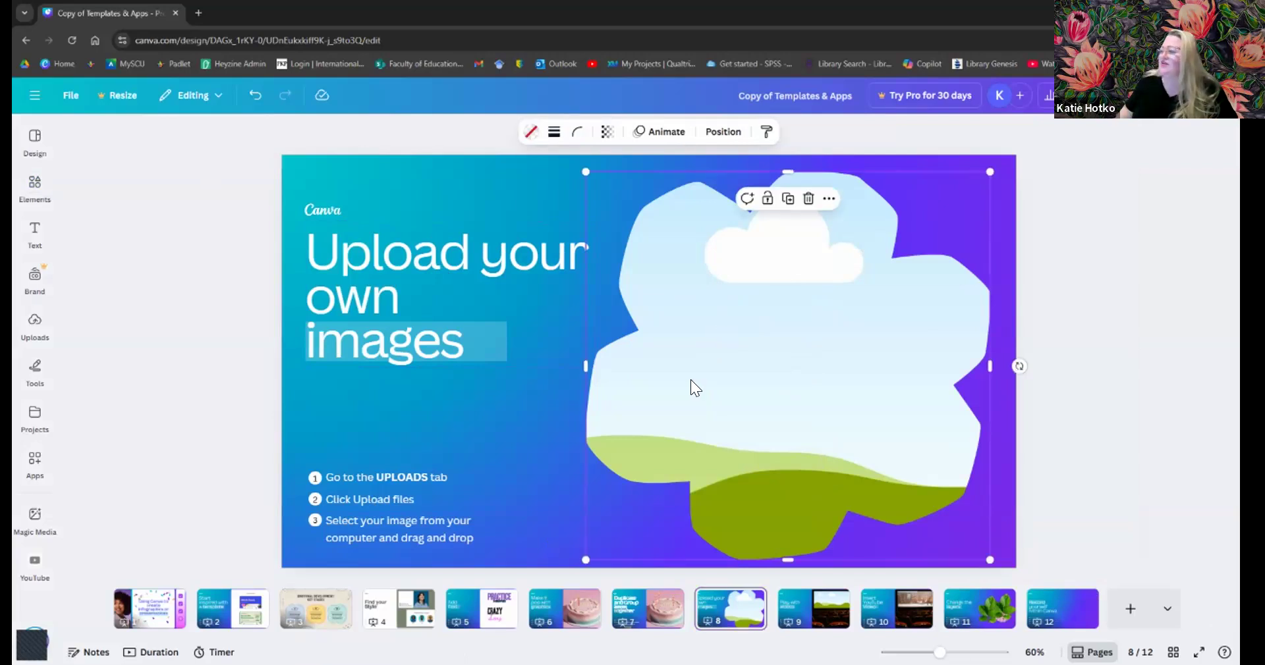
- Drop a lit birthday candles photo from the Photos results into the cloud-shaped frame
{"action": "left_click", "coordinate": [28, 209]}
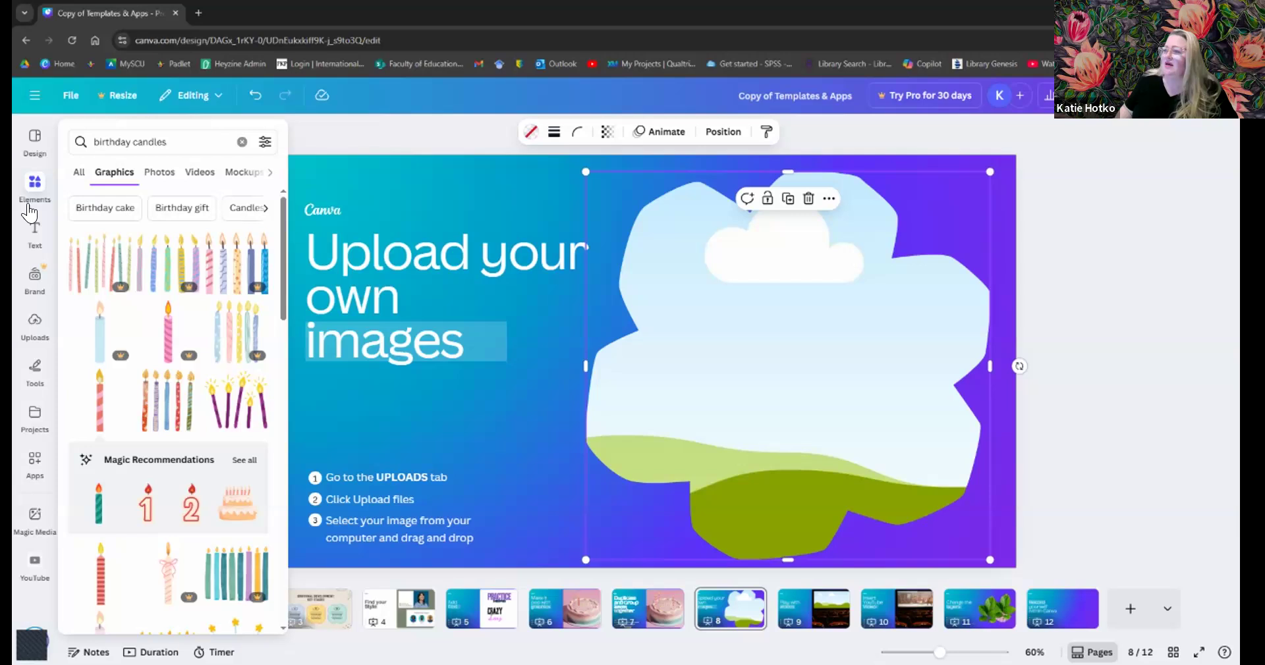
{"action": "left_click", "coordinate": [157, 174]}
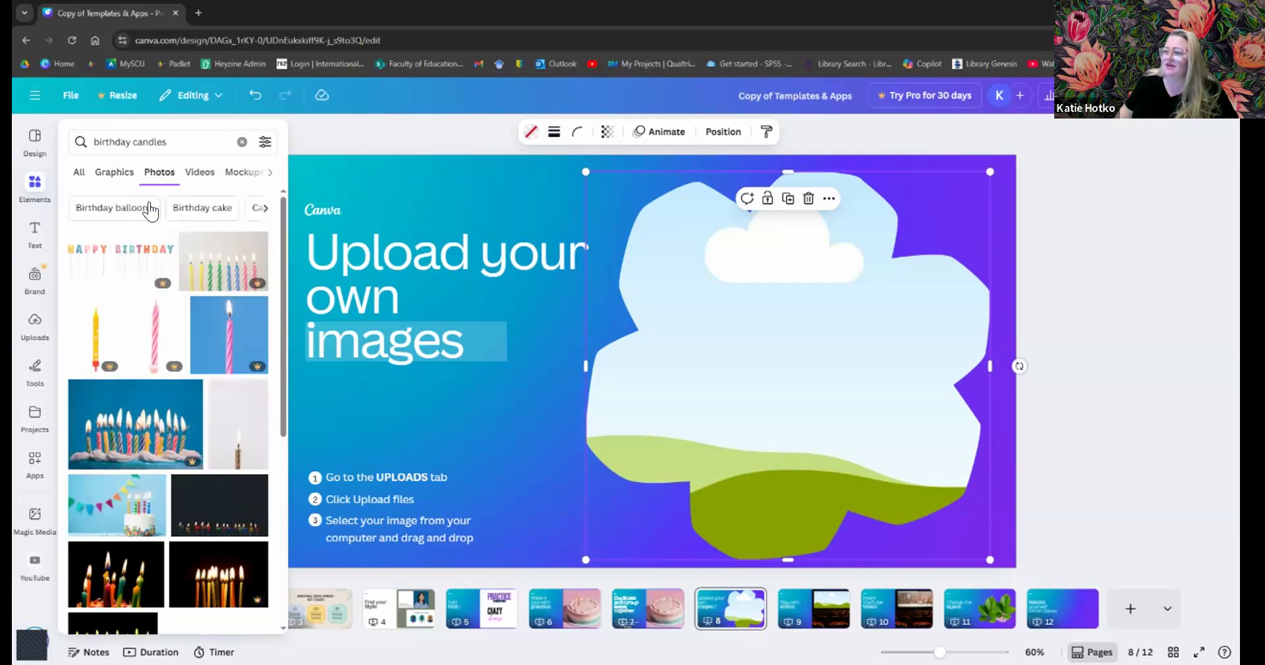
{"action": "left_click_drag", "start_coordinate": [108, 427], "coordinate": [676, 344]}
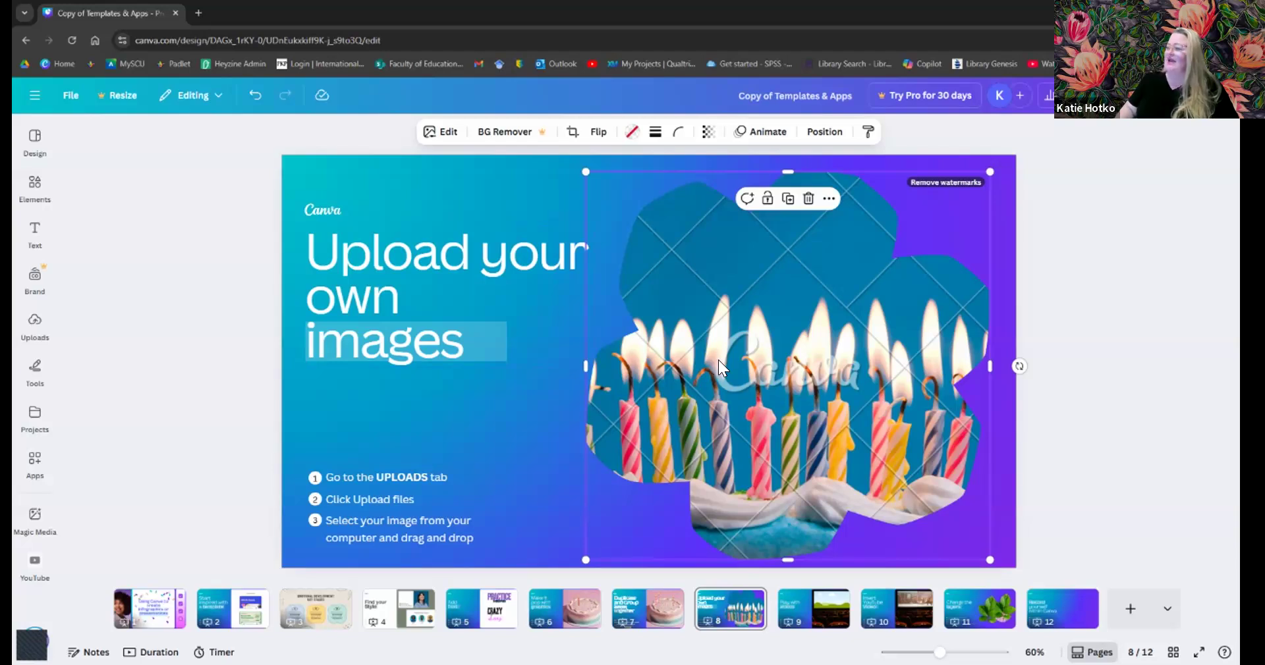
- Replace the birthday candles search with a search for 'flower'
{"action": "left_click", "coordinate": [33, 188]}
{"action": "left_click", "coordinate": [131, 141]}
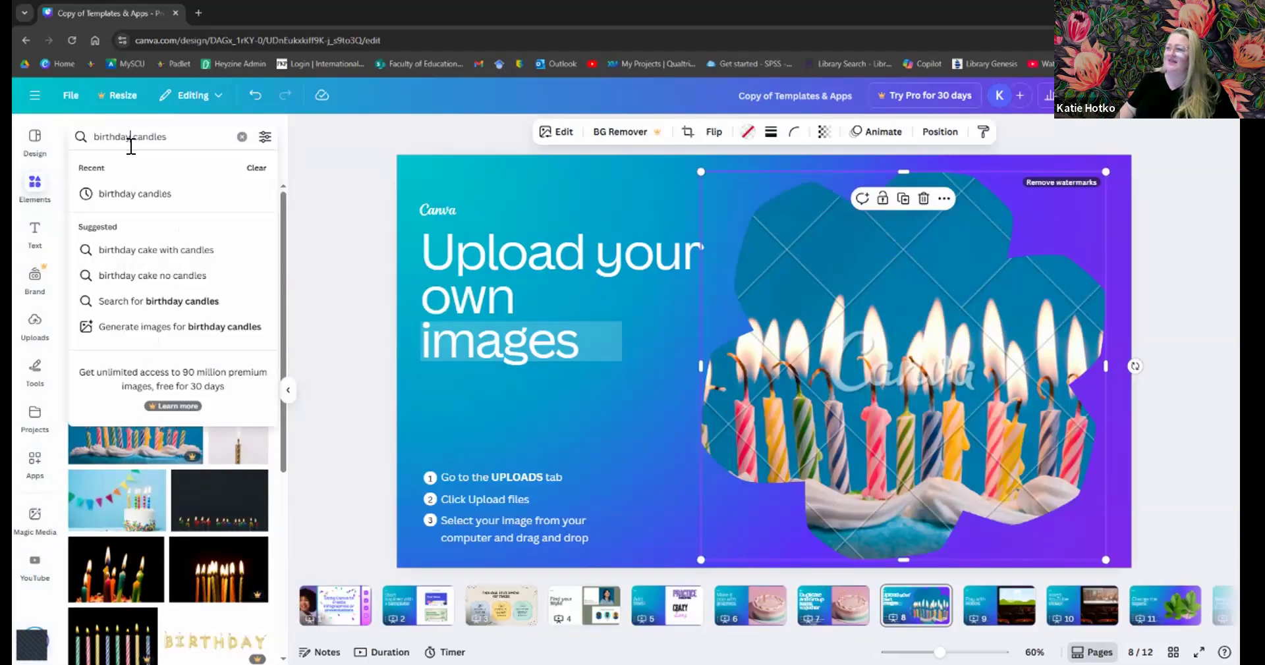
{"action": "triple_click", "coordinate": [131, 143]}
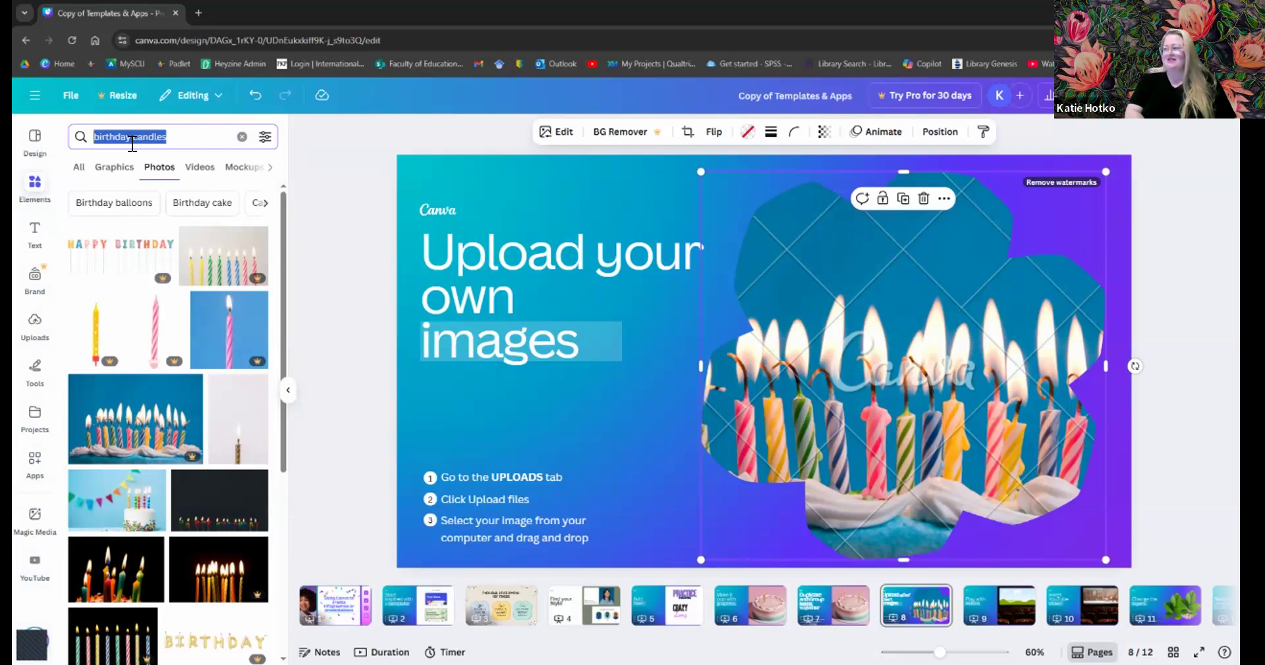
{"action": "key", "text": "BackSpace"}
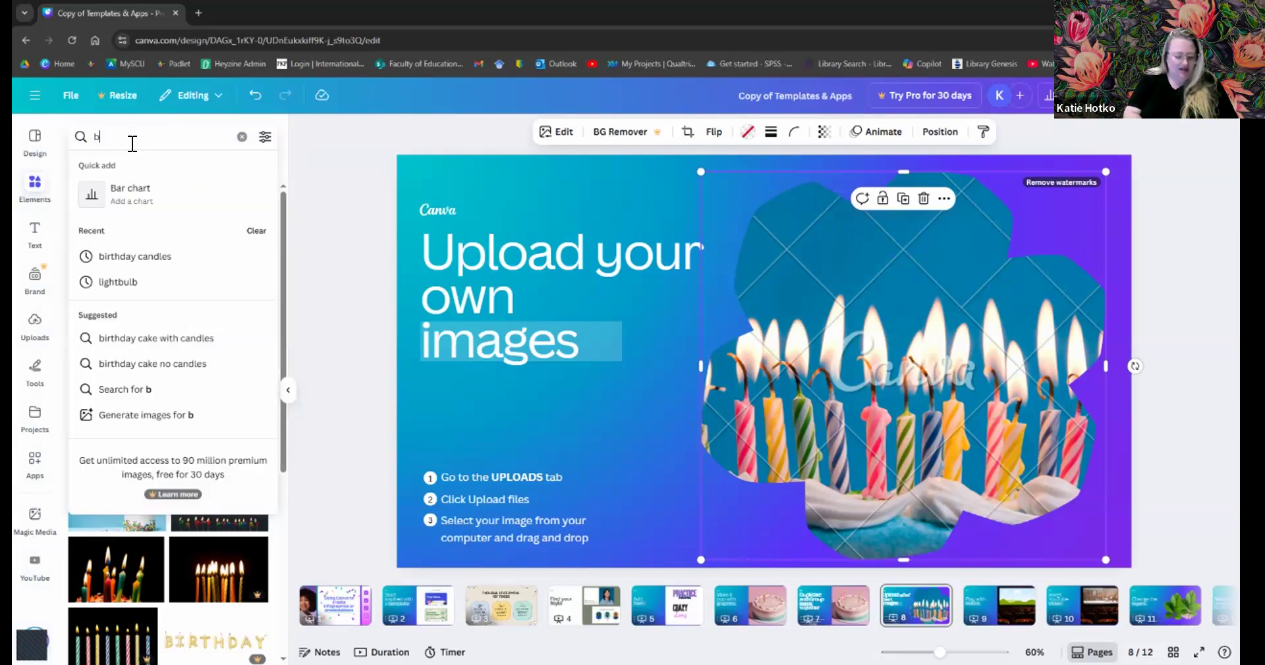
{"action": "type", "text": "flower"}
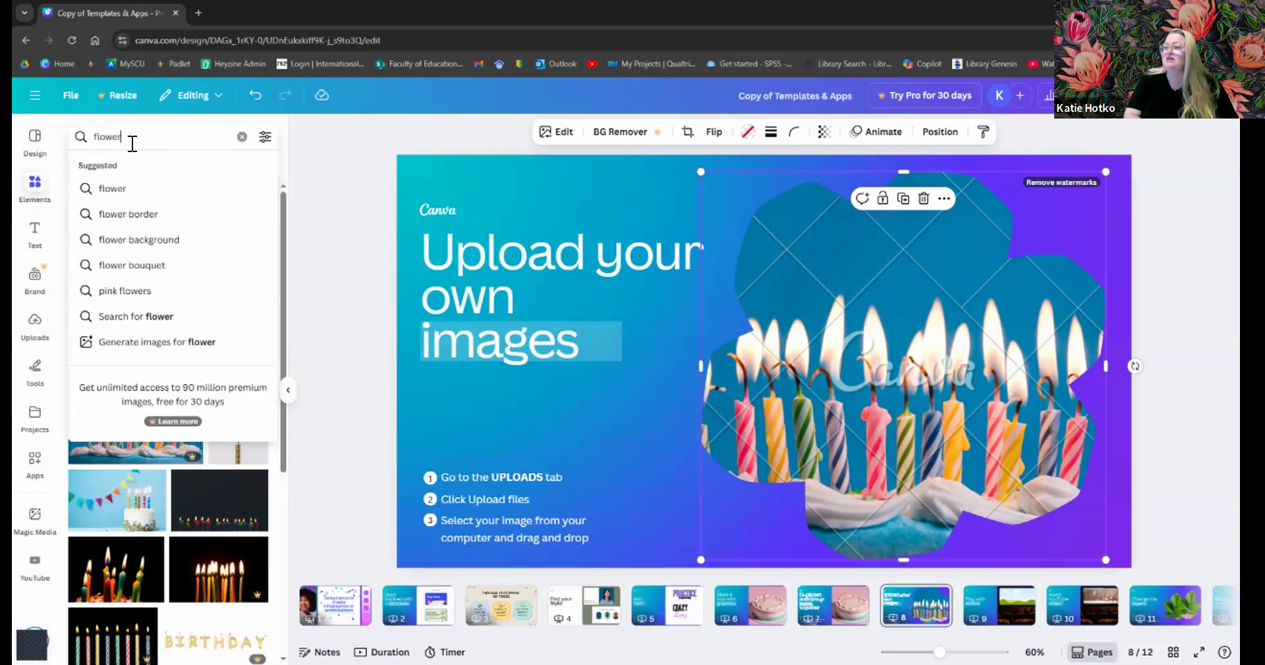
{"action": "key", "text": "Return"}
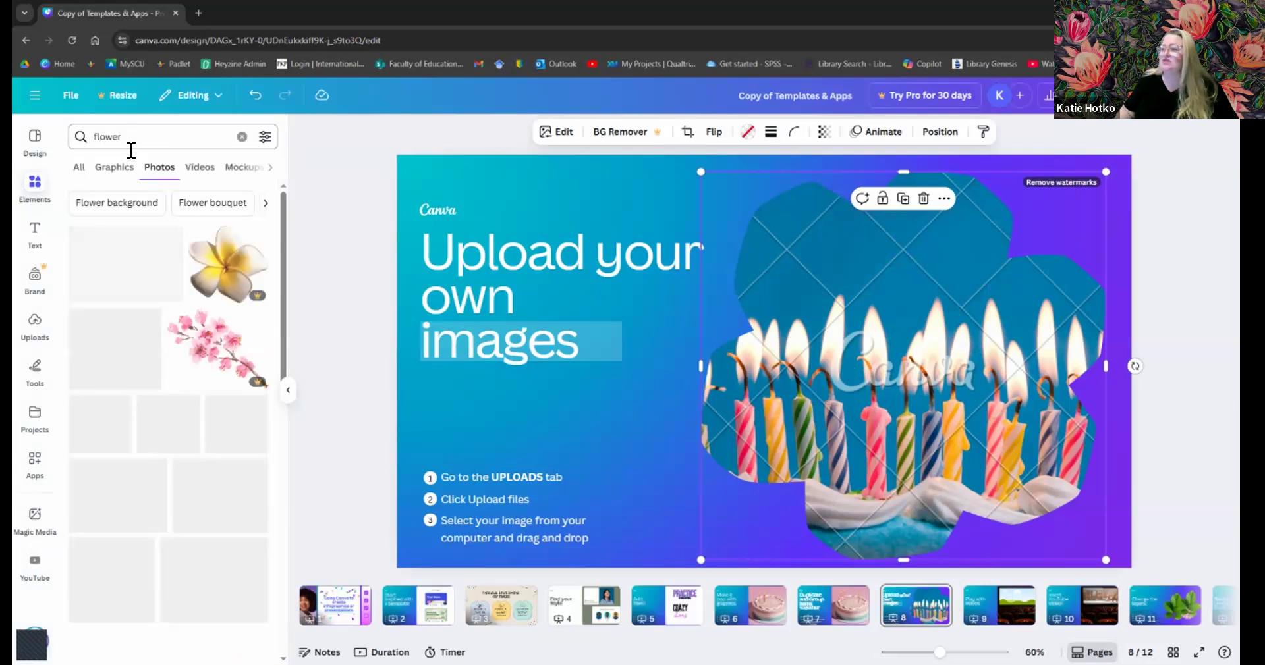
{"action": "scroll", "coordinate": [159, 398], "scroll_direction": "down", "scroll_amount": 5}
{"action": "scroll", "coordinate": [159, 398], "scroll_direction": "down", "scroll_amount": 7}
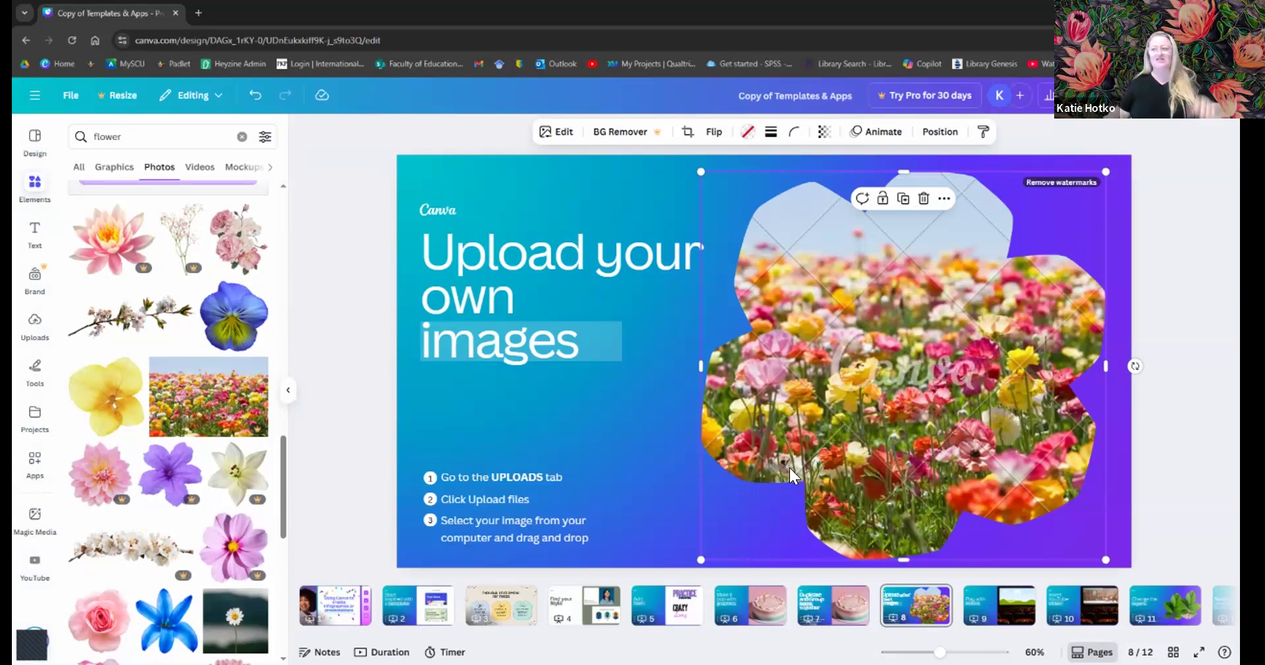
- Switch the flower results to the Frames category
{"action": "left_click", "coordinate": [269, 165]}
{"action": "left_click", "coordinate": [266, 165]}
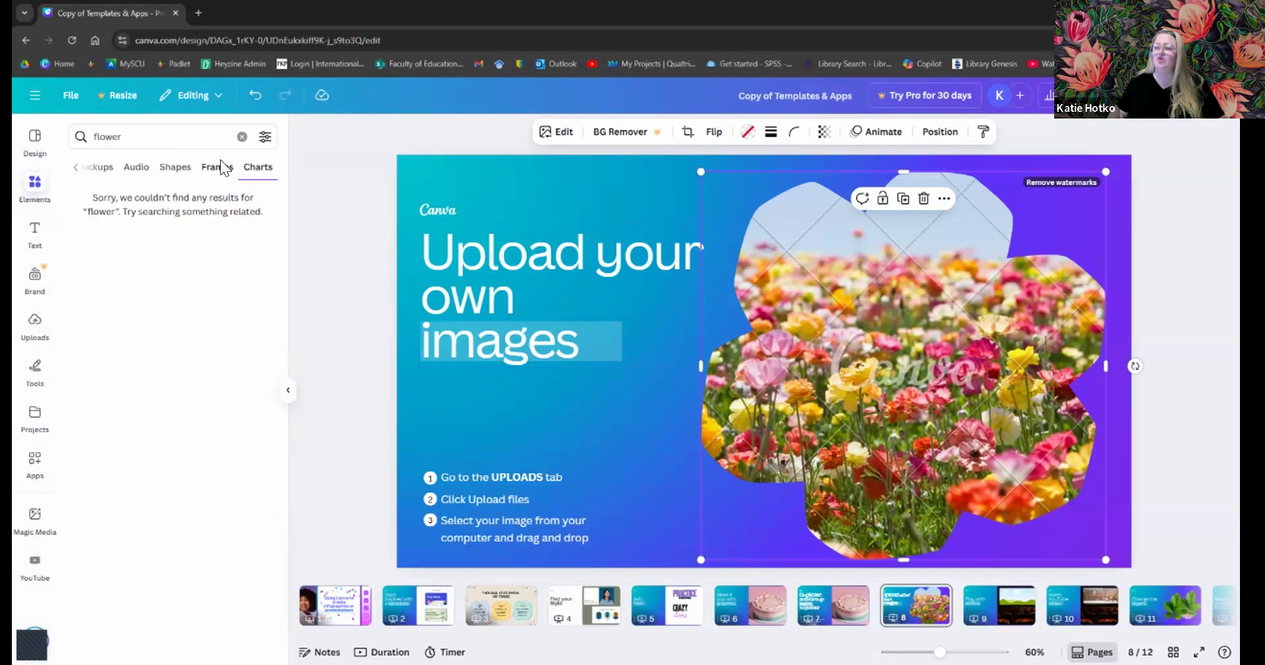
{"action": "left_click", "coordinate": [220, 162]}
{"action": "left_click_drag", "start_coordinate": [120, 139], "coordinate": [86, 137]}
- Search for 'circle' frames and delete the flower-filled cloud frame
{"action": "key", "text": "BackSpace"}
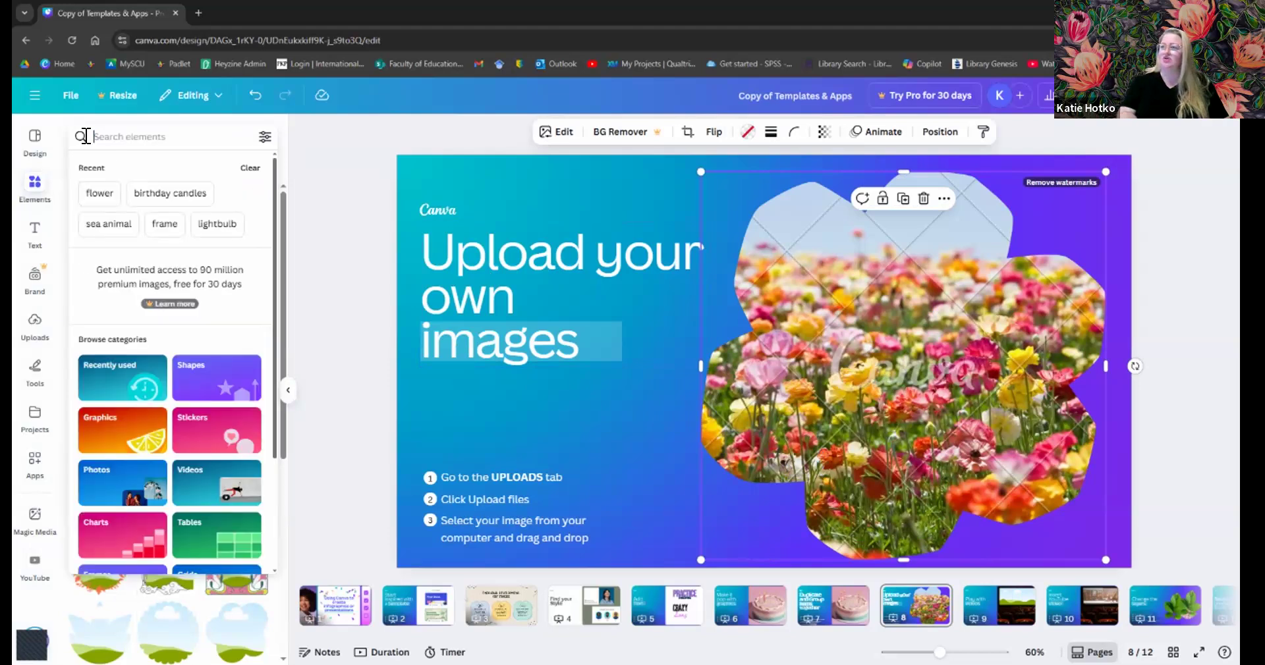
{"action": "type", "text": "circle"}
{"action": "key", "text": "Return"}
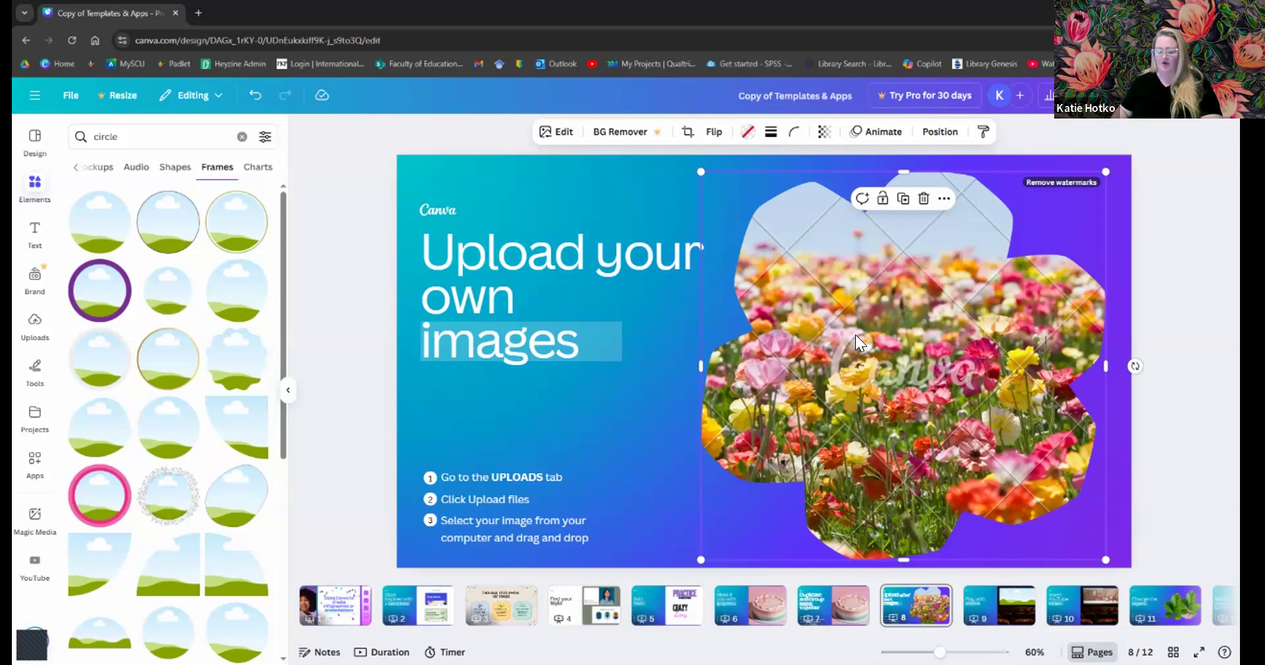
{"action": "key", "text": "Delete"}
{"action": "key", "text": "Delete"}
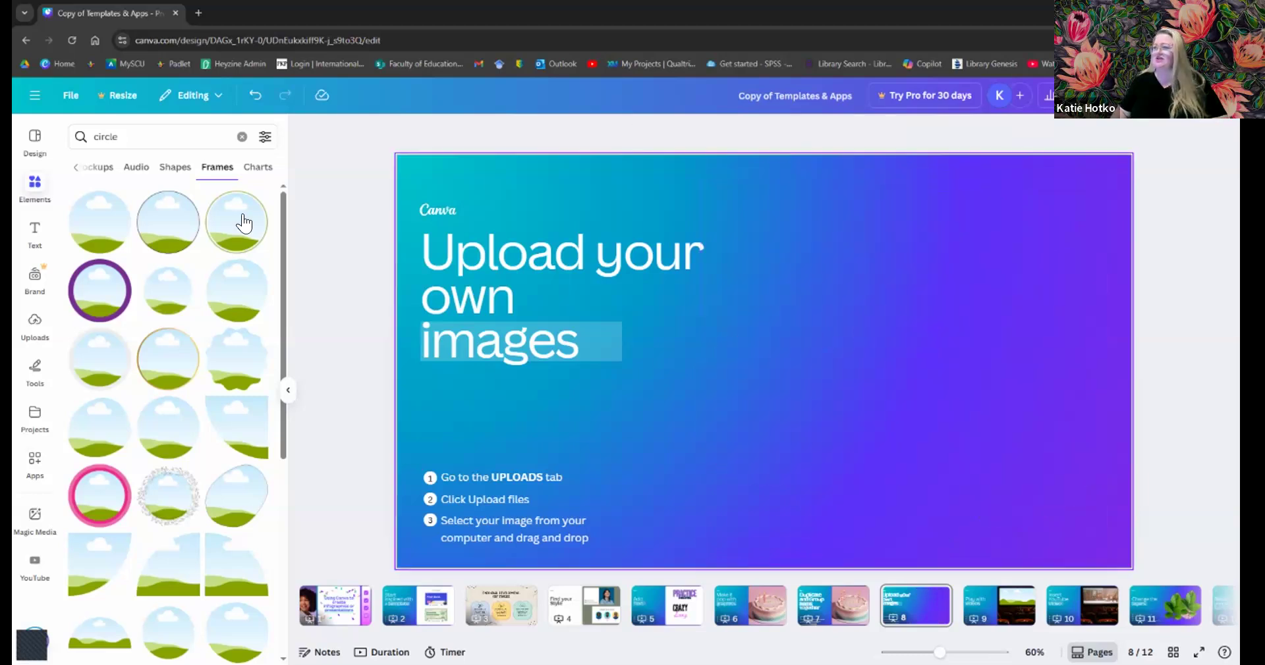
- Add a plain circle frame, move it to the upper right, and enlarge it
{"action": "left_click", "coordinate": [99, 240]}
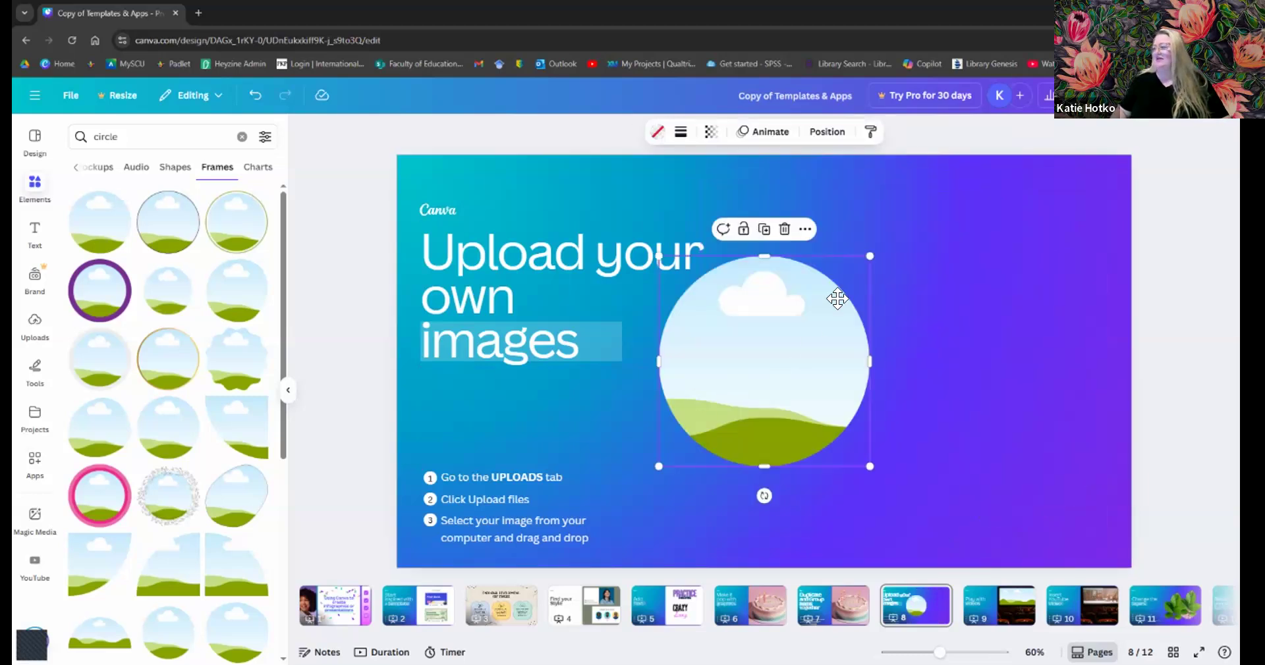
{"action": "left_click_drag", "start_coordinate": [726, 381], "coordinate": [836, 298]}
{"action": "left_click_drag", "start_coordinate": [1025, 485], "coordinate": [1097, 521]}
{"action": "triple_click", "coordinate": [148, 144]}
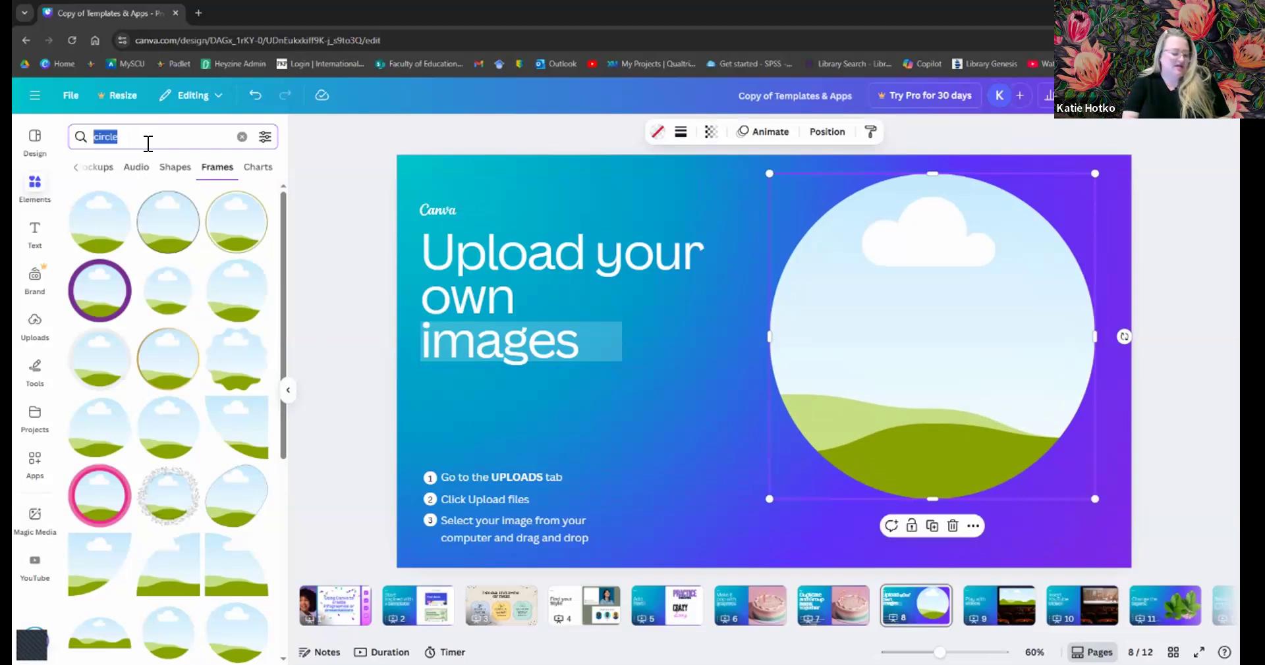
- Search for 'children' photos, then delete the trial photo so the circle frame is empty
{"action": "type", "text": "children"}
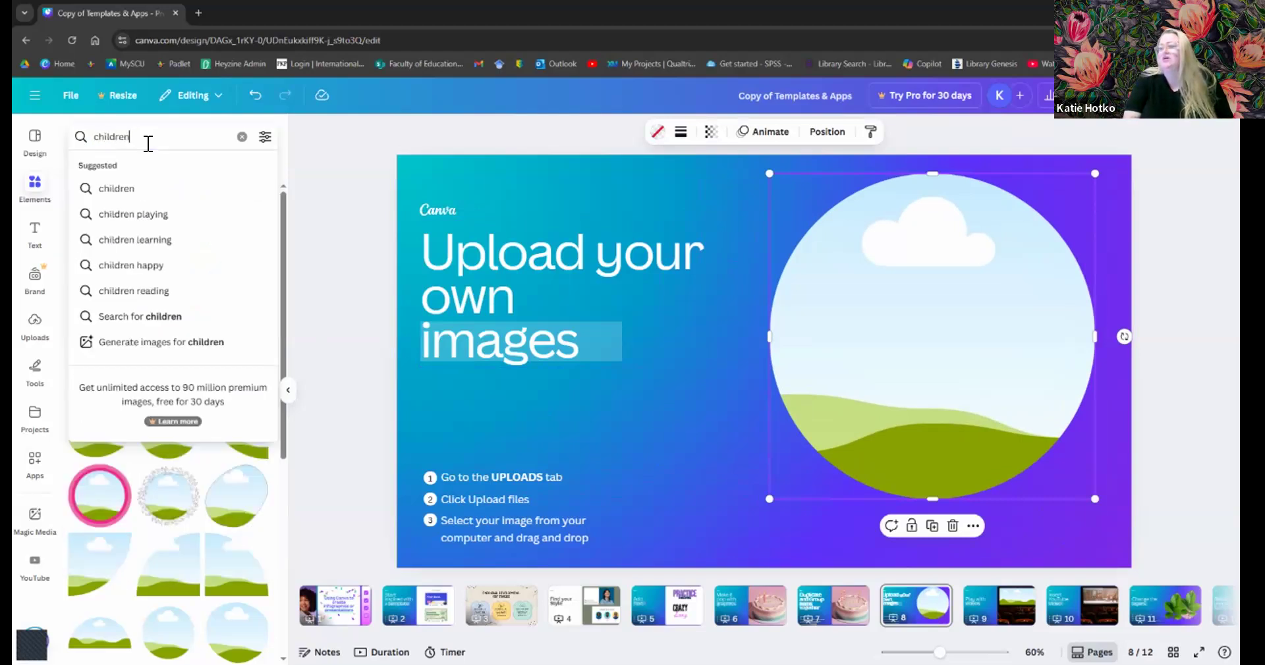
{"action": "key", "text": "Return"}
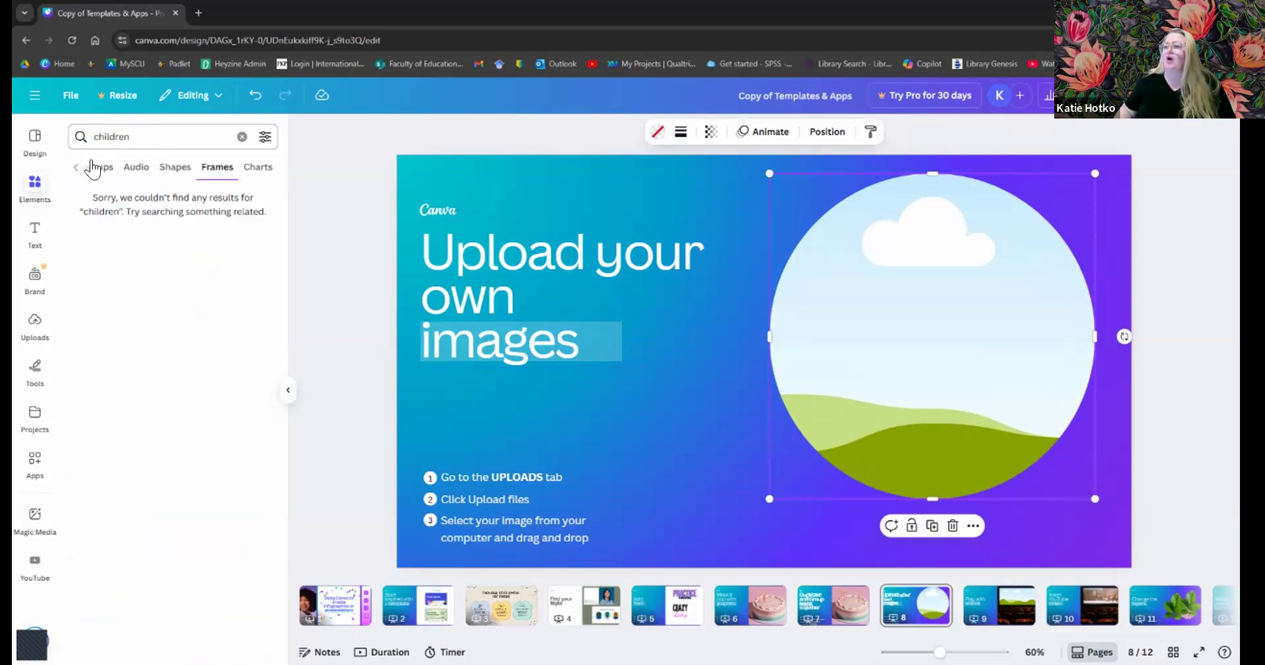
{"action": "left_click", "coordinate": [73, 169]}
{"action": "left_click", "coordinate": [166, 172]}
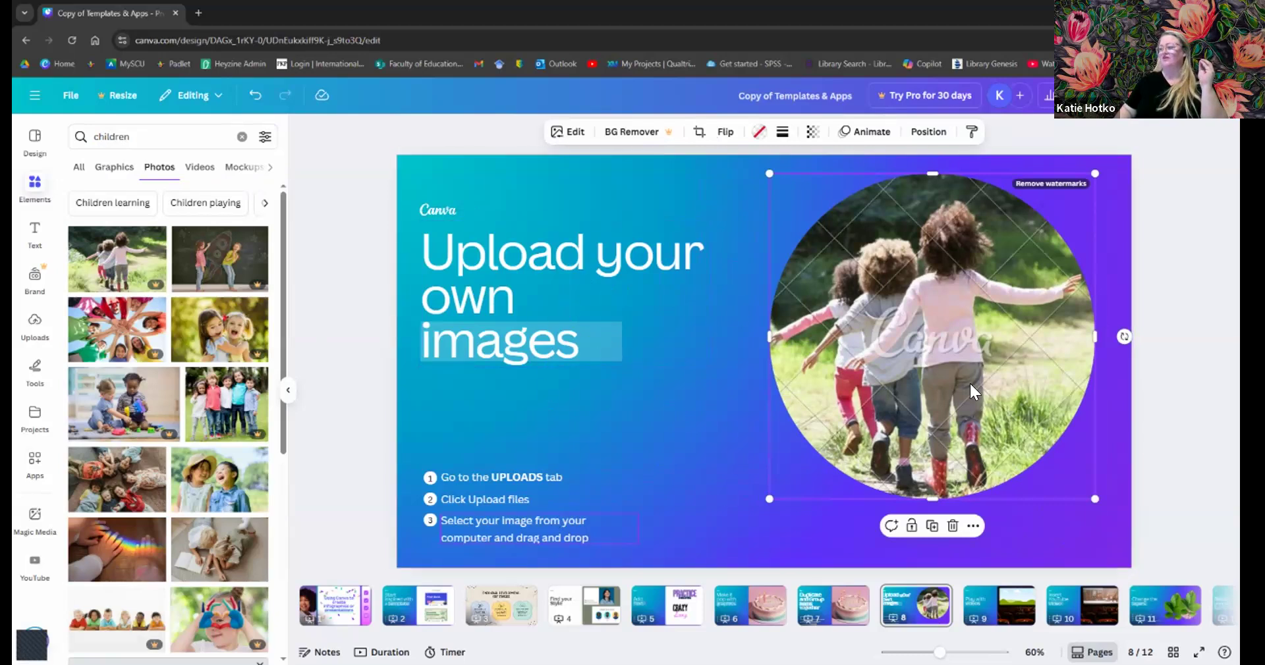
{"action": "key", "text": "Delete"}
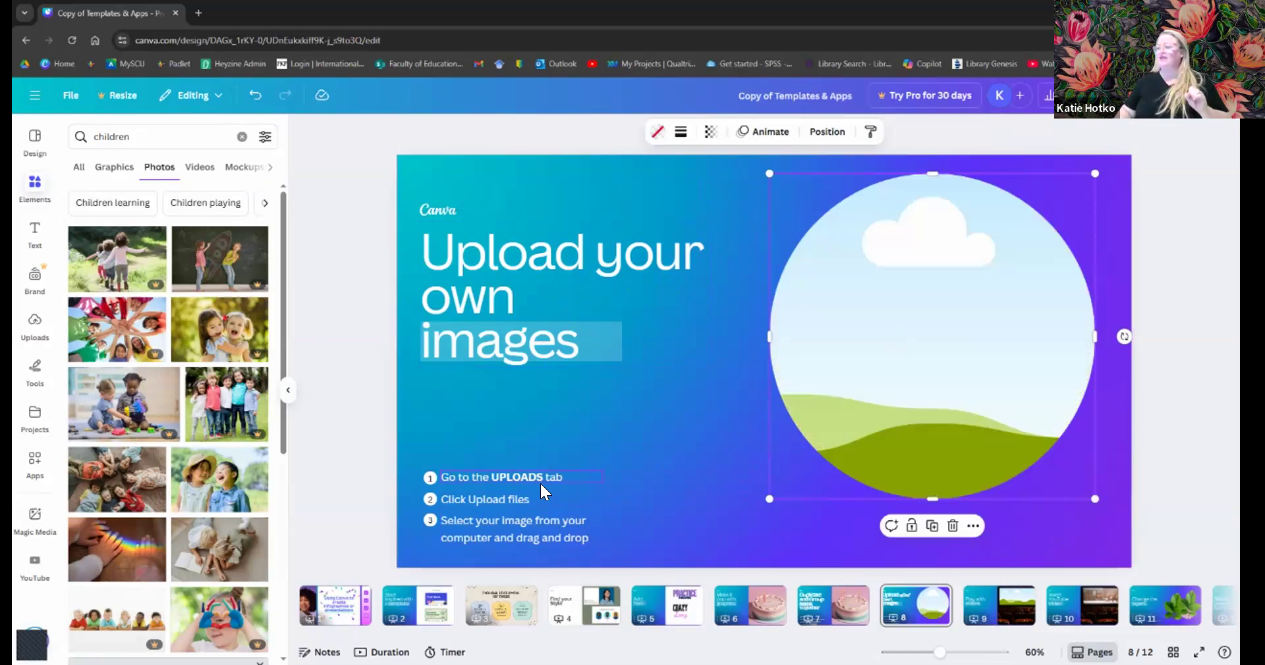
- In Uploads, dismiss the organising tip and start uploading files from the computer
{"action": "left_click", "coordinate": [35, 322]}
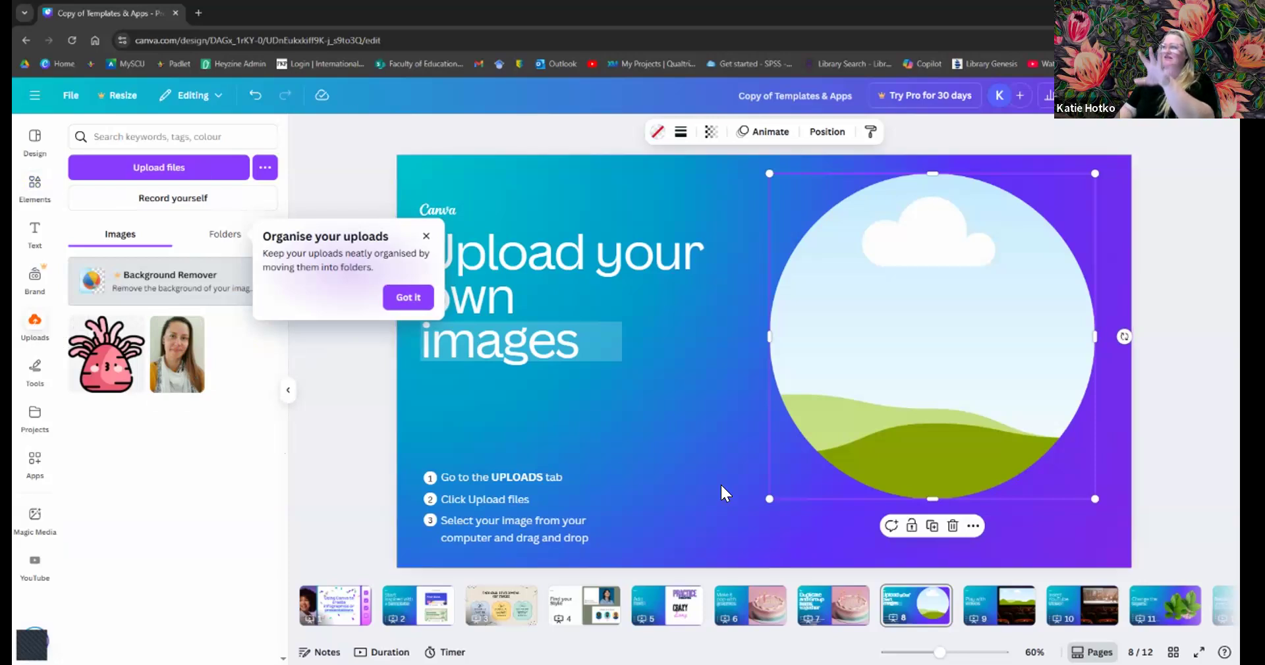
{"action": "left_click", "coordinate": [427, 236]}
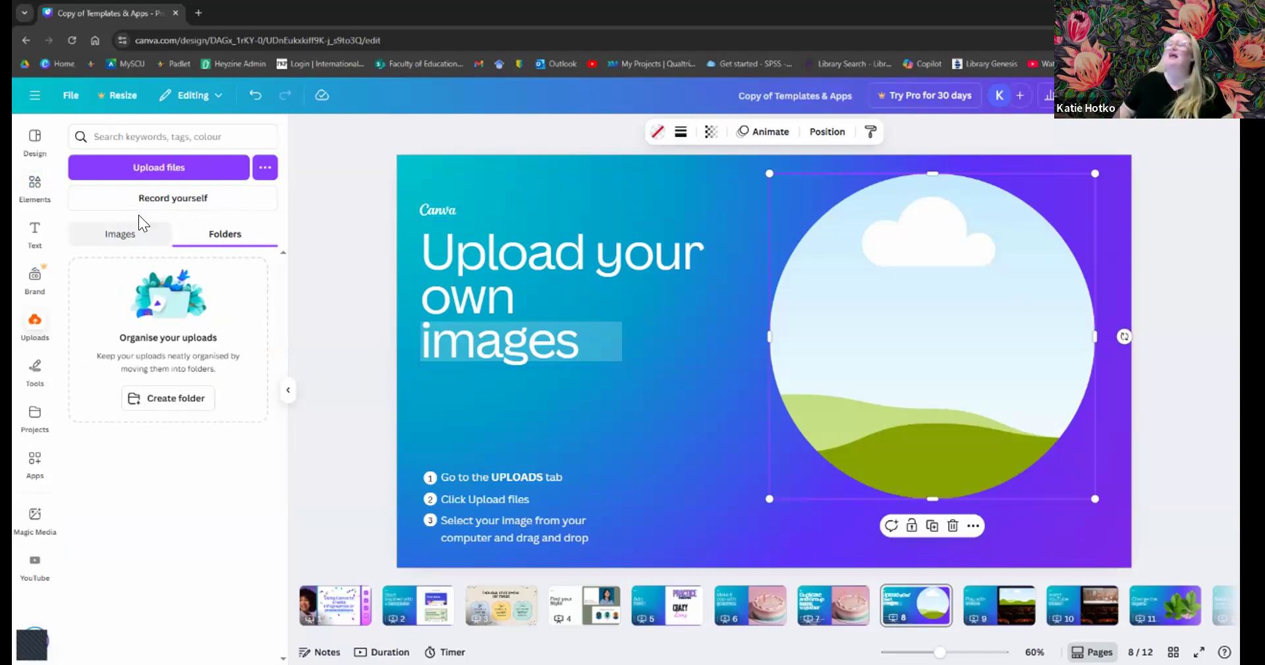
{"action": "left_click", "coordinate": [156, 173]}
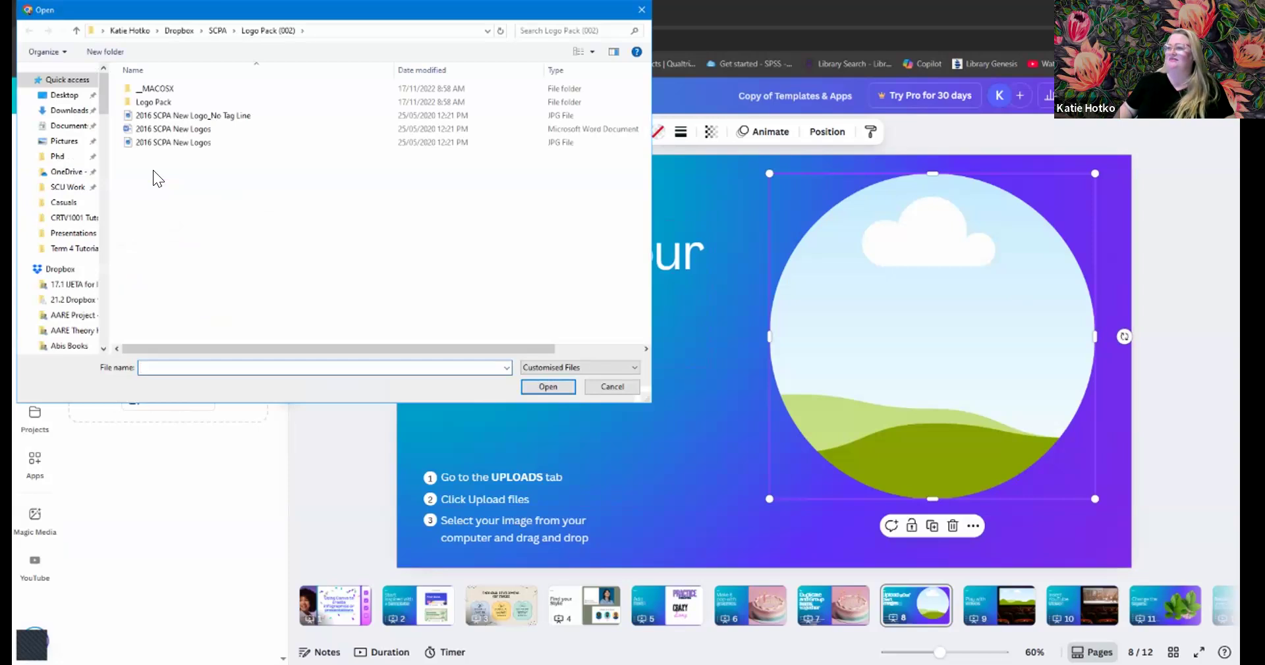
- Browse the Dropbox, Desktop and Documents folders, then open the Pictures folder
{"action": "left_click", "coordinate": [71, 300]}
{"action": "left_click_drag", "start_coordinate": [102, 108], "coordinate": [110, 318]}
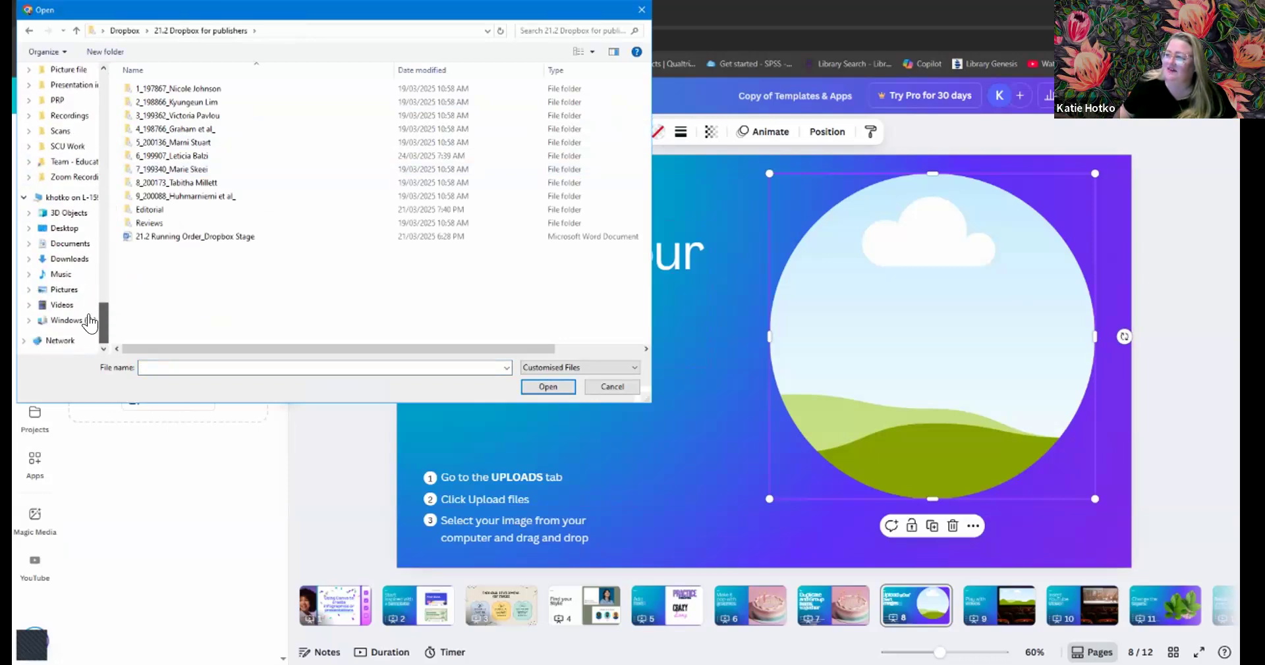
{"action": "left_click", "coordinate": [65, 230]}
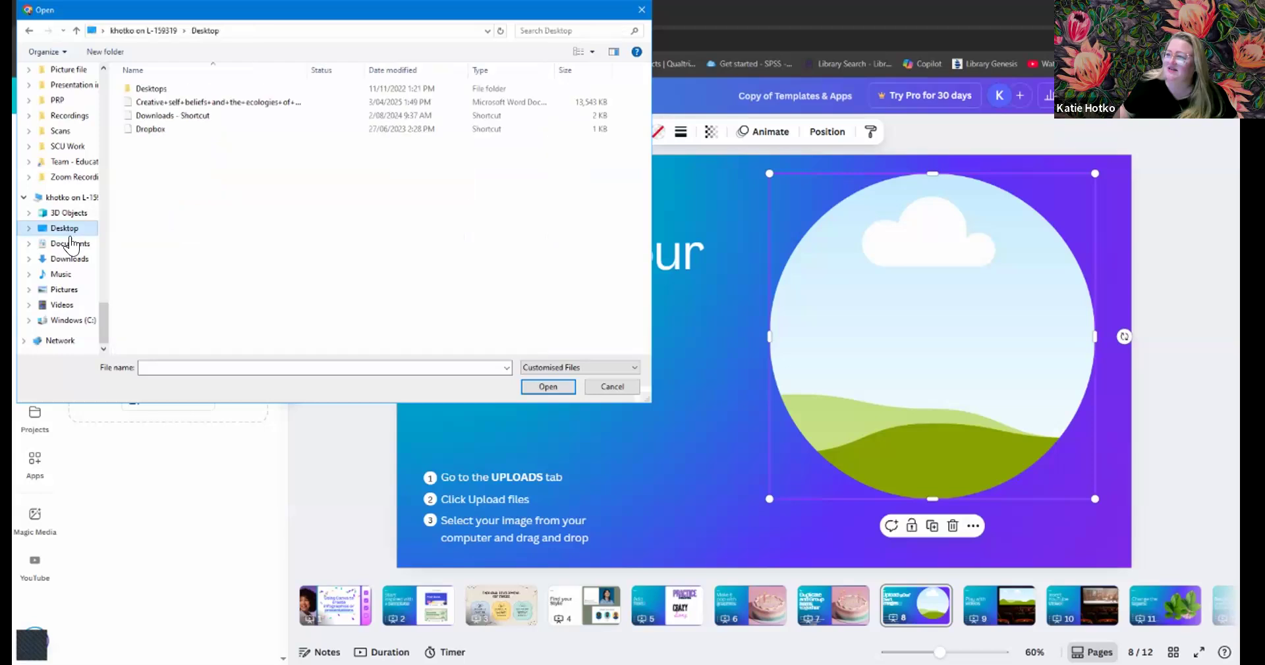
{"action": "left_click", "coordinate": [71, 244]}
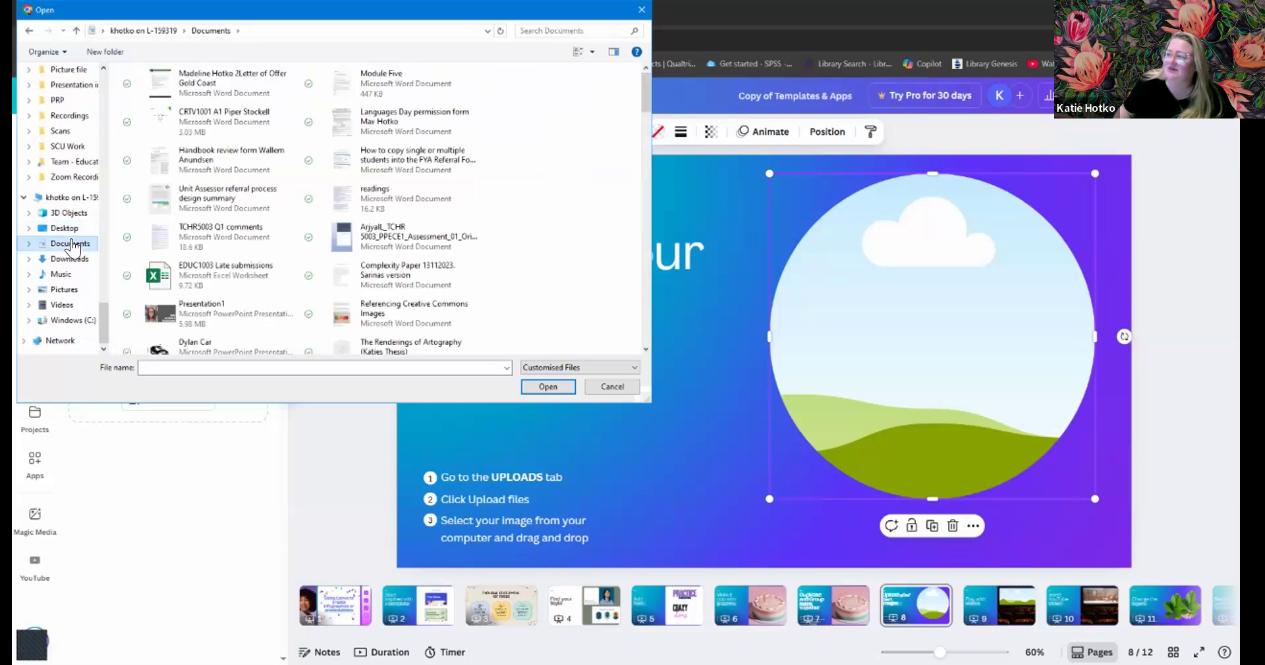
{"action": "scroll", "coordinate": [161, 209], "scroll_direction": "down", "scroll_amount": 5}
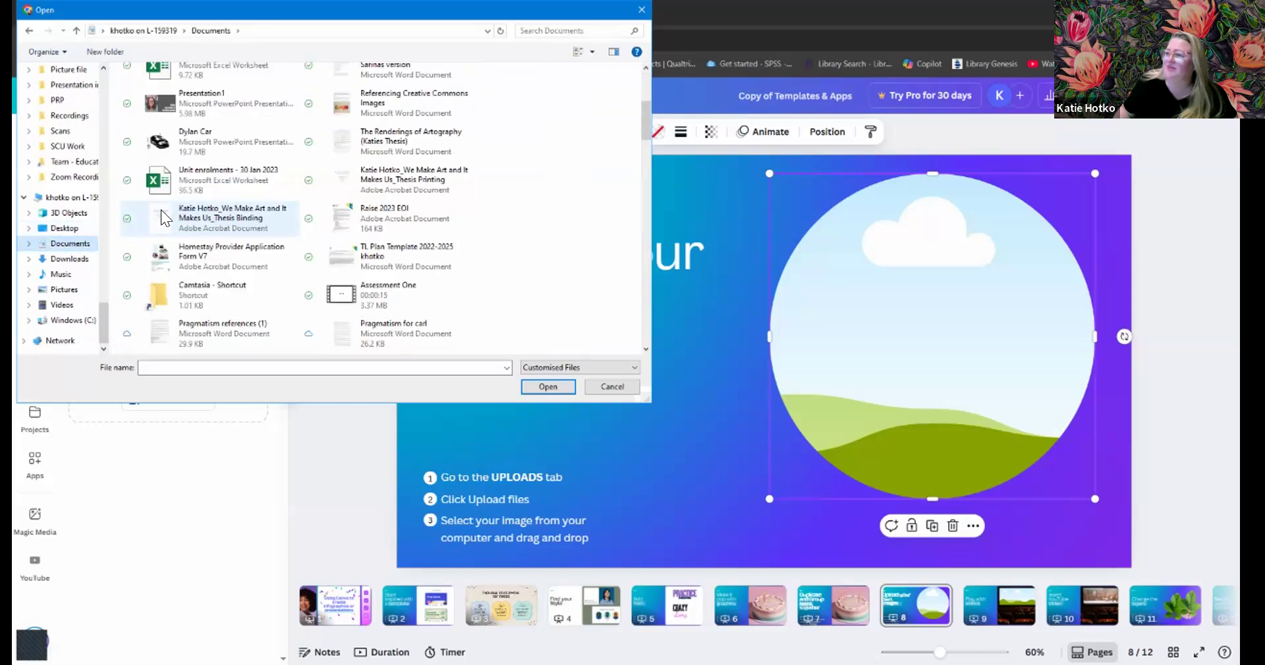
{"action": "left_click", "coordinate": [73, 290]}
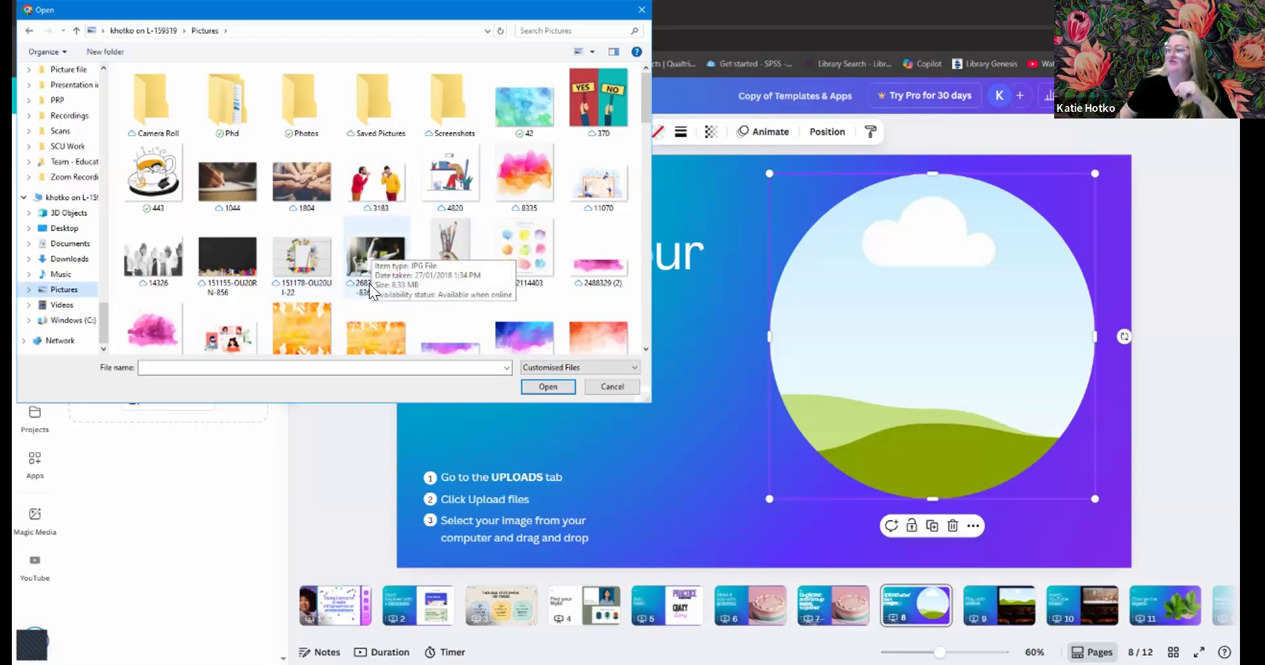
- Select the You Can Do It! bitmoji image and confirm the upload
{"action": "scroll", "coordinate": [369, 283], "scroll_direction": "down", "scroll_amount": 3}
{"action": "scroll", "coordinate": [377, 281], "scroll_direction": "down", "scroll_amount": 5}
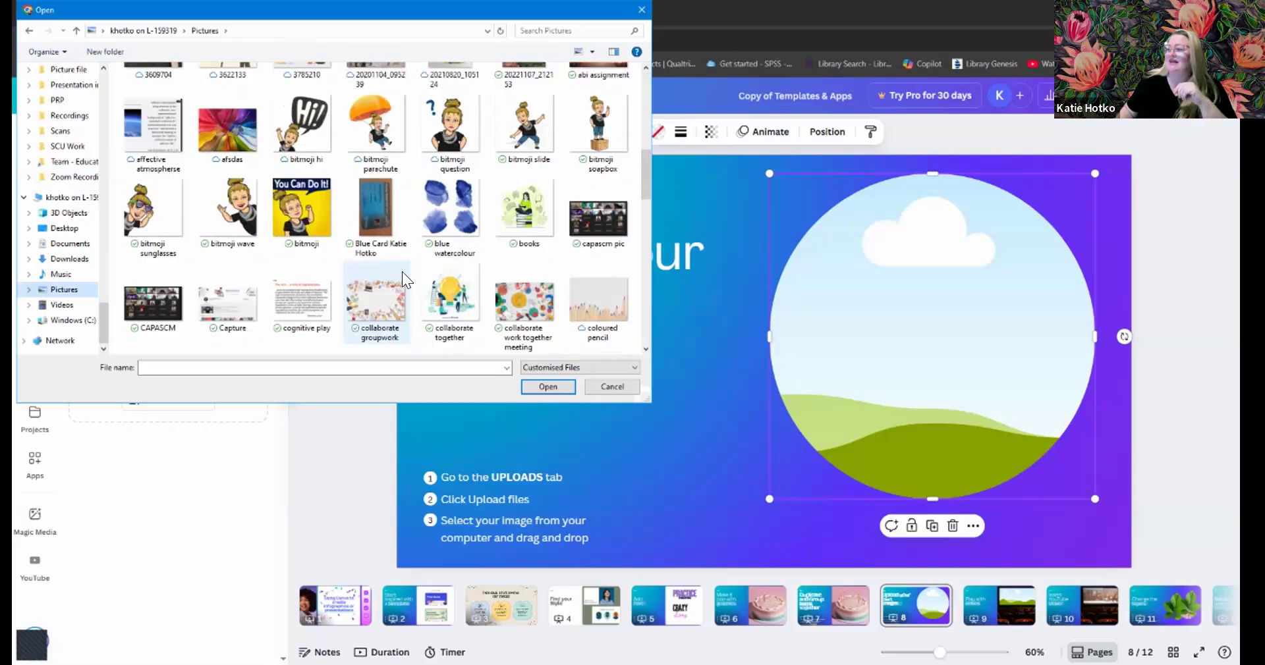
{"action": "scroll", "coordinate": [380, 268], "scroll_direction": "up", "scroll_amount": 4}
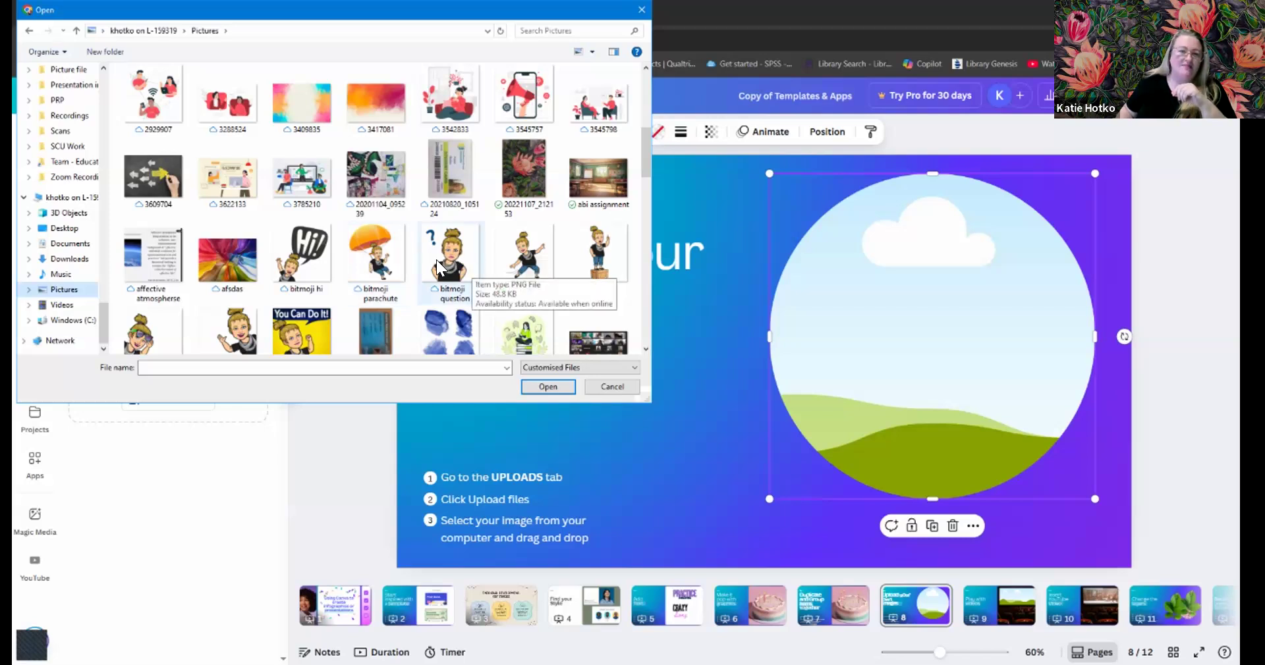
{"action": "left_click", "coordinate": [300, 332]}
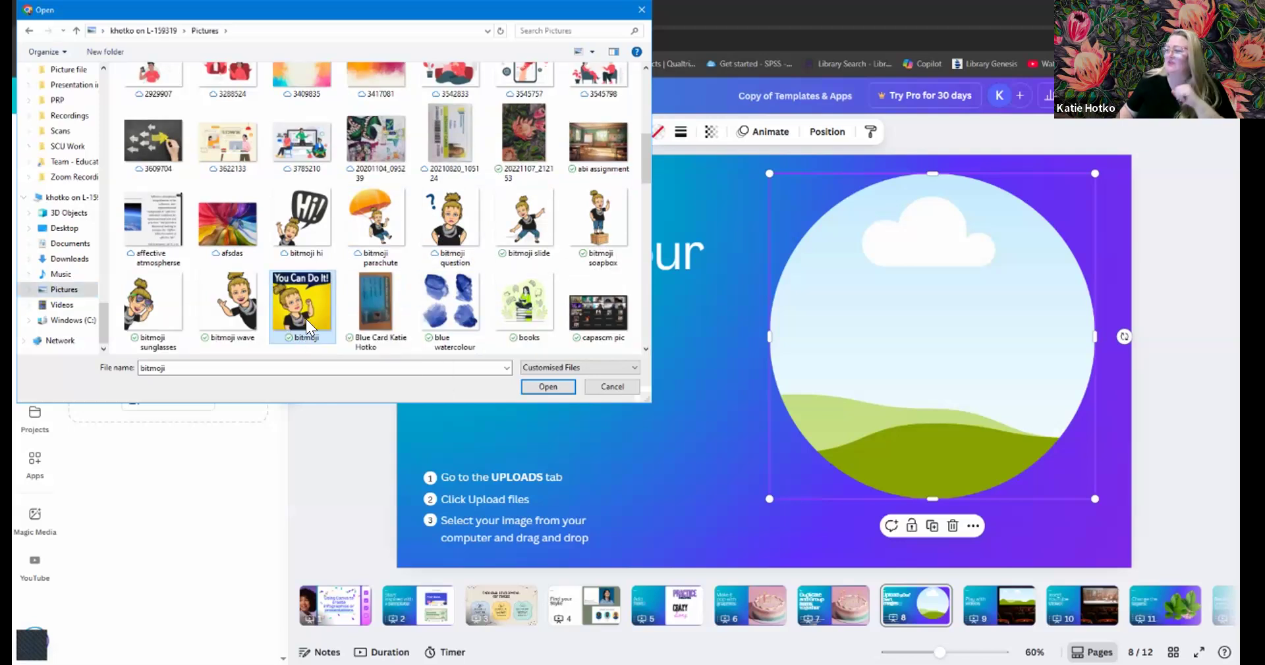
{"action": "left_click", "coordinate": [543, 386]}
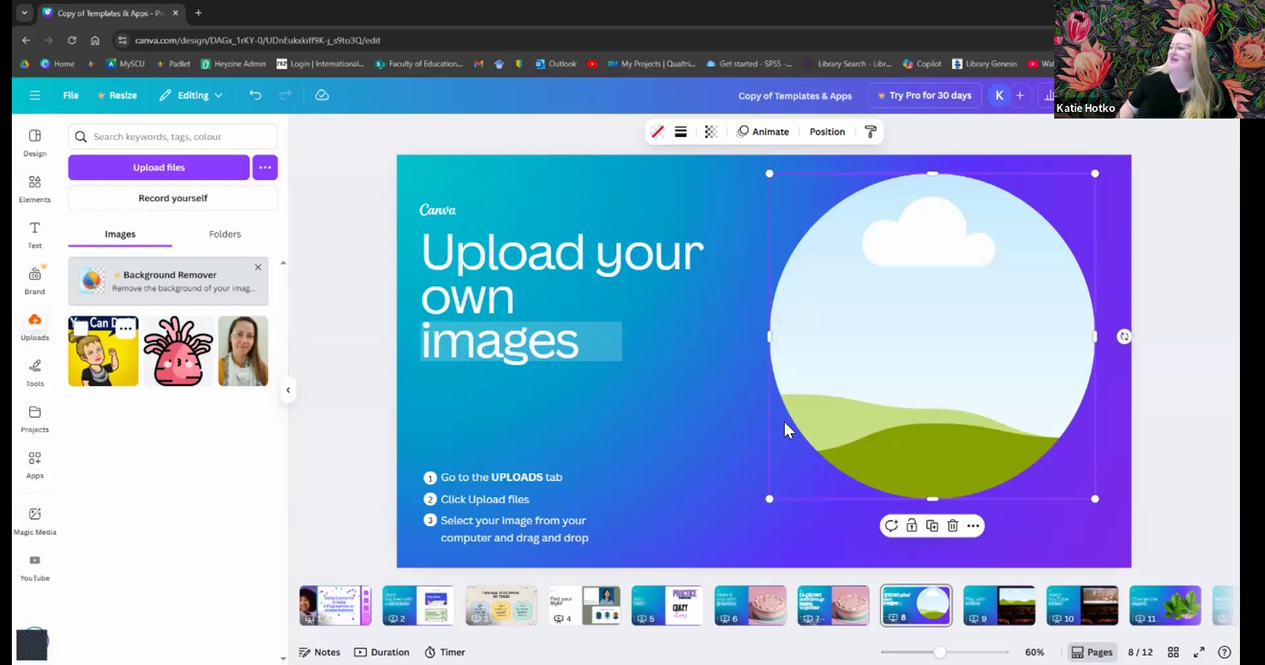
- Drop the You Can Do It! bitmoji into the circle frame, reposition it, then remove it
{"action": "left_click_drag", "start_coordinate": [784, 420], "coordinate": [818, 407]}
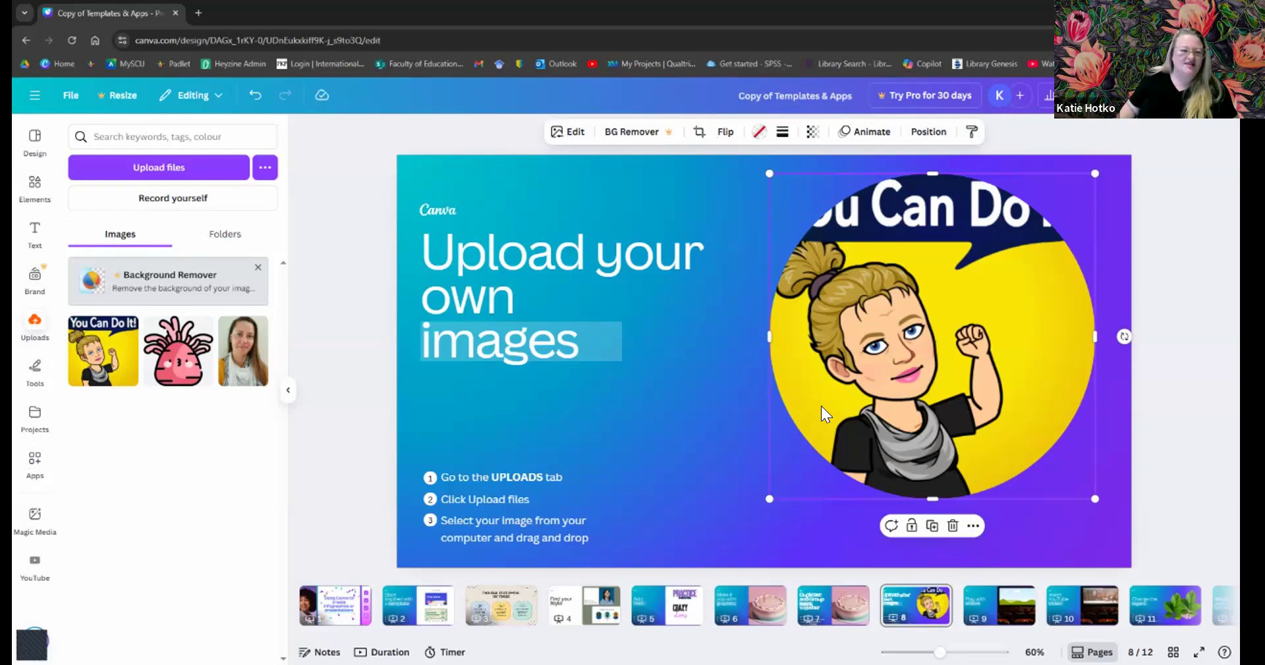
{"action": "left_click_drag", "start_coordinate": [885, 370], "coordinate": [826, 407]}
{"action": "key", "text": "Delete"}
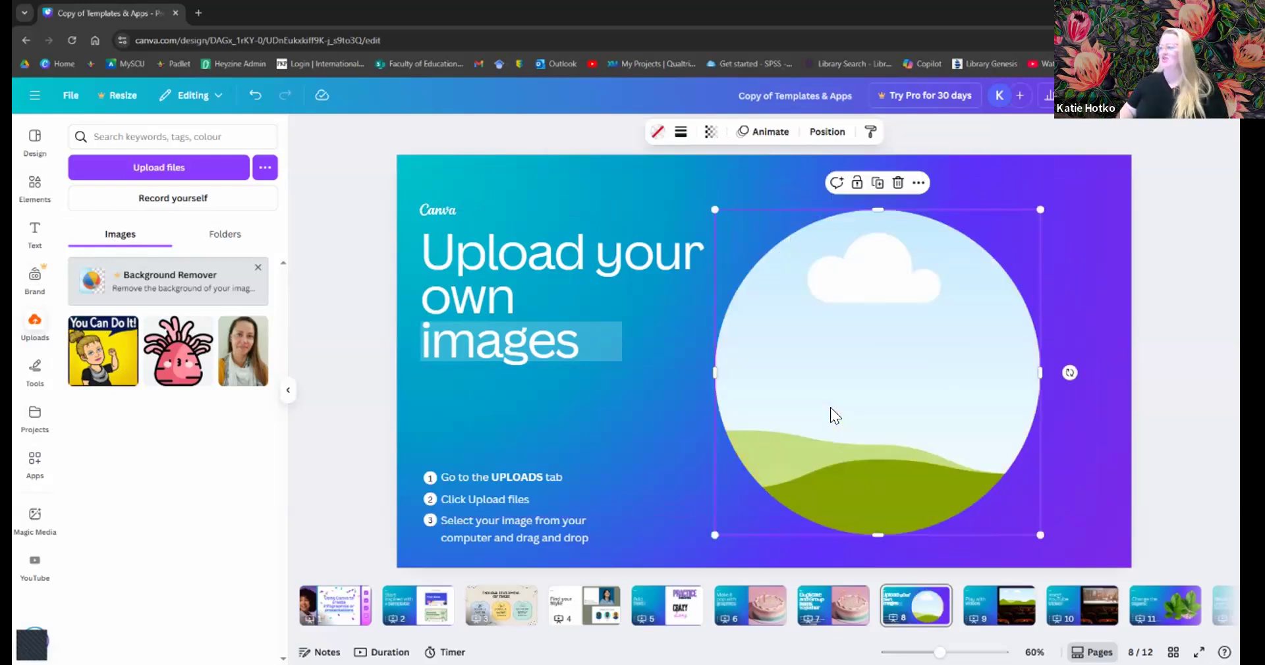
- Delete the empty circle frame and place the You Can Do It! bitmoji, enlarged, at right
{"action": "key", "text": "Delete"}
{"action": "left_click", "coordinate": [98, 366]}
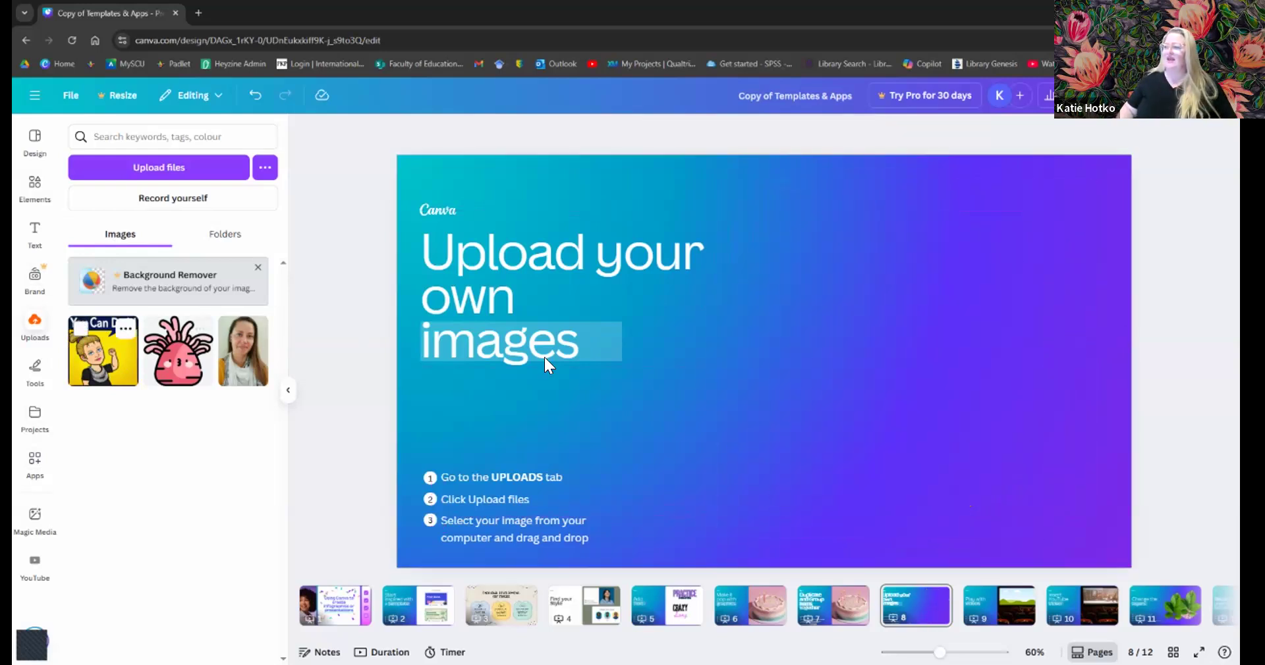
{"action": "left_click_drag", "start_coordinate": [816, 299], "coordinate": [957, 375]}
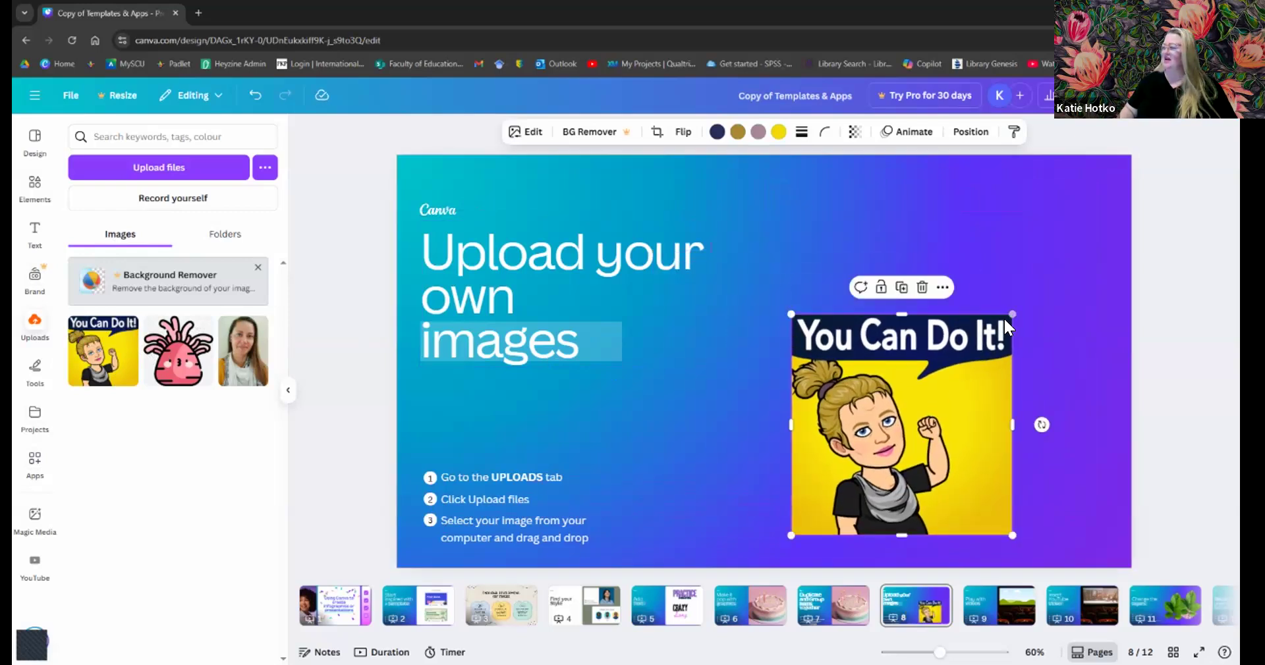
{"action": "left_click_drag", "start_coordinate": [1012, 307], "coordinate": [1094, 232]}
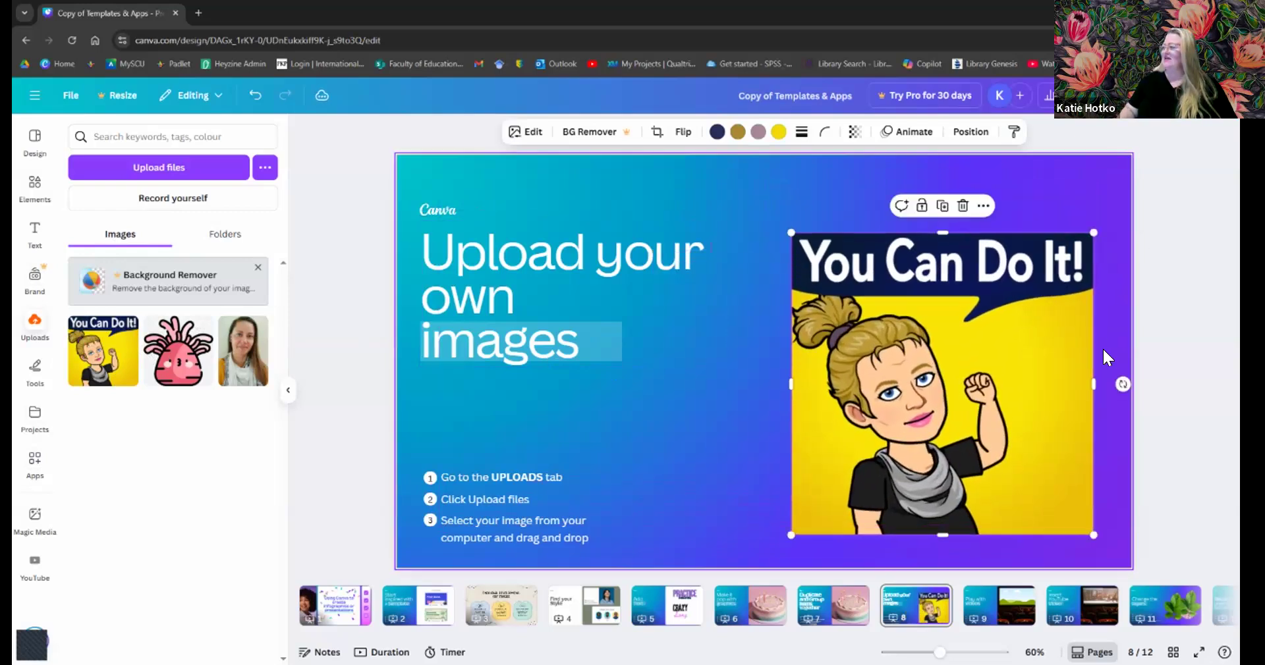
{"action": "left_click_drag", "start_coordinate": [955, 300], "coordinate": [896, 293]}
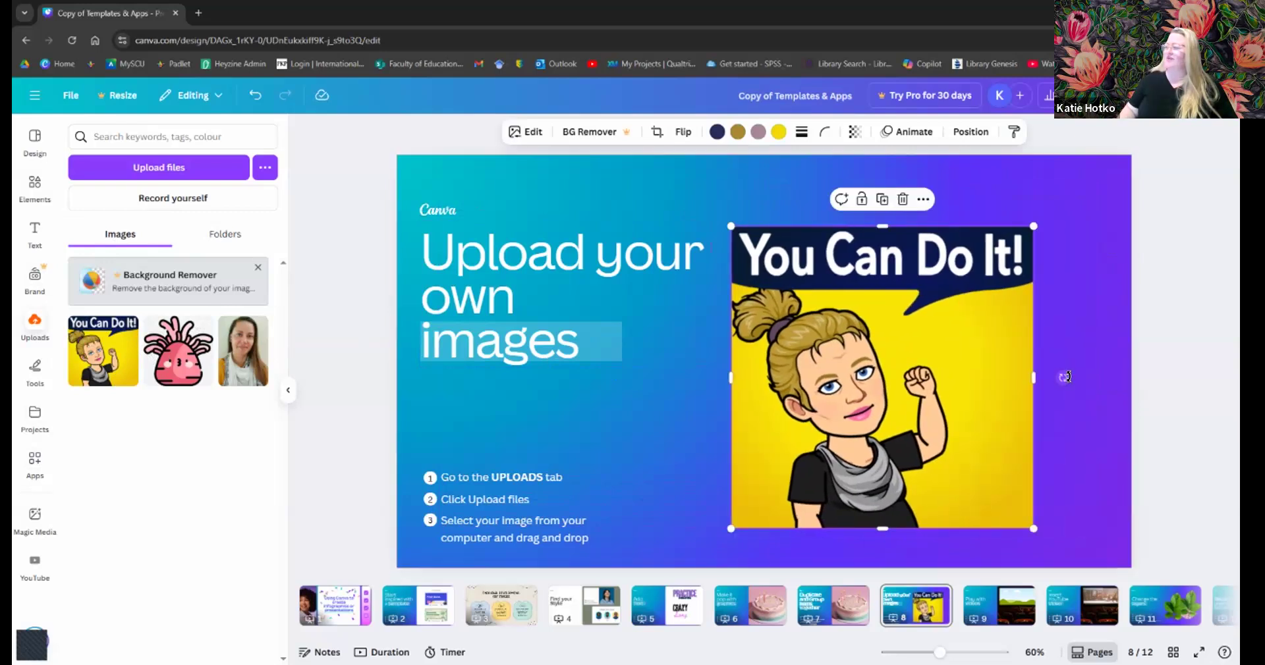
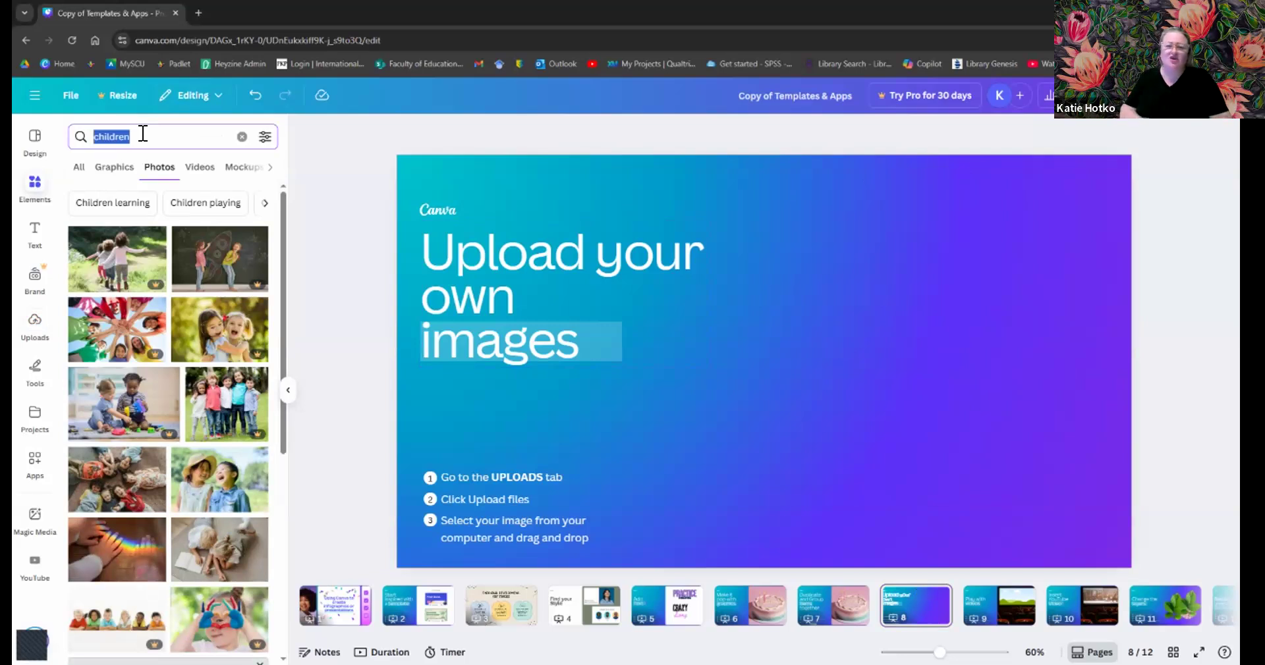
- Search Elements for 'heart' and show the heart-shaped Frames results
{"action": "type", "text": "heart"}
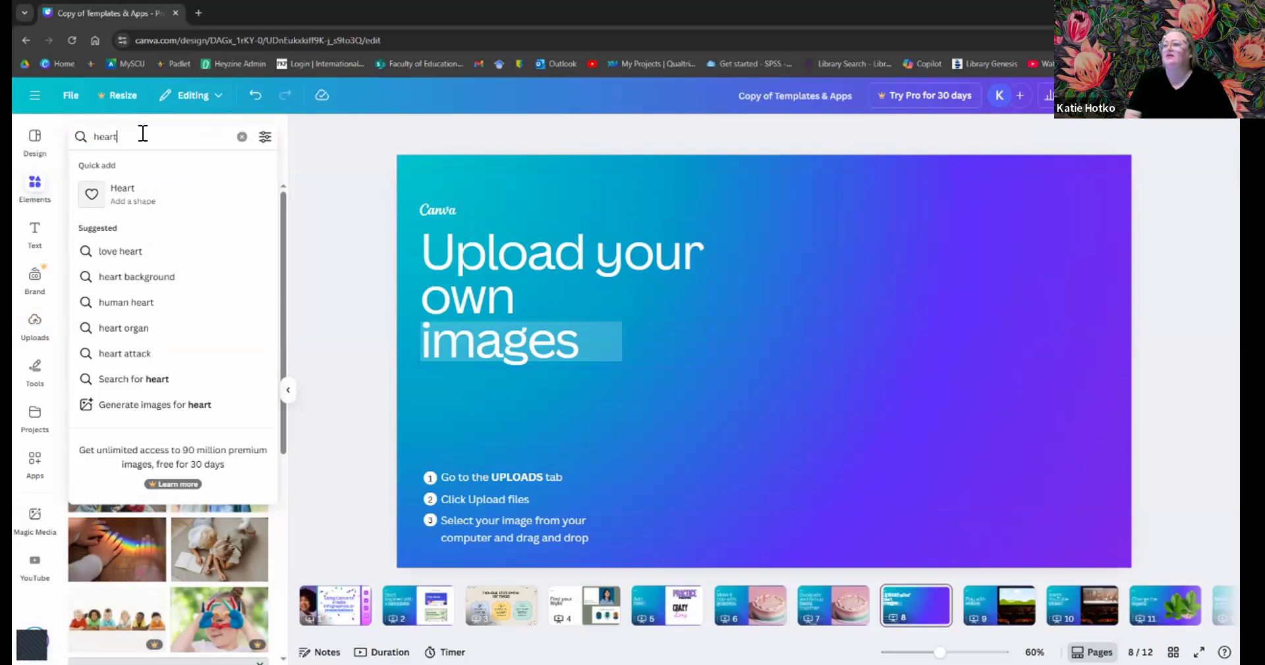
{"action": "key", "text": "Return"}
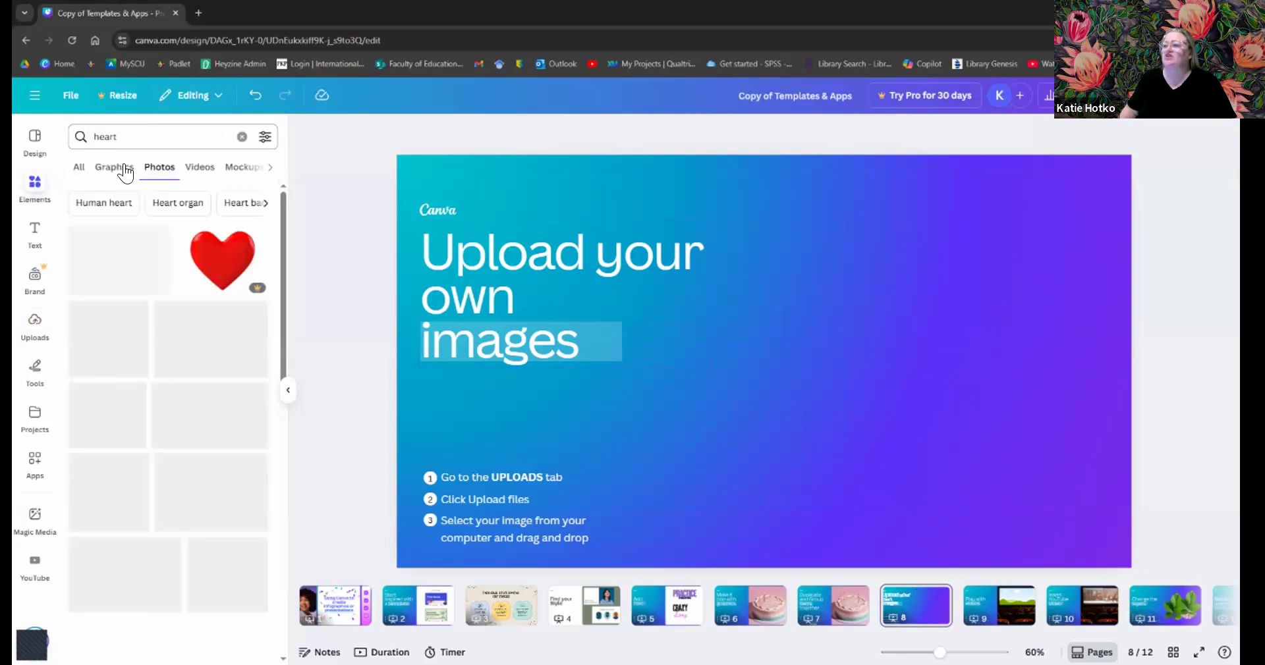
{"action": "left_click", "coordinate": [267, 170]}
{"action": "left_click", "coordinate": [267, 170]}
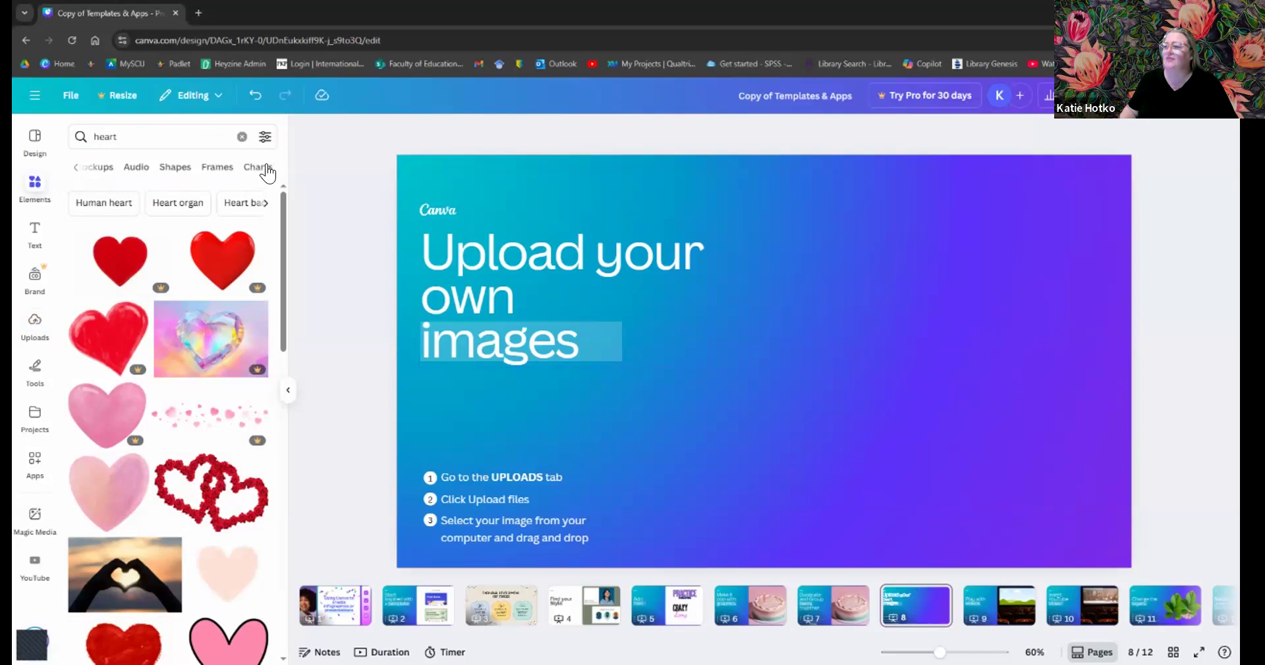
{"action": "left_click", "coordinate": [260, 168]}
{"action": "left_click", "coordinate": [215, 168]}
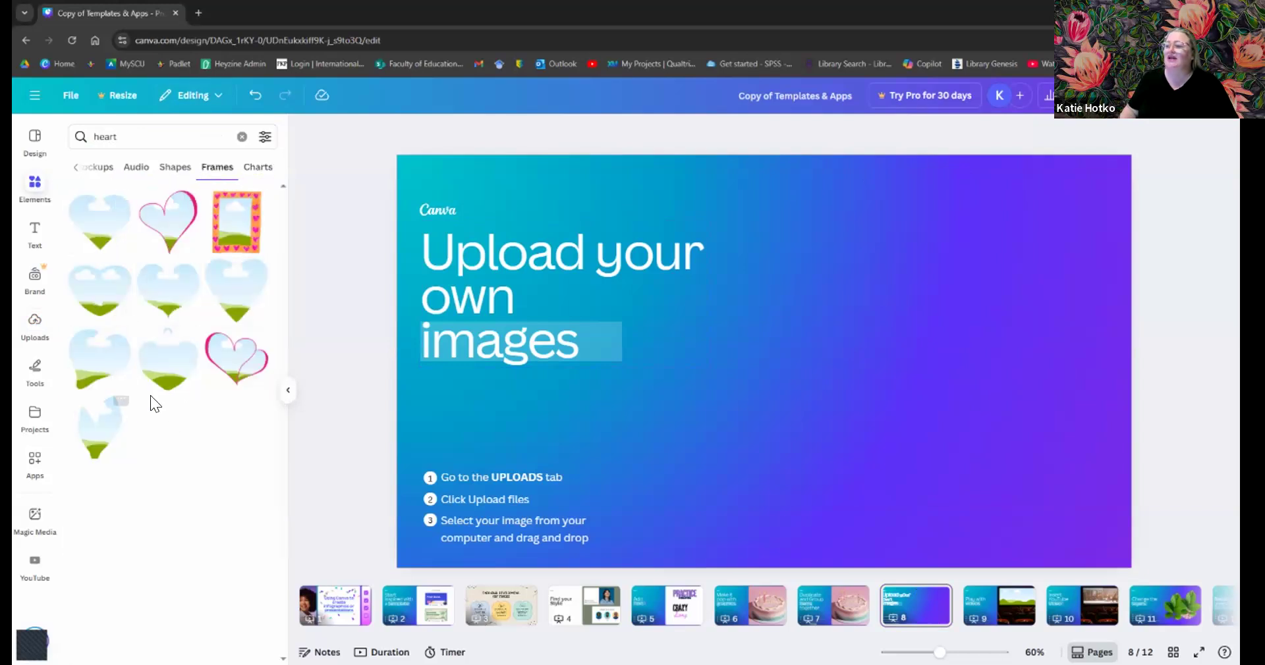
- Add the pink-outlined heart frame and enlarge it across the slide's right side
{"action": "left_click", "coordinate": [234, 369]}
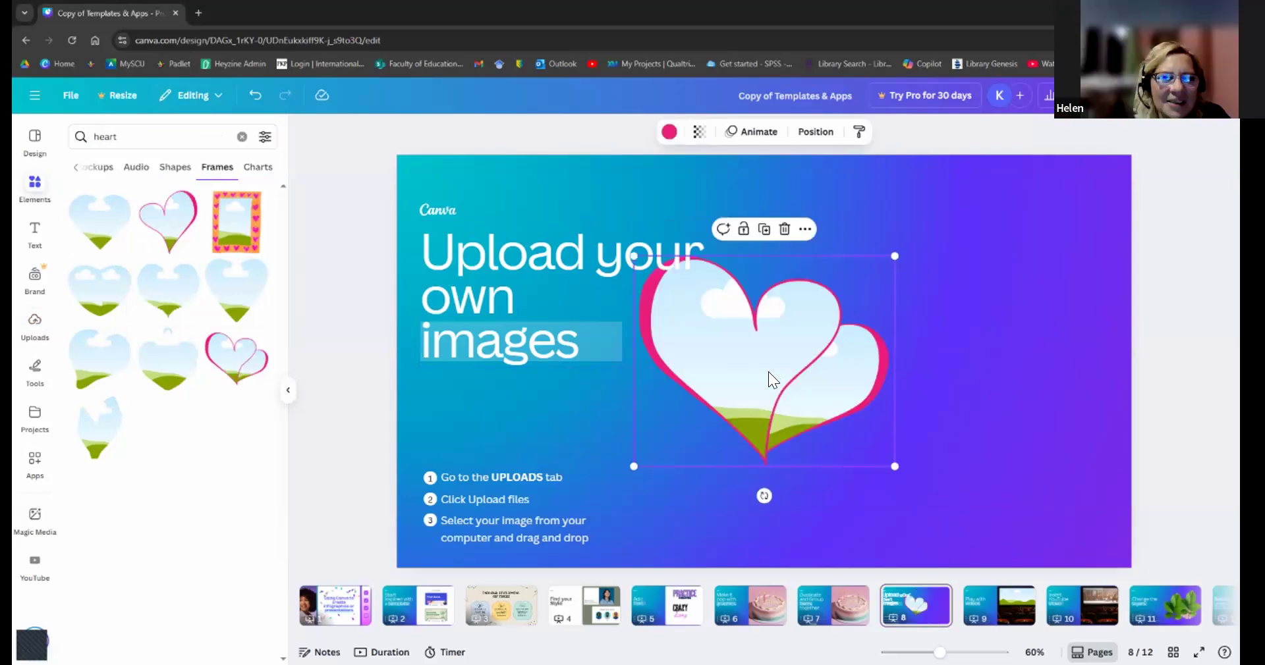
{"action": "left_click_drag", "start_coordinate": [771, 372], "coordinate": [853, 369]}
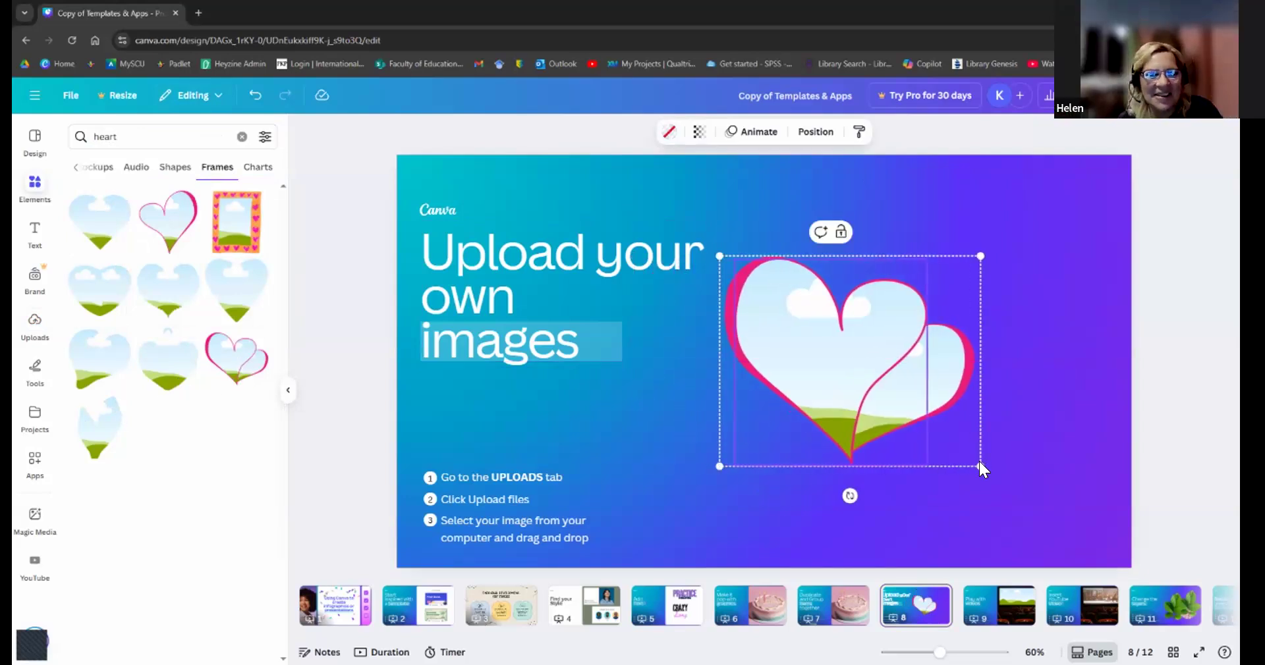
{"action": "left_click_drag", "start_coordinate": [1012, 512], "coordinate": [1093, 187]}
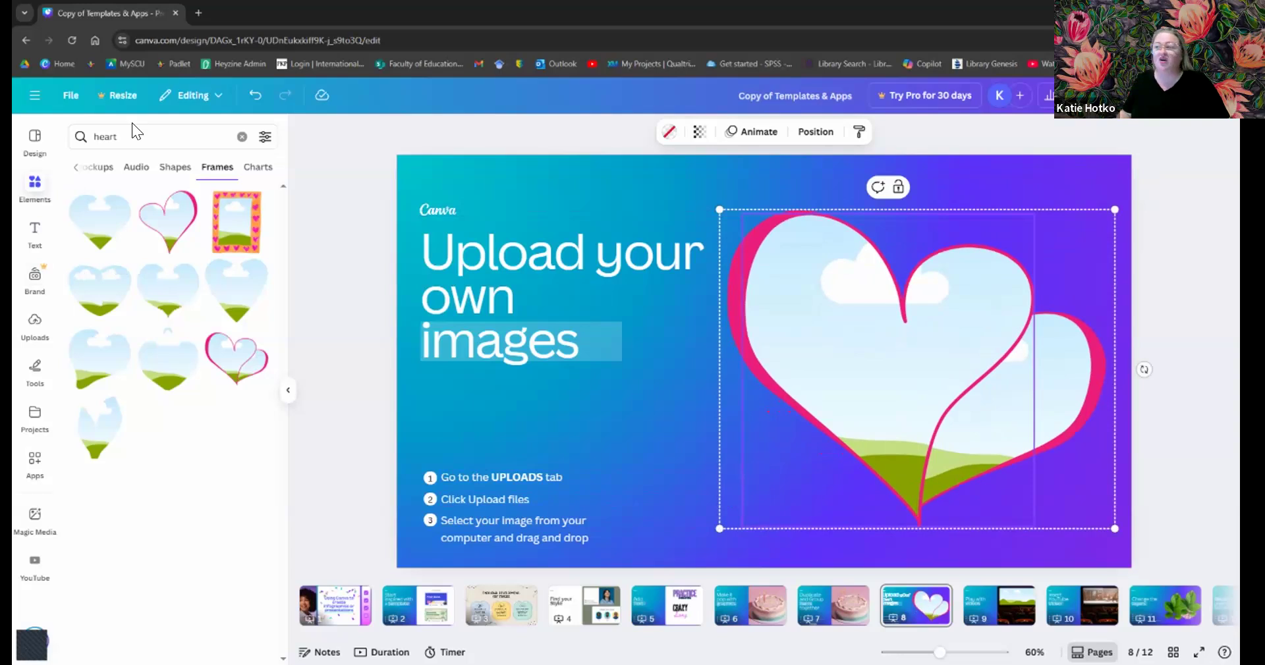
- Switch the heart results back to Graphics and select the search text
{"action": "left_click", "coordinate": [74, 168]}
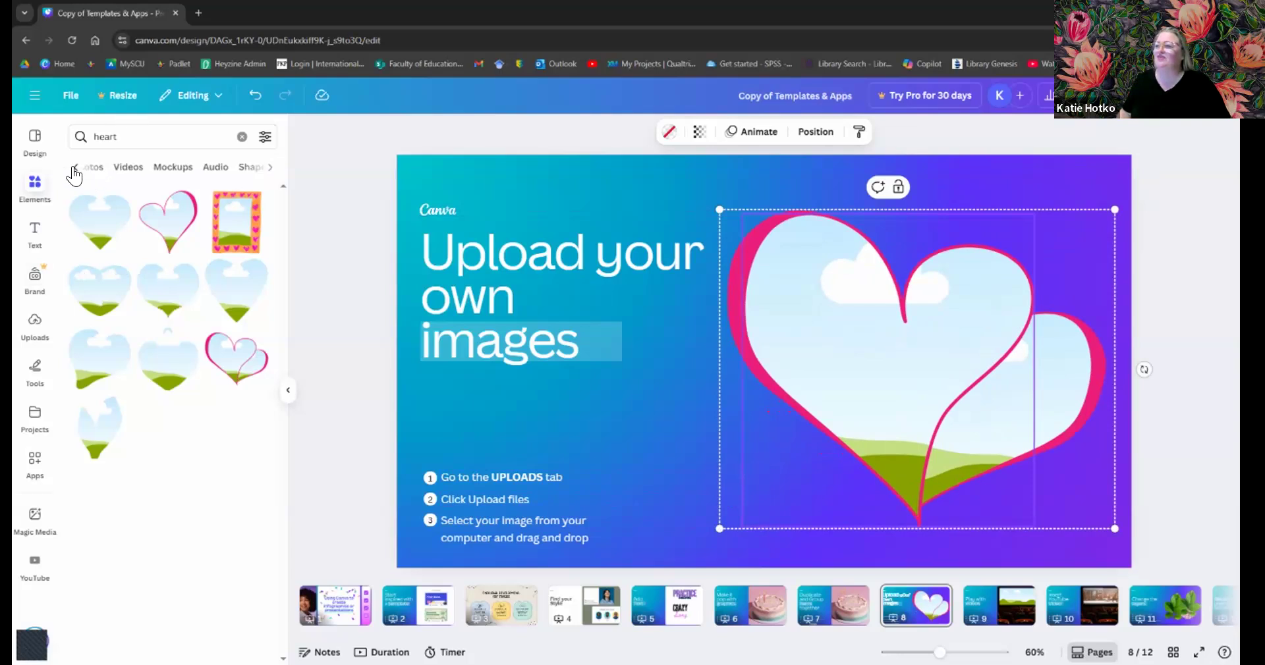
{"action": "left_click", "coordinate": [79, 168]}
{"action": "left_click", "coordinate": [148, 173]}
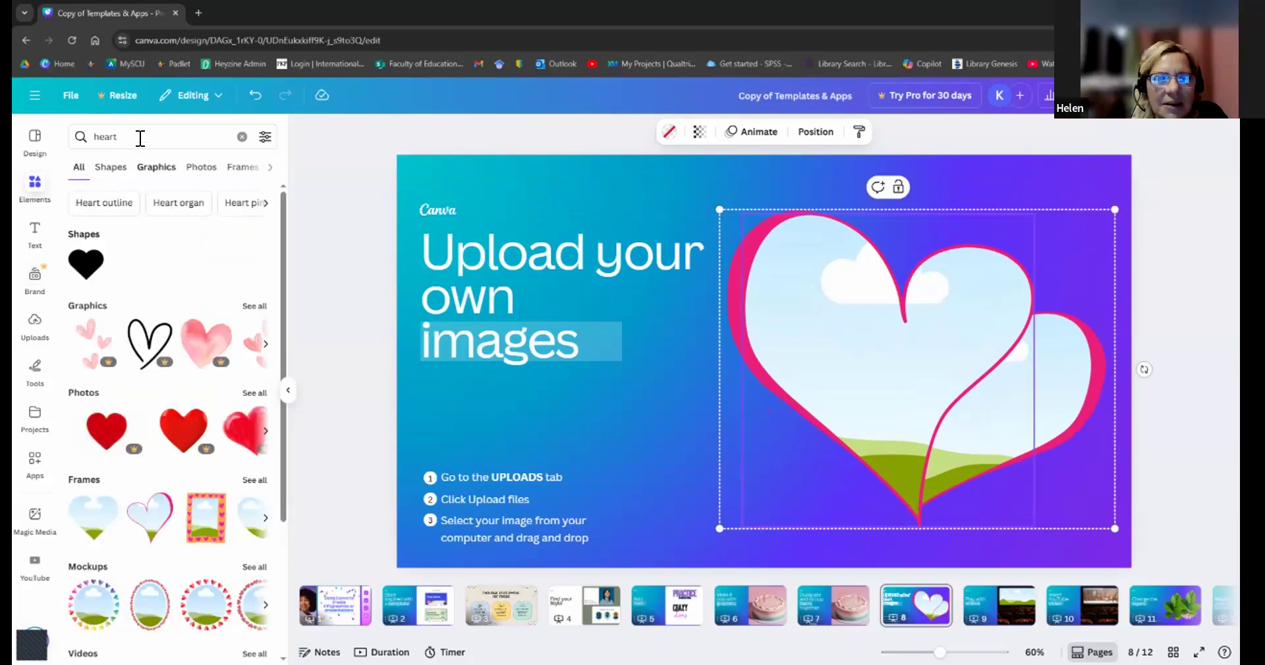
{"action": "left_click", "coordinate": [142, 136]}
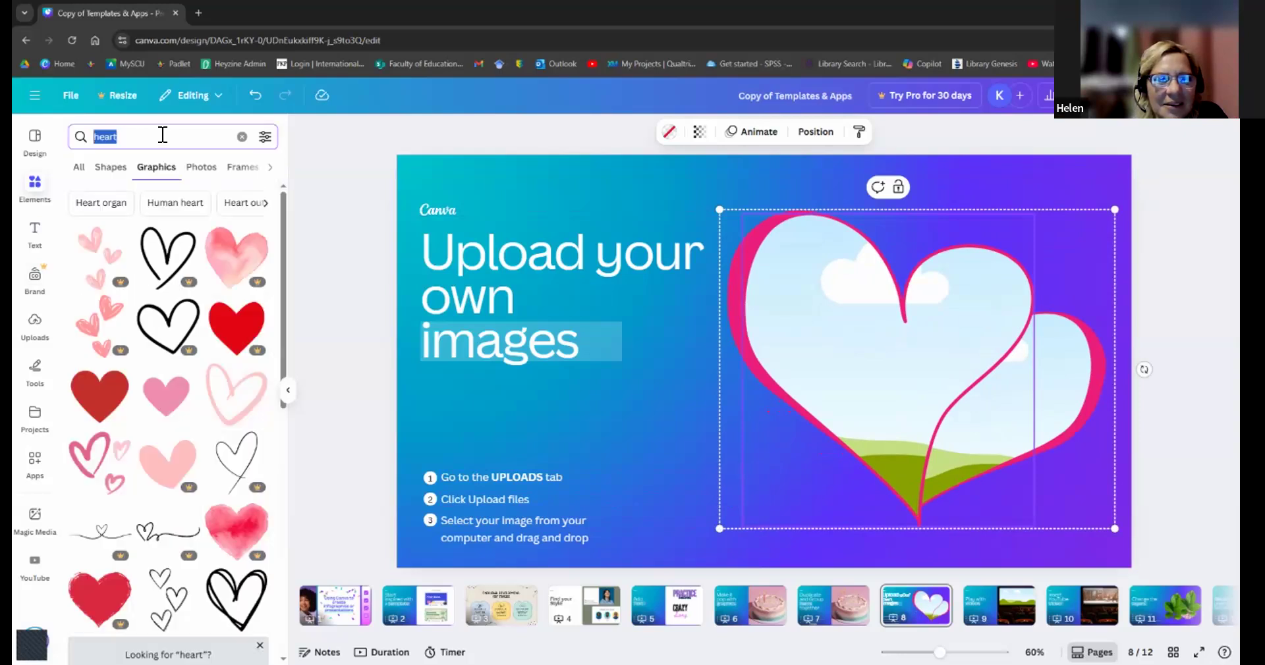
- Clear the Uploads search and drop the portrait photo into the heart frame
{"action": "left_click", "coordinate": [33, 318]}
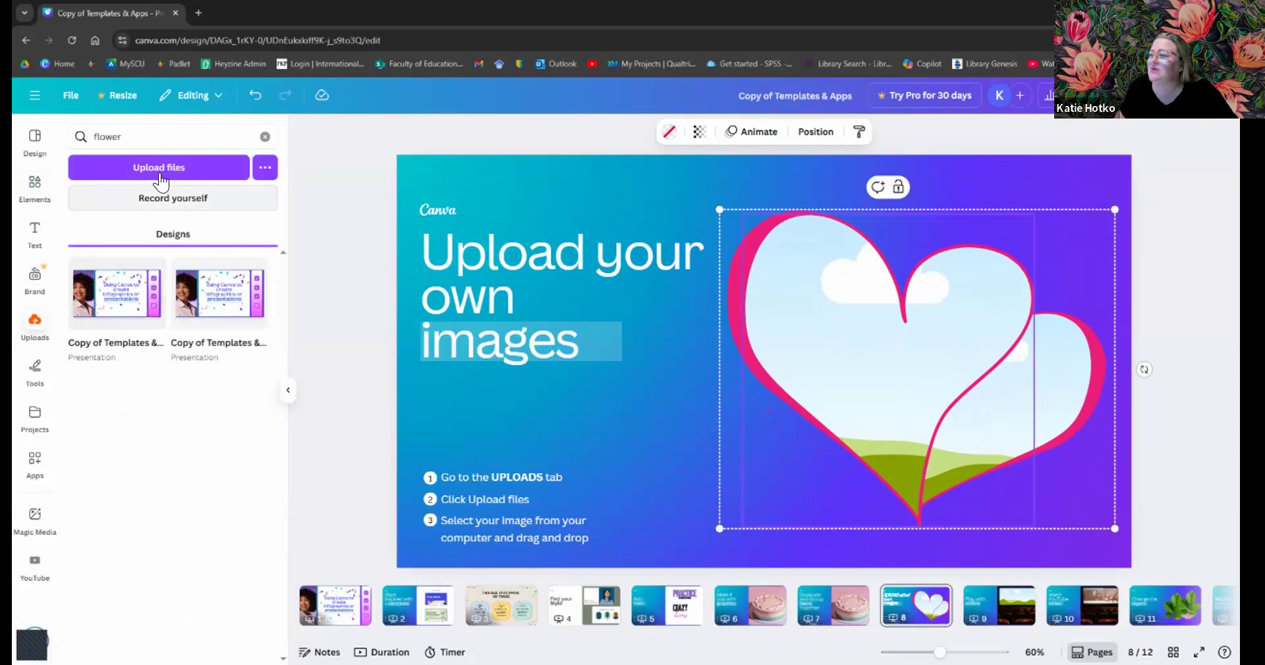
{"action": "left_click_drag", "start_coordinate": [123, 137], "coordinate": [39, 142]}
{"action": "key", "text": "BackSpace"}
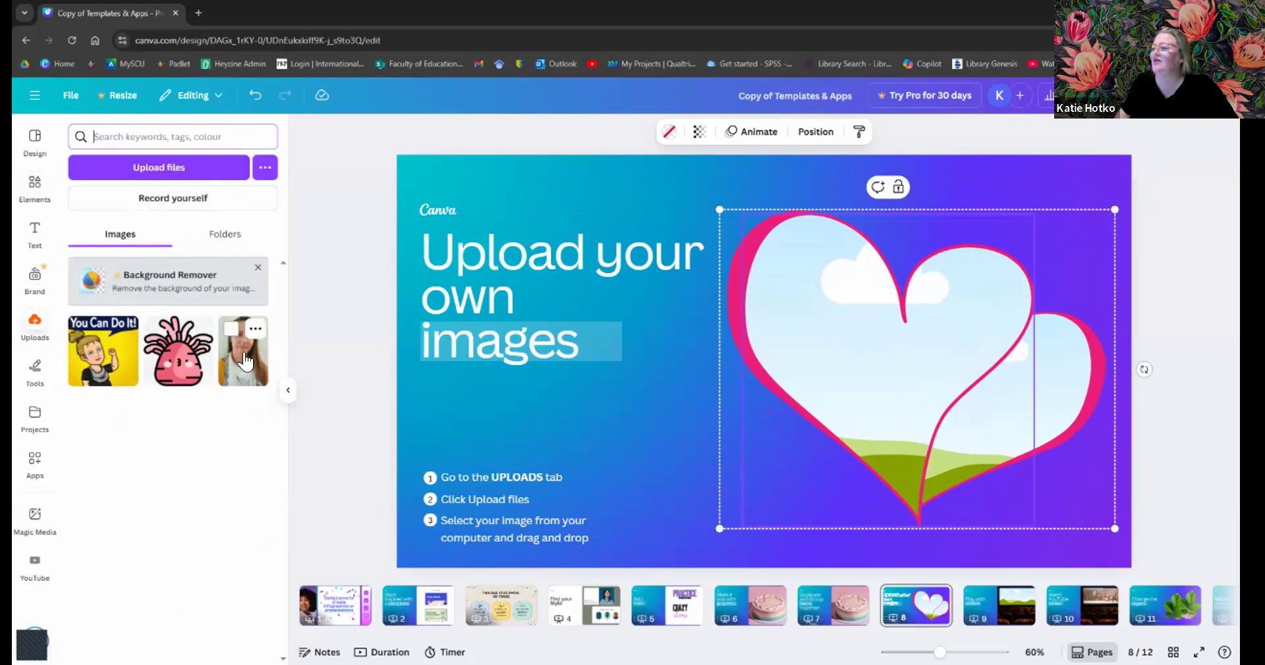
{"action": "left_click_drag", "start_coordinate": [757, 359], "coordinate": [819, 342]}
- Reposition the portrait inside the heart so the face fits, then finish cropping
{"action": "double_click", "coordinate": [844, 320]}
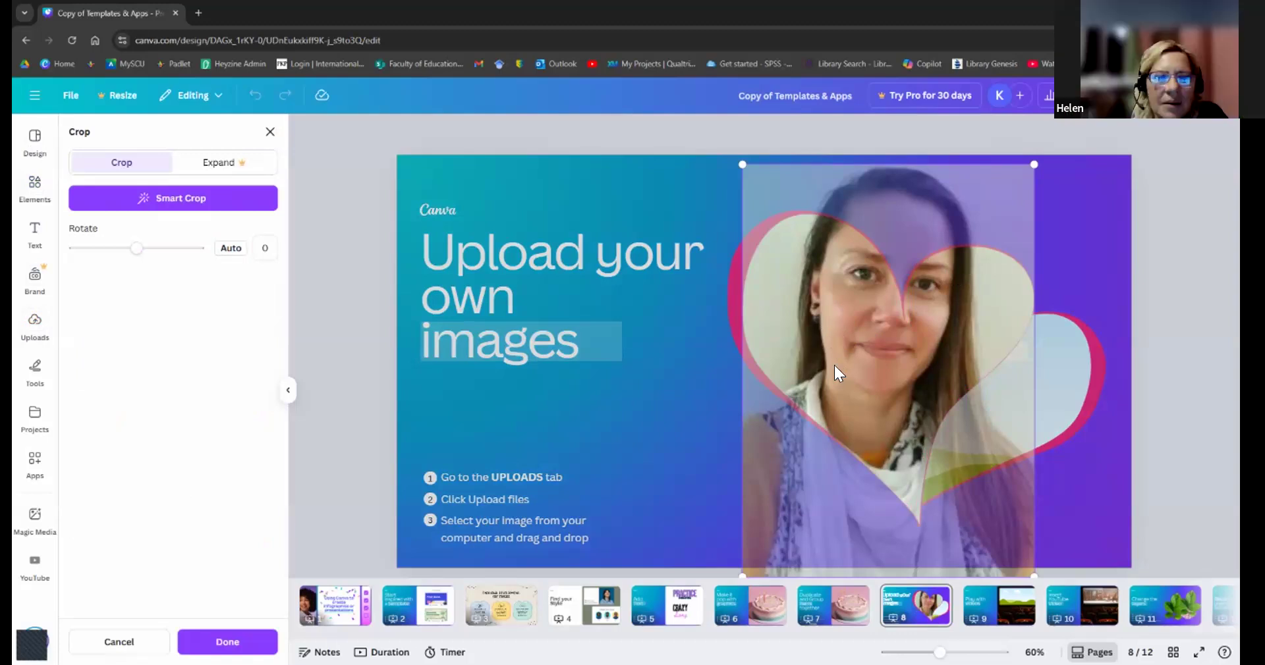
{"action": "left_click_drag", "start_coordinate": [834, 365], "coordinate": [828, 414]}
{"action": "left_click_drag", "start_coordinate": [851, 262], "coordinate": [855, 497]}
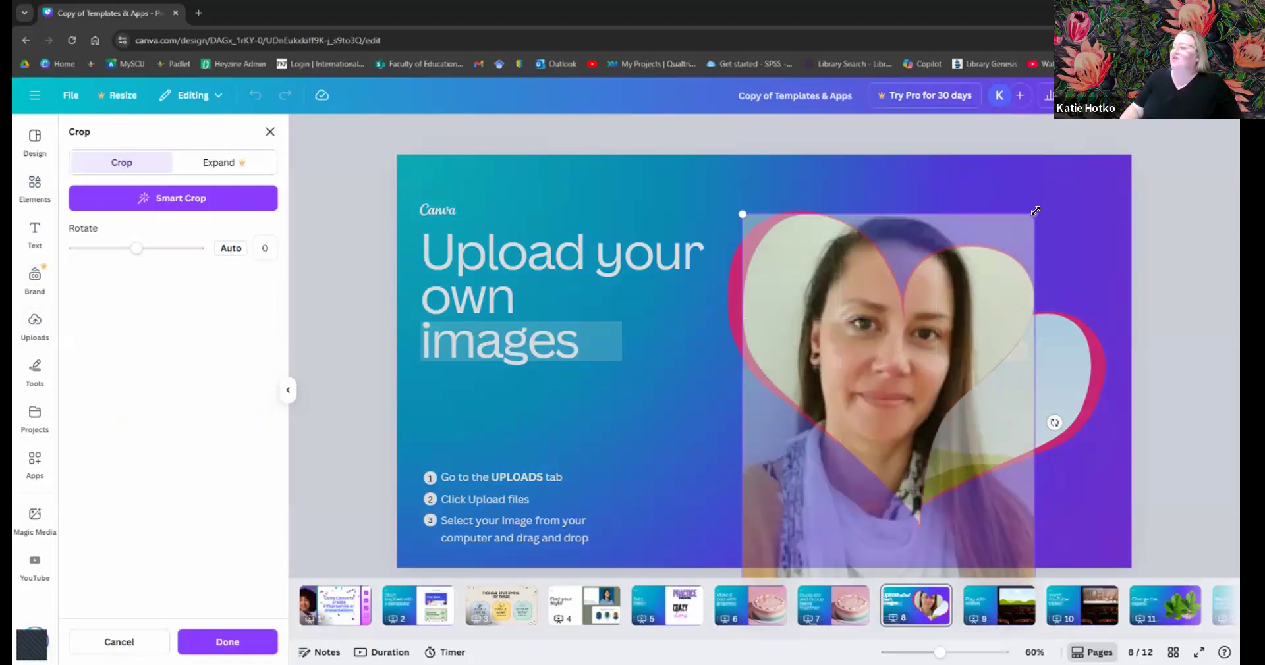
{"action": "left_click", "coordinate": [699, 389]}
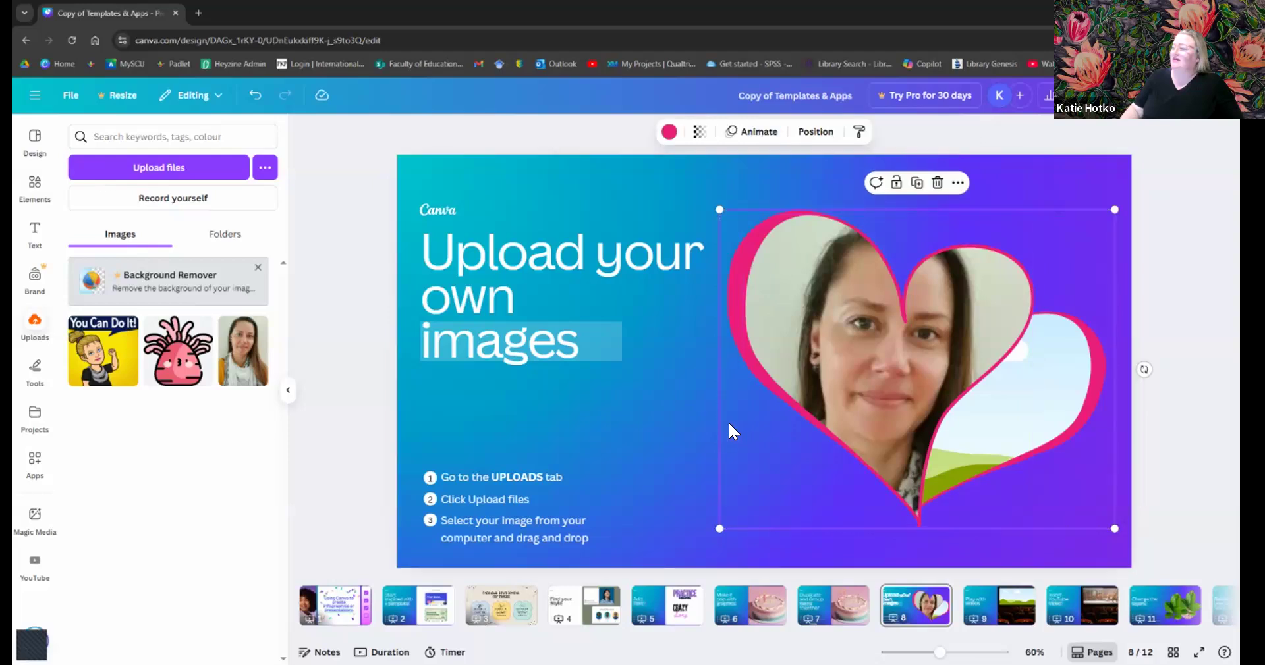
{"action": "mouse_move", "coordinate": [103, 365]}
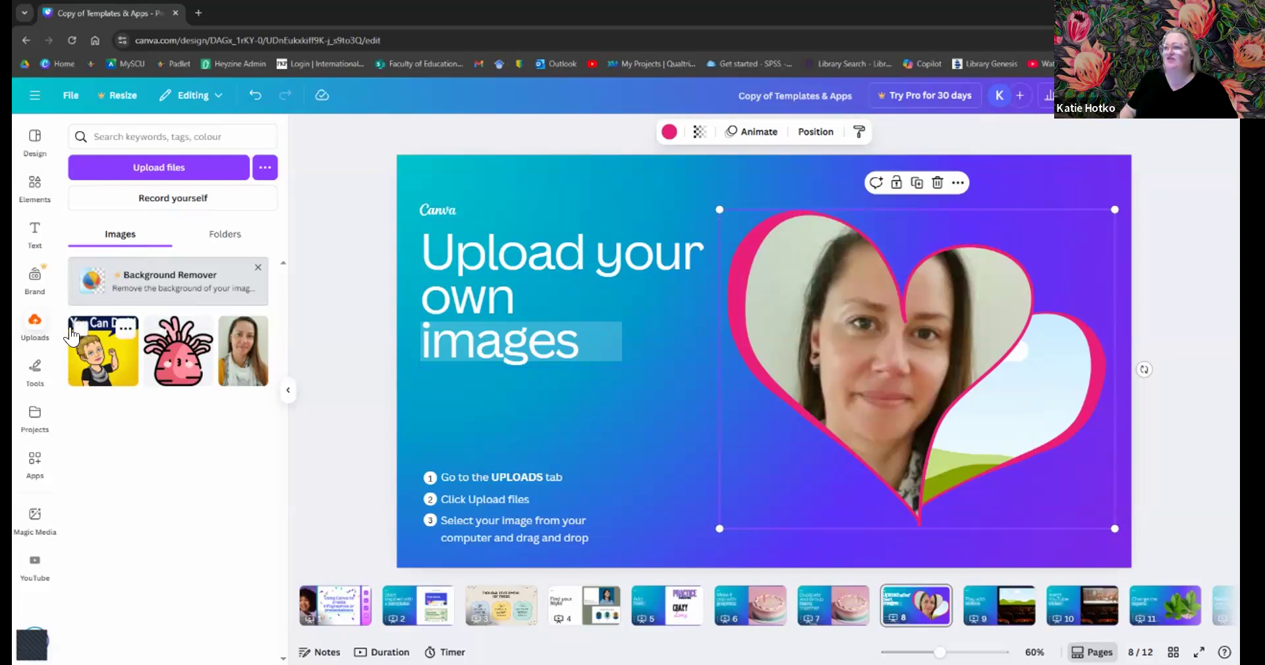
- Search Elements for 'oceans' and show the Photos results
{"action": "left_click", "coordinate": [29, 199]}
{"action": "left_click", "coordinate": [114, 135]}
{"action": "double_click", "coordinate": [138, 128]}
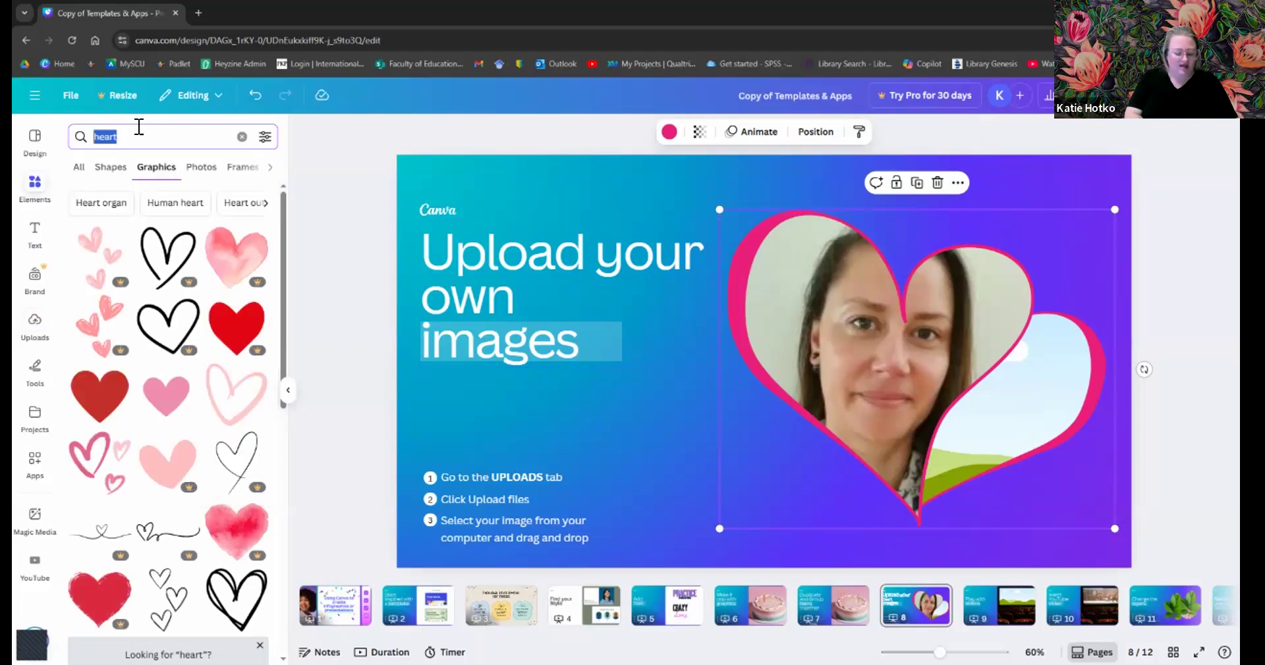
{"action": "type", "text": "oceans"}
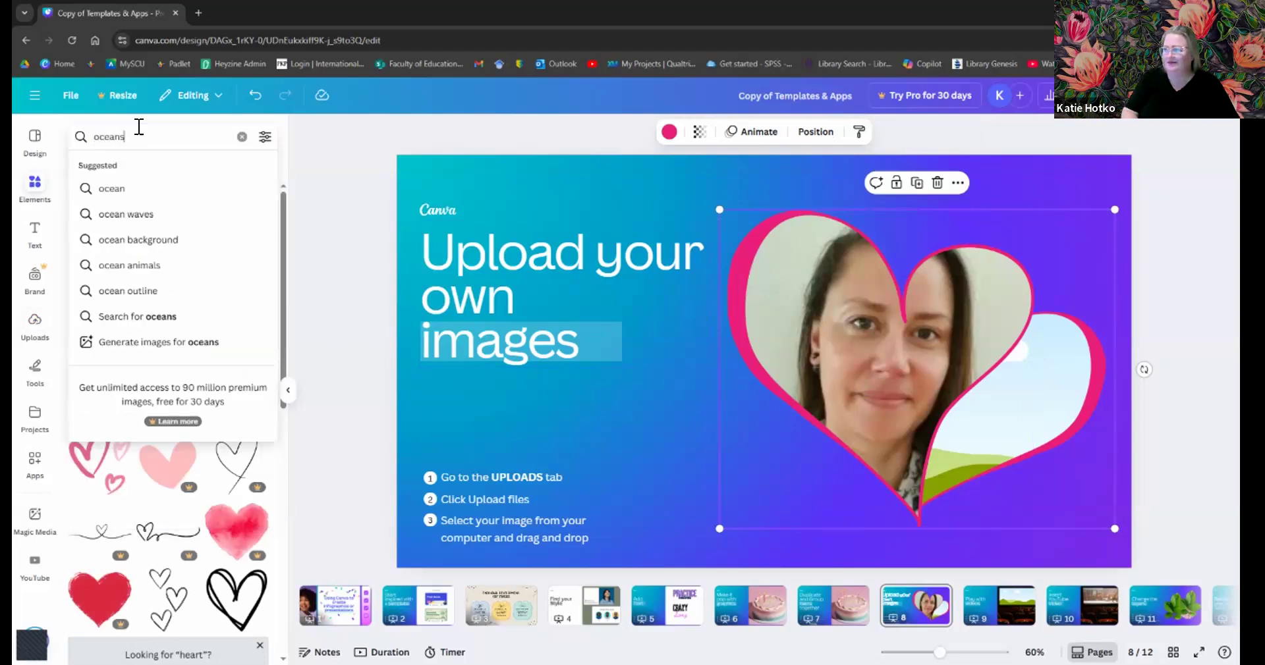
{"action": "key", "text": "Return"}
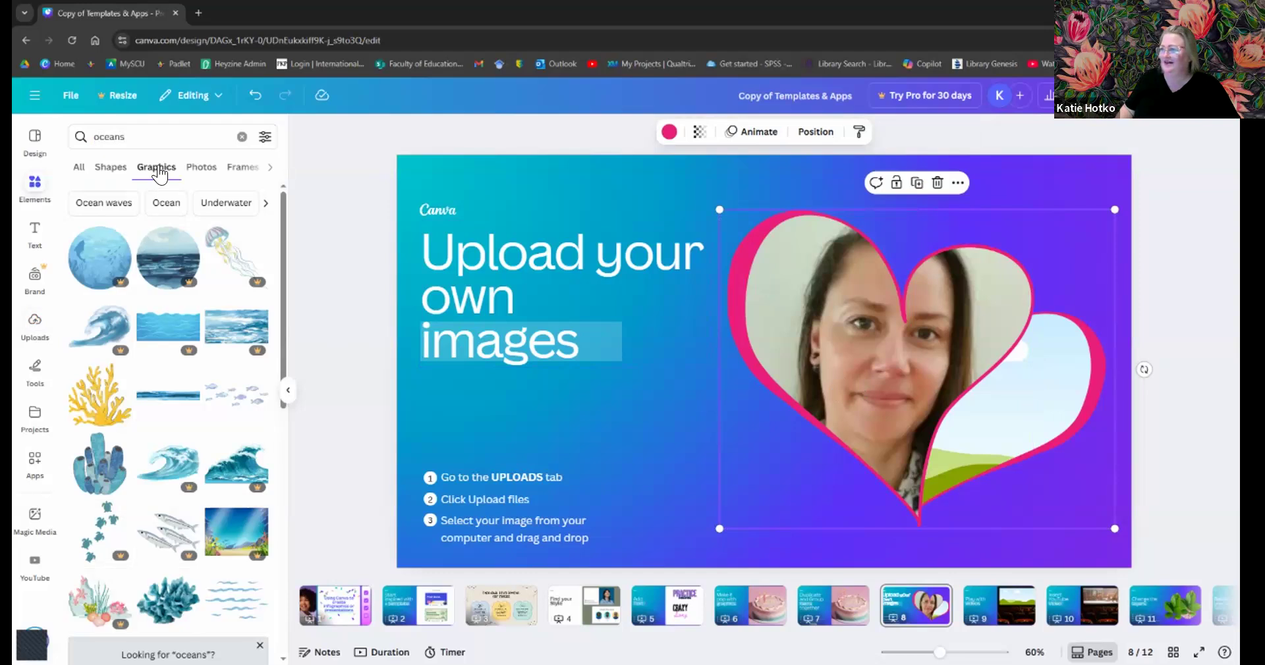
{"action": "left_click", "coordinate": [201, 168]}
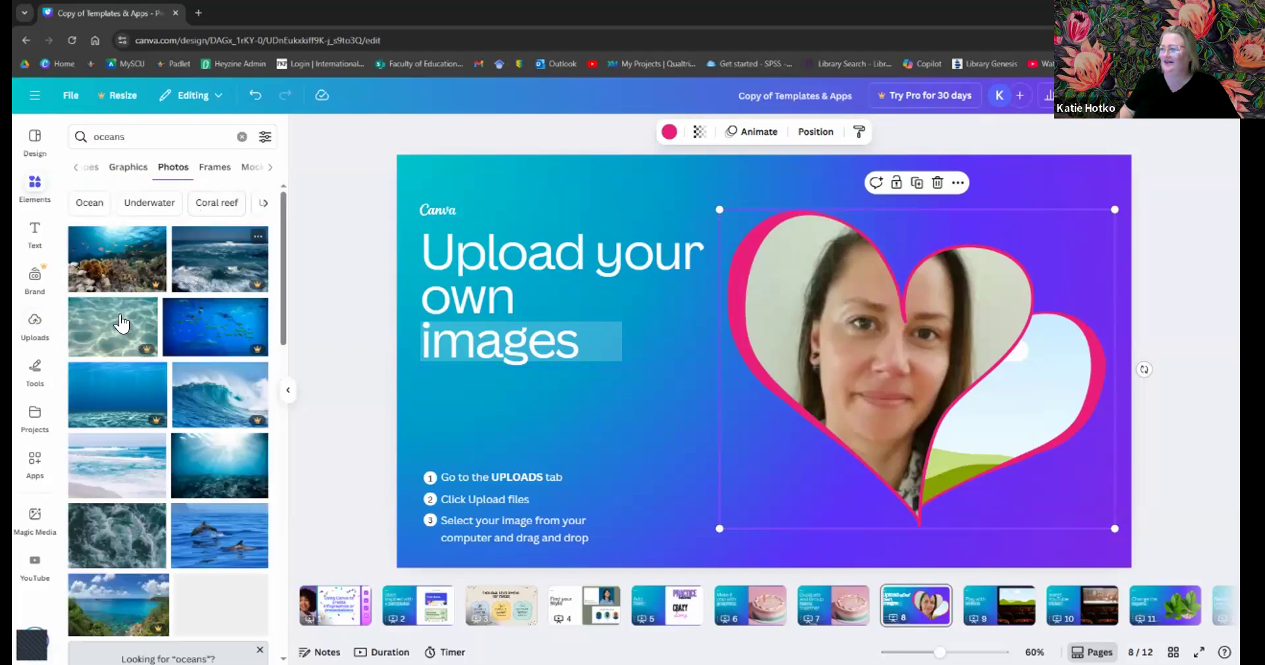
- Drop an ocean waves photo into the heart frame and enlarge it to fill
{"action": "left_click_drag", "start_coordinate": [764, 340], "coordinate": [842, 322]}
{"action": "double_click", "coordinate": [842, 322]}
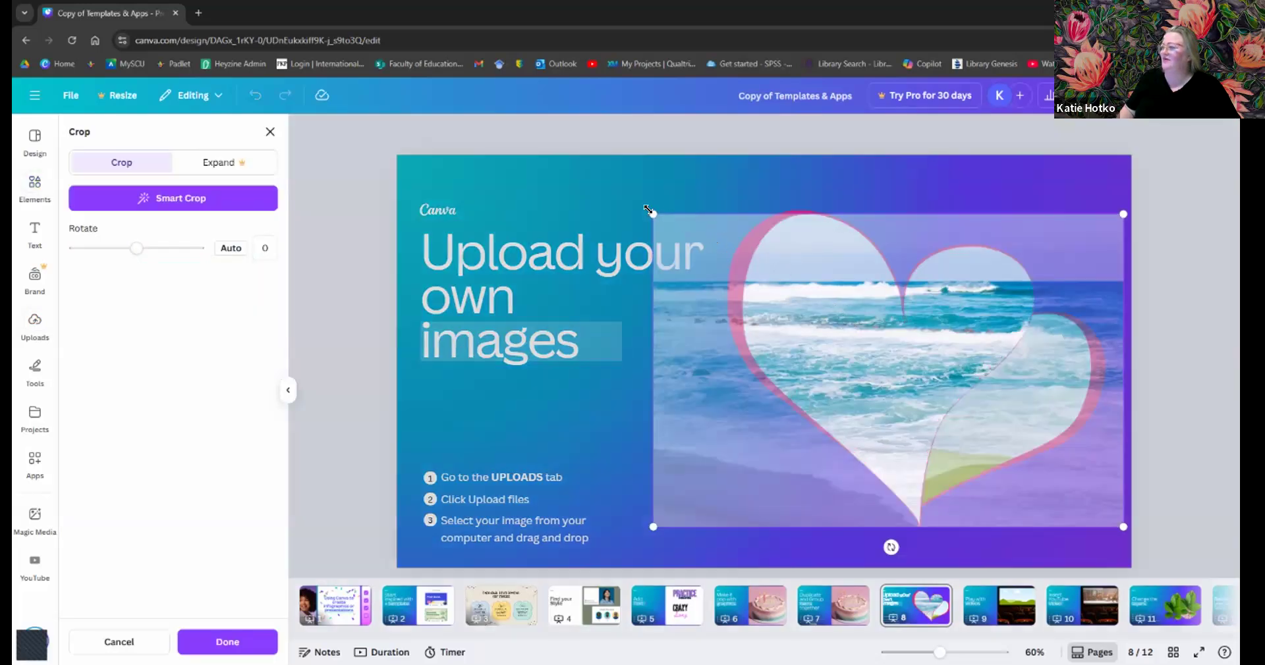
{"action": "left_click_drag", "start_coordinate": [459, 141], "coordinate": [215, 68]}
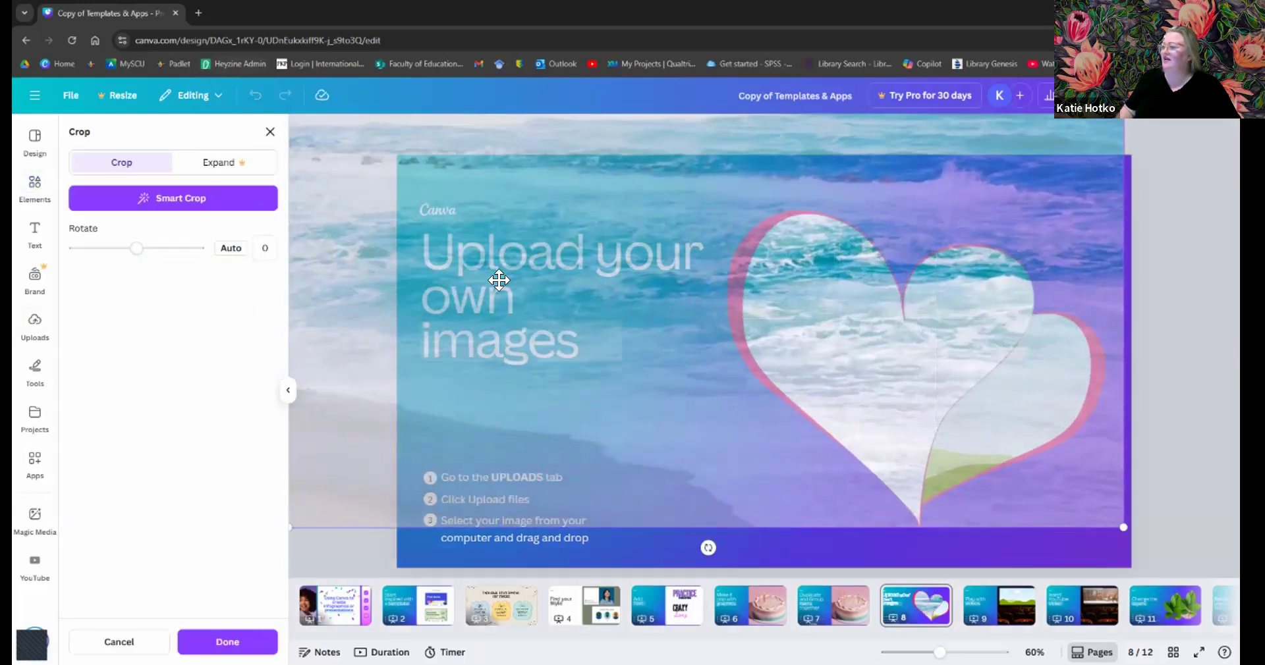
{"action": "left_click", "coordinate": [881, 541]}
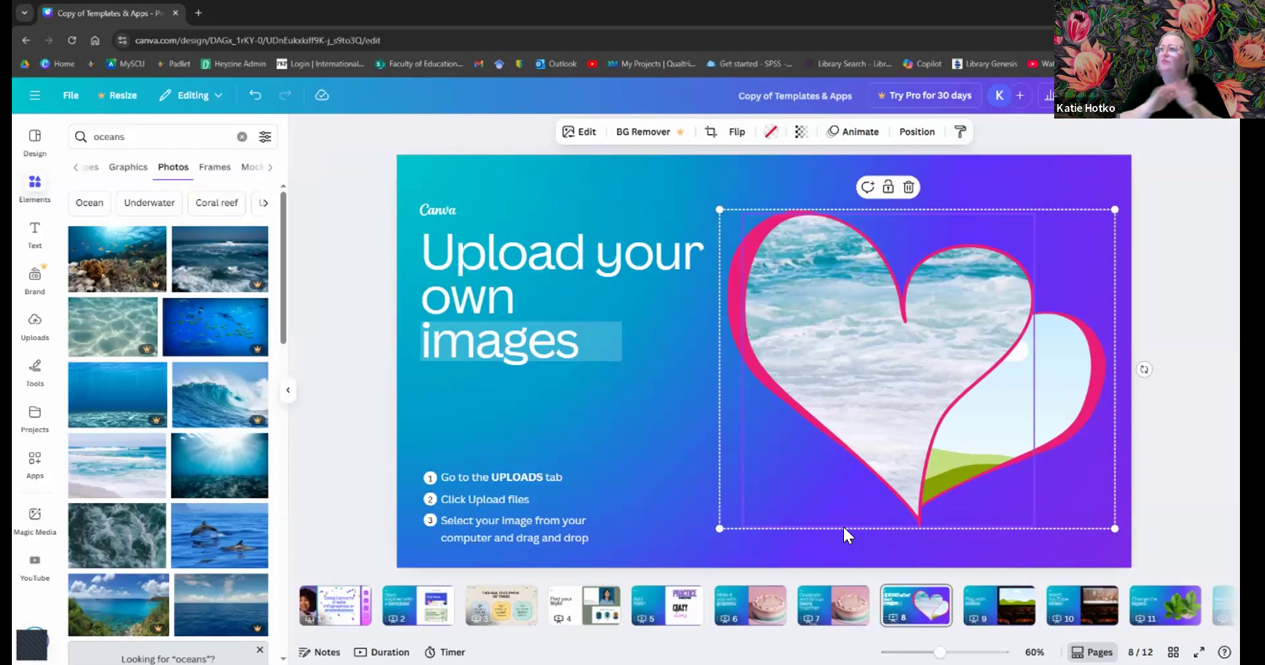
- Open a new incognito tab and load freepik.com from the address-bar suggestion
{"action": "left_click", "coordinate": [198, 13]}
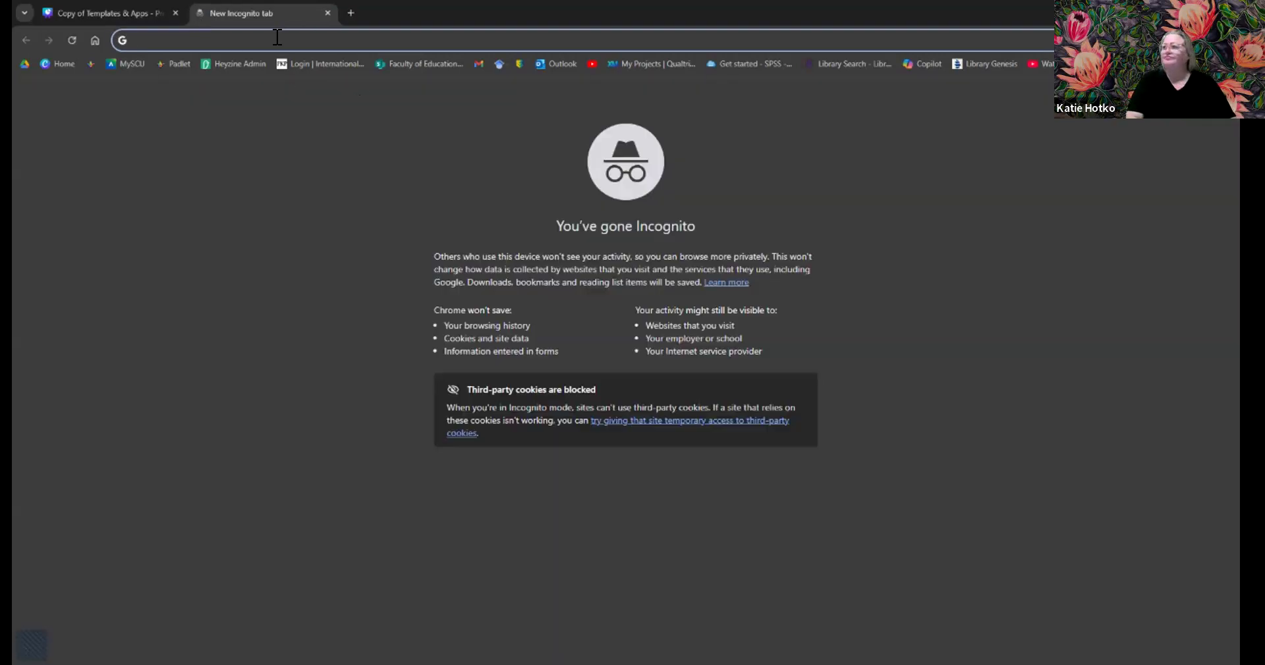
{"action": "type", "text": "free"}
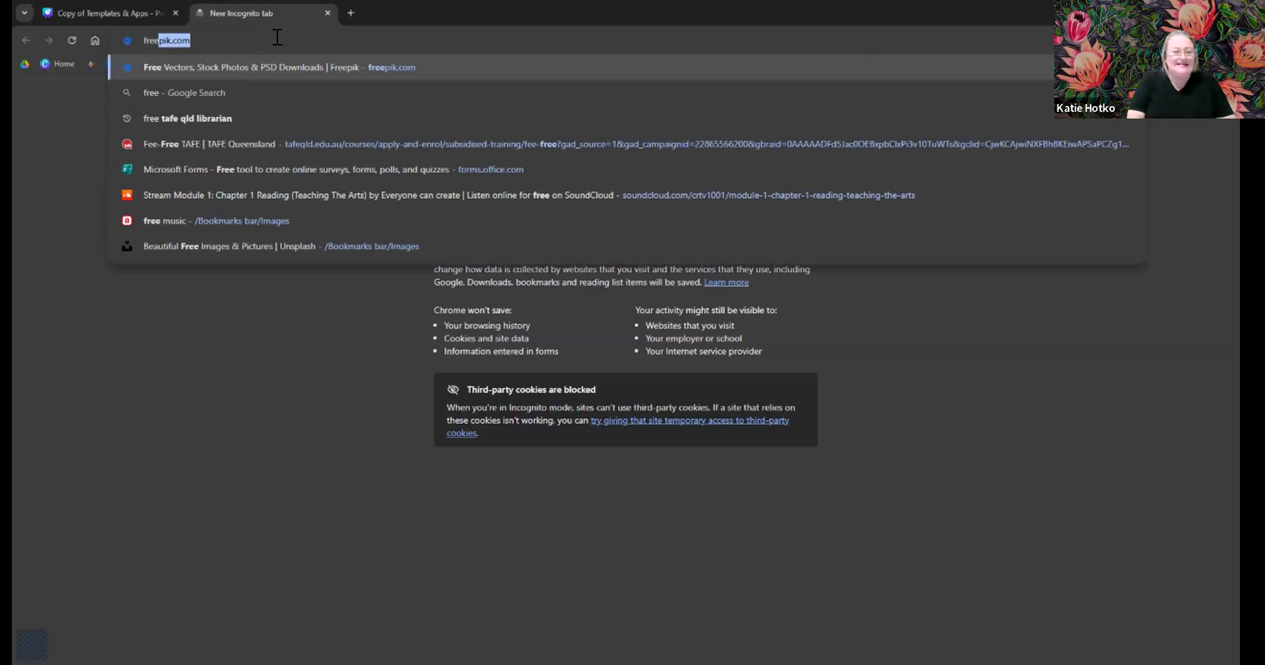
{"action": "key", "text": "Return"}
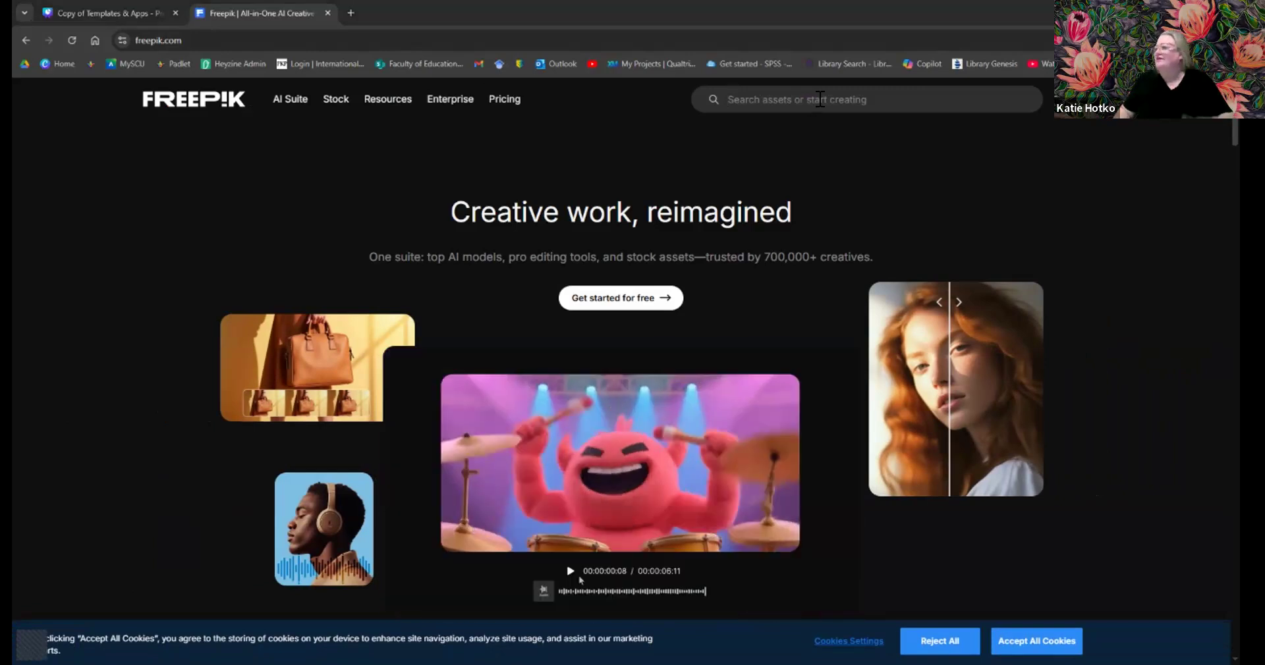
- Open the 'Search assets or start creating' box to reveal Freepik's popular searches
{"action": "left_click", "coordinate": [817, 100]}
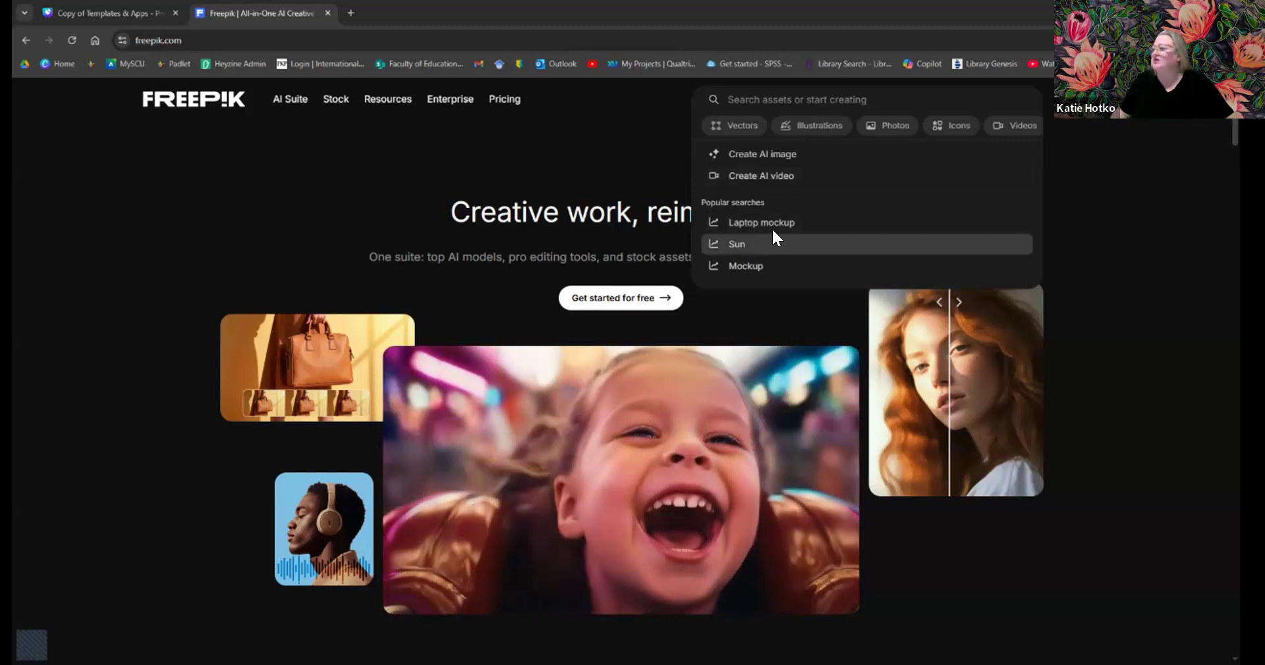
- Search Freepik for Sun and open the gold lens-flare sun-ray photo
{"action": "left_click", "coordinate": [770, 242]}
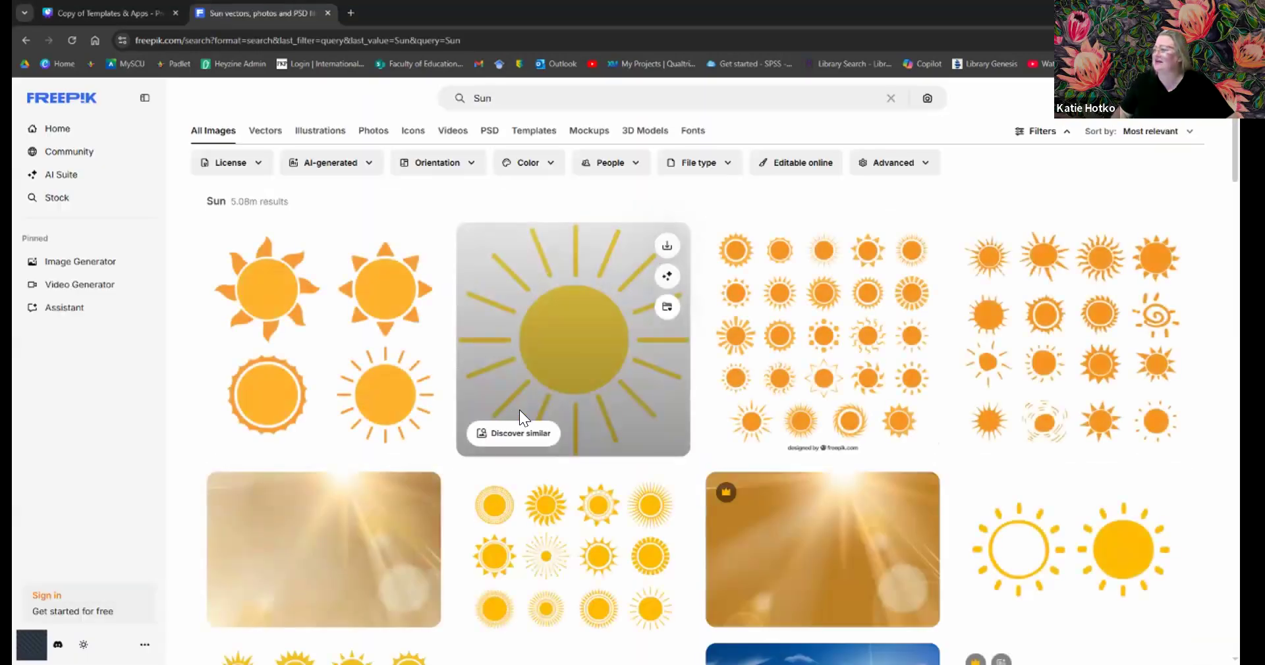
{"action": "scroll", "coordinate": [934, 333], "scroll_direction": "down", "scroll_amount": 4}
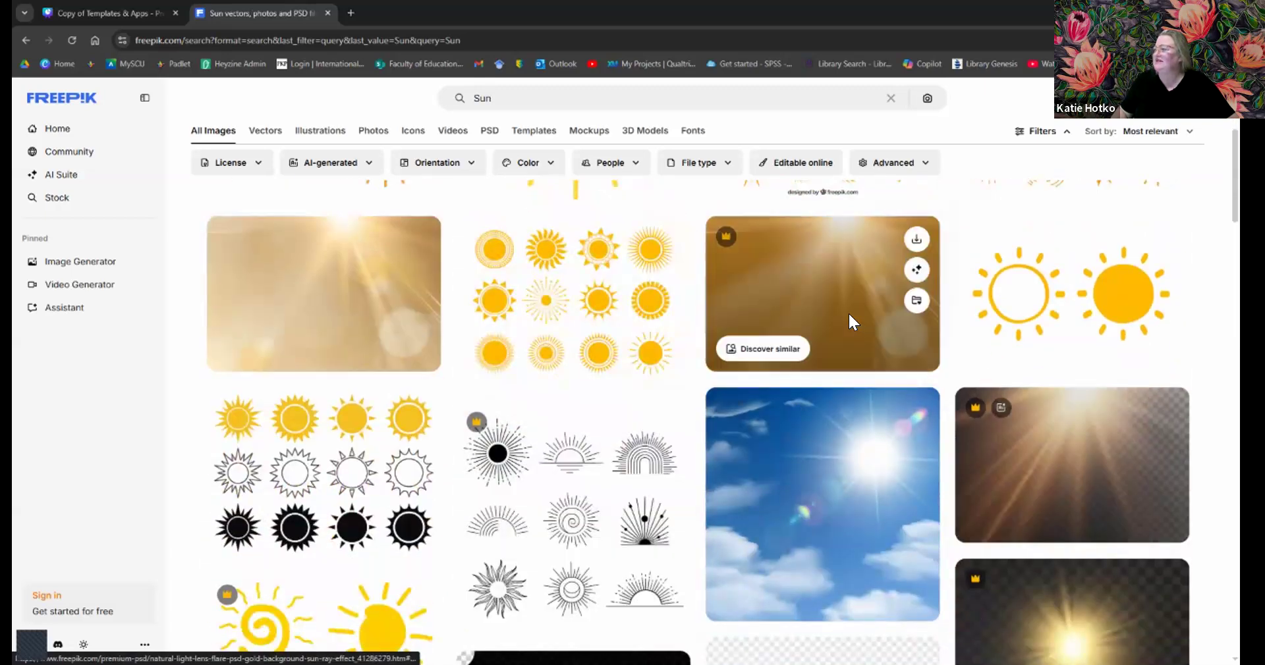
{"action": "left_click", "coordinate": [296, 272]}
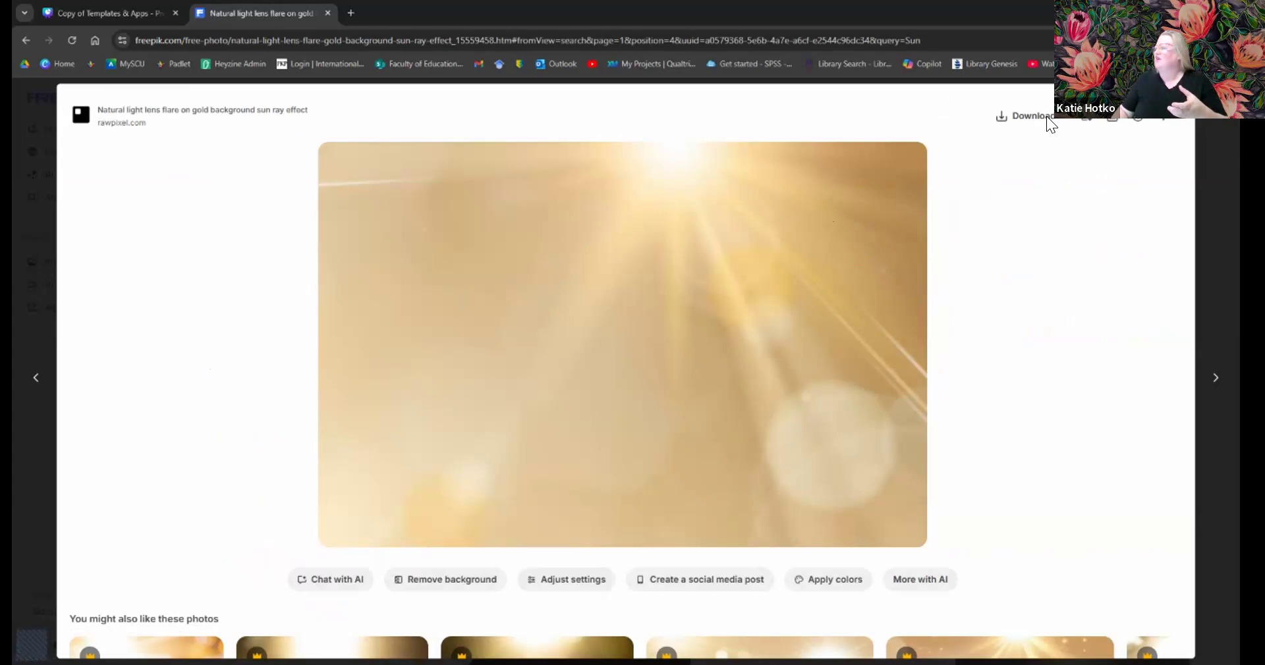
- Start the photo's download, cancel the Save As, and view its licence information
{"action": "left_click", "coordinate": [1028, 116]}
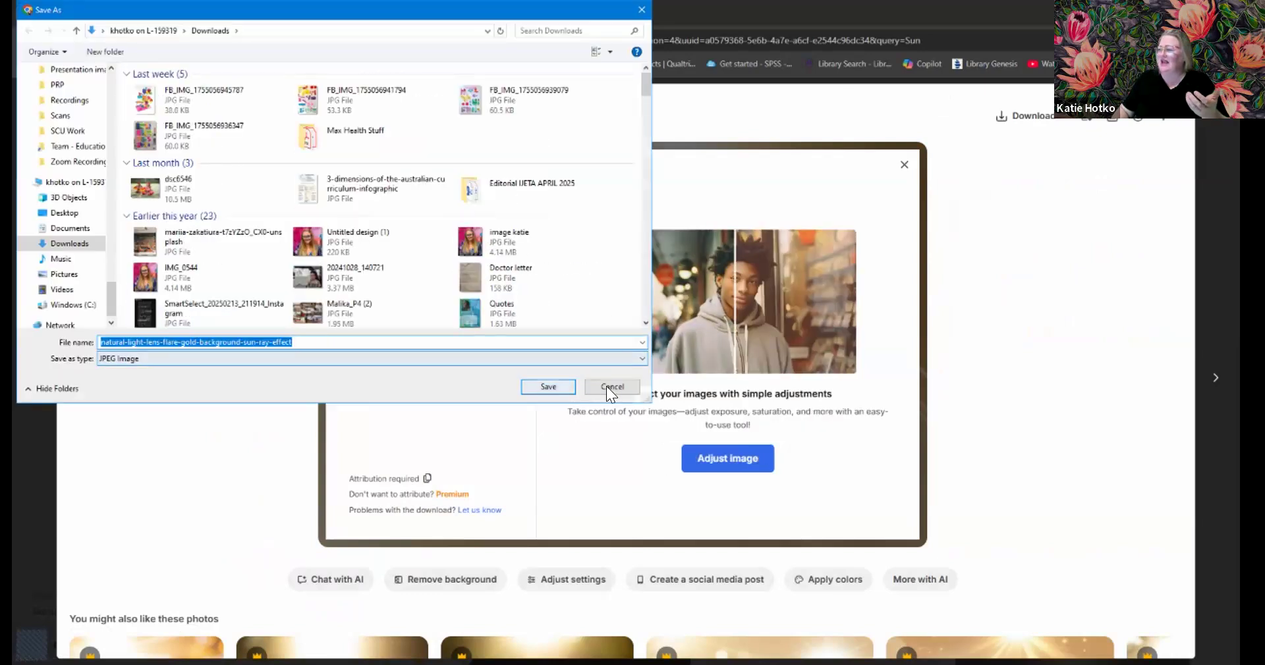
{"action": "left_click", "coordinate": [606, 387]}
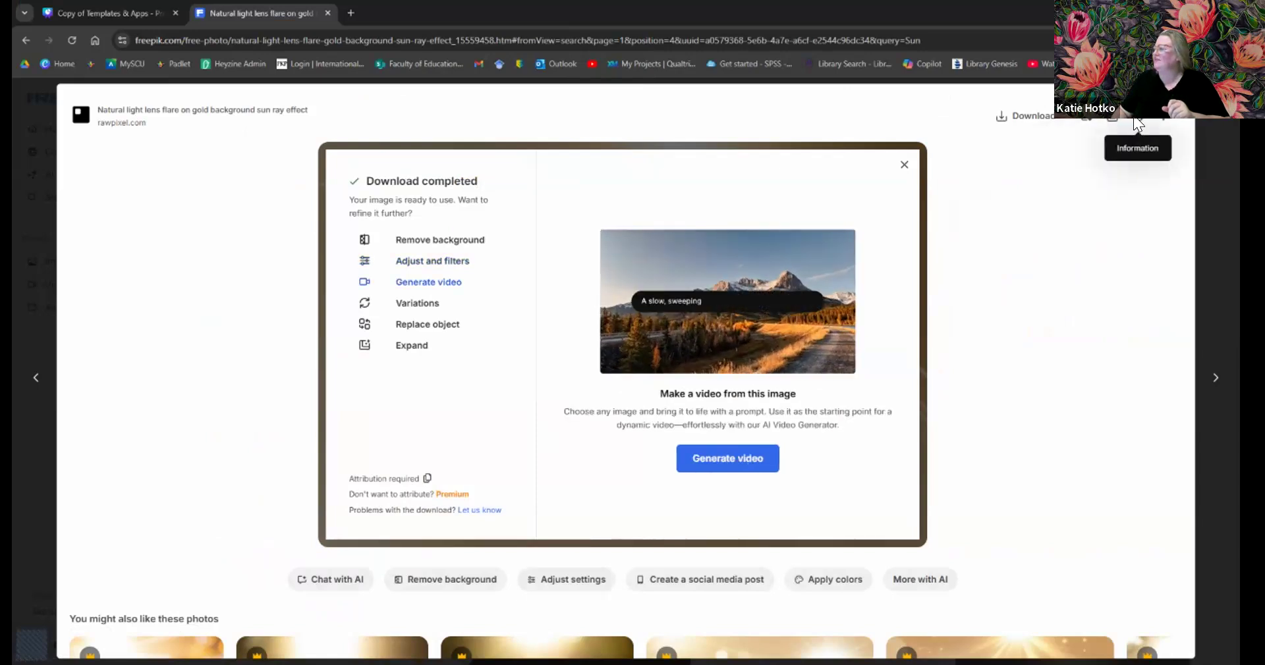
{"action": "left_click", "coordinate": [1134, 119]}
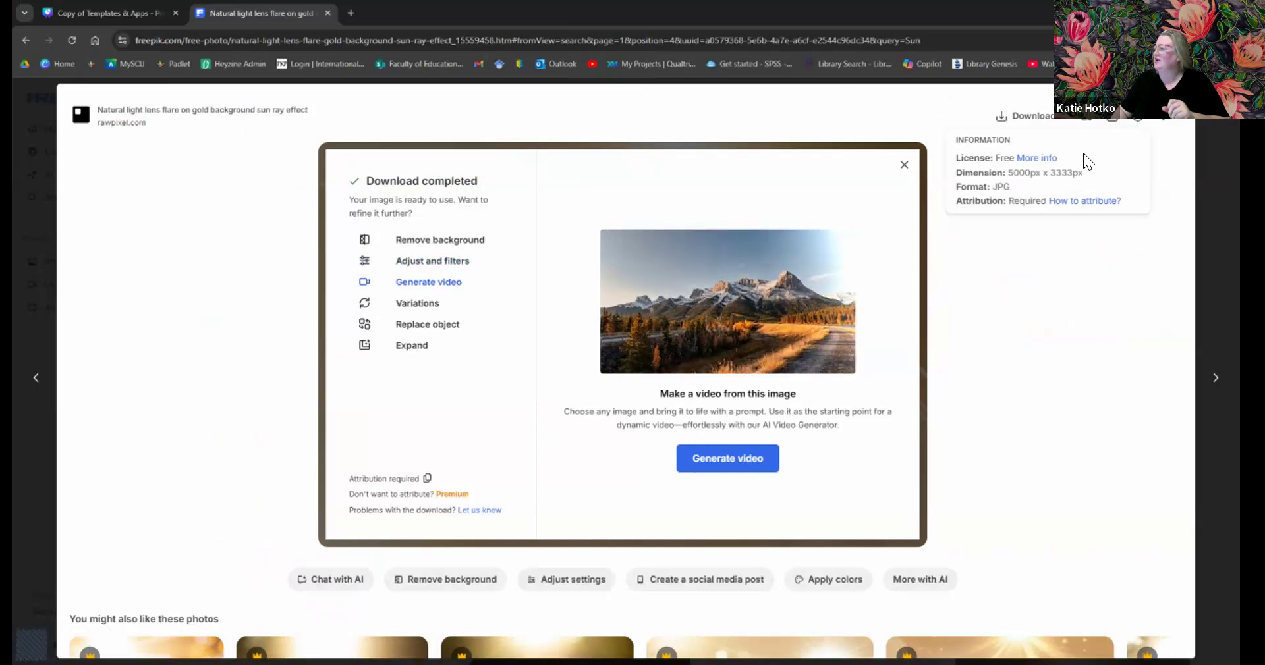
- Read the 'How to attribute?' article, then close it and the Freepik image tab
{"action": "left_click", "coordinate": [1082, 201]}
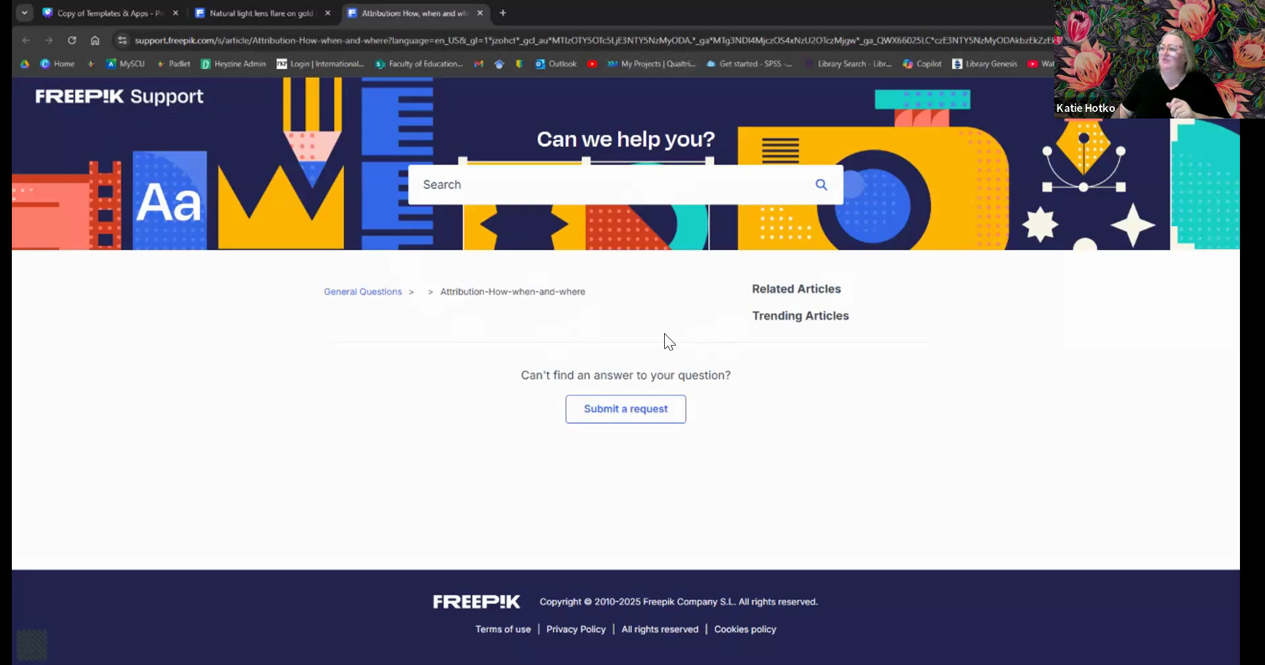
{"action": "scroll", "coordinate": [455, 413], "scroll_direction": "down", "scroll_amount": 3}
{"action": "scroll", "coordinate": [456, 416], "scroll_direction": "down", "scroll_amount": 2}
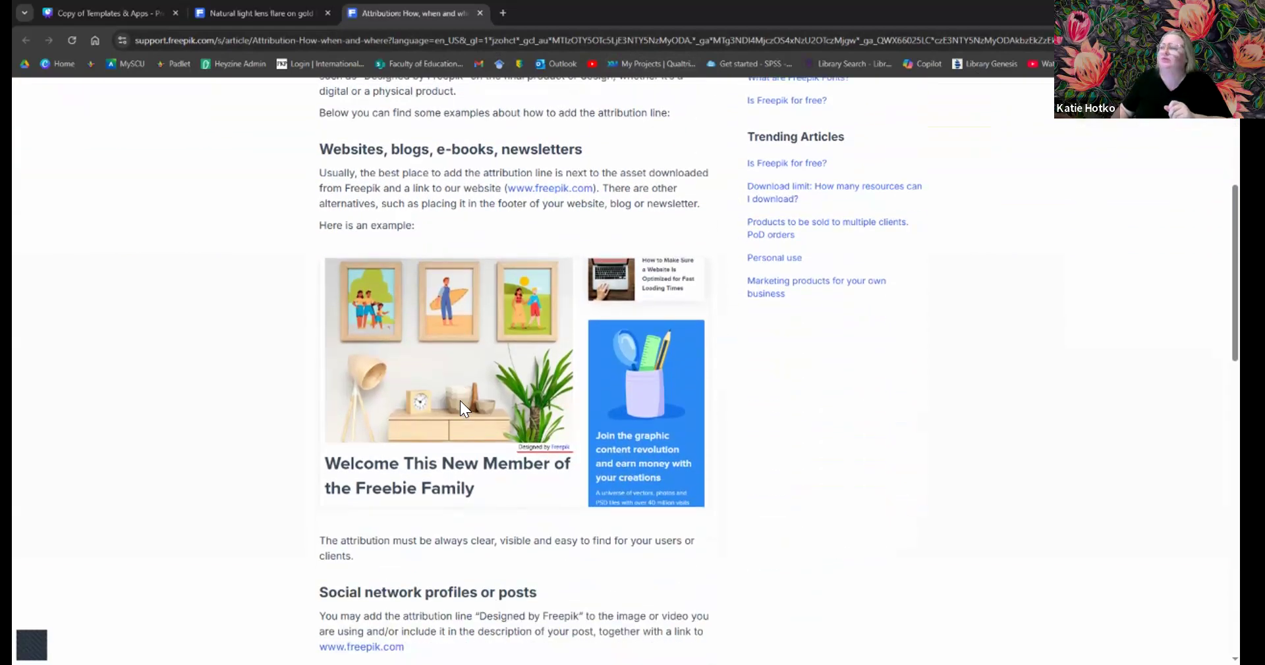
{"action": "scroll", "coordinate": [460, 402], "scroll_direction": "up", "scroll_amount": 2}
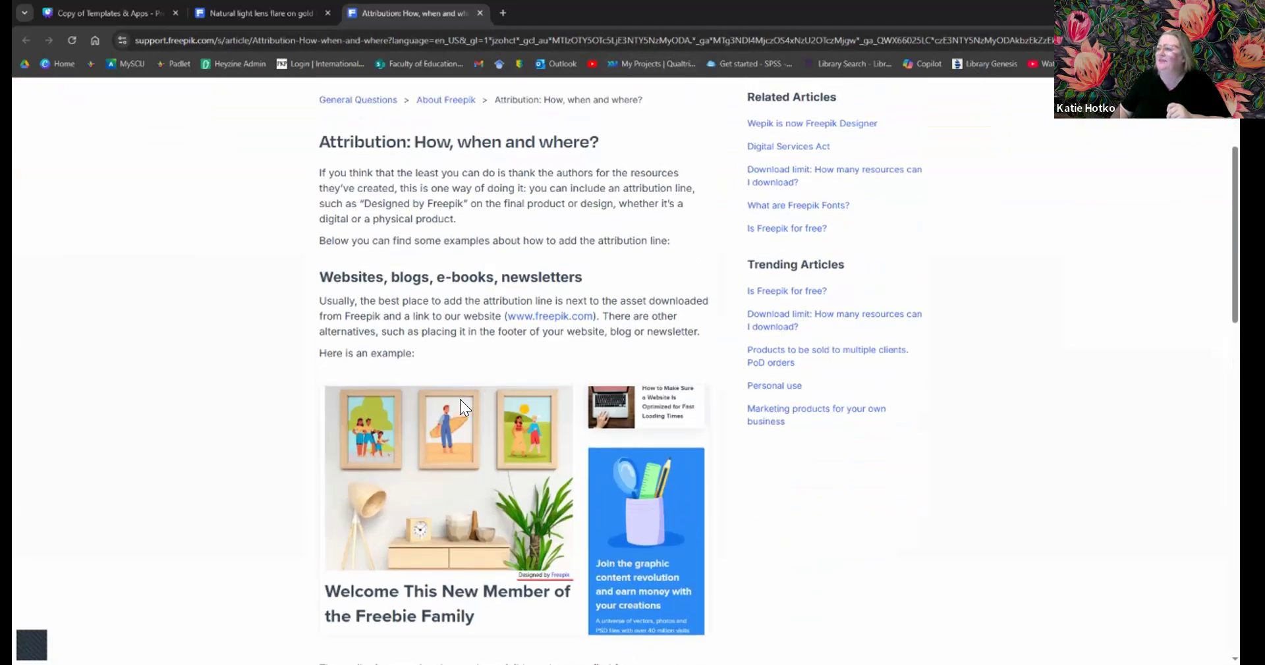
{"action": "scroll", "coordinate": [459, 399], "scroll_direction": "up", "scroll_amount": 3}
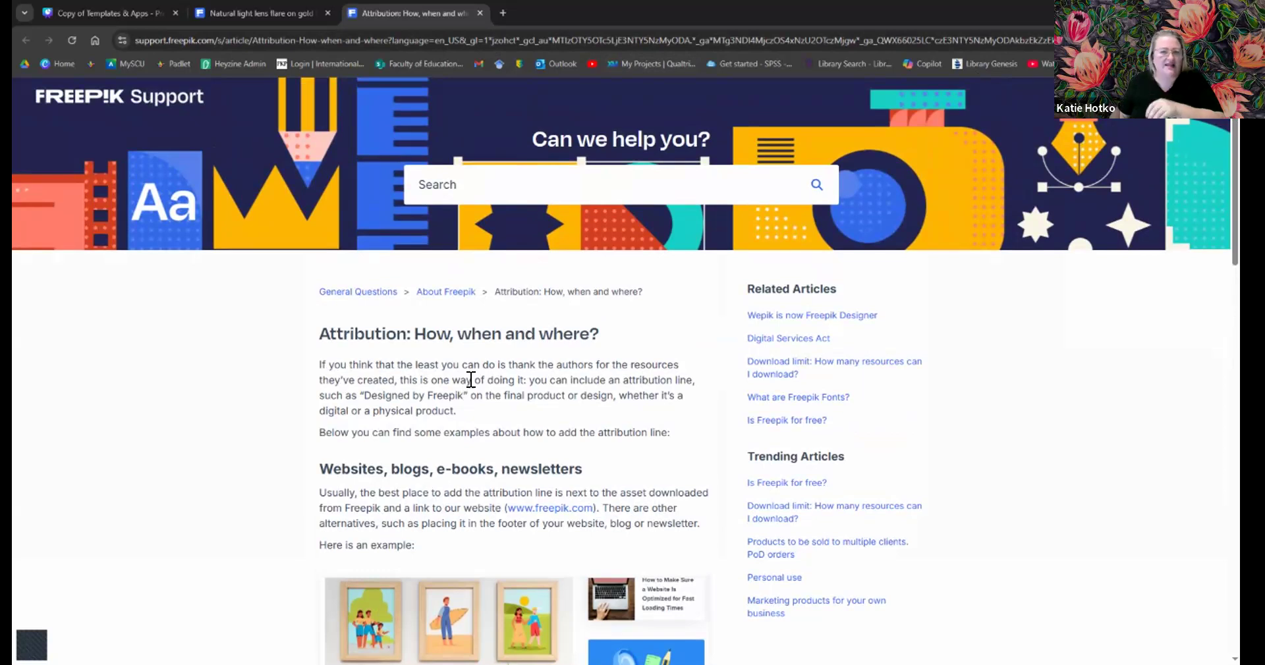
{"action": "left_click", "coordinate": [480, 13]}
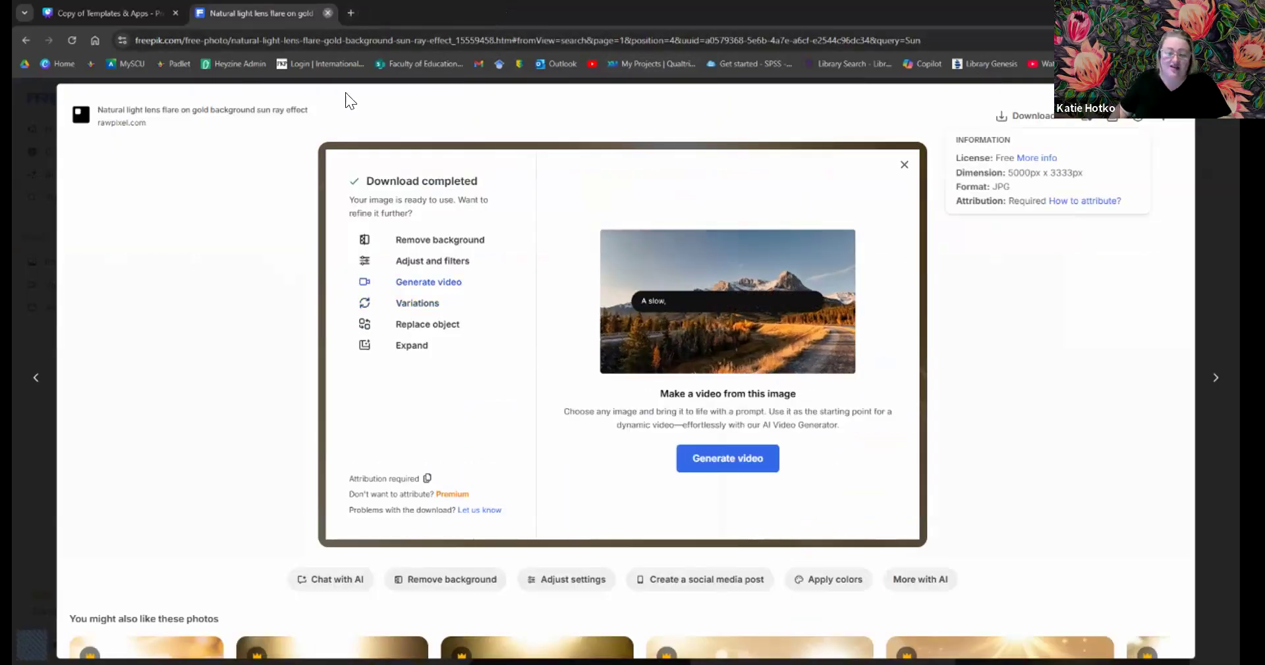
{"action": "left_click", "coordinate": [328, 14]}
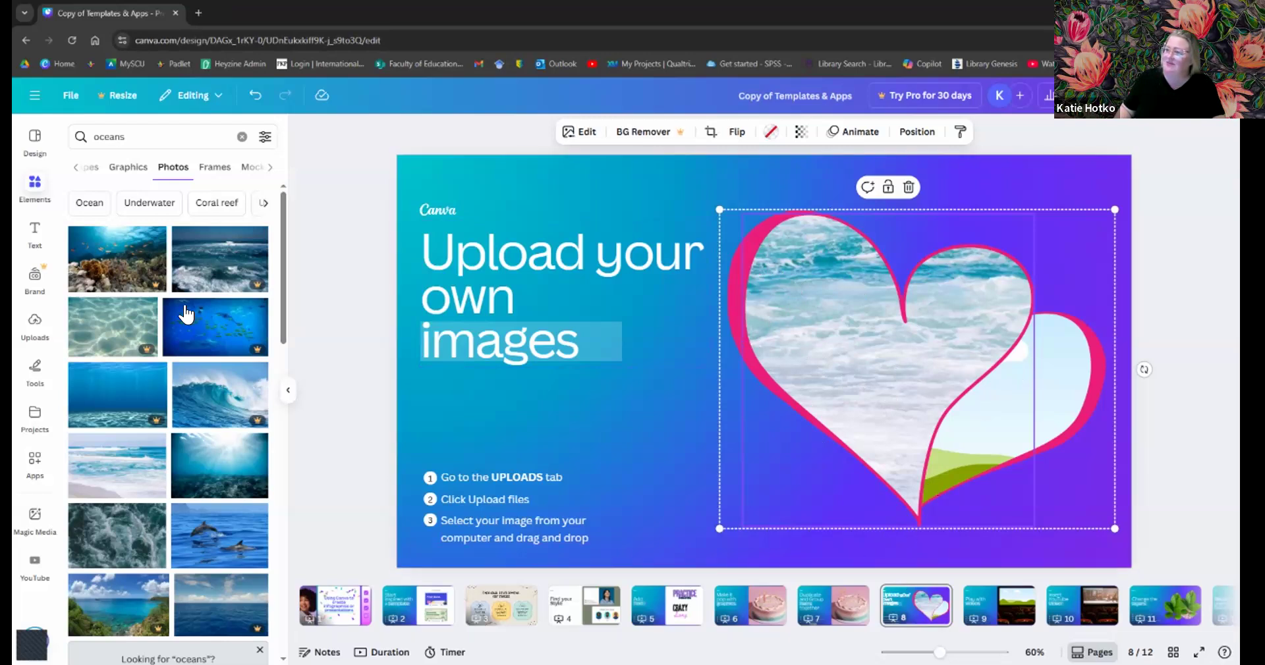
- Add a subheading box at the slide's bottom right reading 'jfakhsdkljadklj'
{"action": "left_click", "coordinate": [35, 232]}
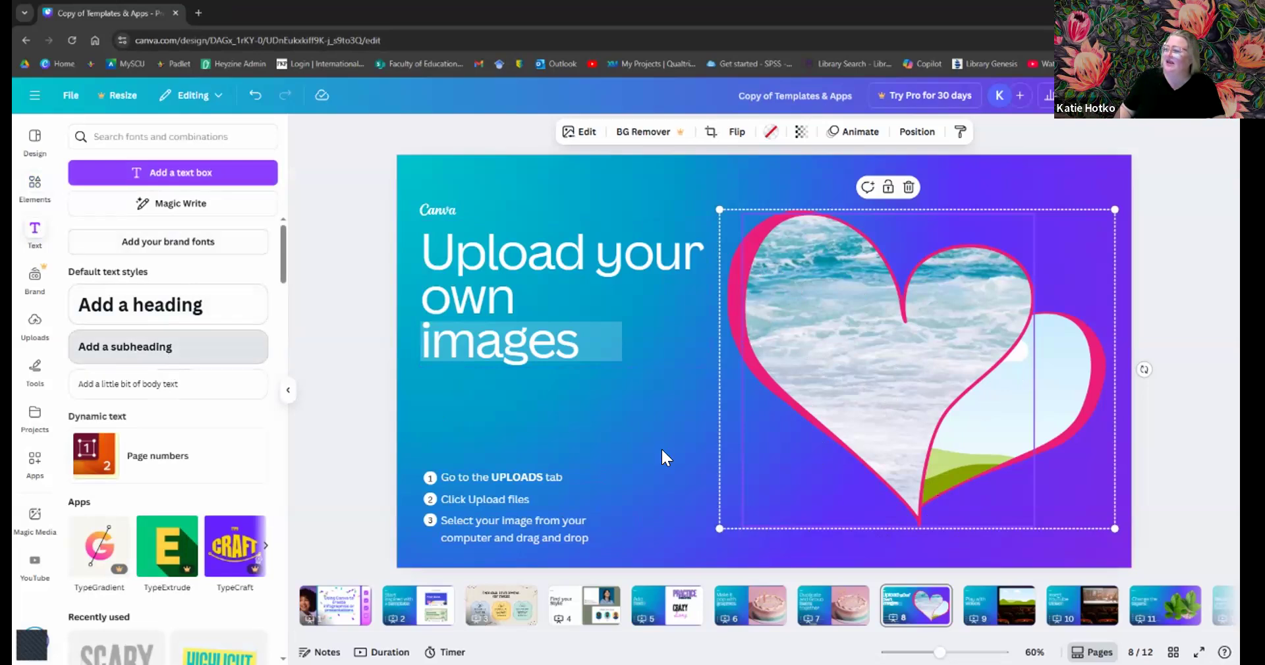
{"action": "left_click_drag", "start_coordinate": [662, 454], "coordinate": [879, 552]}
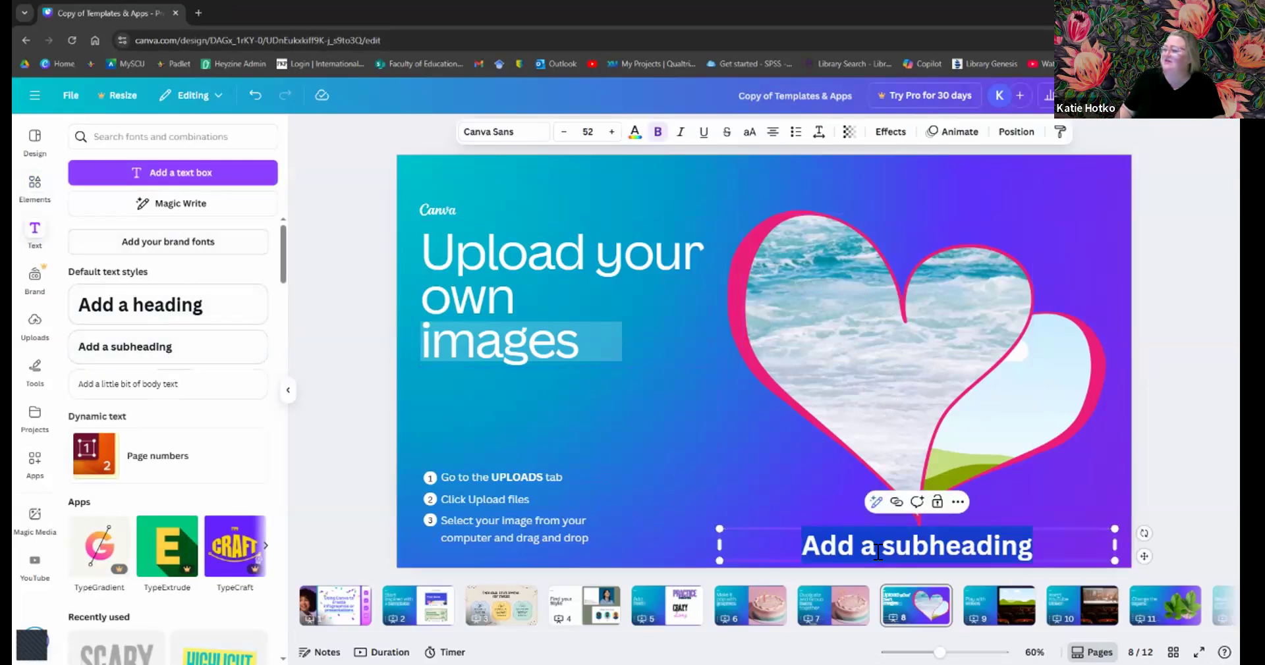
{"action": "type", "text": "jfakhsdkljadklj"}
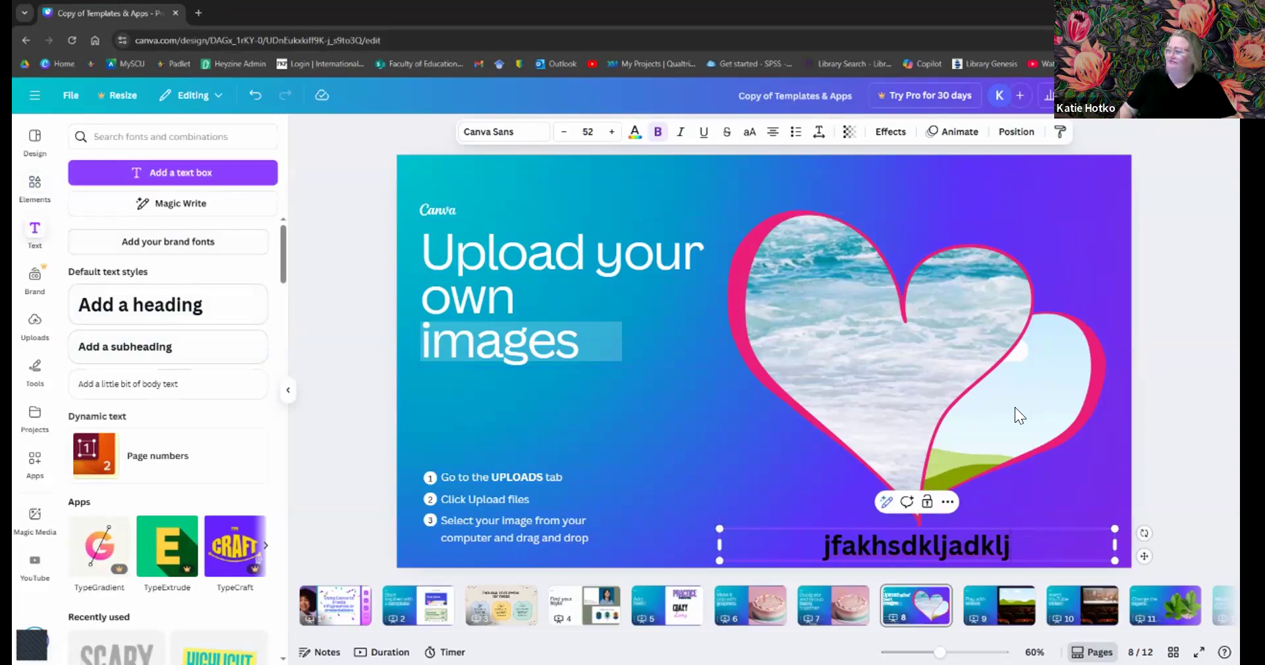
- Make the subheading text white and change its alignment
{"action": "key", "text": "ctrl+a"}
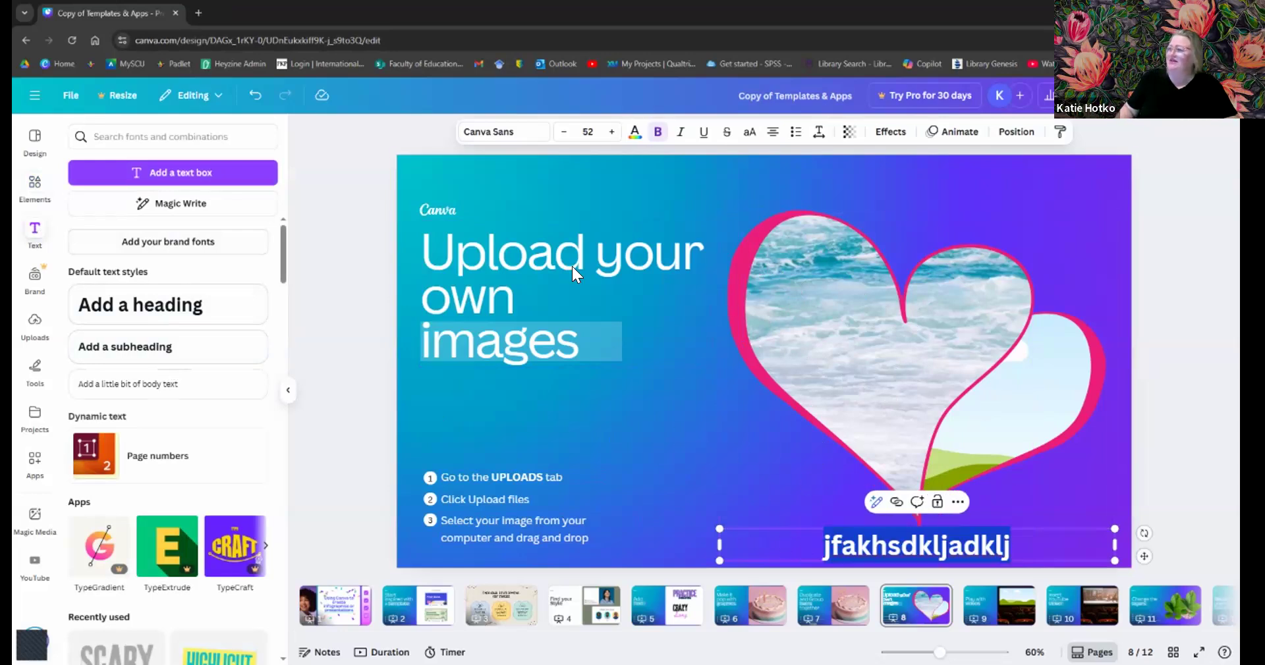
{"action": "left_click", "coordinate": [633, 131]}
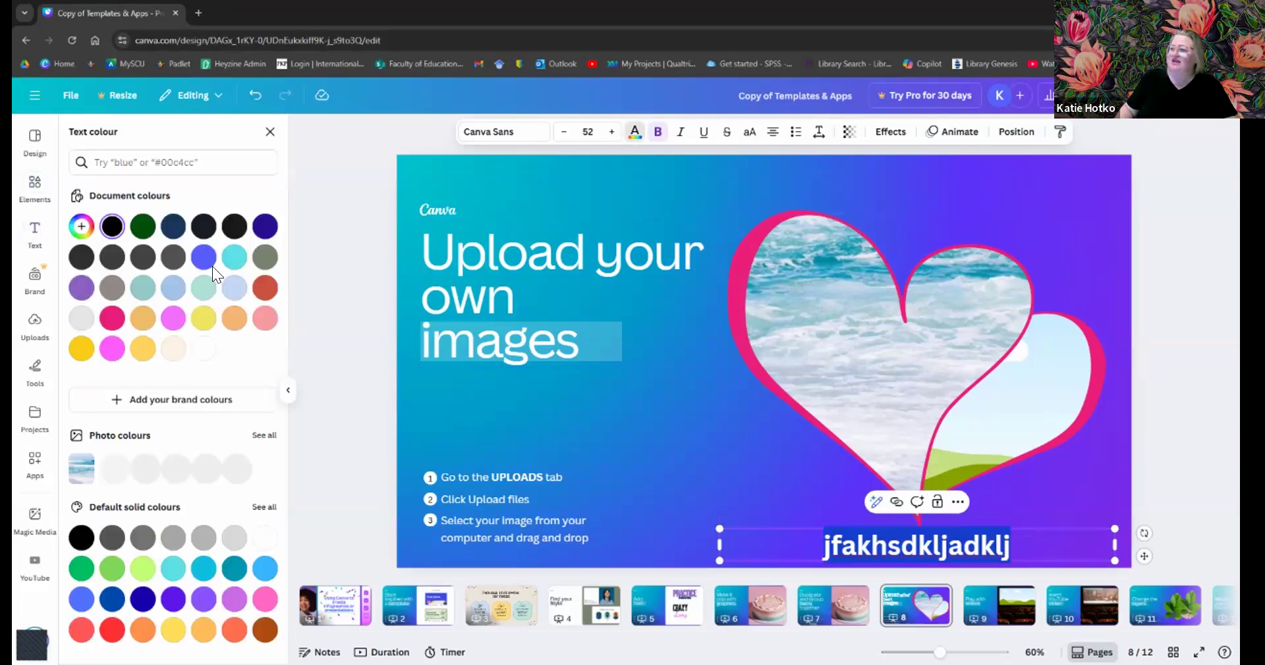
{"action": "left_click", "coordinate": [202, 349]}
{"action": "left_click", "coordinate": [740, 504]}
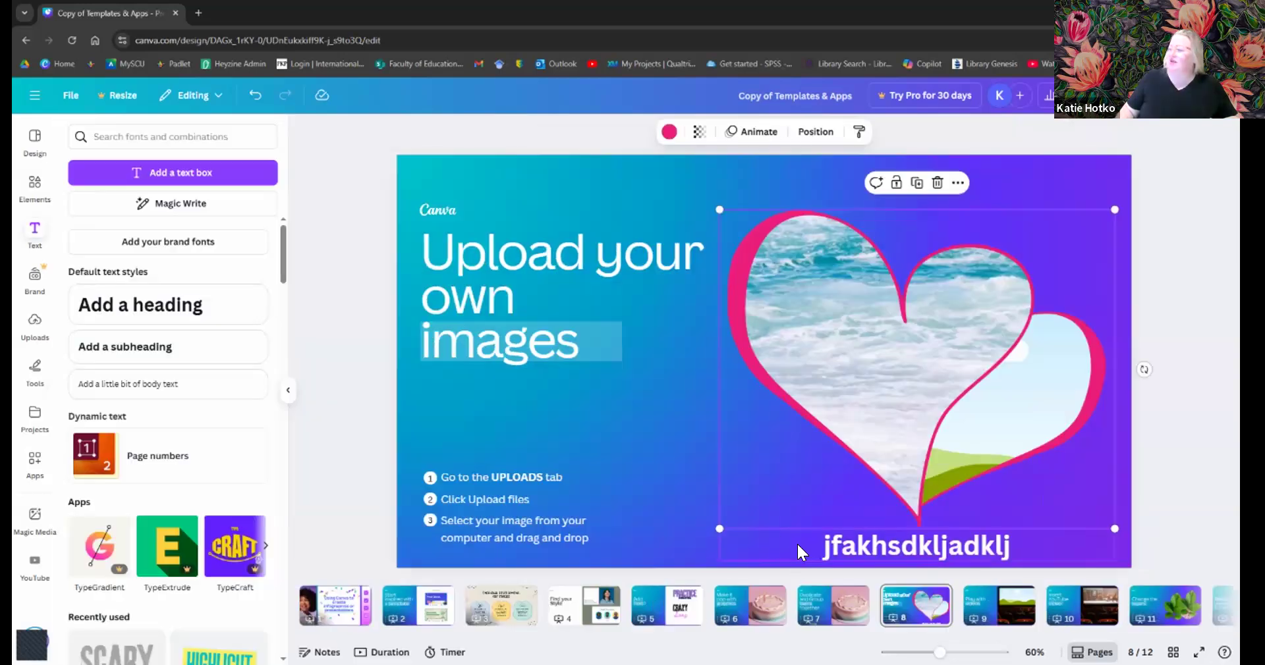
{"action": "left_click", "coordinate": [797, 543]}
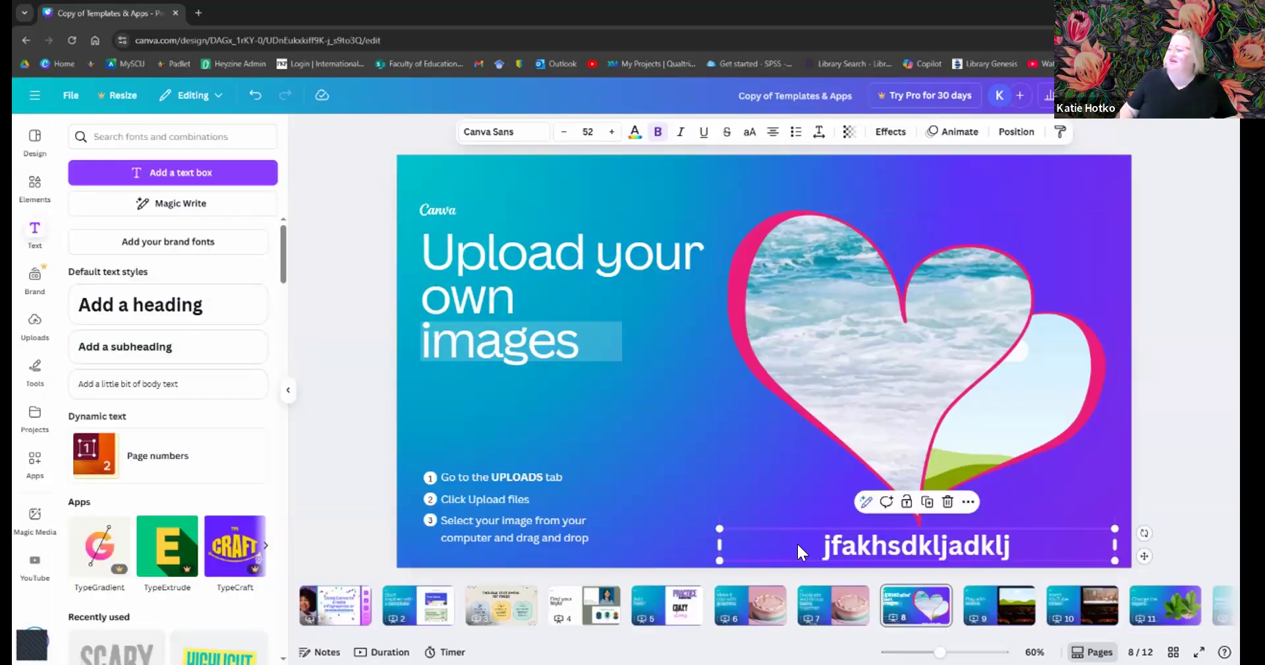
{"action": "left_click", "coordinate": [771, 134]}
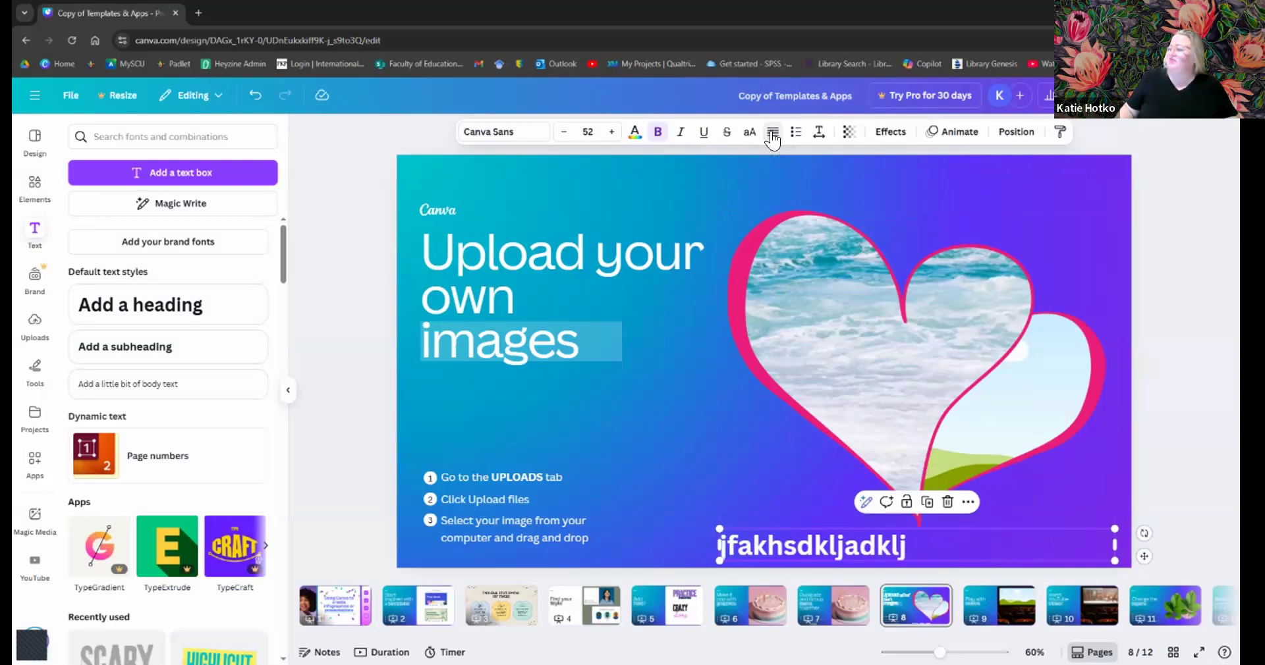
{"action": "left_click", "coordinate": [772, 135]}
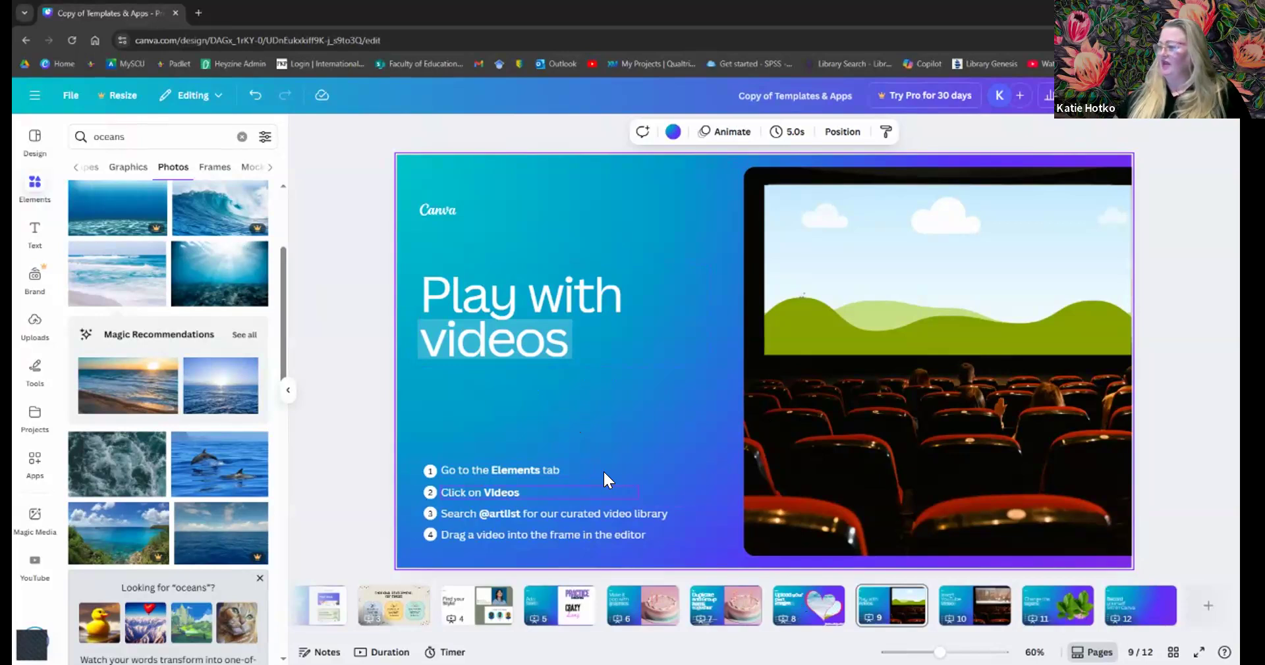
- Return to Elements, clear the 'oceans' search, and open the Videos category
{"action": "left_click", "coordinate": [32, 176]}
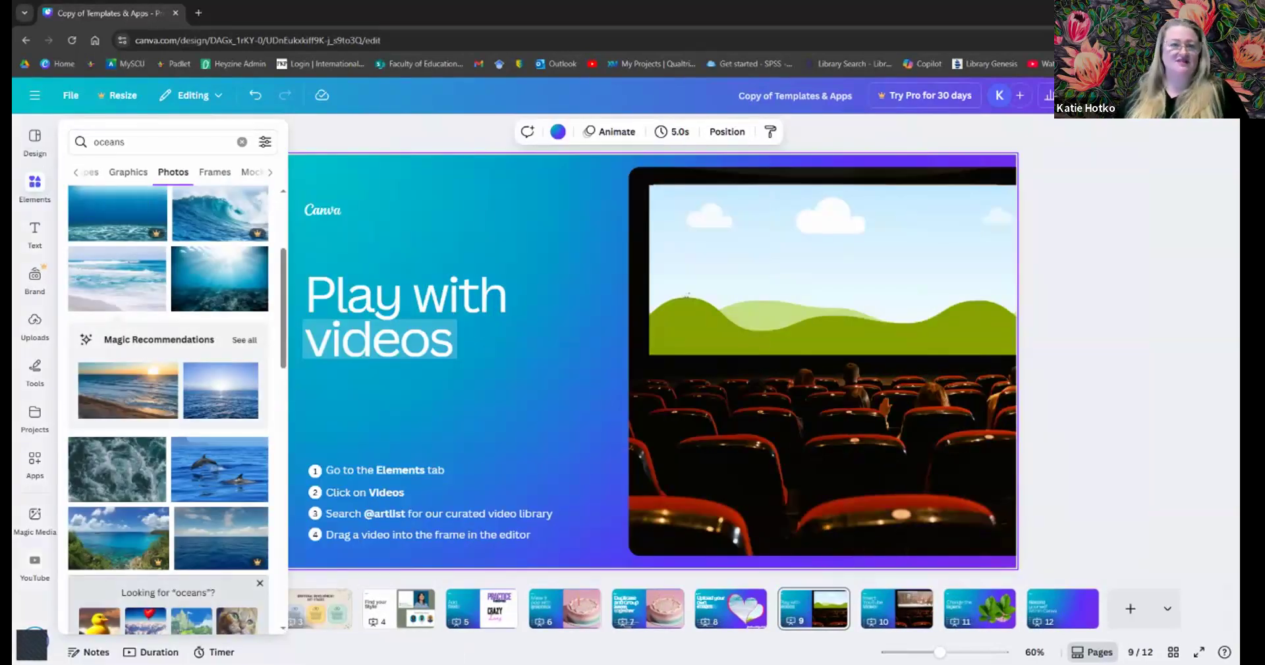
{"action": "left_click", "coordinate": [52, 415]}
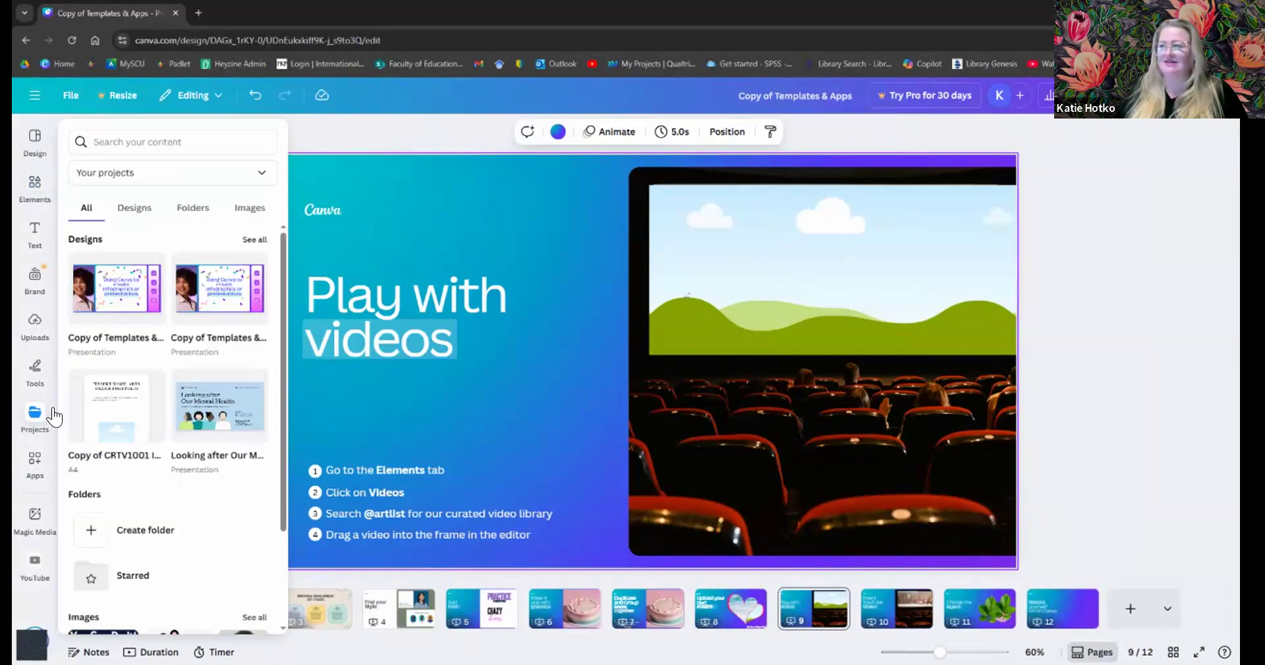
{"action": "left_click", "coordinate": [30, 198]}
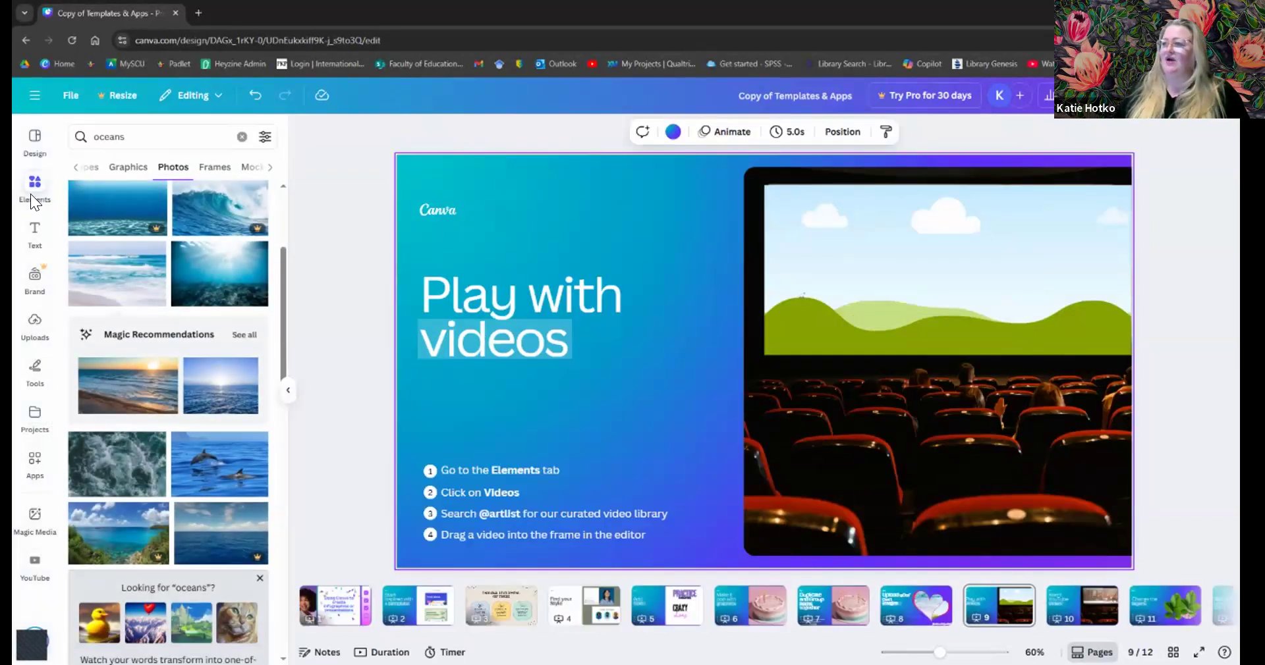
{"action": "left_click", "coordinate": [70, 170]}
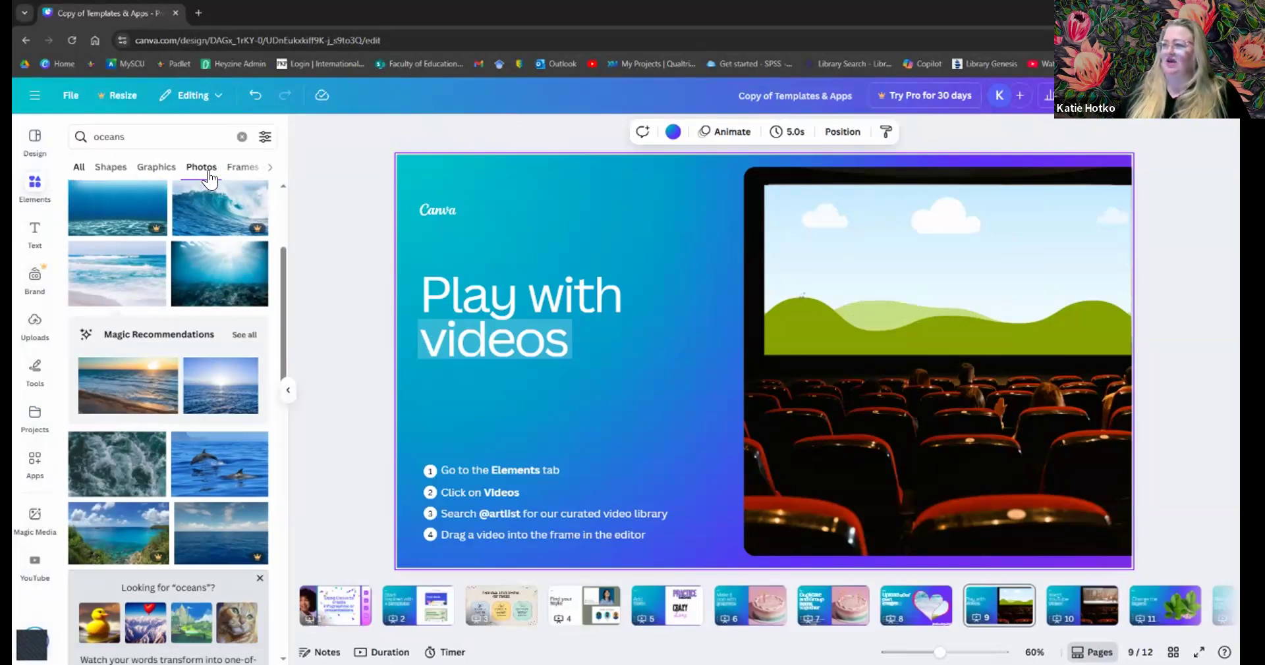
{"action": "left_click", "coordinate": [183, 135]}
{"action": "key", "text": "ctrl+a"}
{"action": "key", "text": "BackSpace"}
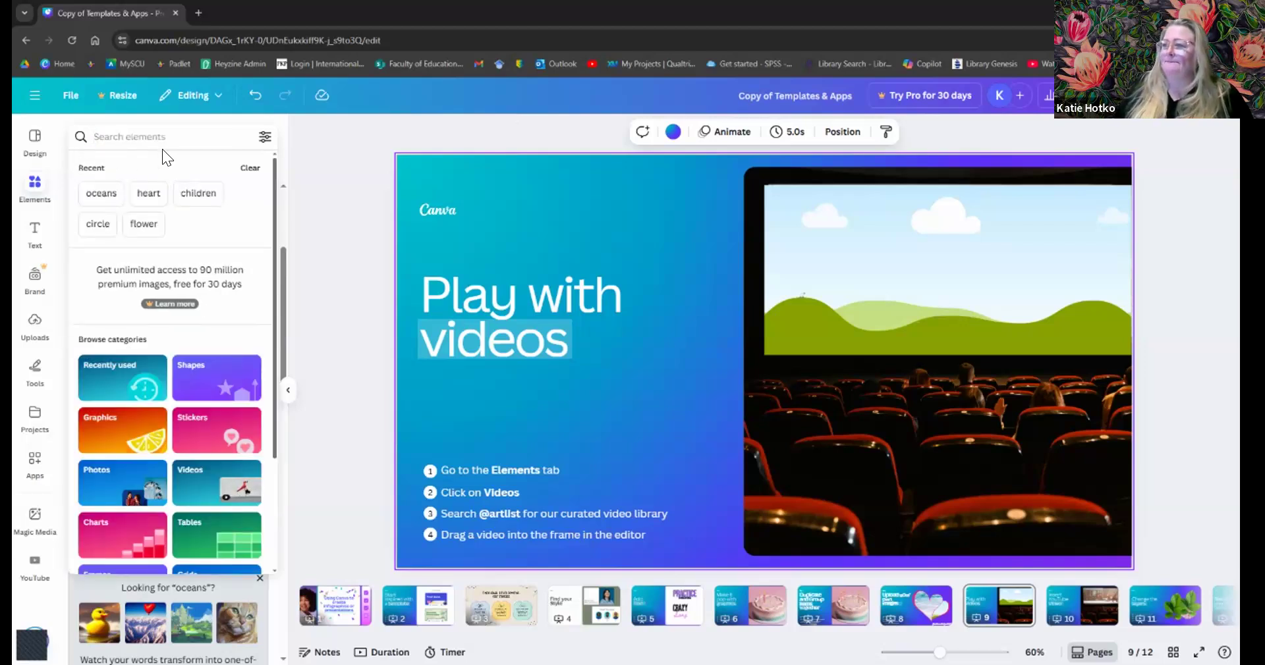
{"action": "scroll", "coordinate": [164, 149], "scroll_direction": "down", "scroll_amount": 1}
{"action": "scroll", "coordinate": [185, 251], "scroll_direction": "down", "scroll_amount": 2}
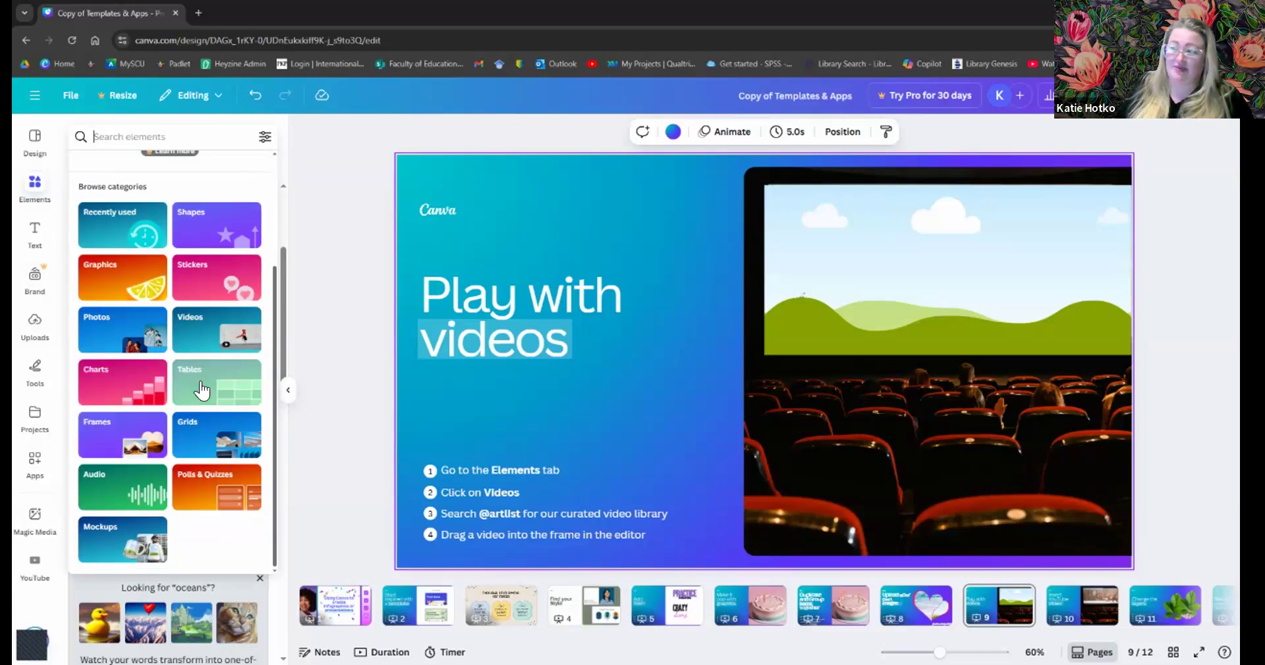
{"action": "left_click", "coordinate": [191, 337]}
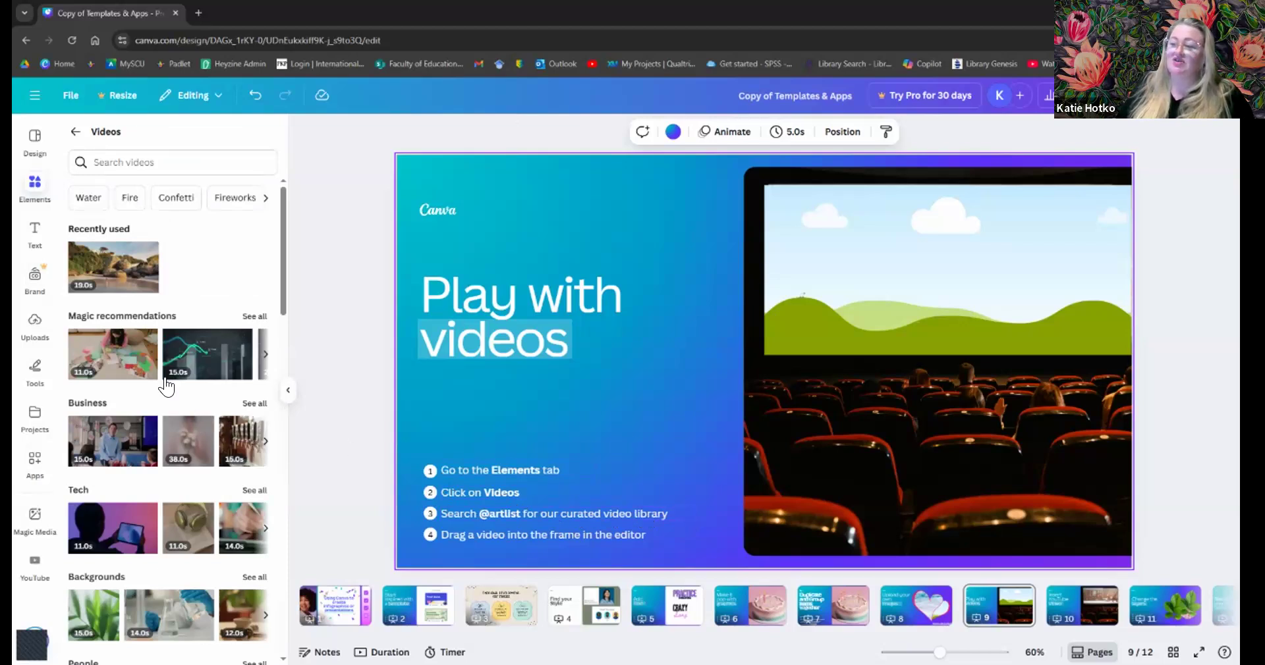
{"action": "left_click", "coordinate": [135, 163]}
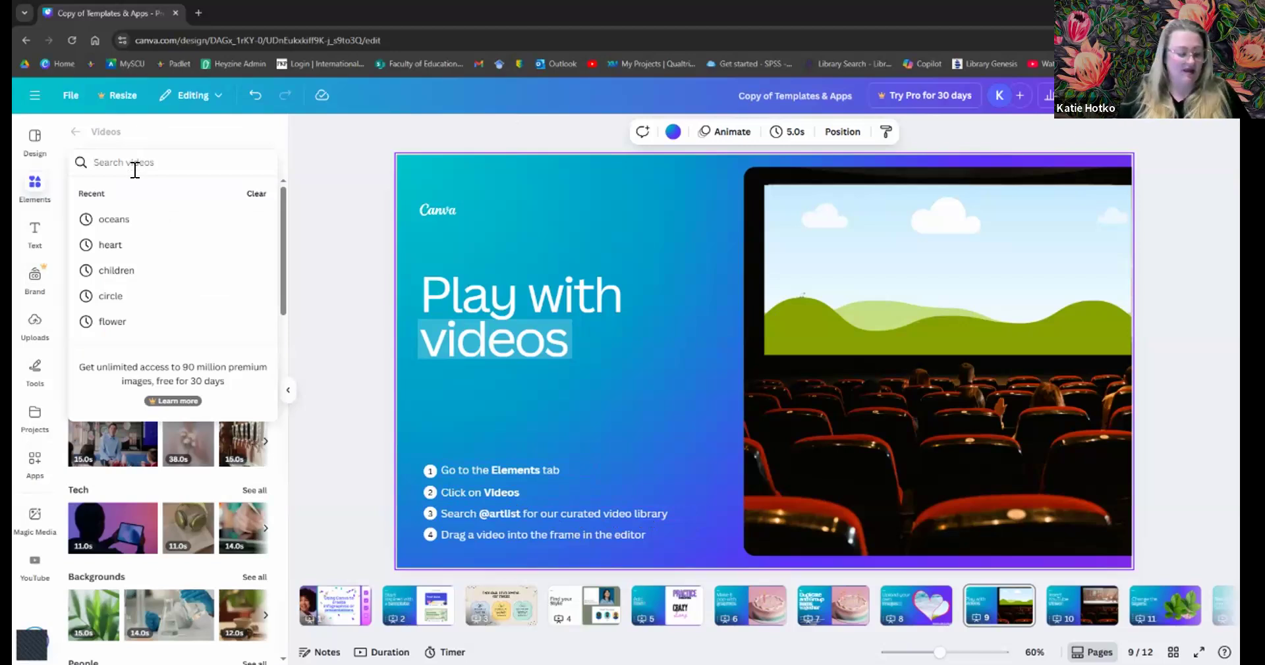
{"action": "type", "text": "@art"}
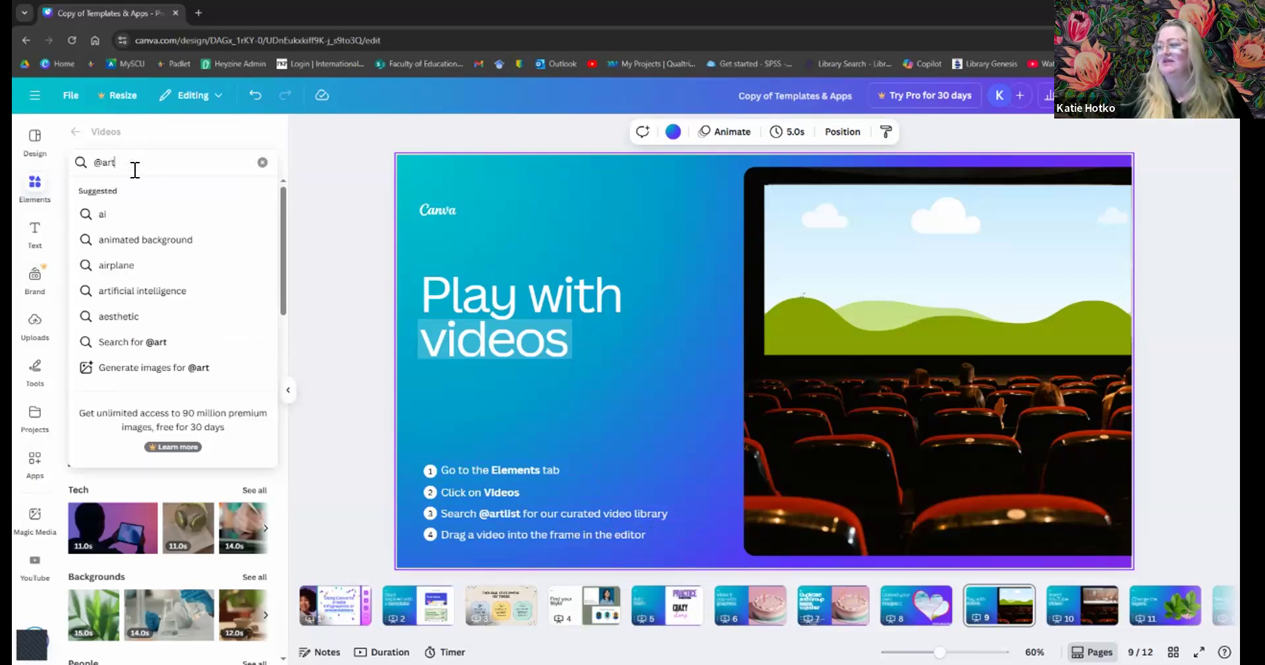
{"action": "type", "text": "list"}
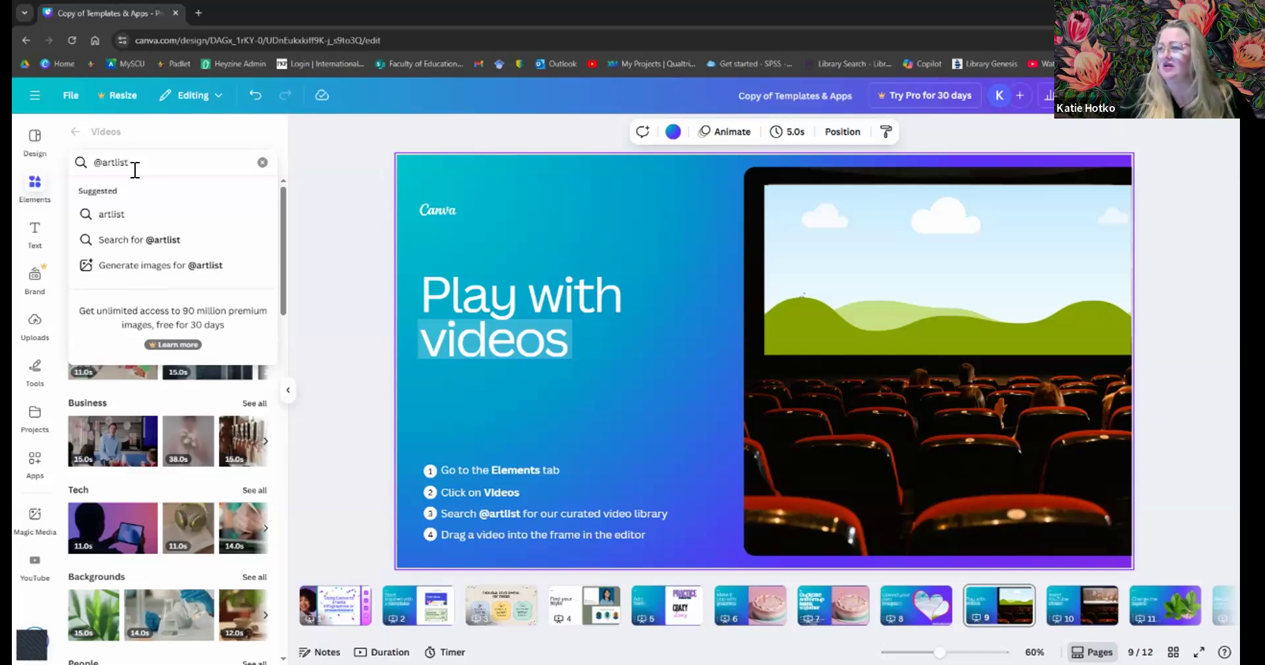
{"action": "key", "text": "Return"}
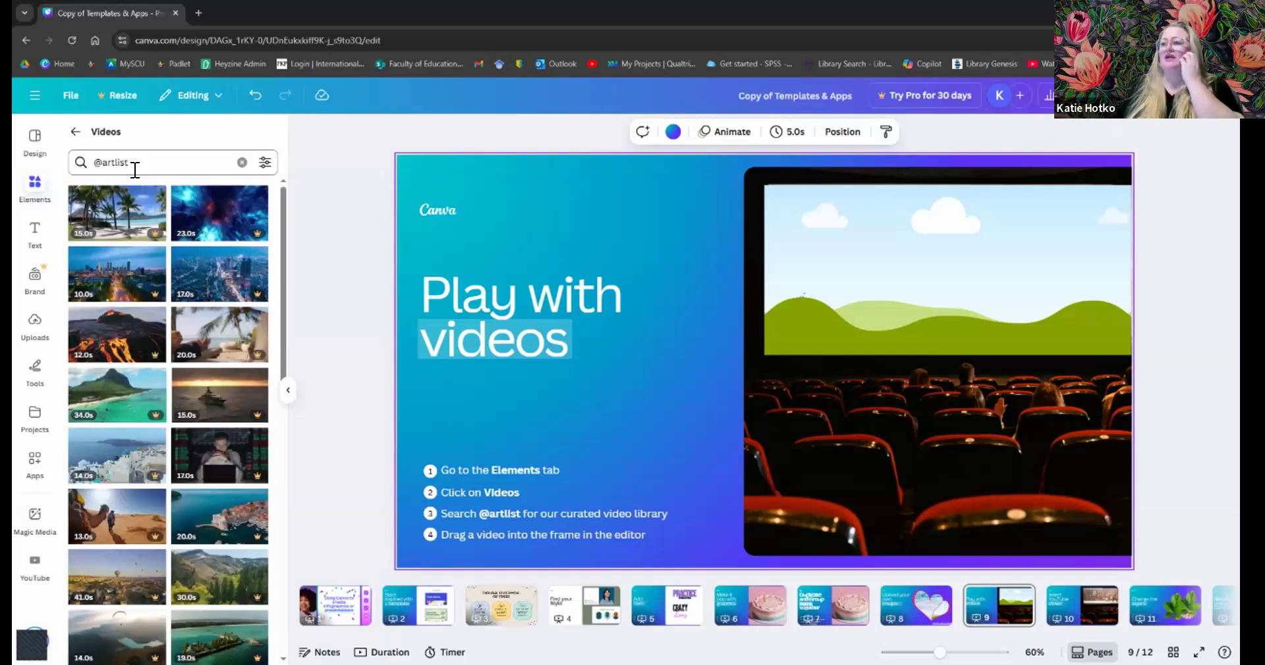
{"action": "scroll", "coordinate": [168, 377], "scroll_direction": "down", "scroll_amount": 10}
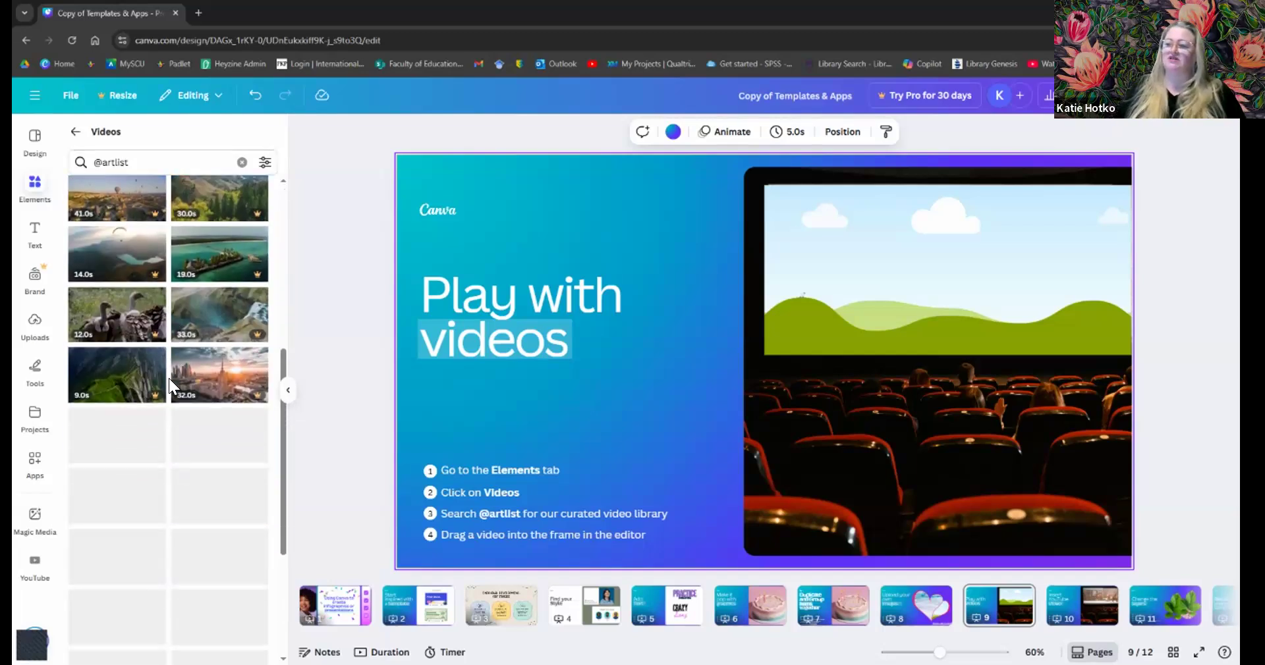
{"action": "scroll", "coordinate": [168, 378], "scroll_direction": "up", "scroll_amount": 10}
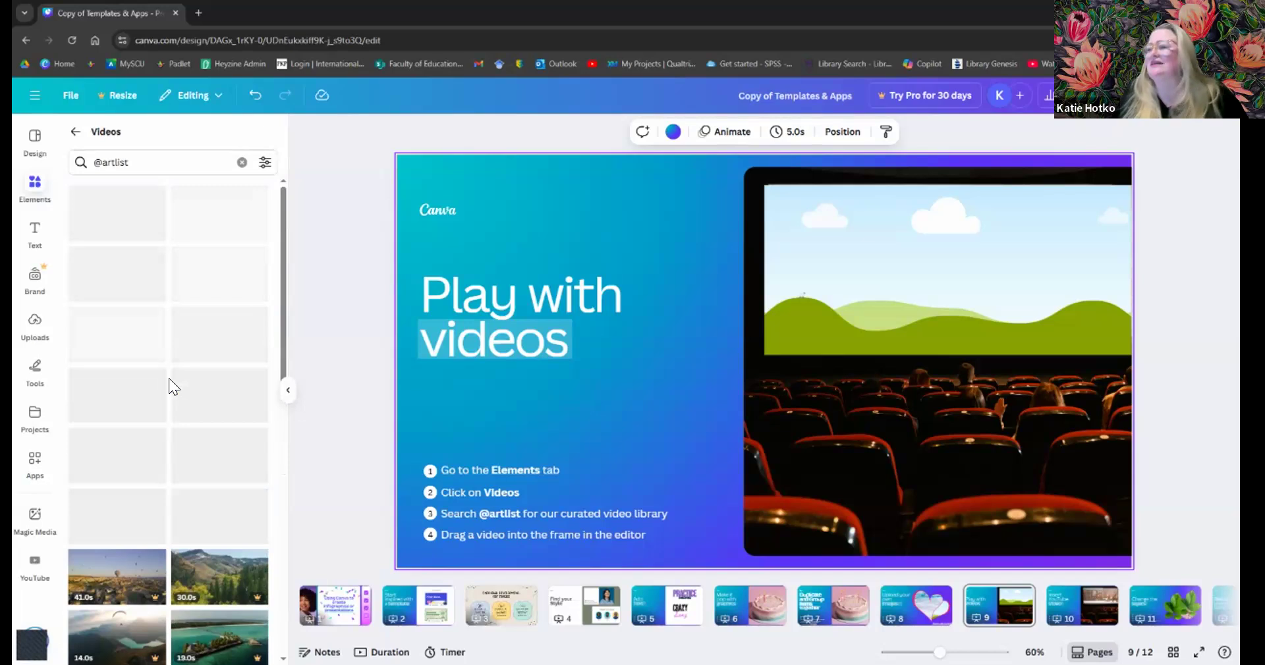
{"action": "mouse_move", "coordinate": [165, 382]}
{"action": "scroll", "coordinate": [165, 375], "scroll_direction": "down", "scroll_amount": 6}
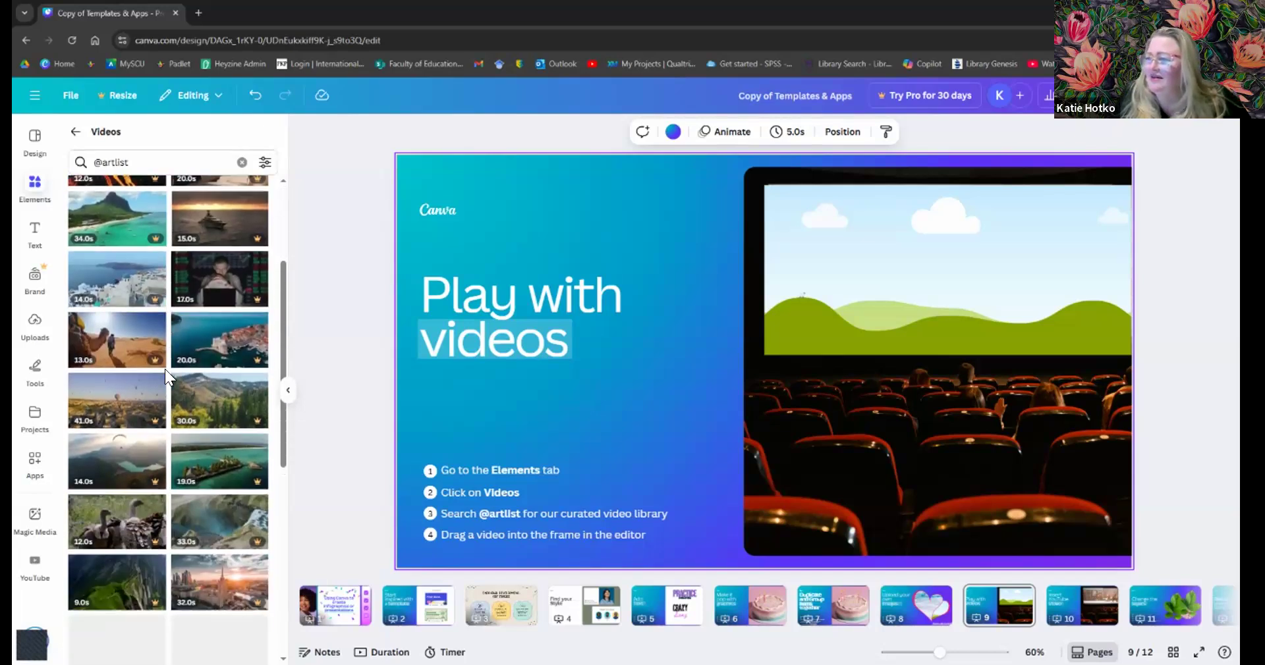
{"action": "scroll", "coordinate": [166, 372], "scroll_direction": "down", "scroll_amount": 4}
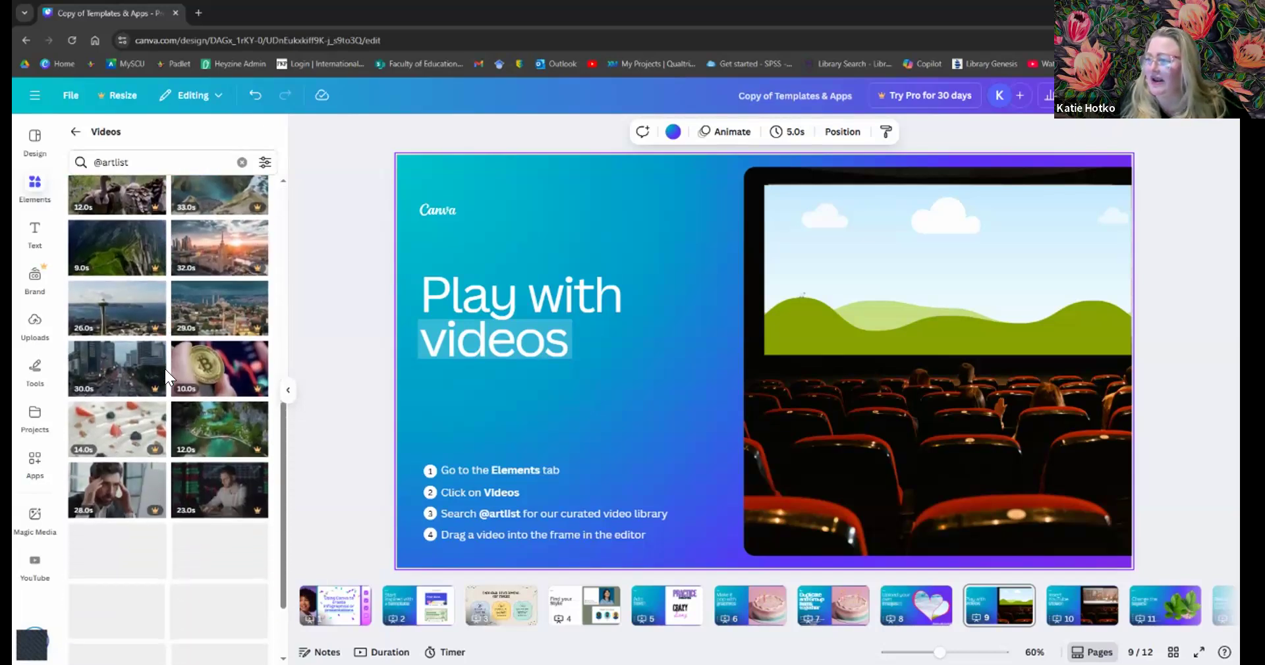
{"action": "scroll", "coordinate": [165, 371], "scroll_direction": "down", "scroll_amount": 5}
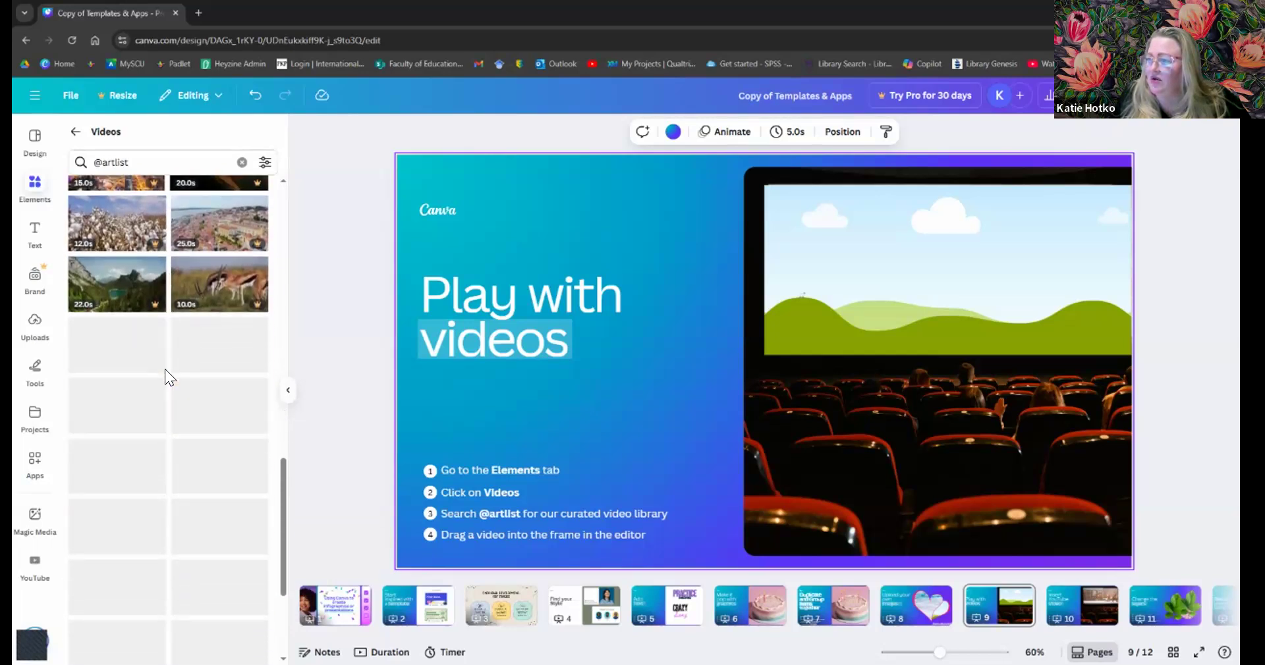
{"action": "scroll", "coordinate": [165, 371], "scroll_direction": "down", "scroll_amount": 3}
{"action": "scroll", "coordinate": [166, 362], "scroll_direction": "down", "scroll_amount": 5}
{"action": "scroll", "coordinate": [166, 361], "scroll_direction": "down", "scroll_amount": 4}
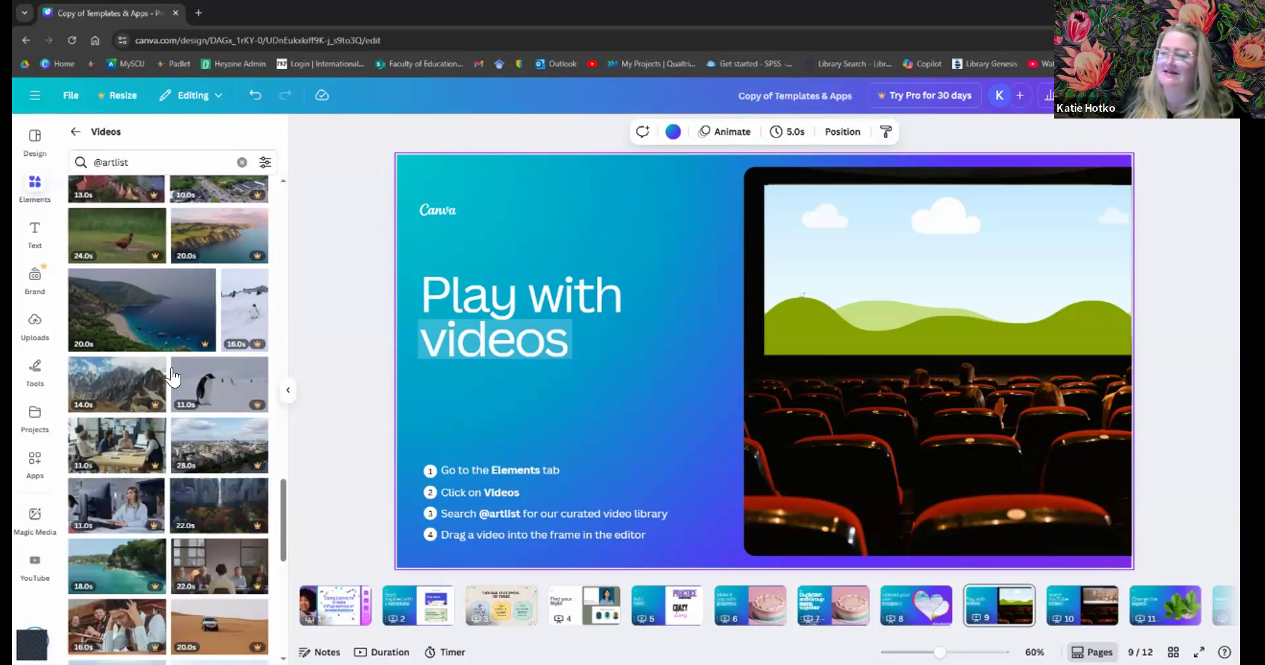
{"action": "scroll", "coordinate": [158, 284], "scroll_direction": "down", "scroll_amount": 4}
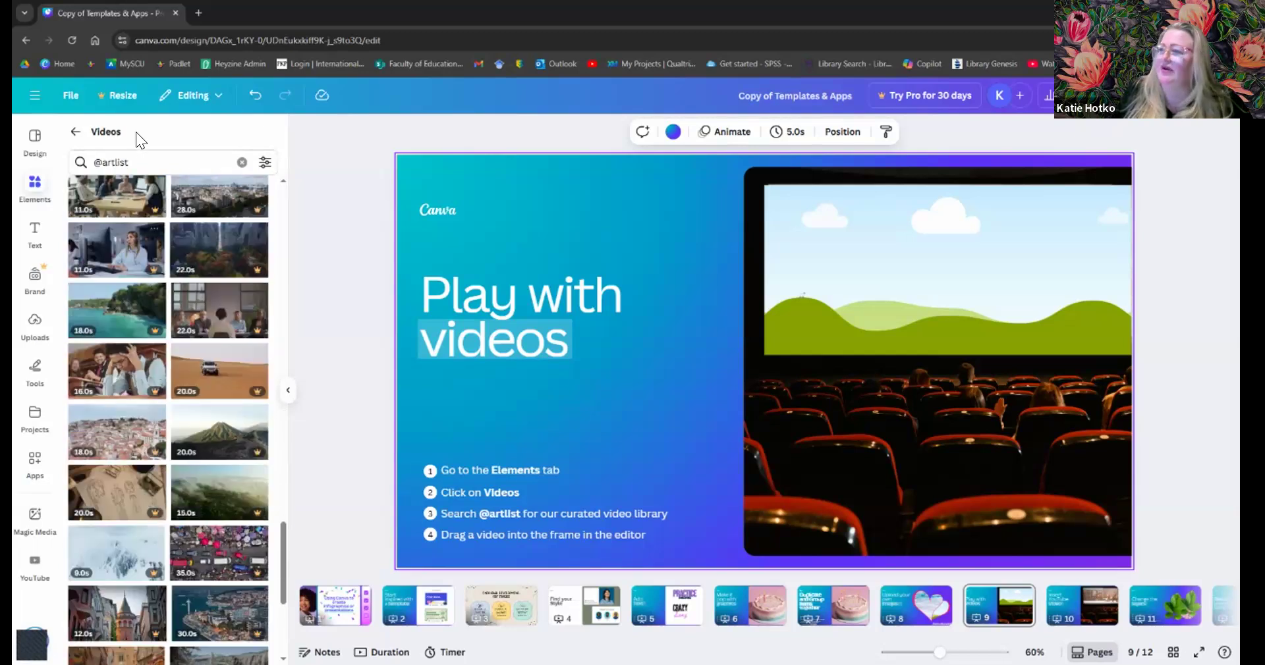
- Replace the search with 'dance' to list dance video clips
{"action": "left_click", "coordinate": [96, 162]}
{"action": "key", "text": "BackSpace"}
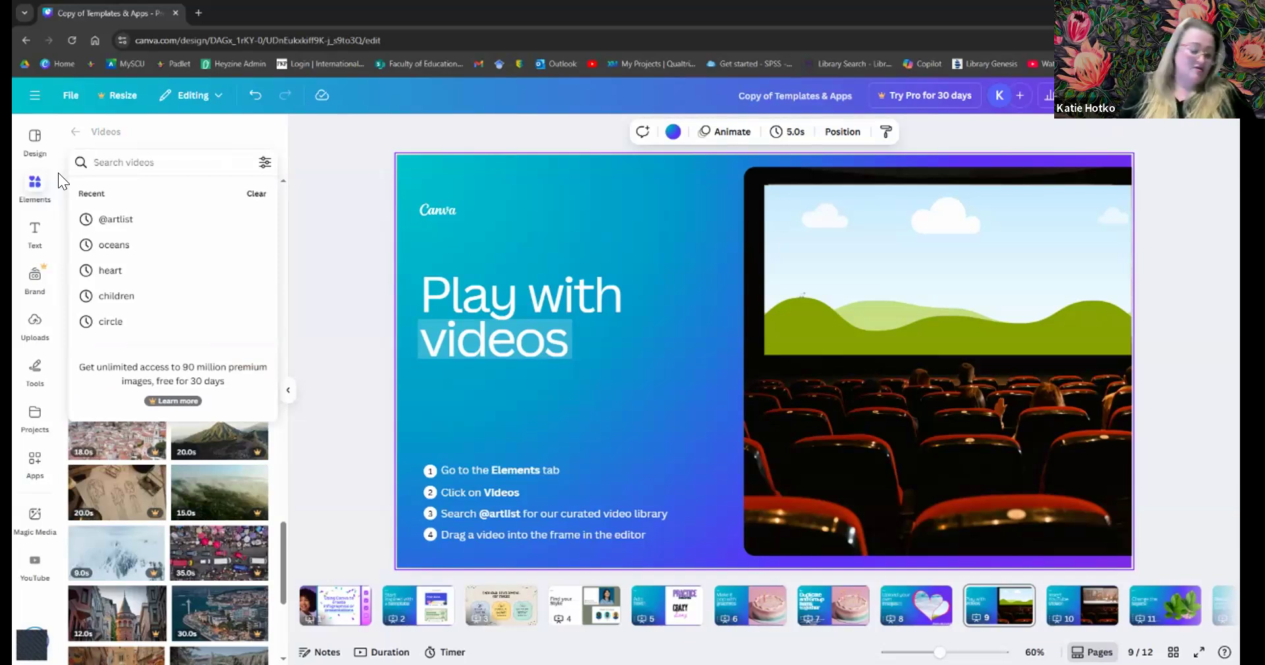
{"action": "type", "text": "dance"}
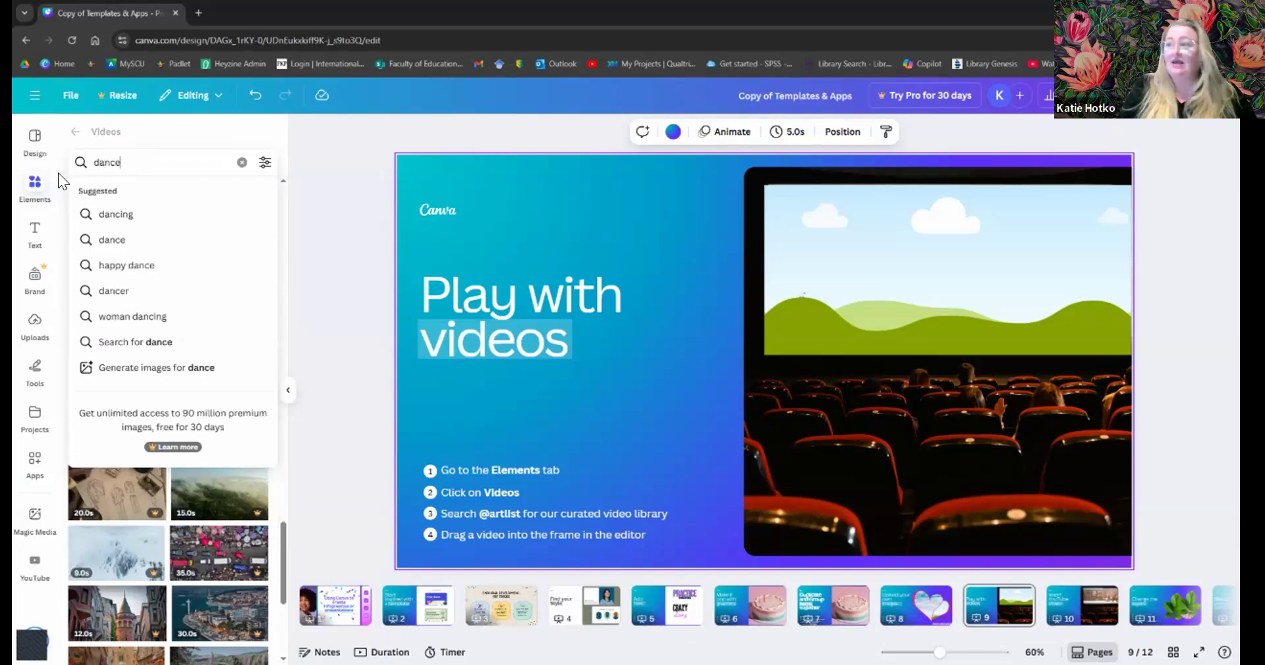
{"action": "key", "text": "Return"}
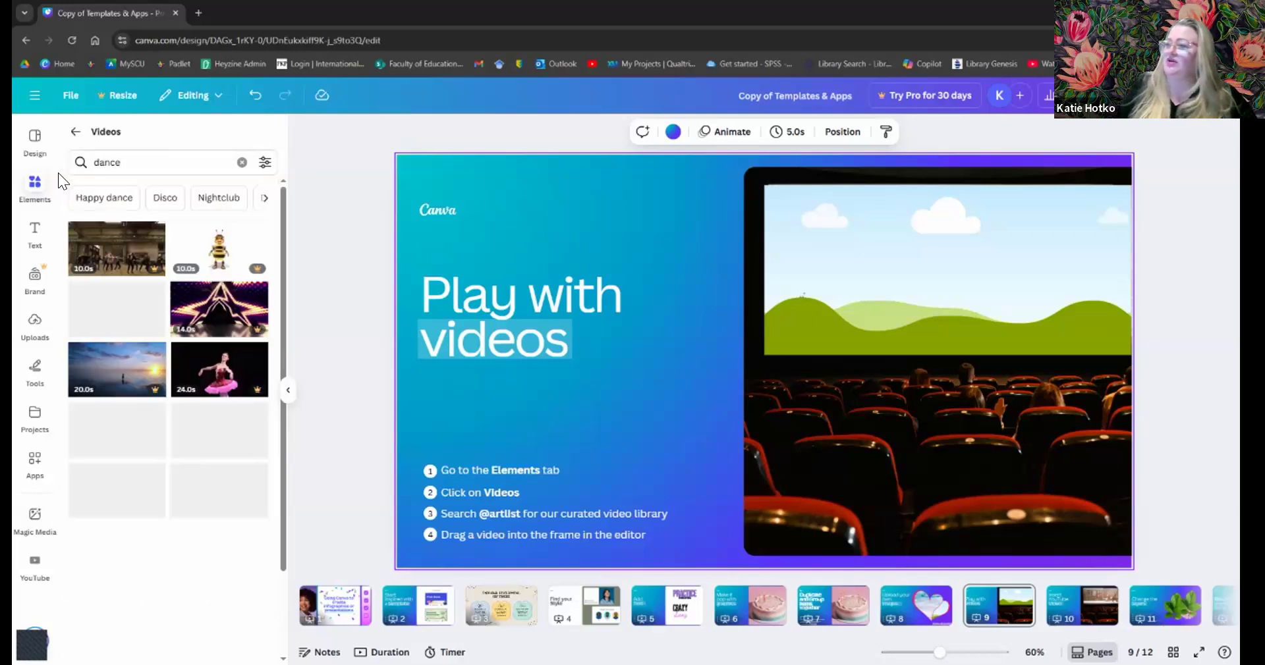
- Replace the video search term 'dance' with 'children dancing' and run the search
{"action": "left_click", "coordinate": [115, 160]}
{"action": "double_click", "coordinate": [116, 160]}
{"action": "type", "text": "children"}
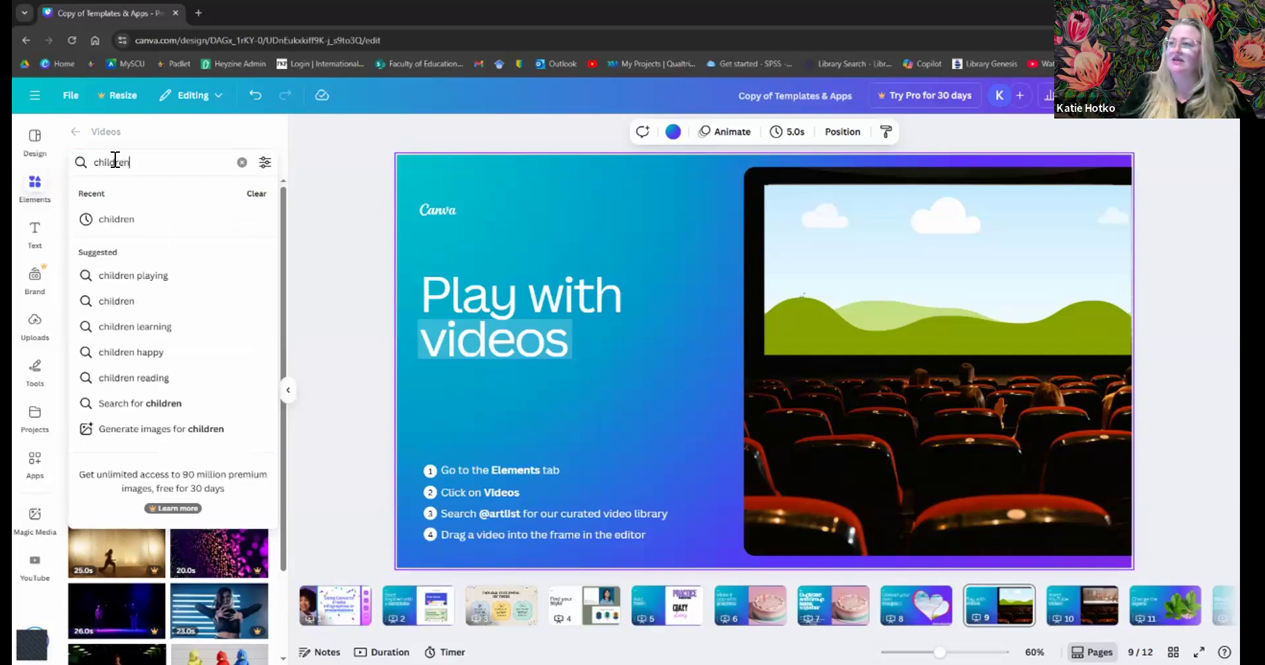
{"action": "type", "text": " dancing"}
{"action": "key", "text": "Return"}
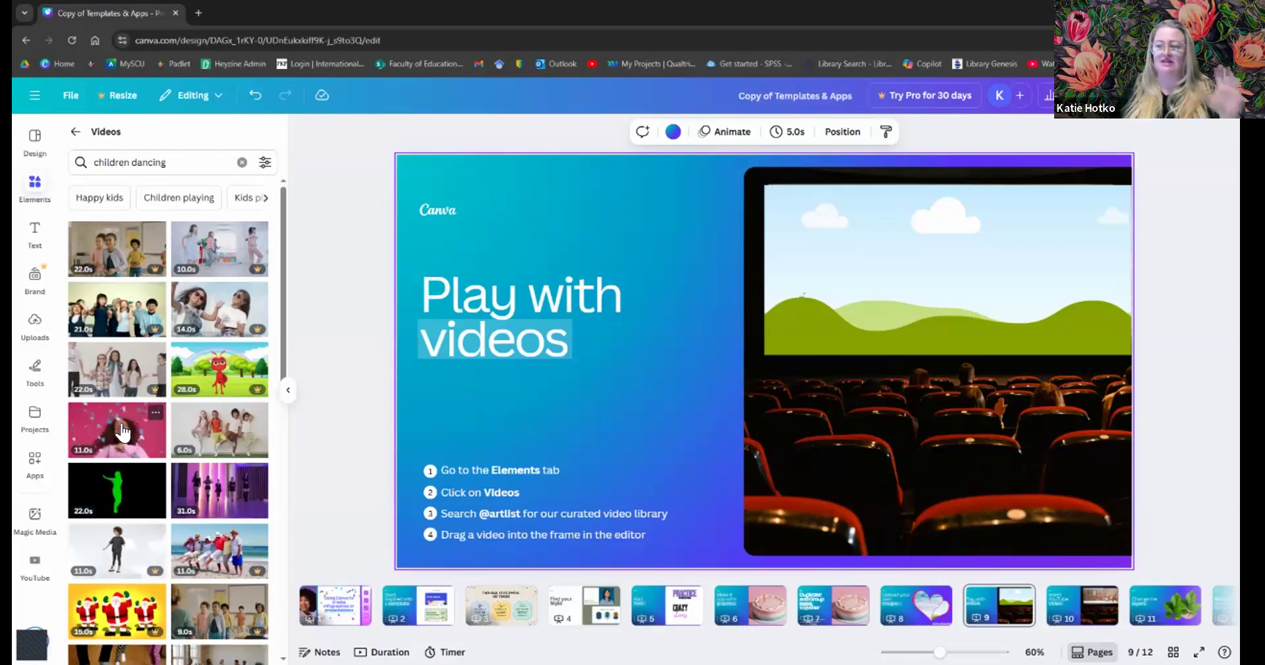
- Place the pink confetti dancing-girl clip inside slide 9's cinema screen frame
{"action": "left_click", "coordinate": [158, 438]}
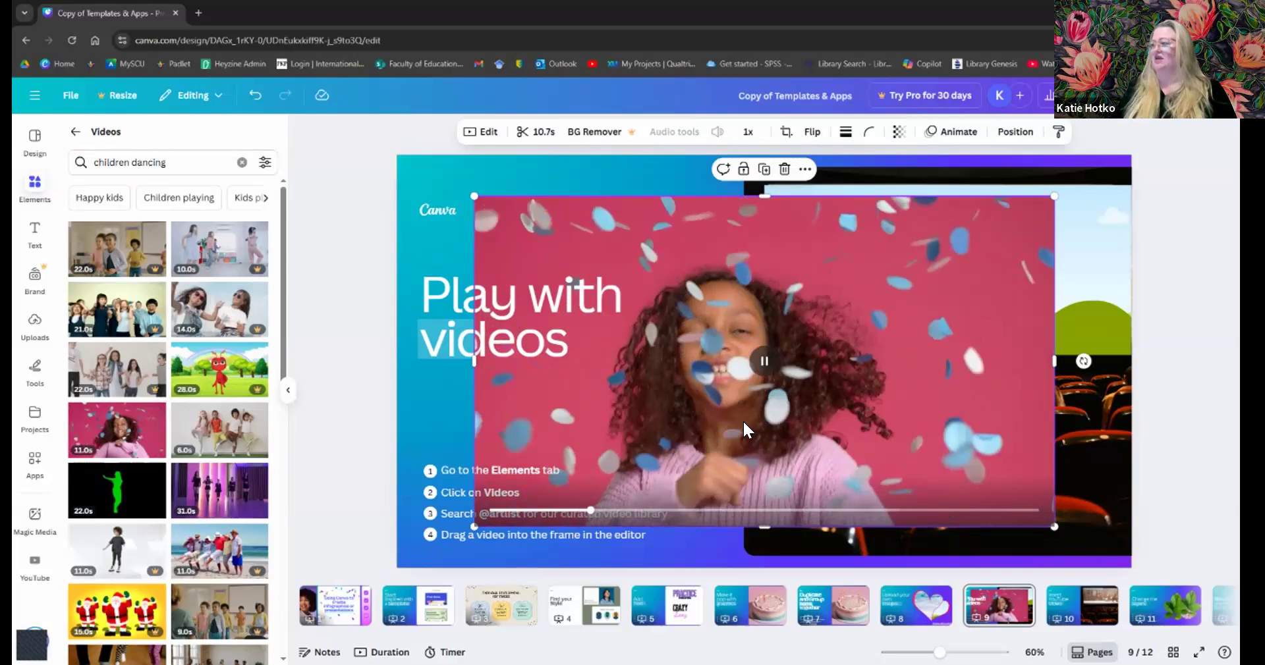
{"action": "left_click", "coordinate": [744, 410]}
{"action": "key", "text": "Delete"}
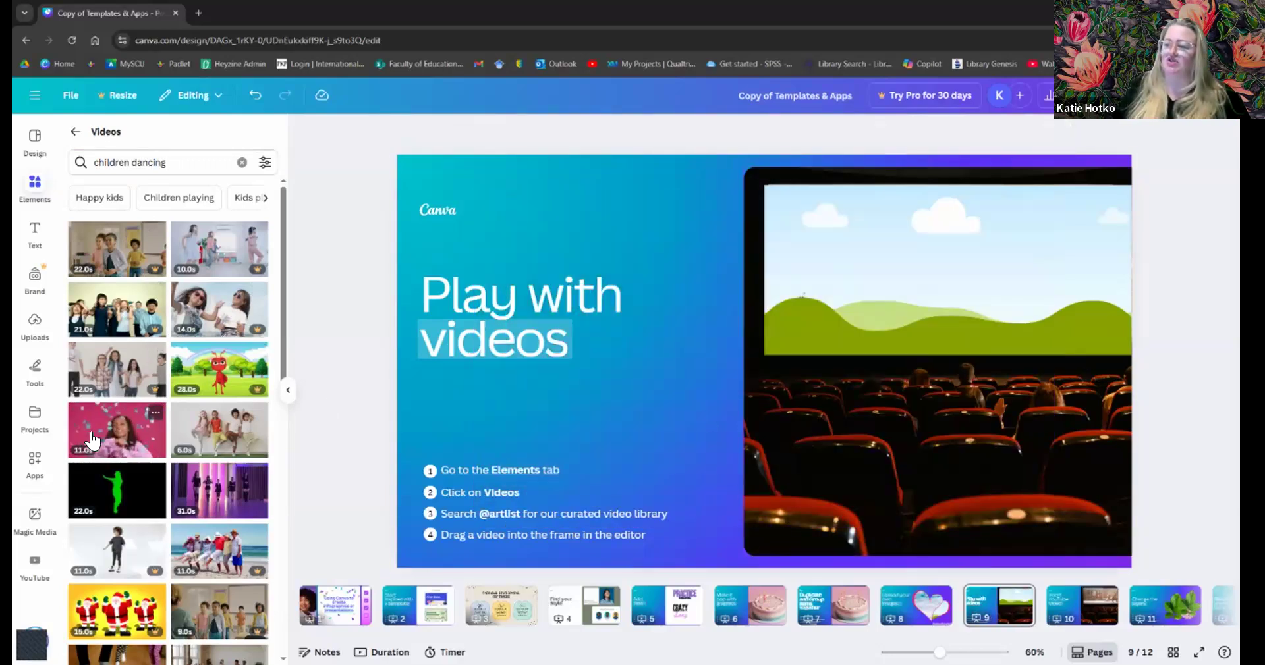
{"action": "left_click_drag", "start_coordinate": [313, 423], "coordinate": [833, 257]}
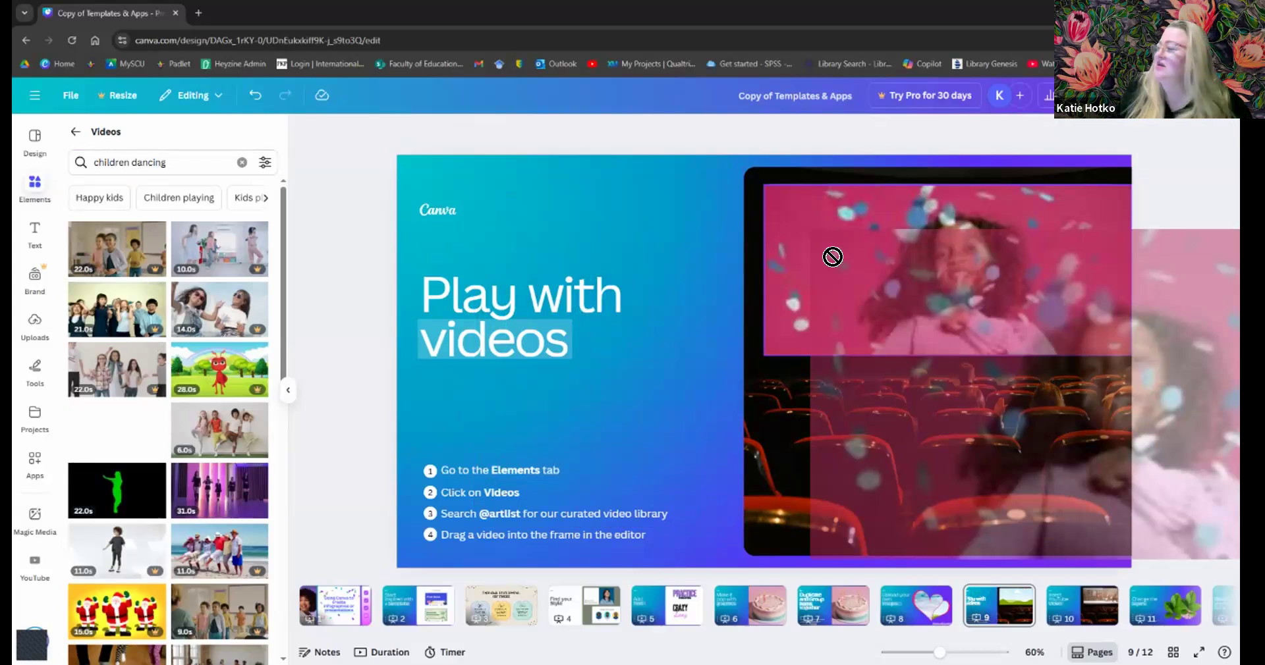
{"action": "left_click_drag", "start_coordinate": [833, 257], "coordinate": [833, 258]}
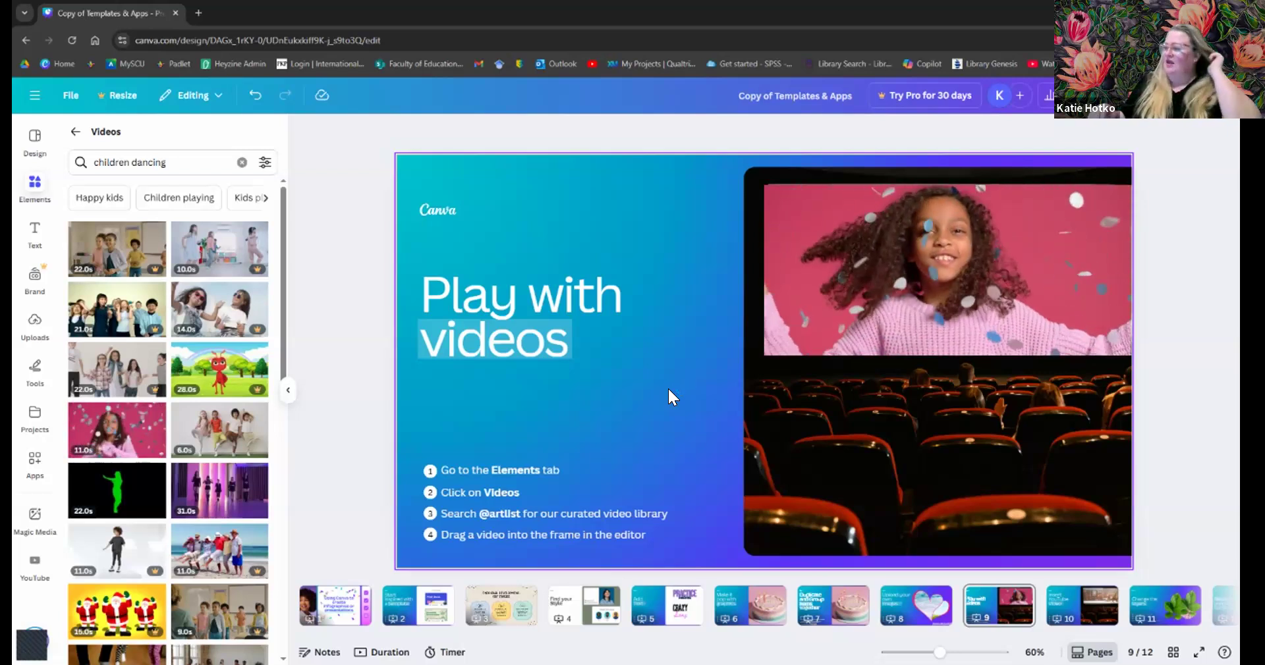
{"action": "left_click", "coordinate": [908, 615]}
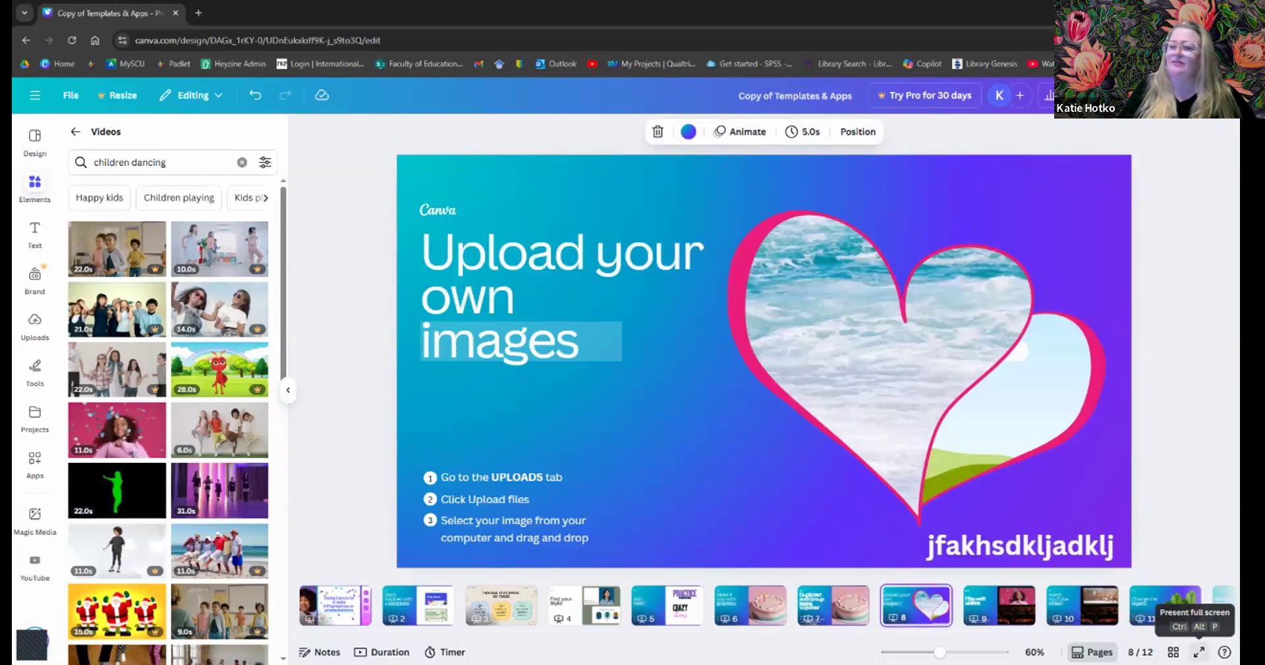
{"action": "left_click", "coordinate": [1199, 652]}
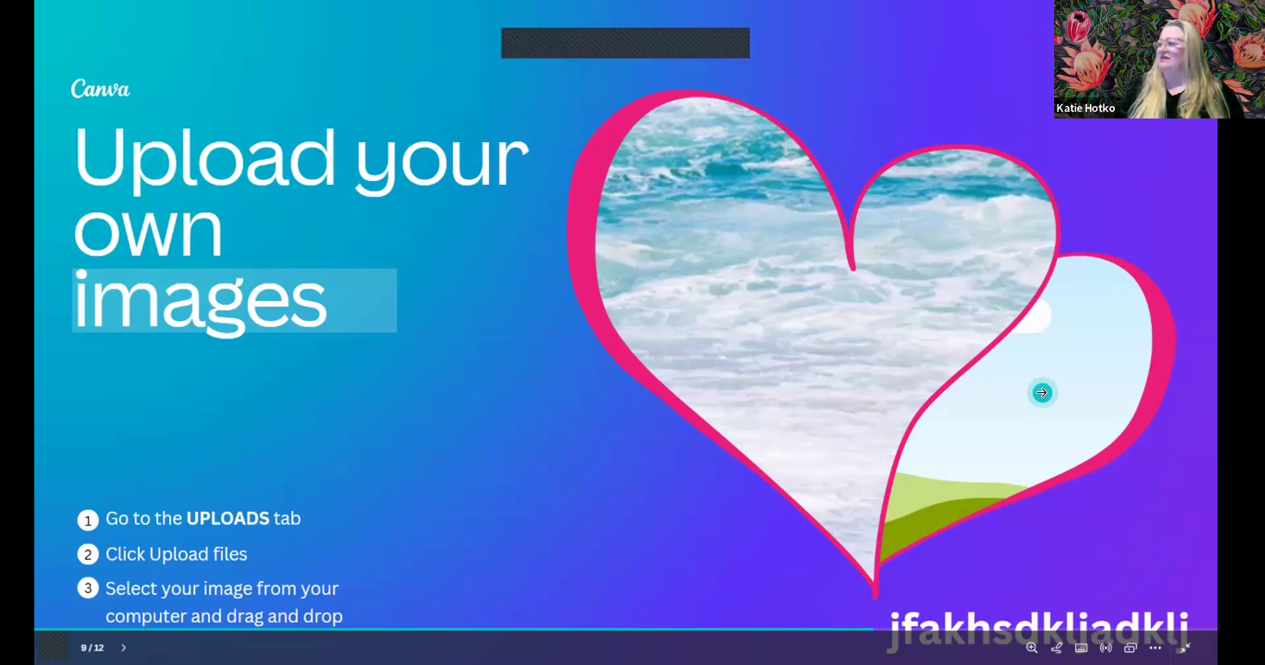
{"action": "left_click", "coordinate": [1043, 394]}
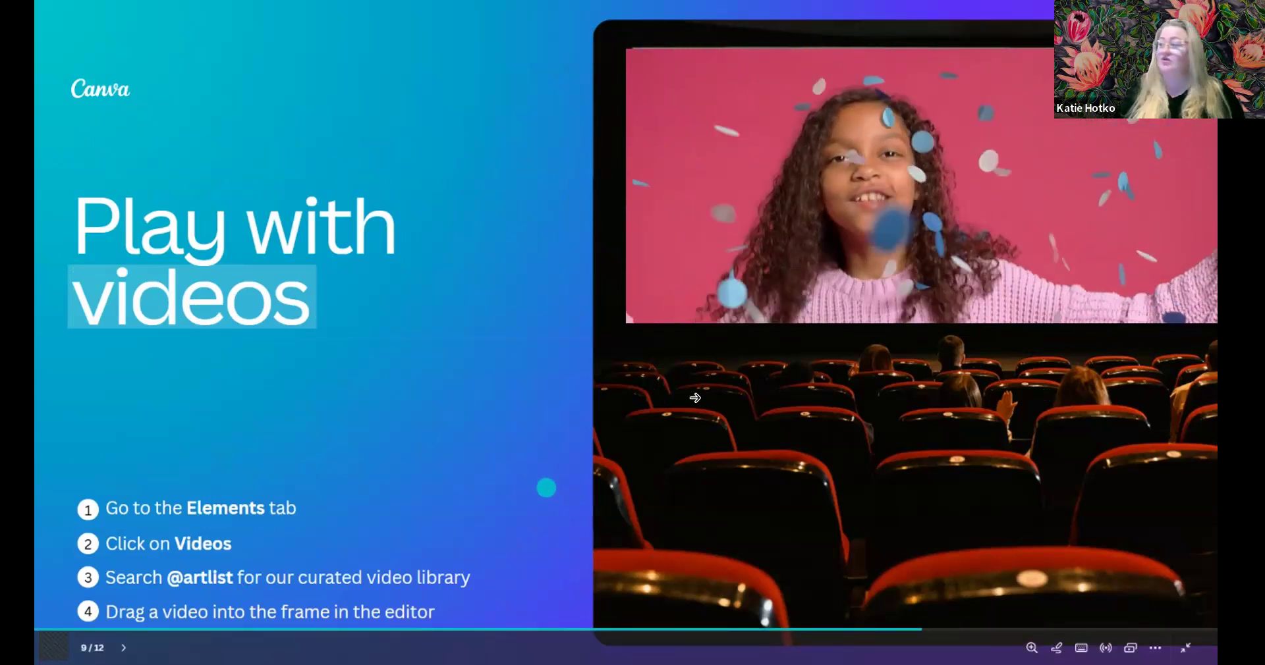
{"action": "mouse_move", "coordinate": [921, 186]}
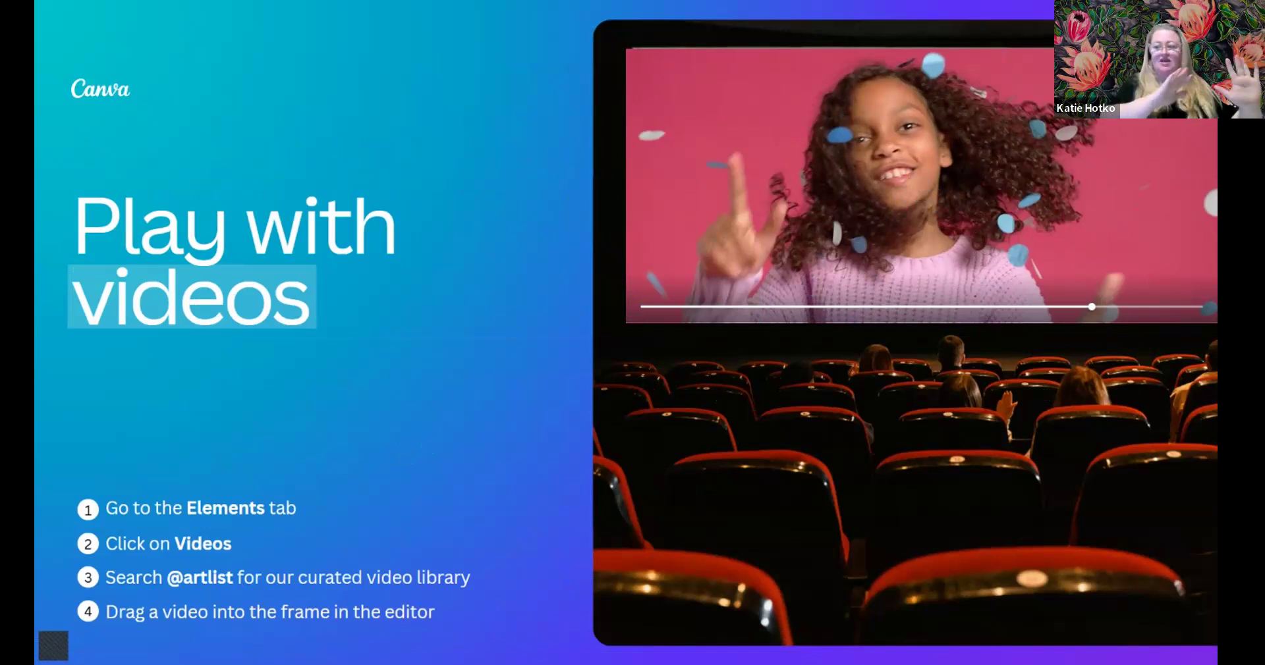
{"action": "key", "text": "Escape"}
{"action": "left_click", "coordinate": [445, 514]}
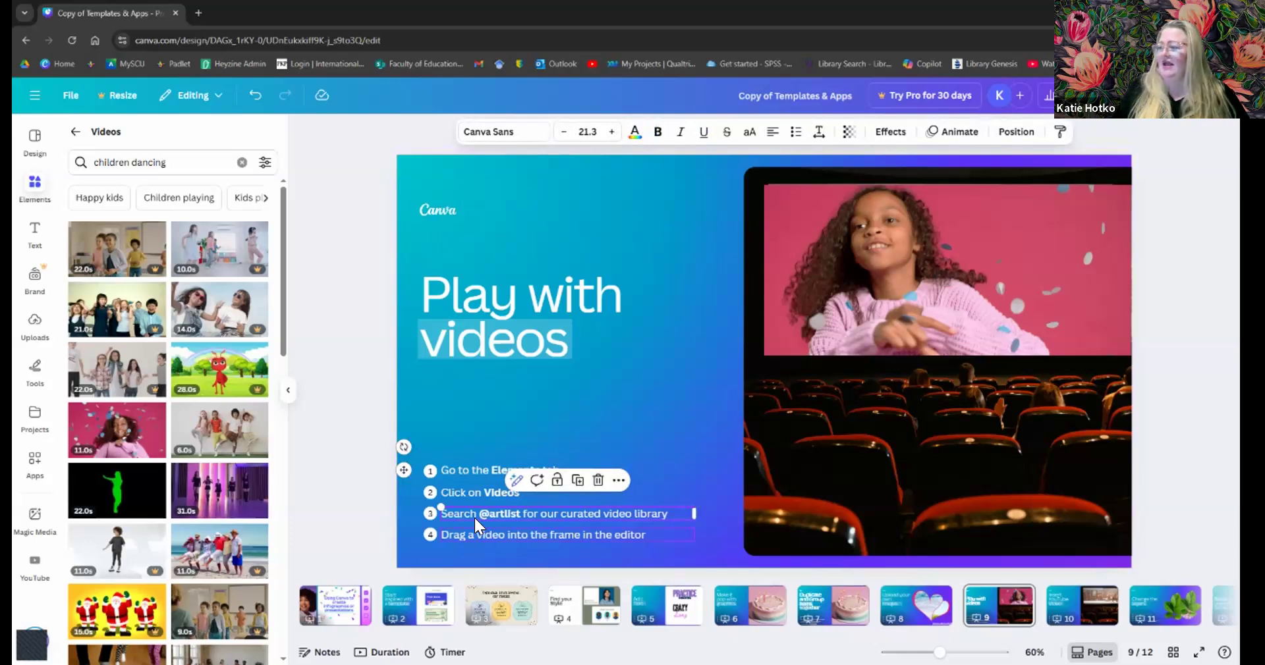
- Present slide 9, 'Play with videos', full screen with the confetti clip in the cinema screen
{"action": "left_click_drag", "start_coordinate": [170, 161], "coordinate": [69, 160]}
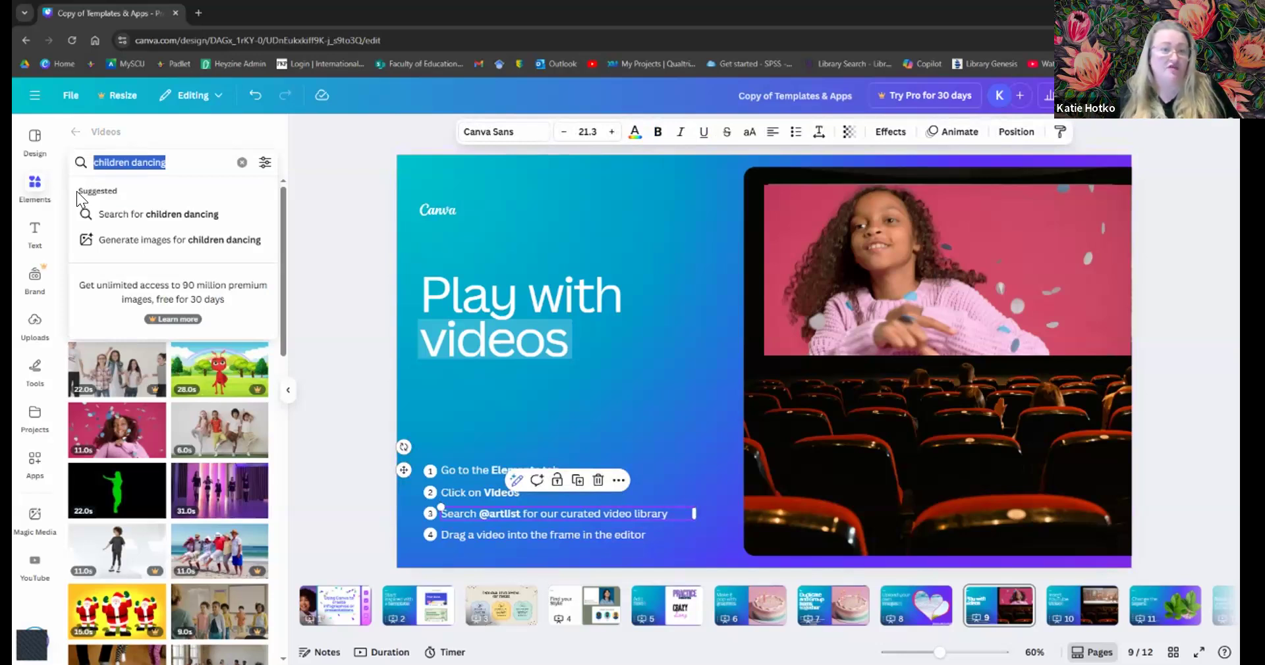
{"action": "left_click", "coordinate": [610, 383]}
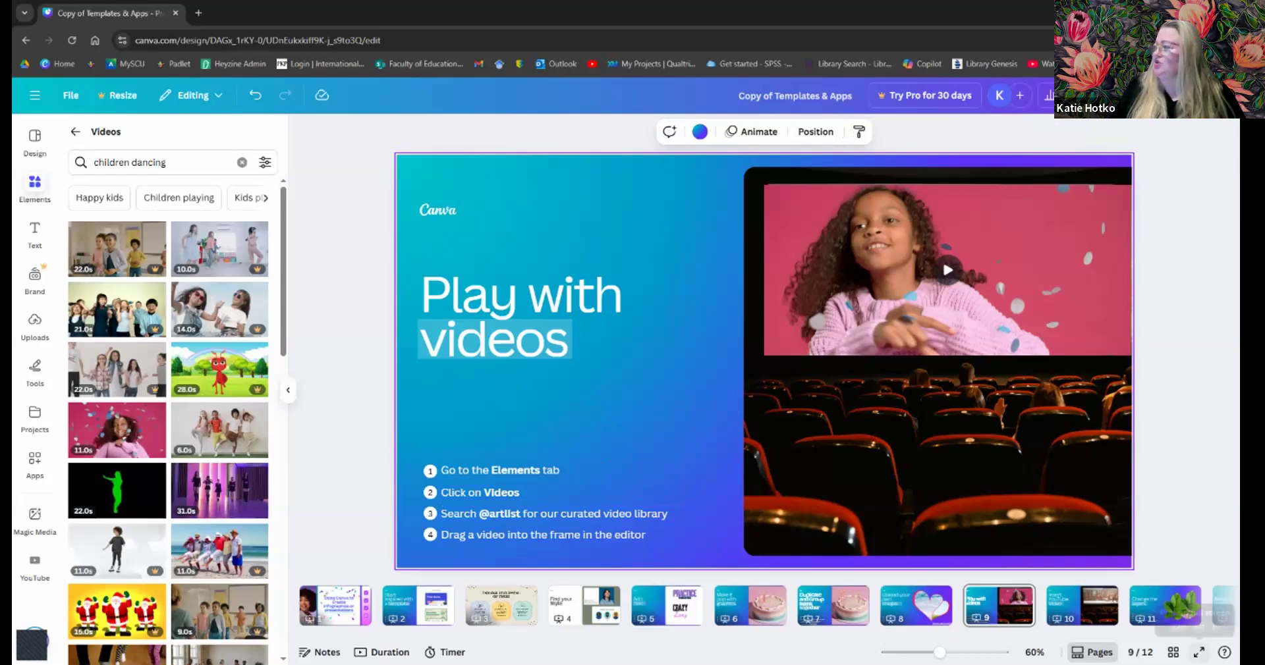
{"action": "left_click", "coordinate": [1199, 652]}
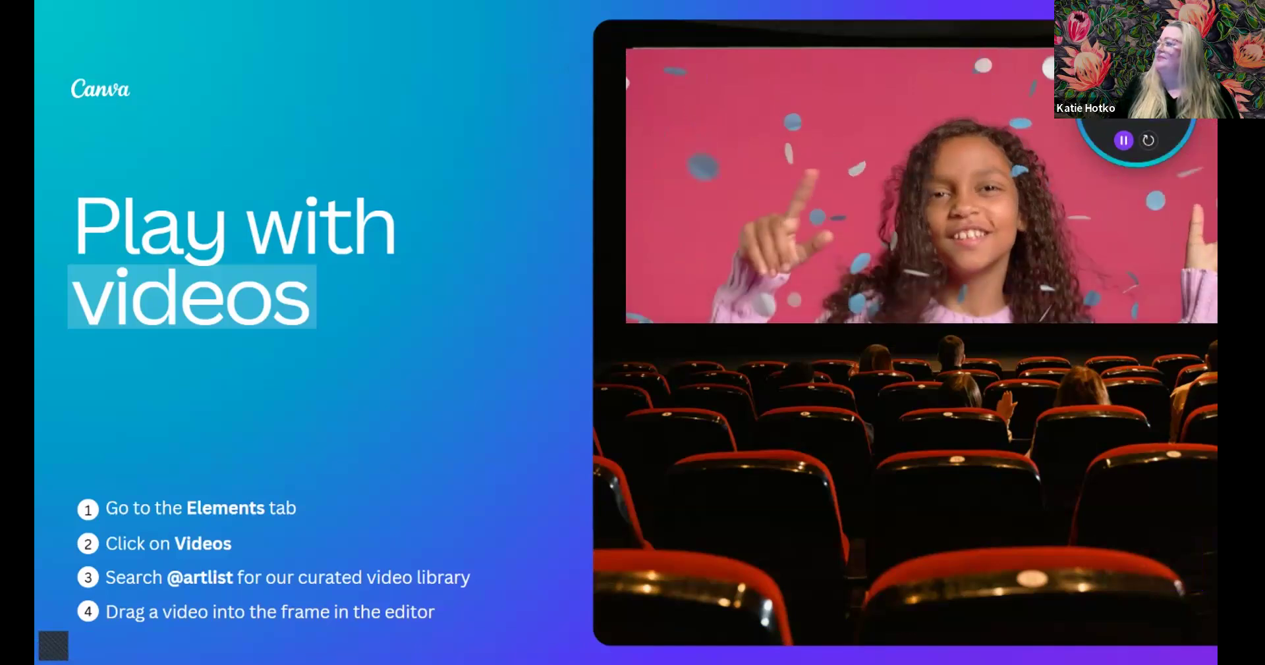
- Play the confetti clip on slide 9, then return to slide 8, 'Upload your own images'
{"action": "left_click", "coordinate": [1120, 140]}
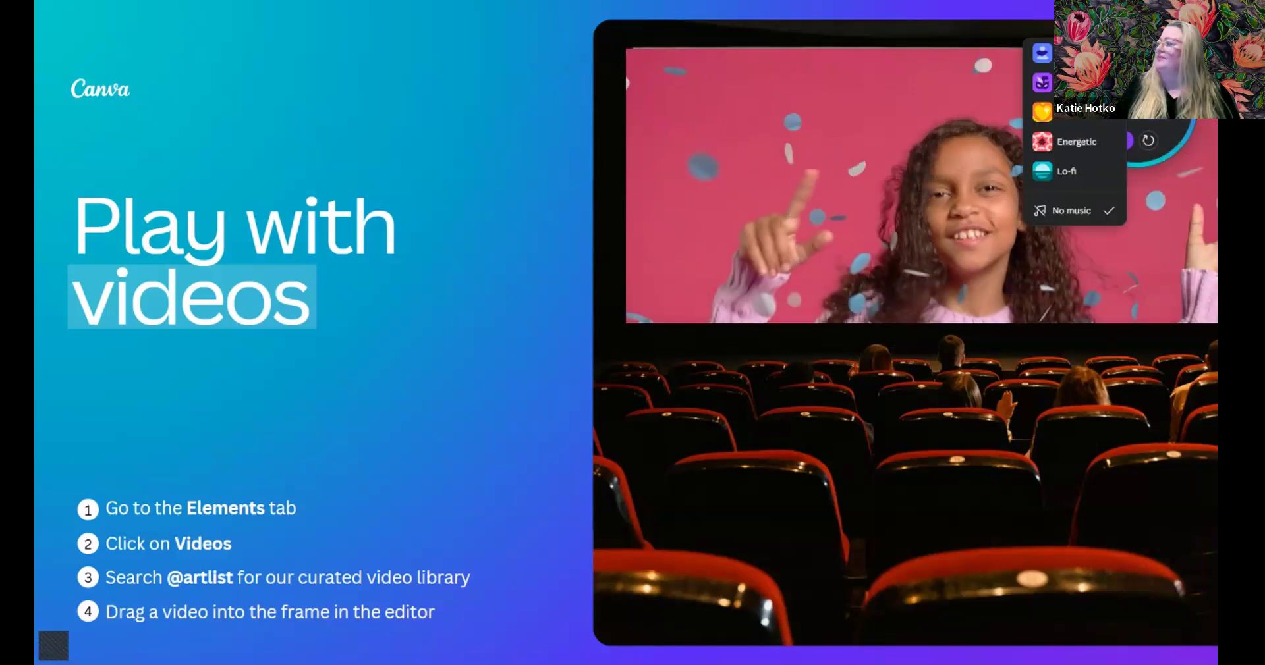
{"action": "left_click", "coordinate": [916, 175]}
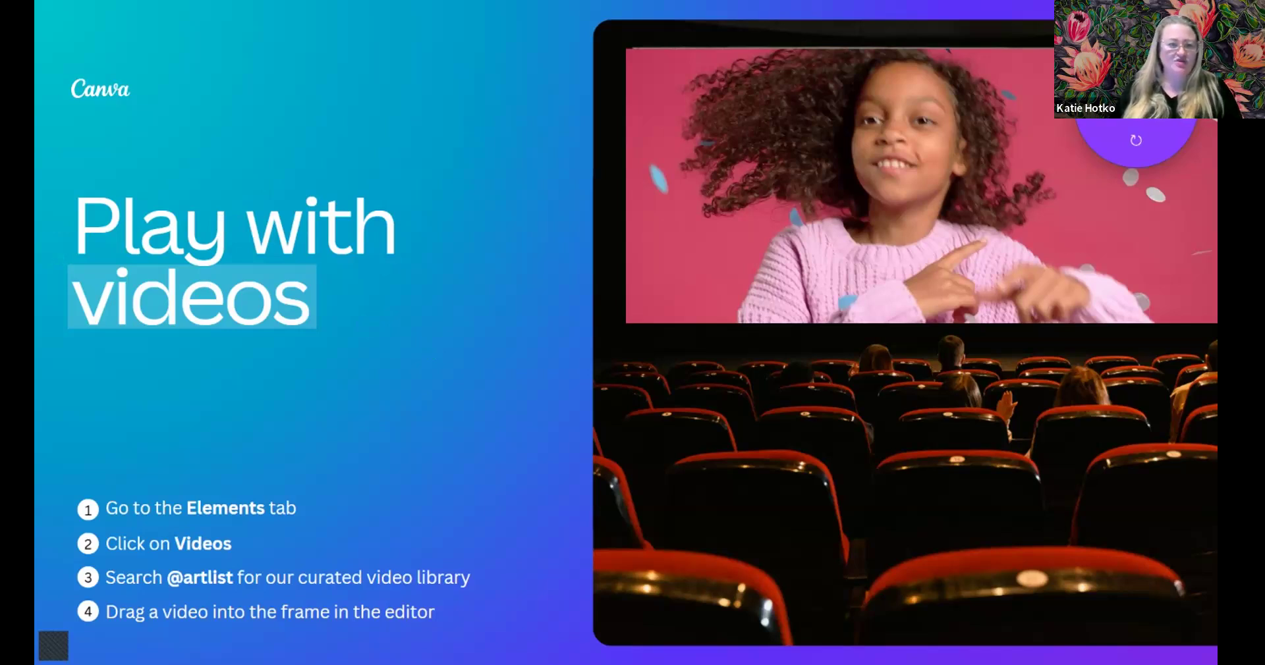
{"action": "left_click", "coordinate": [427, 402]}
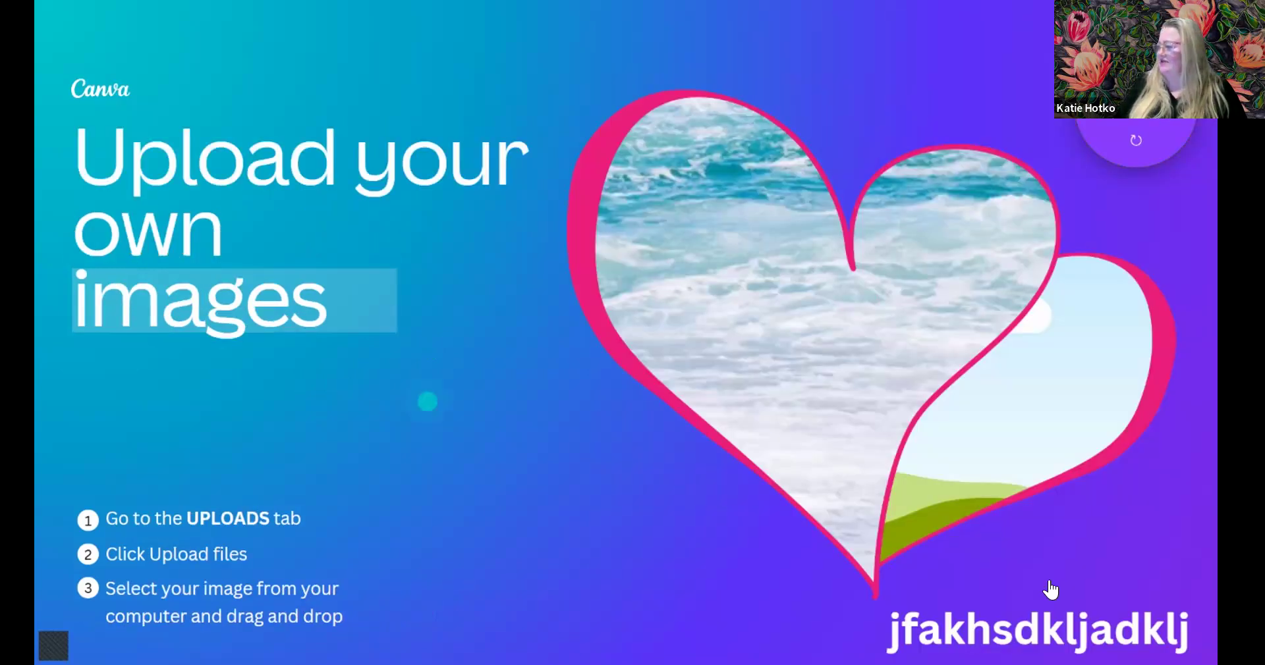
- Exit the presentation and open slide 10, 'Insert YouTube Video', in the editor
{"action": "key", "text": "Escape"}
{"action": "left_click", "coordinate": [1064, 601]}
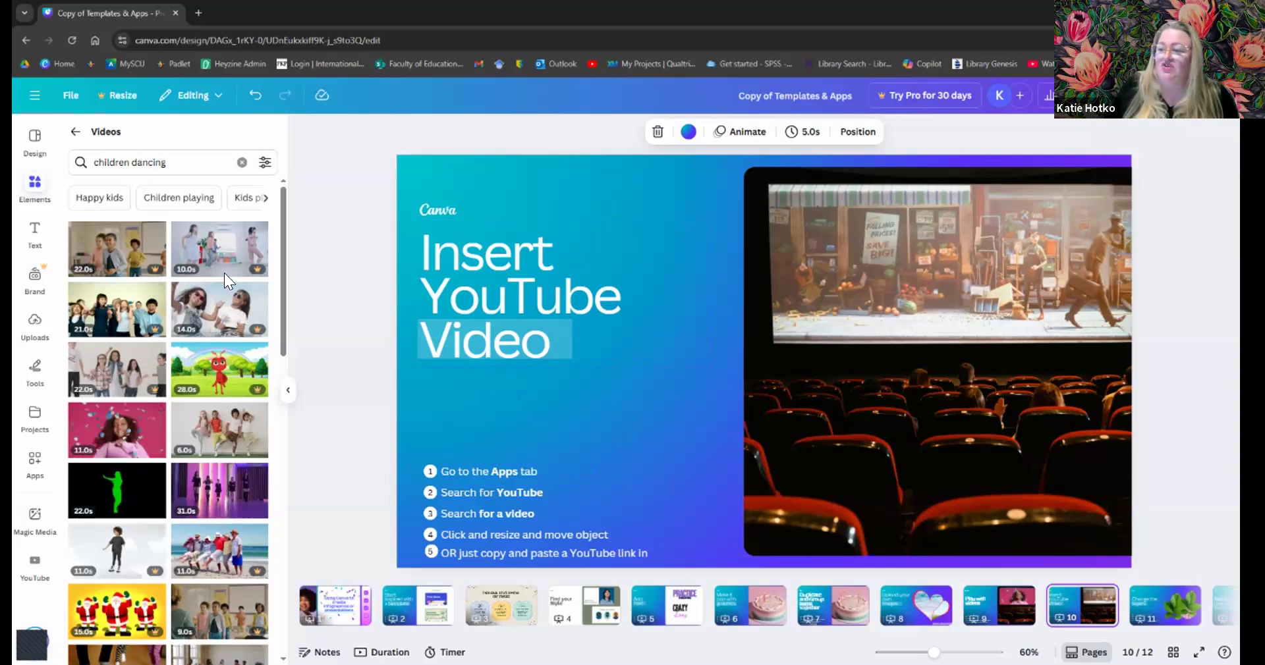
- Search the Canva apps for 'youtube' and open the YouTube app
{"action": "left_click", "coordinate": [37, 461]}
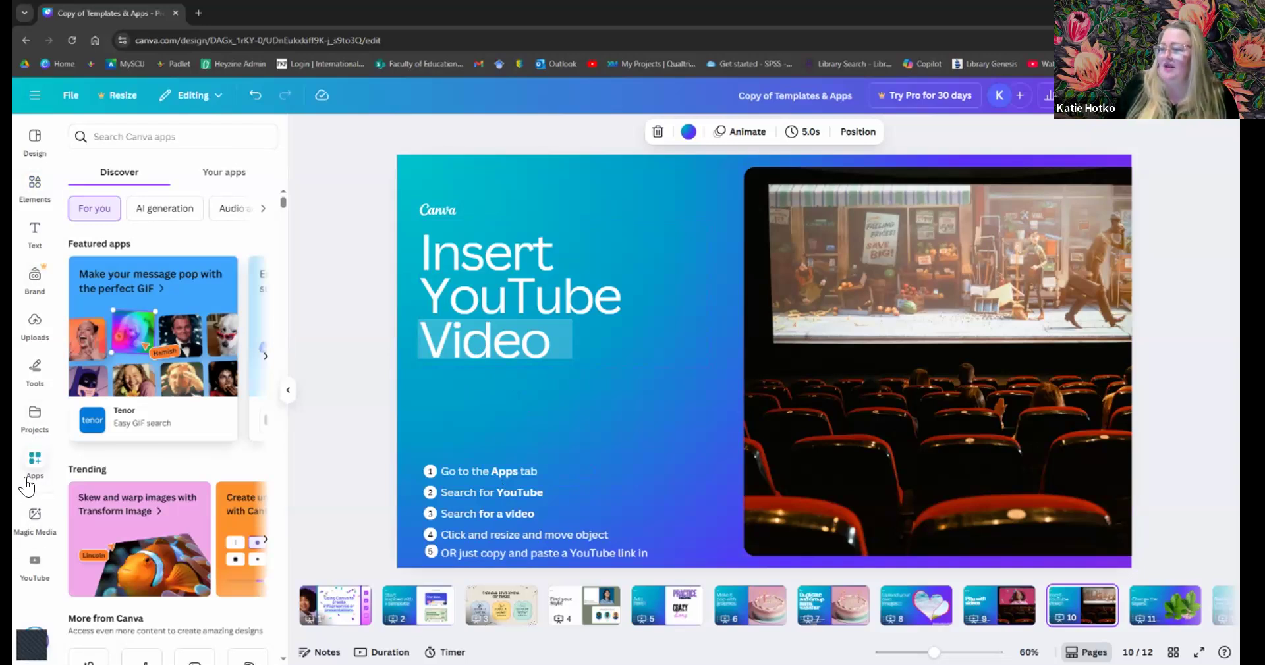
{"action": "left_click", "coordinate": [132, 137]}
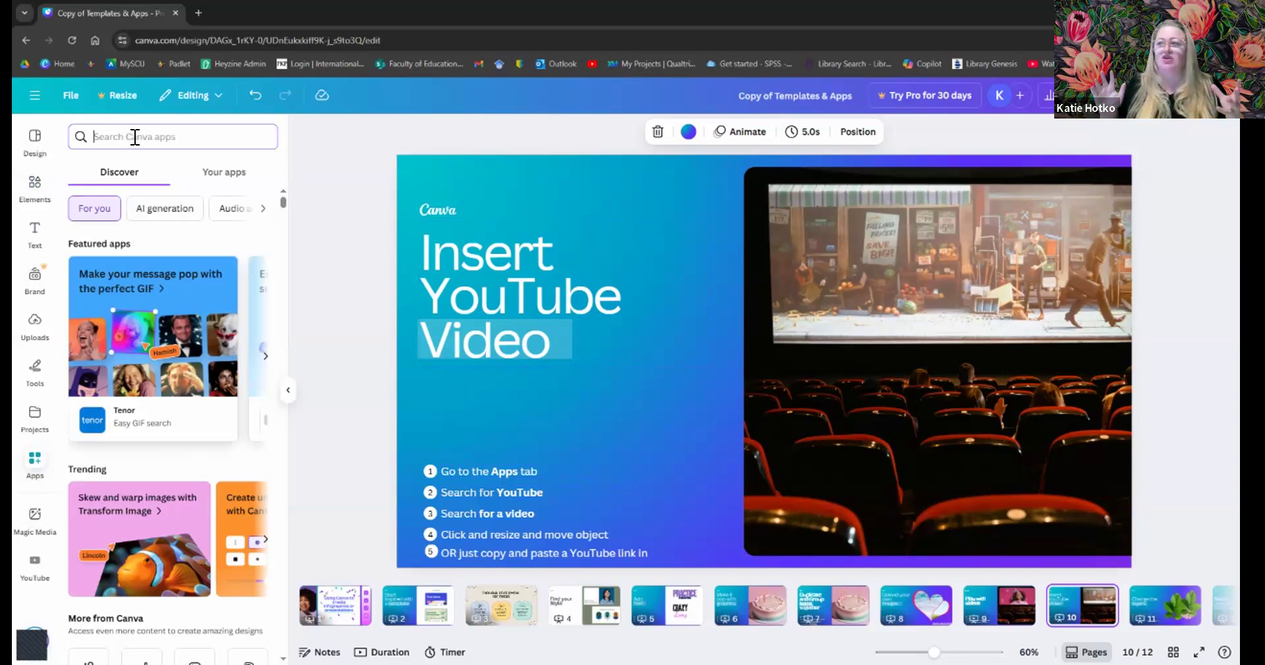
{"action": "type", "text": "youtube"}
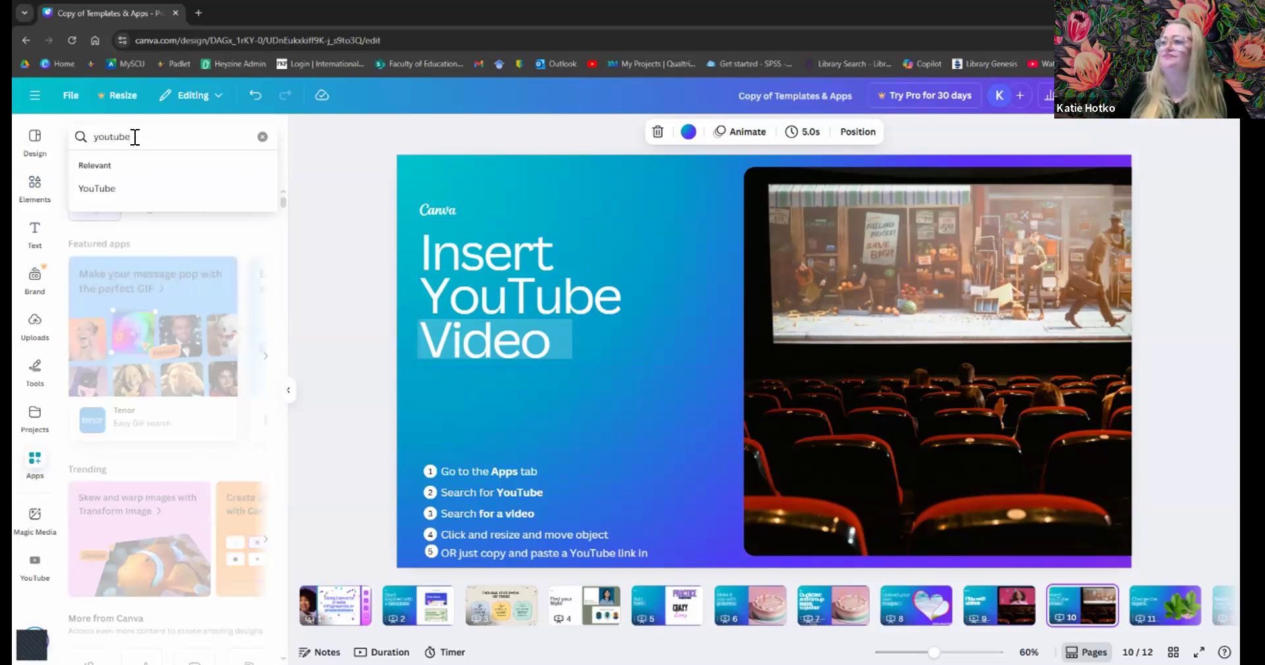
{"action": "key", "text": "Return"}
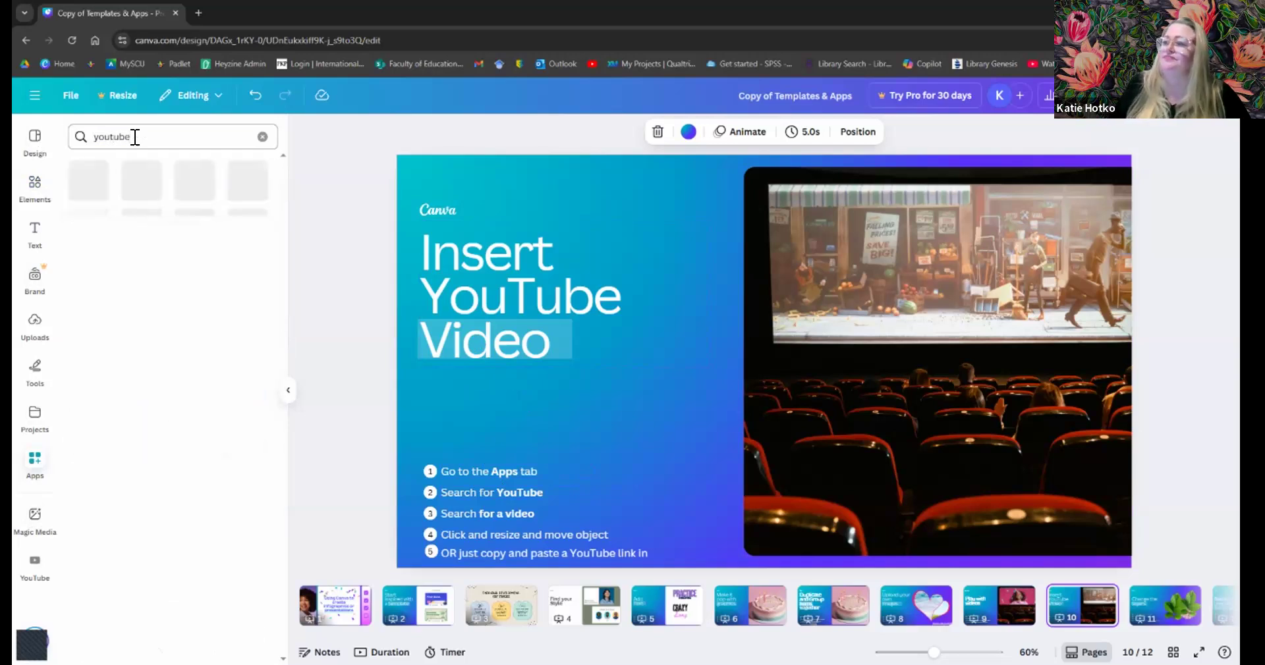
{"action": "left_click", "coordinate": [86, 192]}
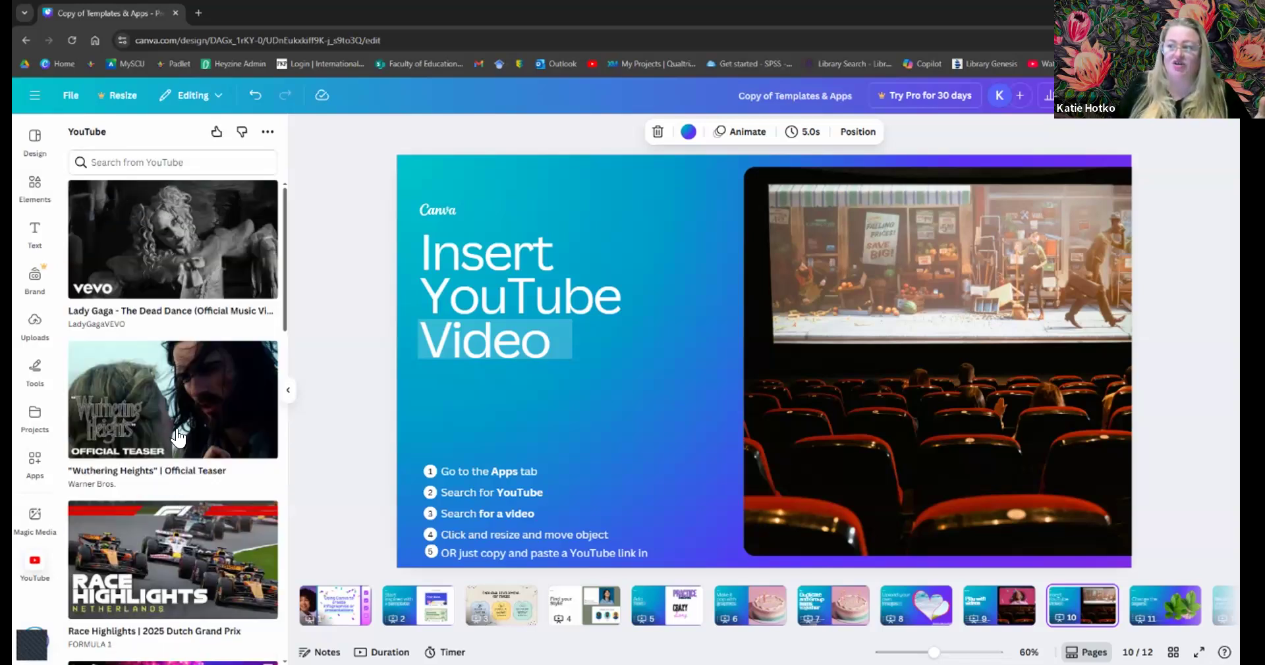
- Search YouTube for 'relaxing countdown' and scroll down to the timer videos
{"action": "scroll", "coordinate": [179, 480], "scroll_direction": "down", "scroll_amount": 3}
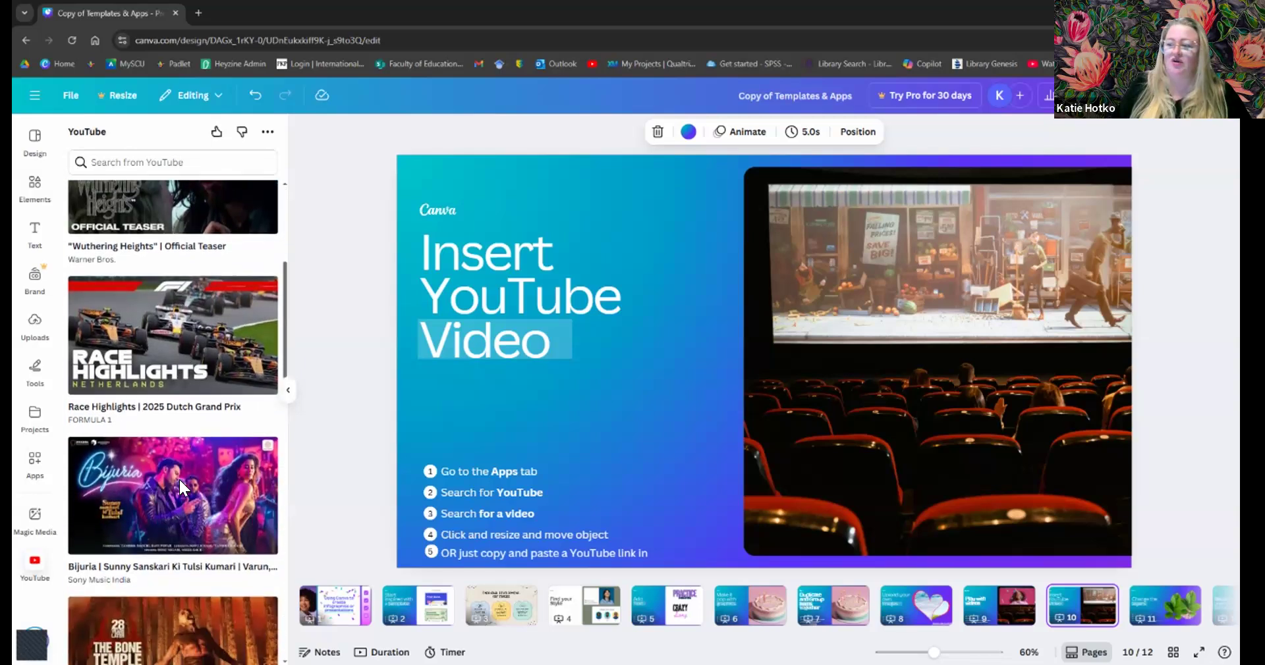
{"action": "scroll", "coordinate": [179, 473], "scroll_direction": "up", "scroll_amount": 3}
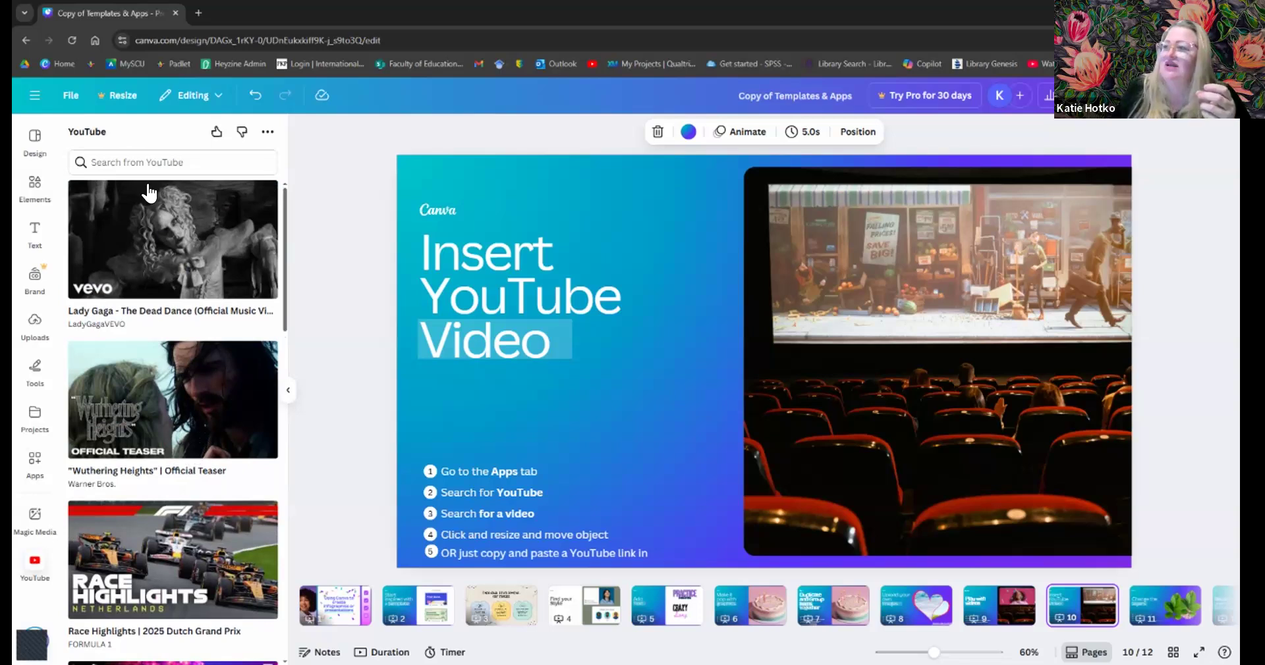
{"action": "left_click", "coordinate": [157, 162]}
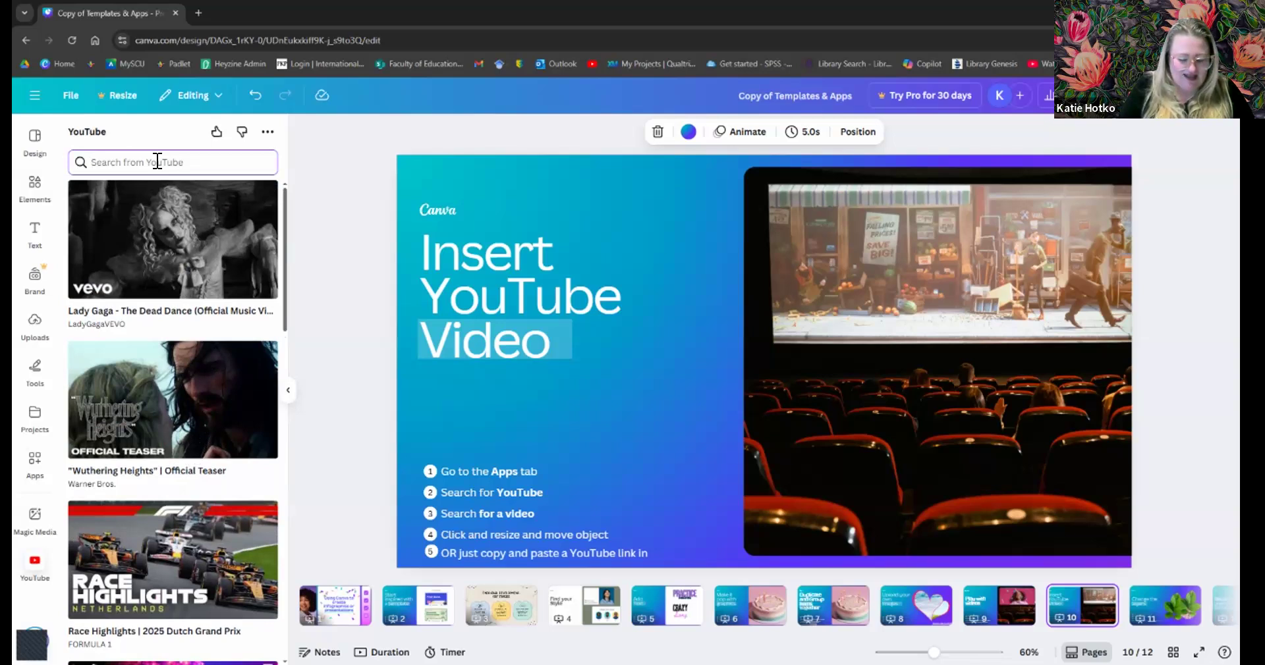
{"action": "type", "text": "cou"}
{"action": "key", "text": "BackSpace"}
{"action": "key", "text": "BackSpace"}
{"action": "type", "text": "rel"}
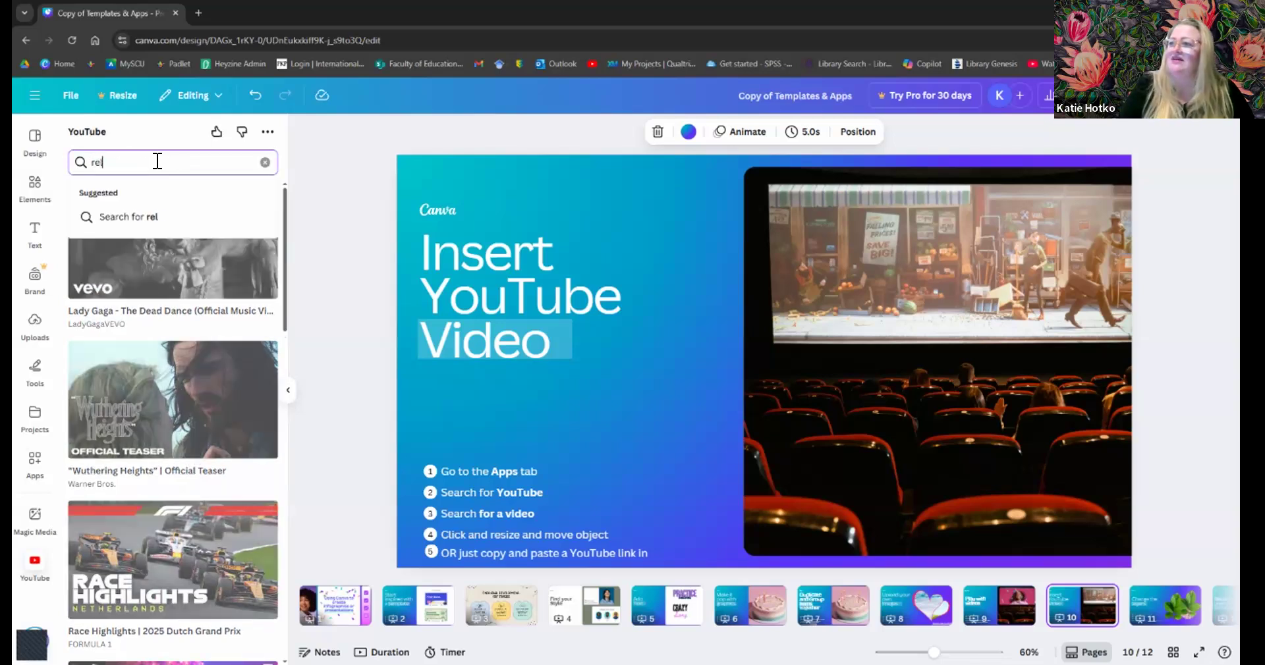
{"action": "type", "text": "axing countdown"}
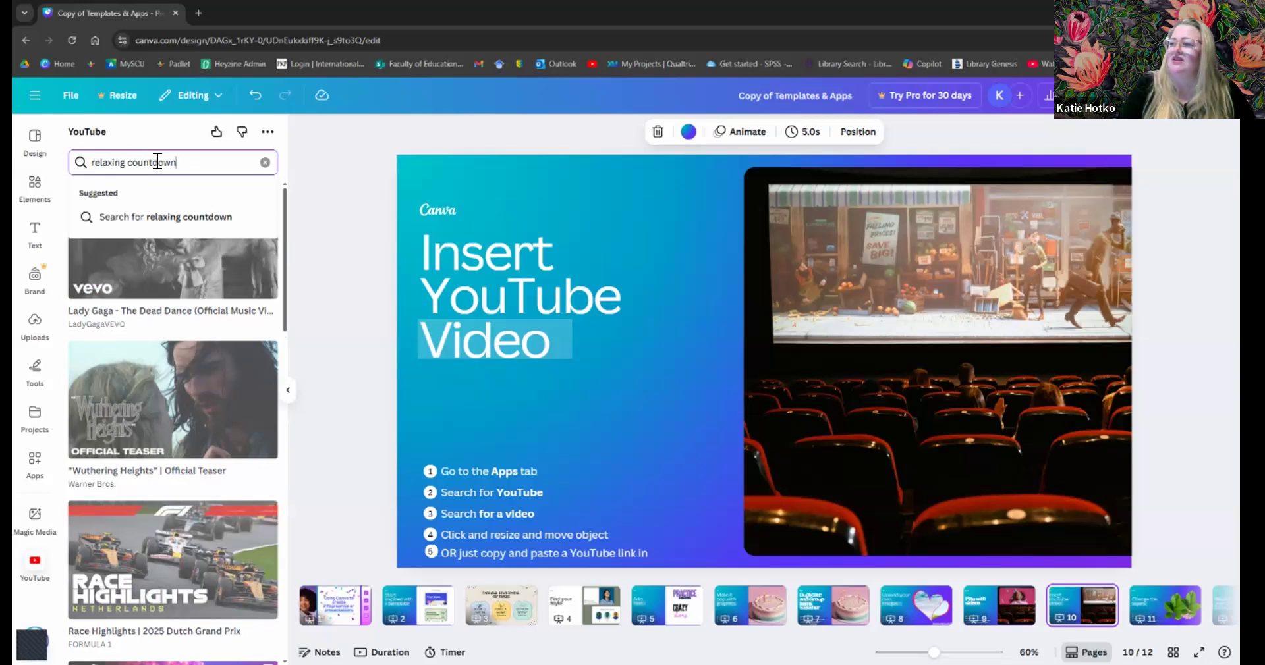
{"action": "key", "text": "Return"}
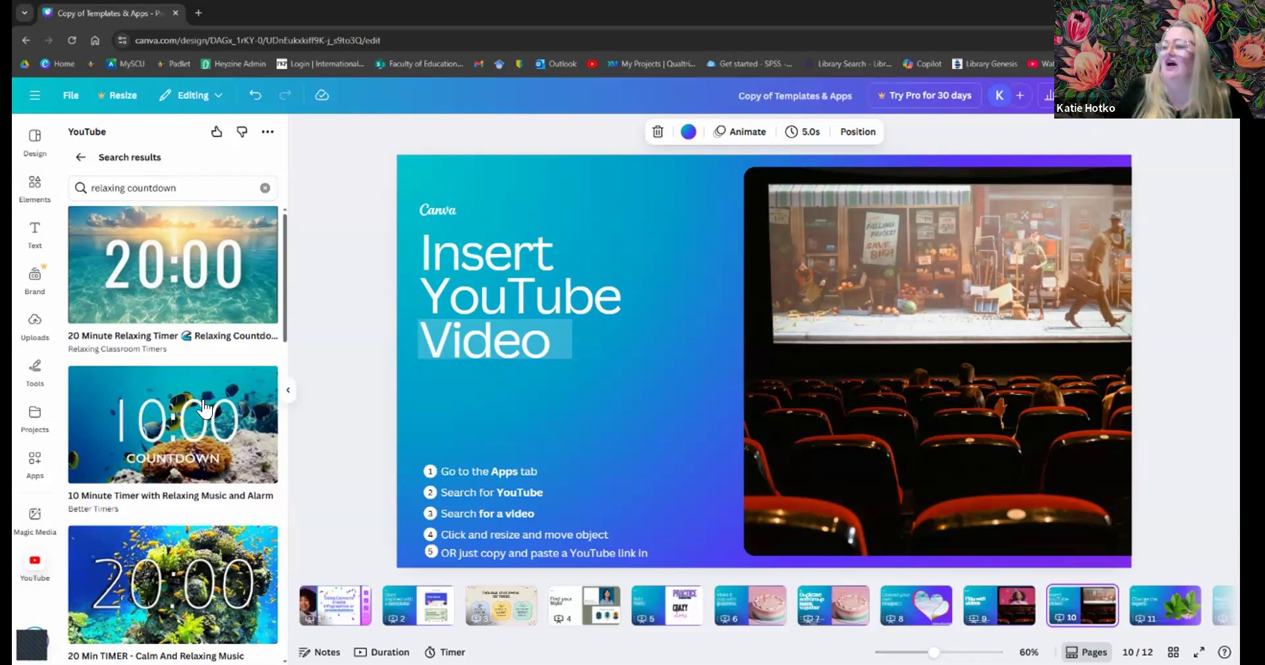
{"action": "scroll", "coordinate": [201, 400], "scroll_direction": "down", "scroll_amount": 6}
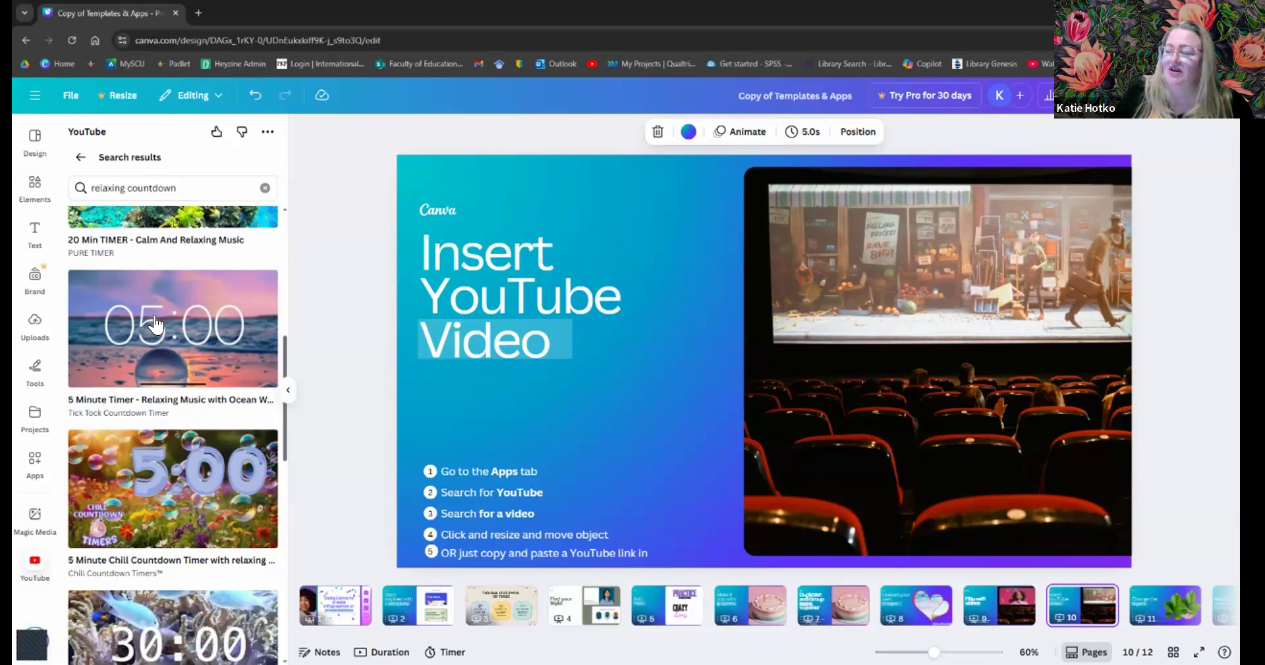
- Insert the '5 Minute Timer - Relaxing Music with Ocean Waves' video and resize it over the cinema screen
{"action": "left_click", "coordinate": [153, 315]}
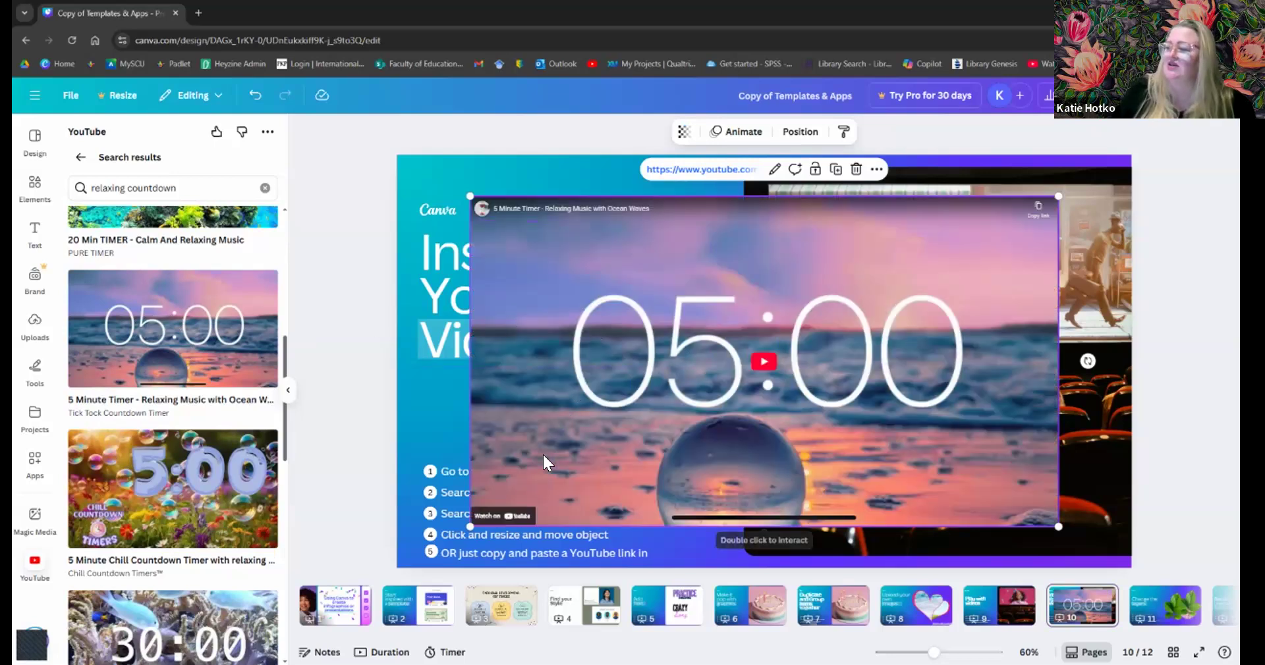
{"action": "left_click_drag", "start_coordinate": [544, 442], "coordinate": [620, 424]}
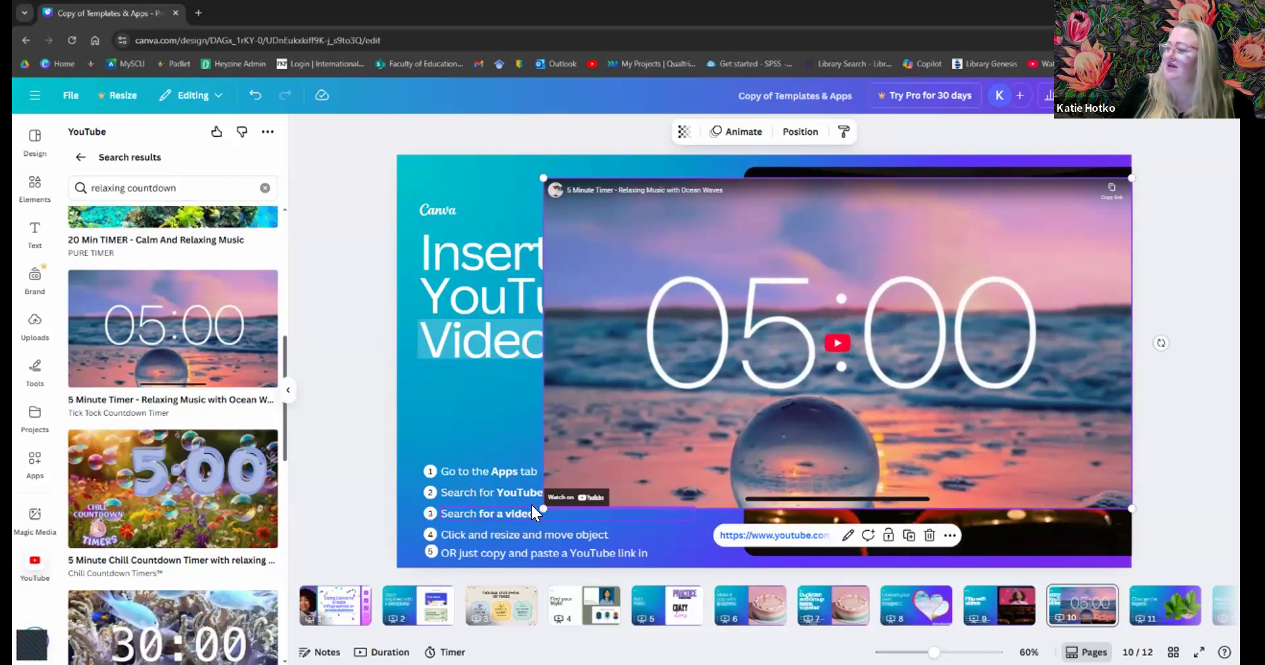
{"action": "left_click_drag", "start_coordinate": [543, 507], "coordinate": [741, 329]}
{"action": "left_click_drag", "start_coordinate": [916, 320], "coordinate": [930, 315]}
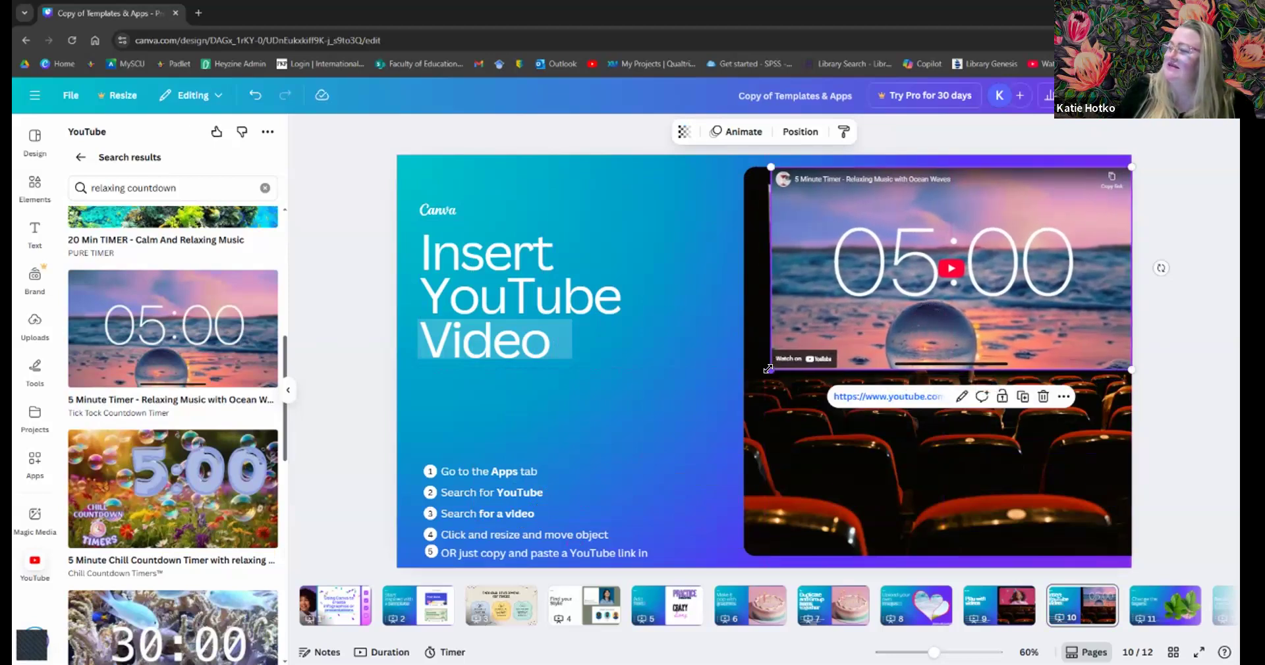
- Deselect and reselect the countdown video to check its placement on slide 10
{"action": "left_click", "coordinate": [657, 314]}
{"action": "left_click", "coordinate": [666, 435]}
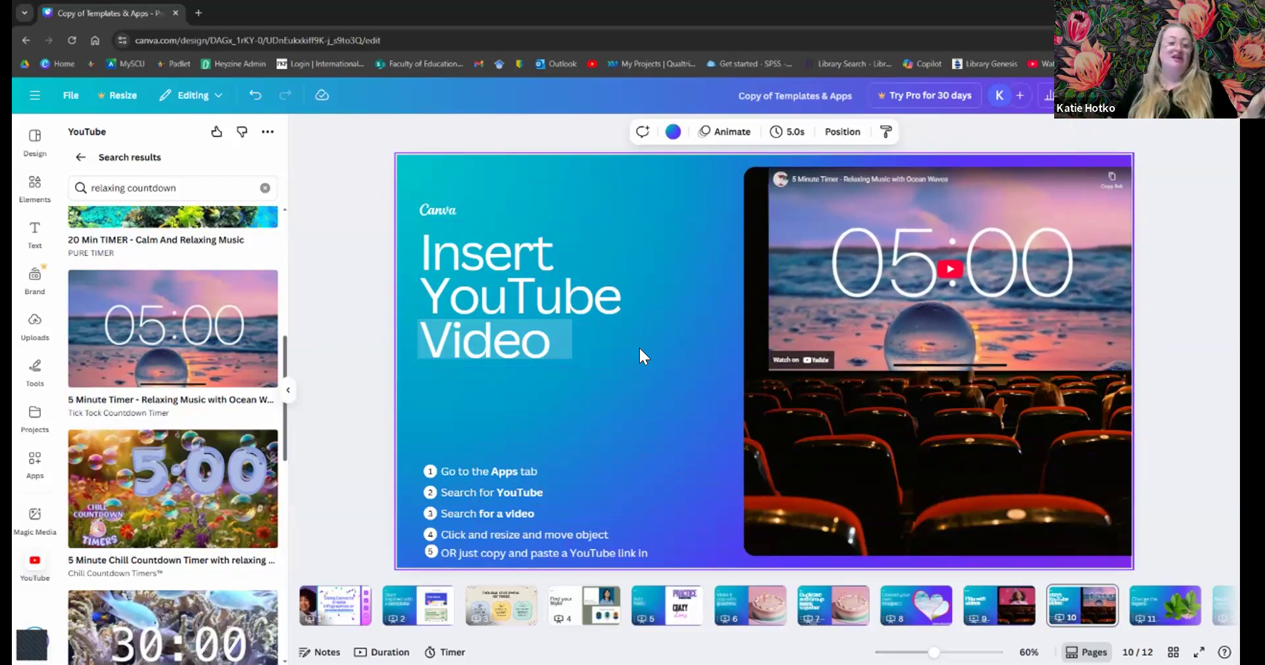
{"action": "left_click", "coordinate": [947, 262]}
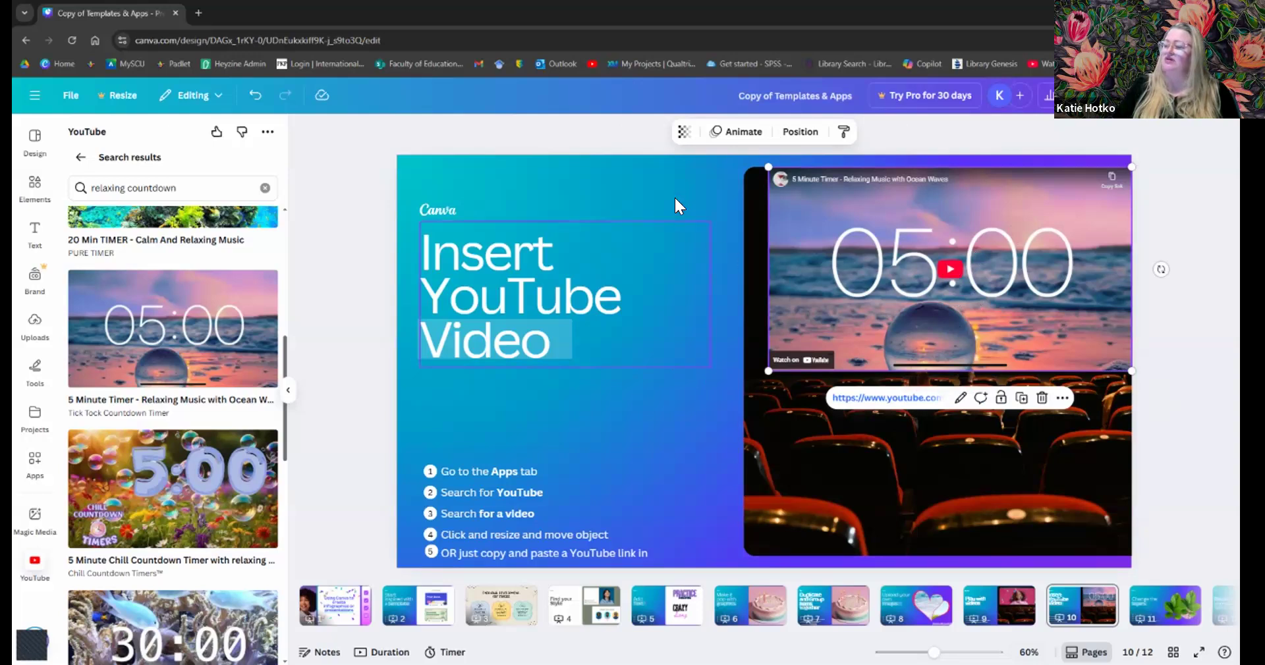
{"action": "left_click", "coordinate": [701, 211]}
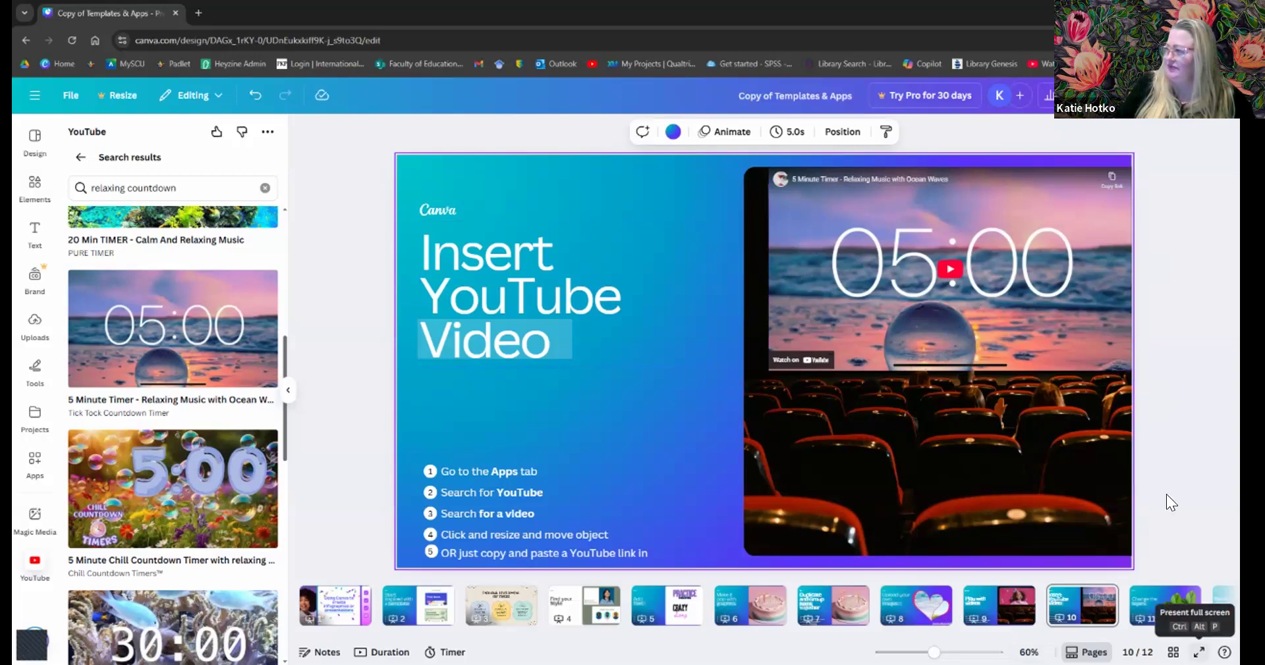
{"action": "key", "text": "ctrl+alt+p"}
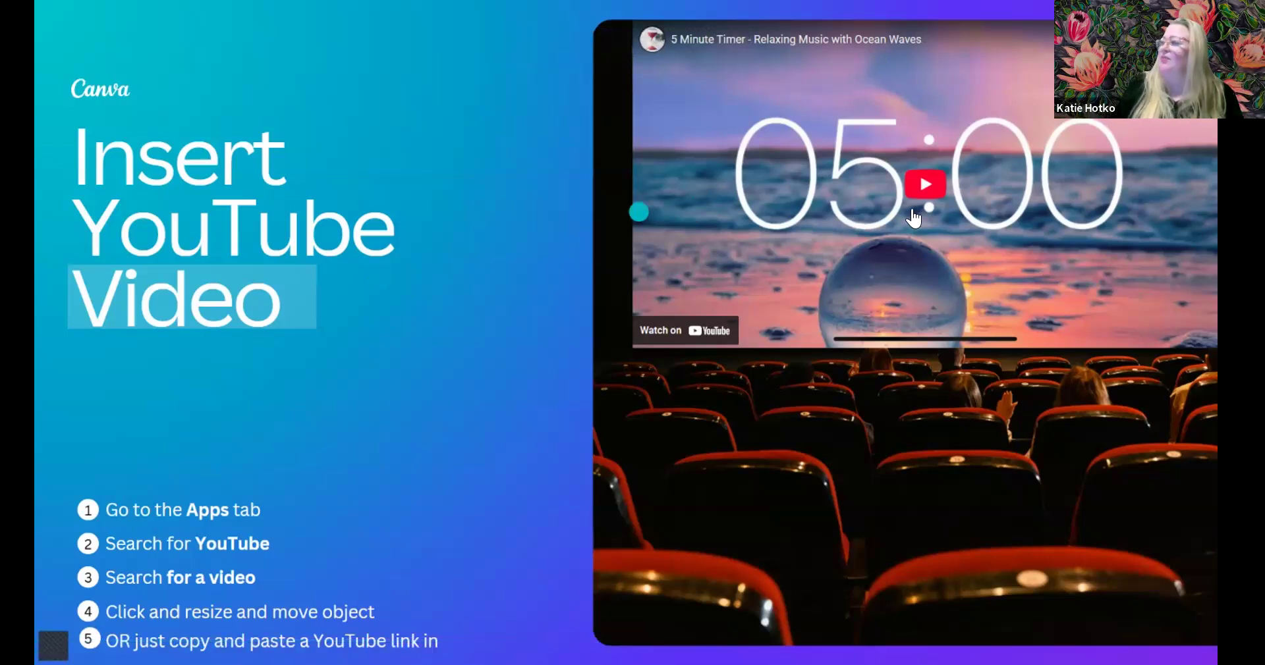
{"action": "left_click", "coordinate": [921, 187]}
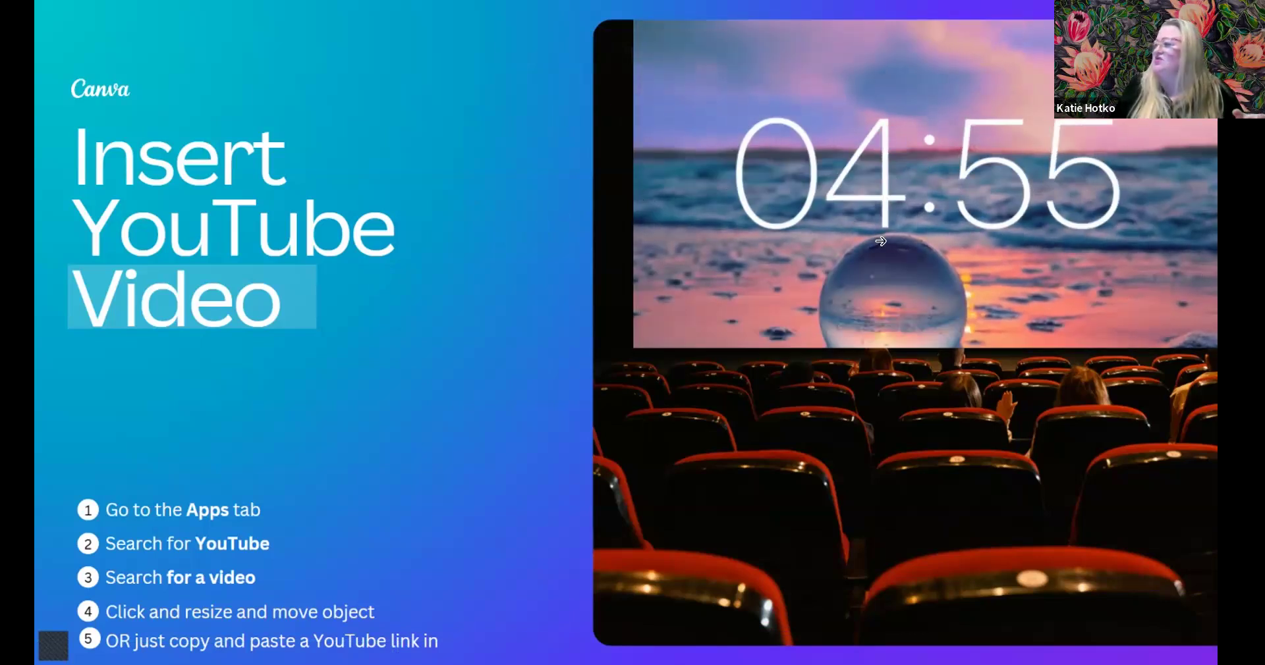
{"action": "mouse_move", "coordinate": [680, 339]}
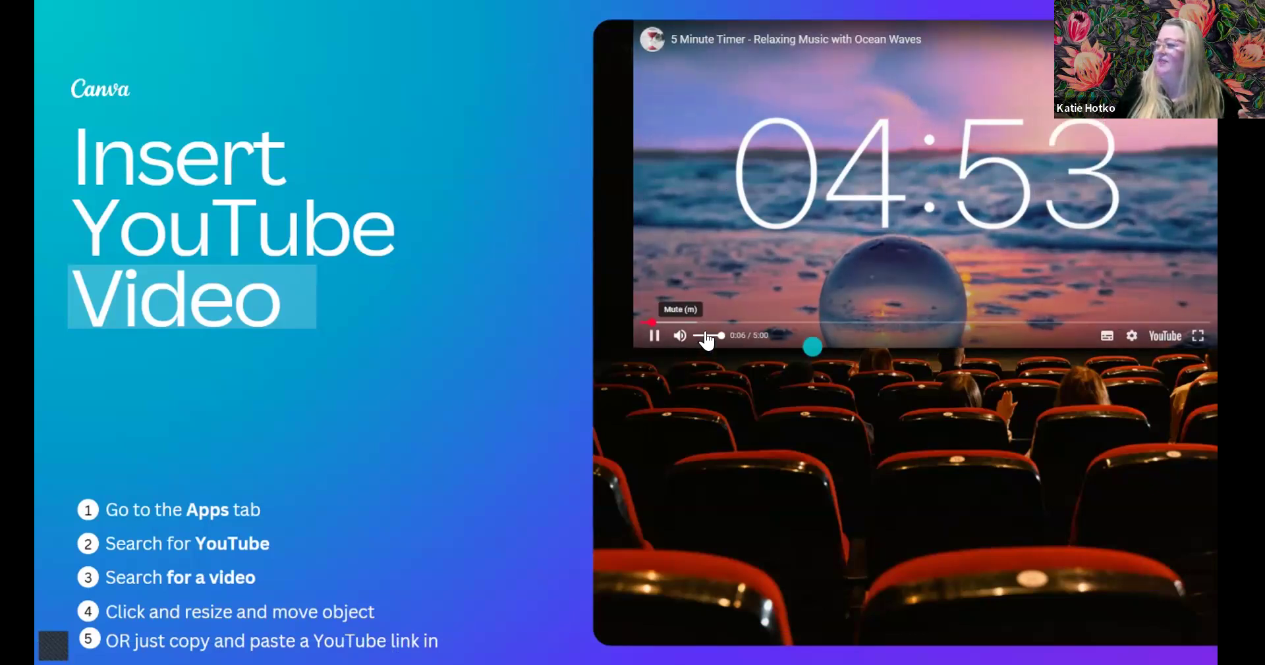
{"action": "left_click_drag", "start_coordinate": [718, 341], "coordinate": [702, 341]}
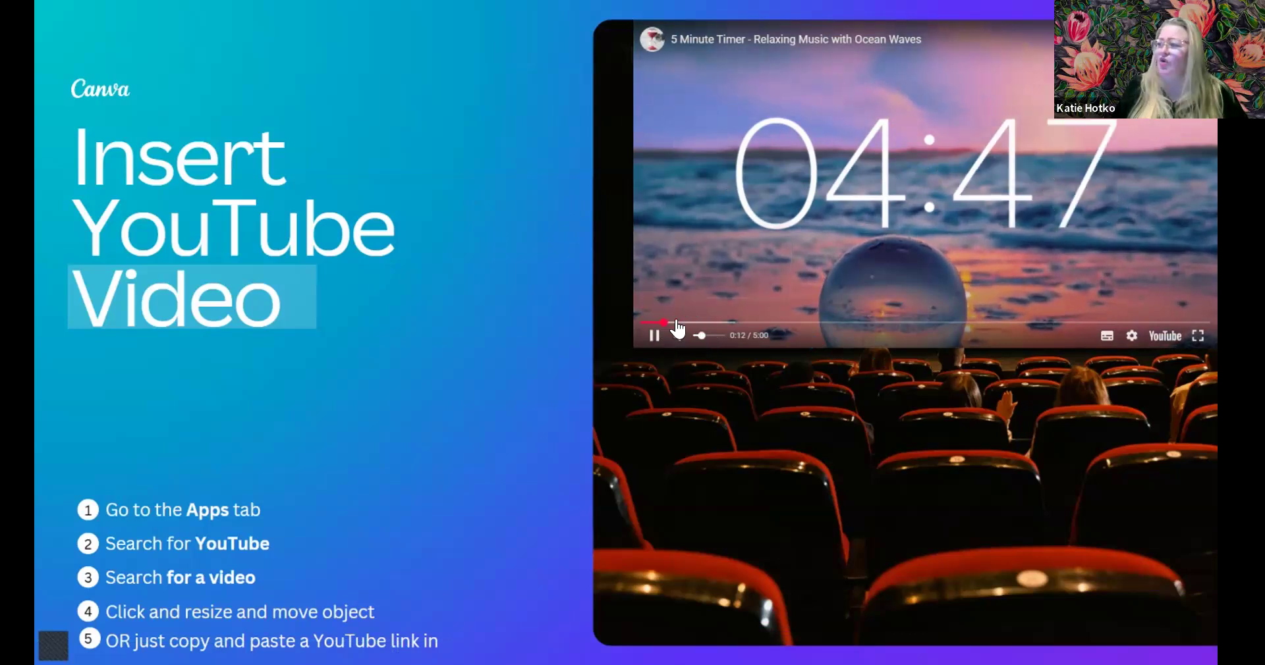
{"action": "left_click_drag", "start_coordinate": [705, 323], "coordinate": [956, 327]}
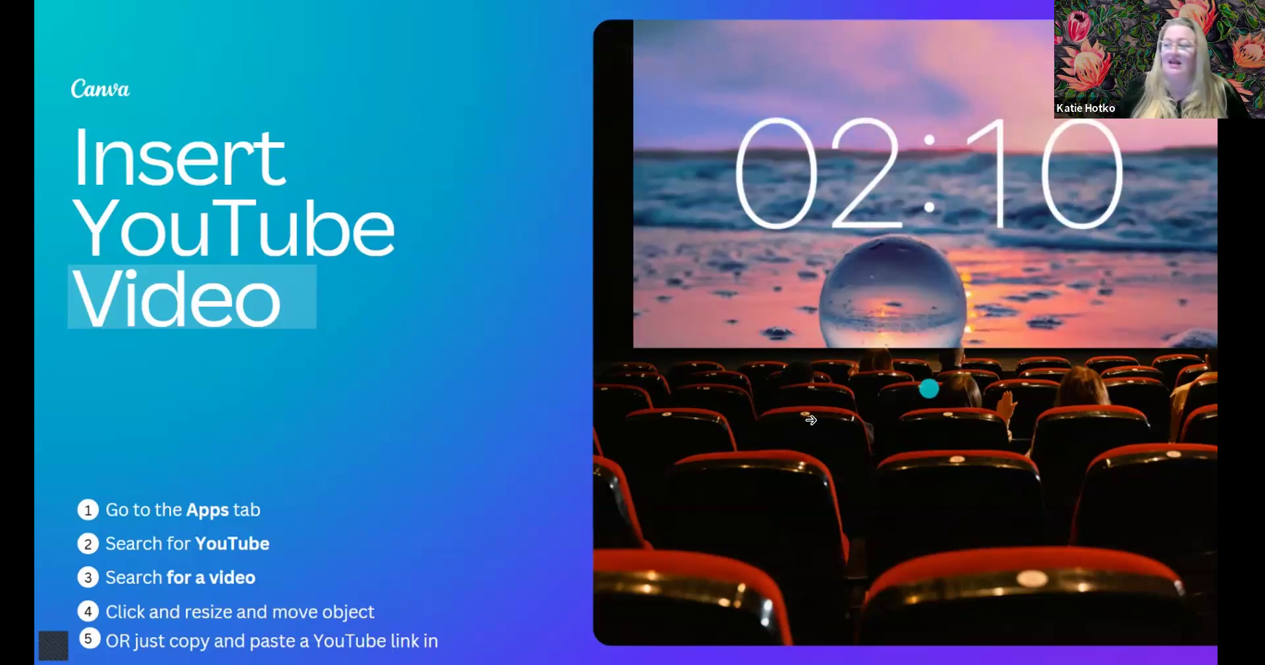
{"action": "left_click", "coordinate": [656, 337]}
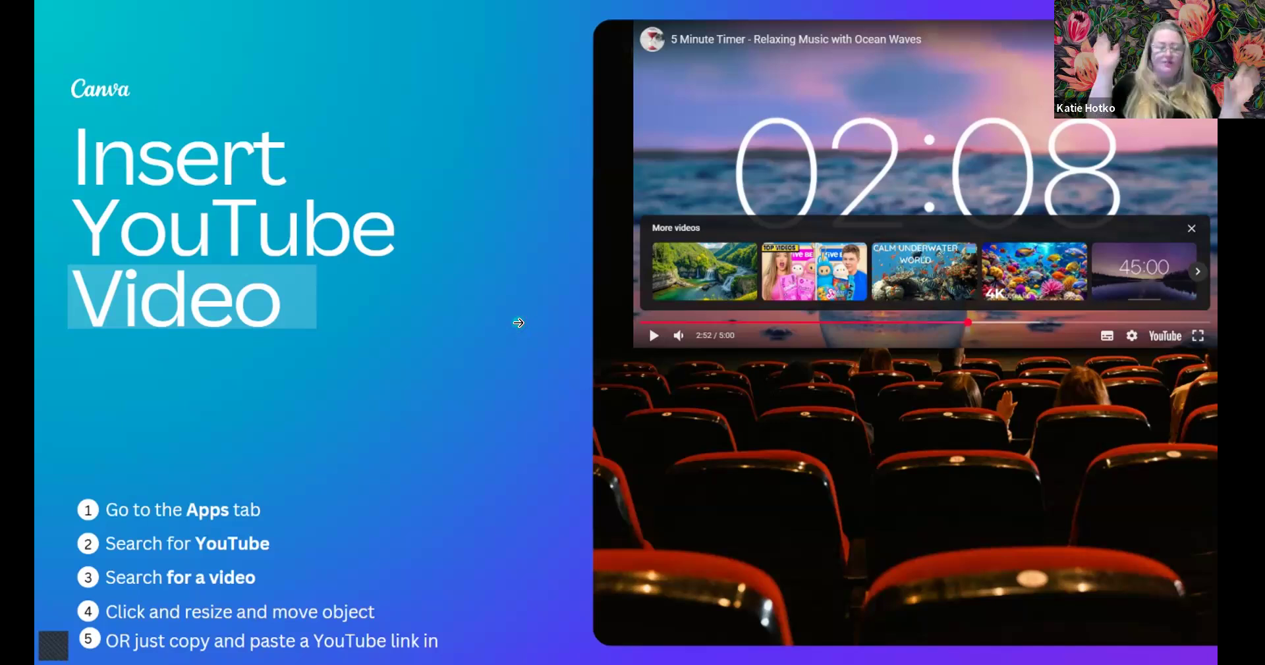
{"action": "left_click", "coordinate": [533, 372]}
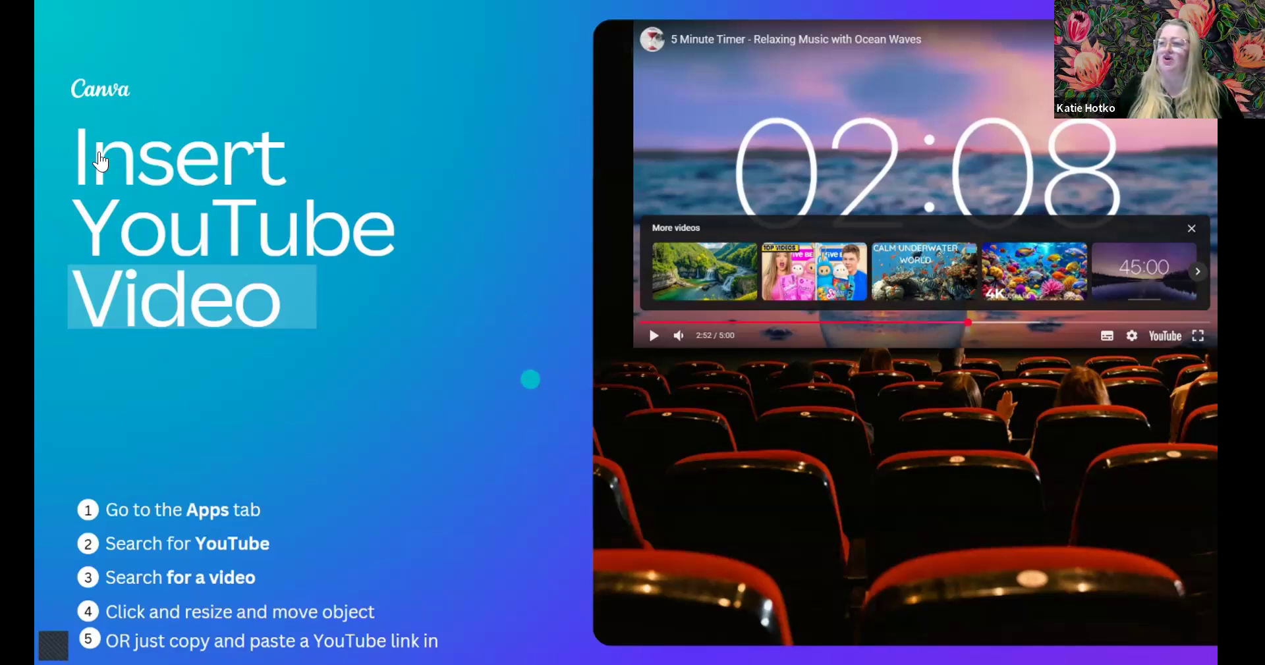
{"action": "key", "text": "Escape"}
- Search YouTube for 'ted talks'
{"action": "left_click", "coordinate": [155, 161]}
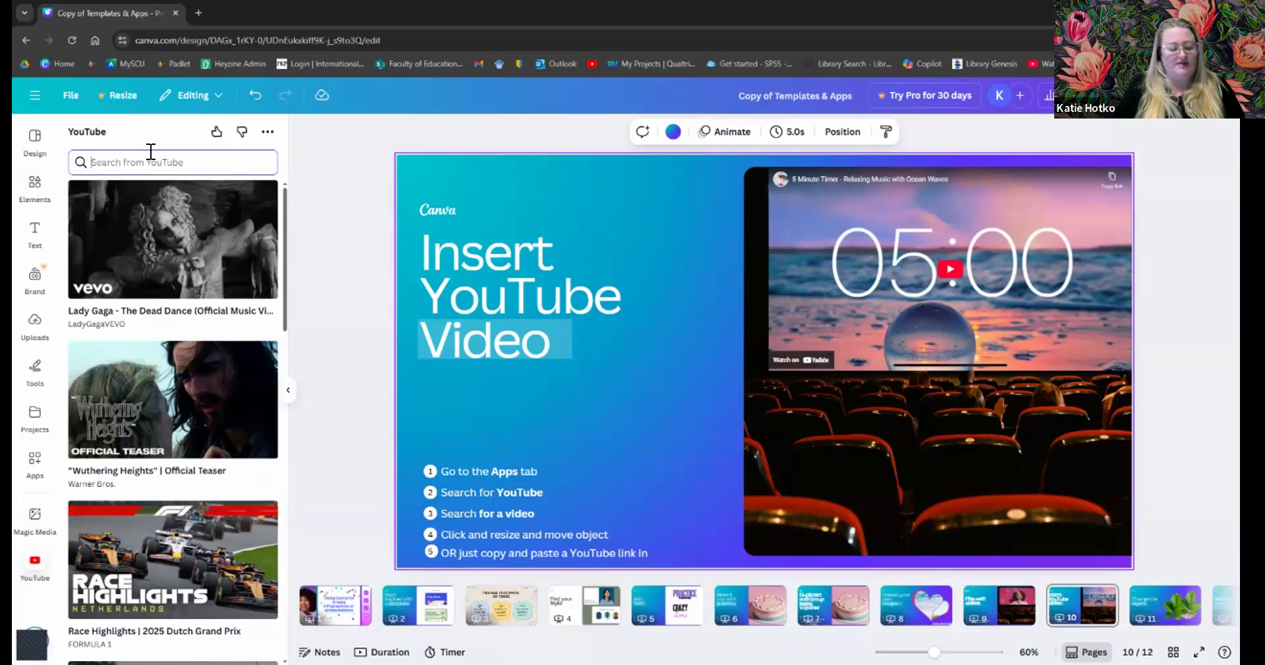
{"action": "type", "text": "ted talks"}
{"action": "key", "text": "Return"}
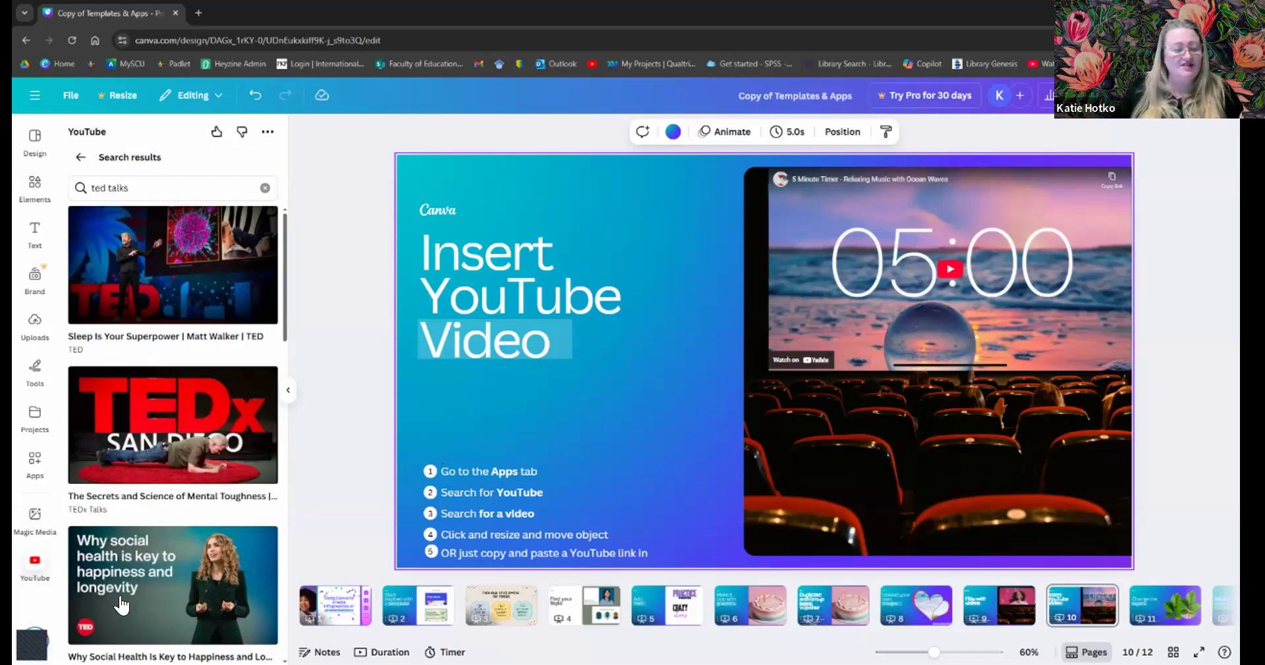
- Search YouTube for 'scpa training', browse the results, then clear the search box
{"action": "left_click_drag", "start_coordinate": [131, 187], "coordinate": [88, 185]}
{"action": "type", "text": "scpa"}
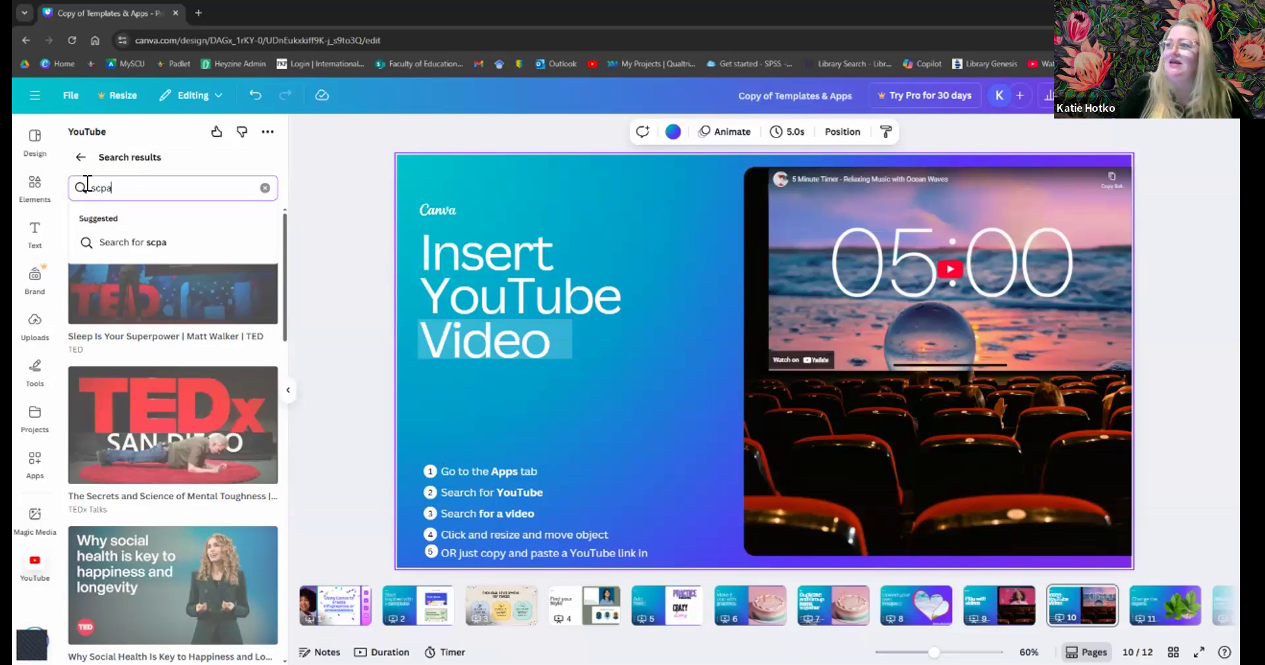
{"action": "type", "text": " trainin"}
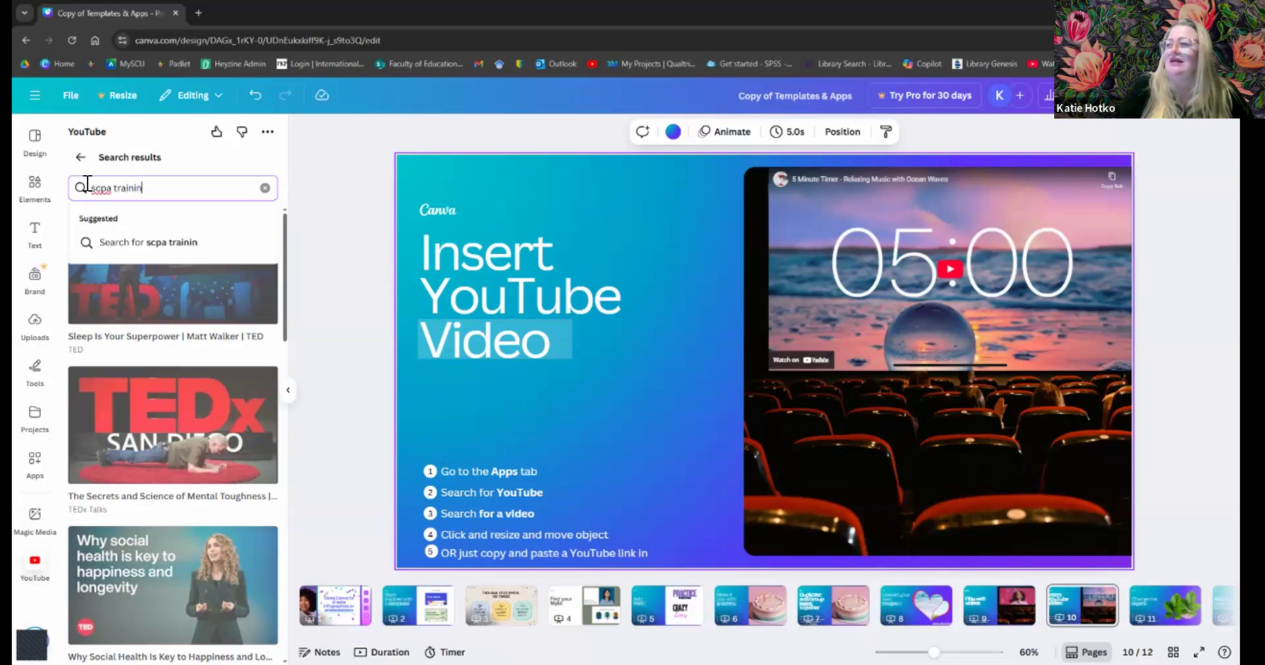
{"action": "type", "text": "g"}
{"action": "key", "text": "Return"}
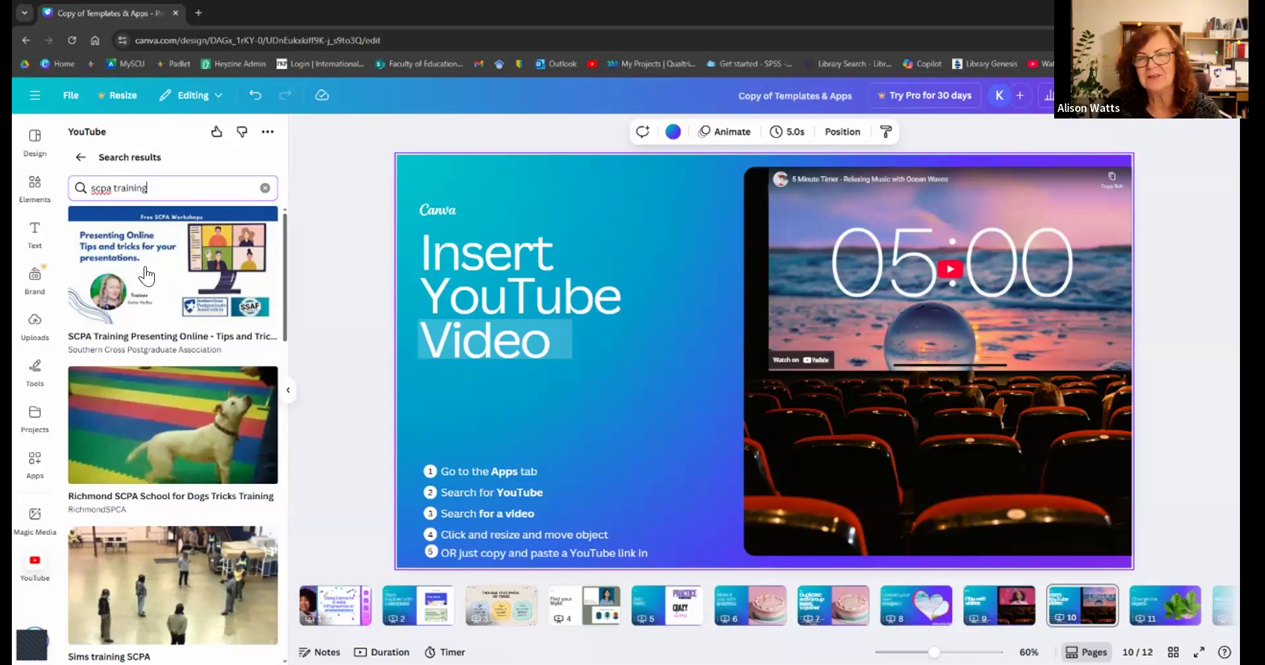
{"action": "scroll", "coordinate": [152, 397], "scroll_direction": "down", "scroll_amount": 2}
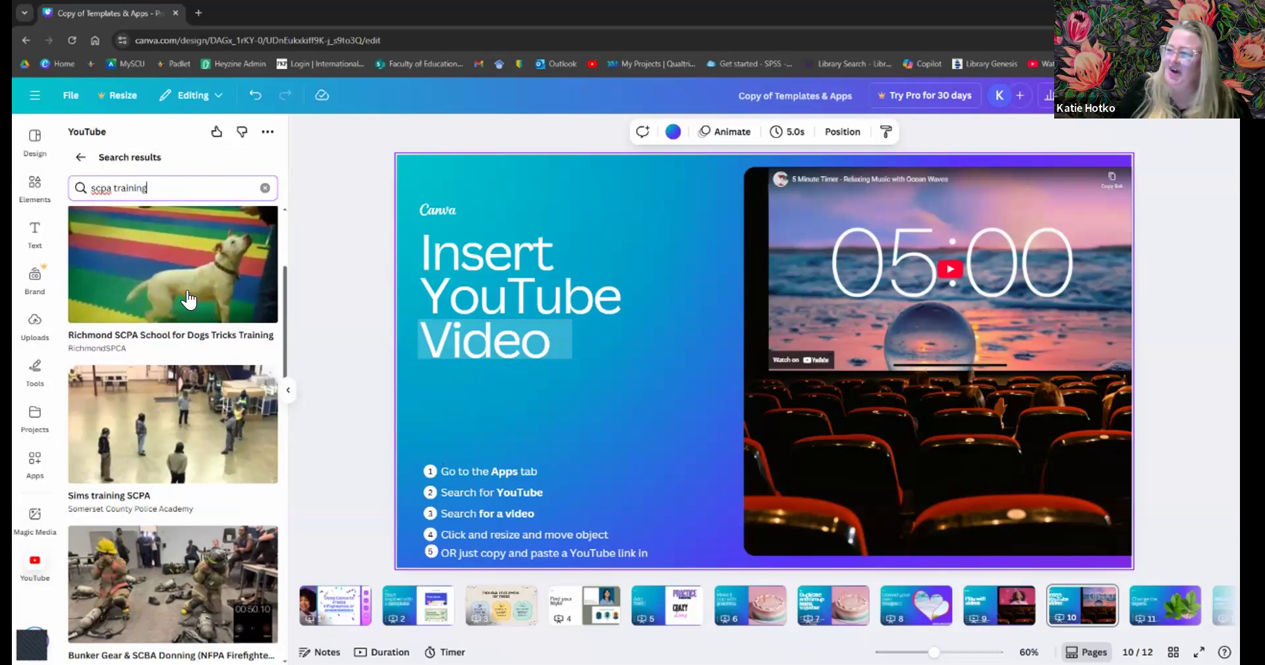
{"action": "scroll", "coordinate": [179, 432], "scroll_direction": "up", "scroll_amount": 2}
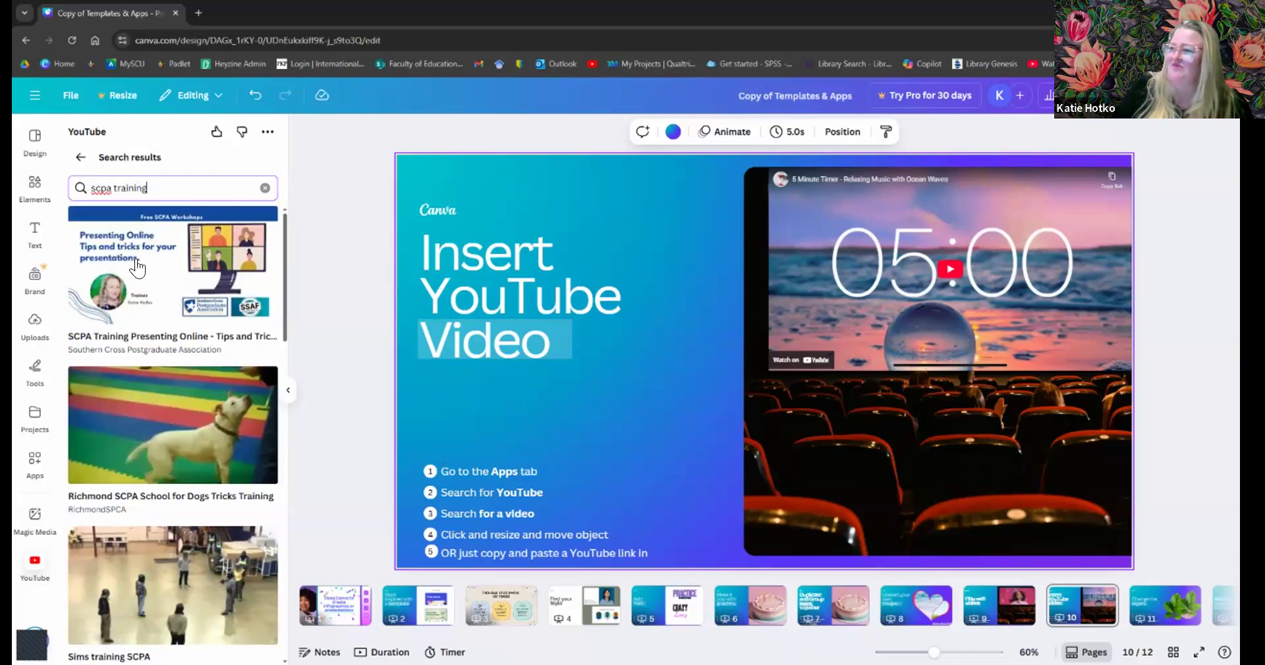
{"action": "left_click_drag", "start_coordinate": [150, 185], "coordinate": [80, 183]}
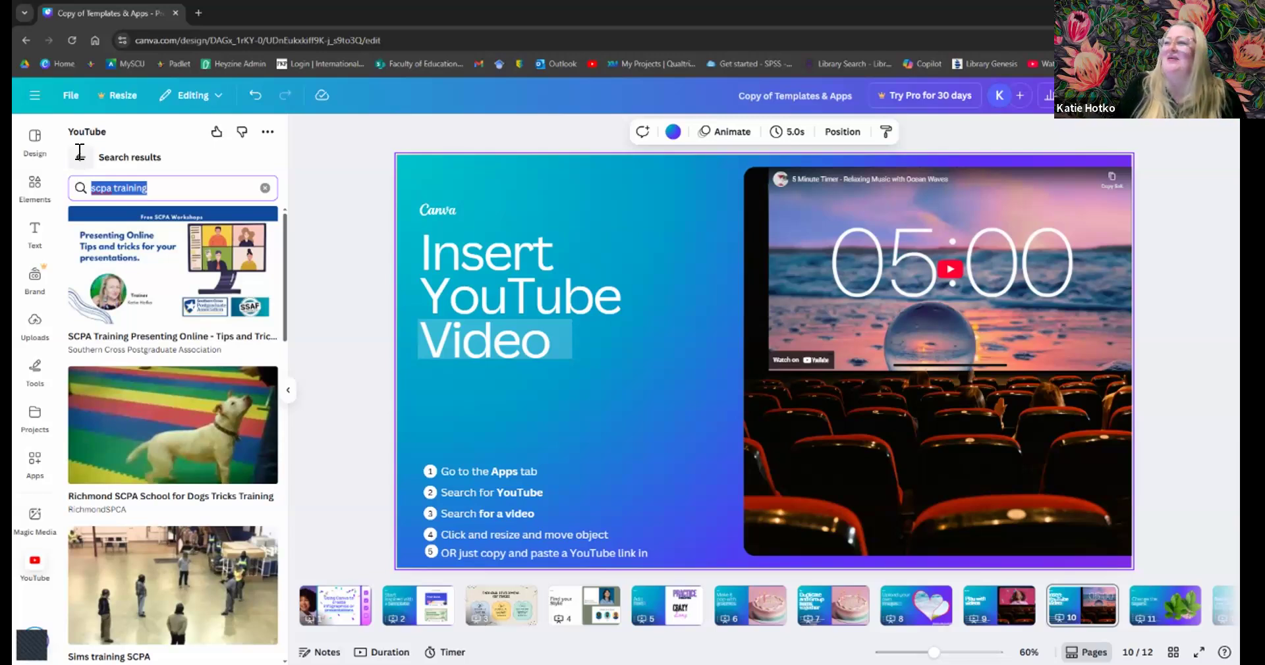
{"action": "left_click", "coordinate": [81, 156]}
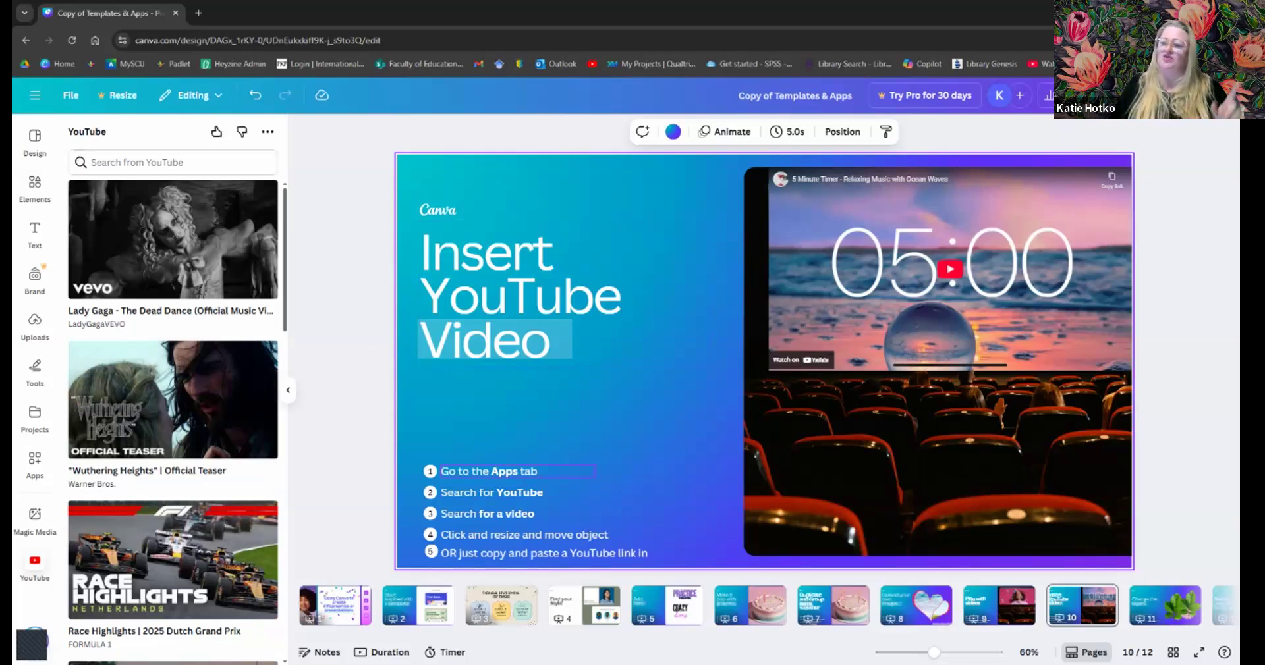
{"action": "left_click", "coordinate": [291, 396]}
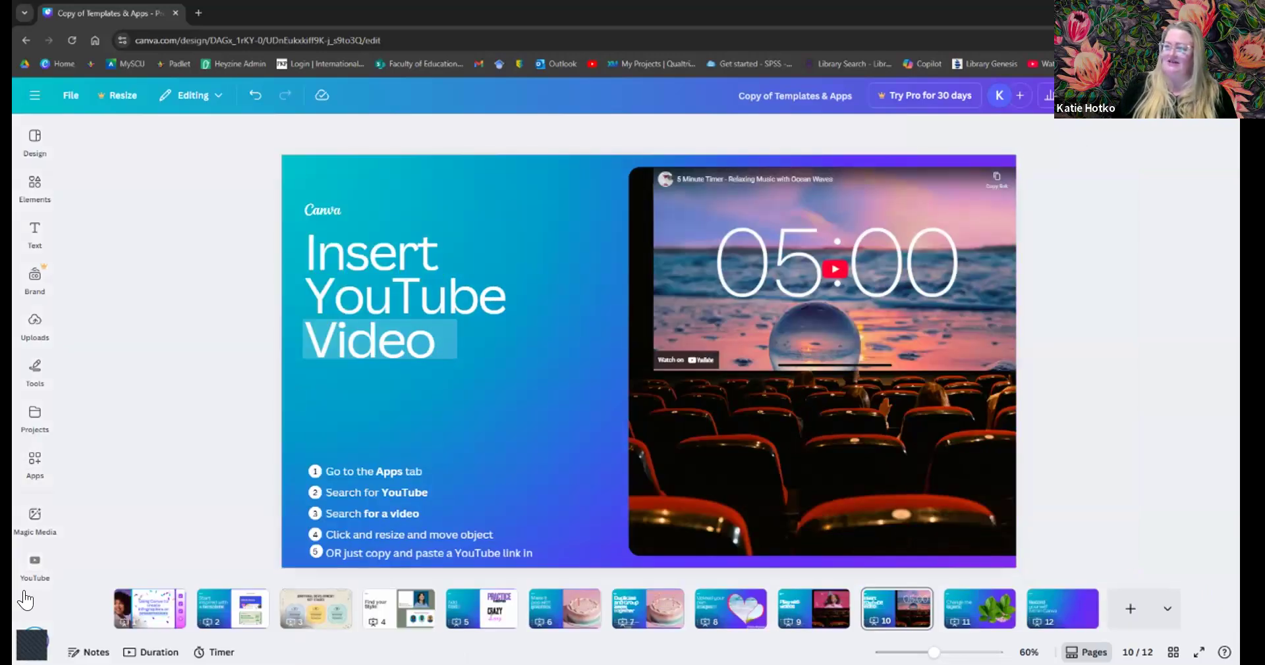
{"action": "left_click", "coordinate": [33, 461]}
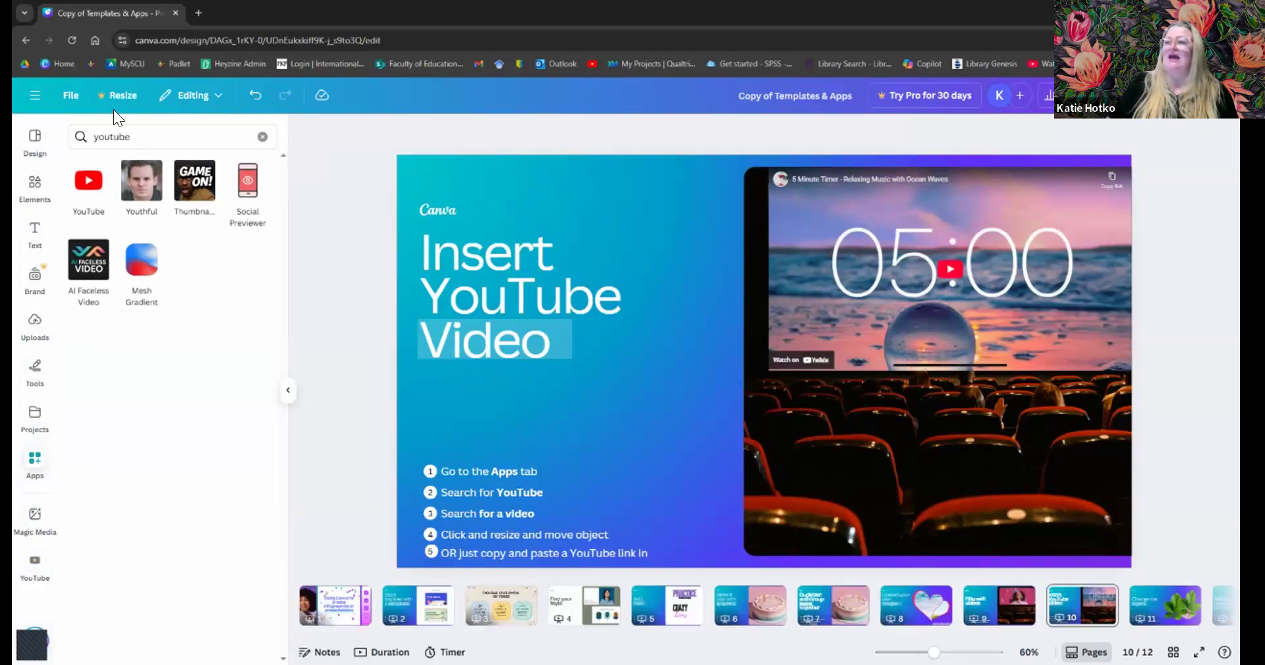
{"action": "left_click", "coordinate": [98, 138]}
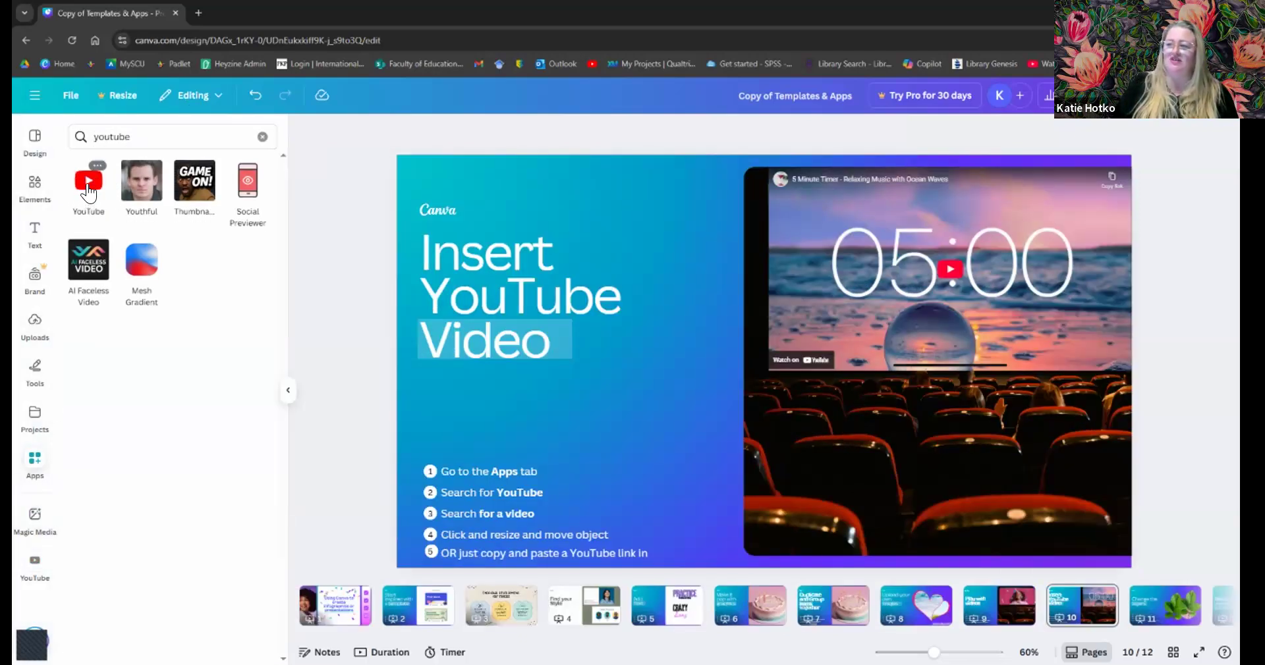
{"action": "left_click", "coordinate": [86, 184]}
{"action": "scroll", "coordinate": [158, 238], "scroll_direction": "down", "scroll_amount": 3}
{"action": "scroll", "coordinate": [170, 227], "scroll_direction": "up", "scroll_amount": 3}
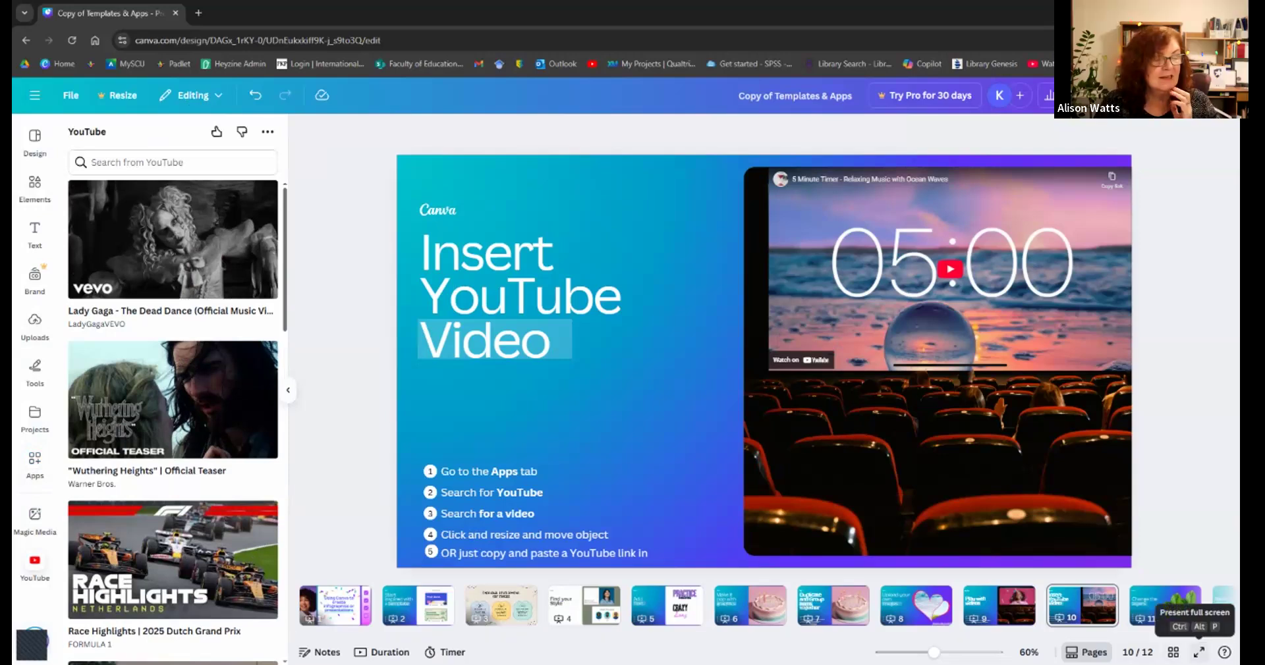
- Present slide 10 full screen, play the countdown, skip ahead, pause at 01:35, then exit
{"action": "left_click", "coordinate": [1199, 653]}
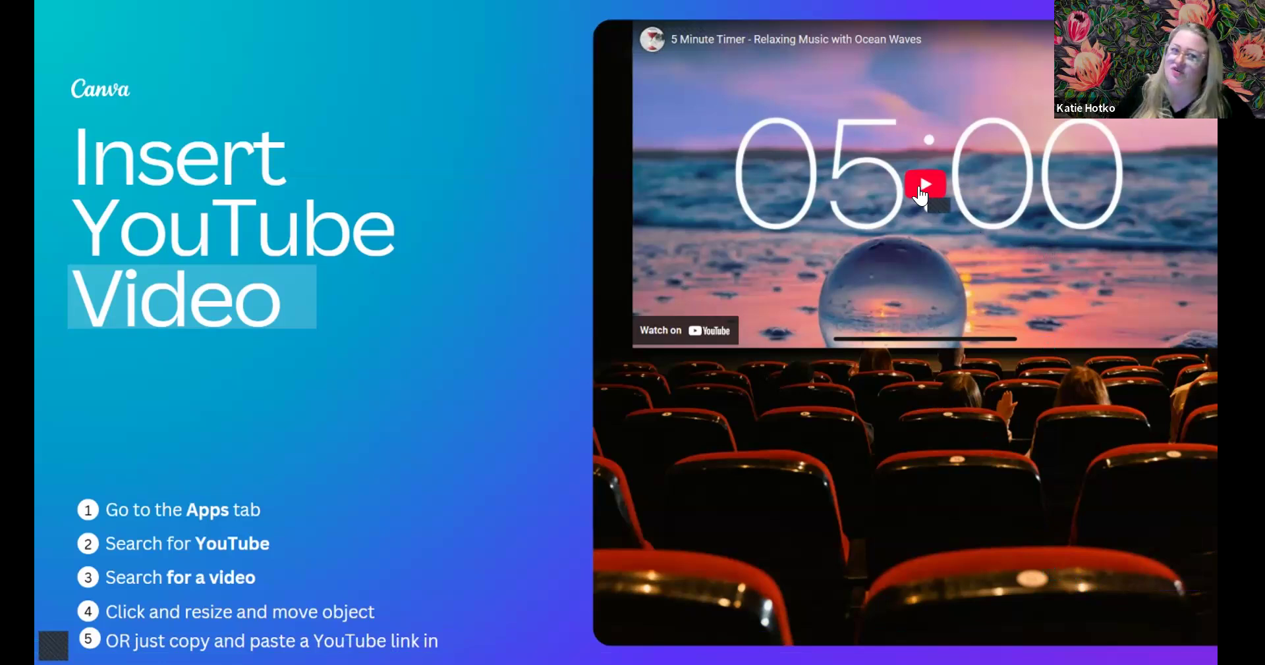
{"action": "left_click", "coordinate": [920, 195]}
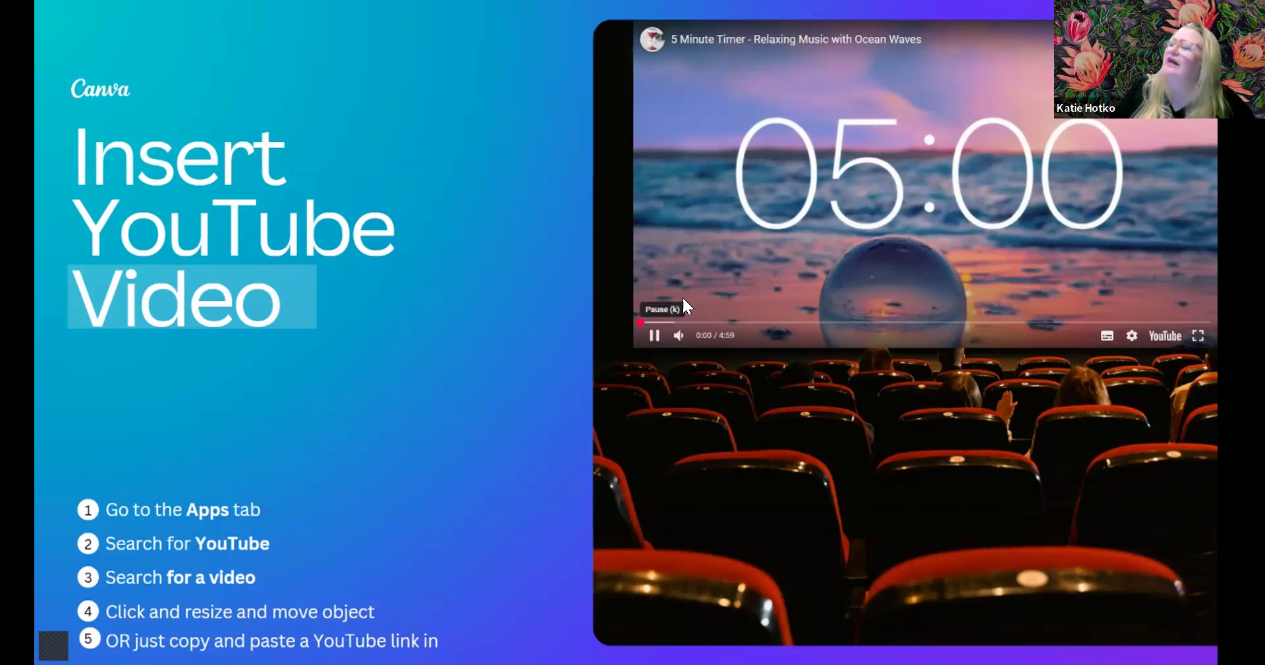
{"action": "left_click_drag", "start_coordinate": [645, 329], "coordinate": [1028, 322]}
{"action": "left_click", "coordinate": [660, 340]}
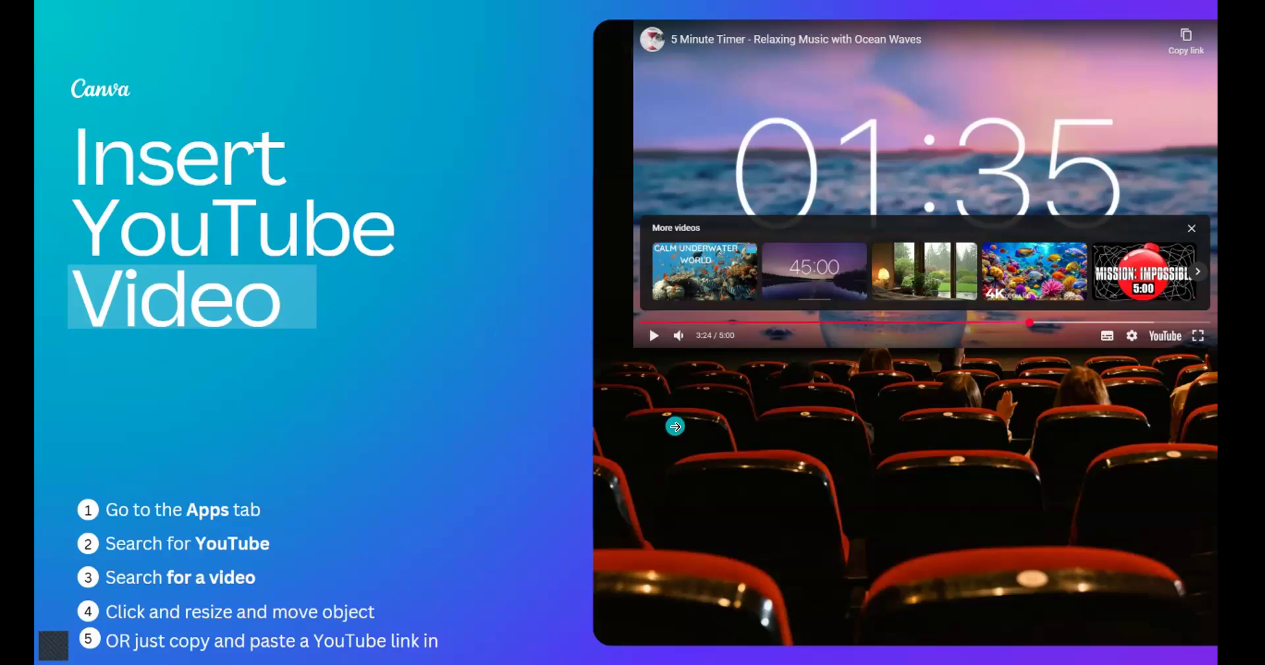
{"action": "key", "text": "Escape"}
- Show the Apps panel's 'youtube' search results and dismiss the search suggestions
{"action": "left_click", "coordinate": [30, 473]}
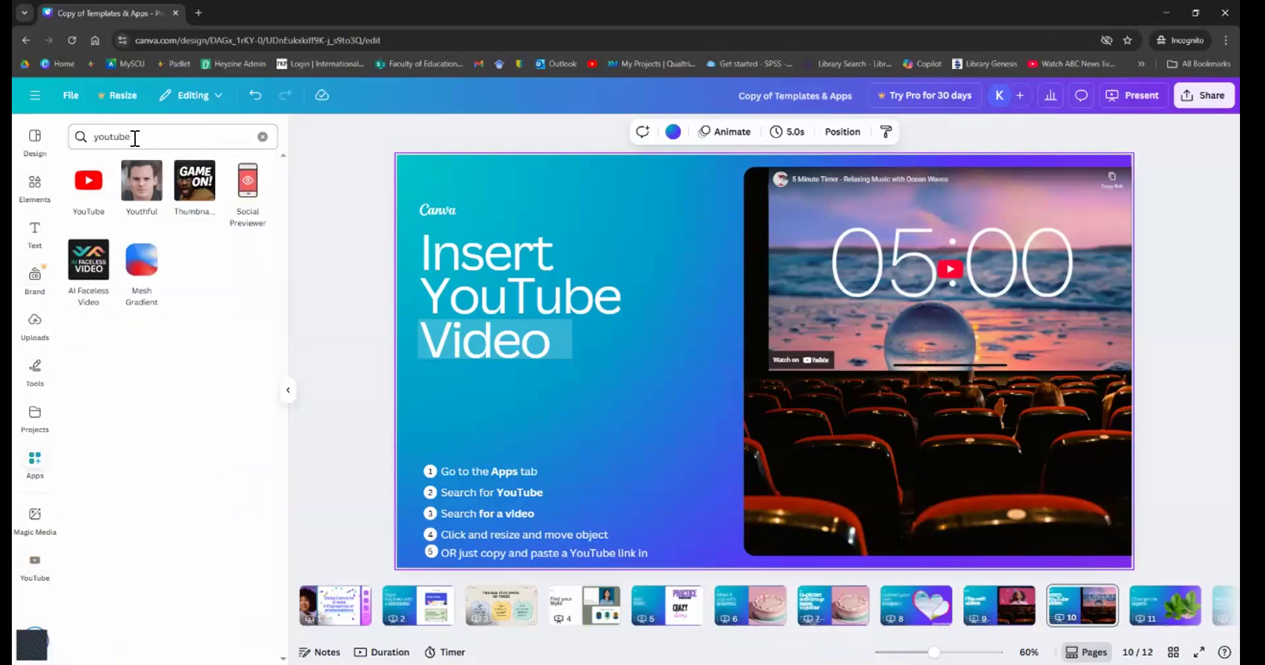
{"action": "left_click_drag", "start_coordinate": [132, 137], "coordinate": [84, 136]}
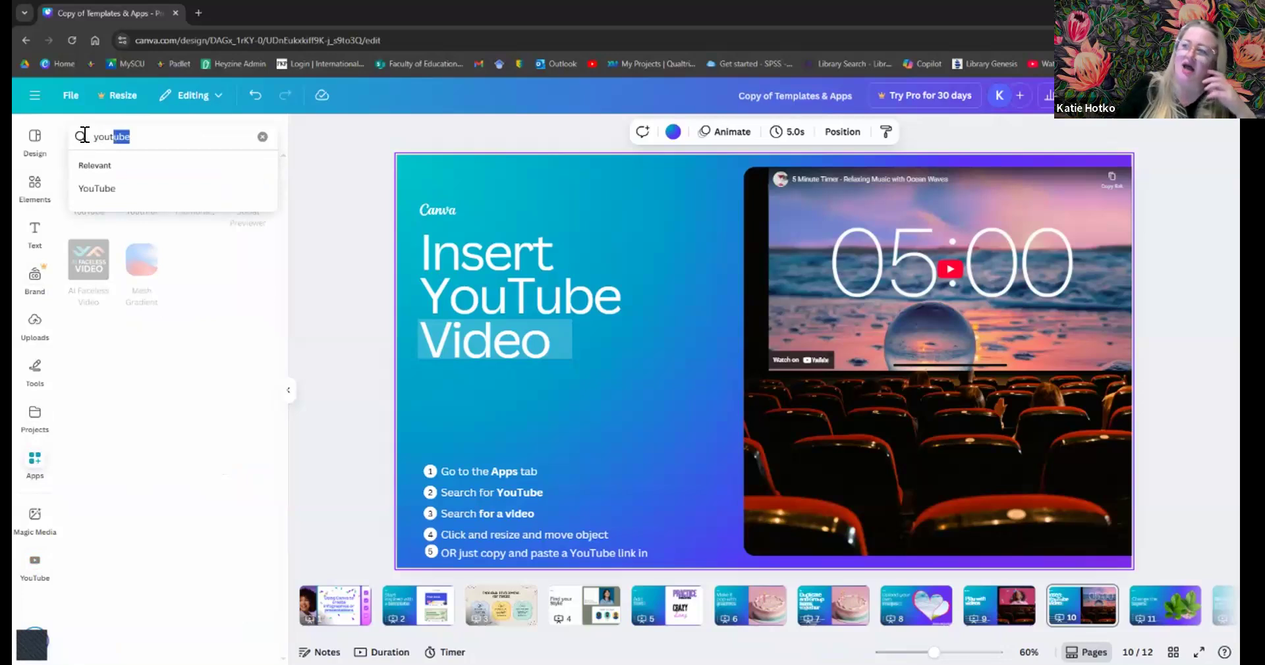
{"action": "left_click", "coordinate": [156, 134]}
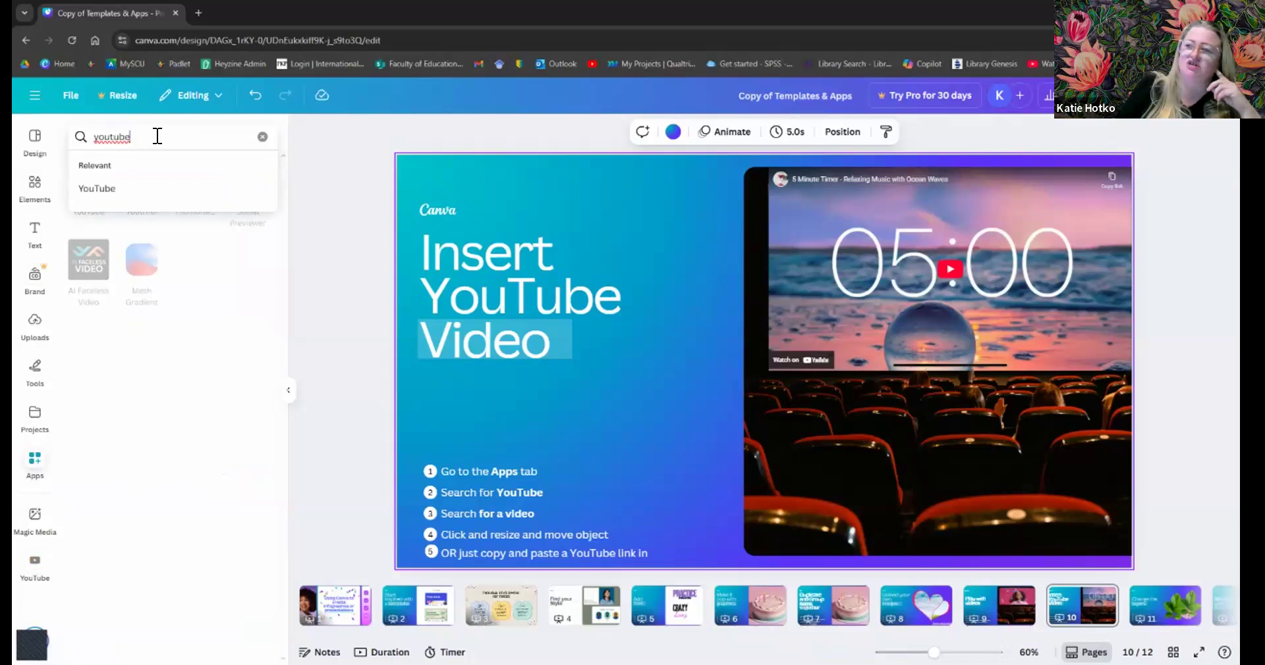
{"action": "key", "text": "Return"}
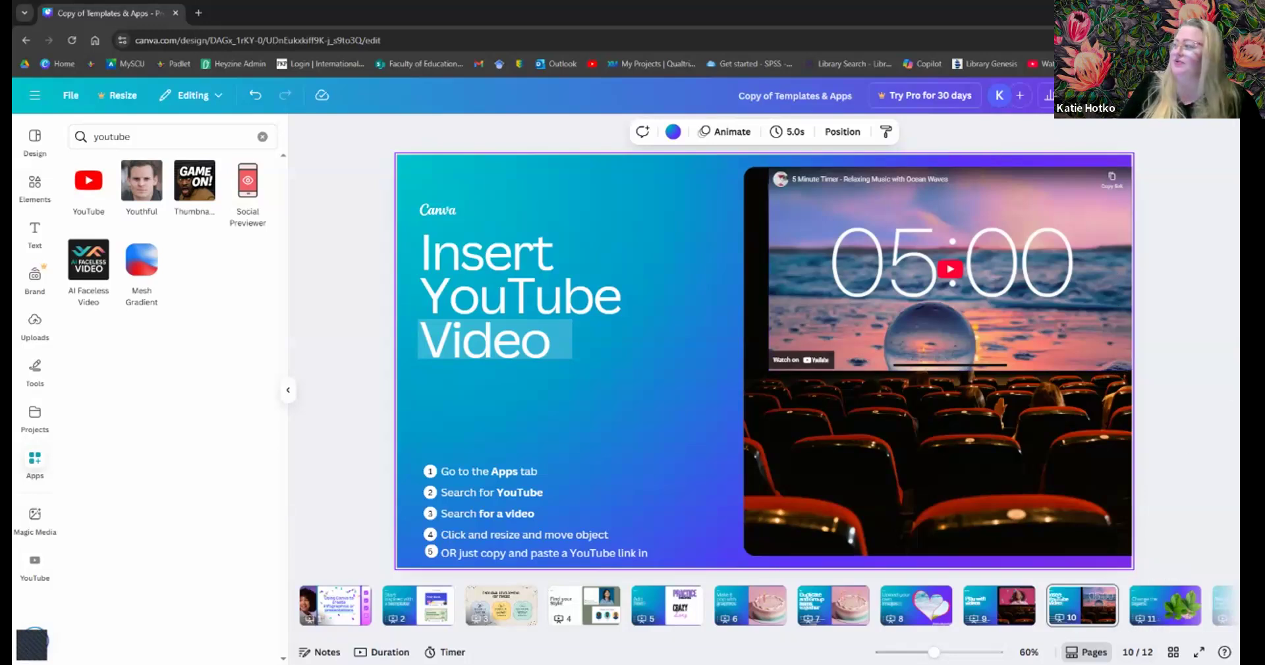
- Open the Present panel to see the presentation modes for the deck
{"action": "left_click", "coordinate": [1118, 95]}
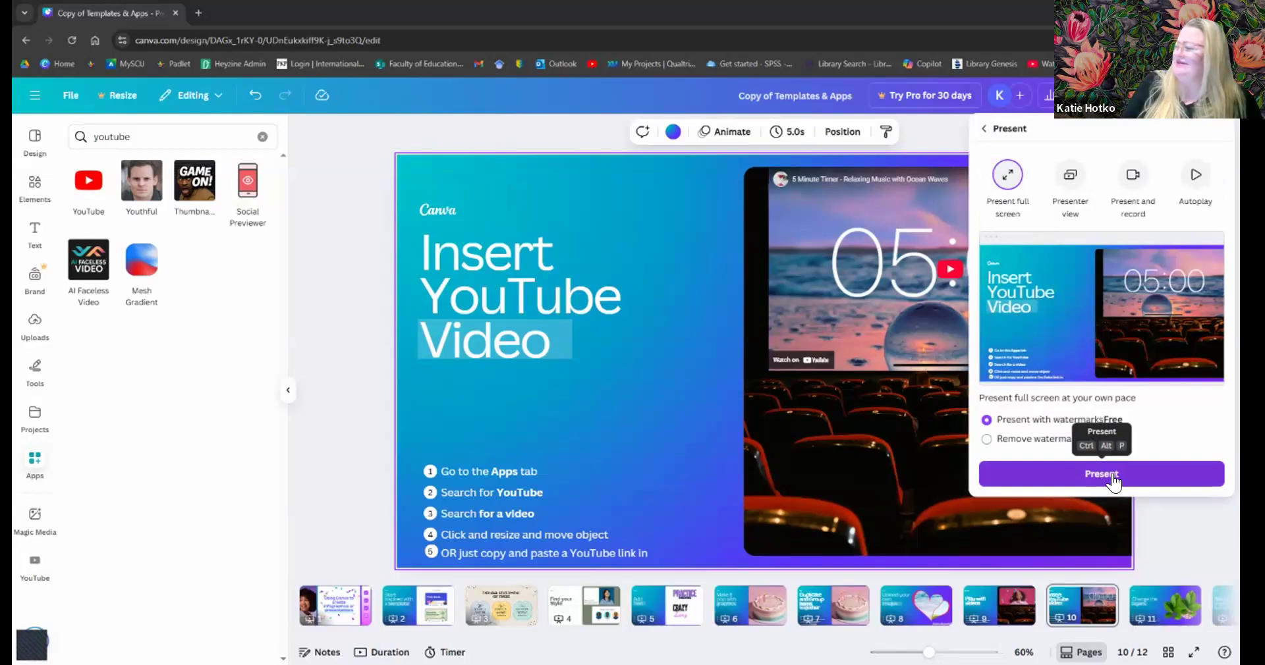
- Start presenting the deck in Presenter view with notes and upcoming slides
{"action": "left_click", "coordinate": [1071, 177]}
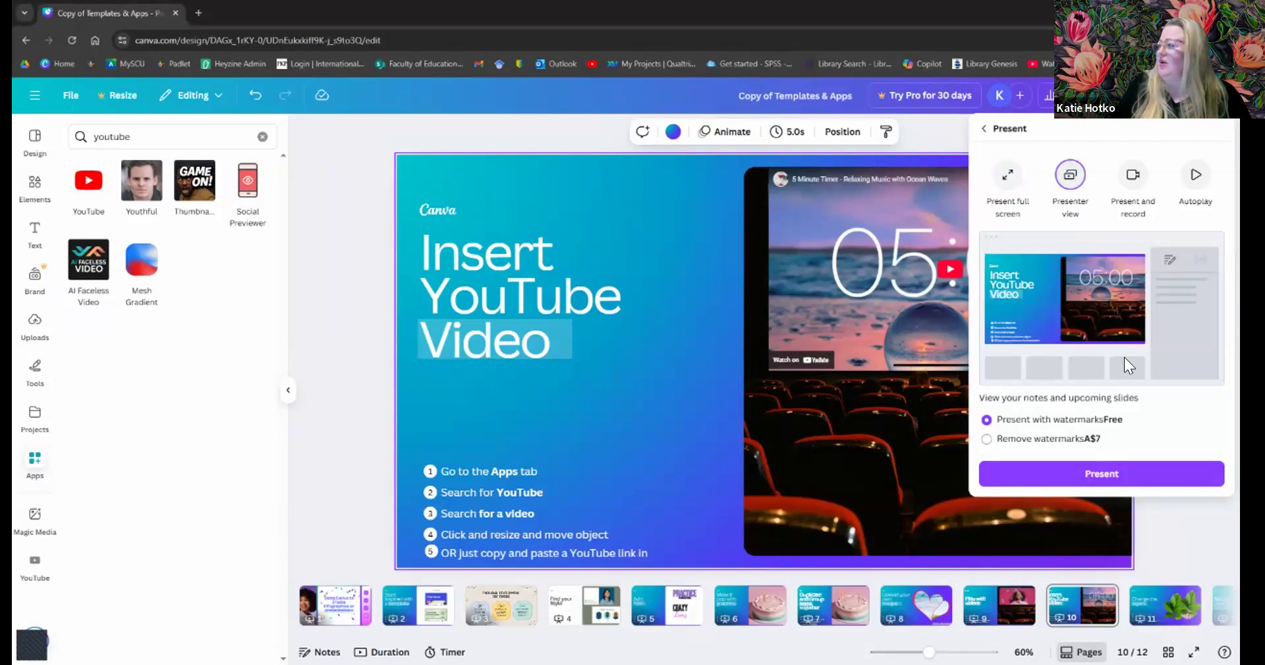
{"action": "left_click", "coordinate": [1099, 480]}
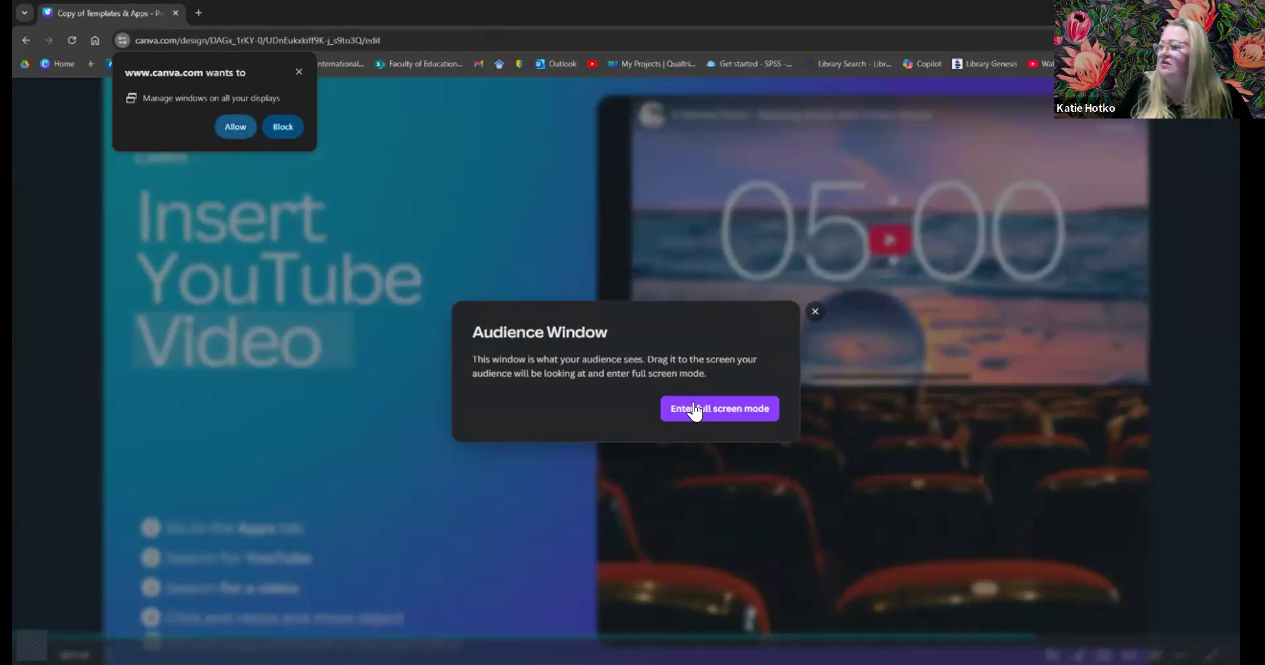
- Block the window-management permission prompt and make the audience window full screen
{"action": "left_click", "coordinate": [725, 417]}
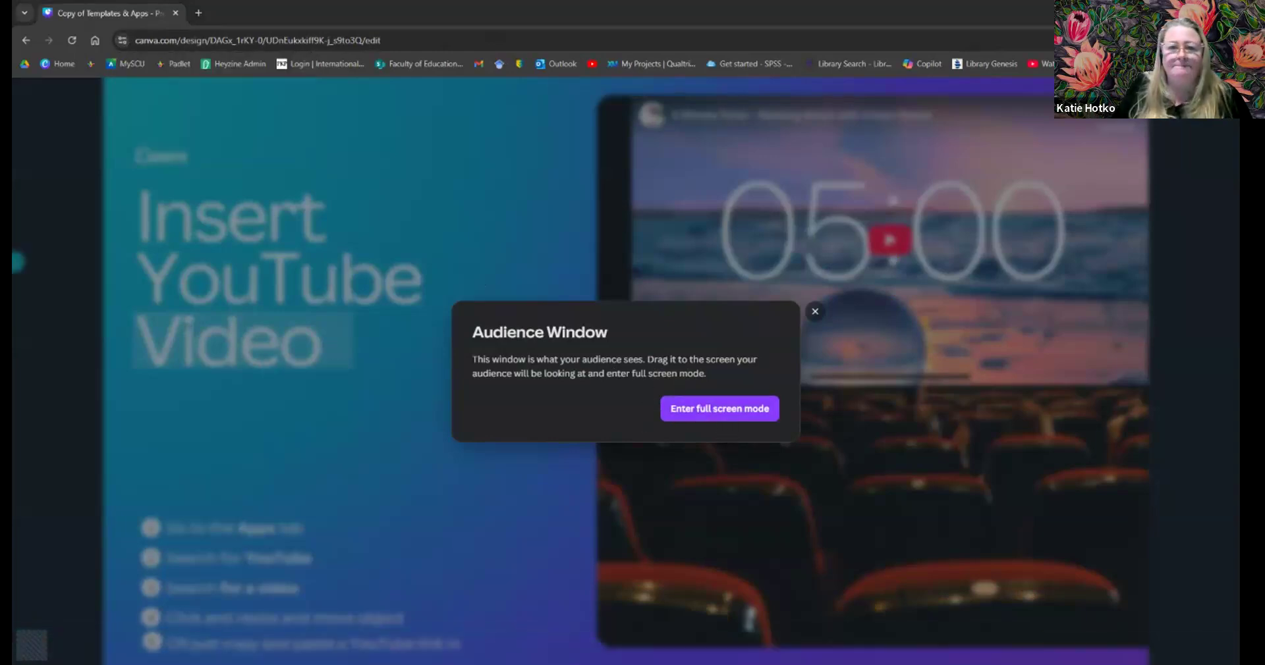
{"action": "left_click", "coordinate": [720, 409]}
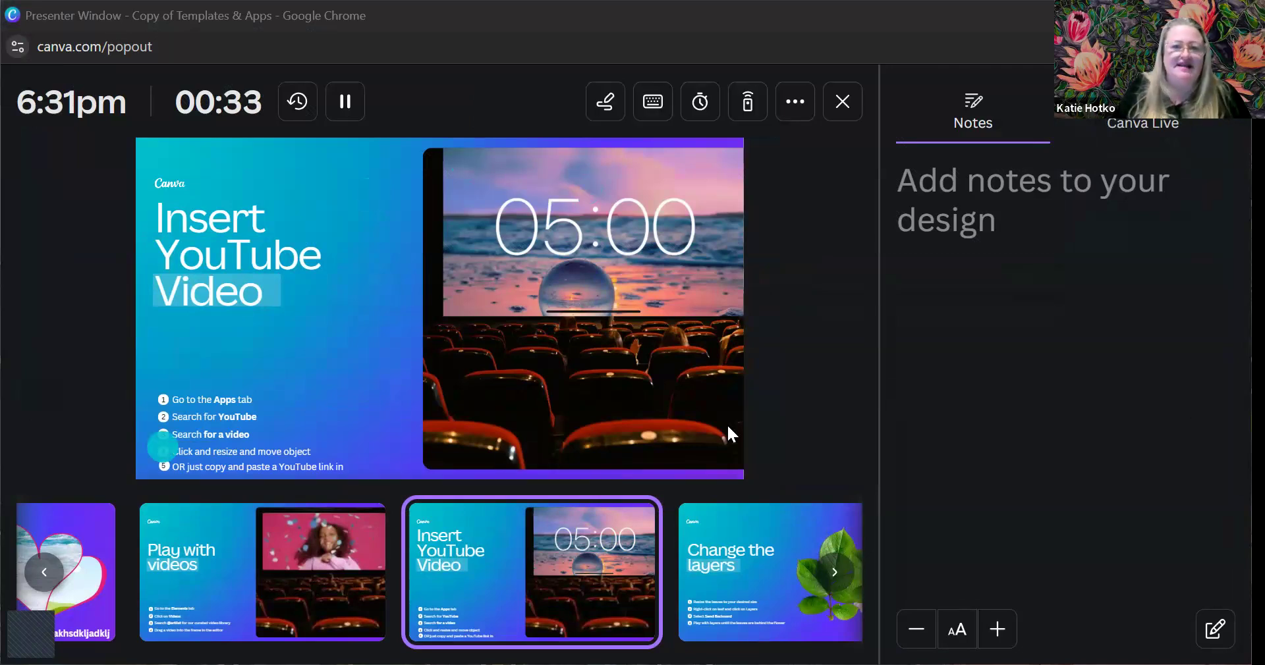
{"action": "mouse_move", "coordinate": [743, 362]}
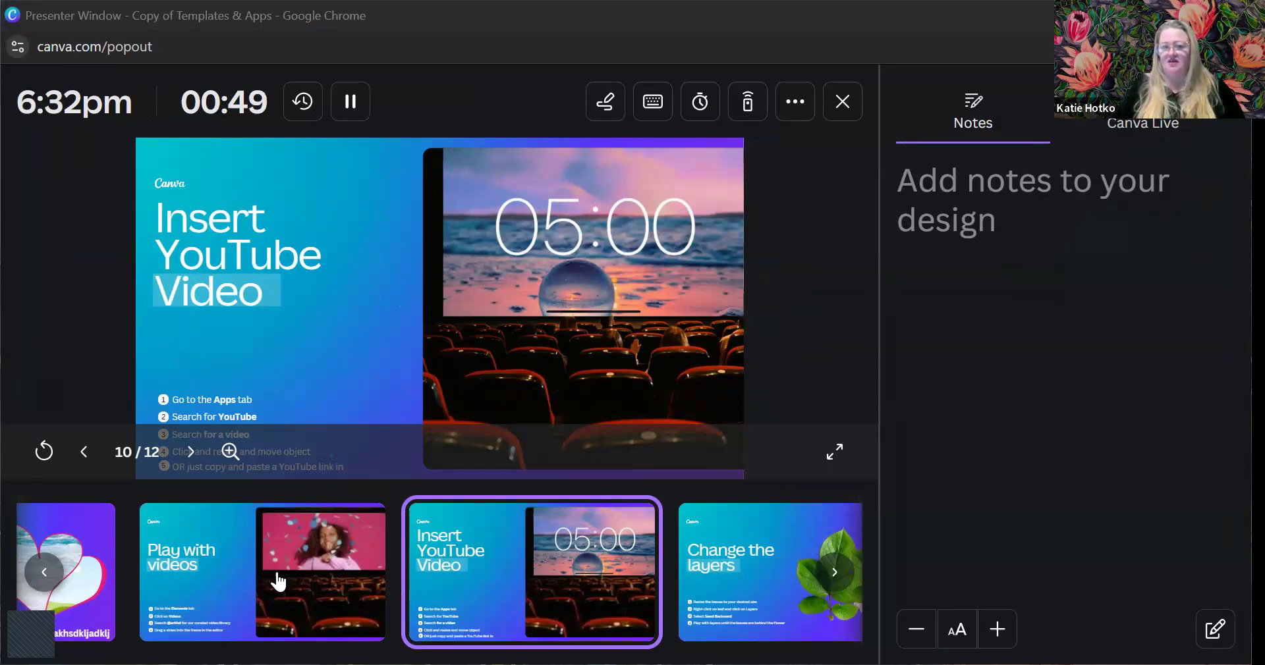
{"action": "left_click", "coordinate": [837, 580]}
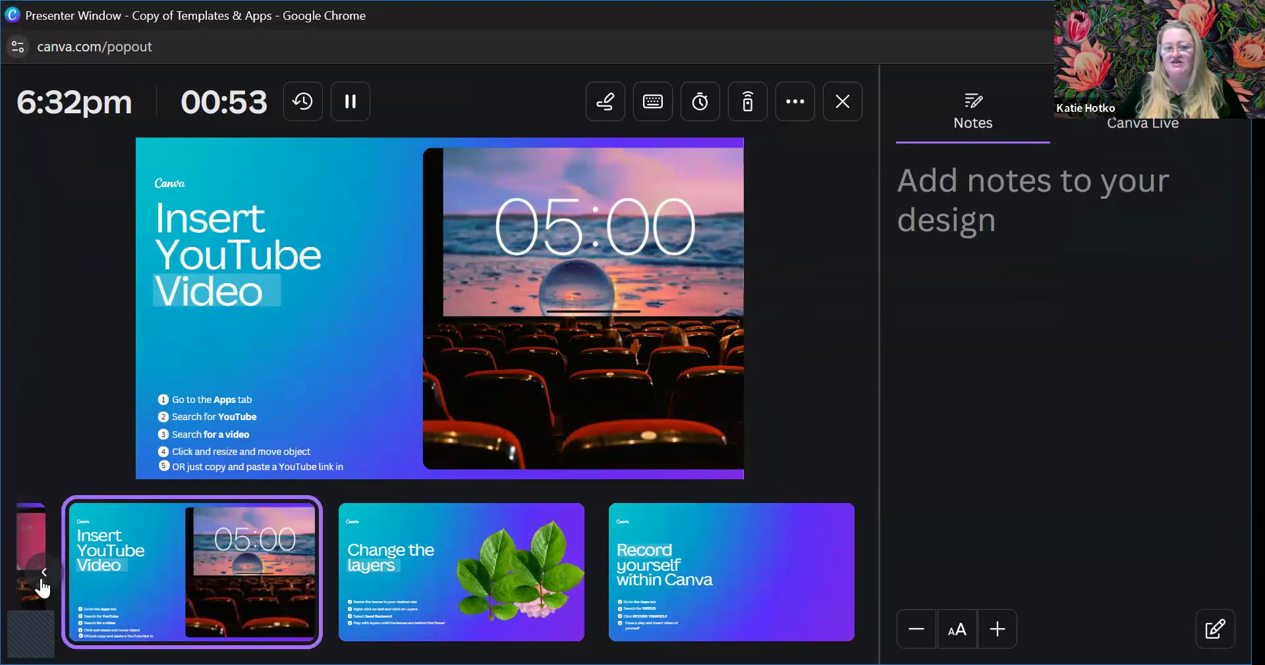
{"action": "left_click", "coordinate": [40, 583]}
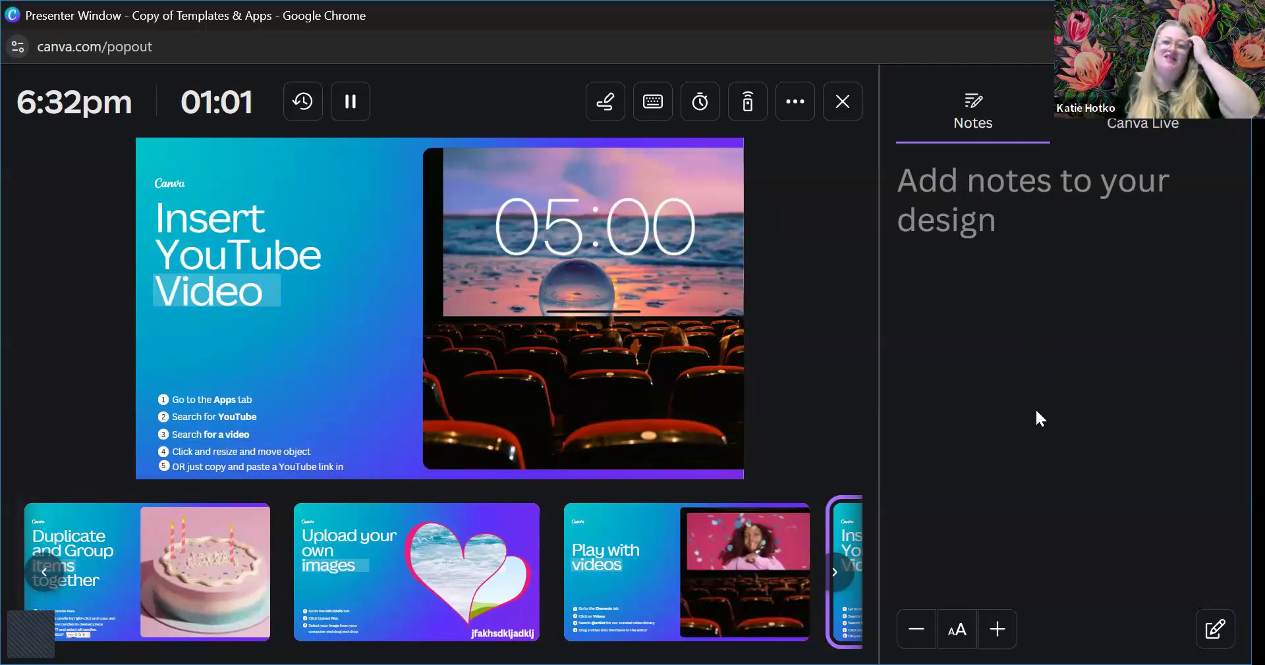
- Show the remote-control QR code, then the Magic Shortcuts list
{"action": "left_click", "coordinate": [745, 109]}
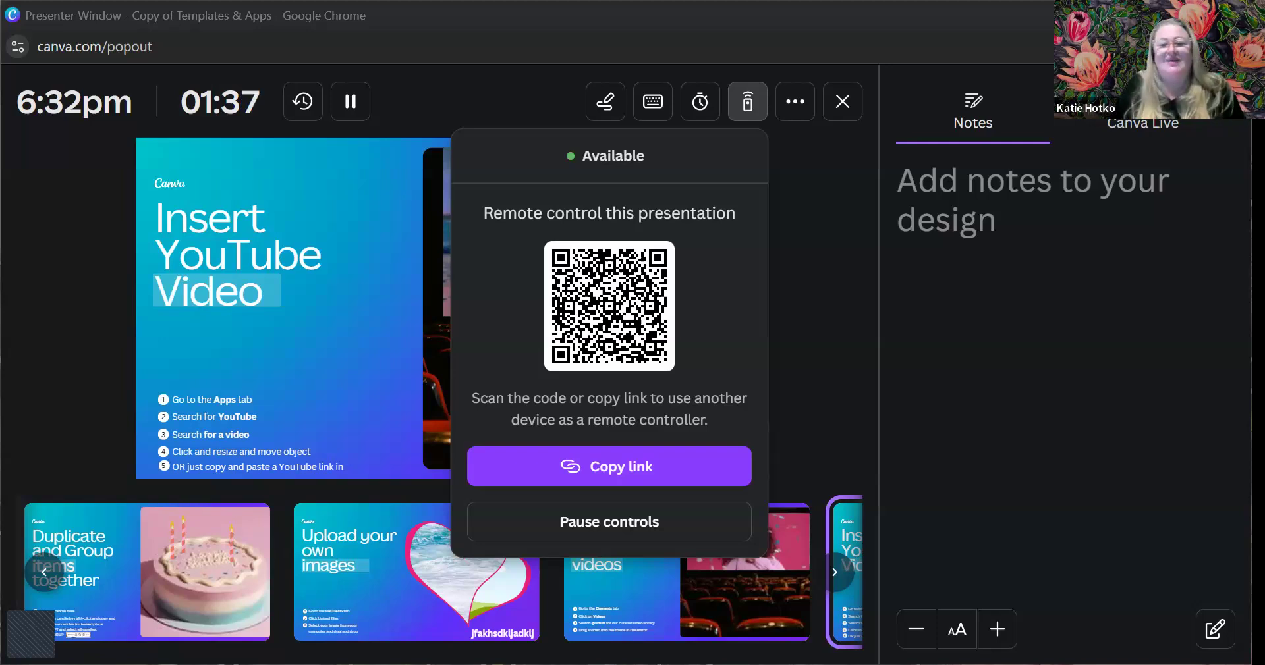
{"action": "left_click", "coordinate": [656, 99]}
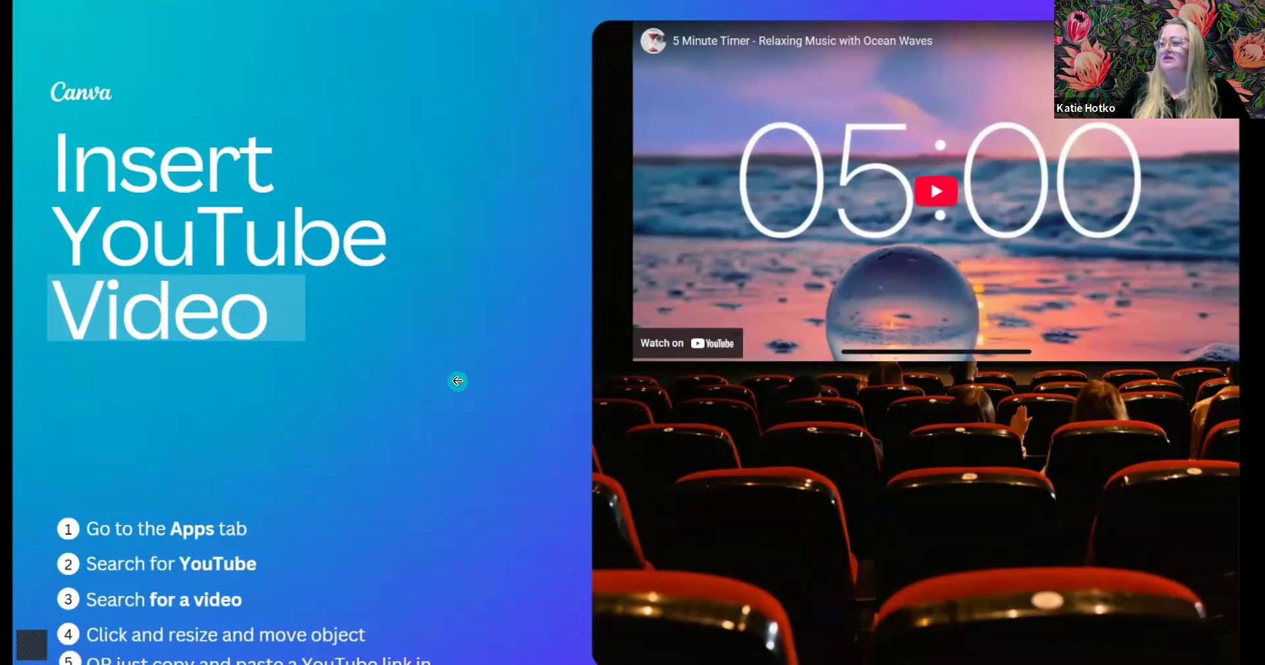
- Blur slide 10, then shower it with confetti and play a drumroll
{"action": "key", "text": "Escape"}
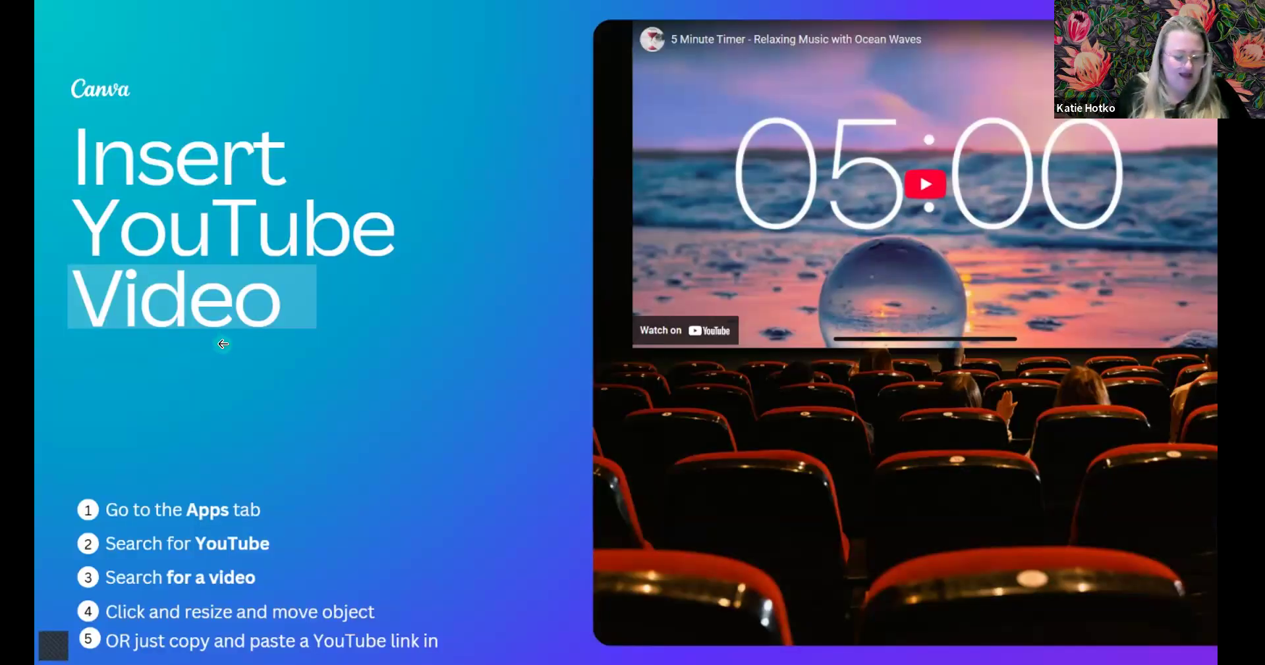
{"action": "key", "text": "c"}
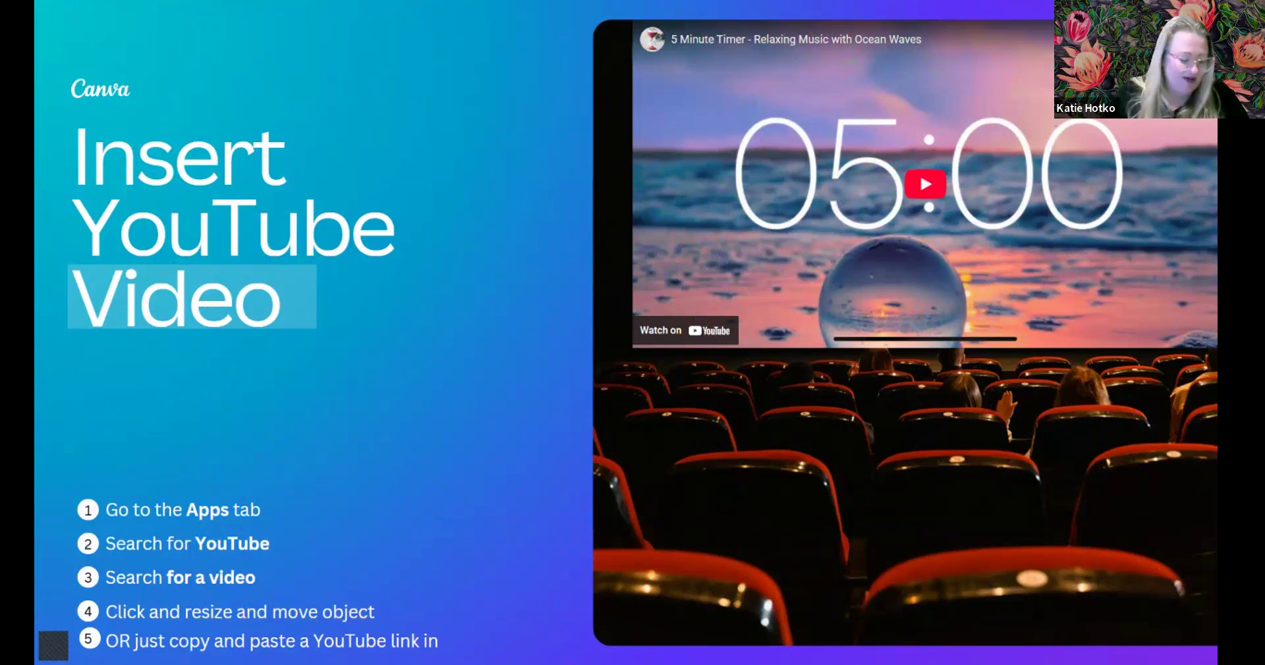
{"action": "key", "text": "d"}
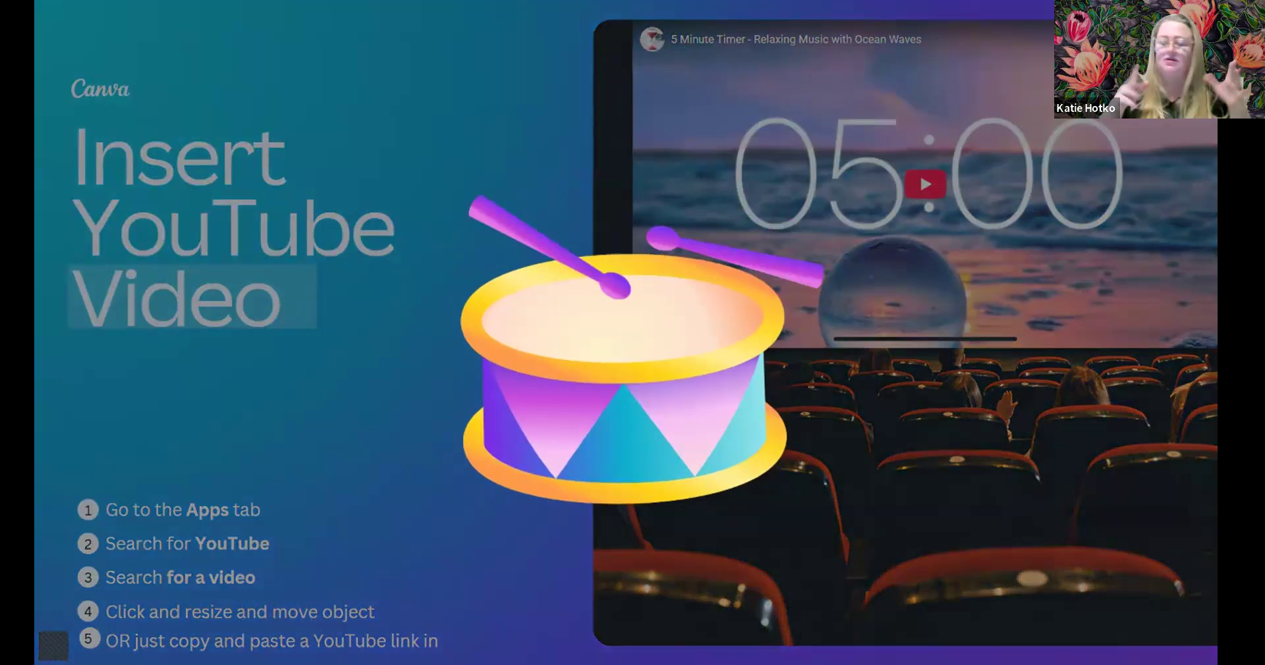
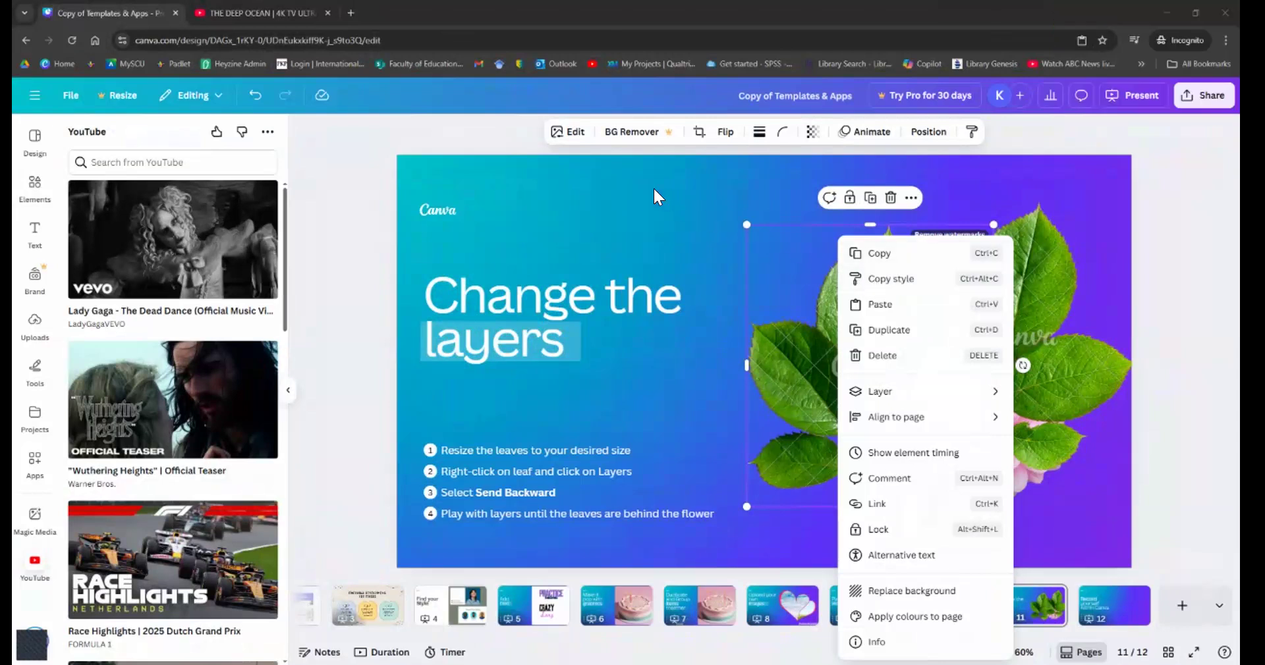
- Shrink the left leaves image, set the large sprig over the title, and move the right sprig onto the pink flower
{"action": "key", "text": "Escape"}
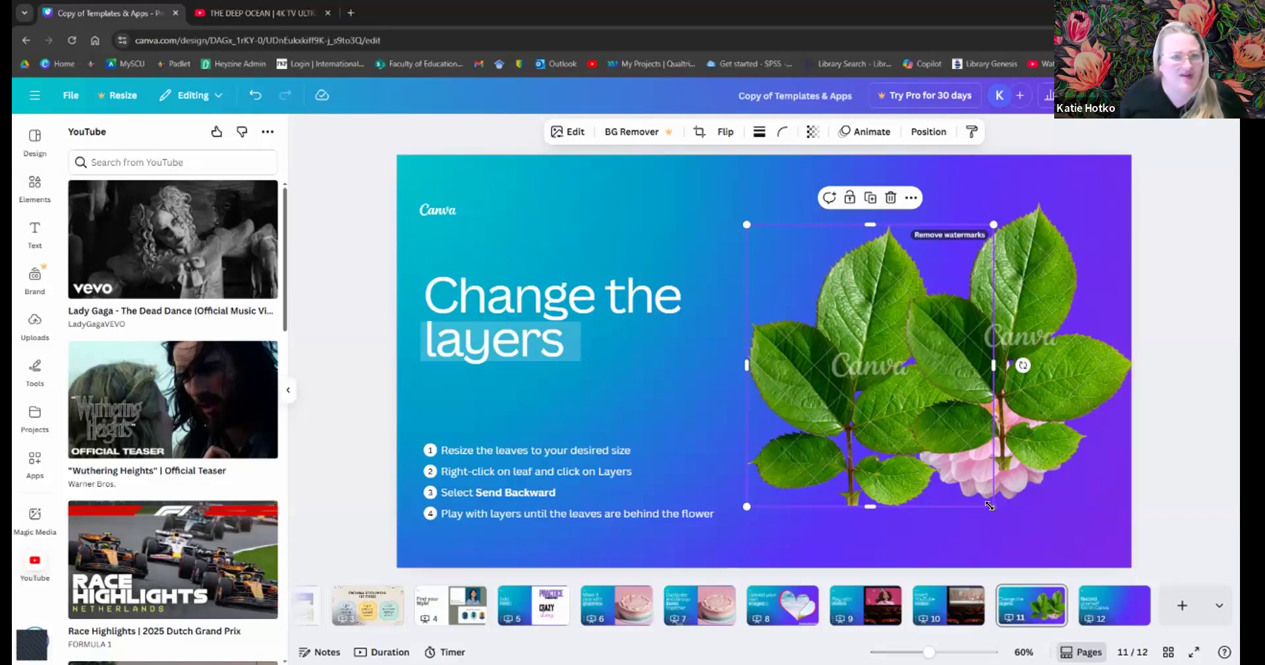
{"action": "mouse_move", "coordinate": [819, 366]}
{"action": "left_mouse_down"}
{"action": "mouse_move", "coordinate": [841, 361]}
{"action": "mouse_move", "coordinate": [813, 356]}
{"action": "mouse_move", "coordinate": [830, 362]}
{"action": "left_mouse_up"}
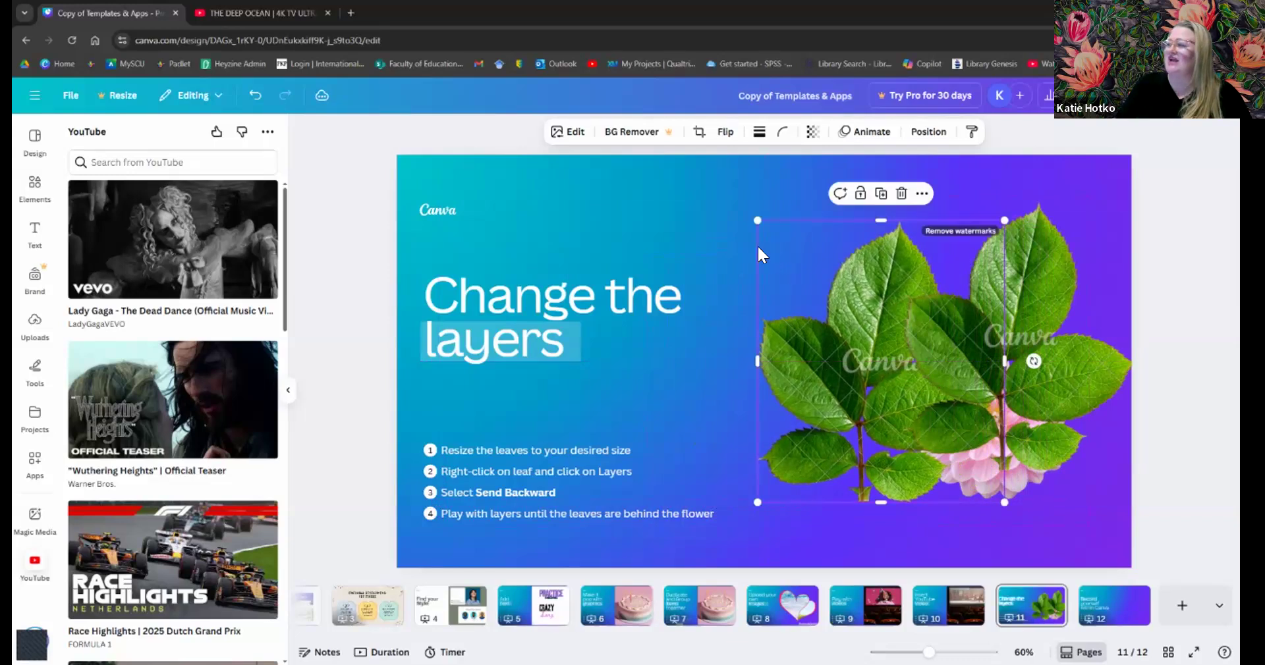
{"action": "left_click_drag", "start_coordinate": [757, 221], "coordinate": [835, 310]}
{"action": "left_click_drag", "start_coordinate": [859, 398], "coordinate": [821, 367]}
{"action": "left_click_drag", "start_coordinate": [1049, 381], "coordinate": [584, 344]}
{"action": "left_click", "coordinate": [862, 415]}
{"action": "left_click_drag", "start_coordinate": [861, 415], "coordinate": [924, 410]}
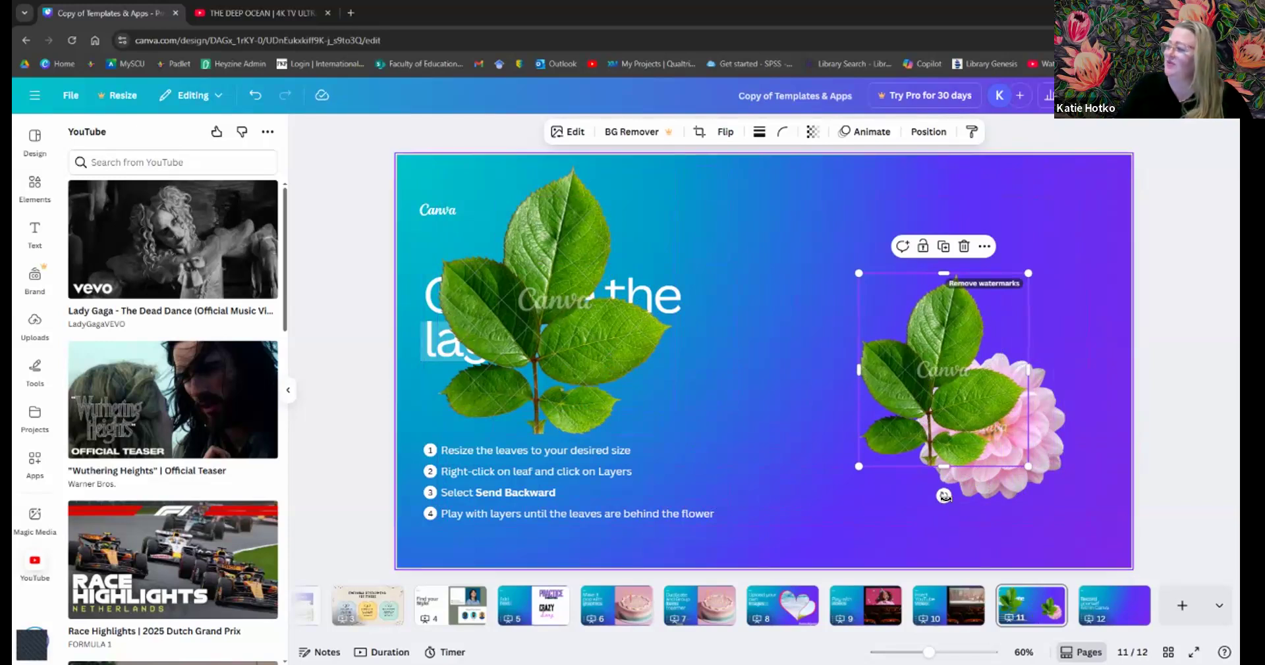
- Rotate one leaf sprig to about -41° and send it backward behind the pink flower
{"action": "left_click_drag", "start_coordinate": [943, 495], "coordinate": [1009, 440]}
{"action": "left_click_drag", "start_coordinate": [944, 383], "coordinate": [909, 379]}
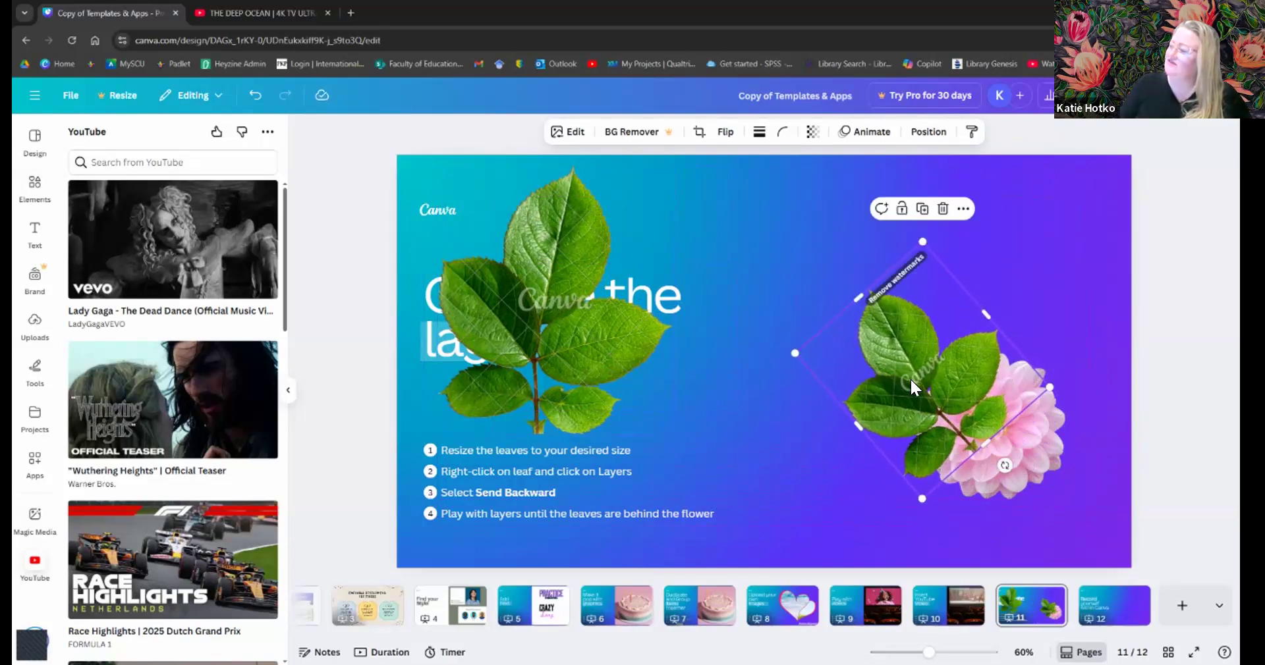
{"action": "right_click", "coordinate": [910, 379]}
{"action": "mouse_move", "coordinate": [910, 380]}
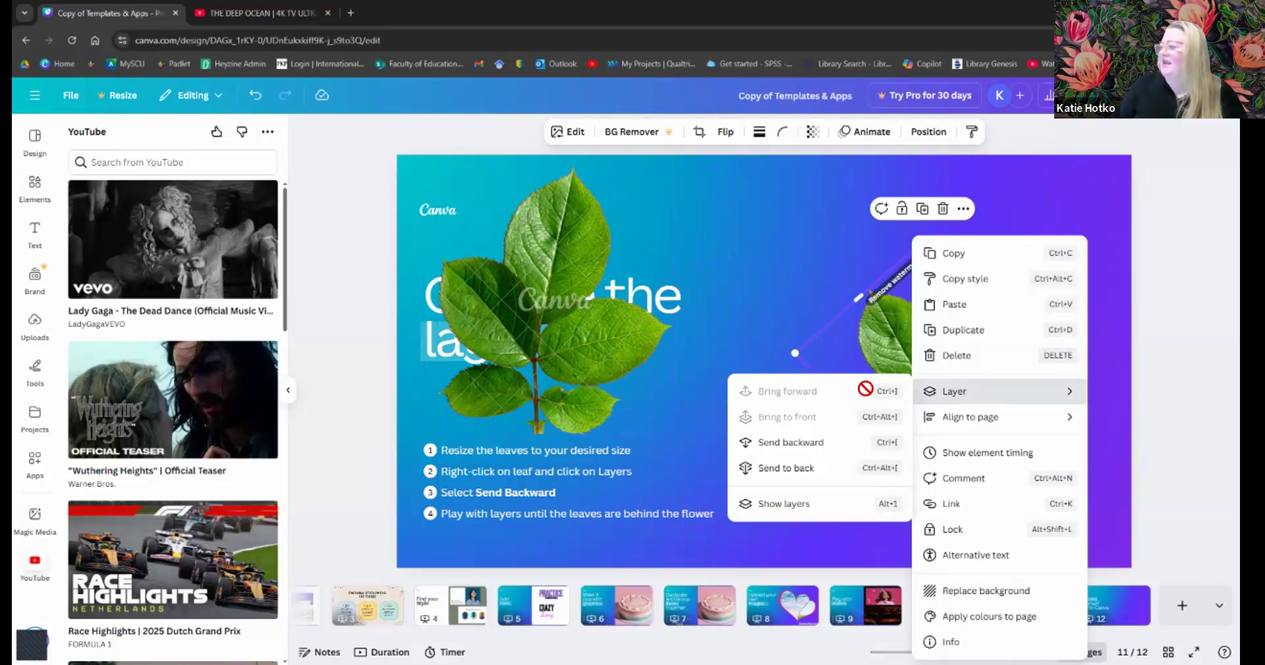
{"action": "left_click", "coordinate": [789, 441]}
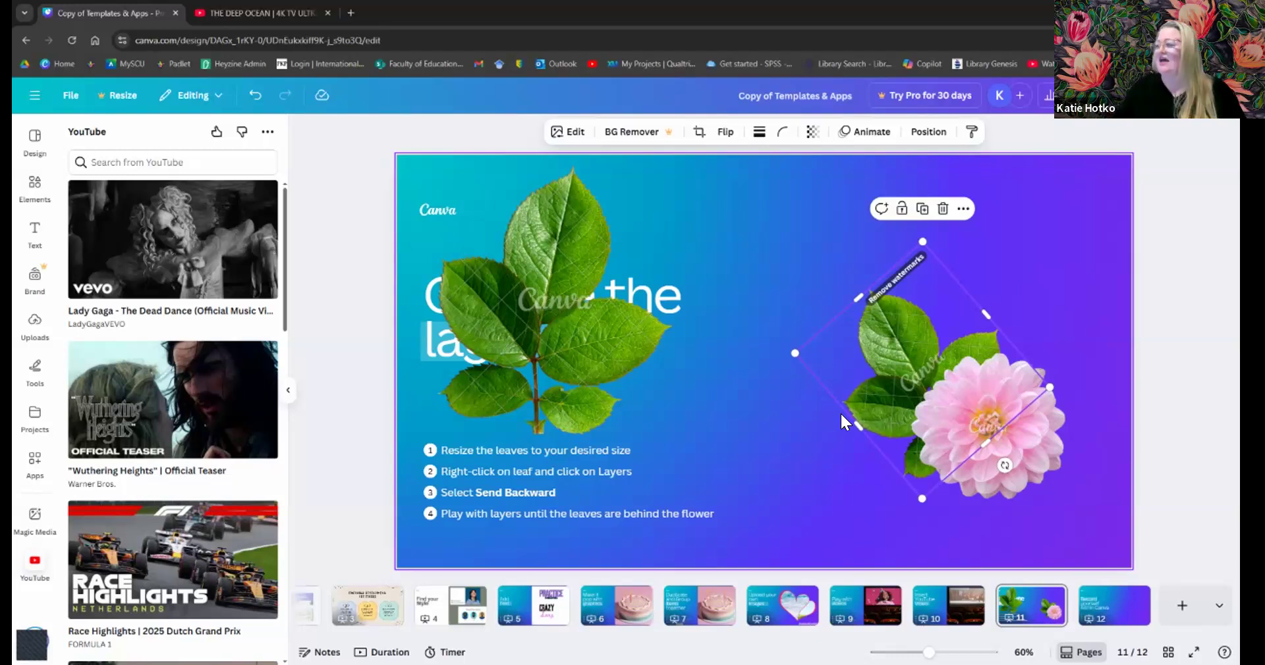
- Move the other sprig onto the flower, shrink it, and send it to the back
{"action": "left_click_drag", "start_coordinate": [529, 347], "coordinate": [1020, 381]}
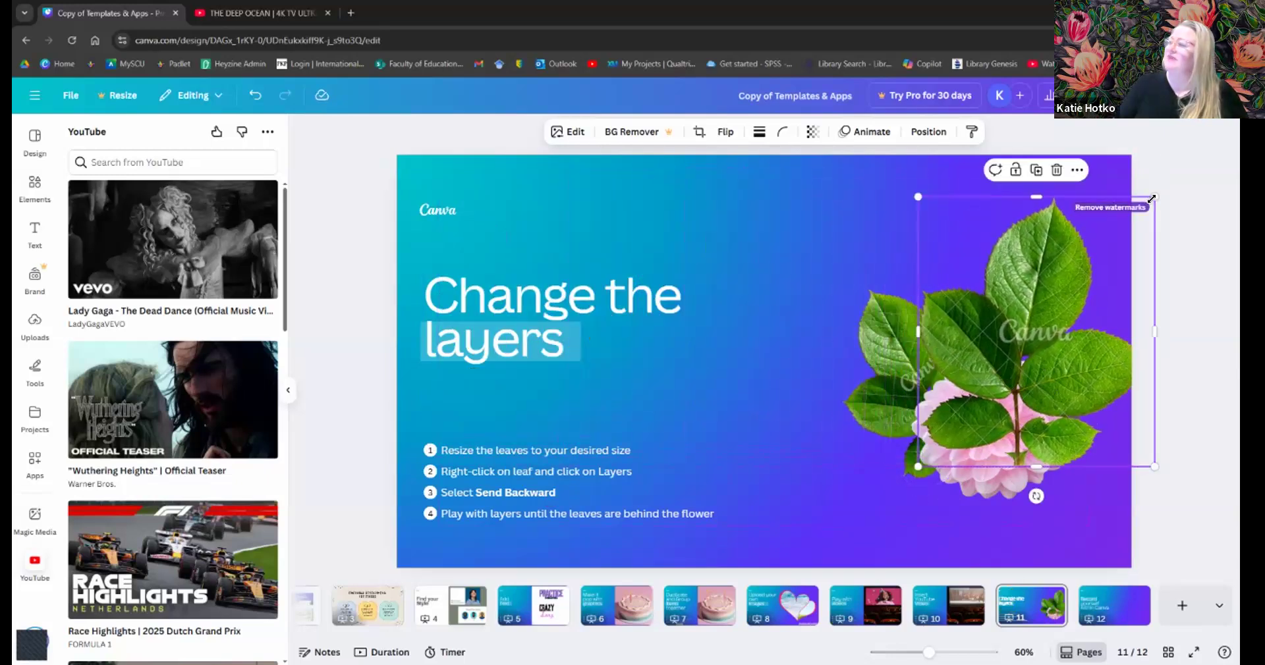
{"action": "left_click_drag", "start_coordinate": [1154, 196], "coordinate": [1077, 285]}
{"action": "left_click_drag", "start_coordinate": [994, 359], "coordinate": [1007, 329]}
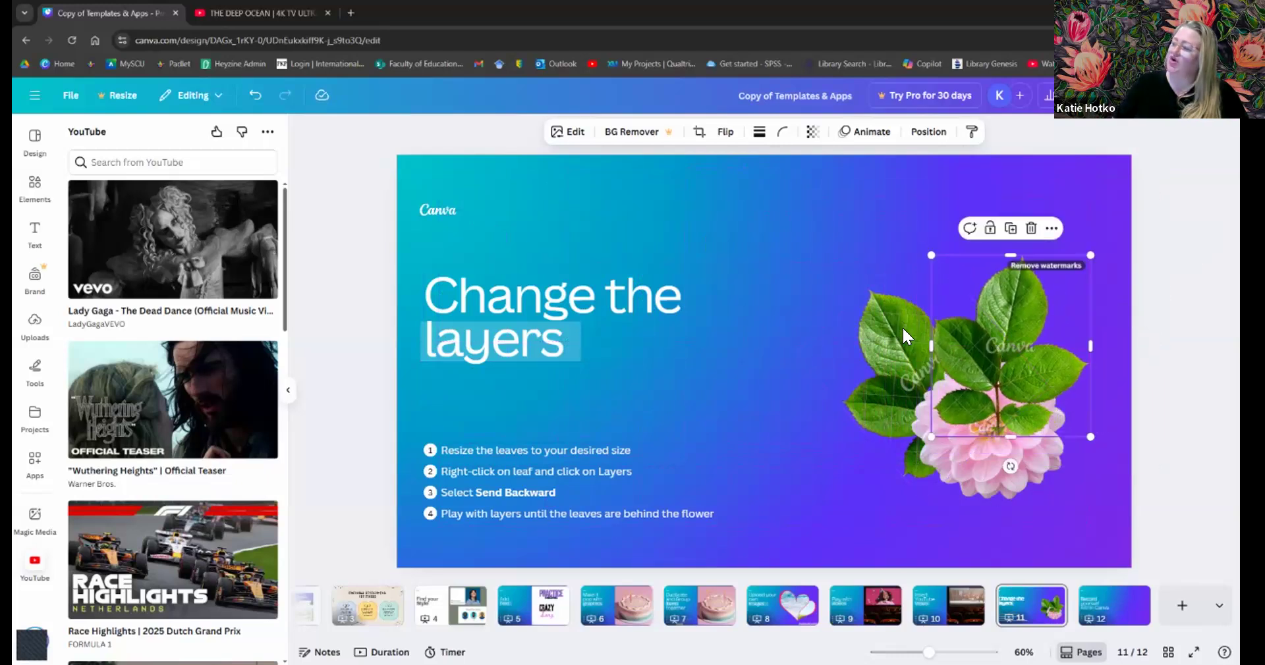
{"action": "right_click", "coordinate": [1026, 320]}
{"action": "mouse_move", "coordinate": [1072, 396]}
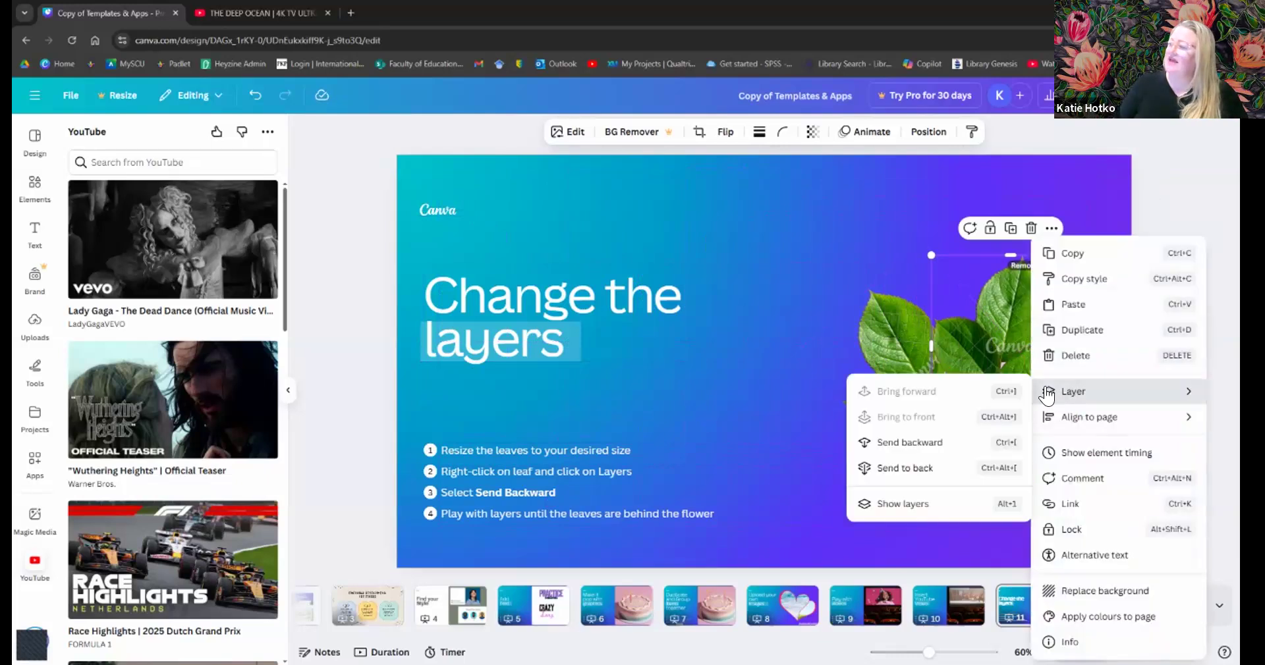
{"action": "left_click", "coordinate": [916, 443]}
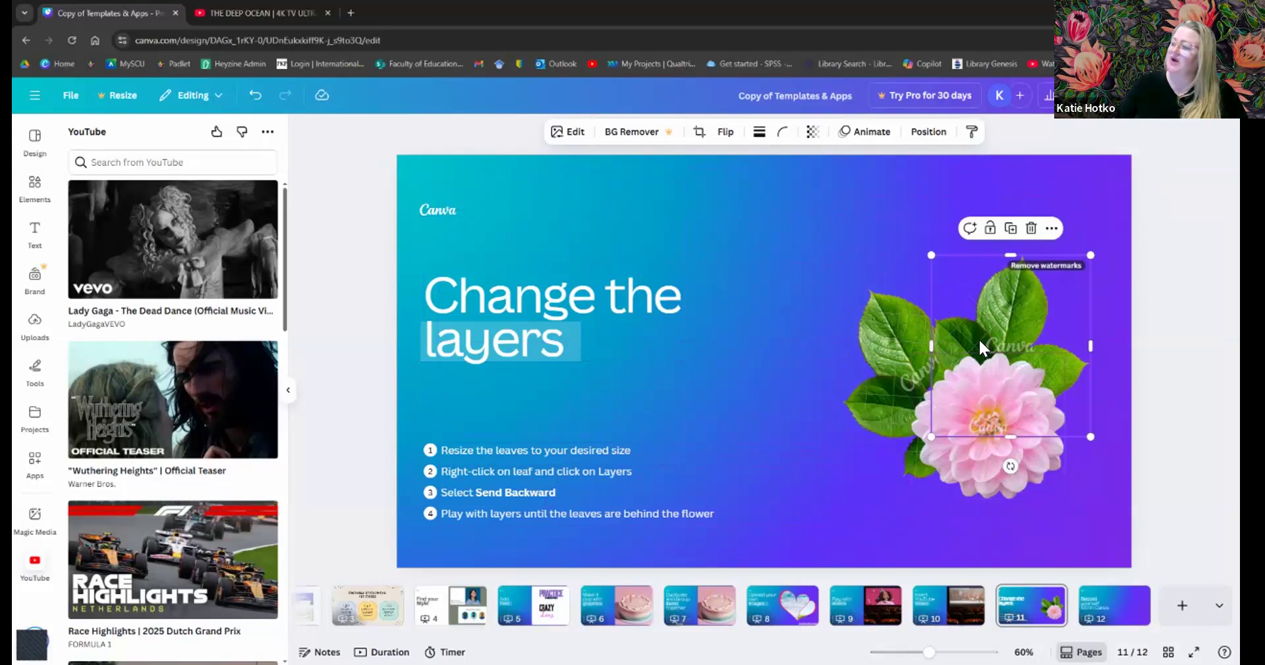
{"action": "right_click", "coordinate": [981, 303]}
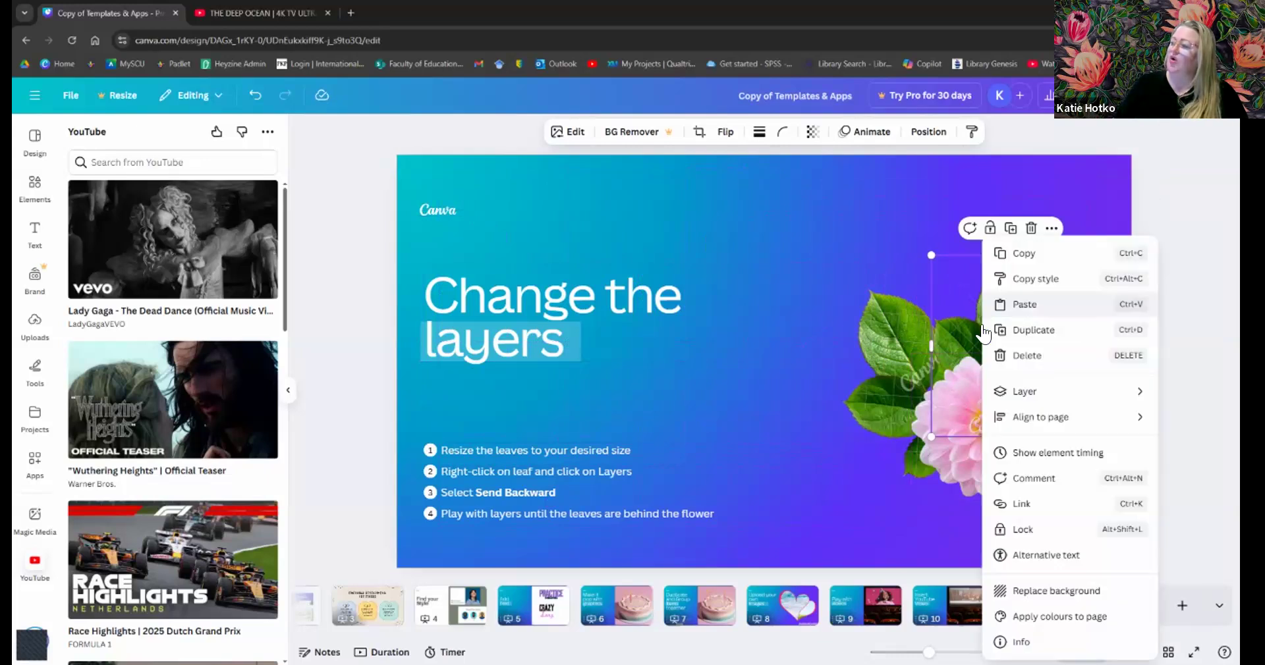
{"action": "mouse_move", "coordinate": [1015, 393]}
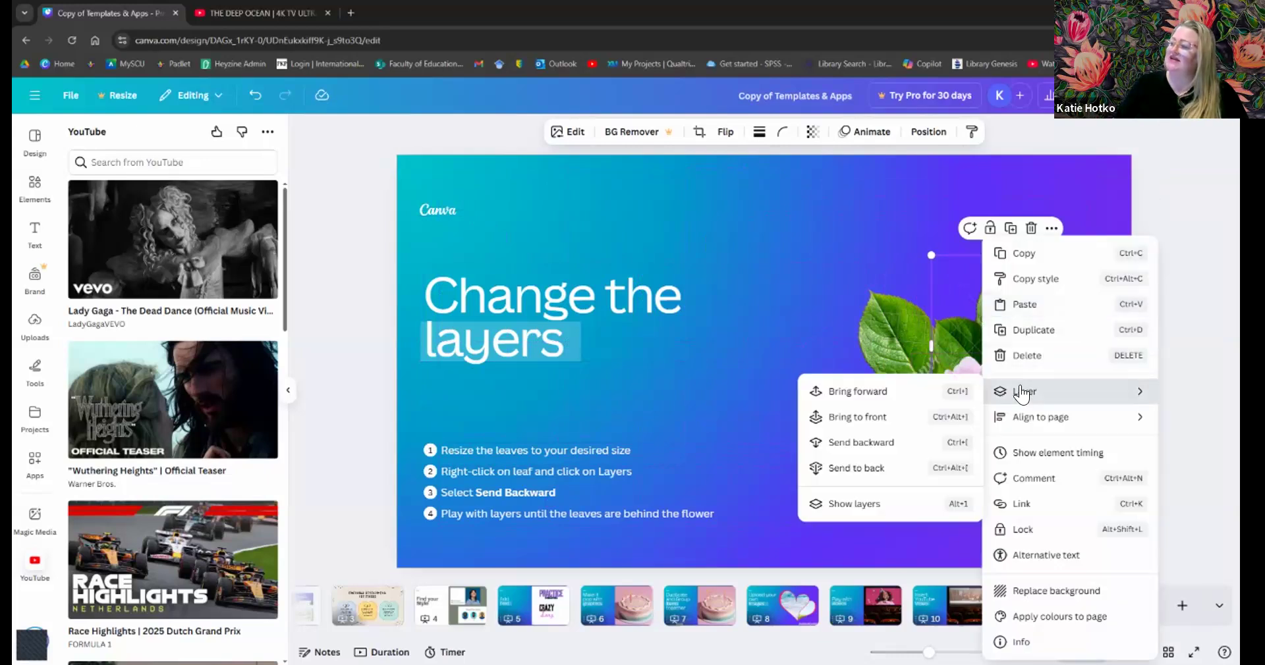
{"action": "left_click", "coordinate": [872, 468]}
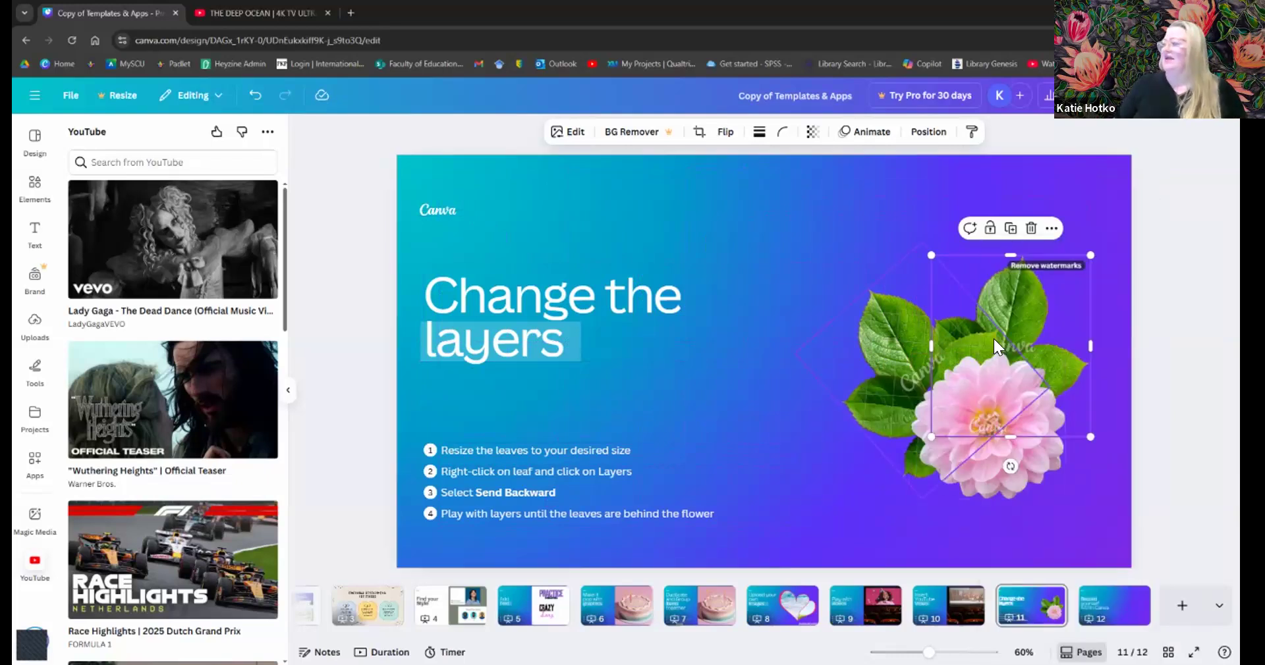
{"action": "left_click_drag", "start_coordinate": [1011, 303], "coordinate": [1019, 310]}
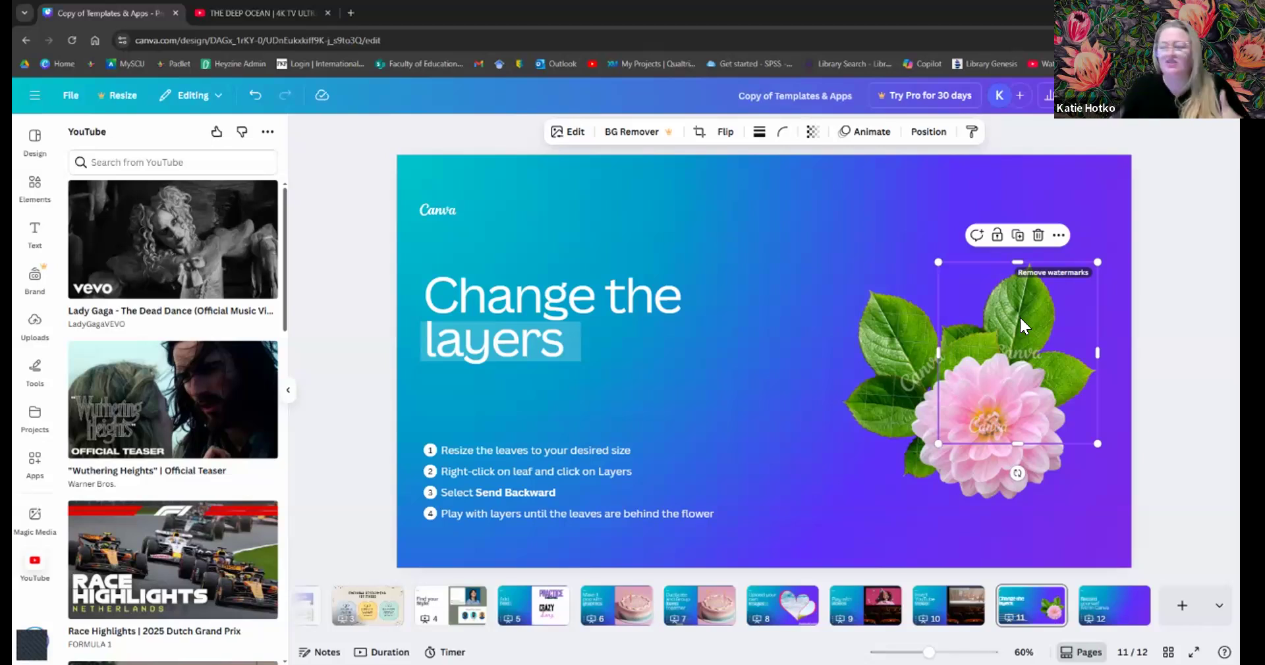
- Show the slide's full list of layers
{"action": "right_click", "coordinate": [1015, 316]}
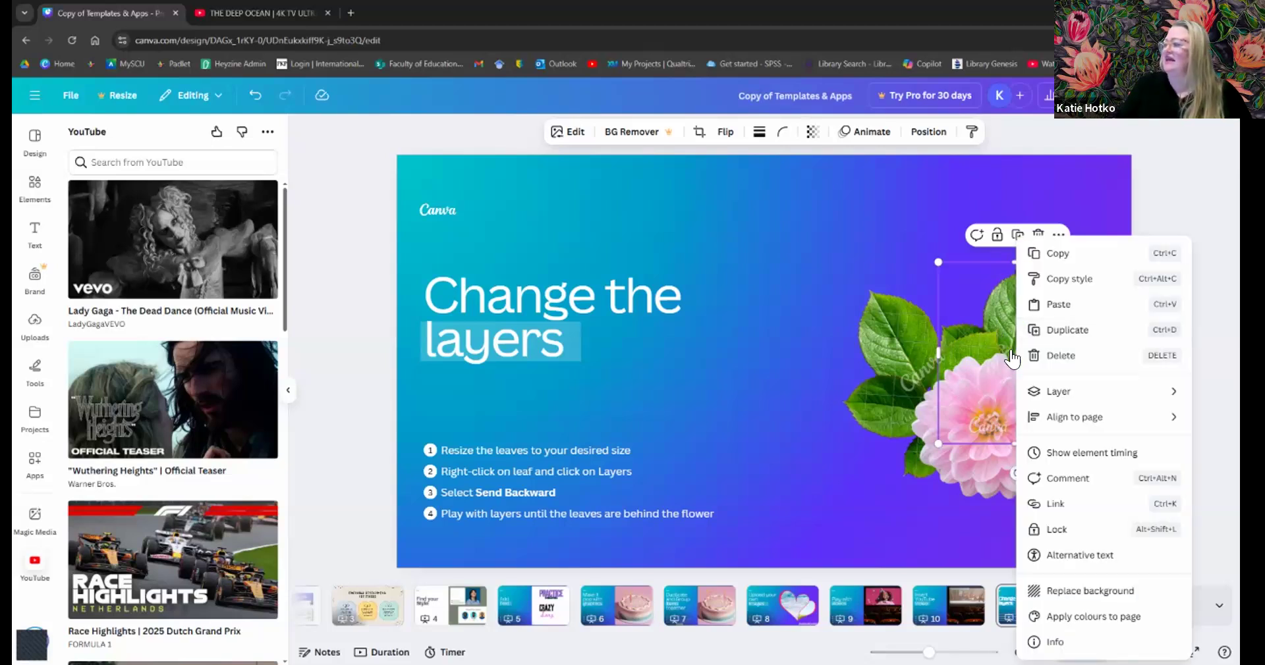
{"action": "mouse_move", "coordinate": [1053, 400]}
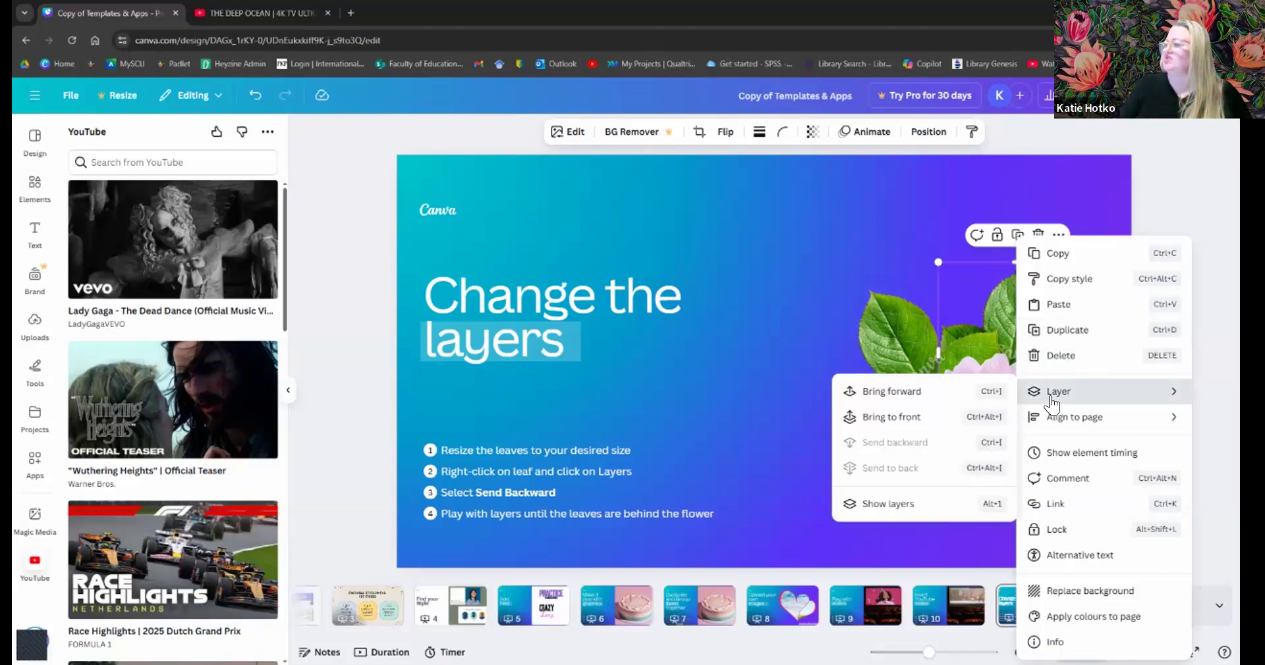
{"action": "left_click", "coordinate": [880, 508]}
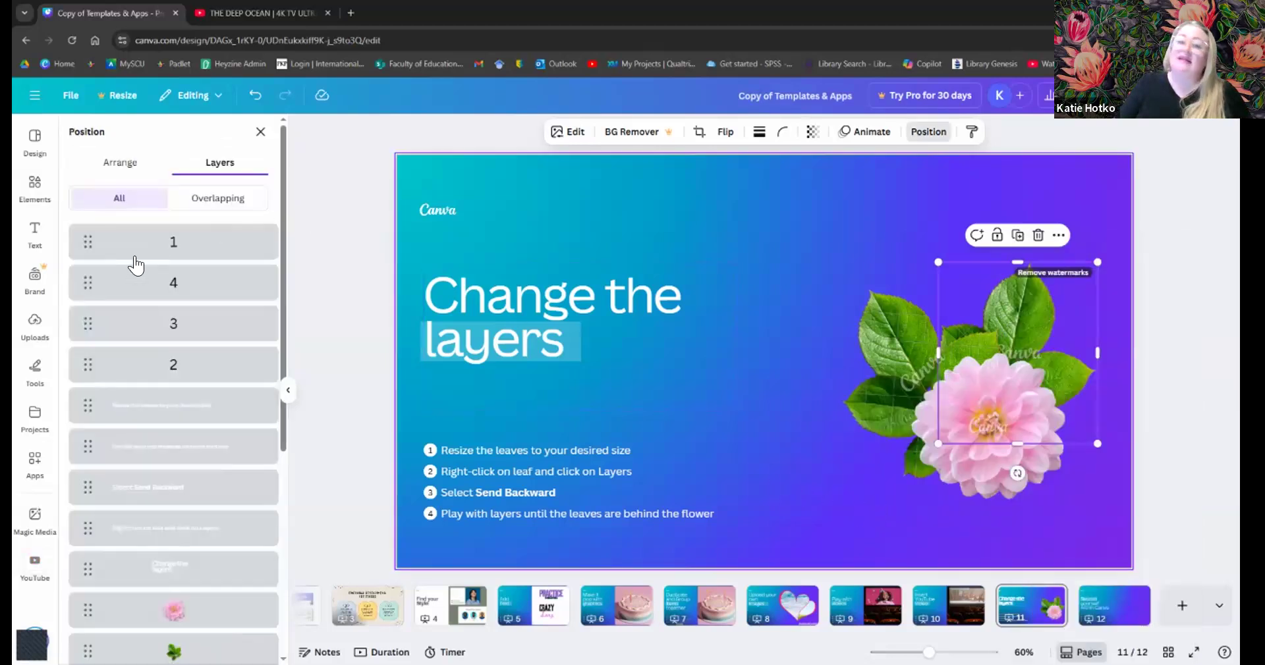
- In the layer list, raise the leaf layer and move the white circle layer to the top, then select the background
{"action": "scroll", "coordinate": [129, 435], "scroll_direction": "down", "scroll_amount": 5}
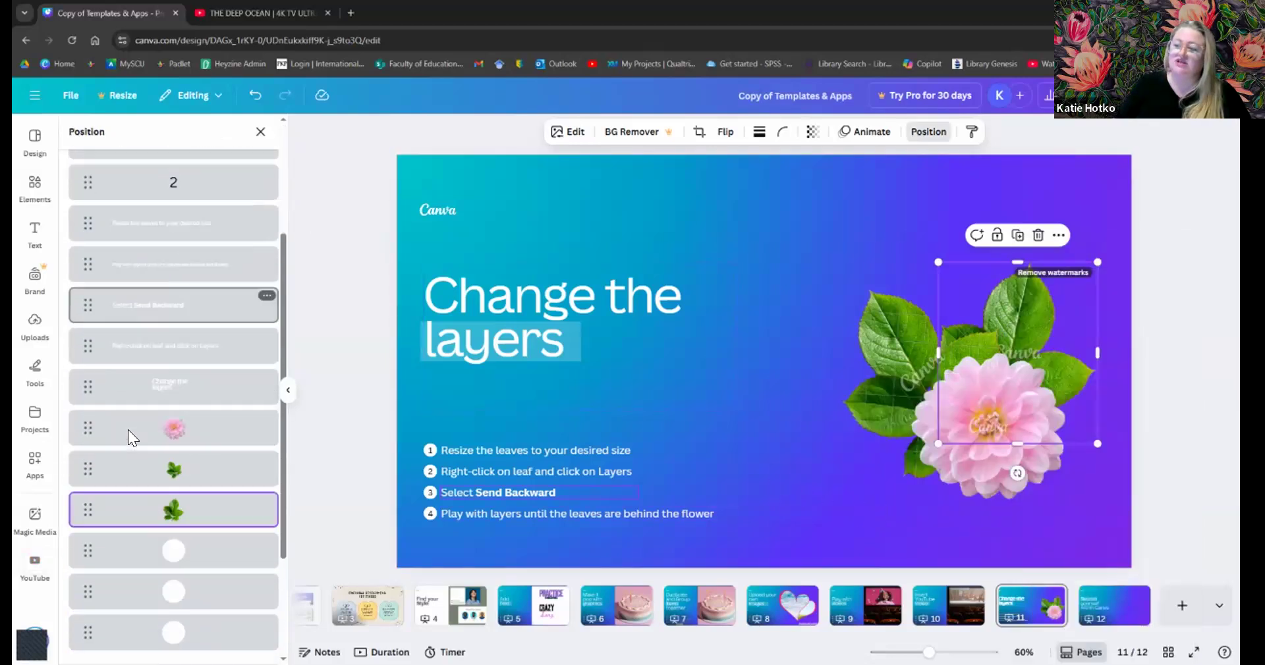
{"action": "scroll", "coordinate": [129, 434], "scroll_direction": "up", "scroll_amount": 5}
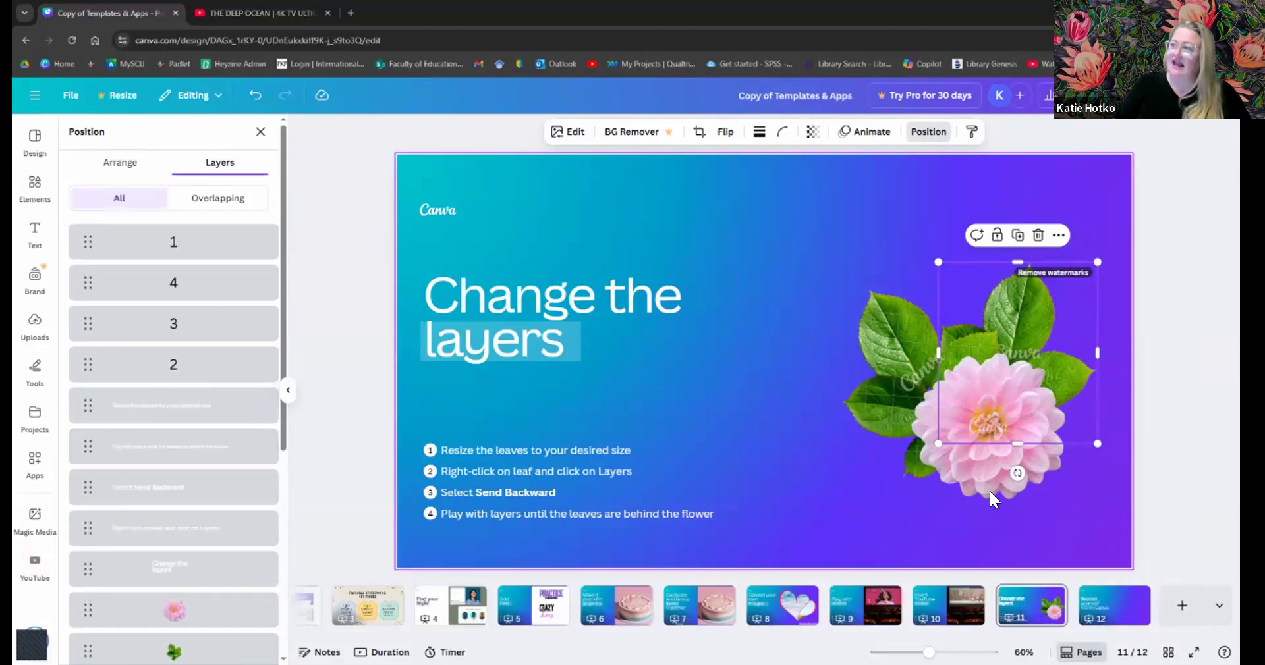
{"action": "scroll", "coordinate": [227, 369], "scroll_direction": "down", "scroll_amount": 5}
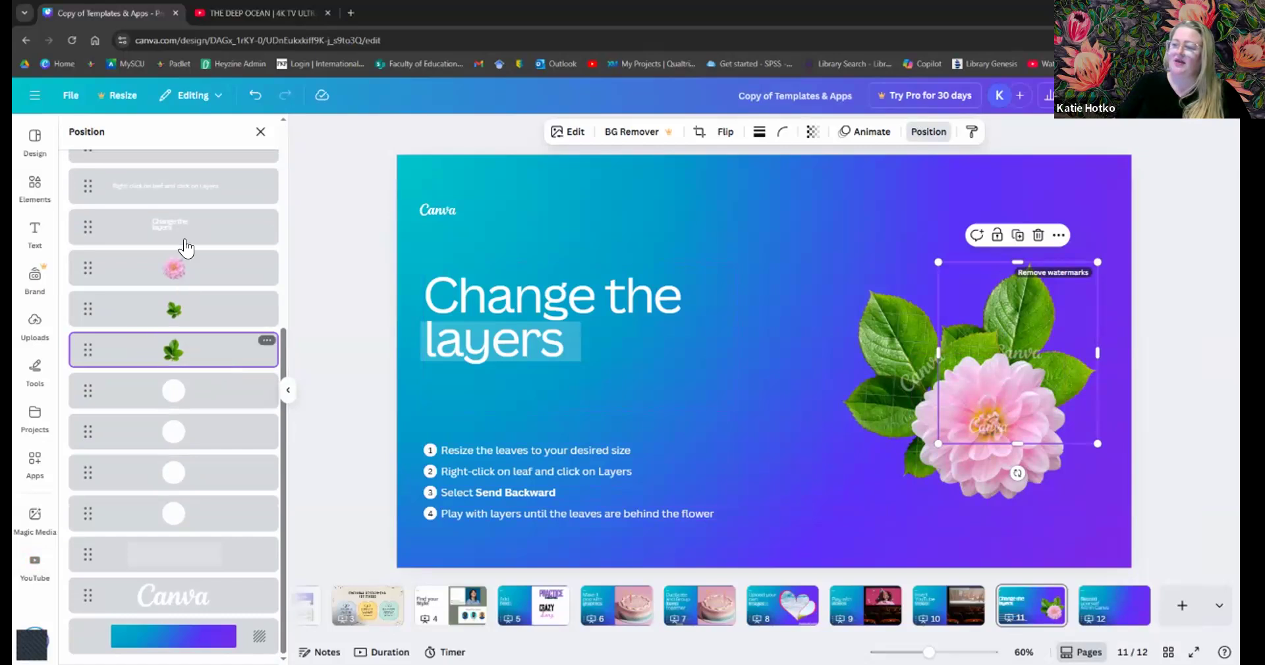
{"action": "mouse_move", "coordinate": [185, 362]}
{"action": "left_mouse_down"}
{"action": "mouse_move", "coordinate": [189, 245]}
{"action": "mouse_move", "coordinate": [186, 353]}
{"action": "left_mouse_up"}
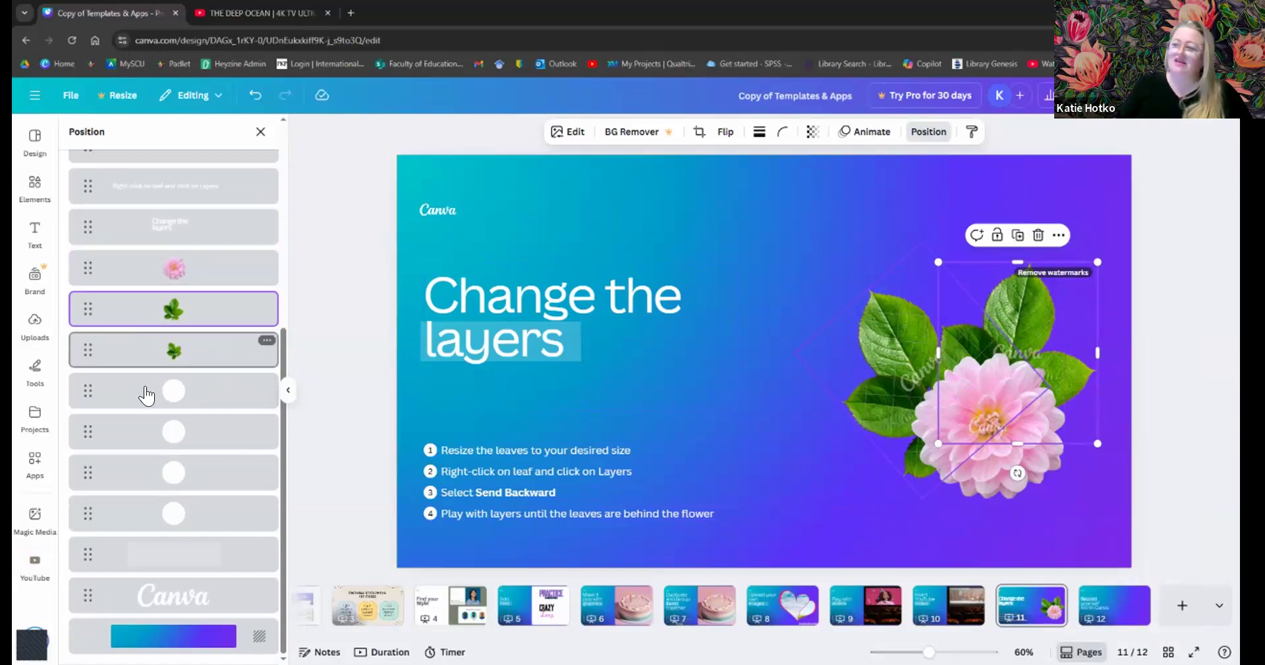
{"action": "left_click_drag", "start_coordinate": [164, 409], "coordinate": [162, 194]}
{"action": "scroll", "coordinate": [169, 560], "scroll_direction": "down", "scroll_amount": 3}
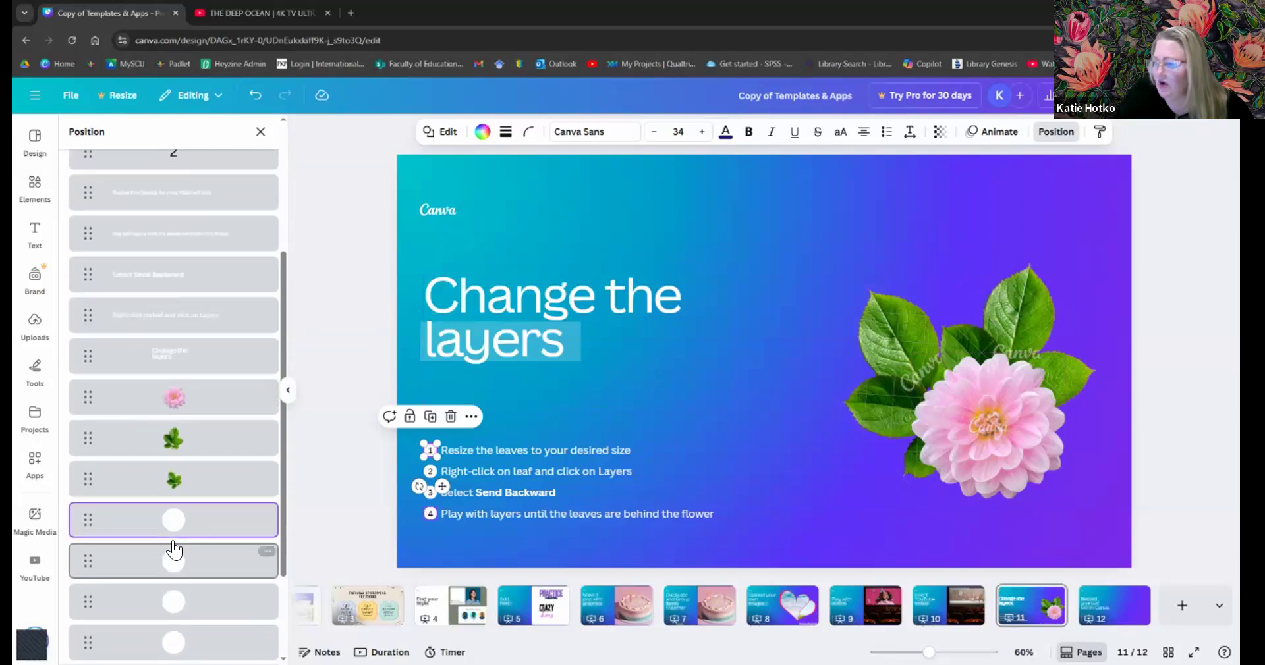
{"action": "left_click_drag", "start_coordinate": [171, 348], "coordinate": [175, 240]}
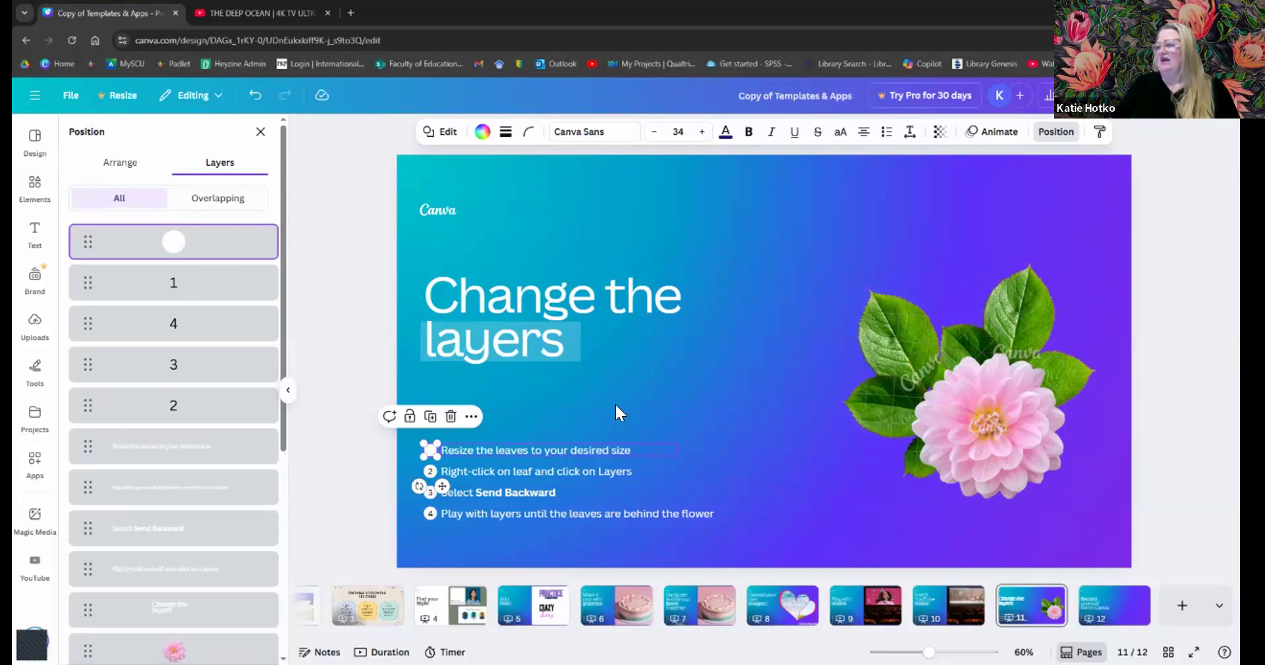
{"action": "left_click", "coordinate": [780, 465]}
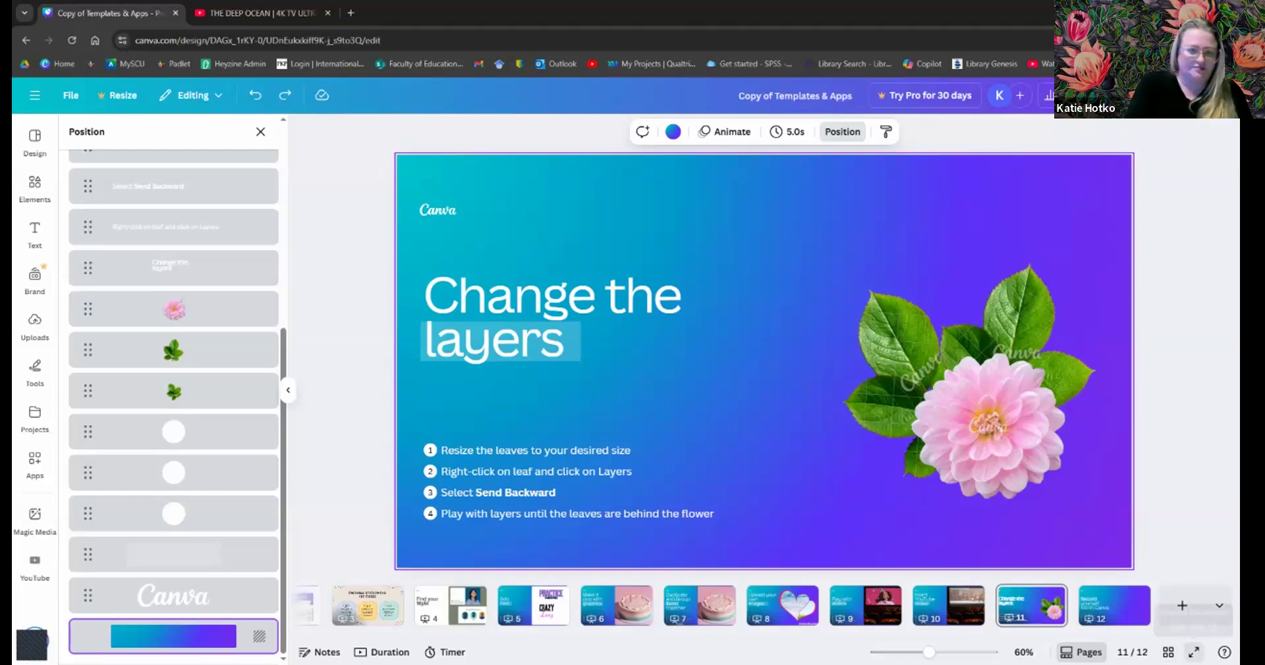
{"action": "left_click", "coordinate": [1194, 652]}
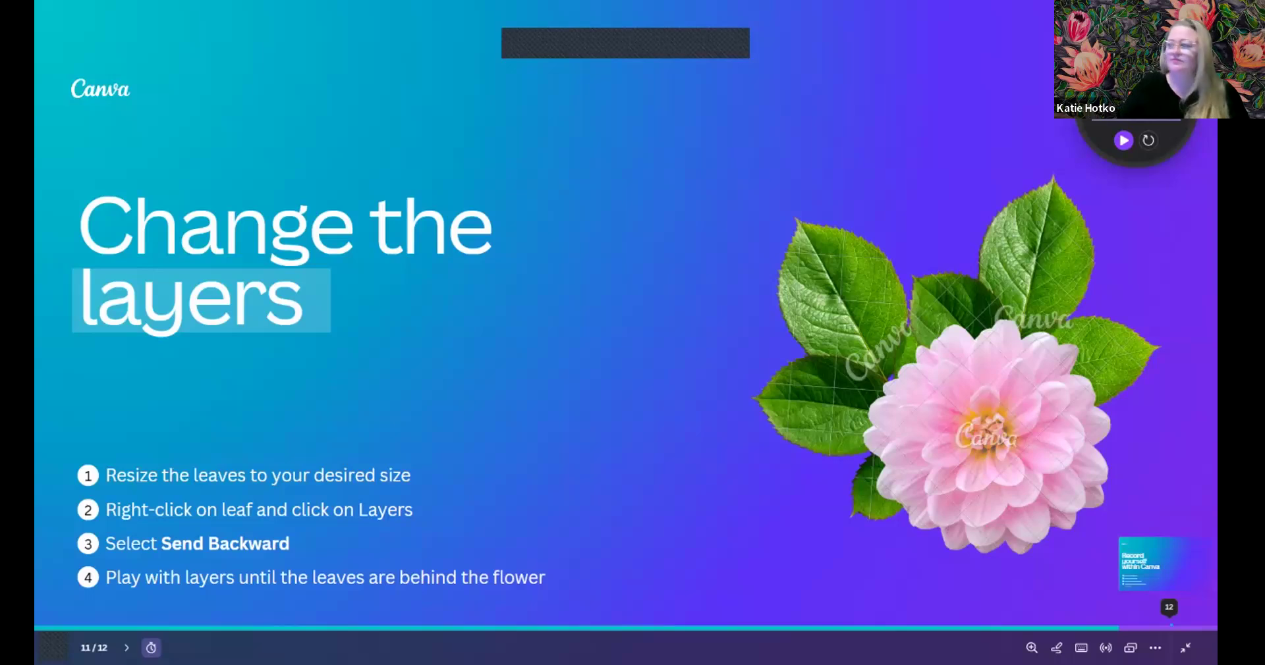
{"action": "left_click", "coordinate": [1123, 141]}
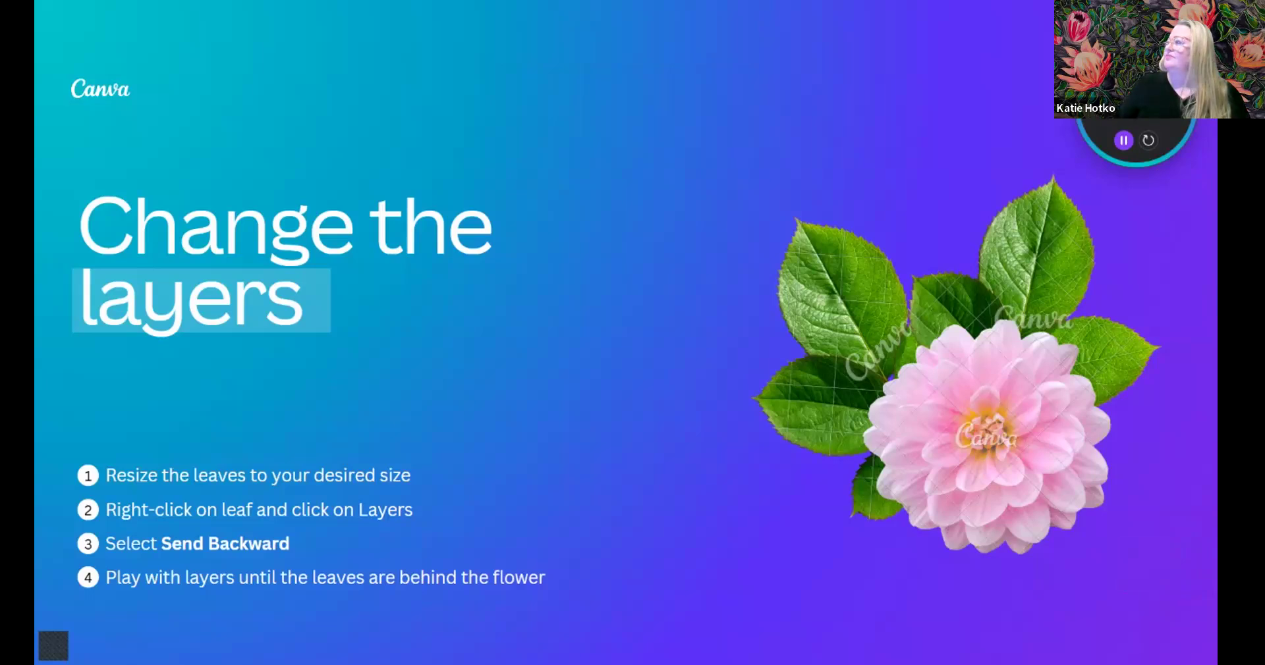
{"action": "left_click", "coordinate": [1135, 74]}
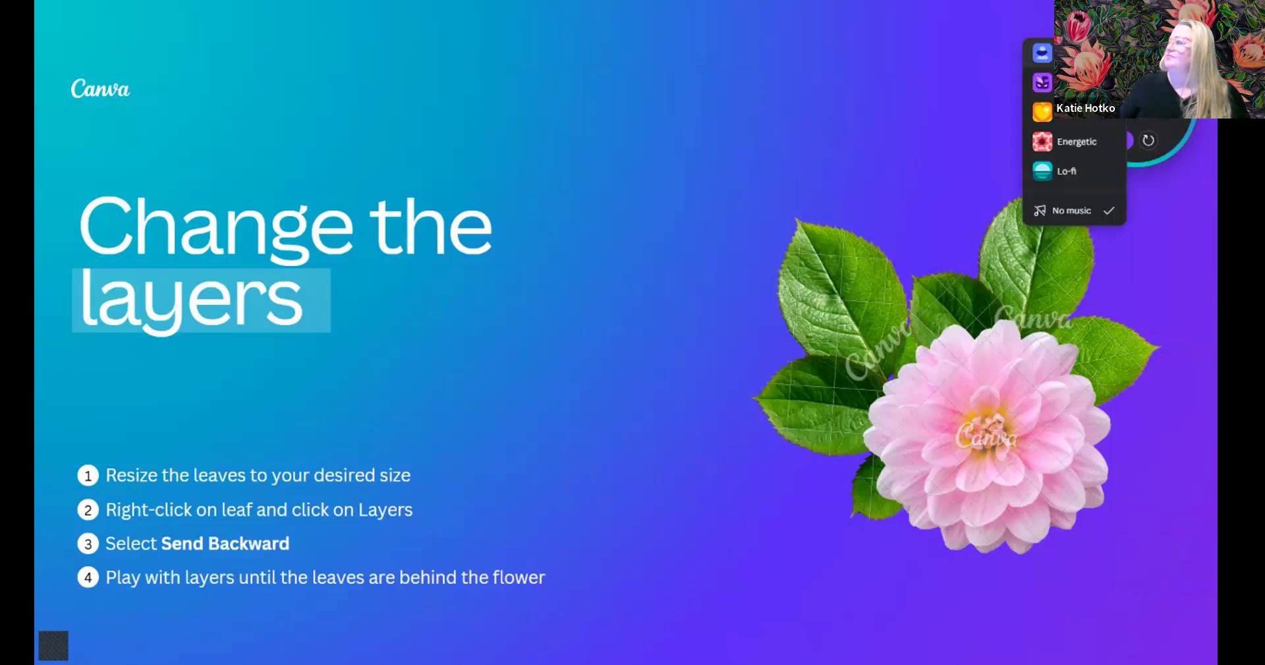
{"action": "left_click", "coordinate": [1067, 53]}
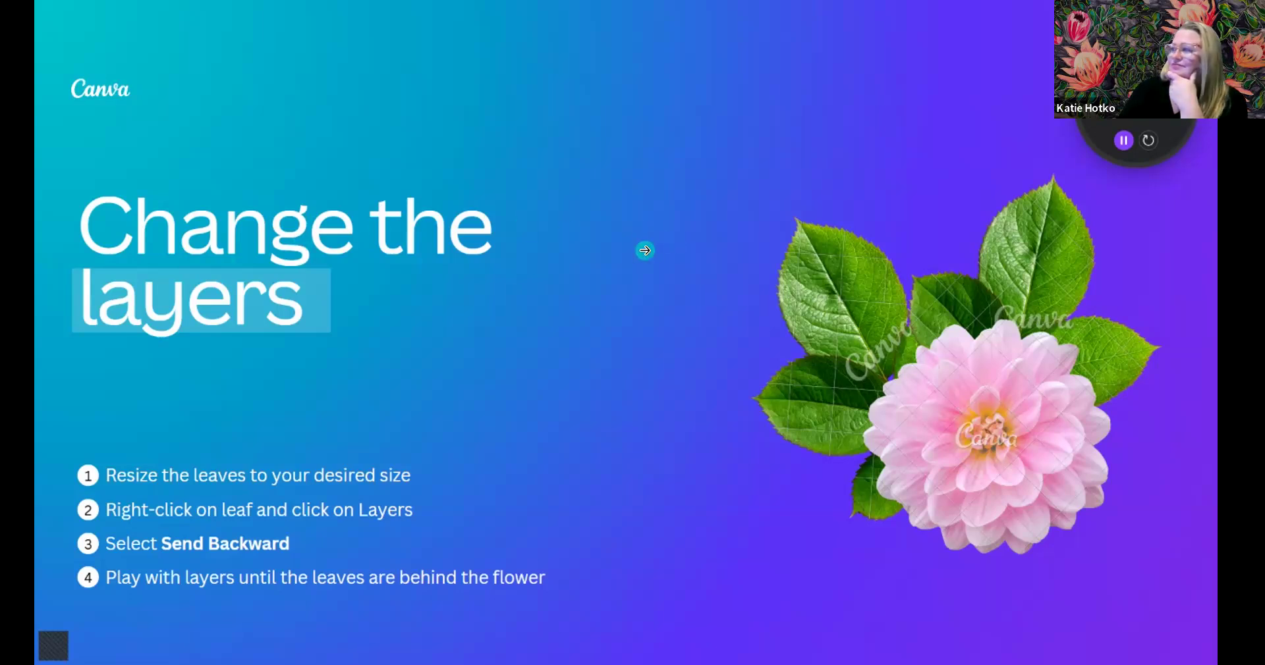
- Advance to the 'Record yourself within Canva' slide, then exit the full-screen presentation
{"action": "left_click", "coordinate": [645, 251]}
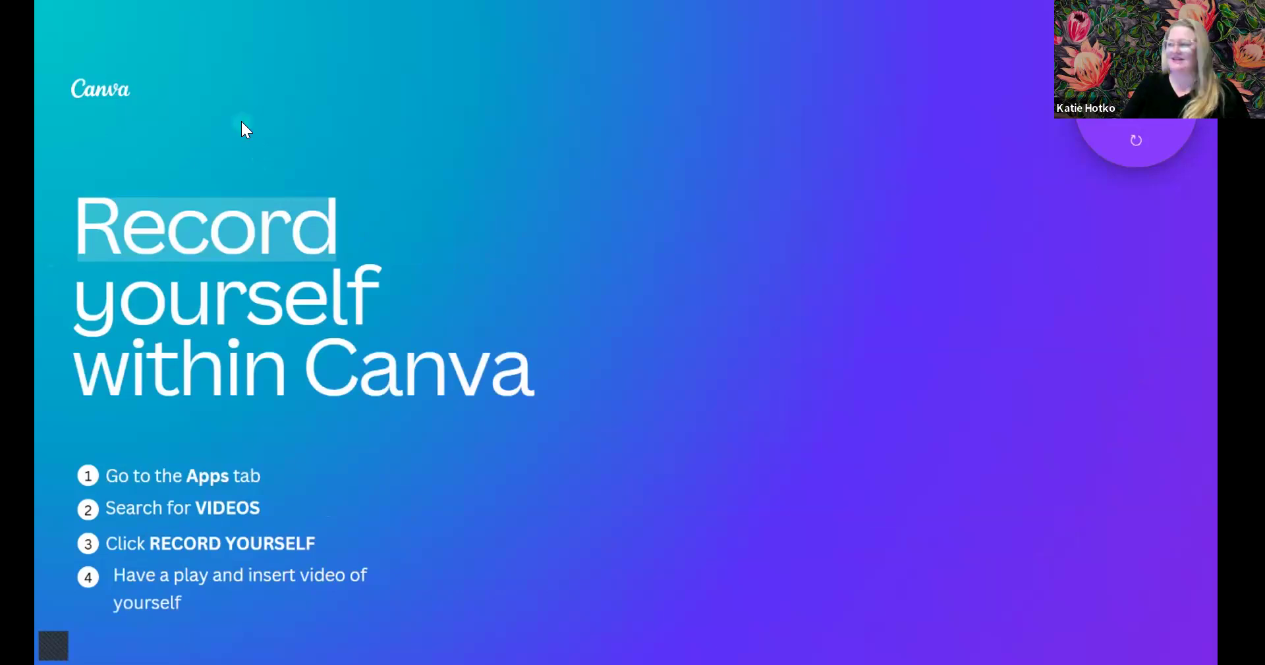
{"action": "key", "text": "Escape"}
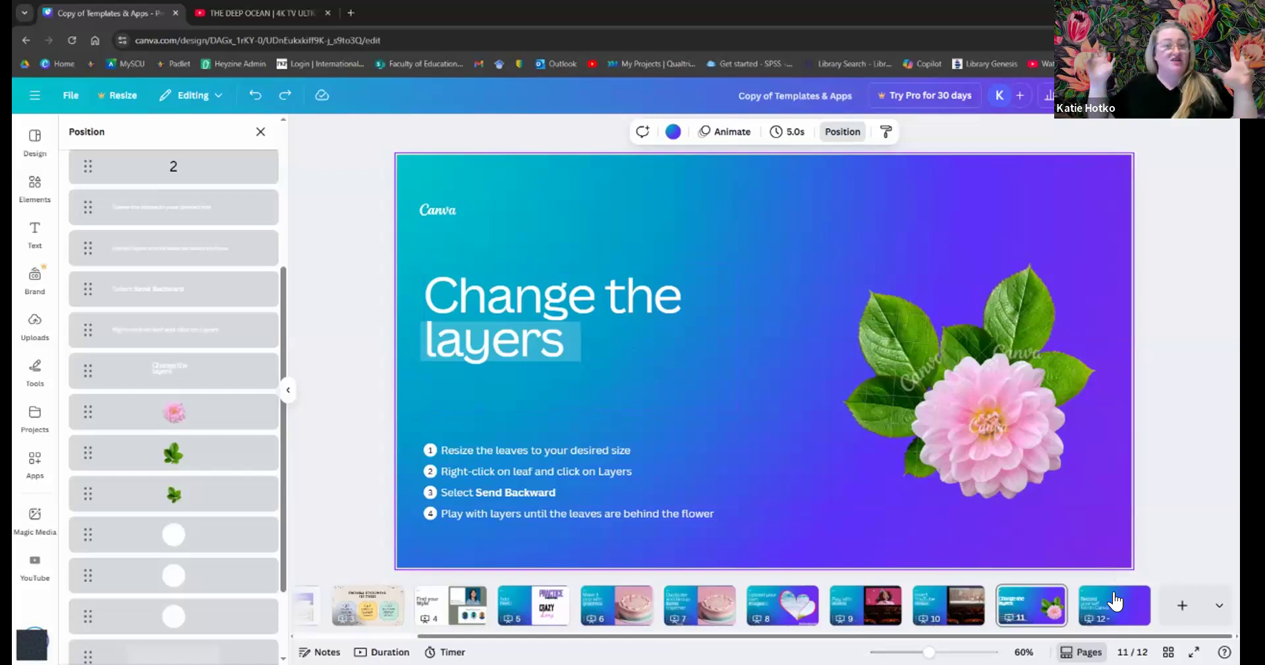
- Select the page 12 thumbnail, 'Record yourself within Canva', in the page strip
{"action": "left_click", "coordinate": [1114, 601]}
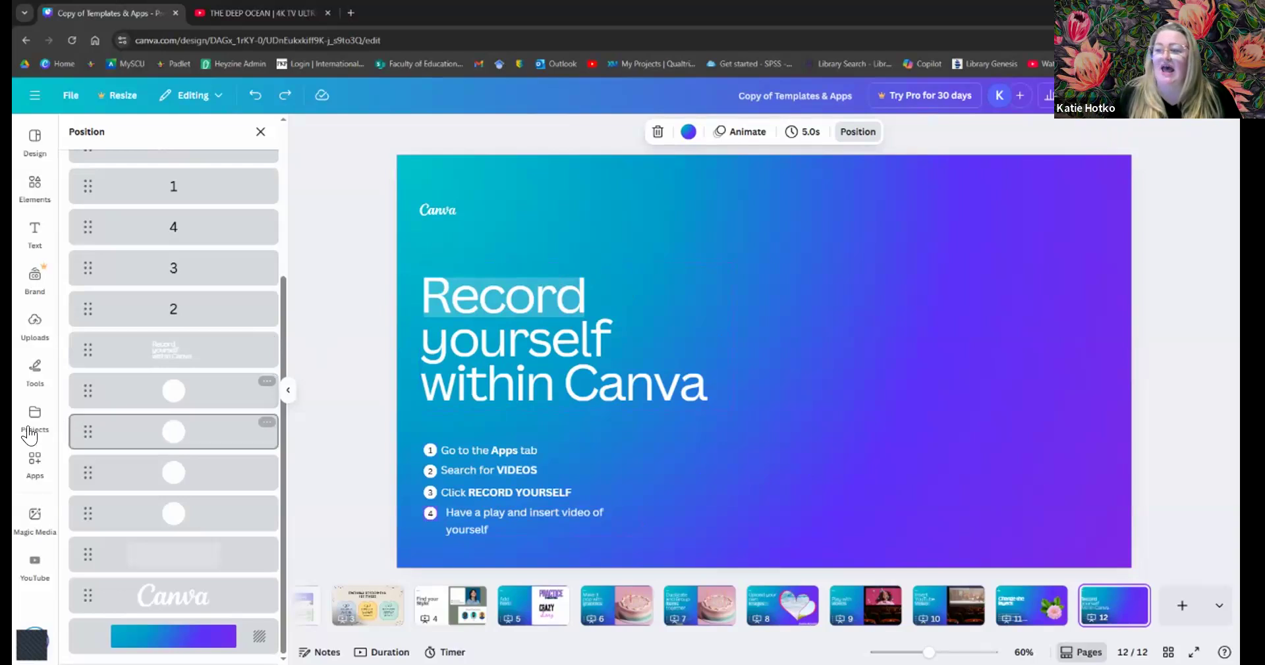
- Search Apps for 'videos', replacing the old 'youtube' query, and open the Videos app
{"action": "left_click", "coordinate": [32, 475]}
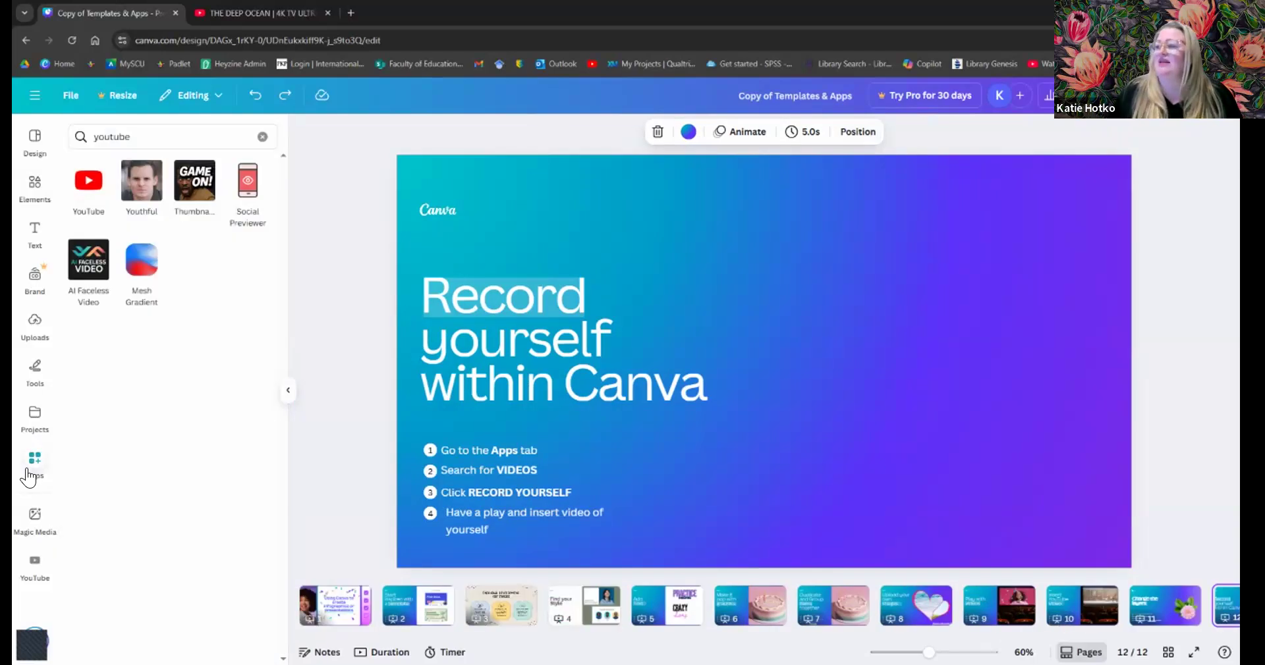
{"action": "left_click", "coordinate": [149, 132]}
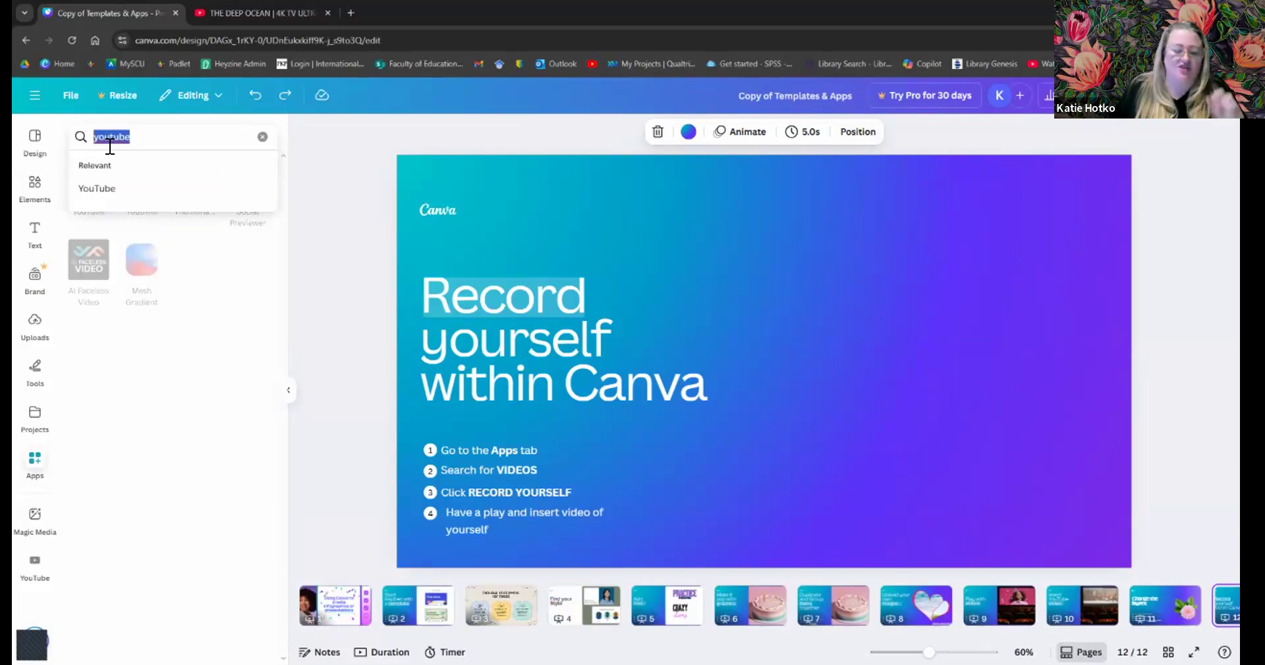
{"action": "type", "text": "videos"}
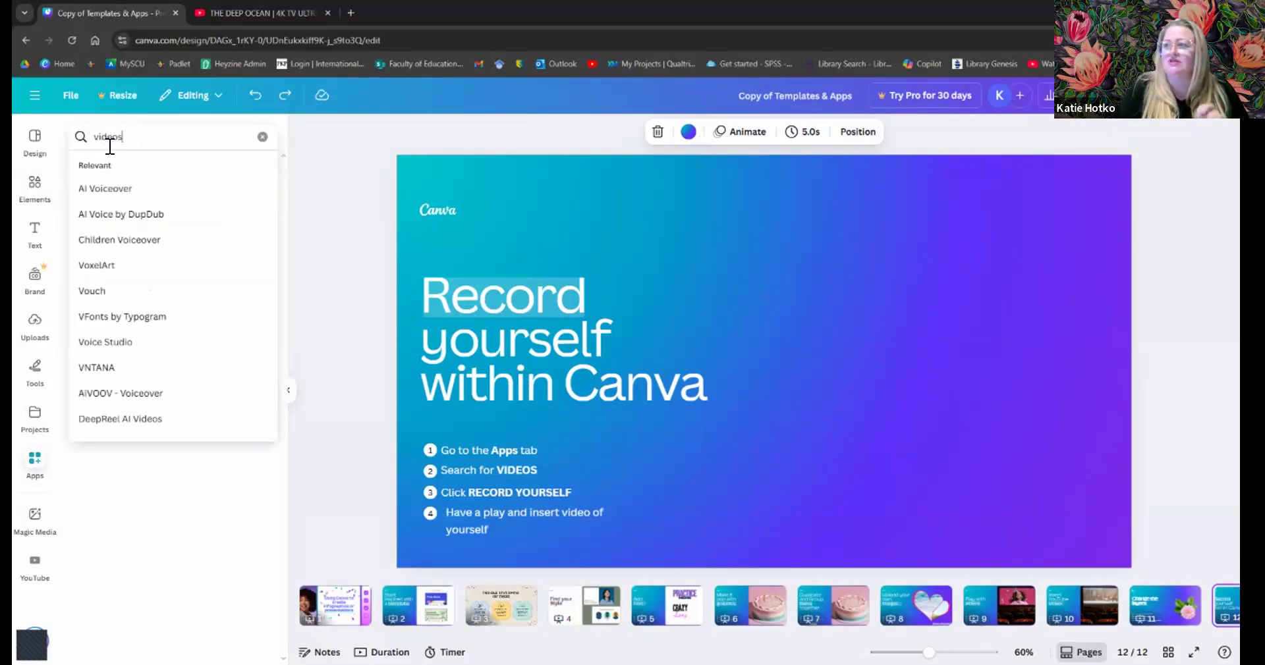
{"action": "key", "text": "Return"}
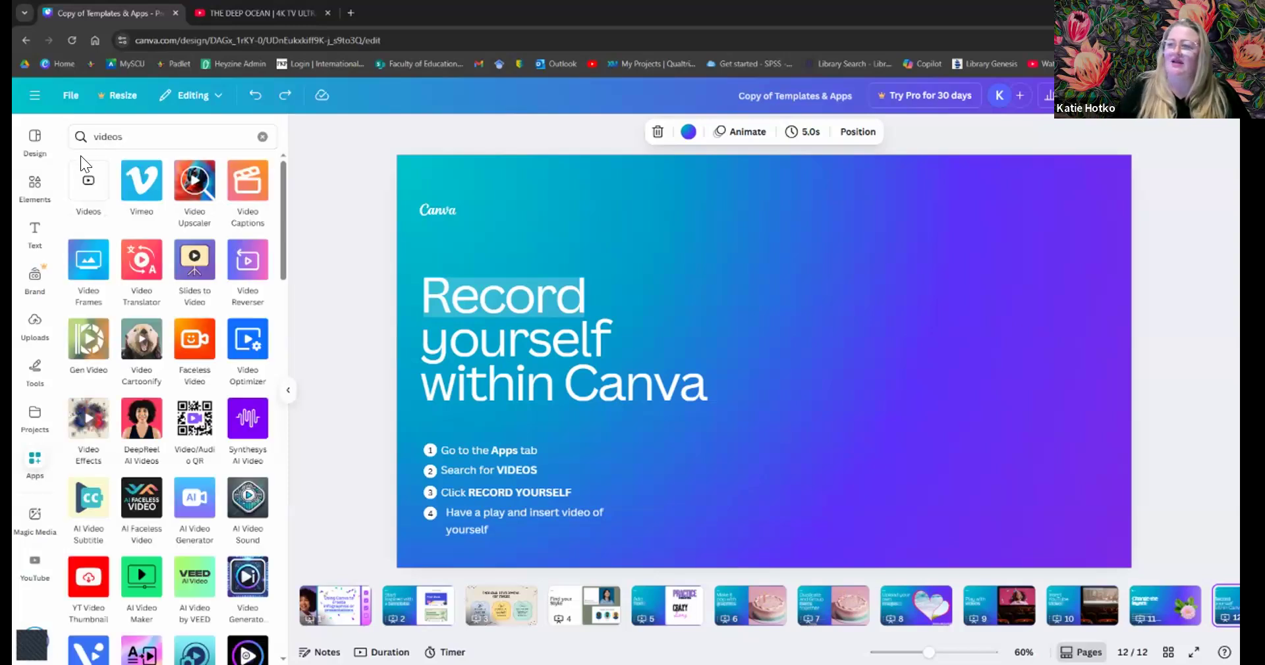
{"action": "left_click", "coordinate": [88, 189]}
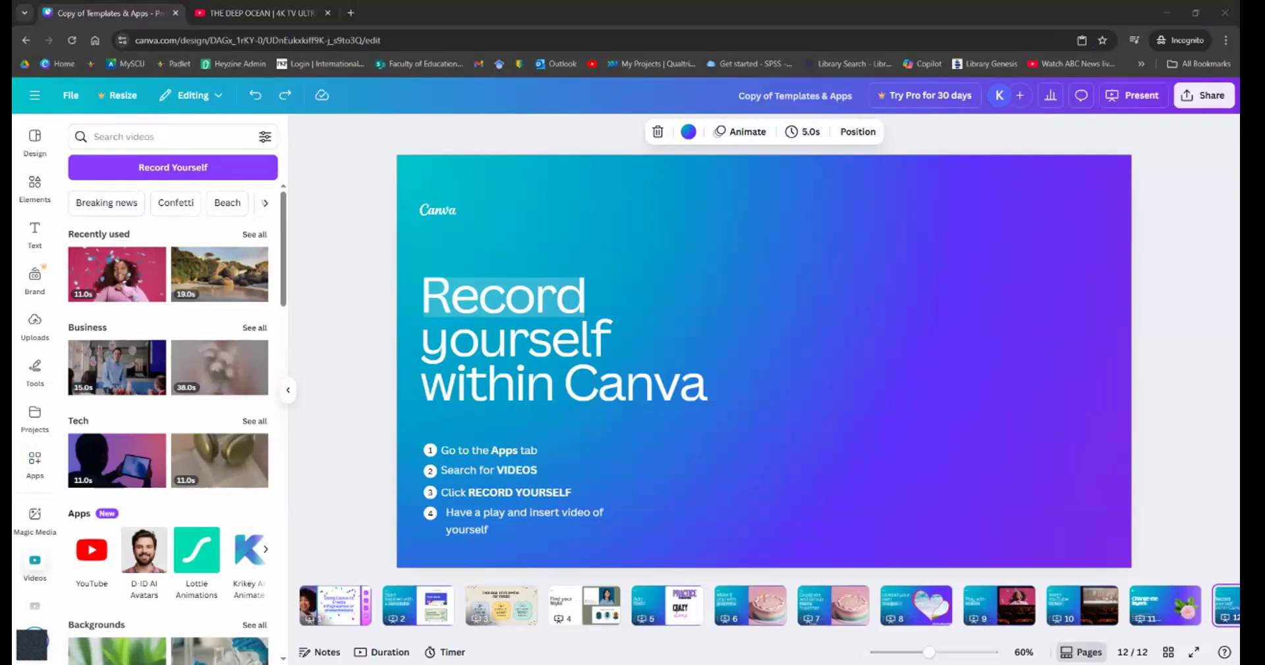
- Start Record Yourself and allow camera and microphone access while visiting the site
{"action": "left_click", "coordinate": [202, 169]}
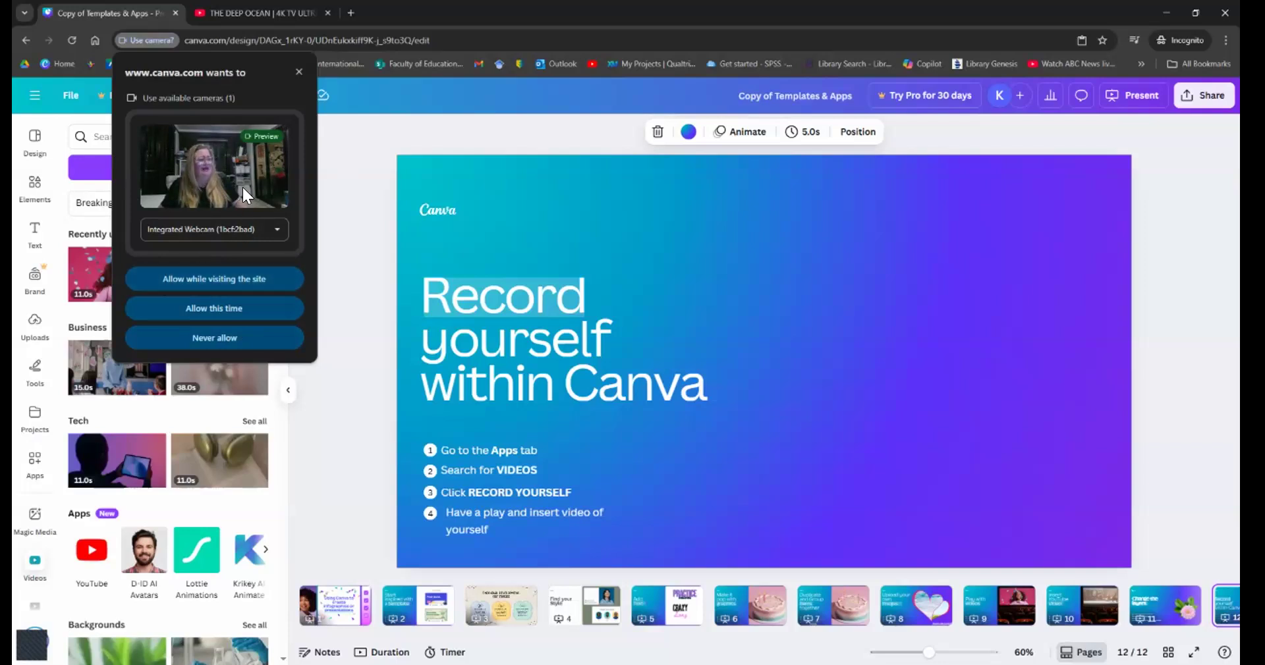
{"action": "left_click", "coordinate": [235, 279]}
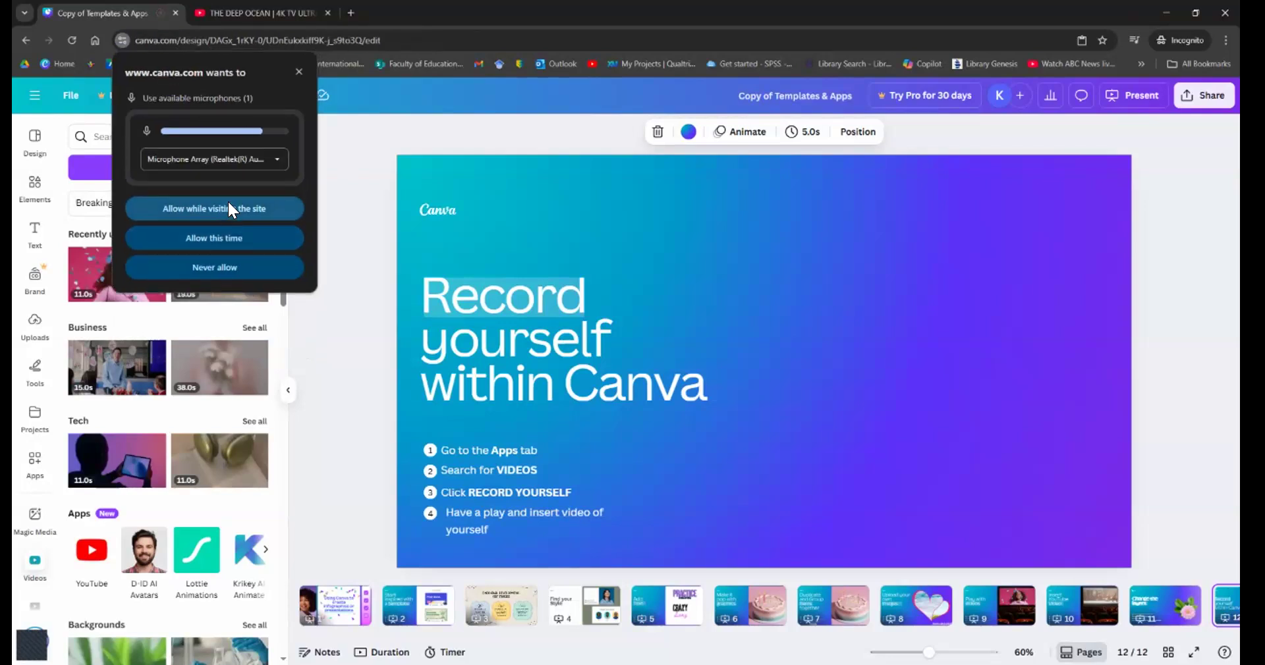
{"action": "left_click", "coordinate": [227, 201]}
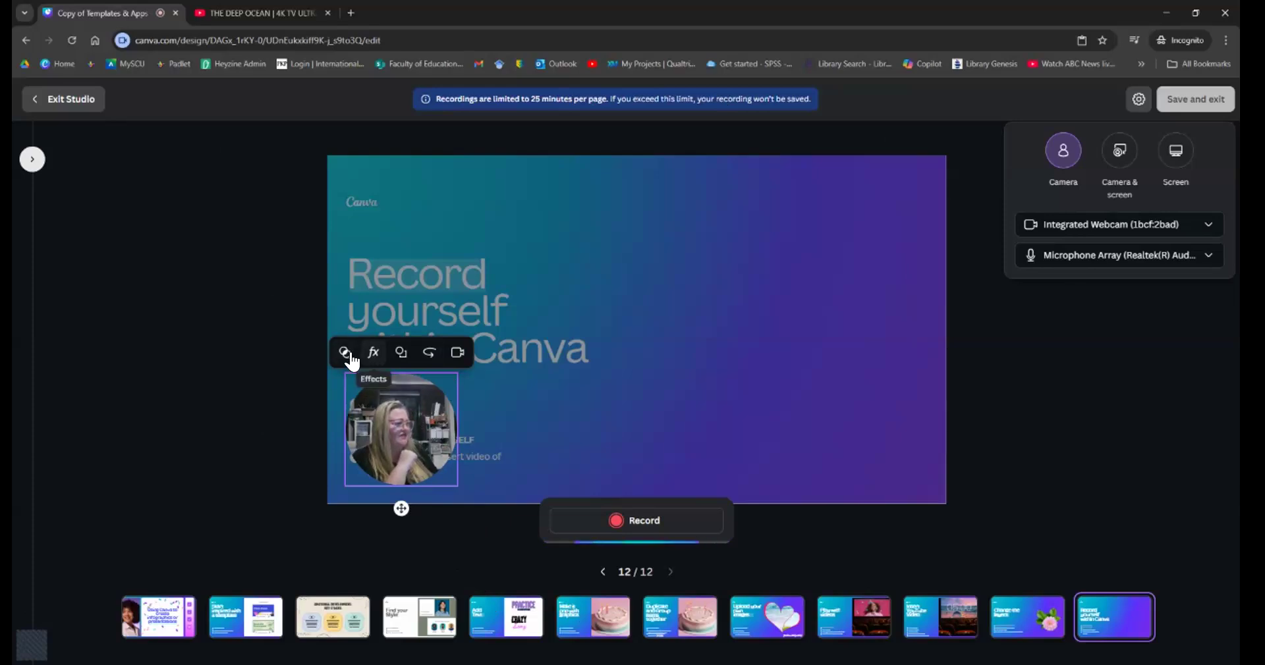
- Check the webcam effects panel, then drag the webcam bubble to the right side of slide 12
{"action": "left_click", "coordinate": [373, 356]}
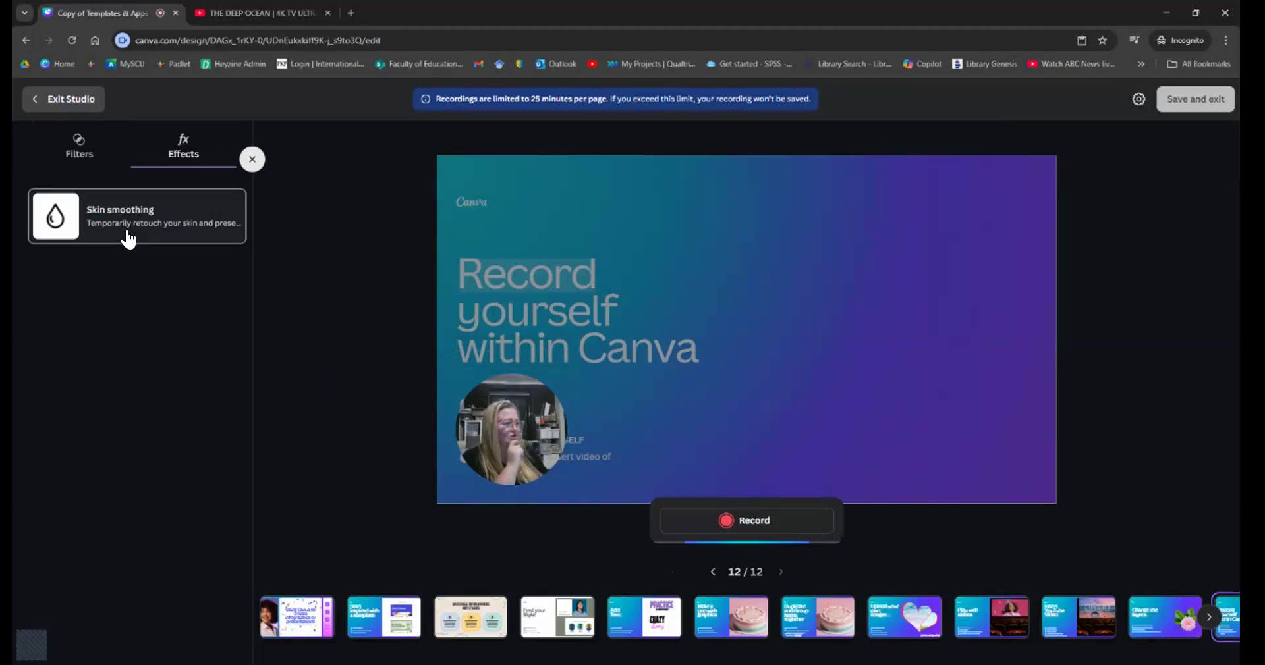
{"action": "left_click", "coordinate": [251, 160]}
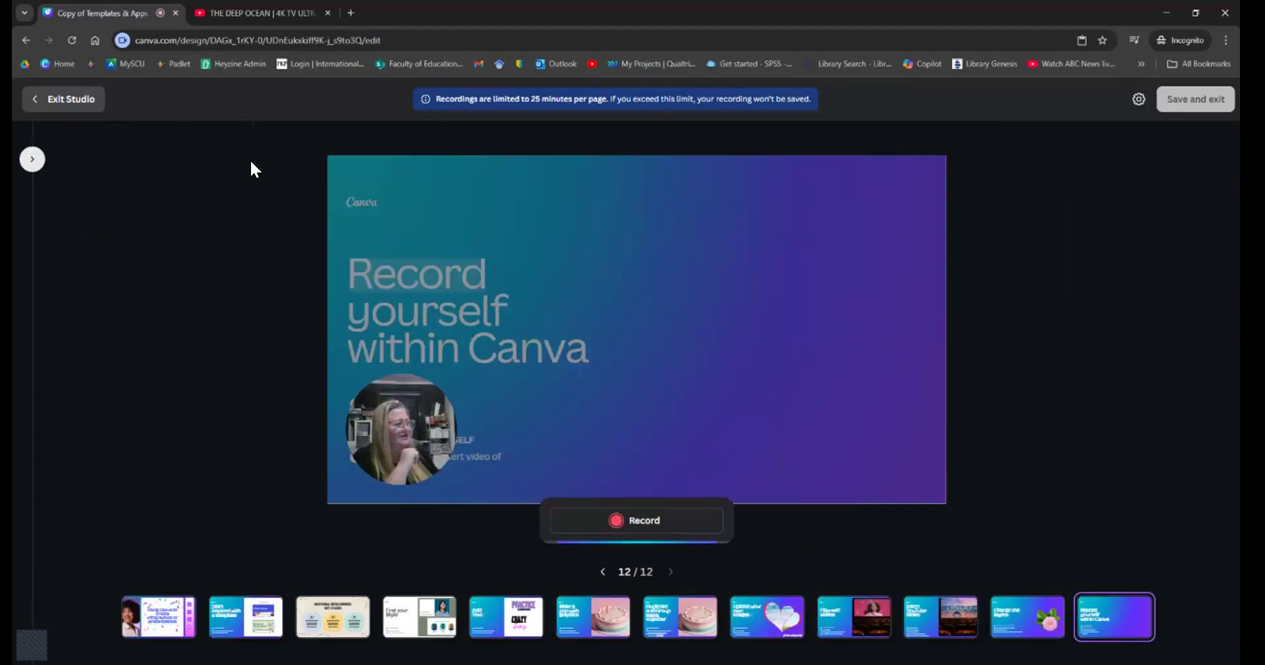
{"action": "left_click", "coordinate": [389, 428]}
{"action": "left_click_drag", "start_coordinate": [369, 425], "coordinate": [586, 410]}
{"action": "mouse_move", "coordinate": [802, 406]}
{"action": "left_mouse_down"}
{"action": "mouse_move", "coordinate": [821, 413]}
{"action": "mouse_move", "coordinate": [817, 402]}
{"action": "left_mouse_up"}
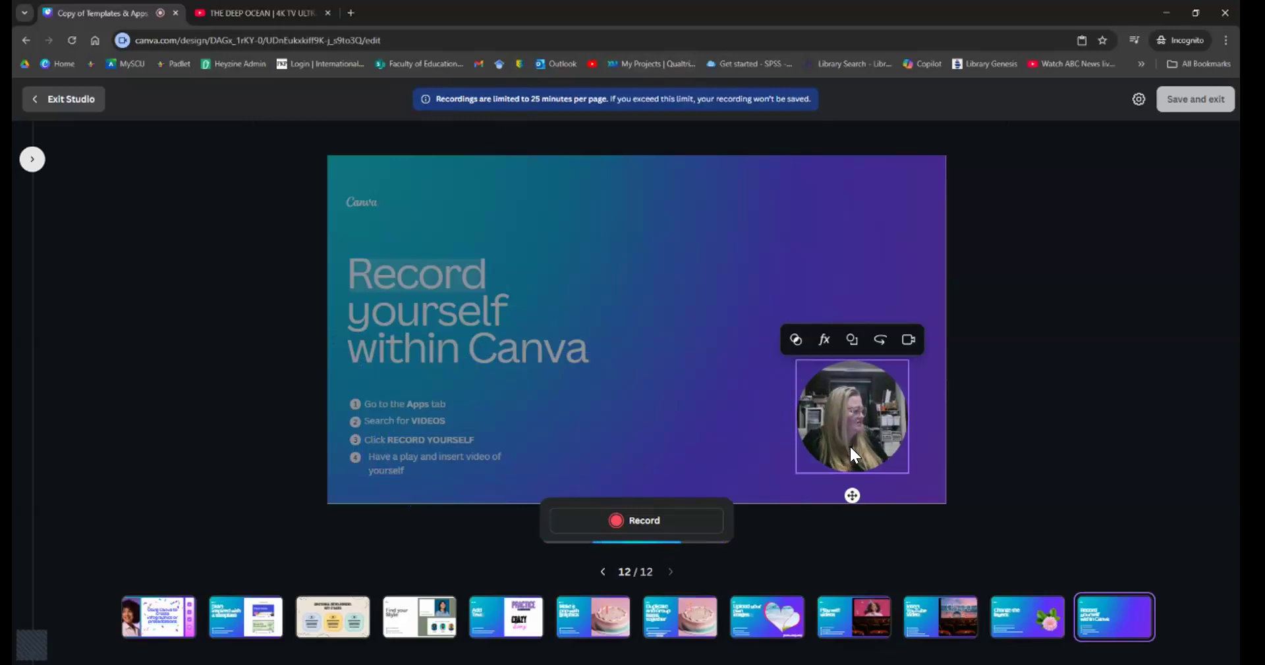
- Record a few seconds of webcam video, finish with Done, then select and deselect the bubble
{"action": "left_click", "coordinate": [631, 521]}
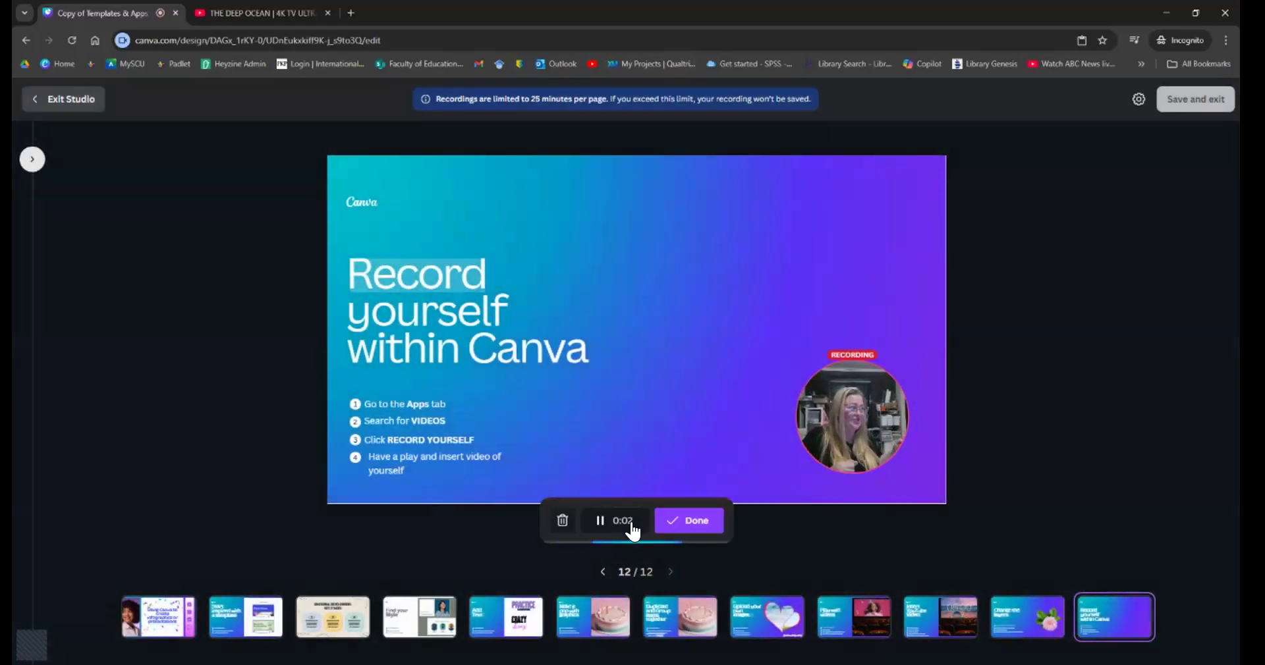
{"action": "left_click", "coordinate": [686, 527]}
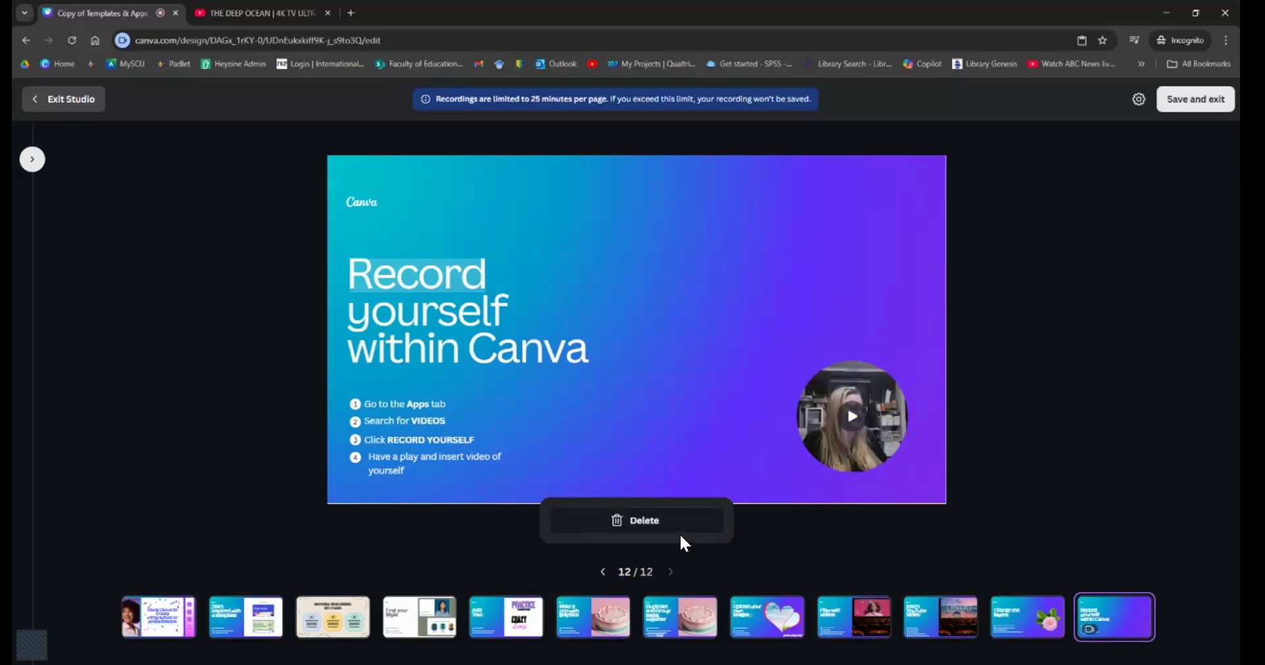
{"action": "left_click", "coordinate": [857, 438]}
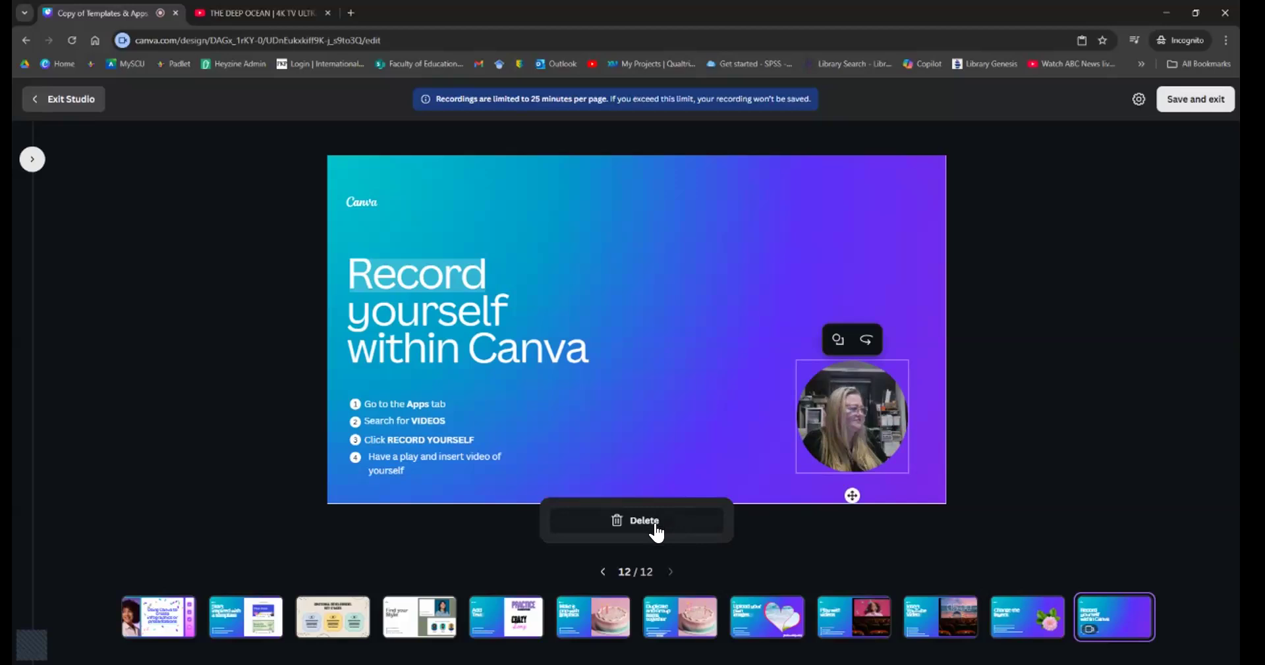
{"action": "left_click", "coordinate": [676, 425]}
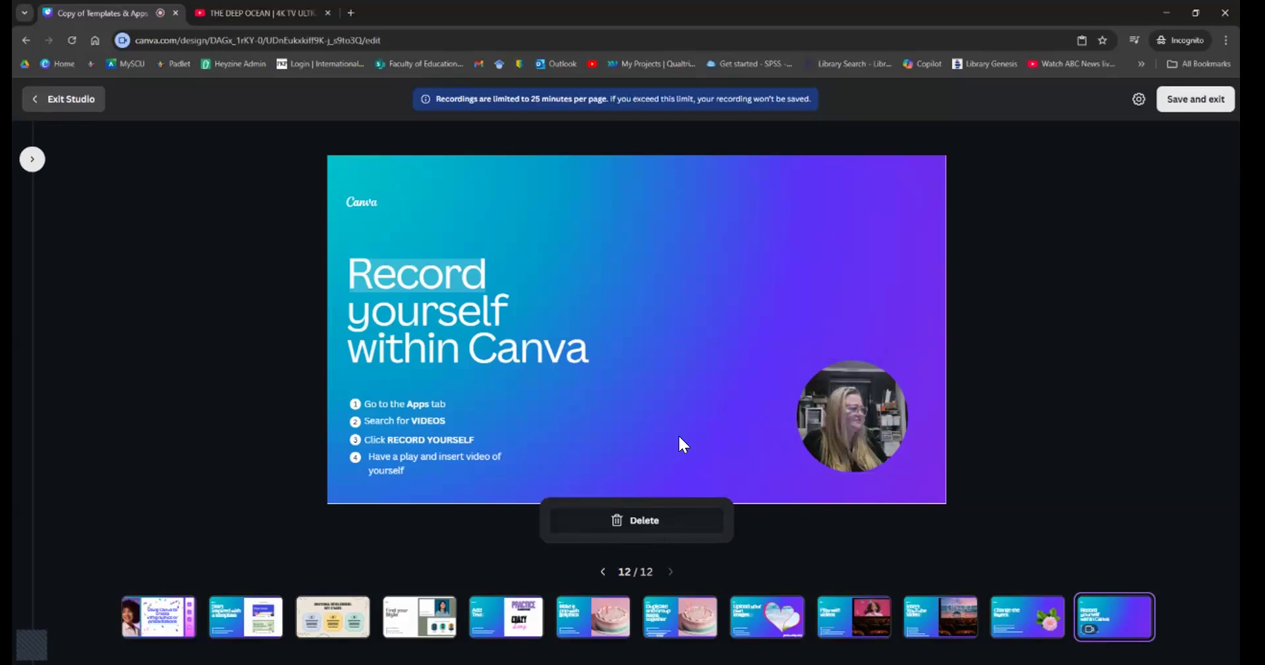
- Delete the recorded webcam clip and confirm the deletion
{"action": "left_click", "coordinate": [649, 521]}
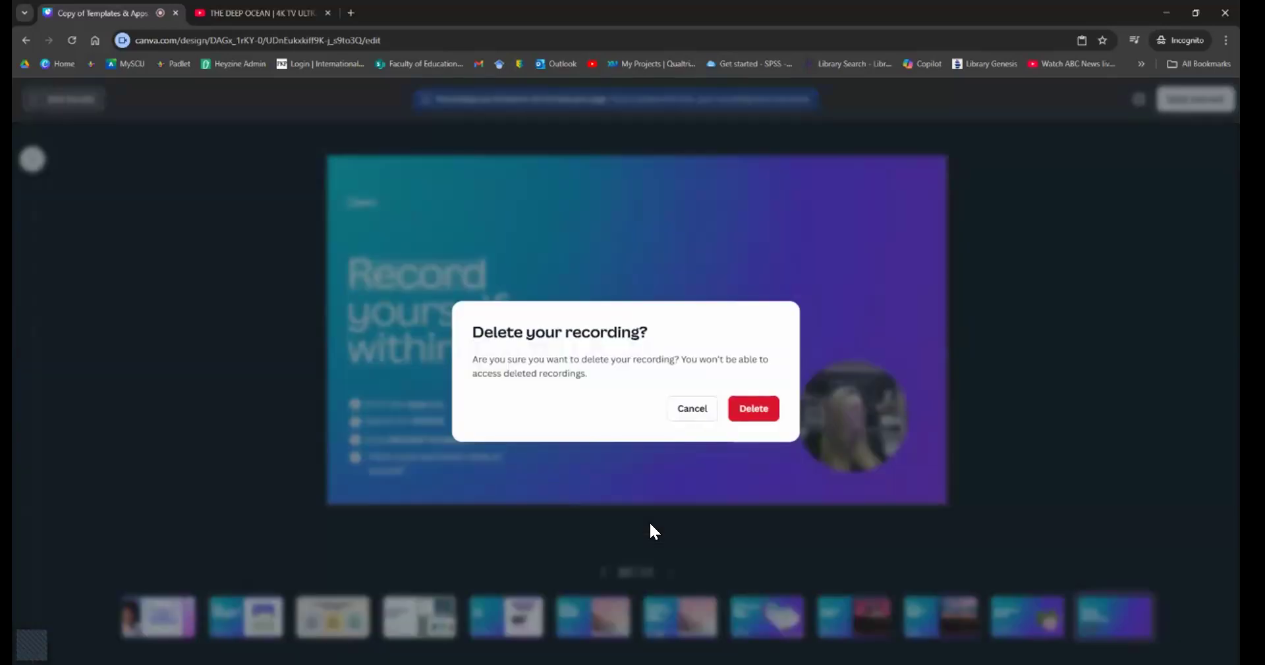
{"action": "left_click", "coordinate": [748, 411]}
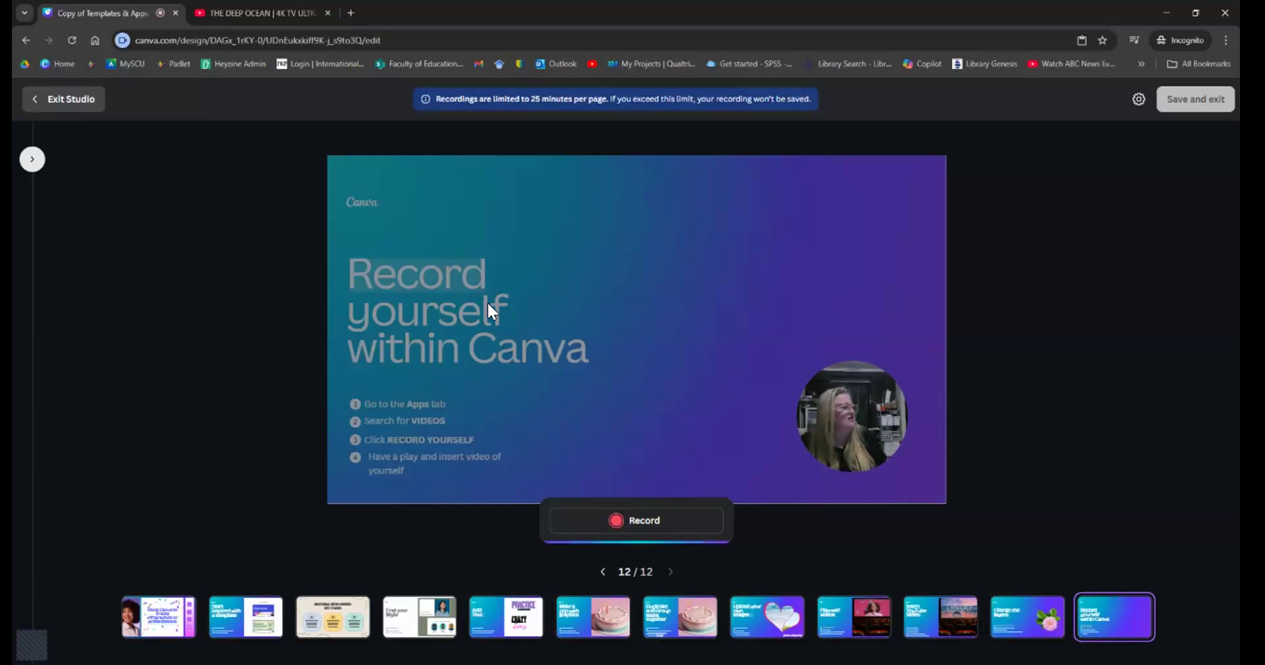
- Record a few-second webcam clip of yourself into slide 12's circular video bubble
{"action": "left_click", "coordinate": [620, 523]}
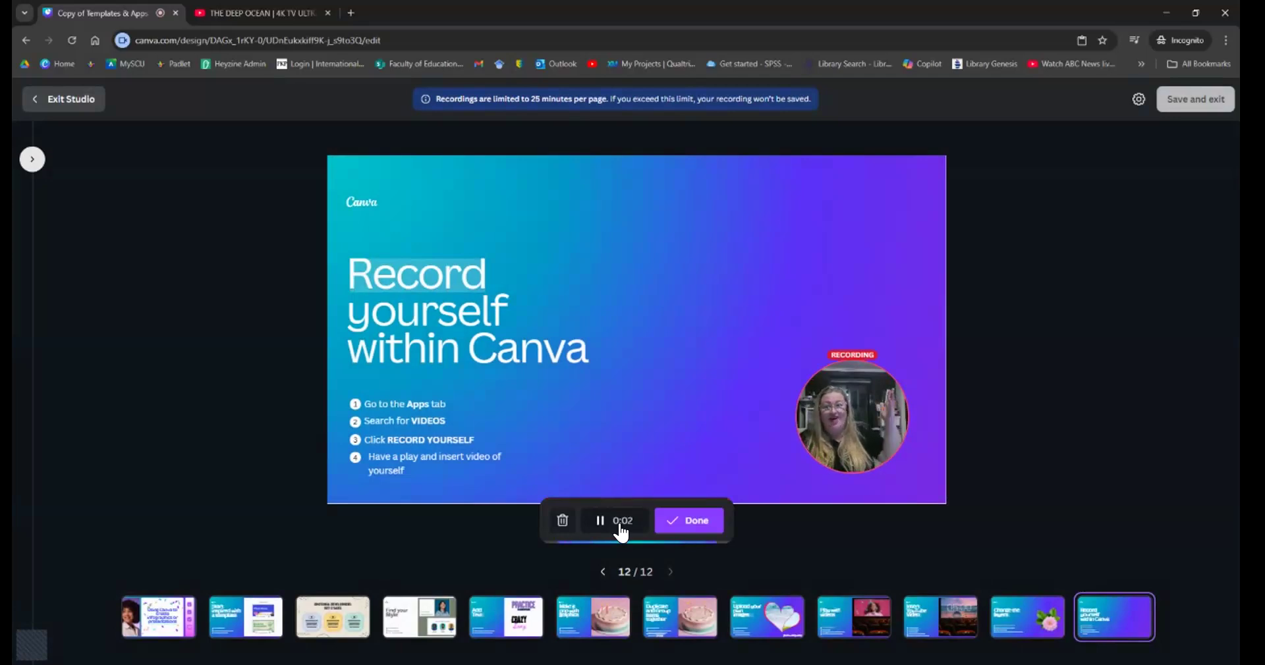
{"action": "left_click", "coordinate": [680, 530]}
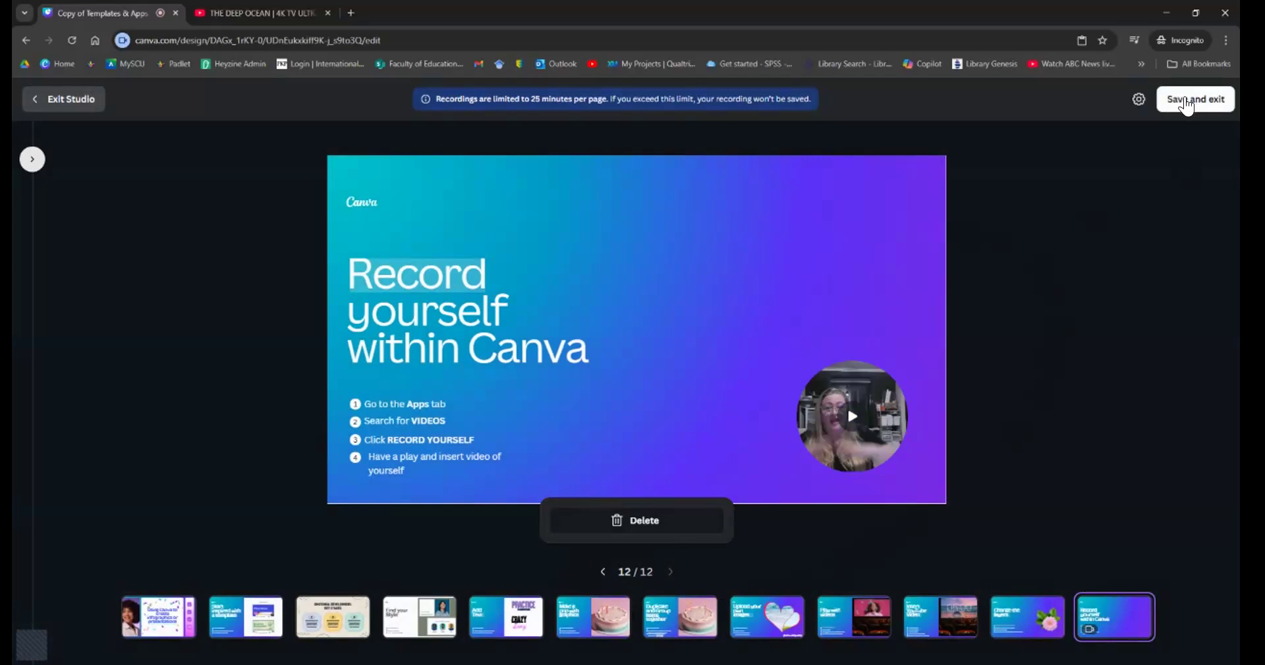
{"action": "left_click", "coordinate": [1193, 104]}
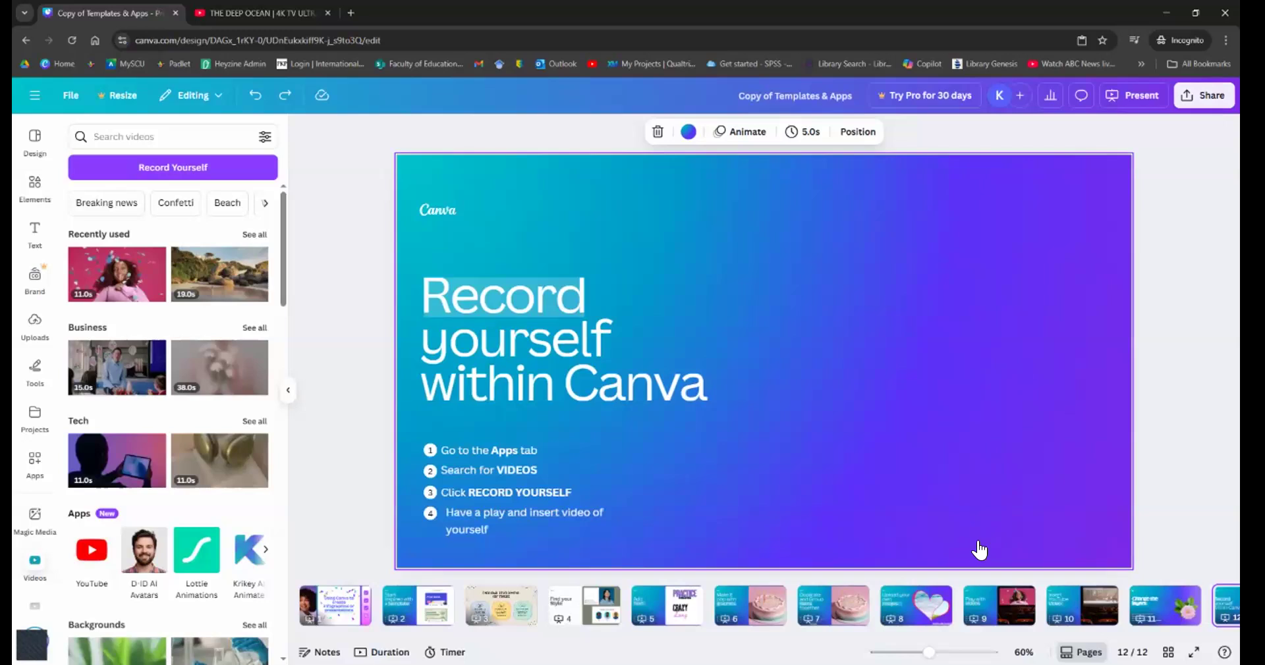
{"action": "left_click", "coordinate": [1163, 611]}
{"action": "left_click", "coordinate": [1224, 596]}
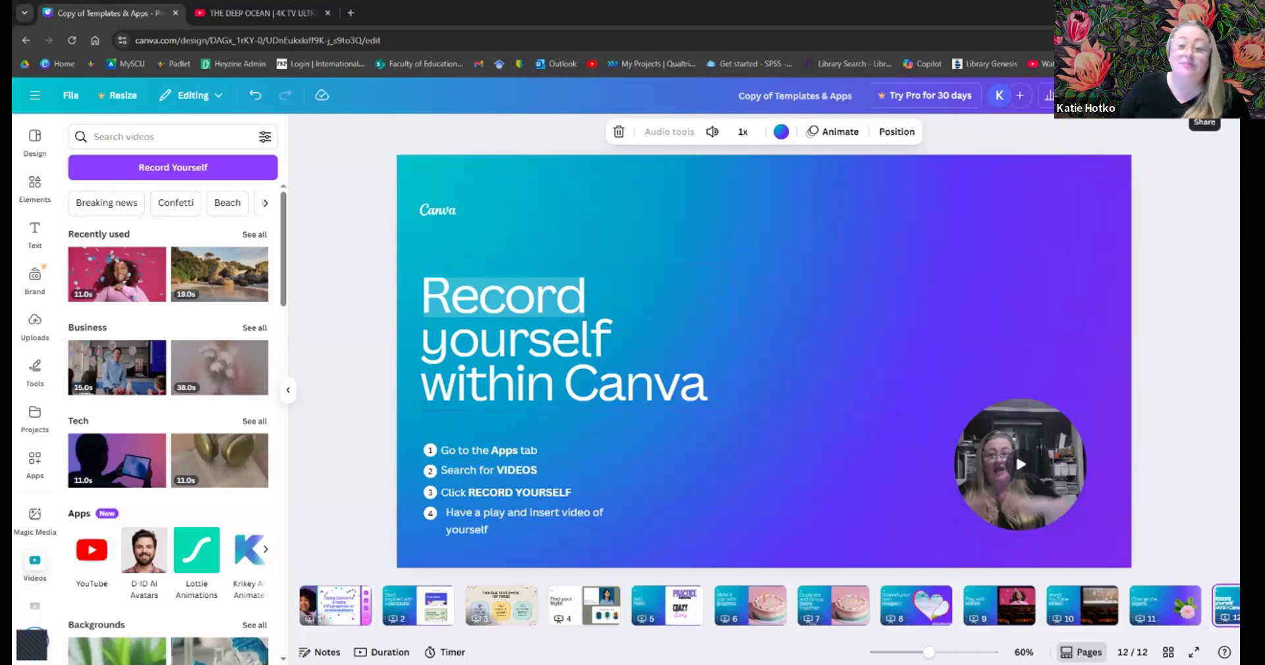
- Keep access limited to yourself and create a public view-only link for the 12-slide deck
{"action": "left_click", "coordinate": [1204, 123]}
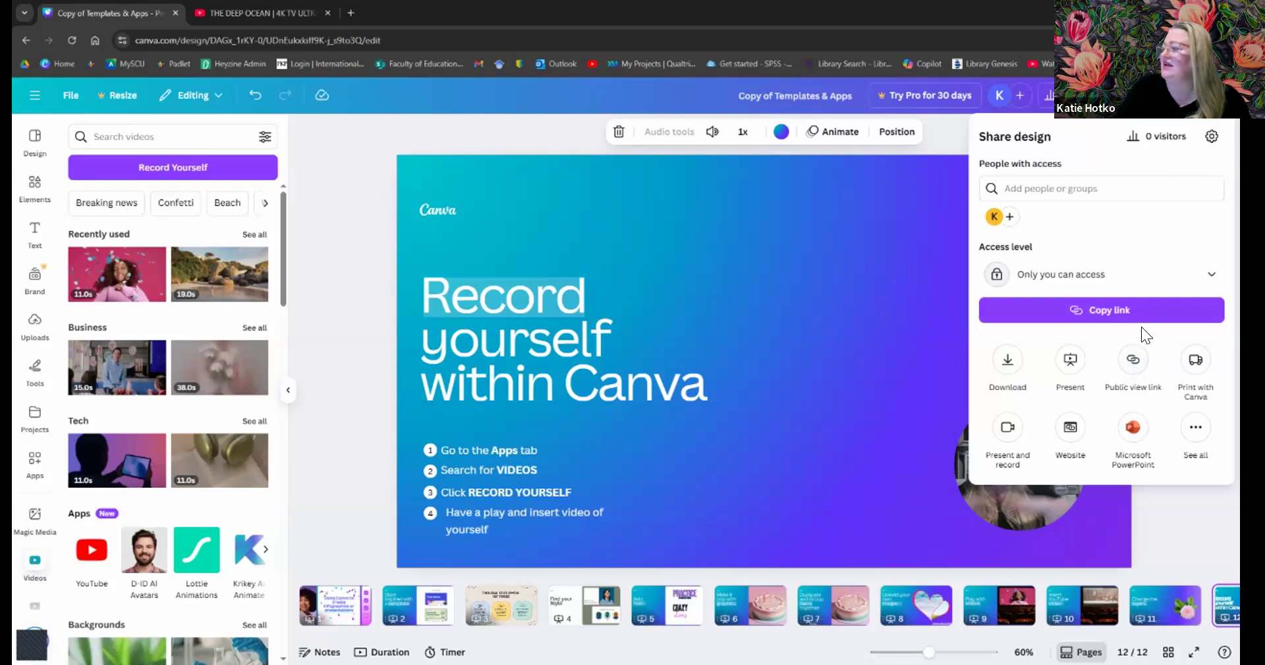
{"action": "left_click", "coordinate": [1051, 285]}
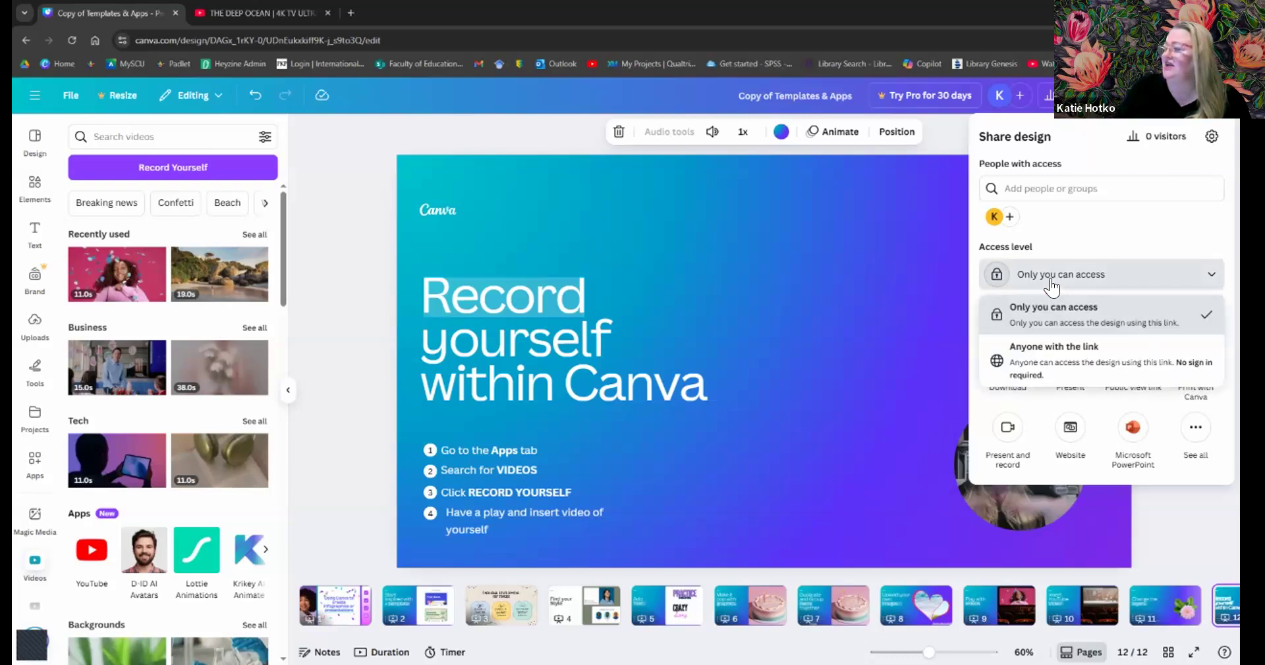
{"action": "left_click", "coordinate": [1051, 285]}
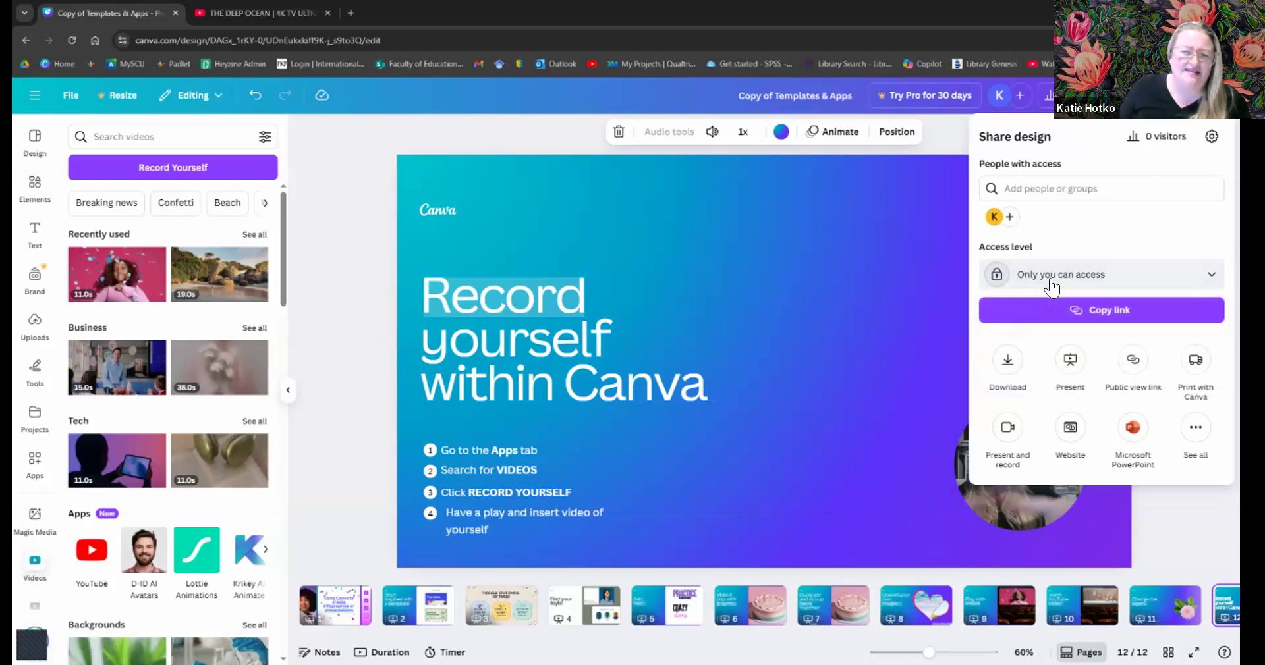
{"action": "left_click", "coordinate": [1132, 362]}
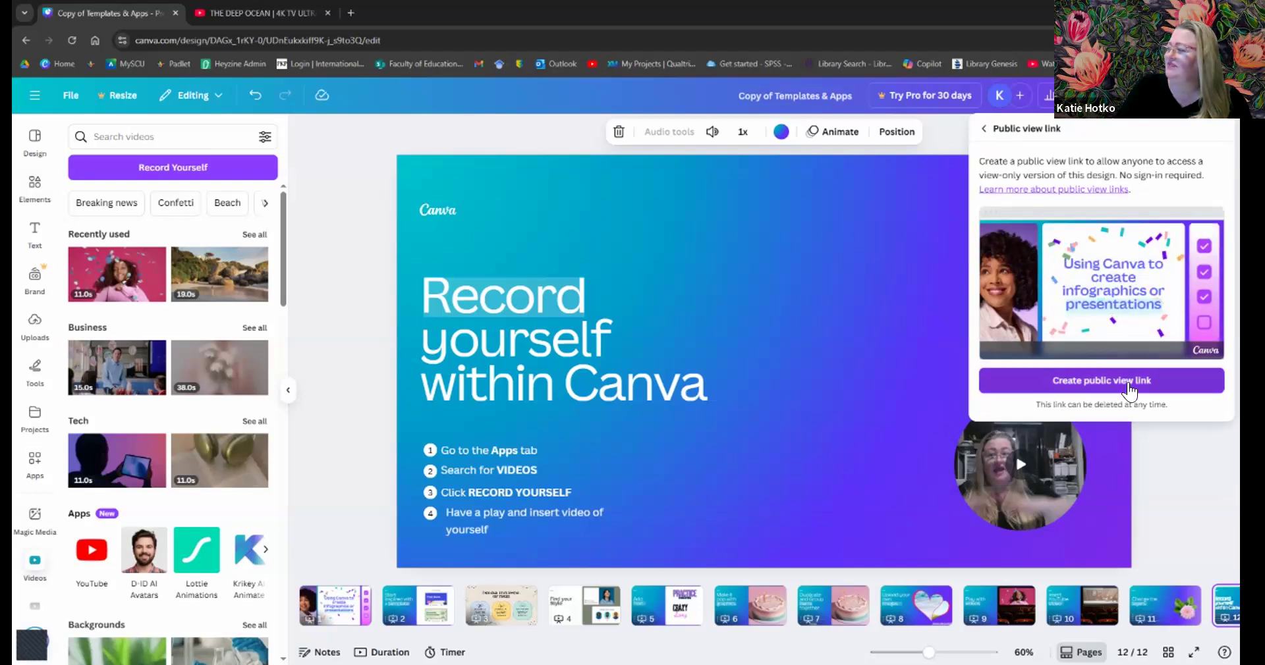
{"action": "left_click", "coordinate": [1128, 388]}
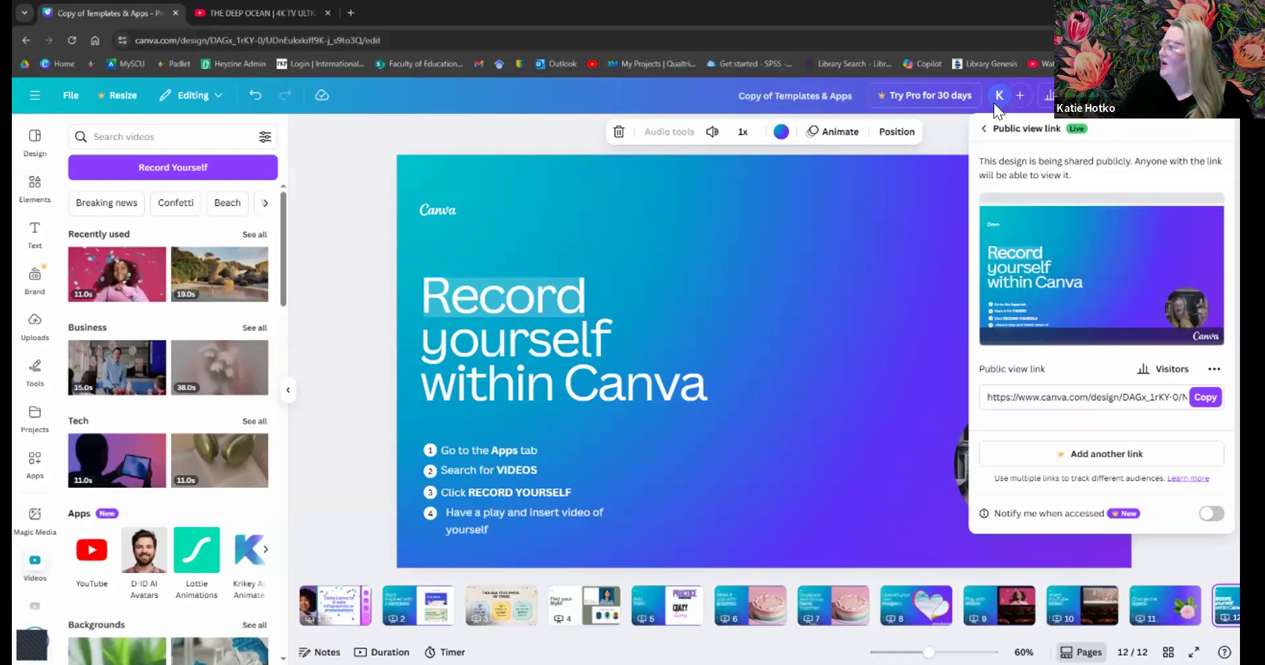
{"action": "left_click", "coordinate": [980, 131]}
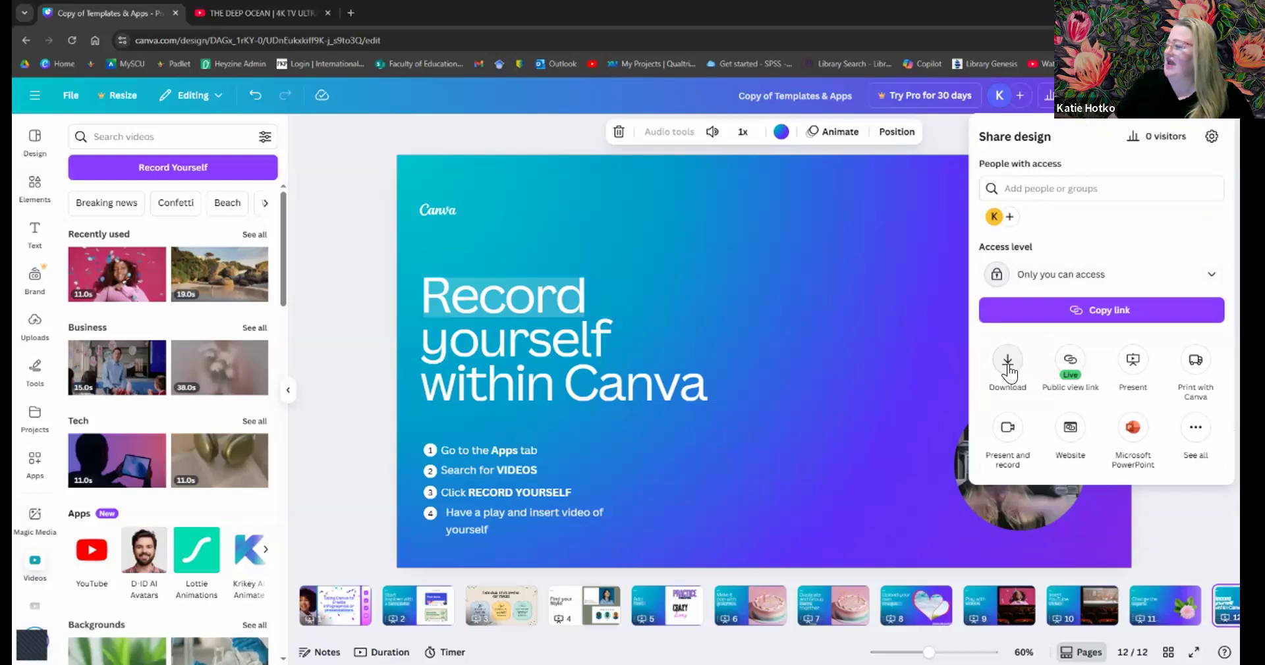
- Bring up the deck's Download panel and list its file types, with PDF Standard still selected
{"action": "left_click", "coordinate": [1006, 362]}
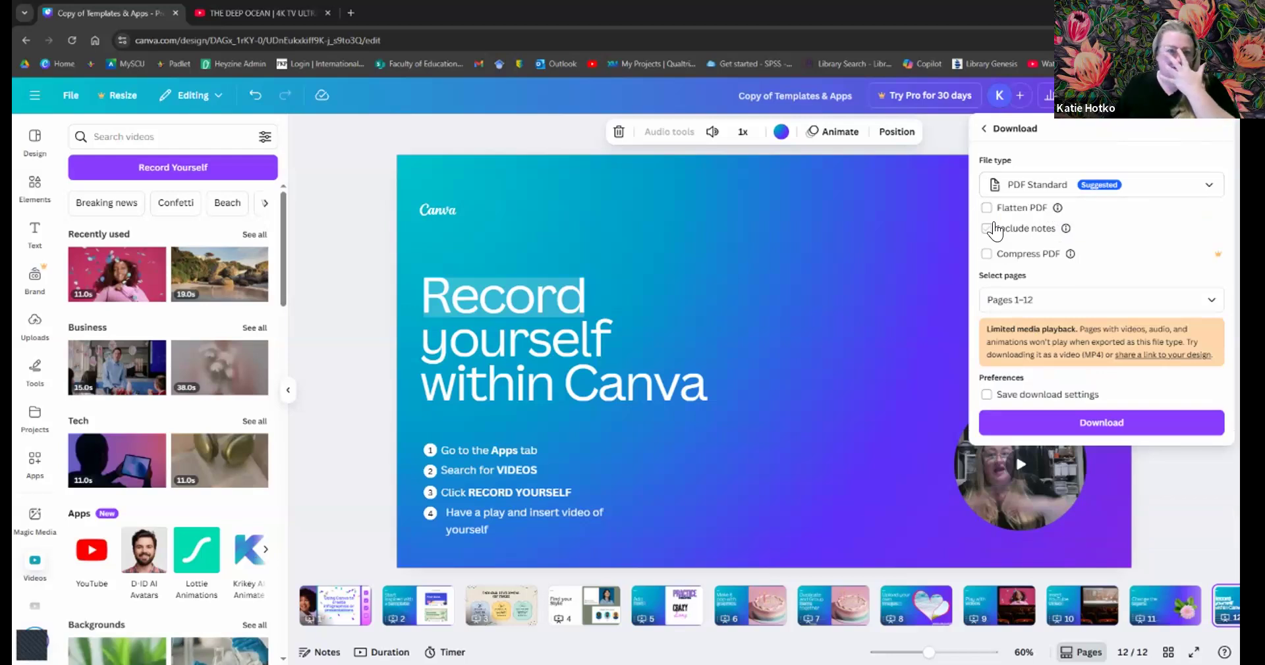
{"action": "left_click", "coordinate": [1082, 191]}
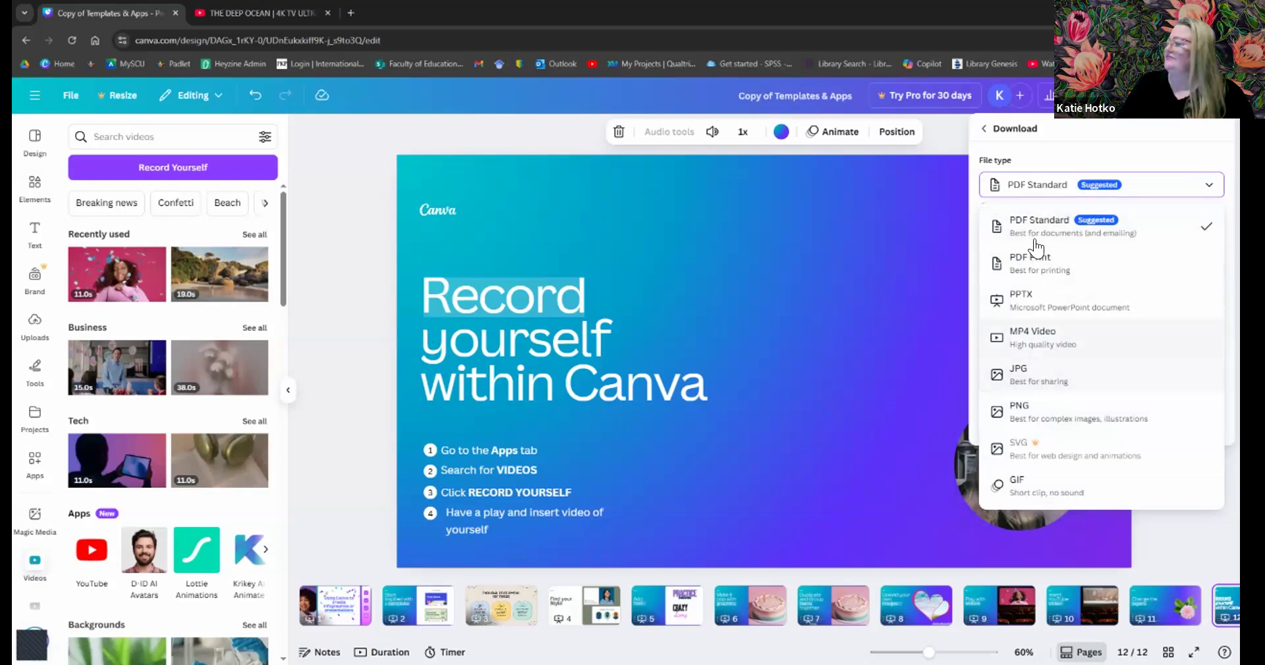
- Set the download to JPG for page 12 only, then close the panel without downloading
{"action": "left_click", "coordinate": [1045, 379]}
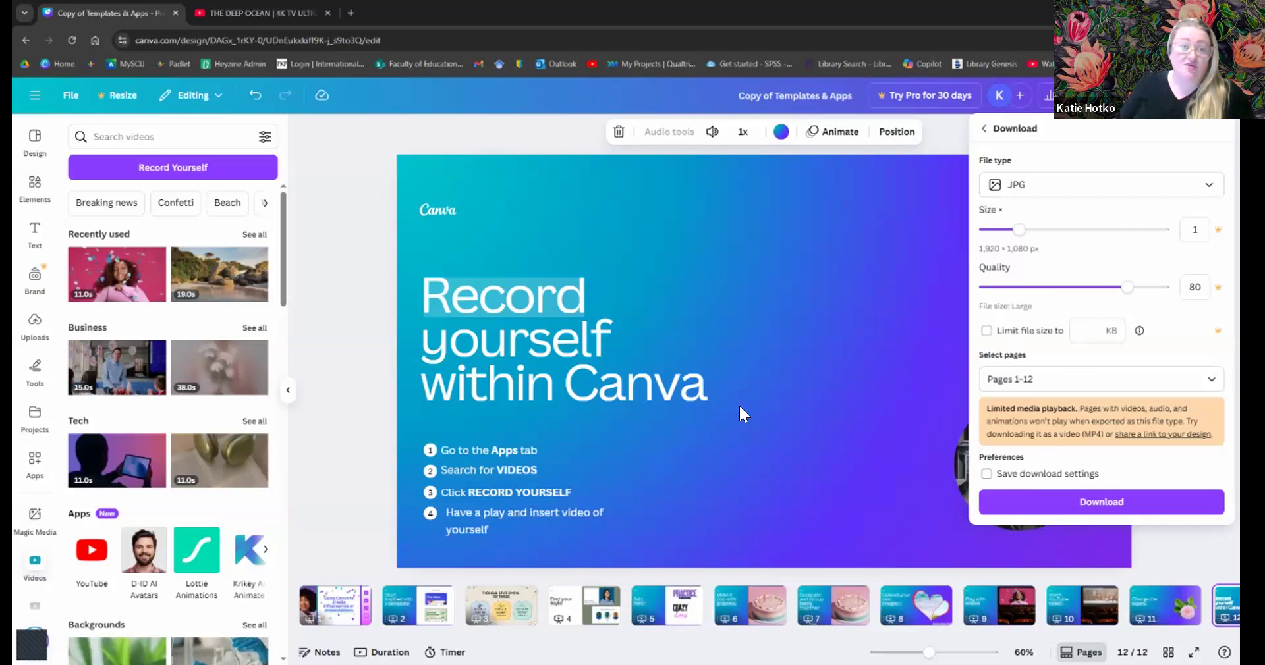
{"action": "left_click", "coordinate": [1053, 382]}
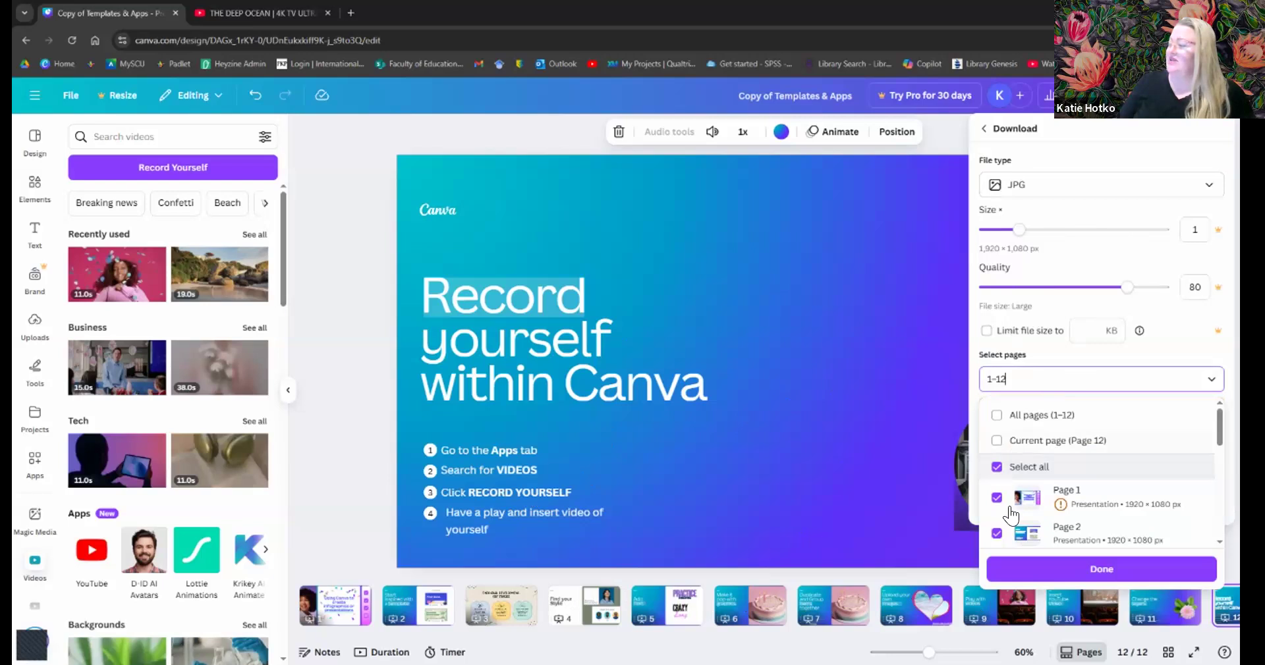
{"action": "left_click", "coordinate": [993, 439]}
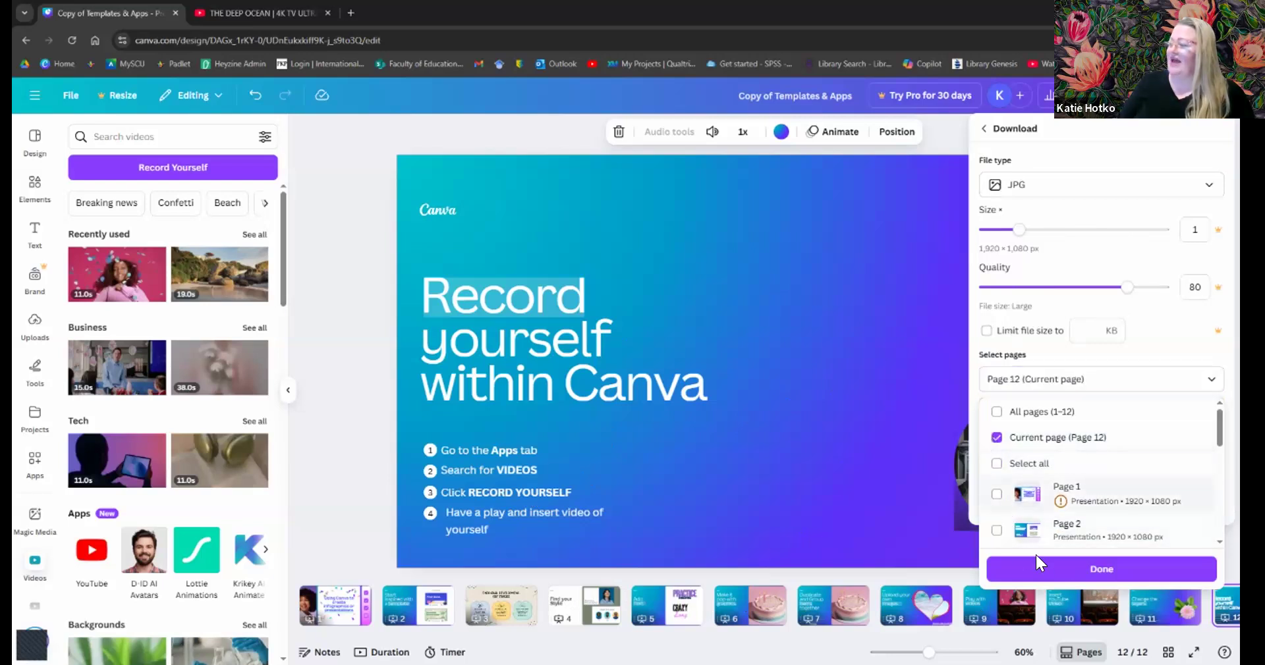
{"action": "left_click", "coordinate": [1070, 568]}
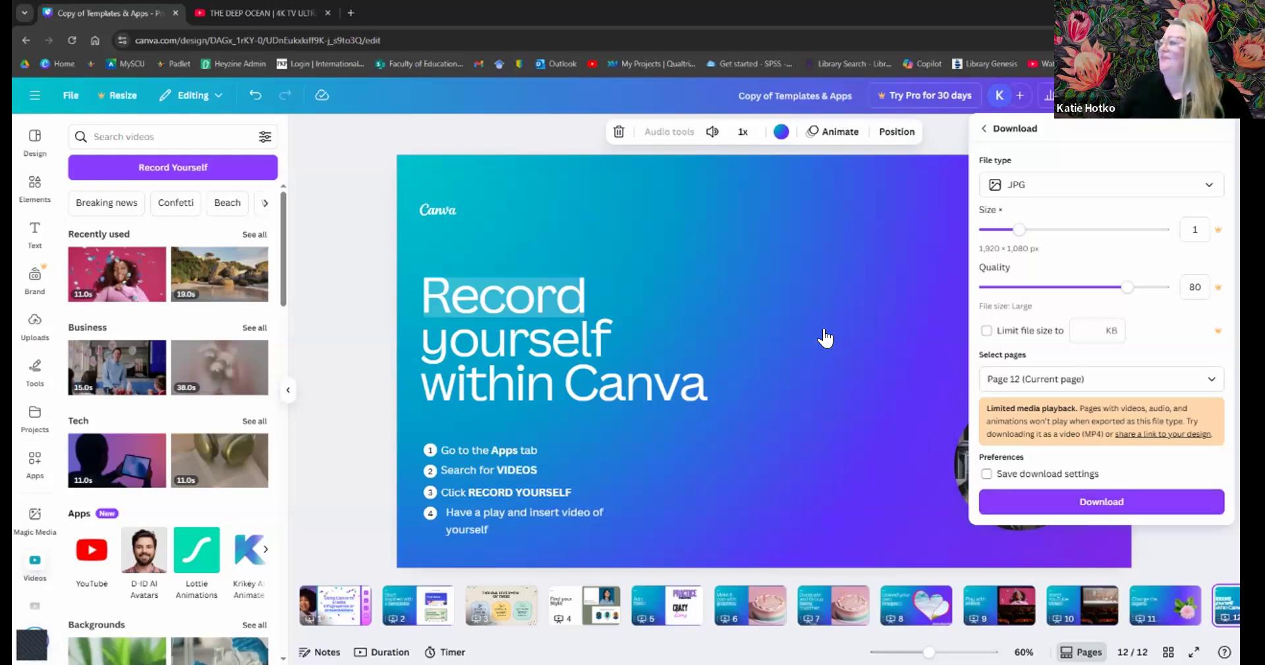
{"action": "left_click", "coordinate": [850, 321]}
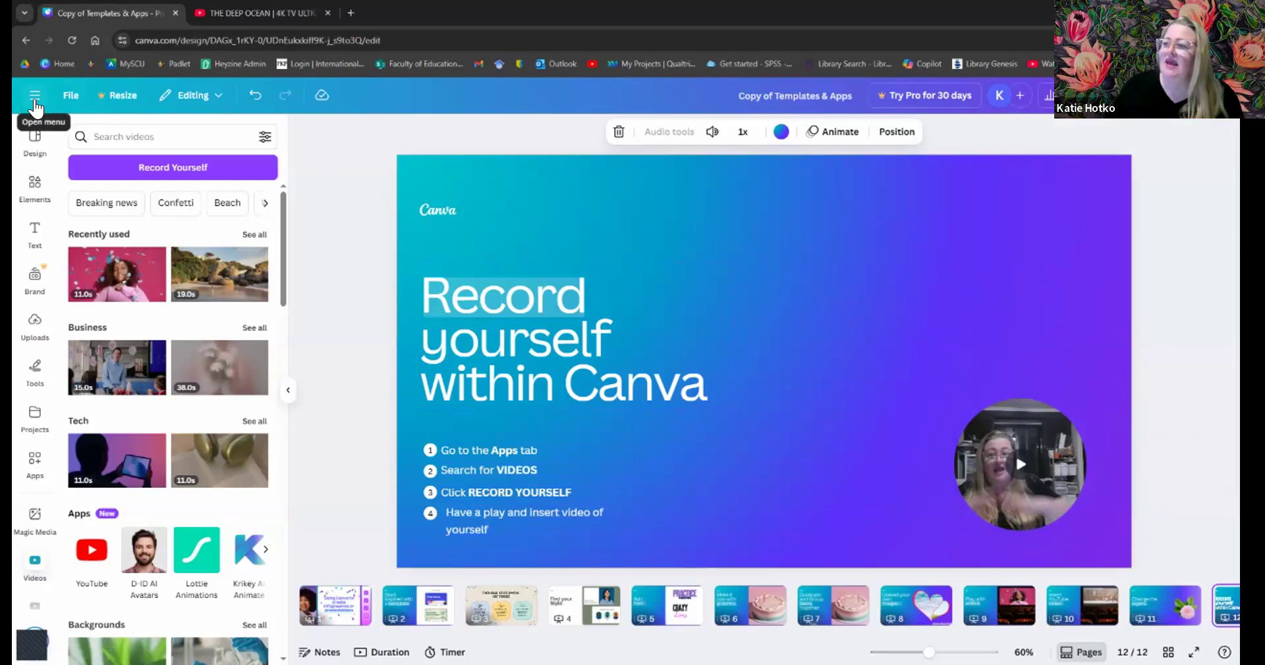
- Use the Canva logo in the main menu to head home, triggering the 'Leave site?' warning
{"action": "left_click", "coordinate": [35, 104]}
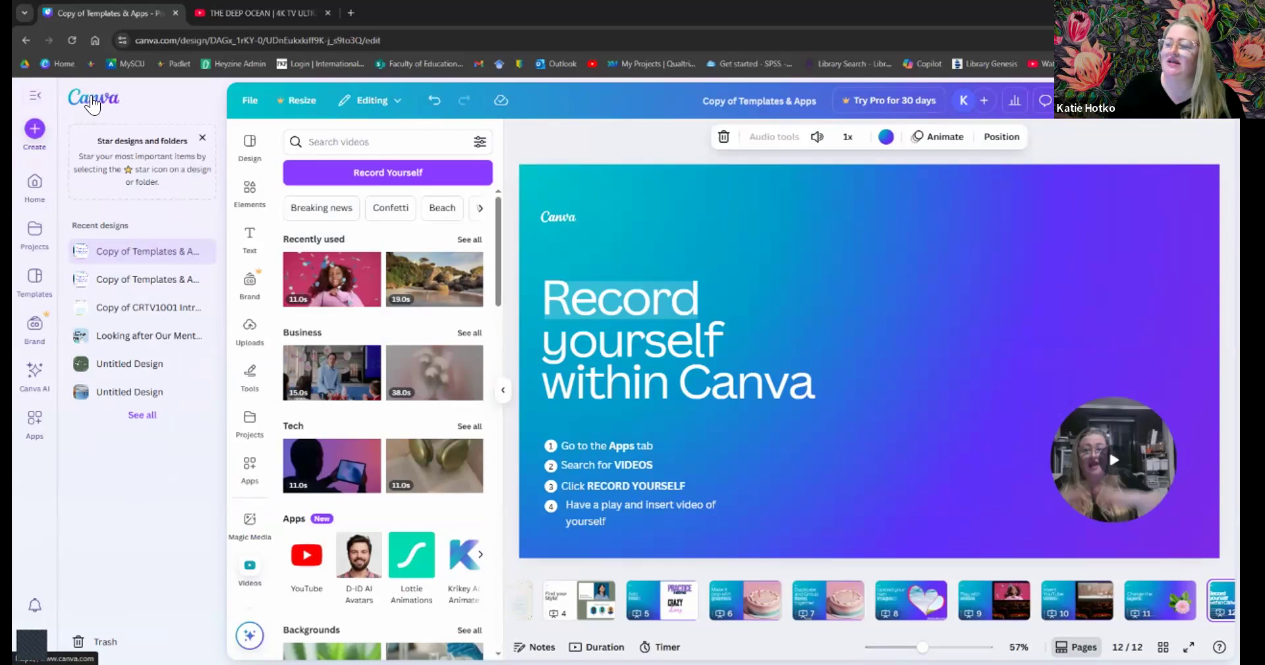
{"action": "left_click", "coordinate": [92, 103]}
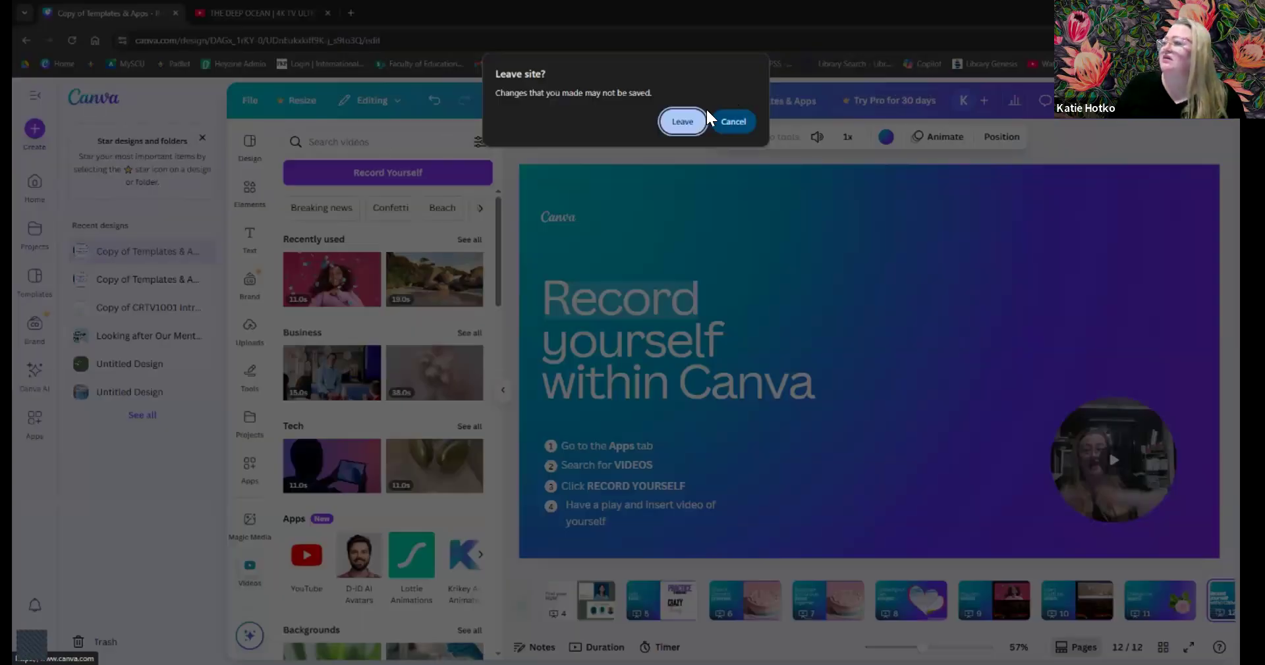
- Confirm leaving the editor to land on the Canva home page
{"action": "left_click", "coordinate": [688, 128]}
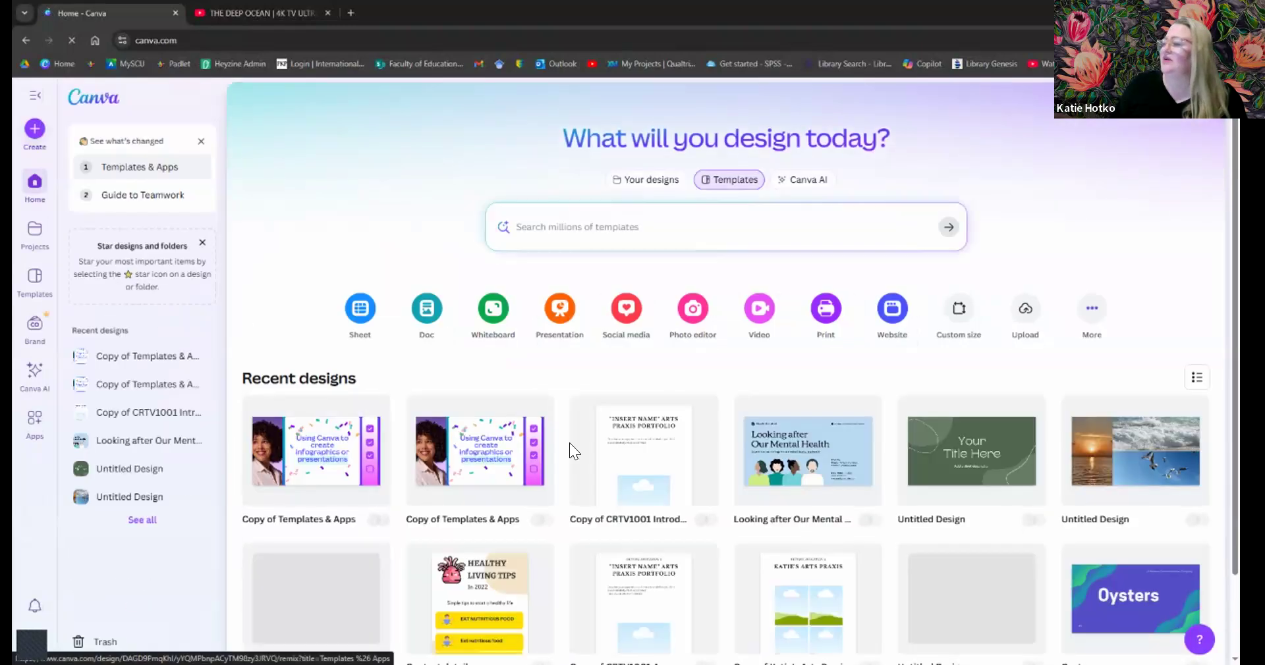
{"action": "scroll", "coordinate": [642, 458], "scroll_direction": "down", "scroll_amount": 2}
{"action": "scroll", "coordinate": [643, 459], "scroll_direction": "up", "scroll_amount": 2}
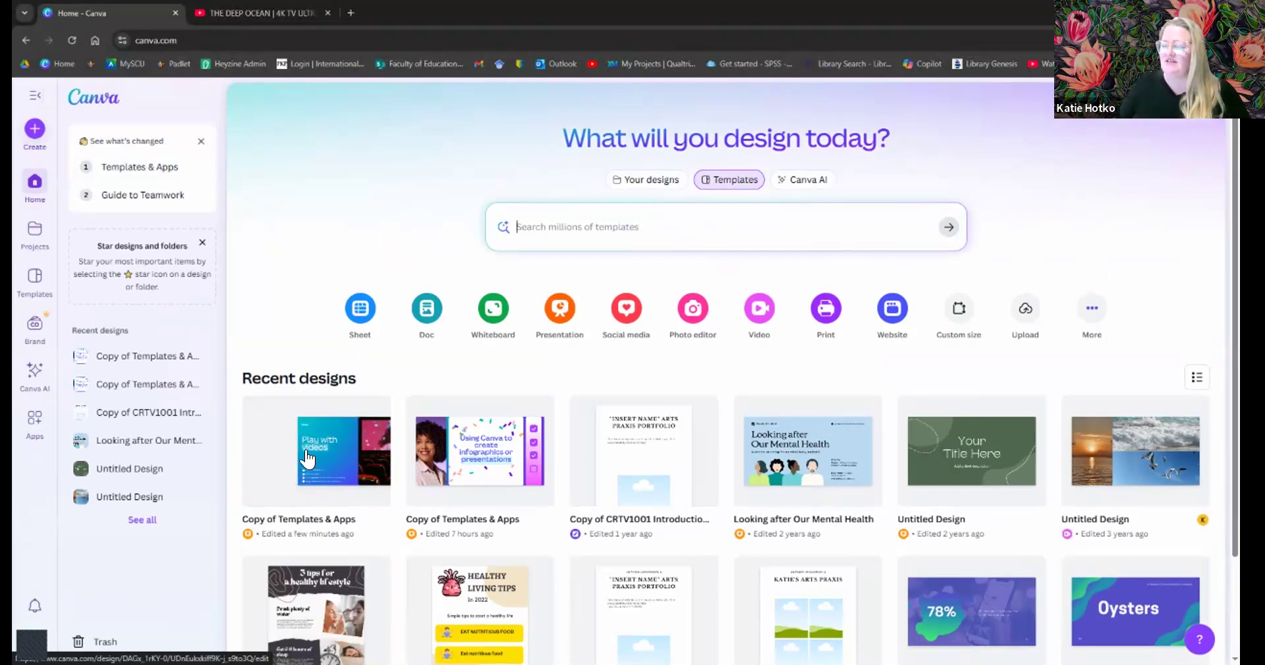
- Open and dismiss the options menu for the 'Copy of Templates & Apps' recent design
{"action": "mouse_move", "coordinate": [306, 458]}
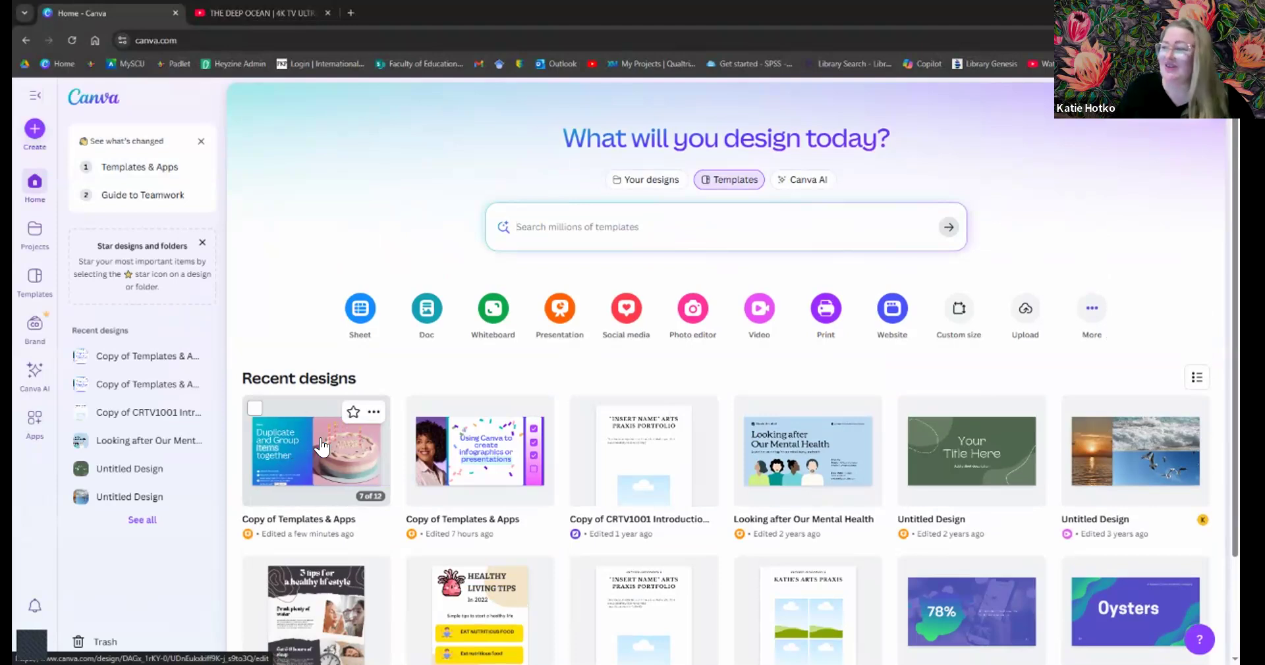
{"action": "left_click", "coordinate": [372, 413]}
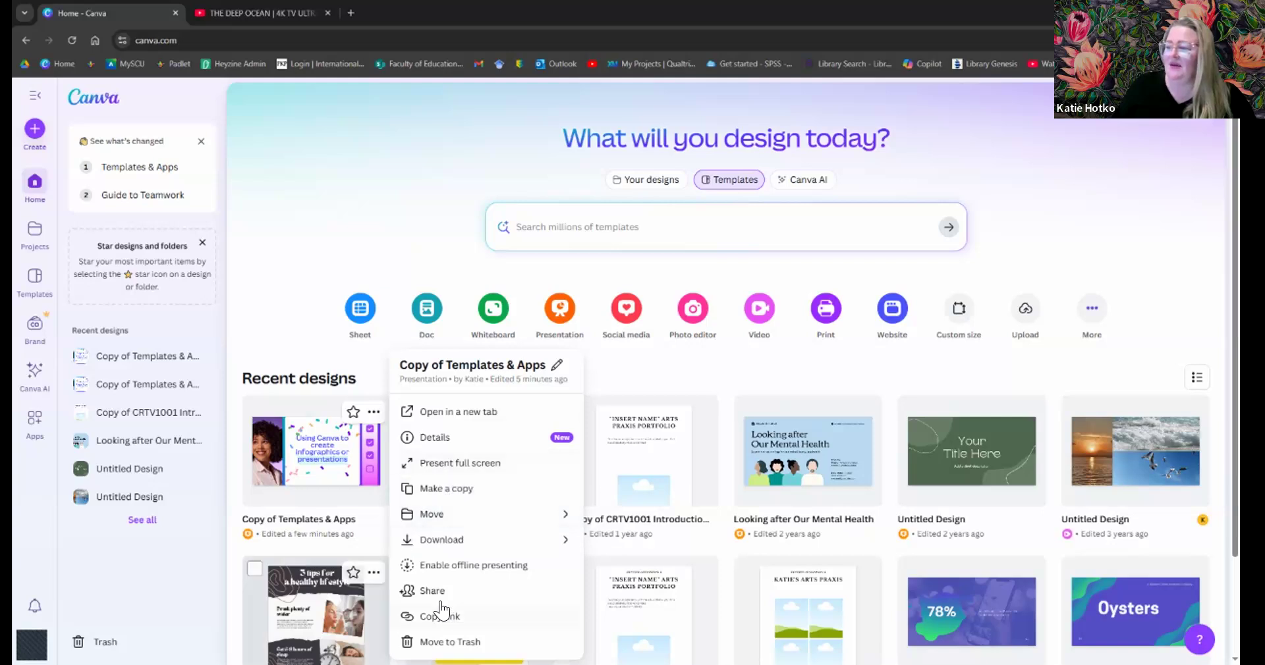
{"action": "left_click", "coordinate": [282, 284]}
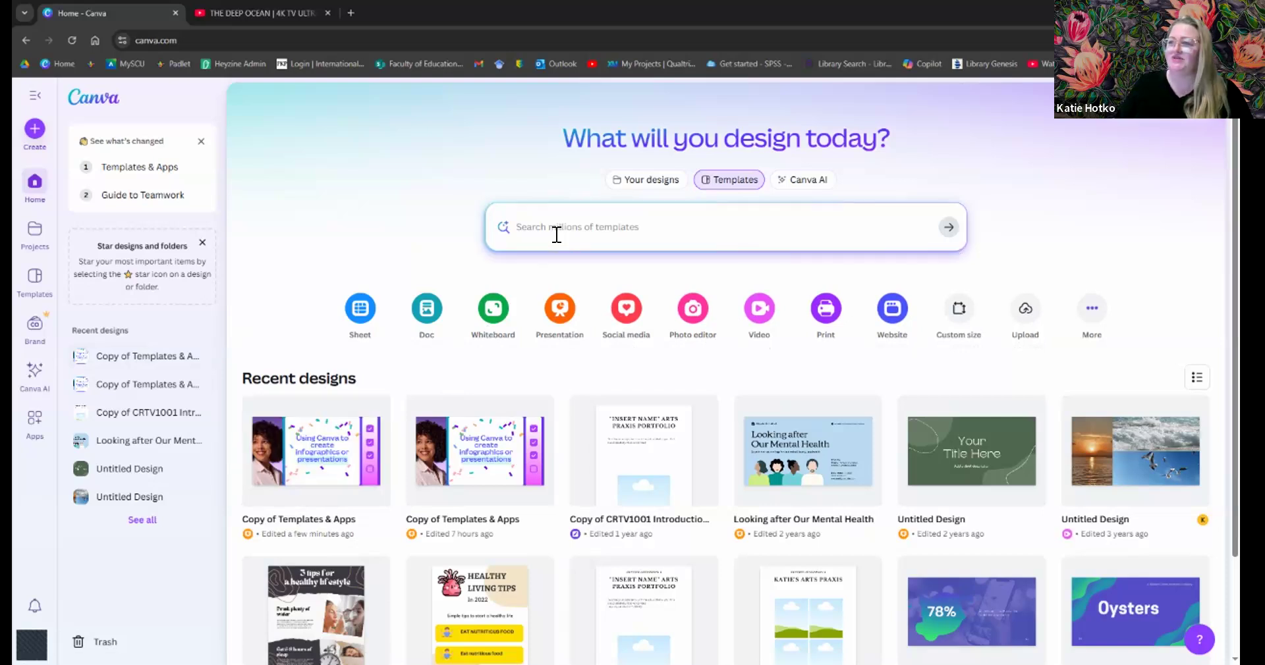
- Search 'poster' in Create a design and start a blank Poster (Portrait A2)
{"action": "left_click", "coordinate": [35, 128]}
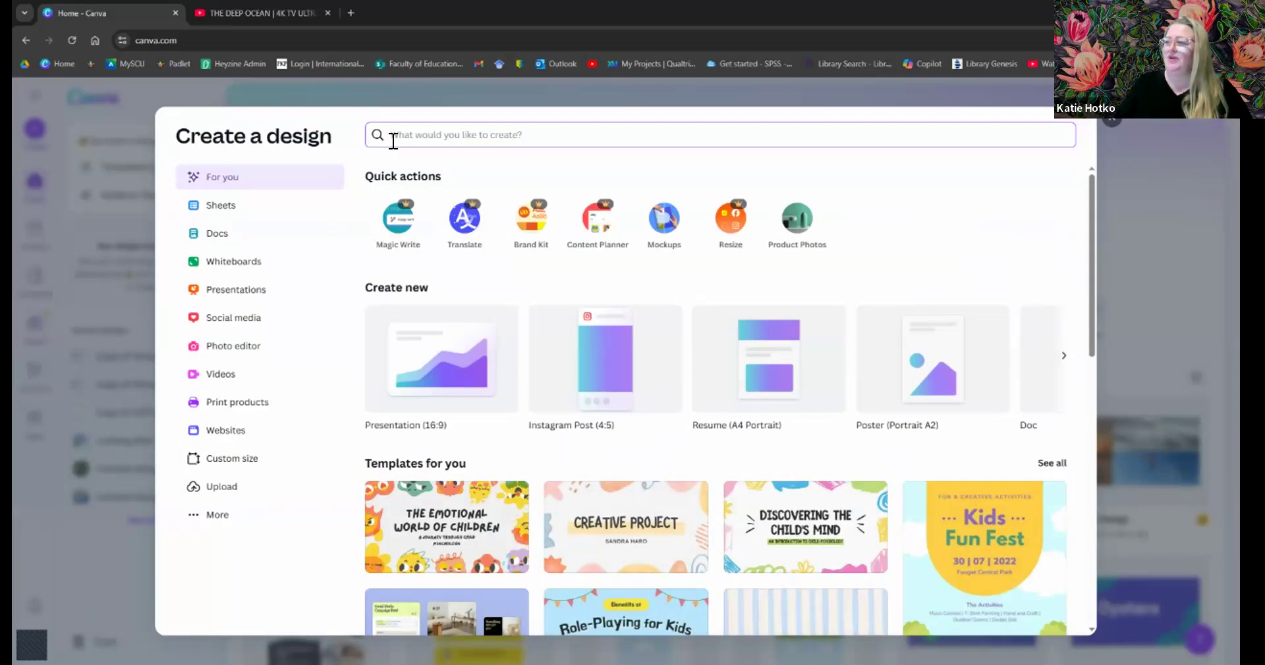
{"action": "type", "text": "poster"}
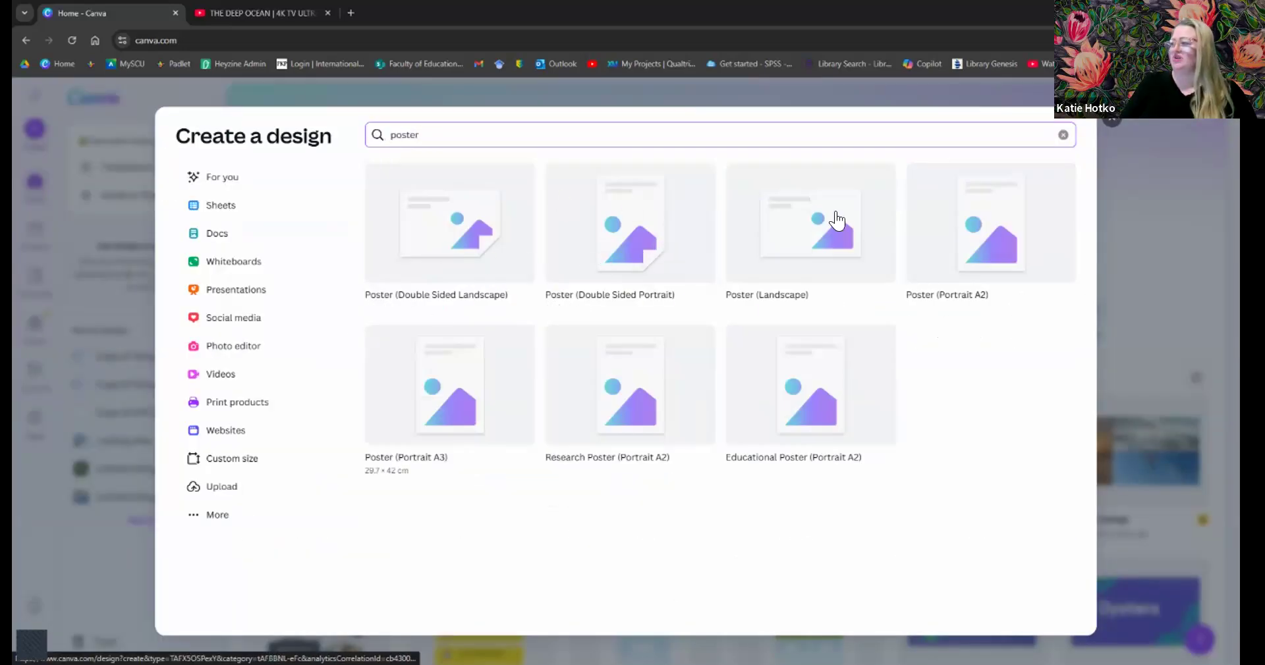
{"action": "left_click", "coordinate": [957, 235]}
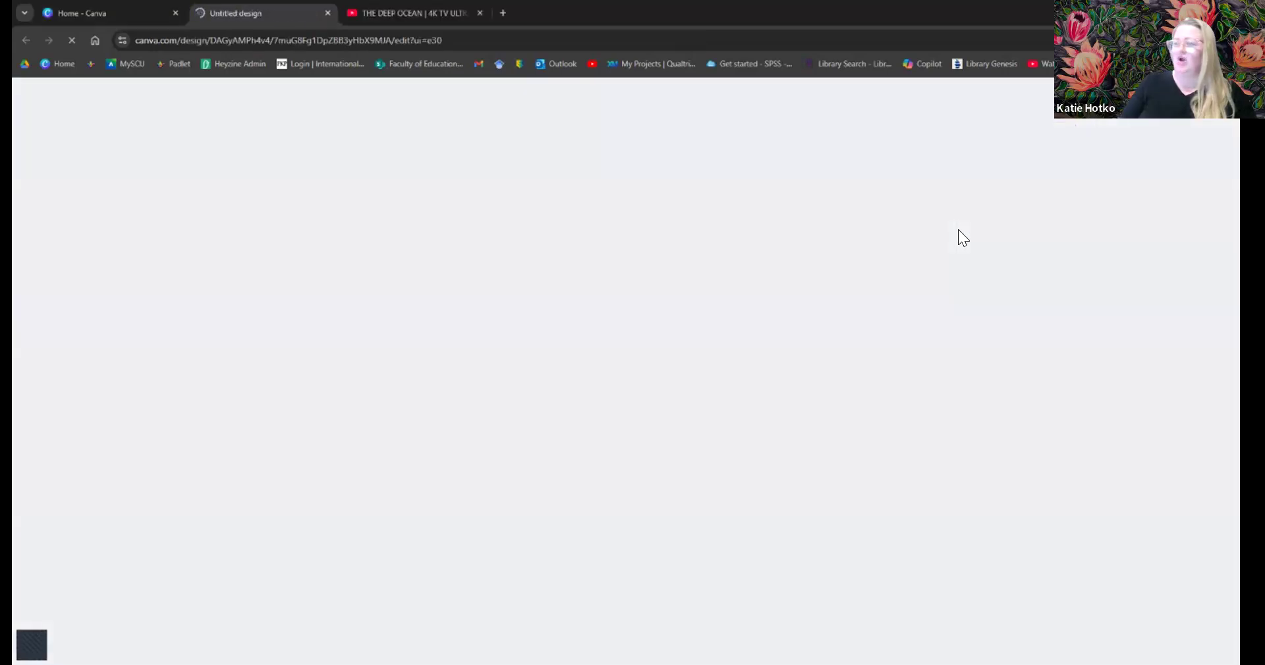